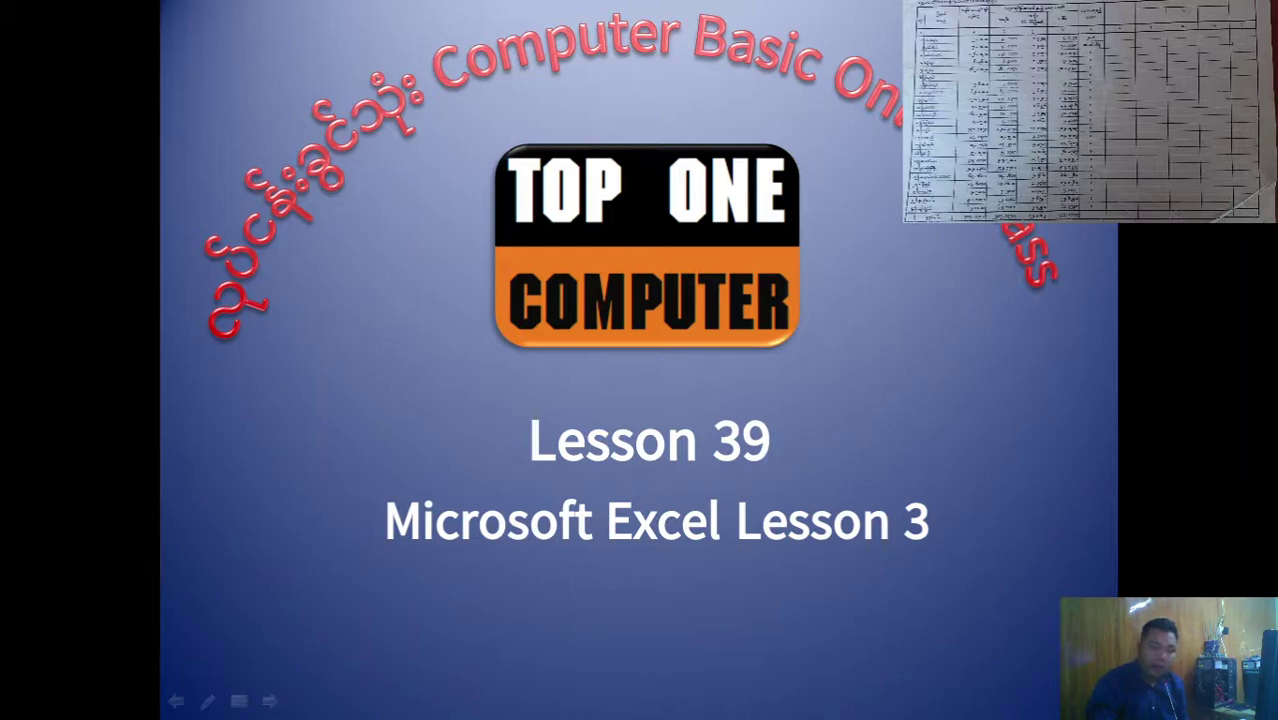
Advance the slideshow to the photographed Burmese ledger slide and bring up the slideshow menu.
left_click(299, 215)
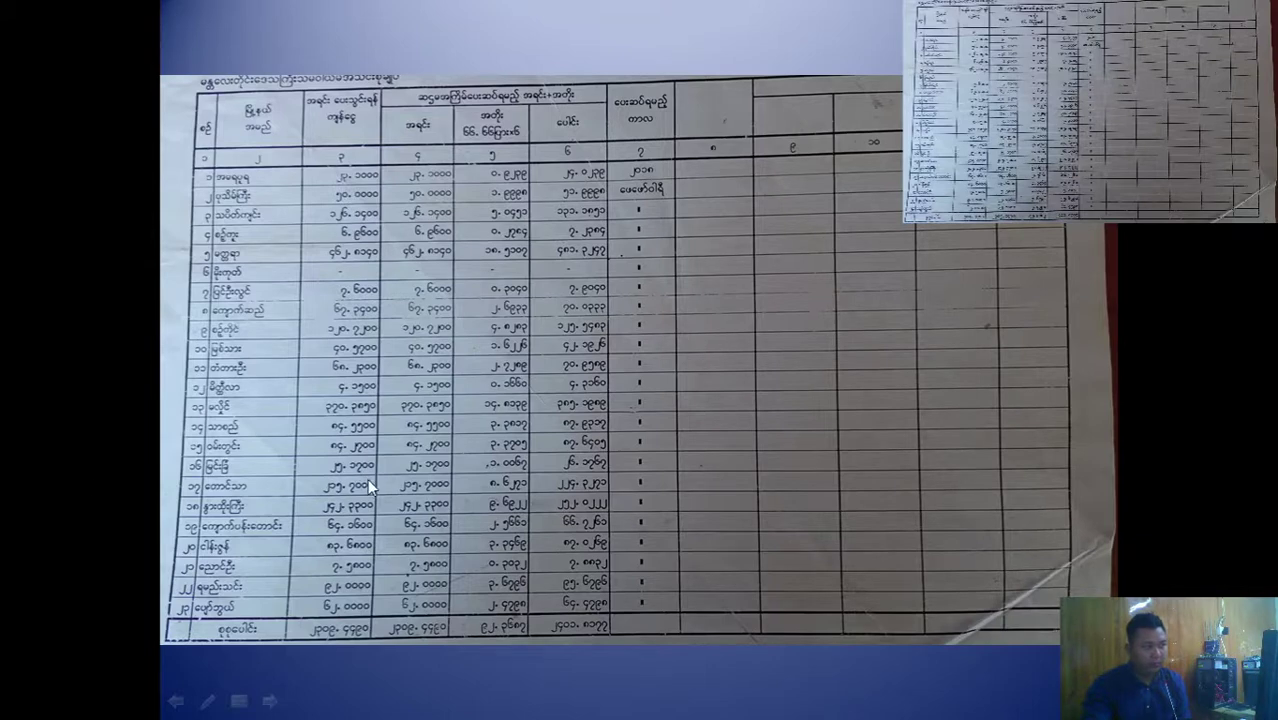
right_click(491, 303)
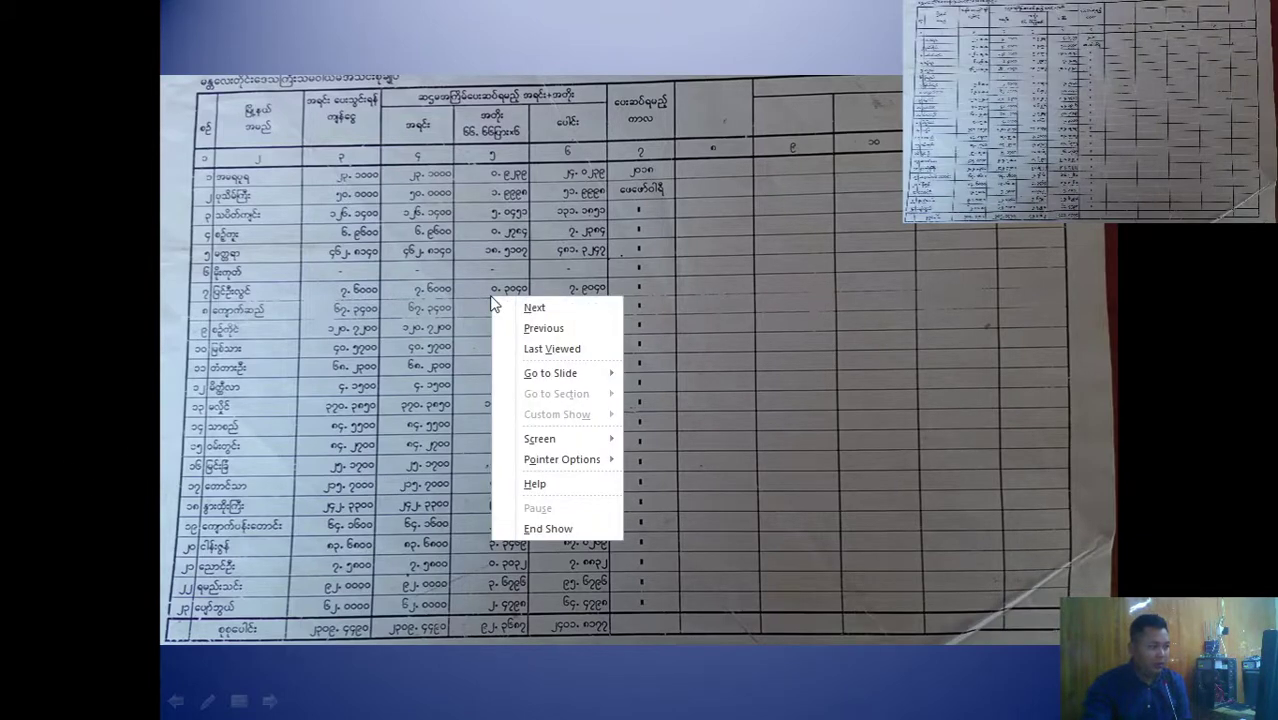
End the slideshow, close PowerPoint and open the MS Excel Lesson folder.
left_click(560, 530)
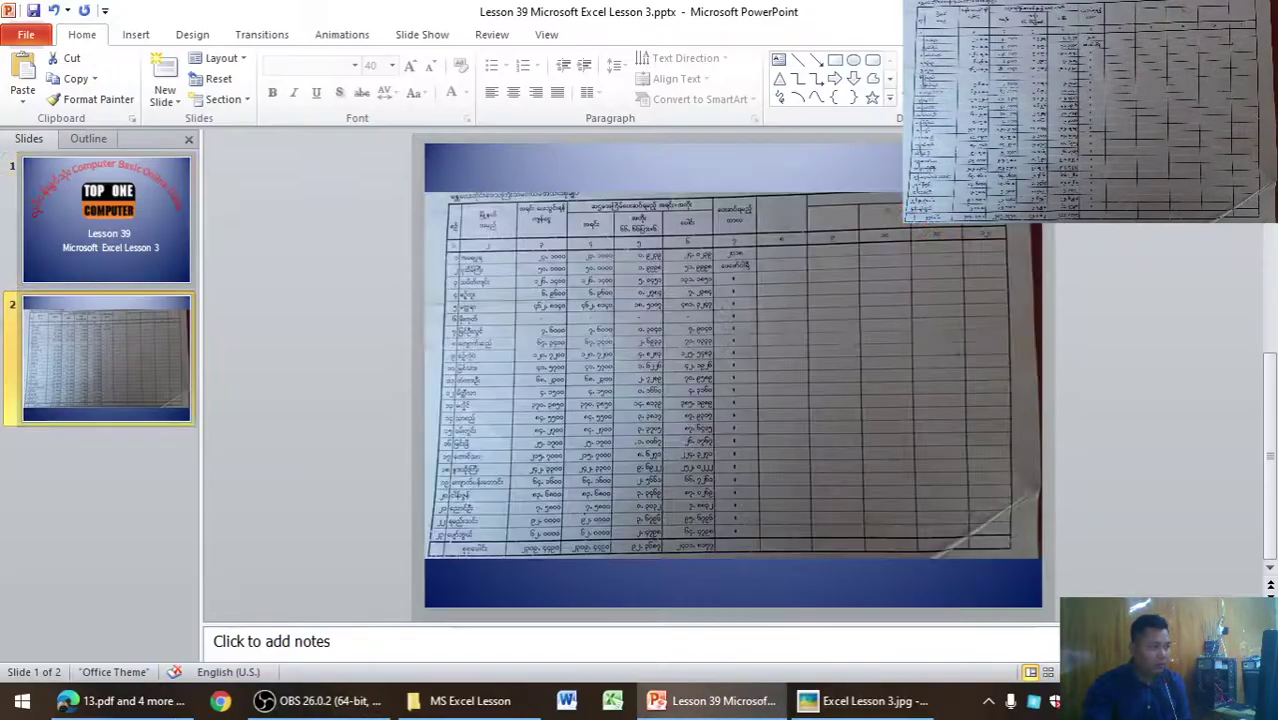
key("alt+F4")
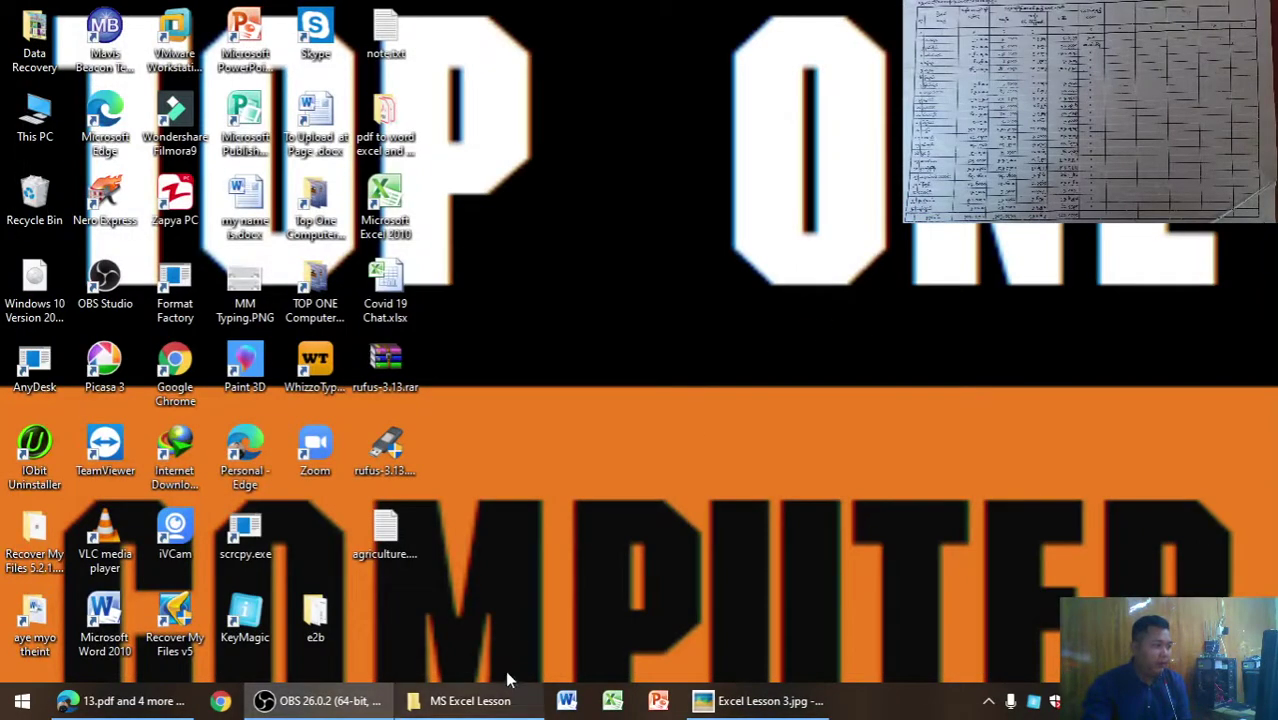
left_click(490, 701)
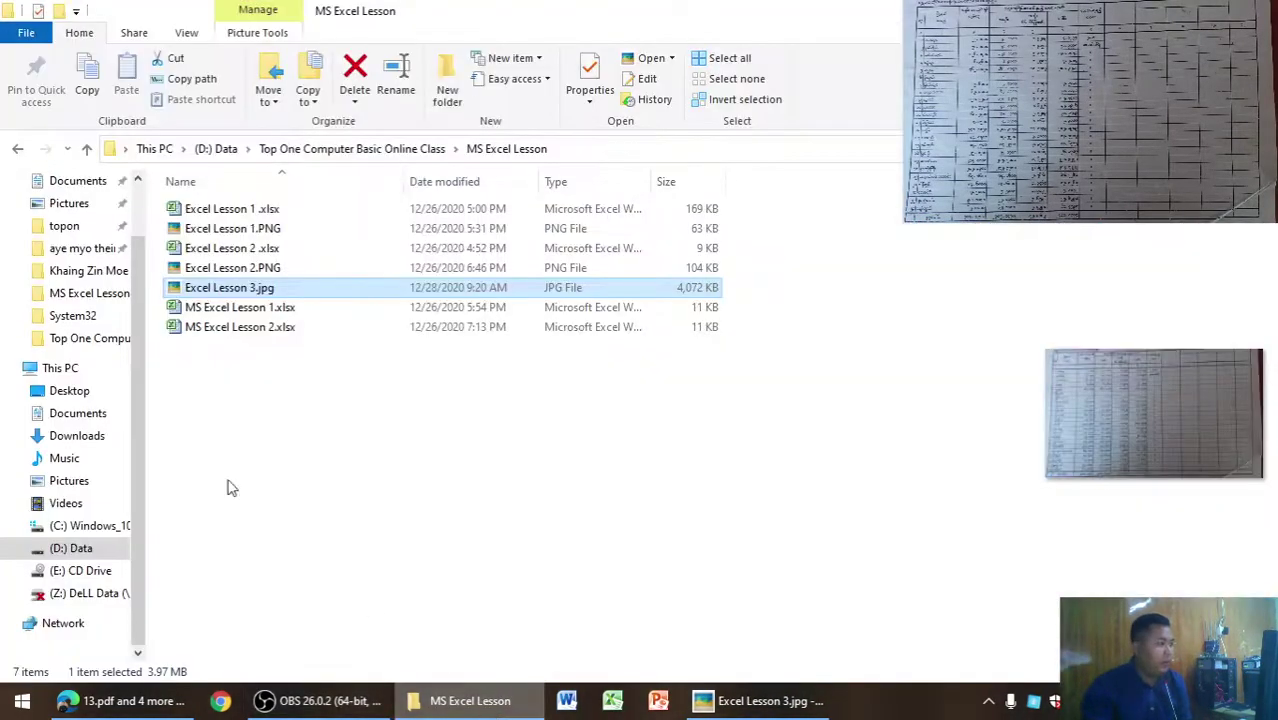
left_click(17, 148)
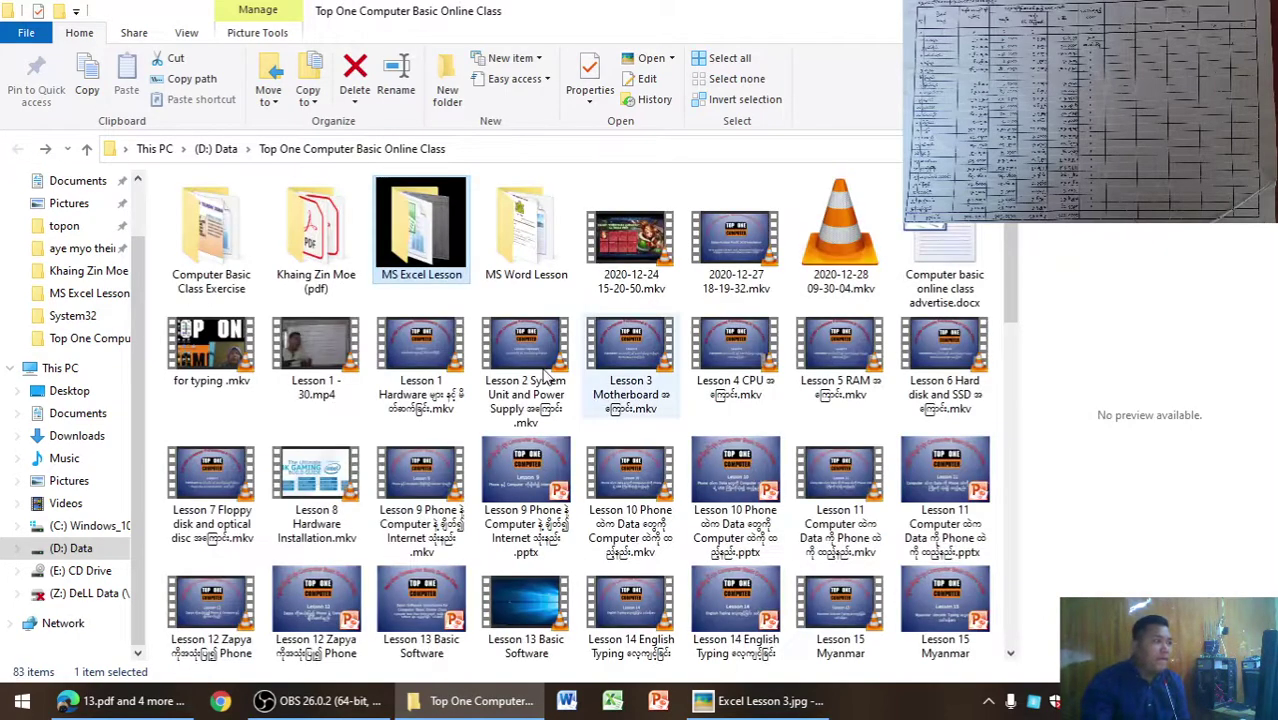
double_click(437, 256)
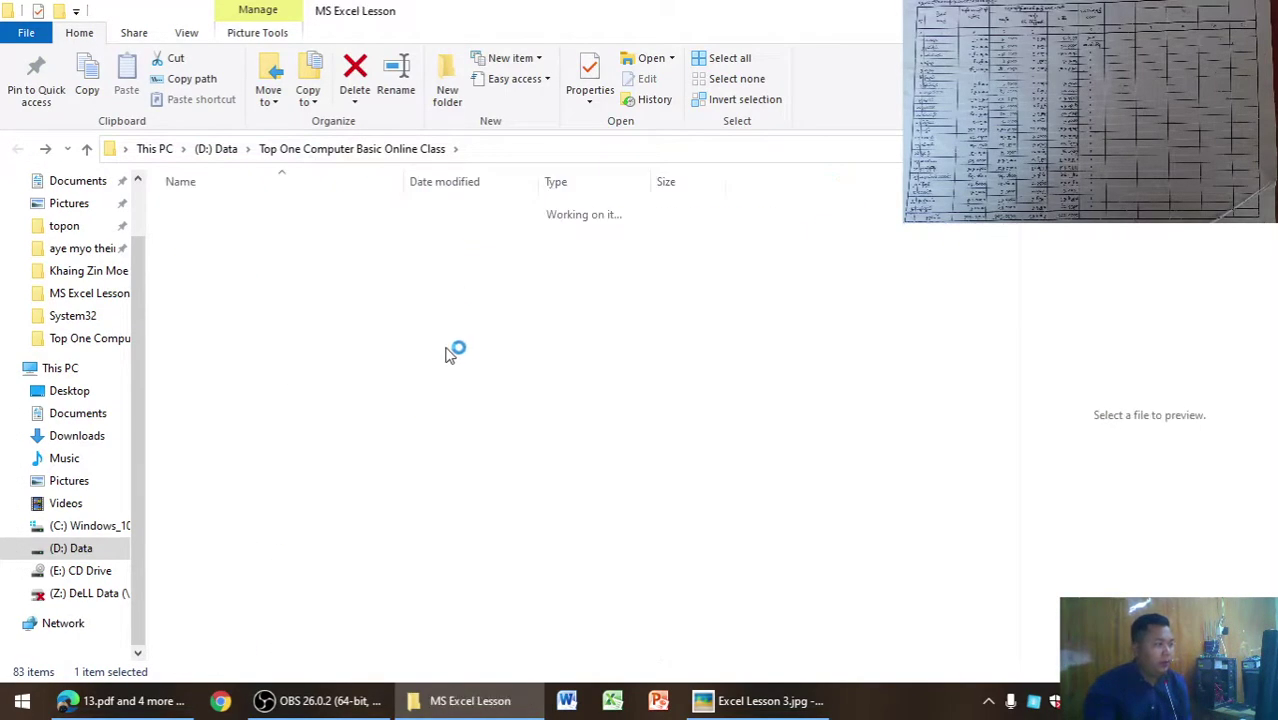
Create a new Excel worksheet in the folder named 'MS Excel Lesson 3' and select it.
right_click(478, 470)
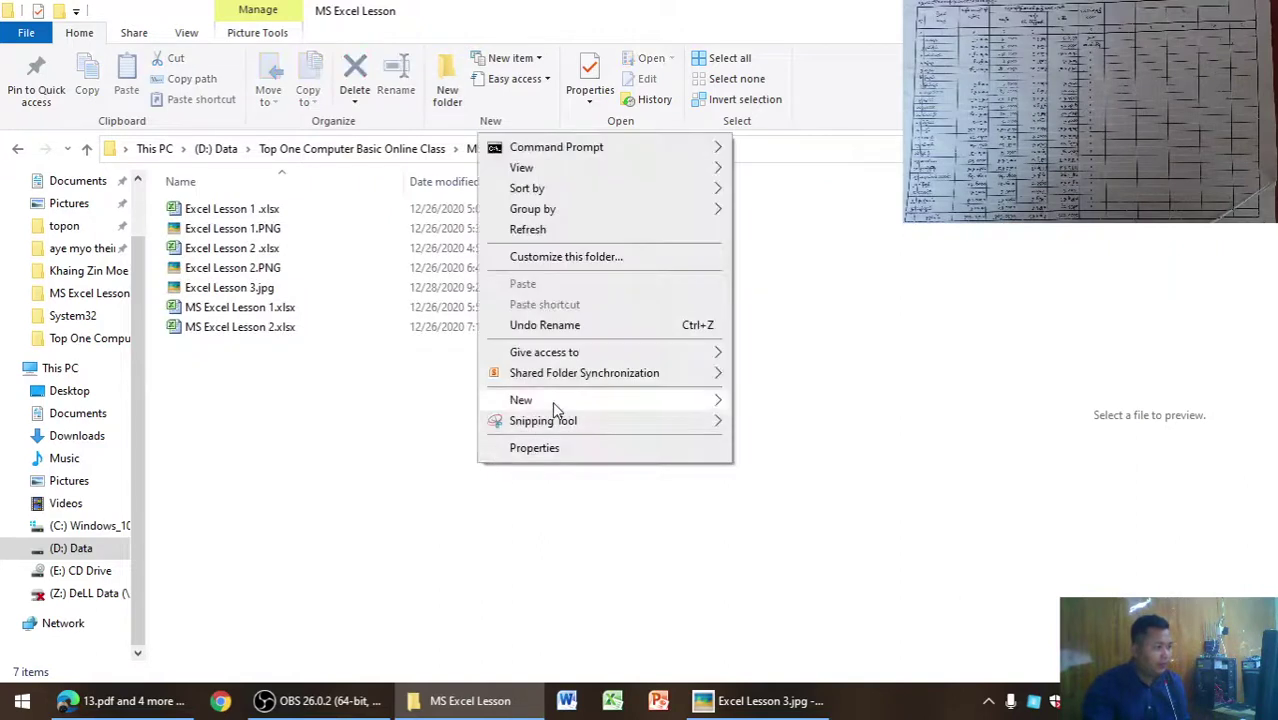
mouse_move(552, 401)
left_click(843, 614)
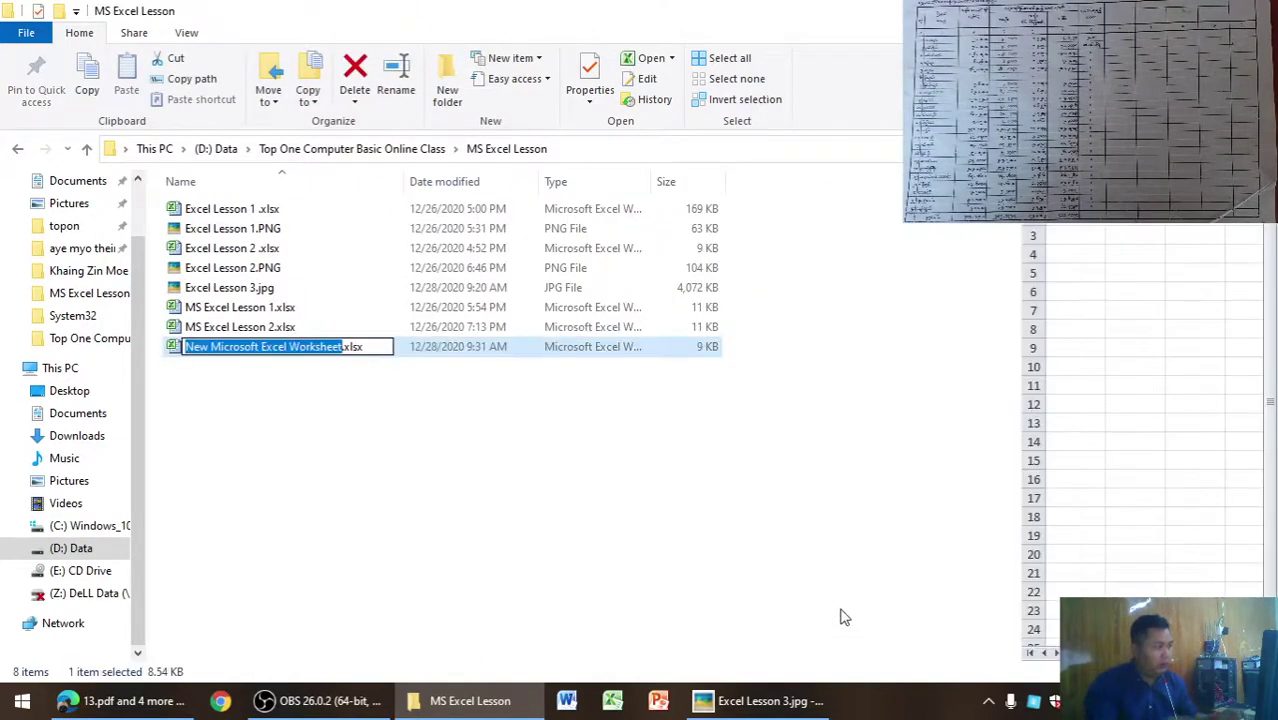
type("MS")
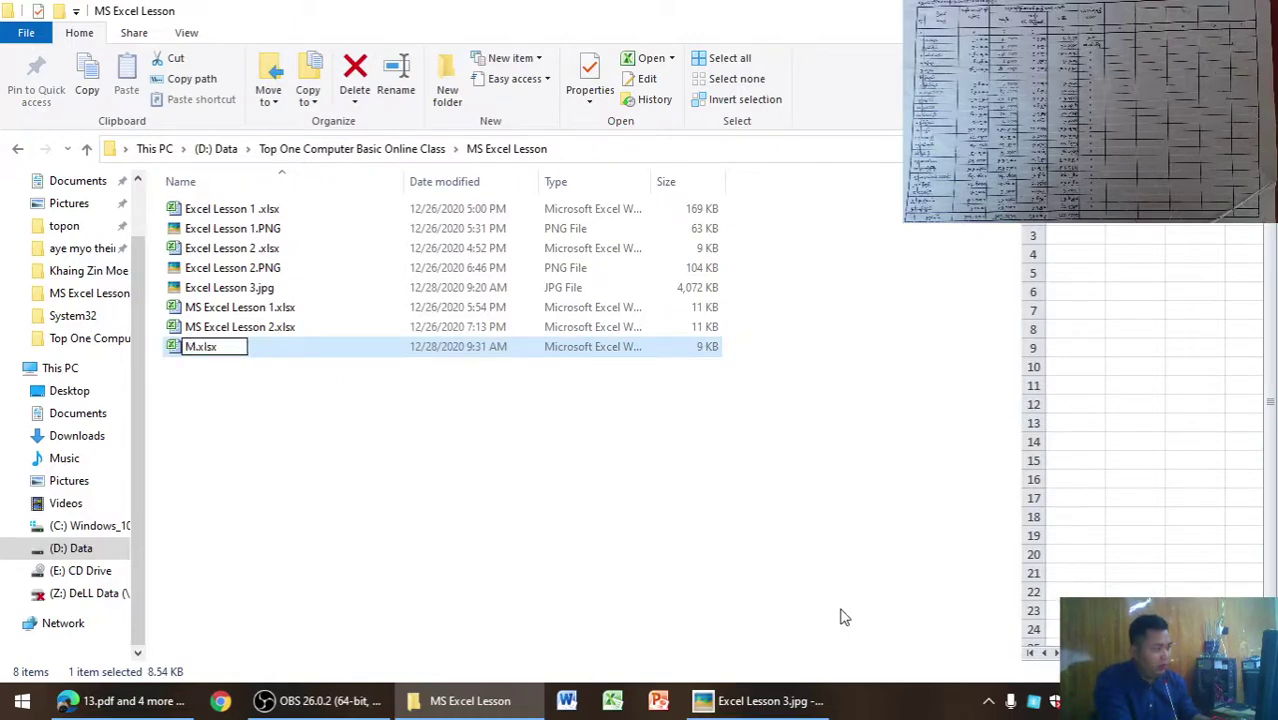
type(" Excel ")
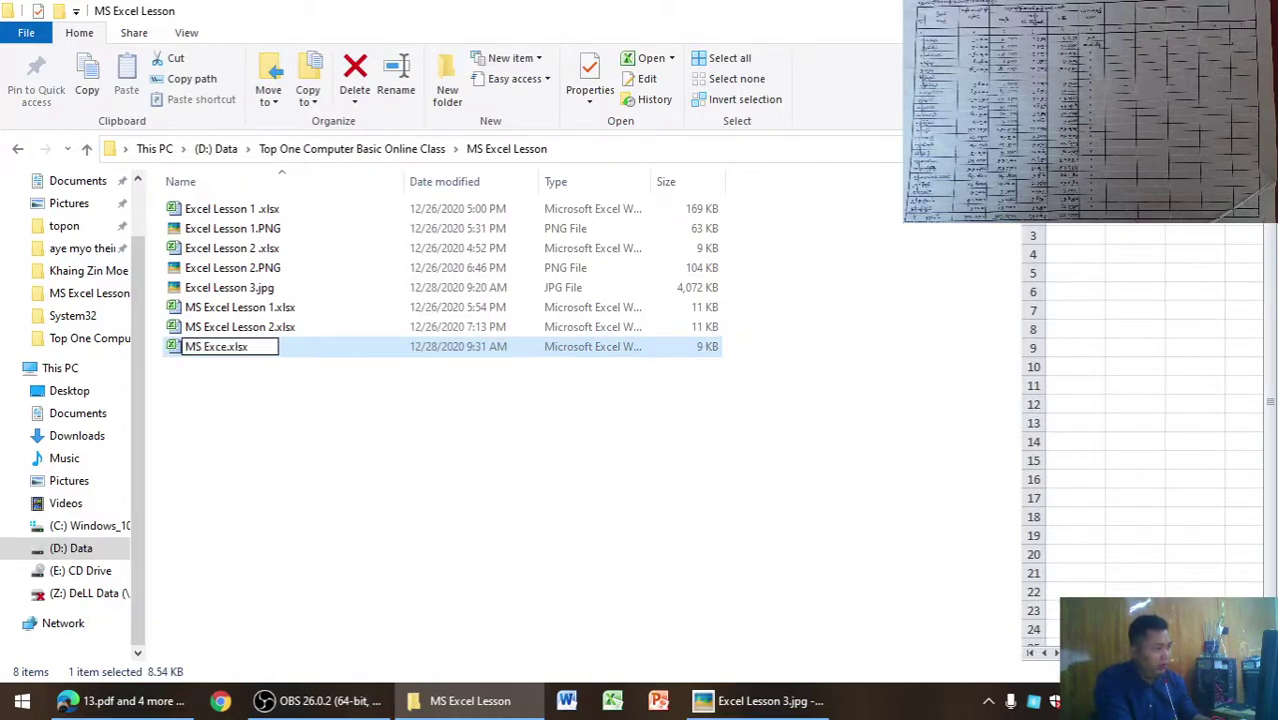
type("Lesson ")
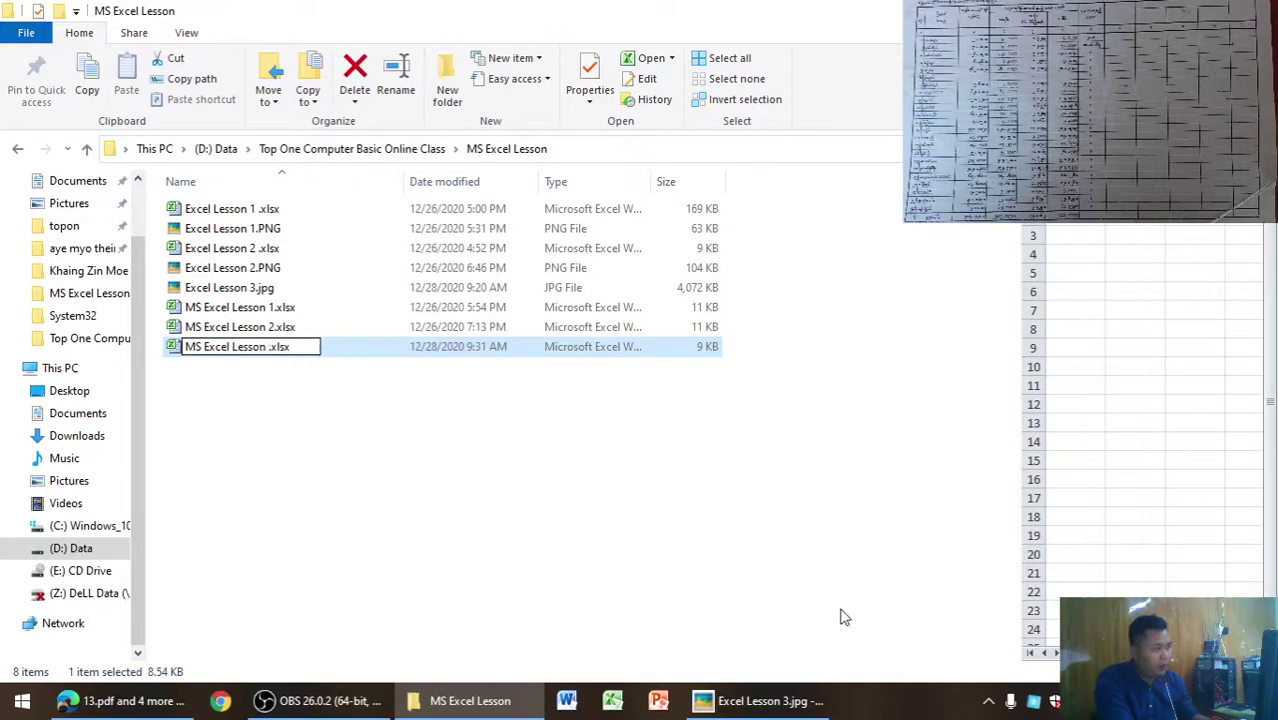
type("3")
key("Return")
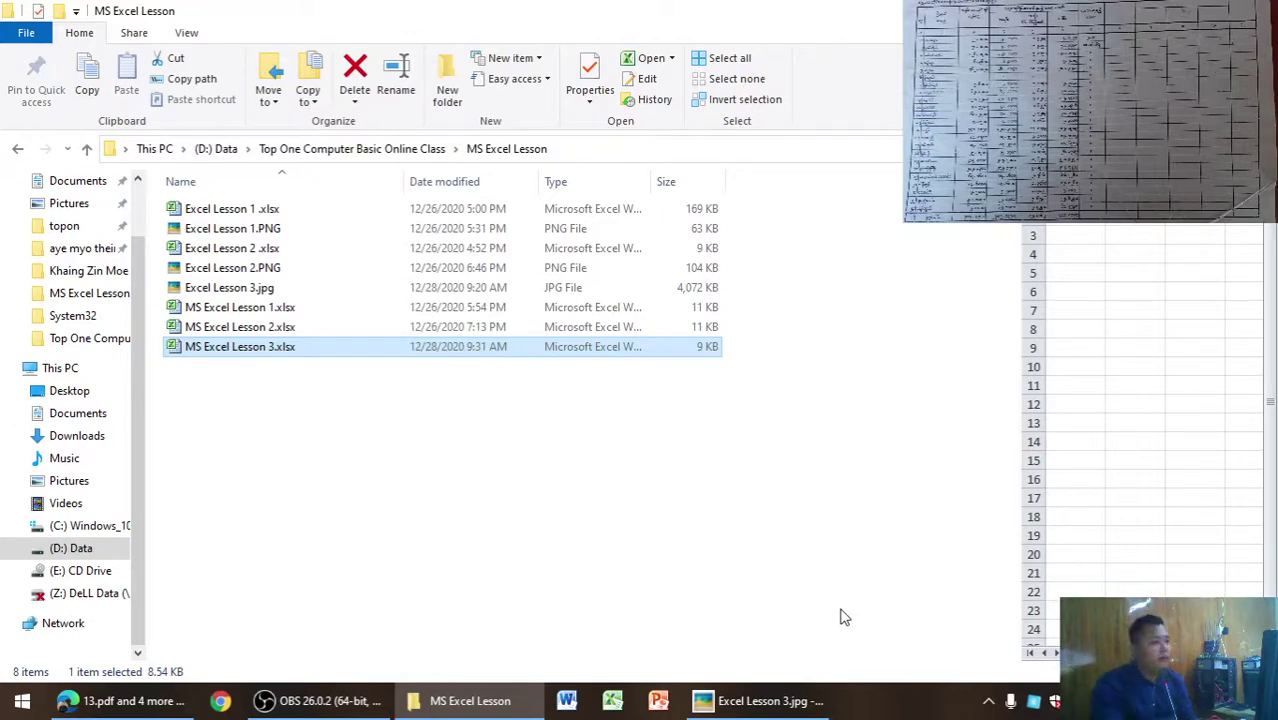
left_click(478, 527)
right_click(478, 527)
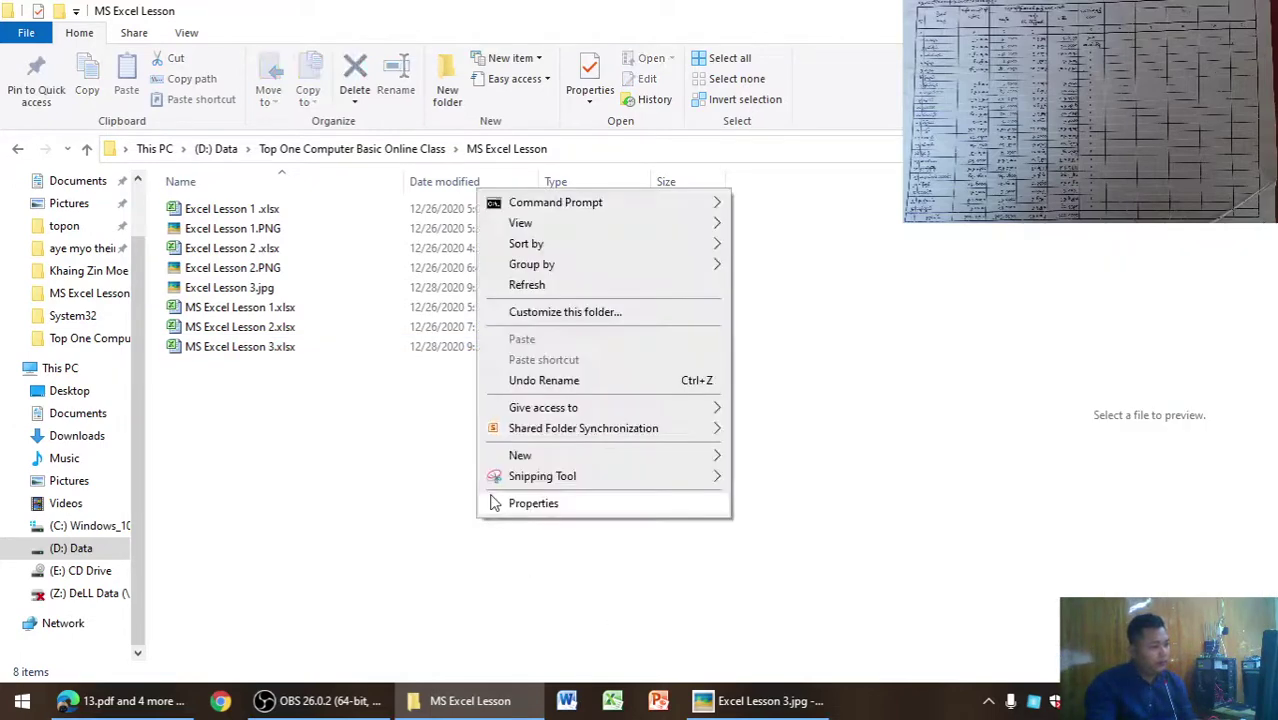
left_click(372, 353)
Open the workbook and give the whole sheet narrow margins, landscape orientation and A4 paper.
double_click(376, 348)
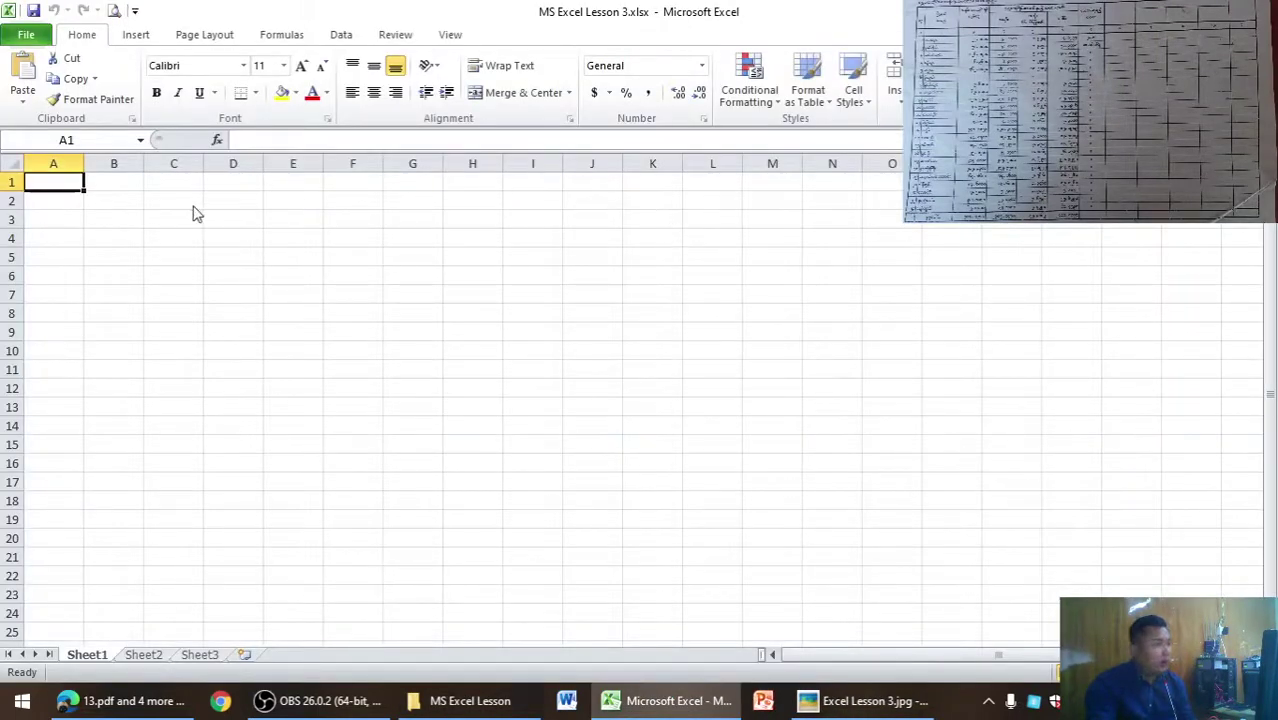
left_click(20, 162)
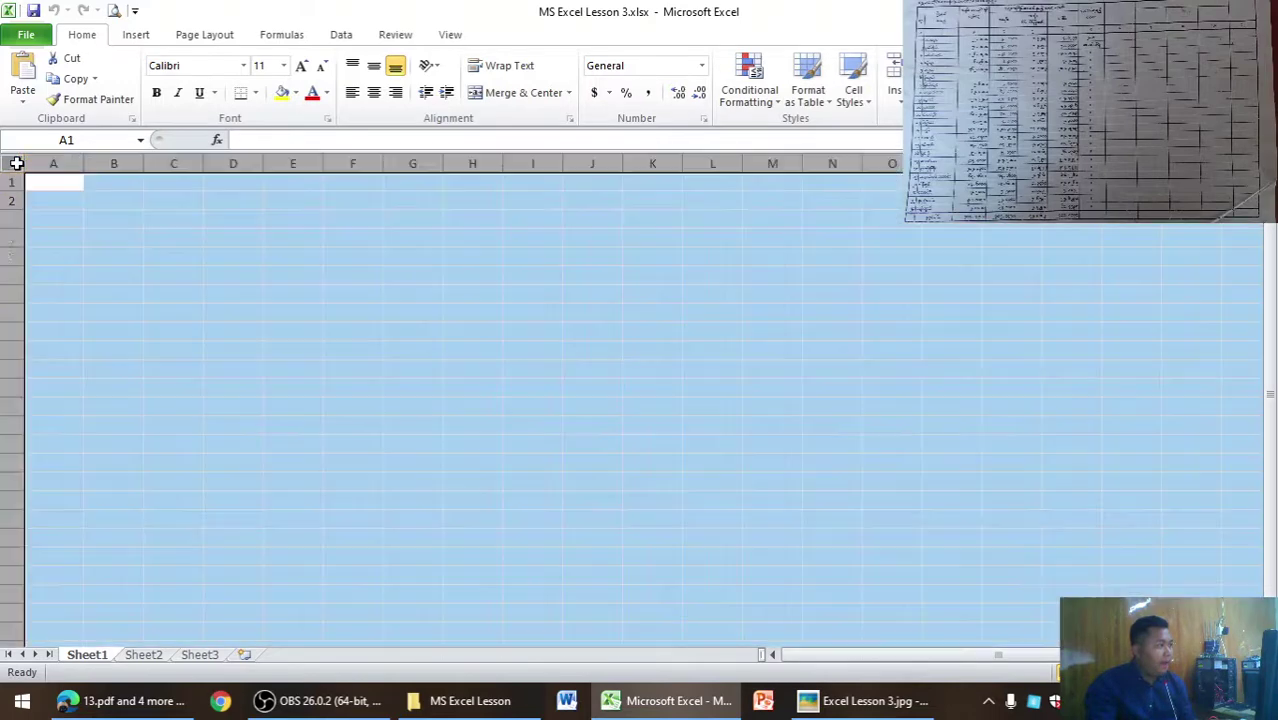
left_click(228, 38)
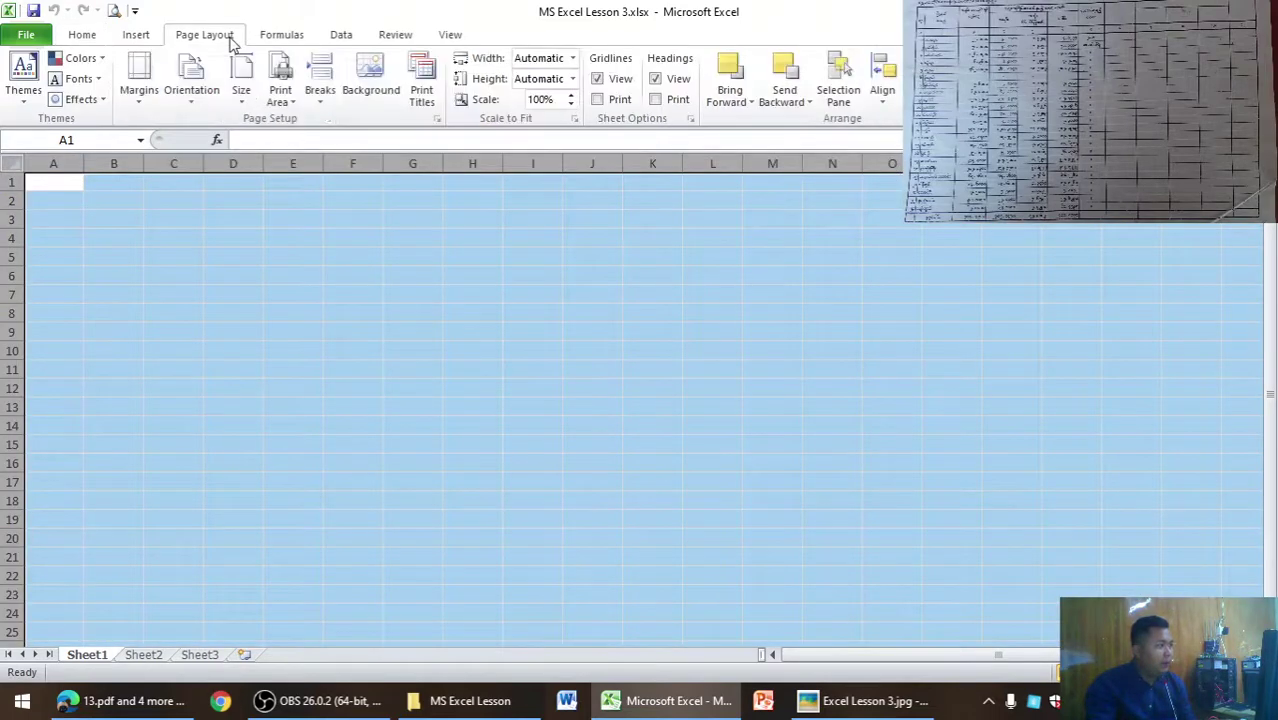
left_click(128, 98)
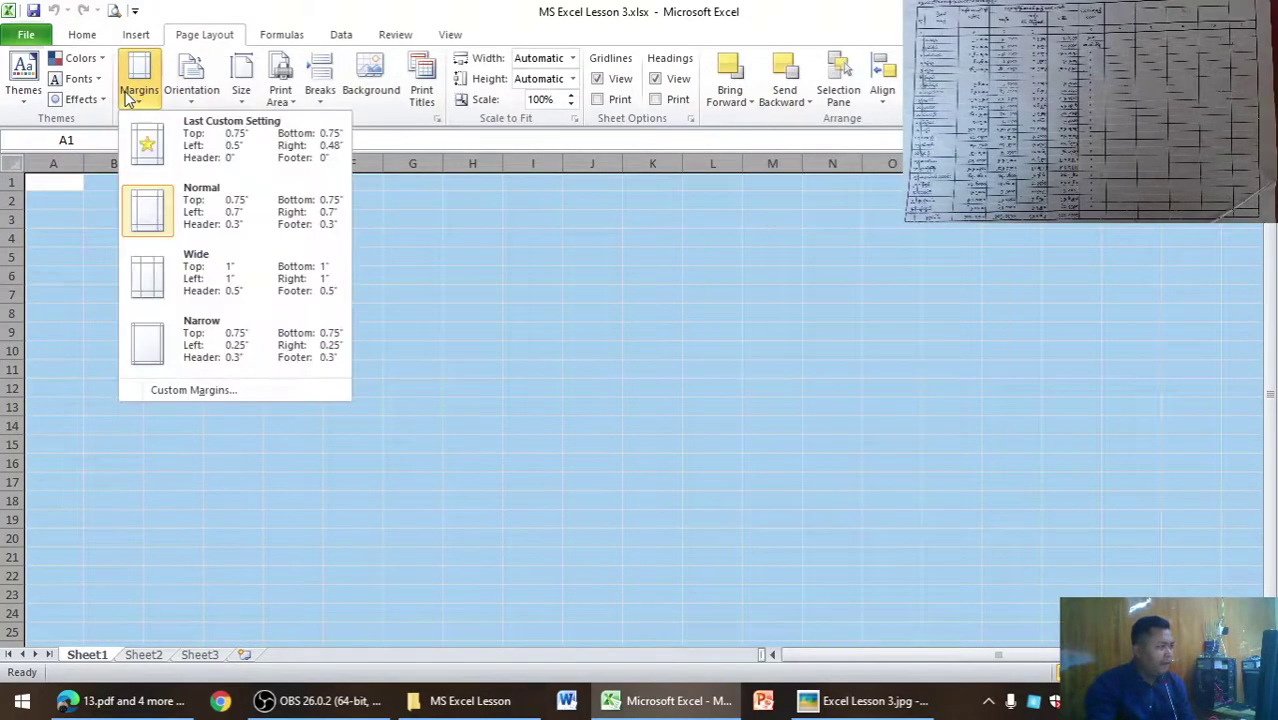
left_click(200, 332)
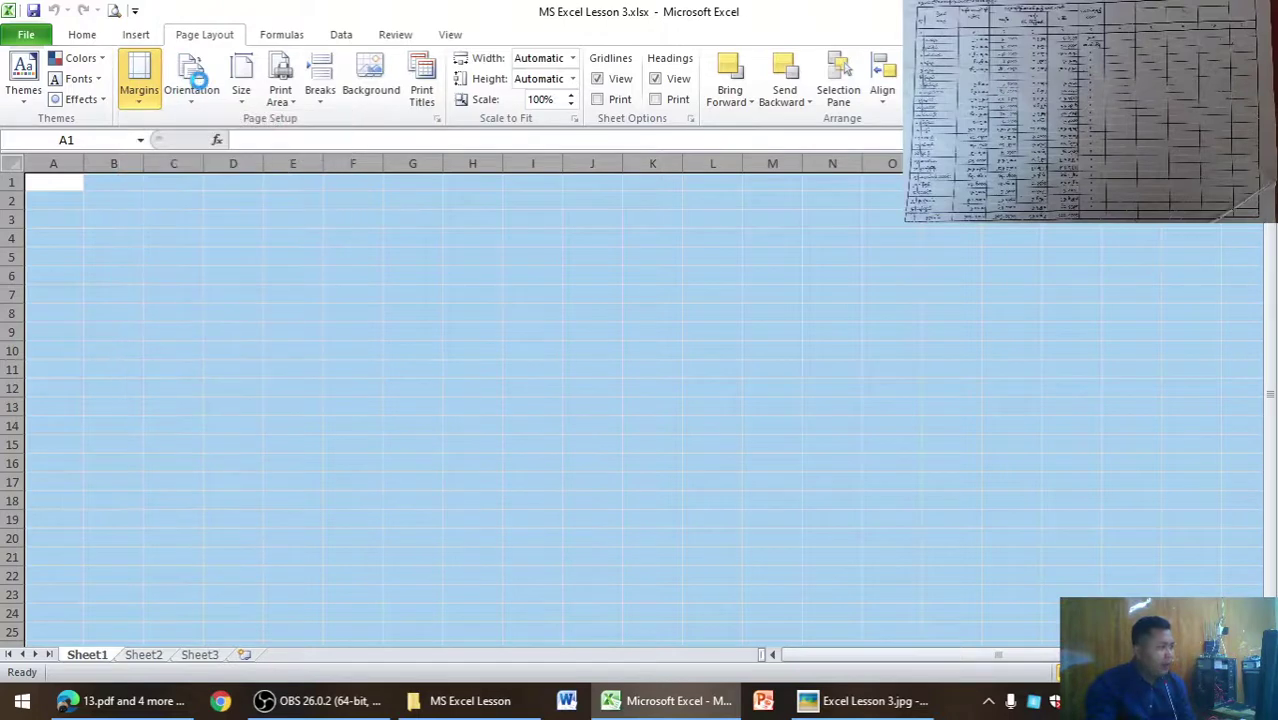
left_click(191, 88)
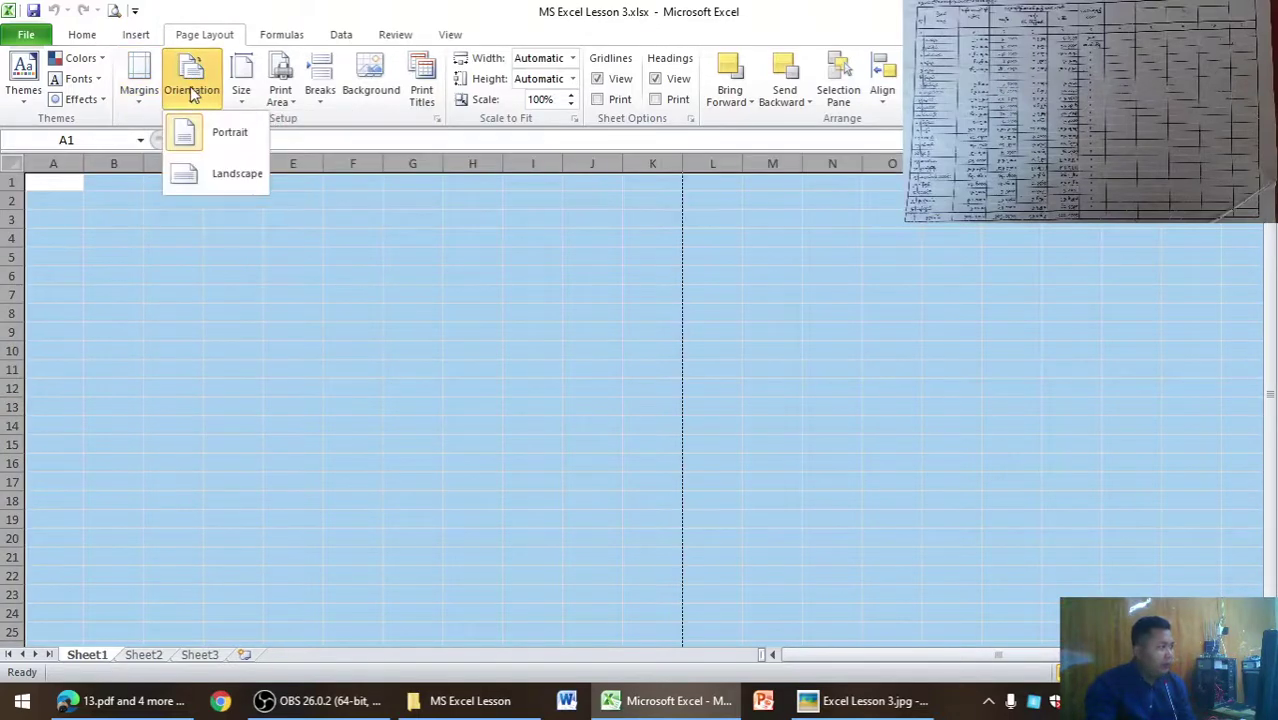
left_click(203, 183)
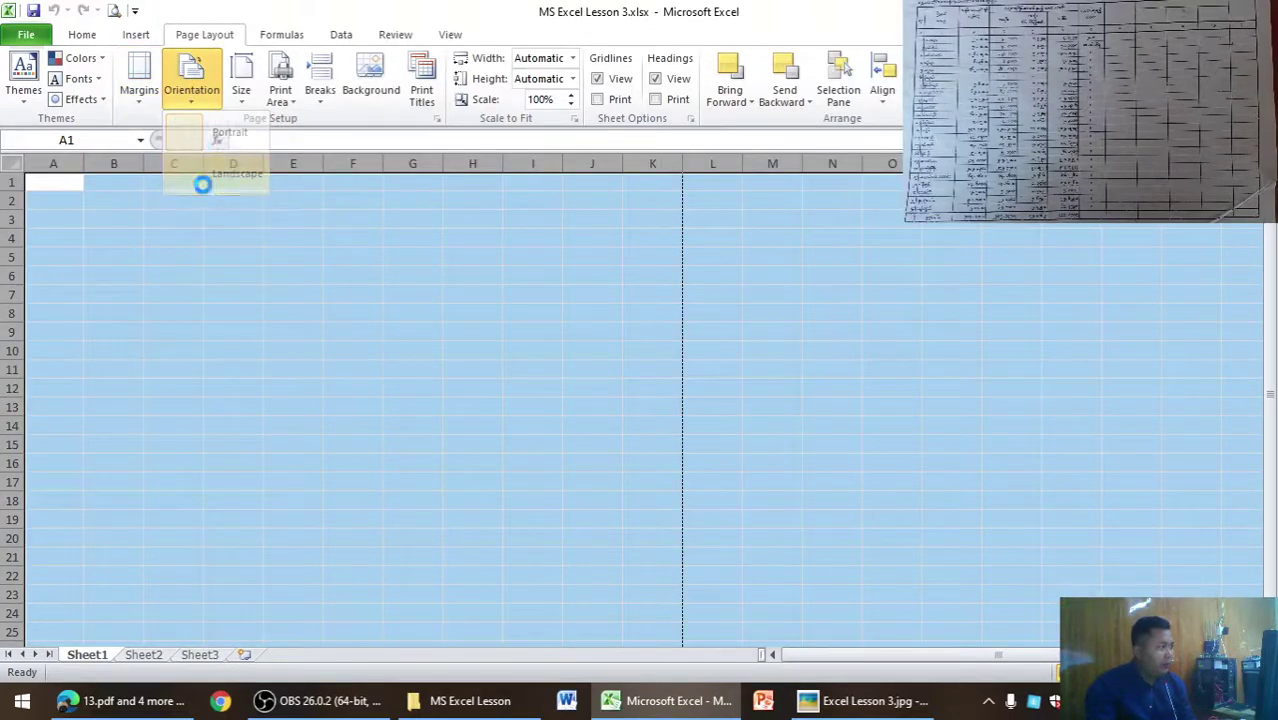
left_click(246, 88)
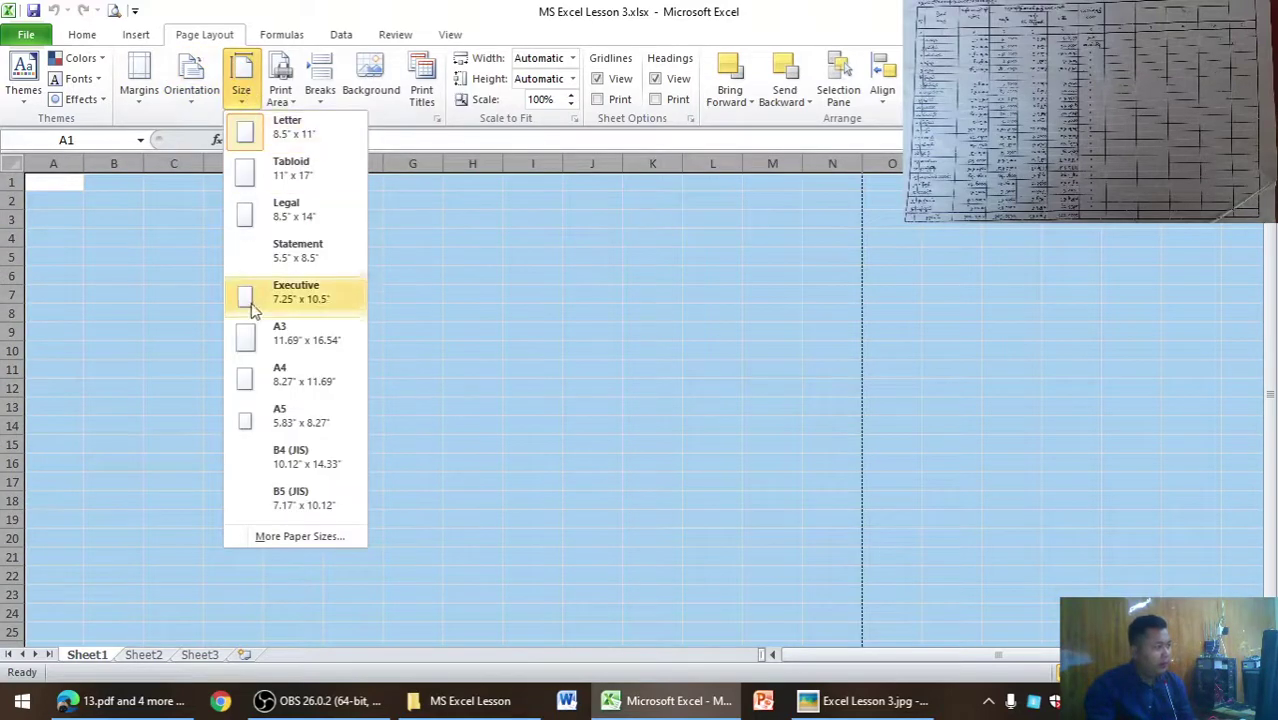
left_click(252, 375)
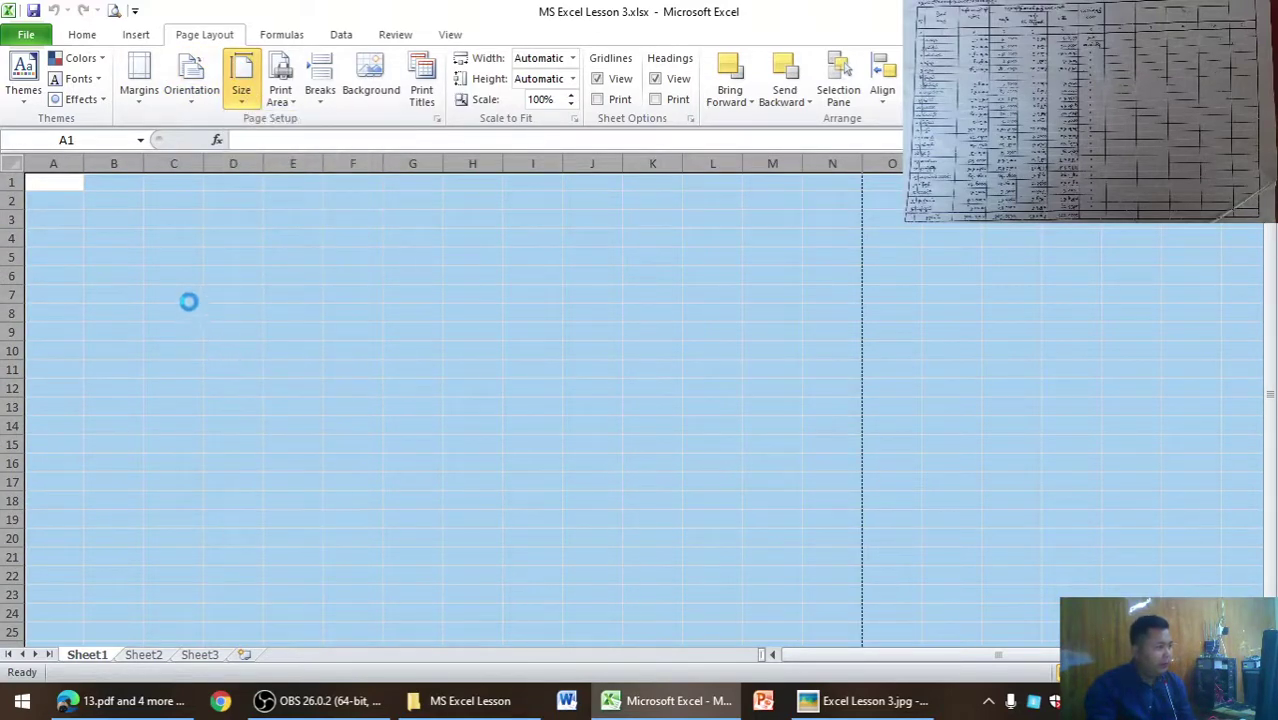
Apply the Pyidaungsu font to the entire sheet.
left_click(84, 36)
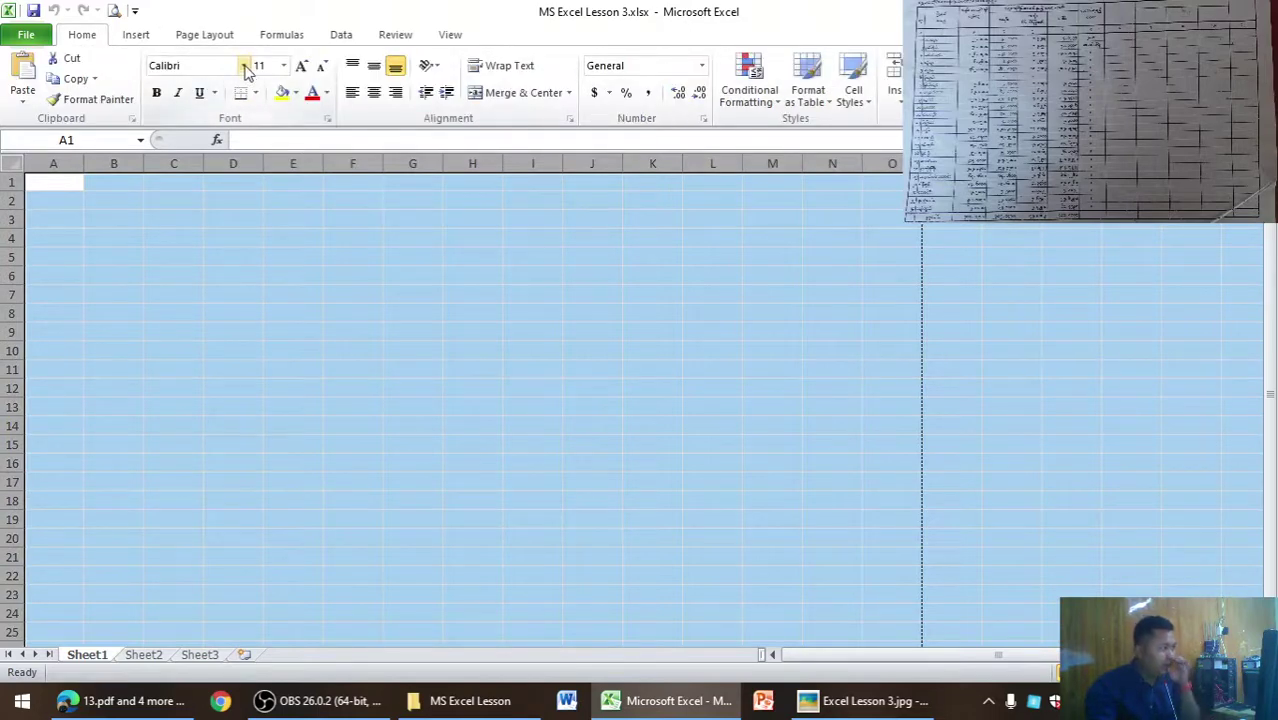
left_click(245, 68)
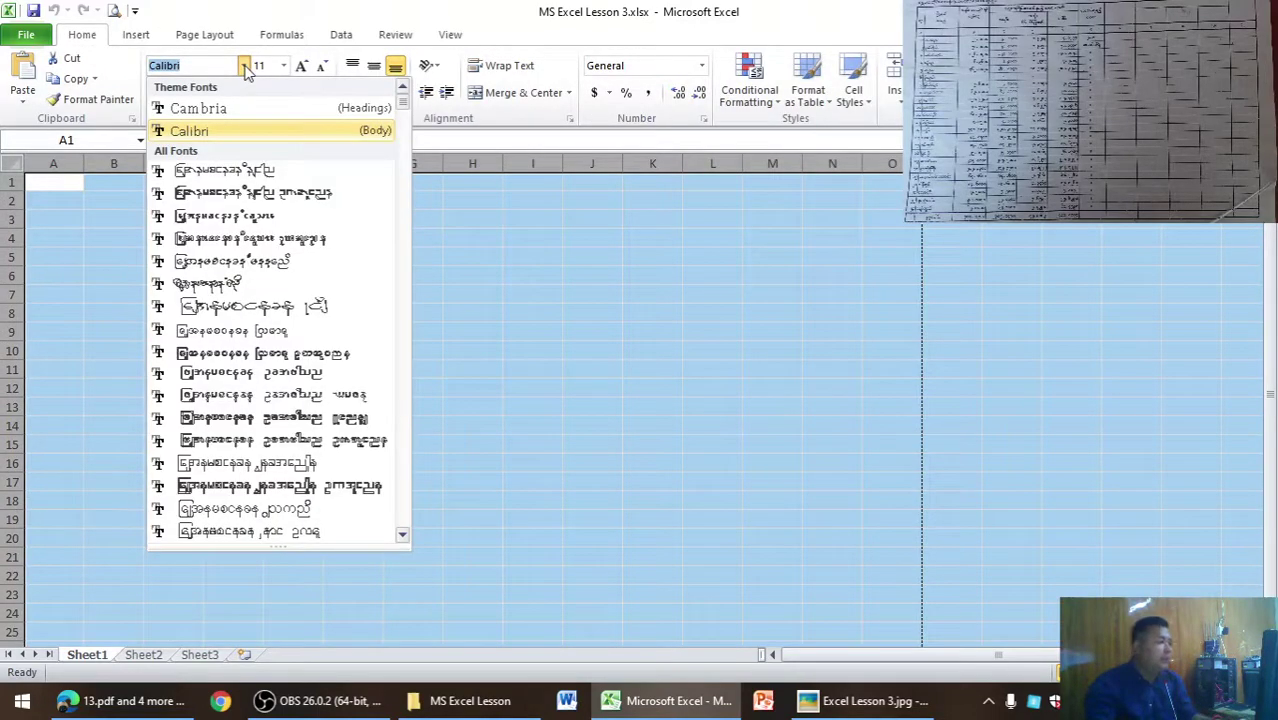
type("Pyidaungsu")
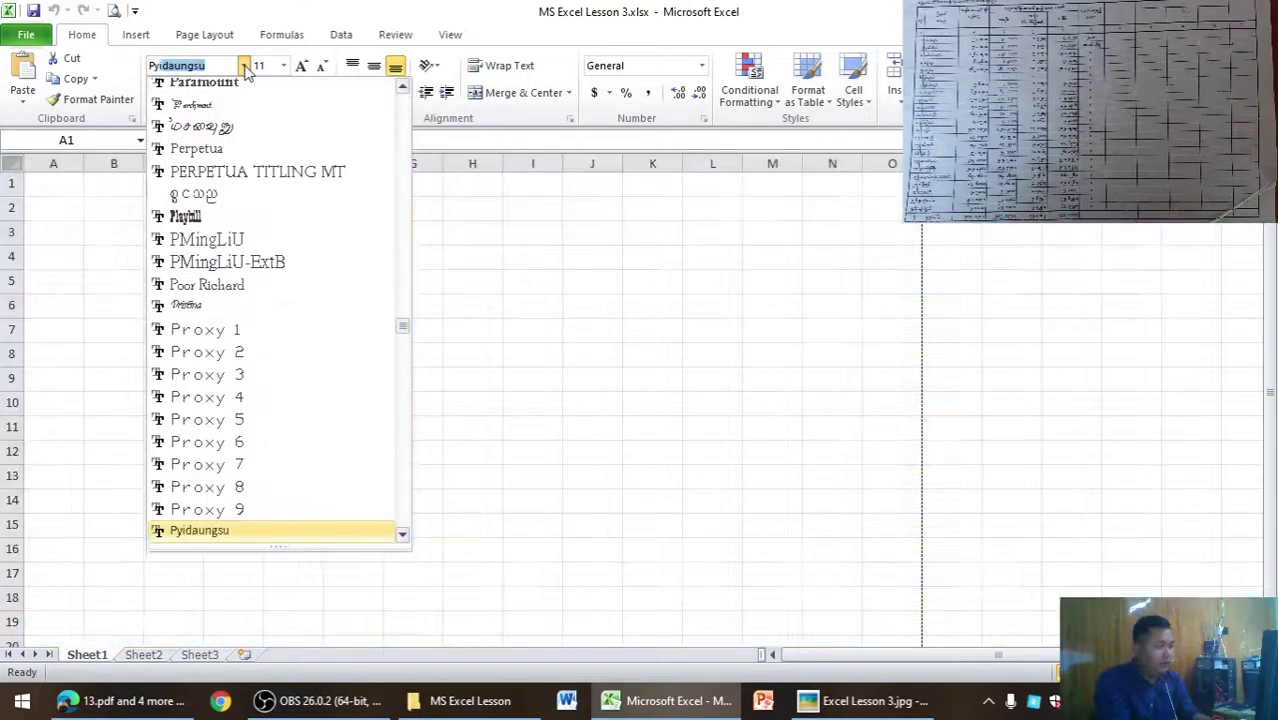
key("Return")
left_click(176, 205)
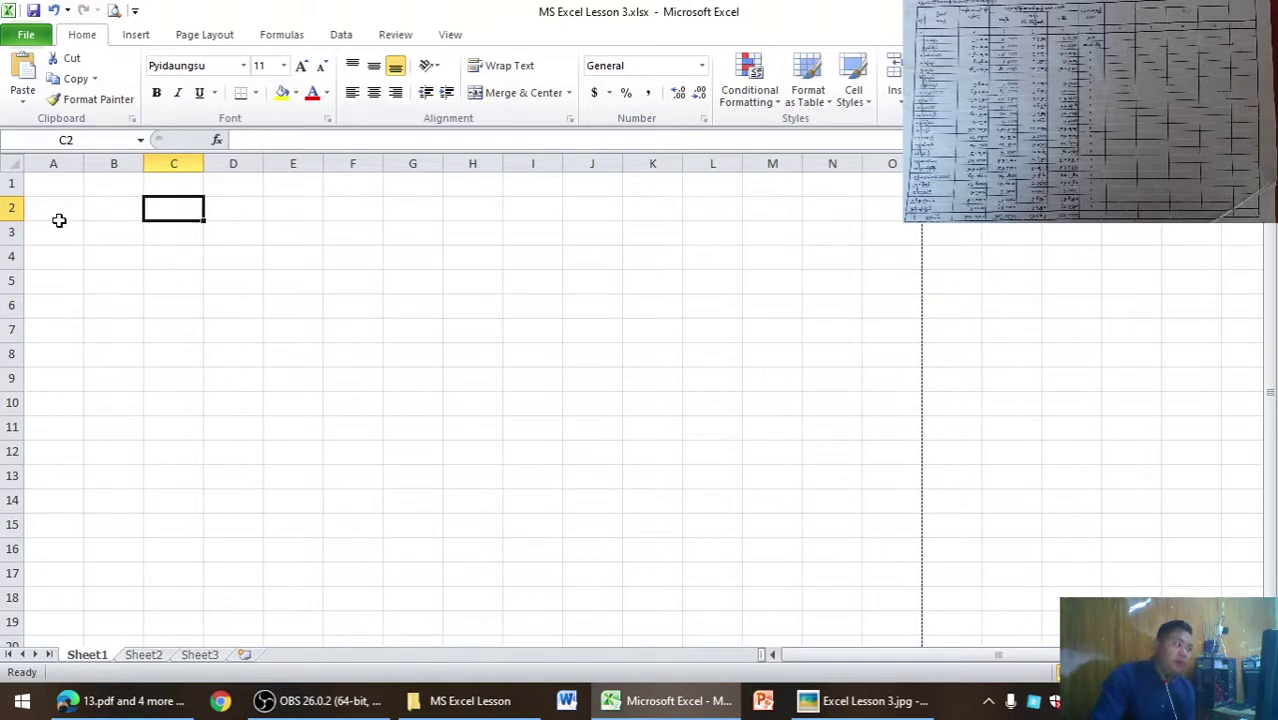
Enter the numbers 1, 2, 3, 4 and 5 across cells A2 to E2.
left_click(58, 218)
type("1")
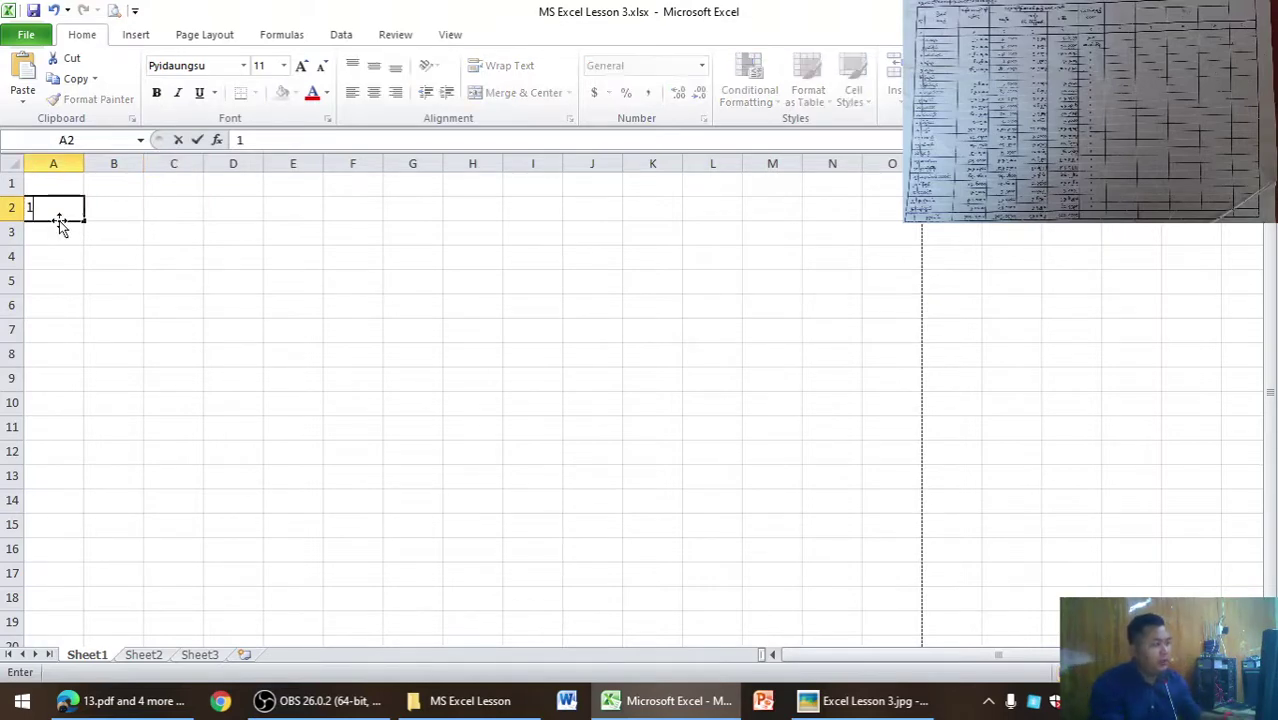
key("Tab")
type("2")
key("Tab")
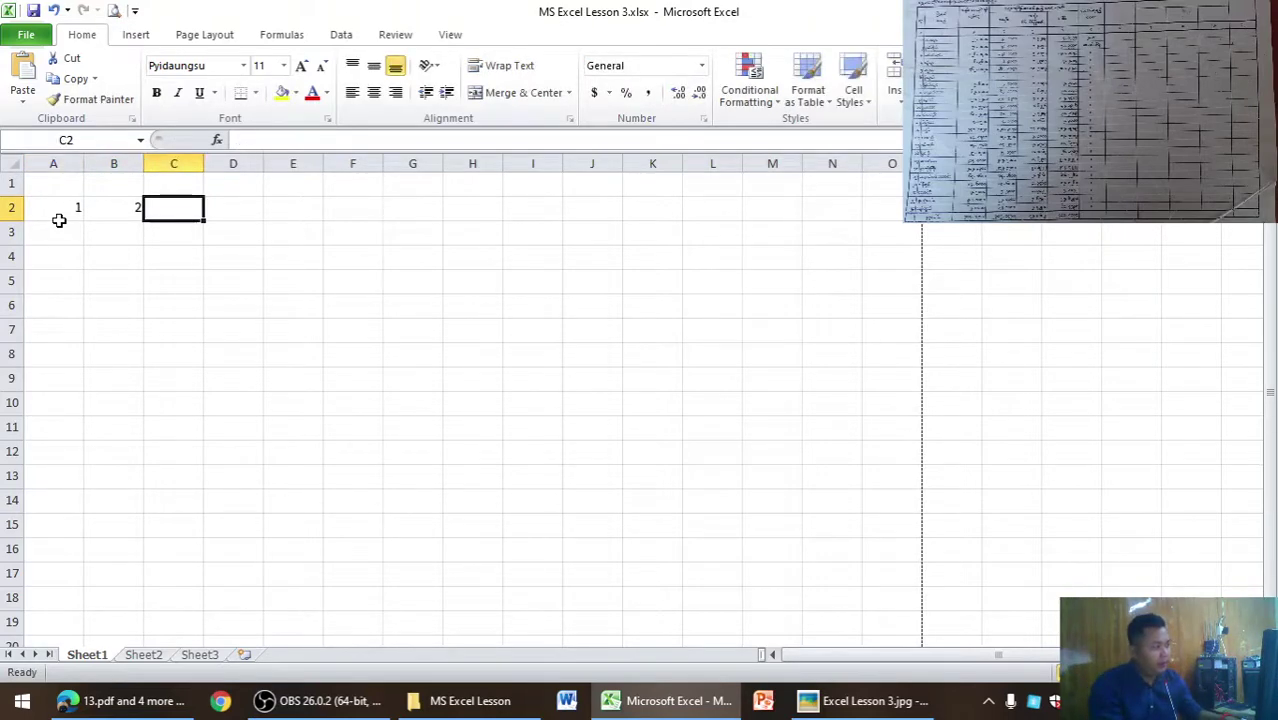
type("3")
key("Tab")
type("4")
key("Tab")
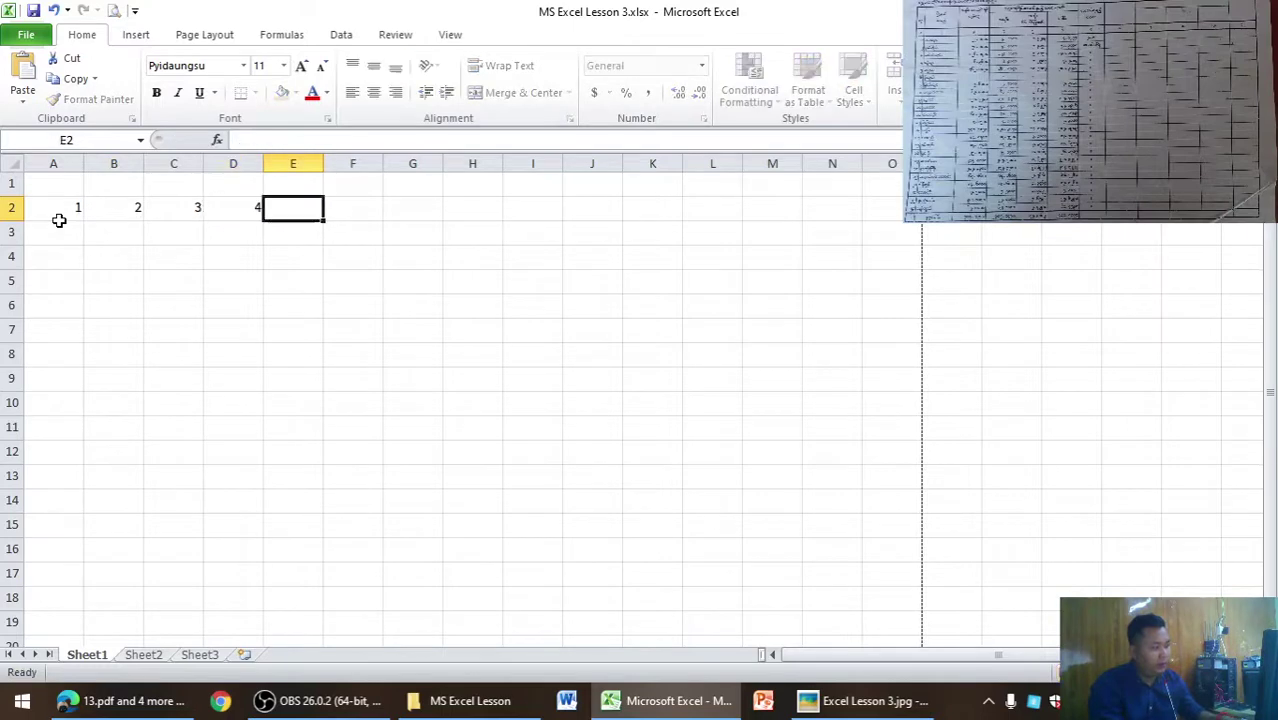
type("5")
key("Tab")
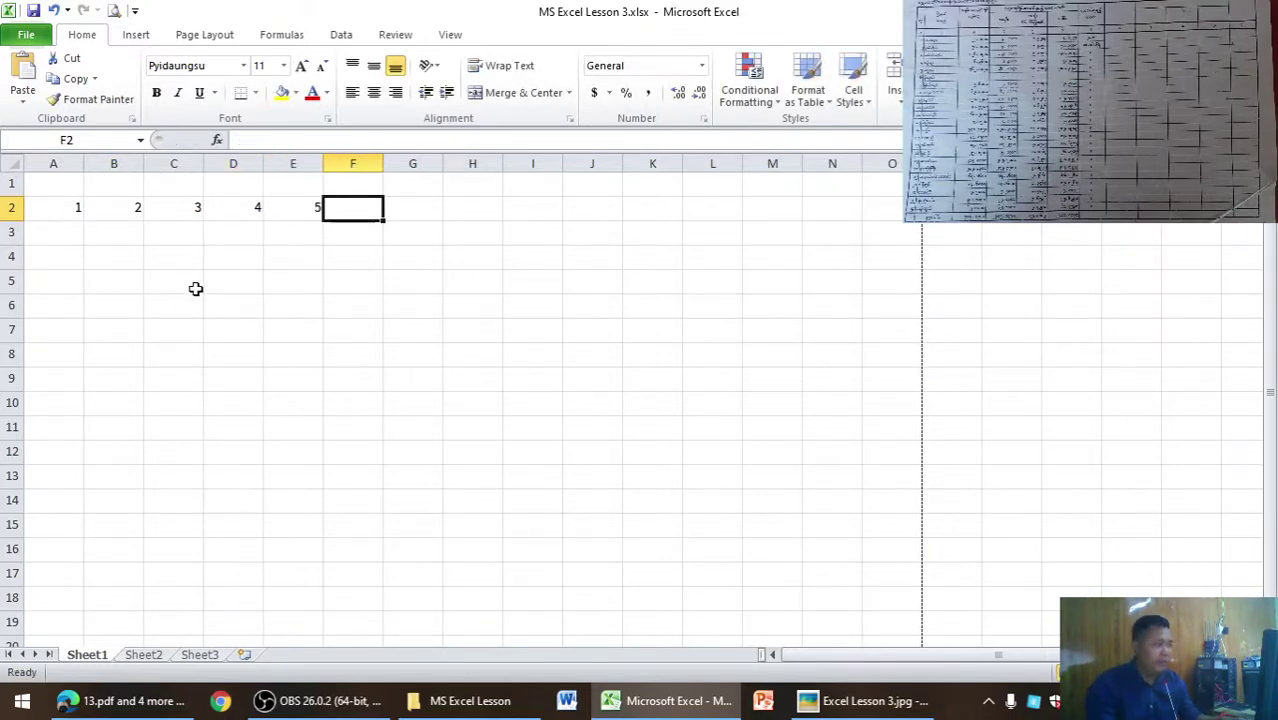
Select the range A2:F2, including the empty F2.
left_click(194, 286)
left_click(71, 210)
left_click_drag(71, 210, 336, 207)
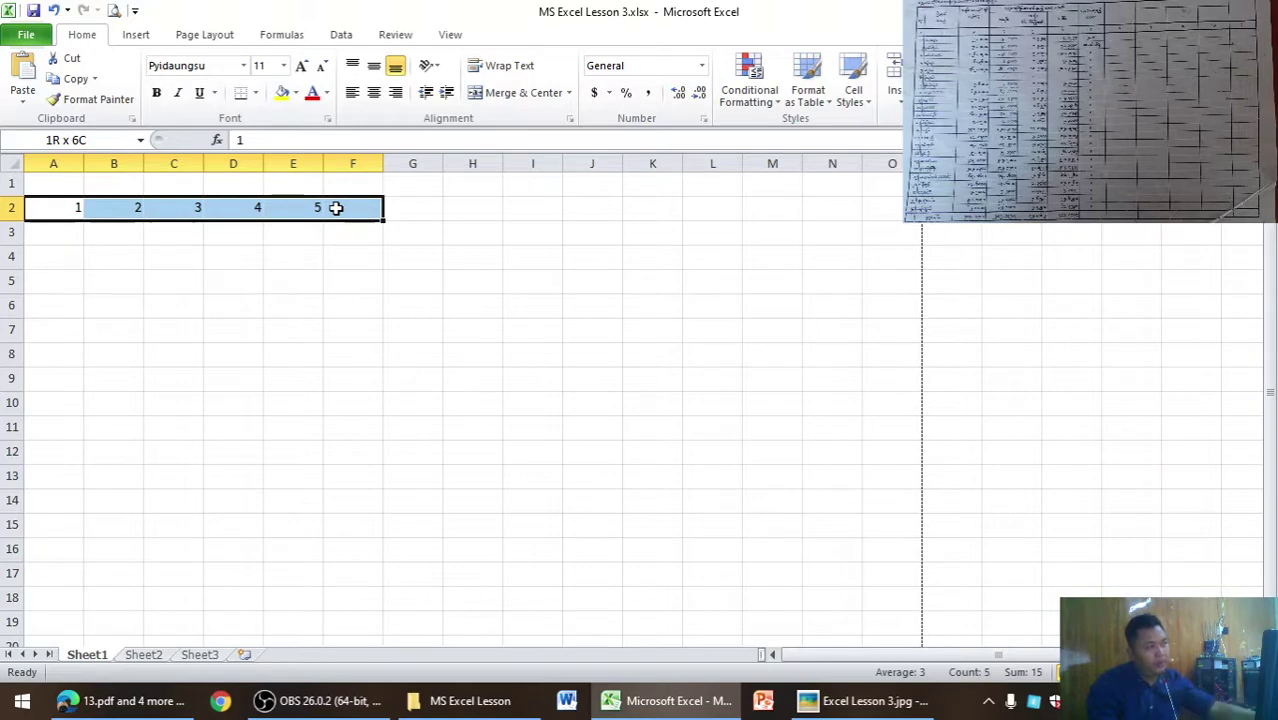
left_click_drag(336, 207, 336, 207)
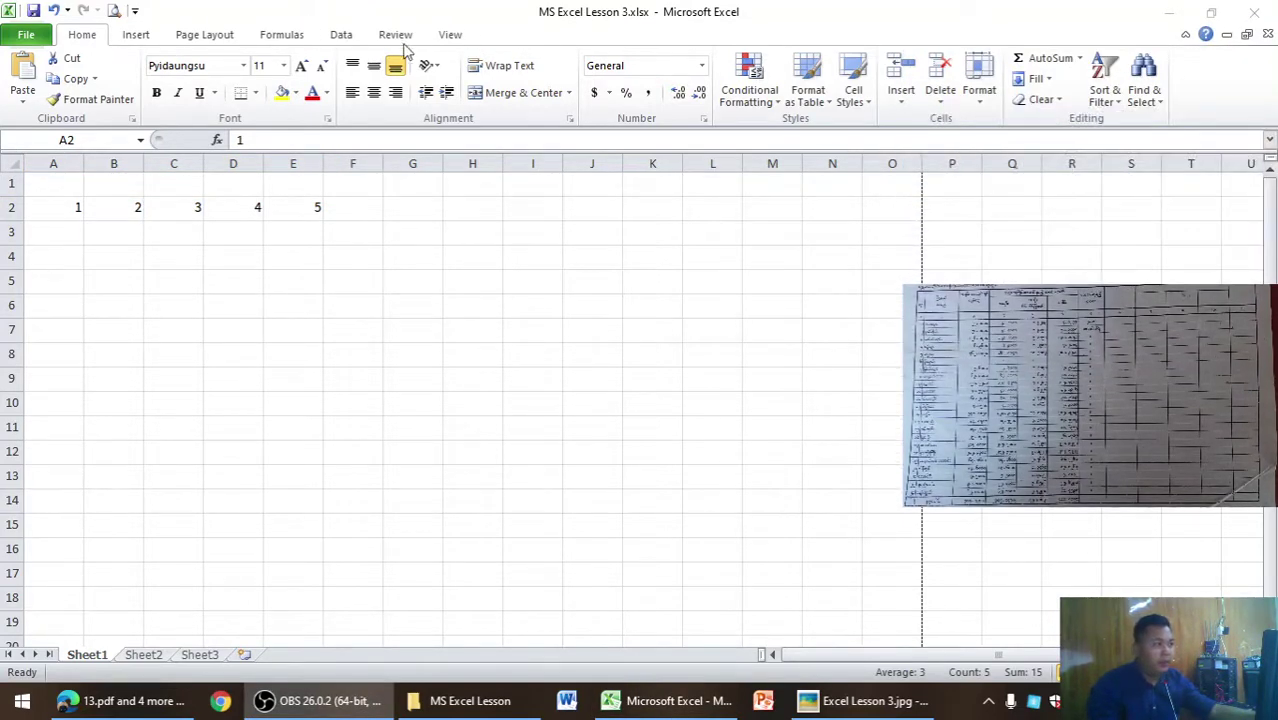
AutoSum row 2 so F2 shows the total 15.
left_click(104, 44)
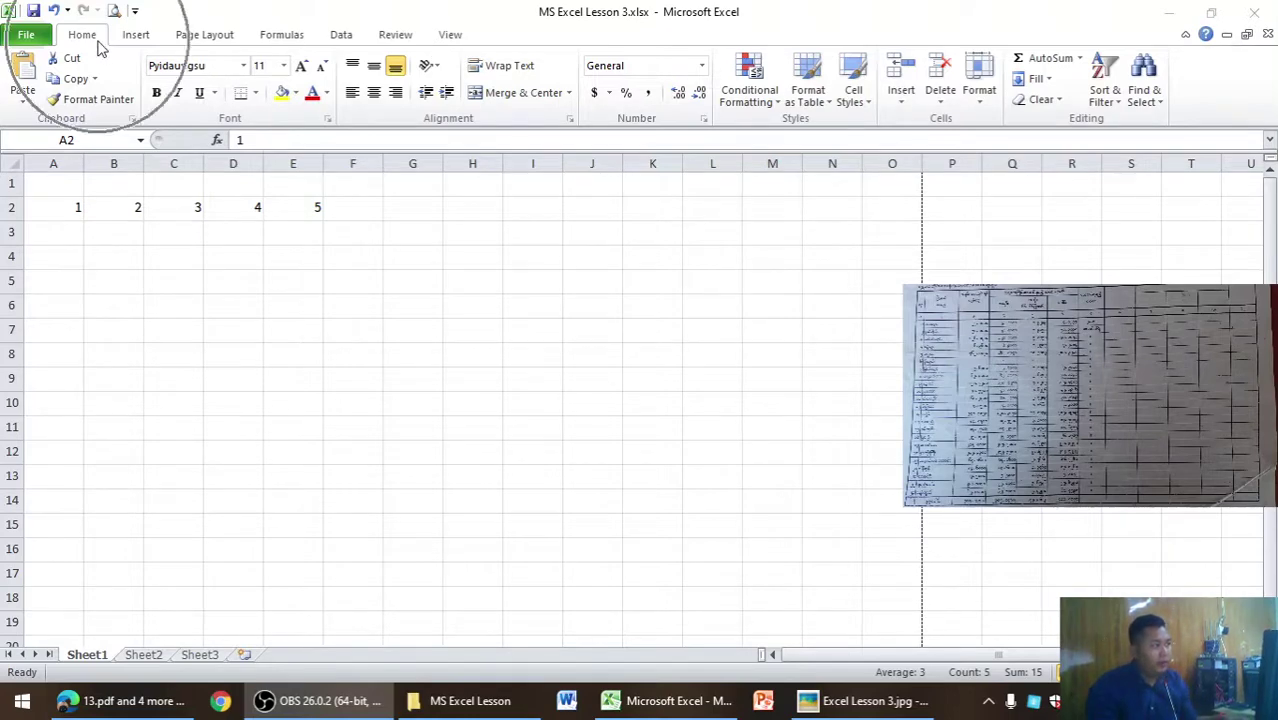
left_click(1116, 124)
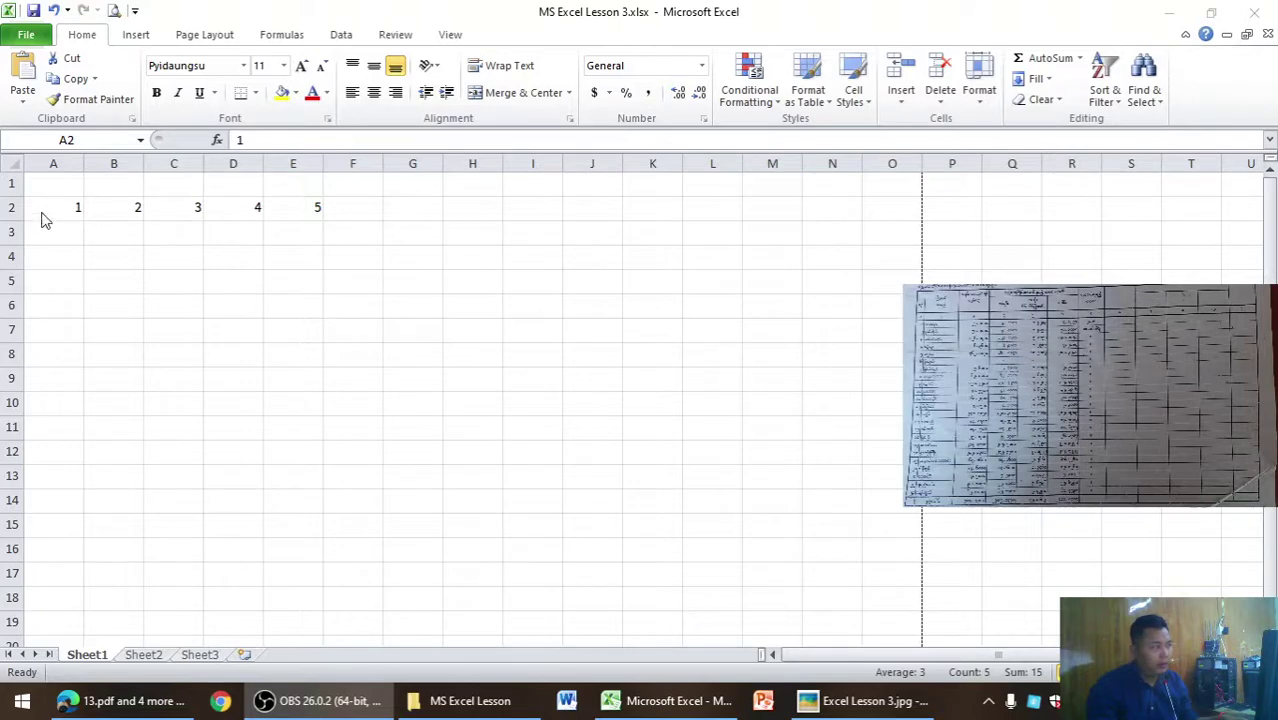
left_click_drag(42, 210, 333, 208)
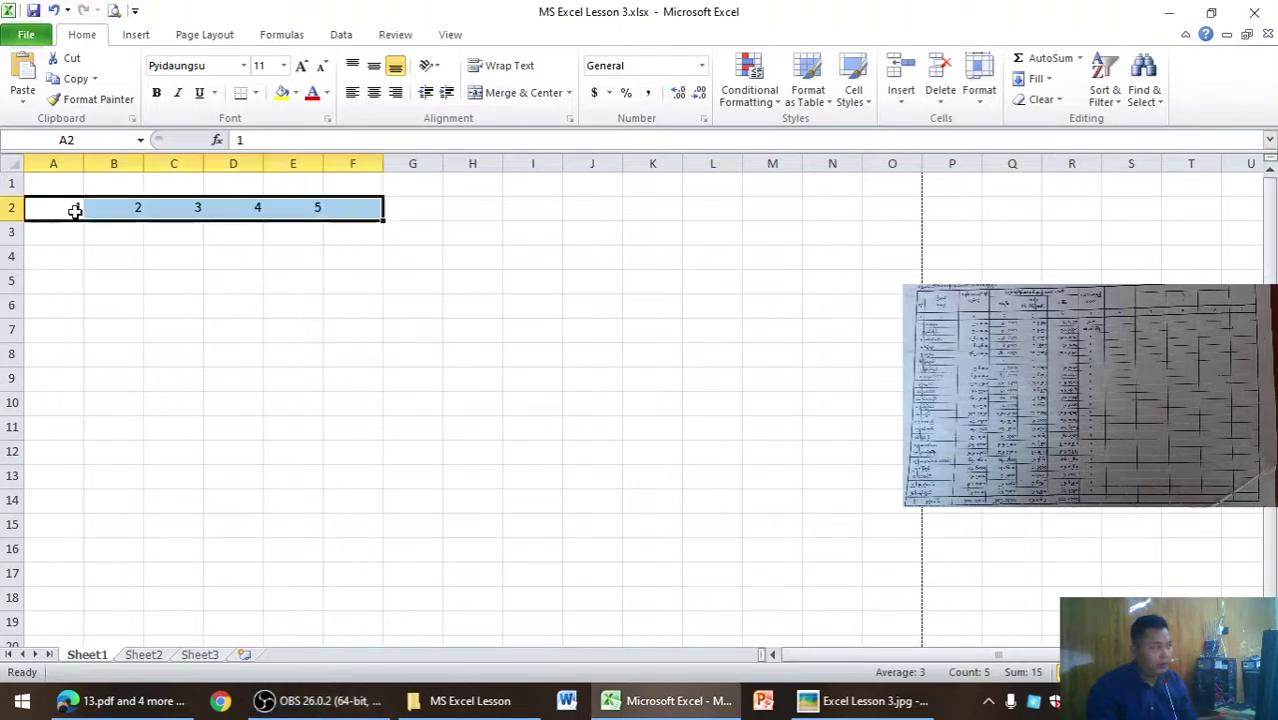
left_click(1040, 58)
left_click(373, 209)
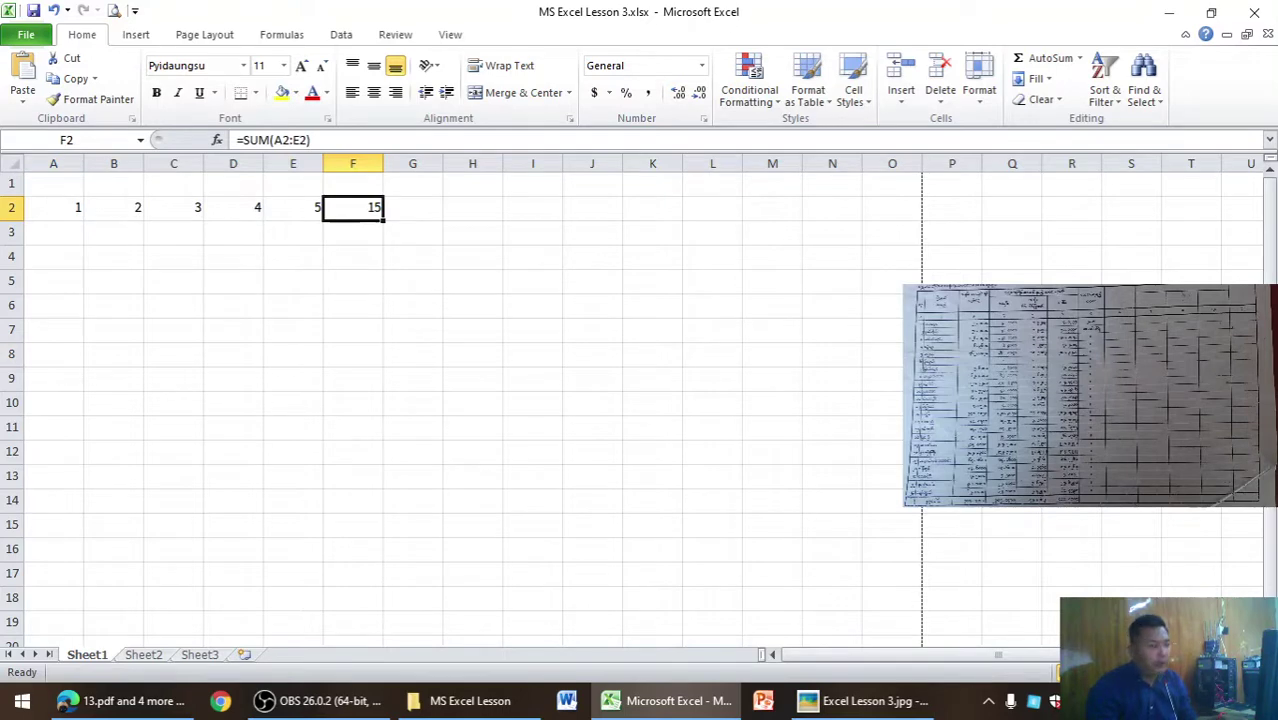
Enter 11 in A5 and 22 in A6, then AutoSum them into A7 as 33.
left_click(79, 284)
type("11")
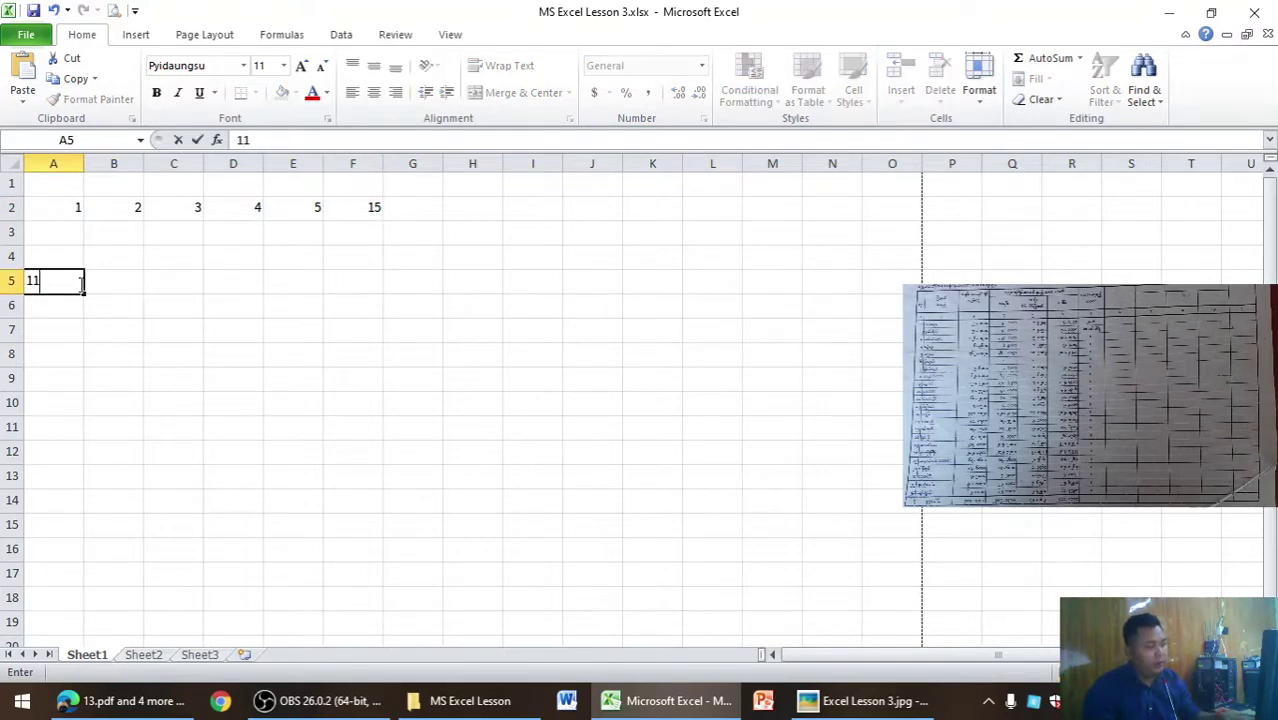
left_click(76, 305)
type("22")
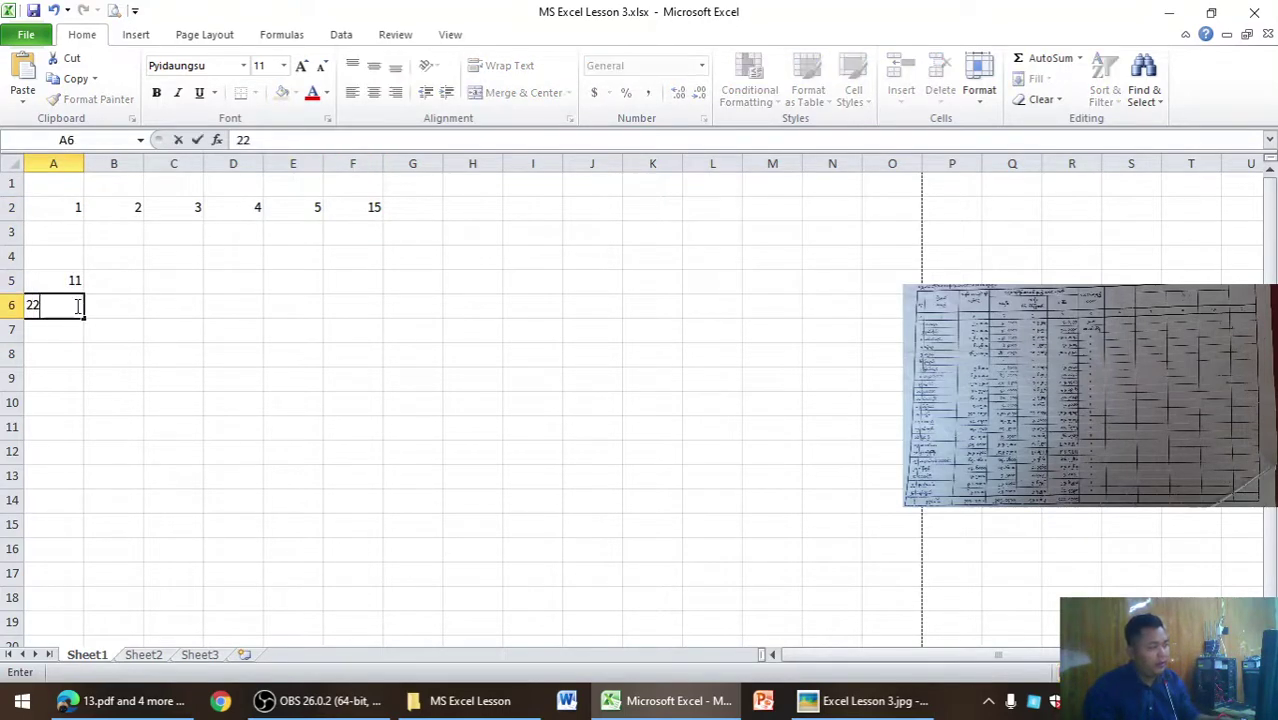
left_click(95, 338)
left_click(67, 289)
left_click_drag(67, 289, 68, 330)
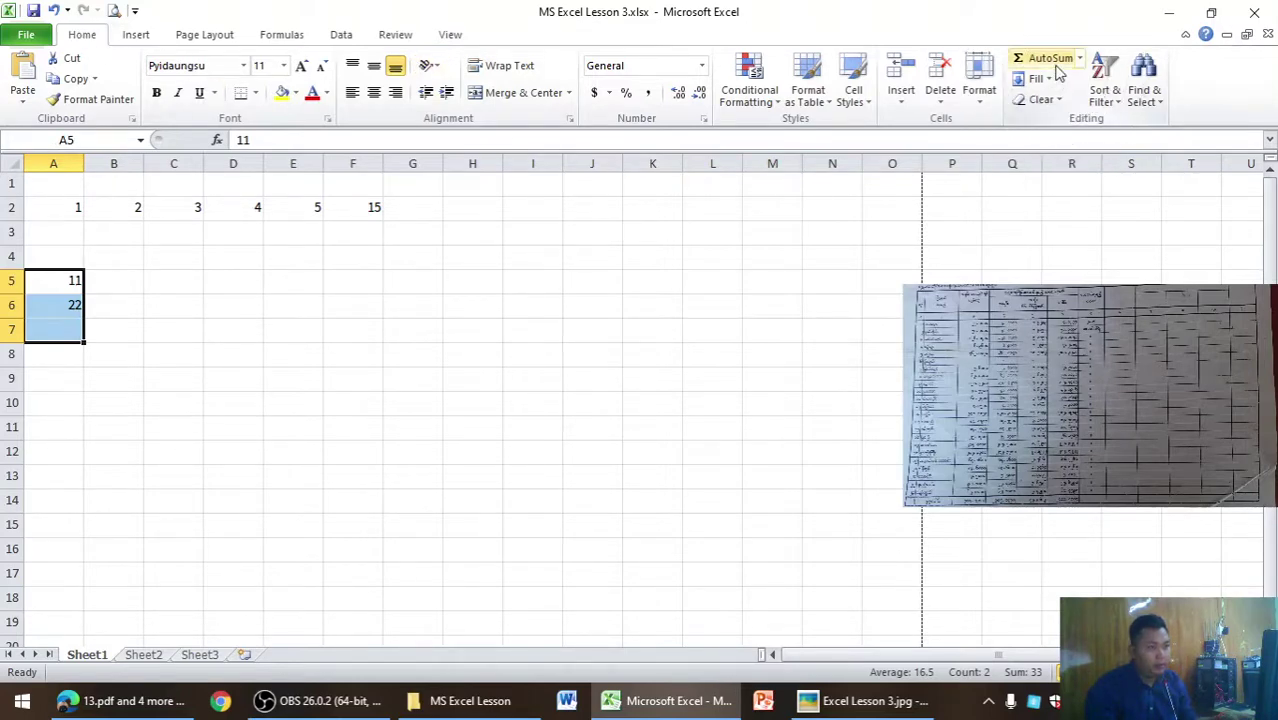
left_click(1055, 62)
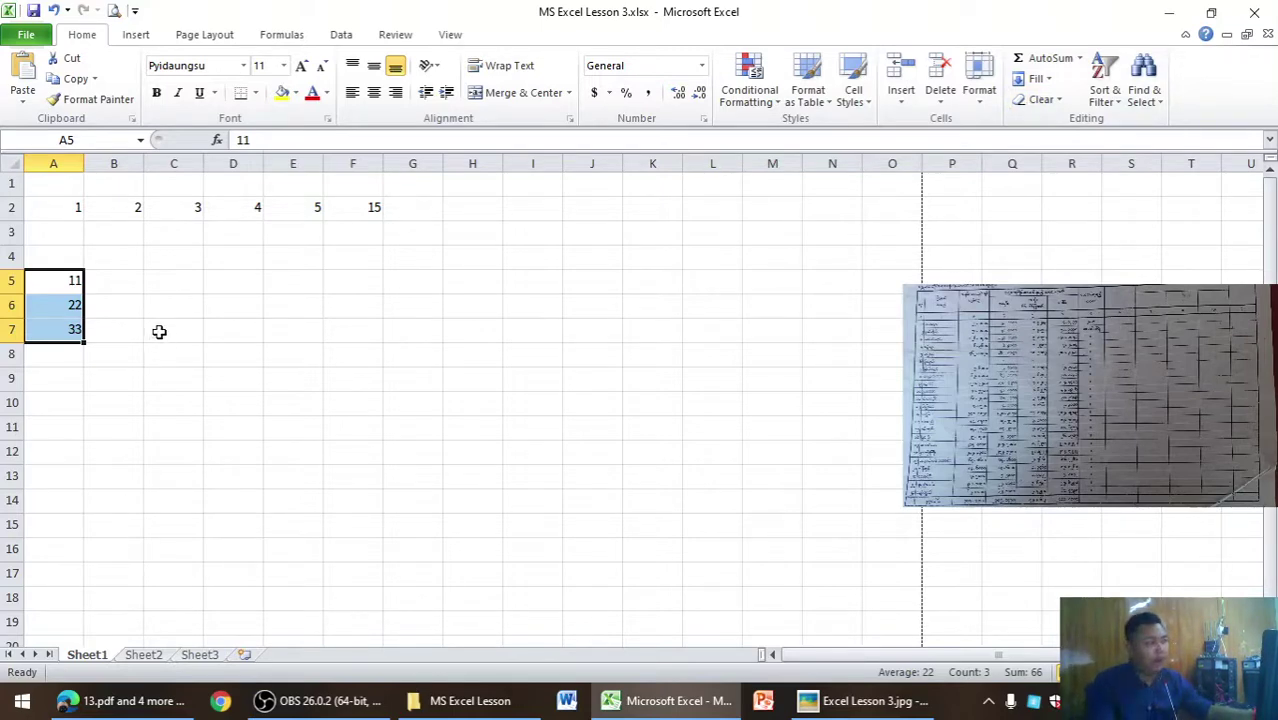
left_click(137, 280)
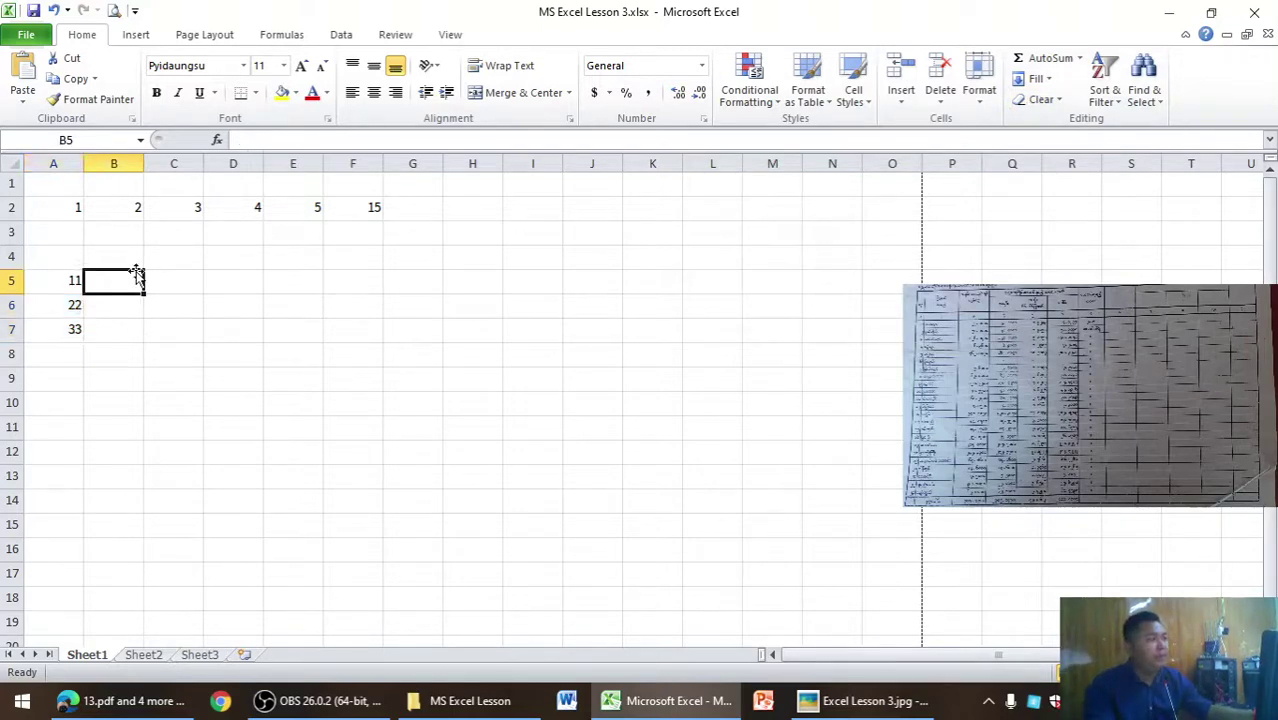
left_click(68, 282)
left_click(373, 207)
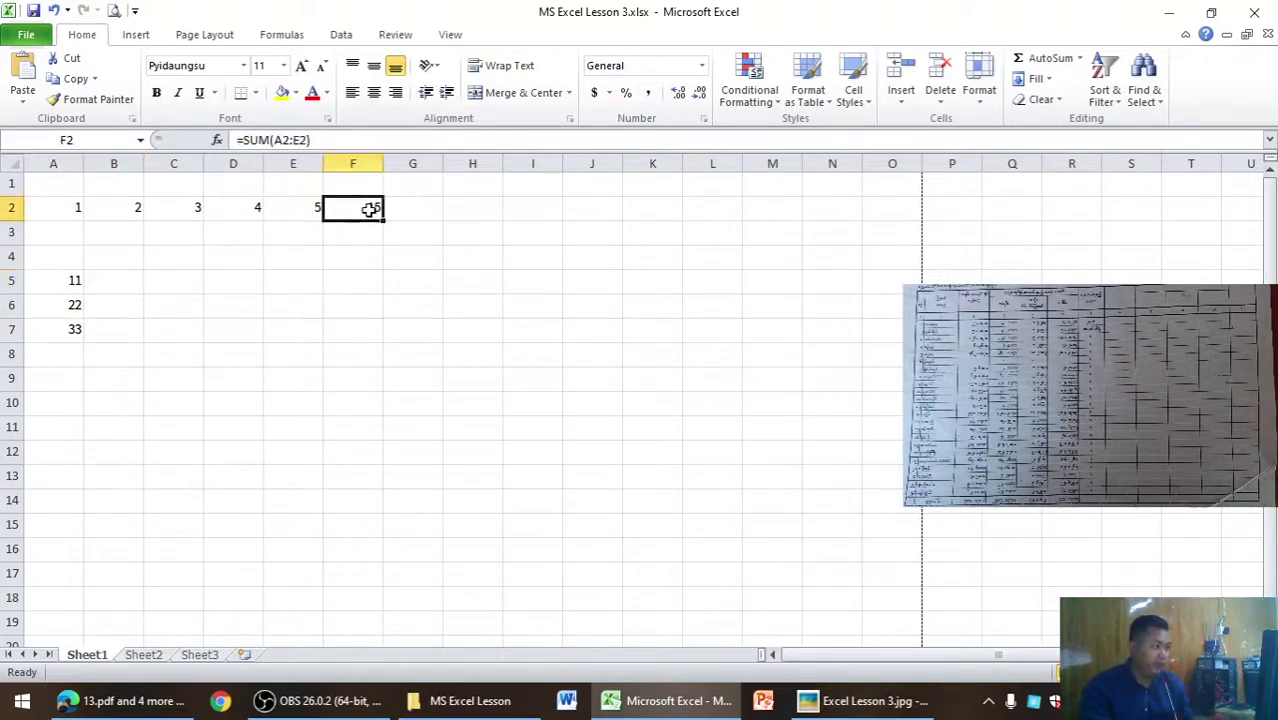
left_click(82, 287, "ctrl")
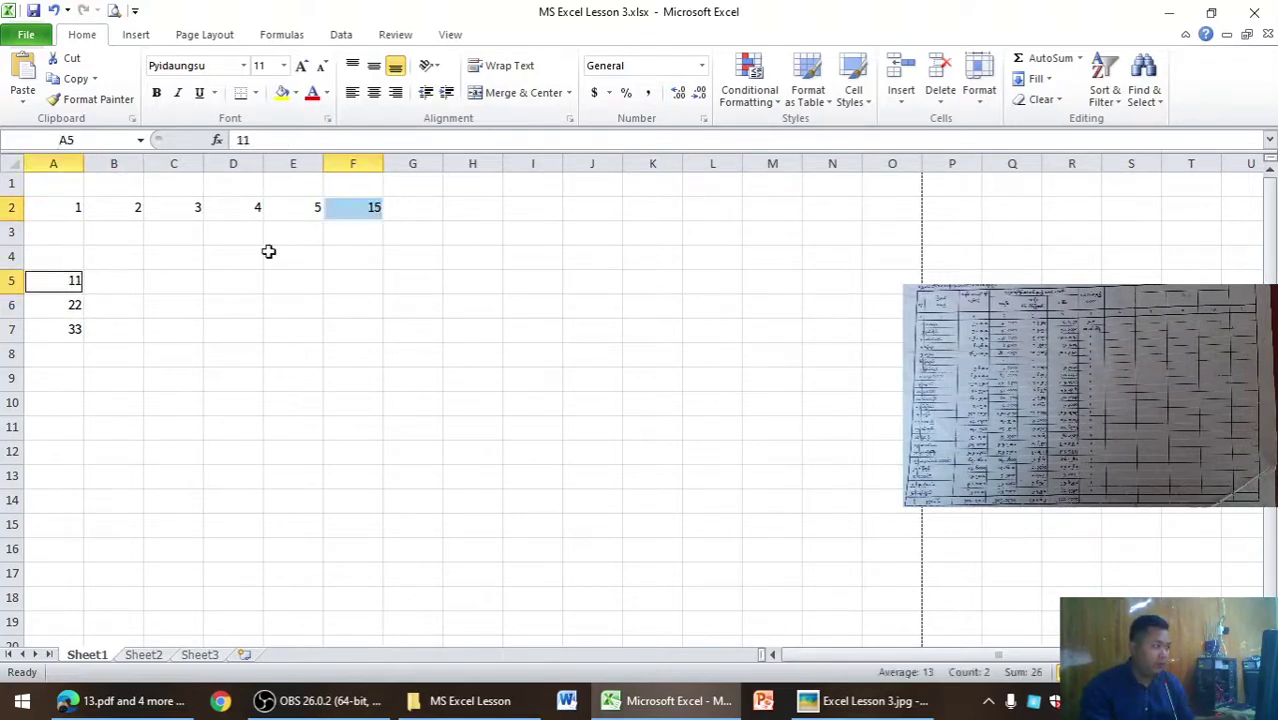
left_click(1048, 60)
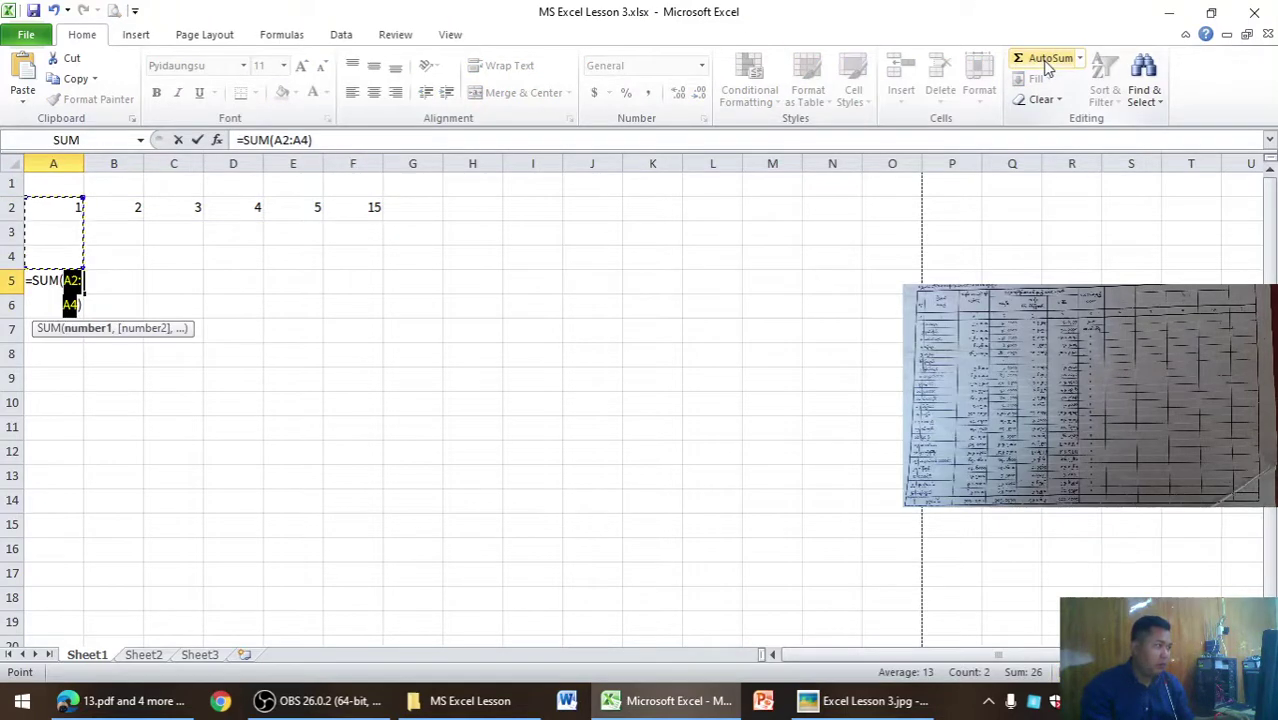
key("Escape")
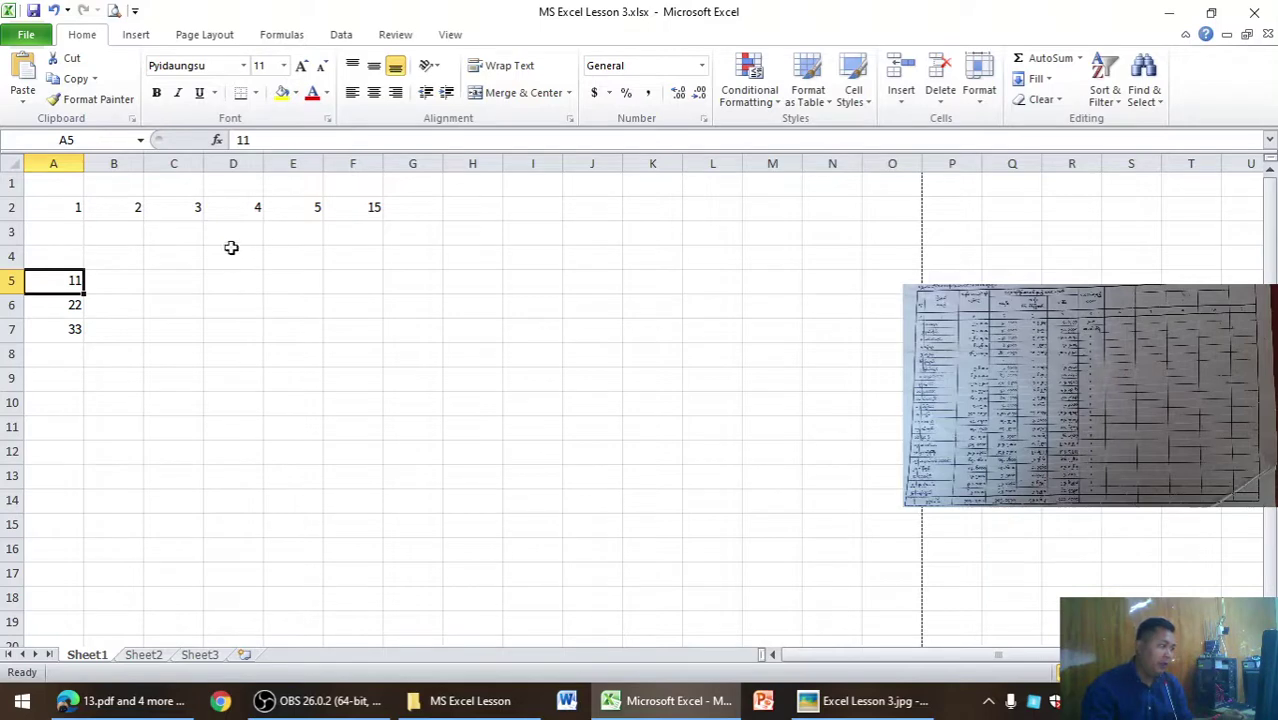
Delete the 11, 22 and 33 from column A.
left_click_drag(63, 234, 78, 336)
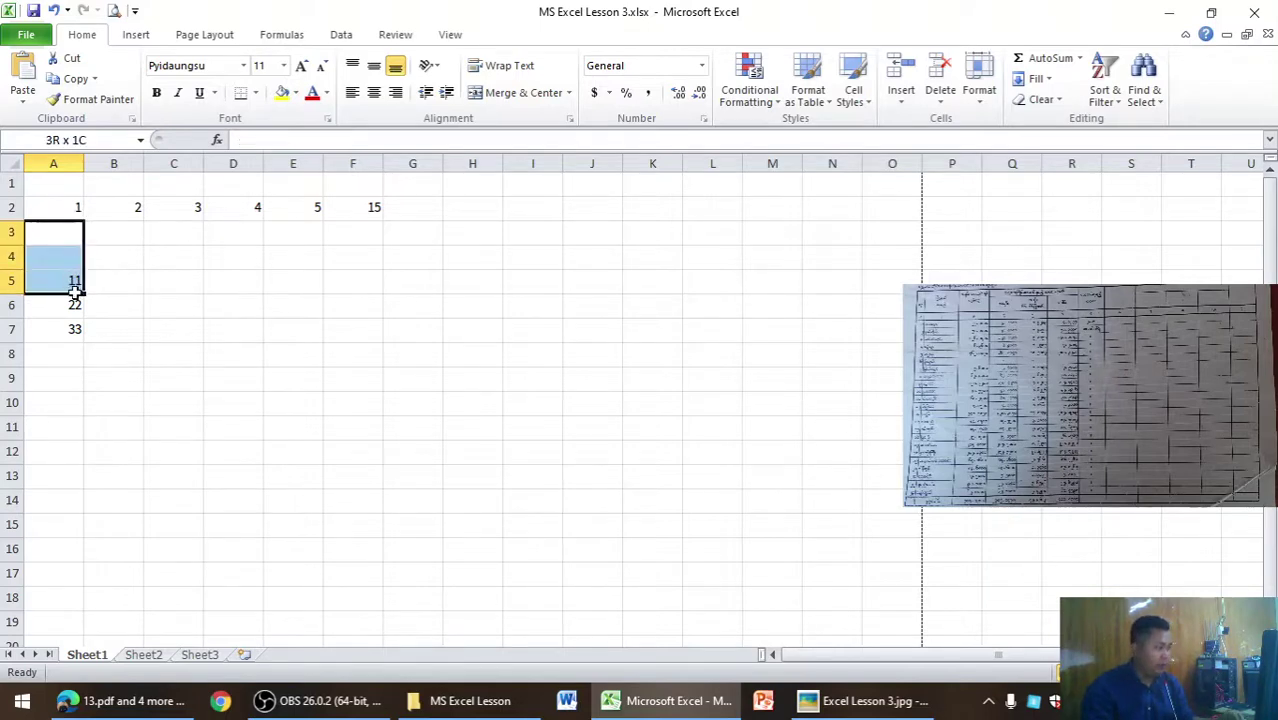
key("Delete")
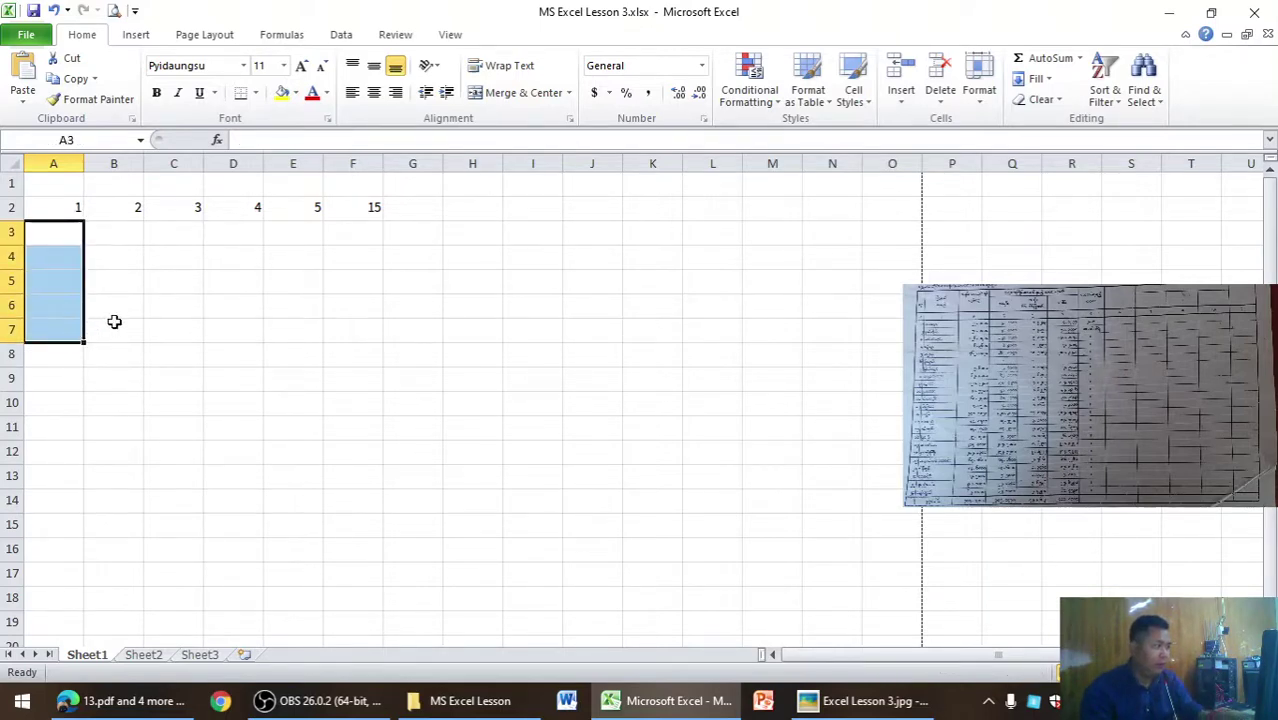
left_click(114, 325)
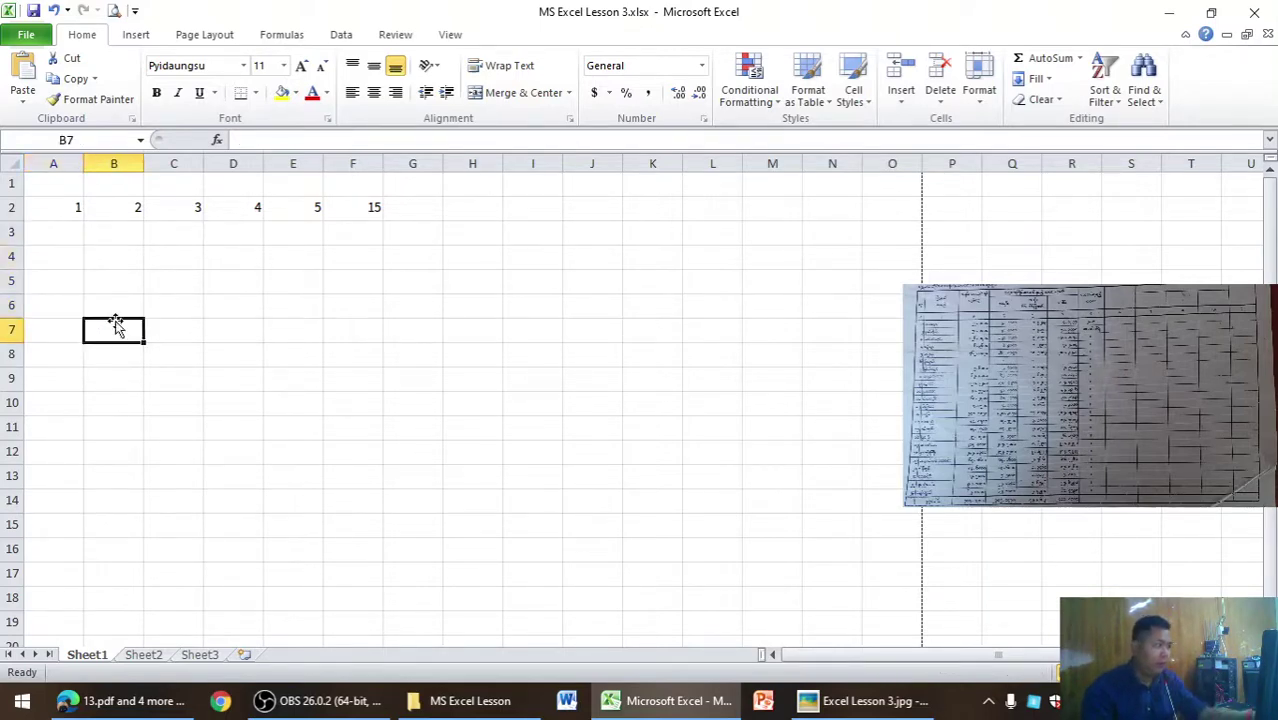
Type a test row 222, 11, 4567, 64, 46 in row 3, then delete rows 2 and 3.
left_click(75, 236)
type("222")
left_click(128, 234)
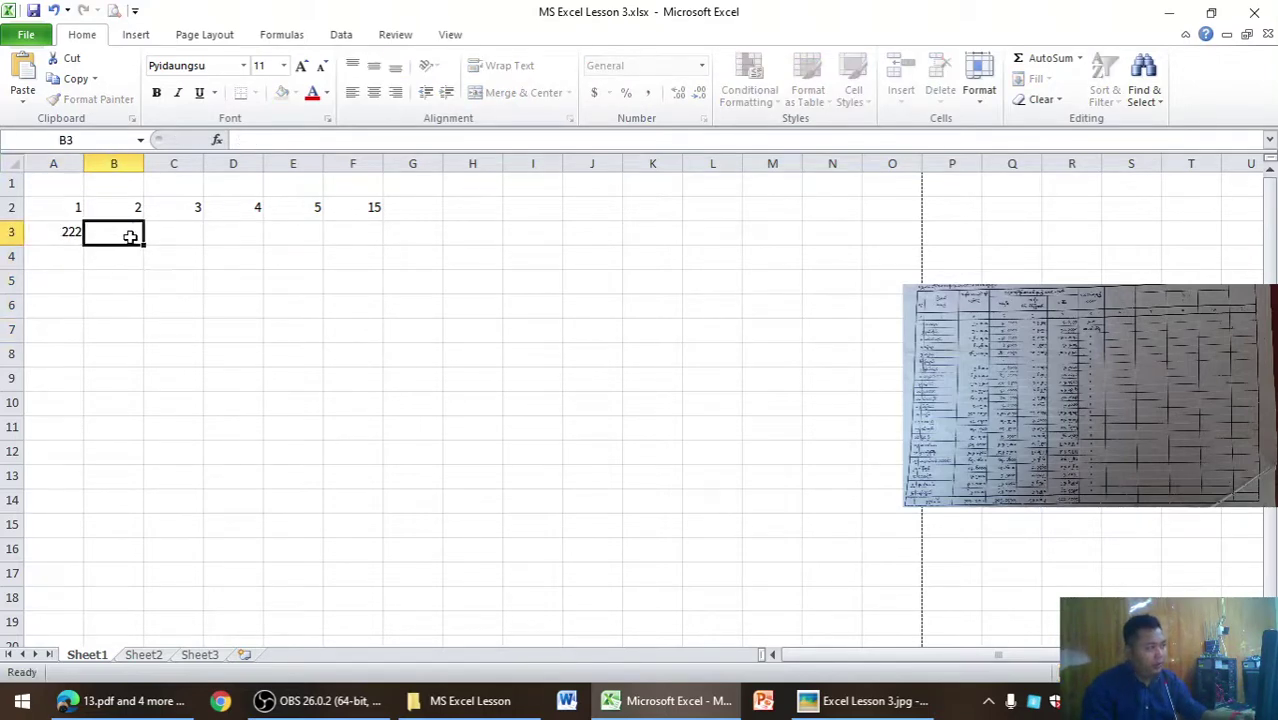
type("11")
left_click(158, 240)
type("4567")
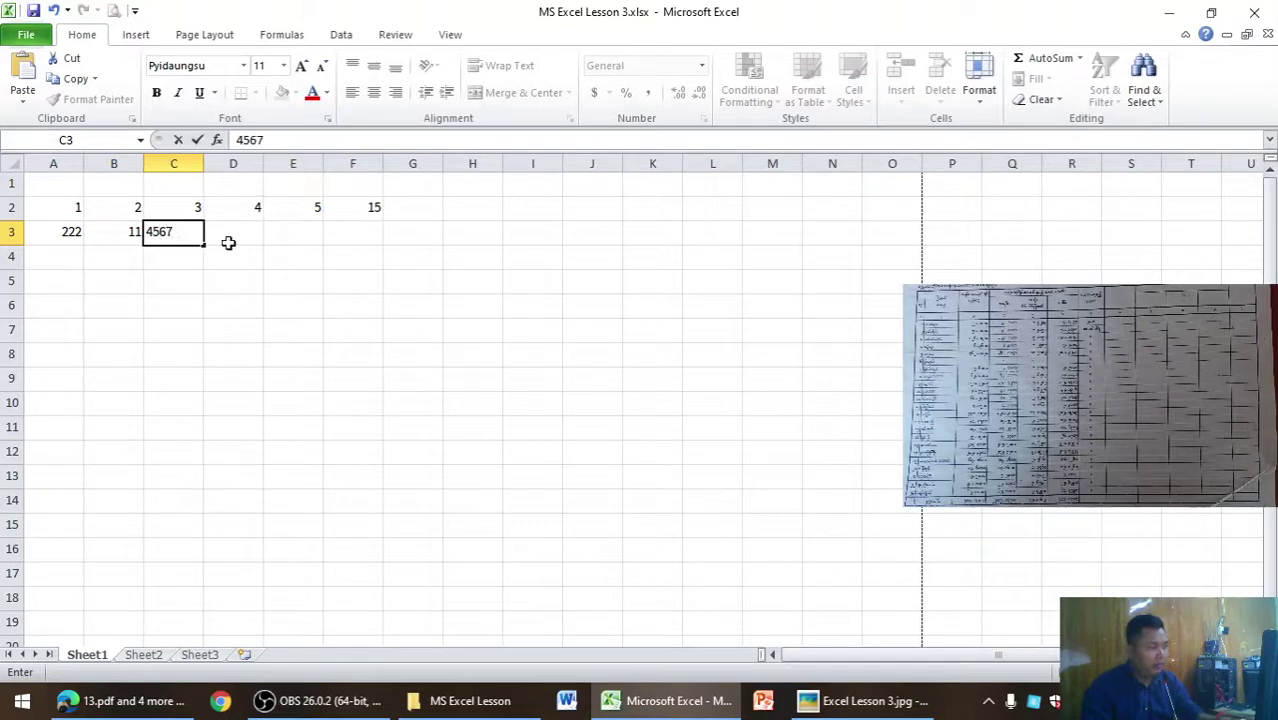
left_click(228, 240)
type("6")
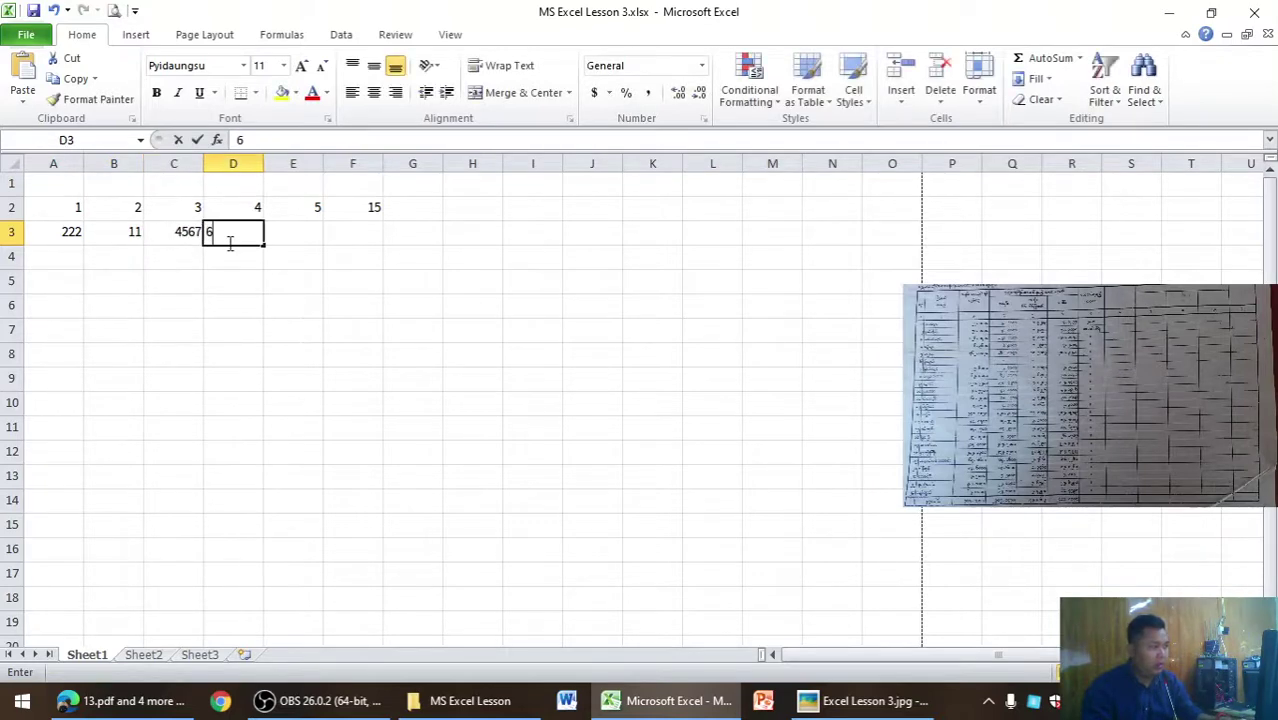
type("4")
left_click(300, 237)
type("46")
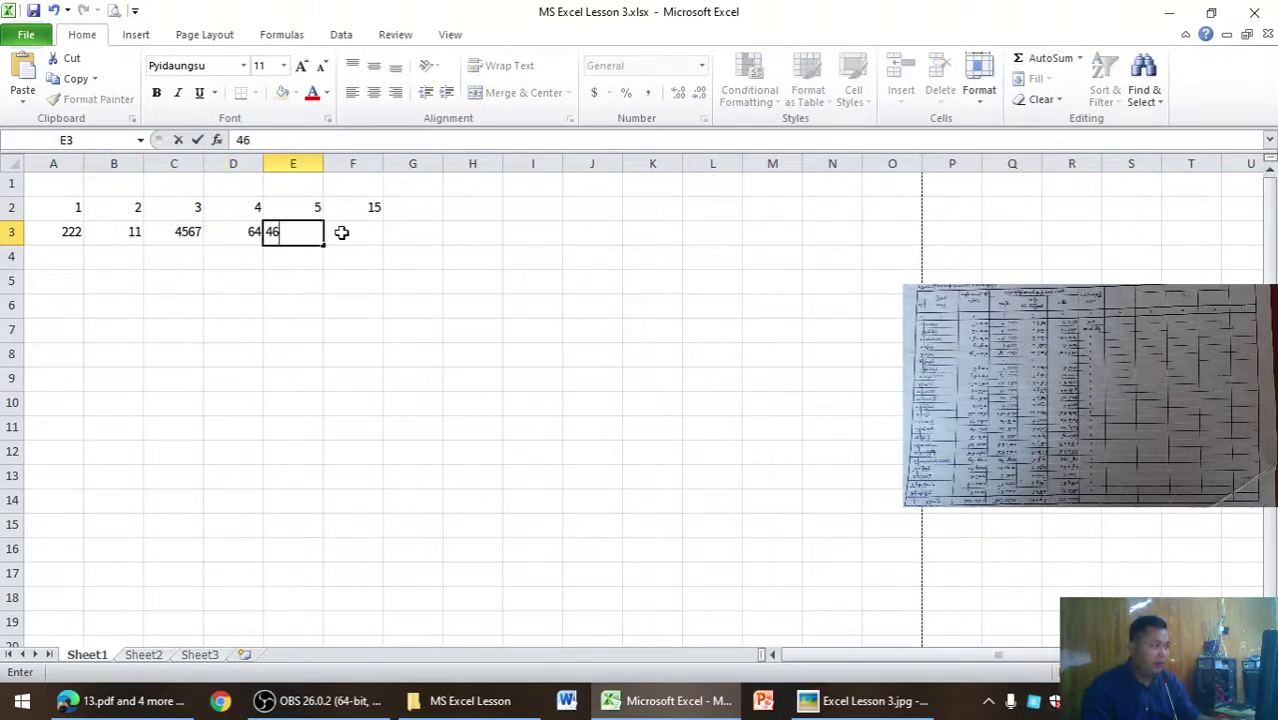
left_click(342, 232)
left_click_drag(70, 209, 370, 235)
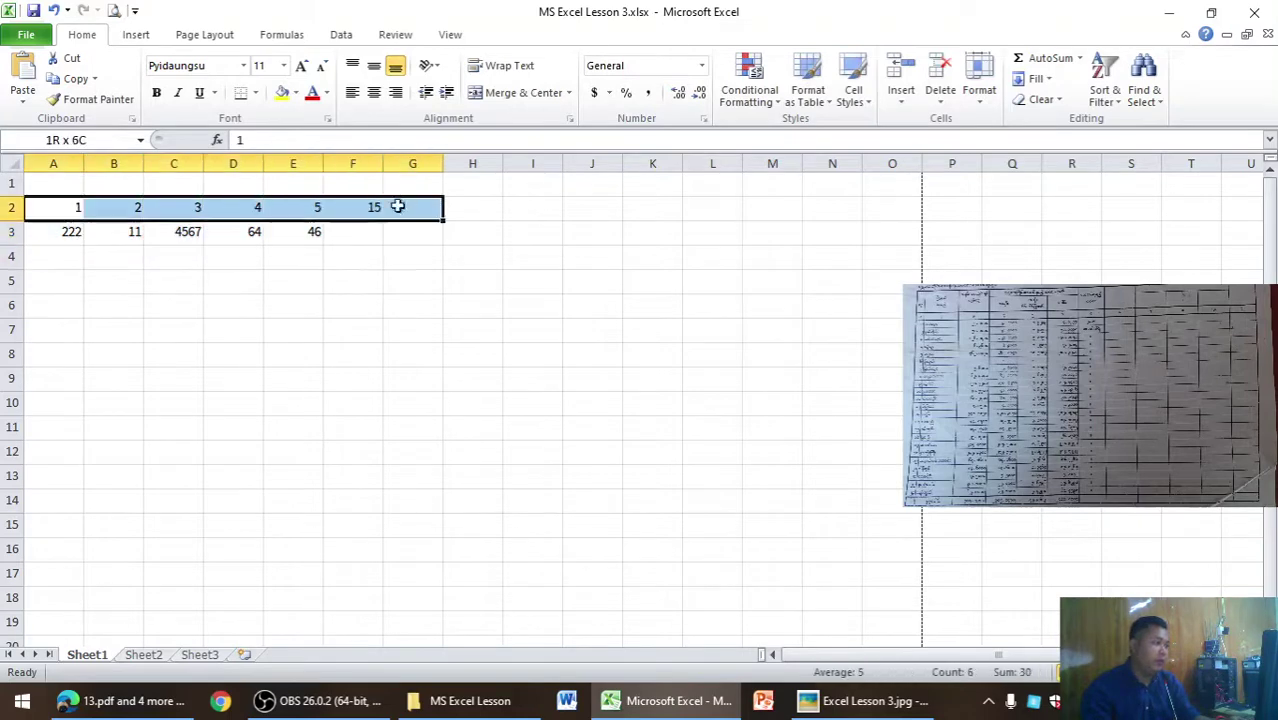
key("Delete")
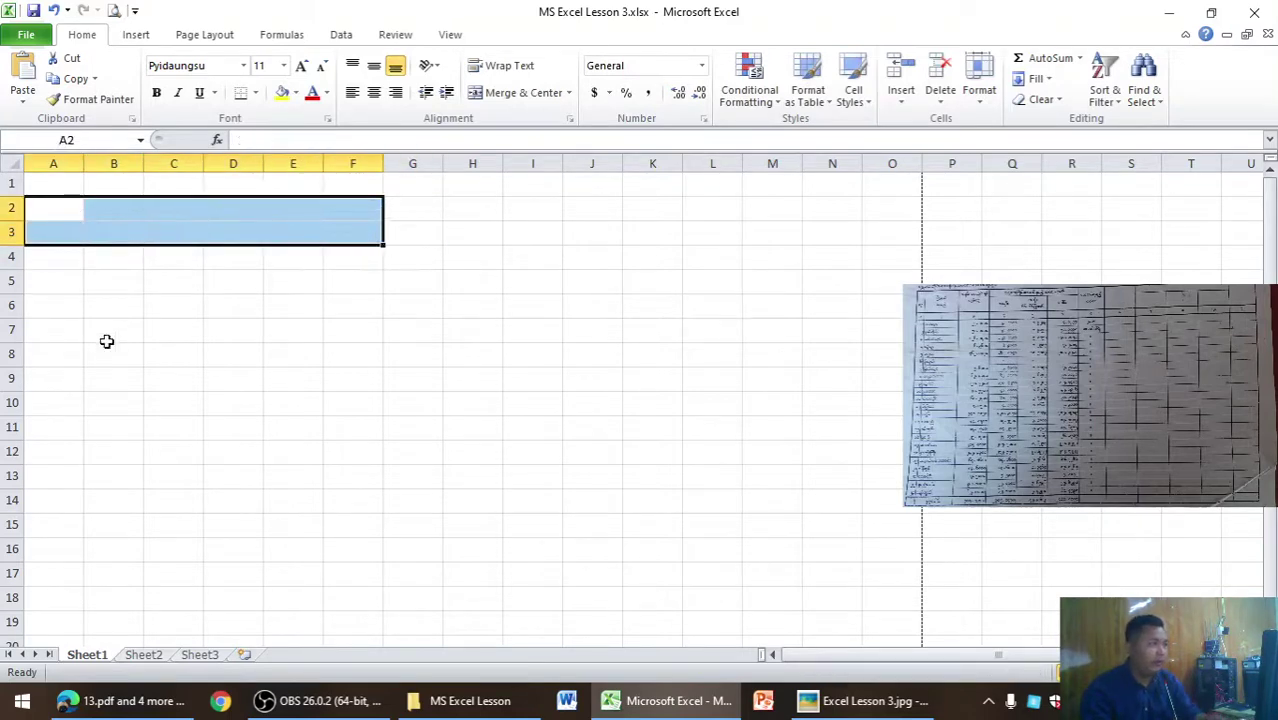
Enter 1, 3 and 6 in cells A3 to C3.
left_click(106, 332)
left_click(66, 237)
type("1")
left_click(105, 236)
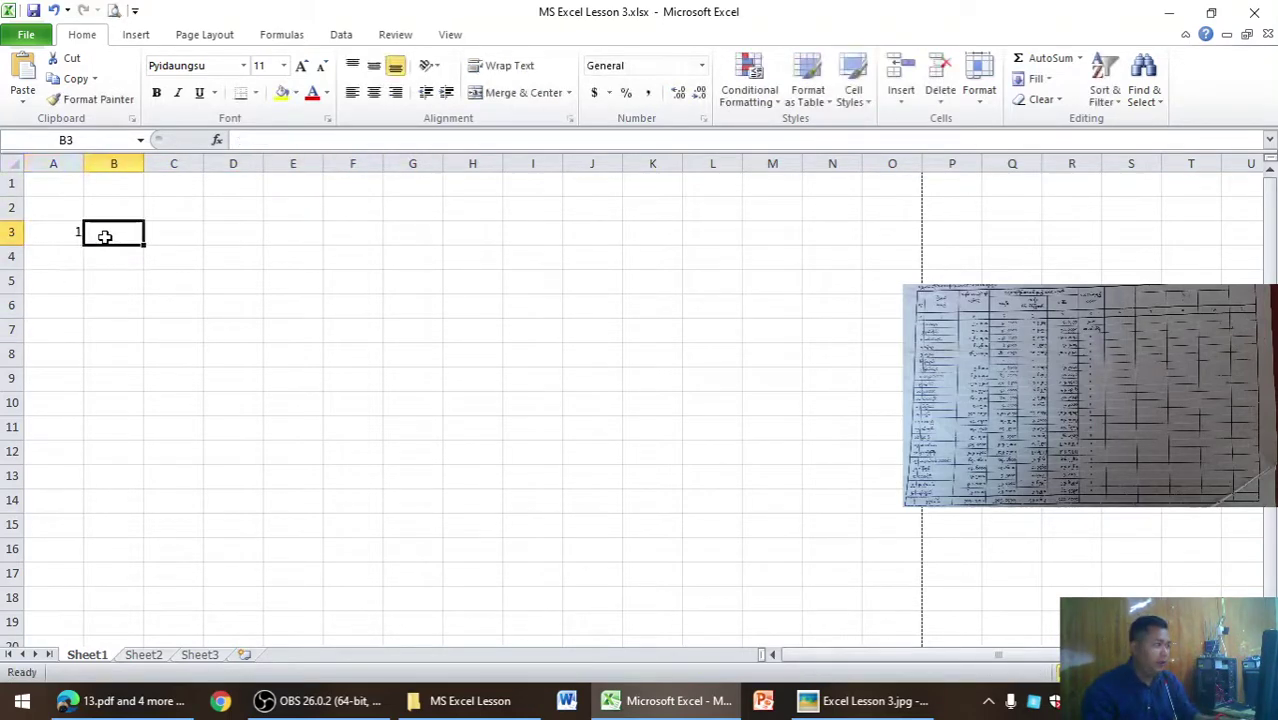
type("3")
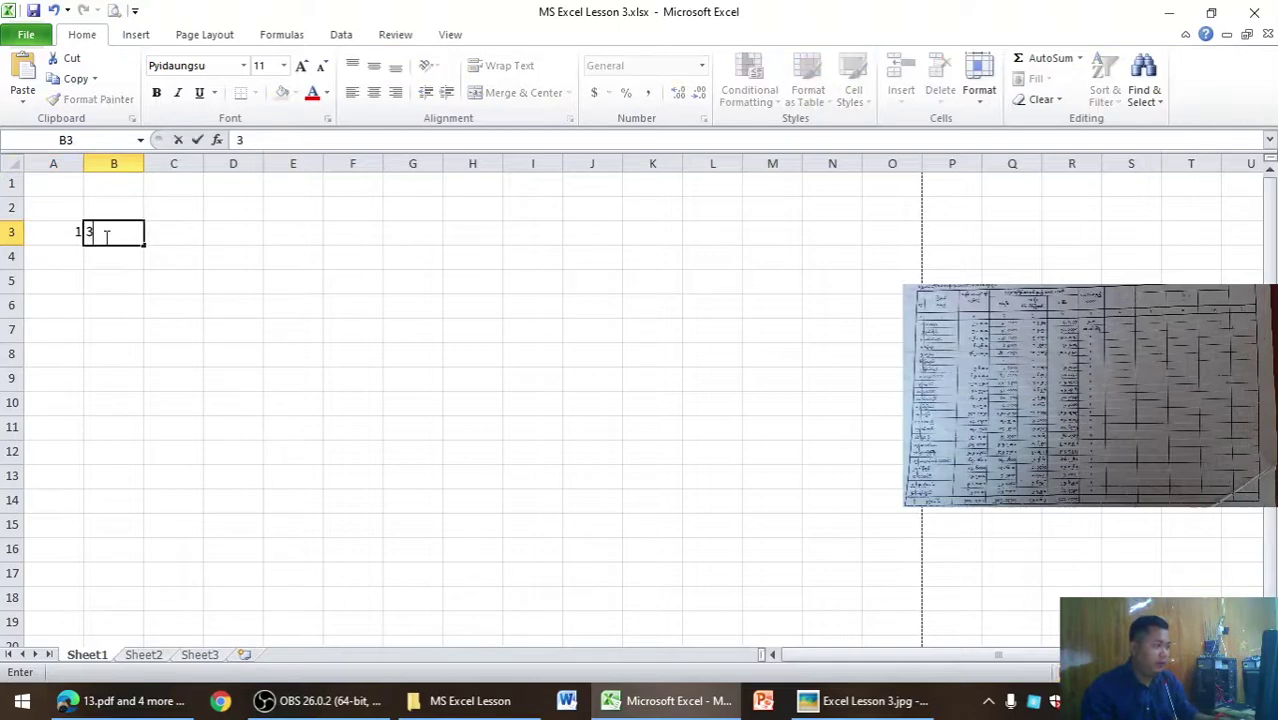
left_click(157, 236)
type("6")
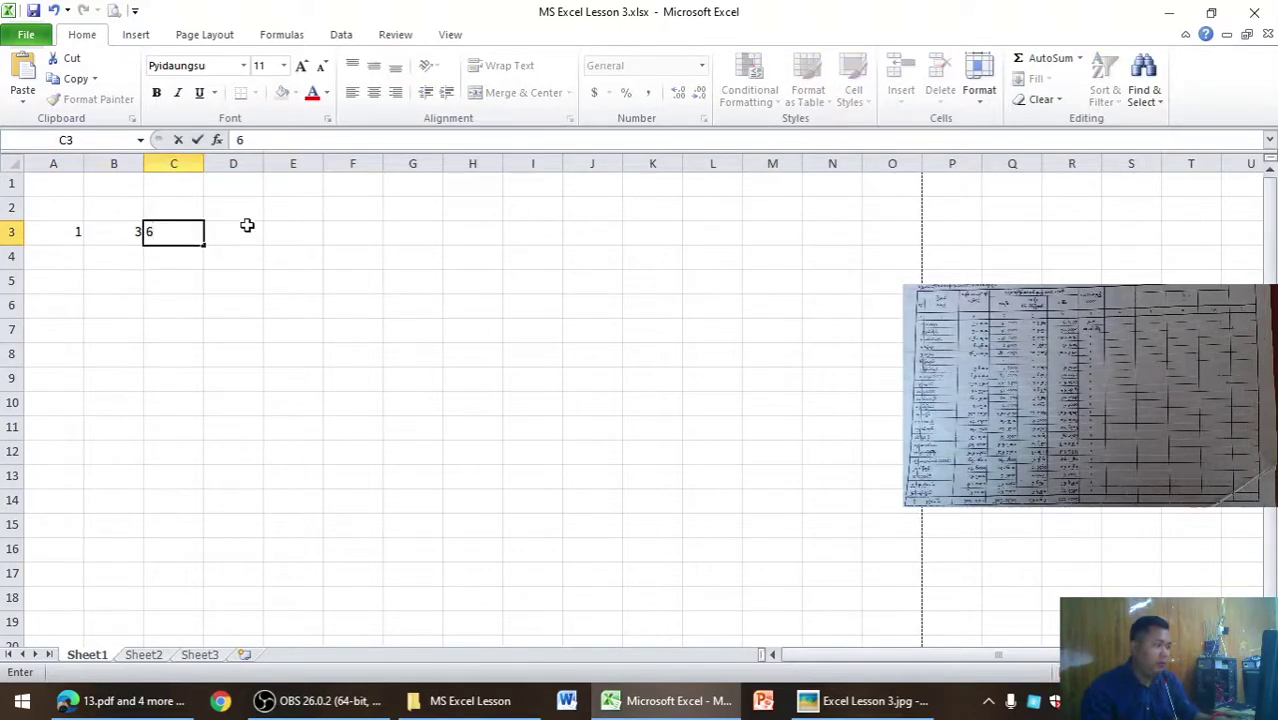
left_click(60, 267)
Fill row 4 with 3, 5 and 57 in A4 to C4.
type("3")
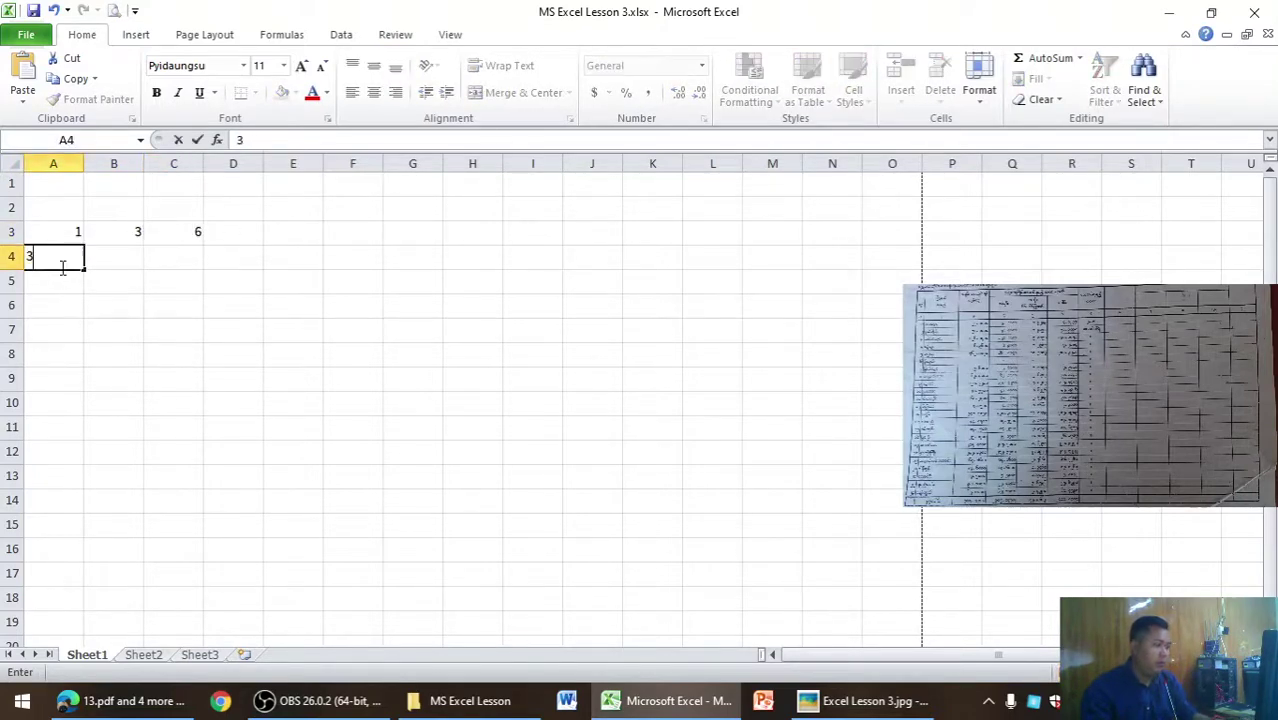
left_click(150, 257)
type("3")
left_click(121, 258)
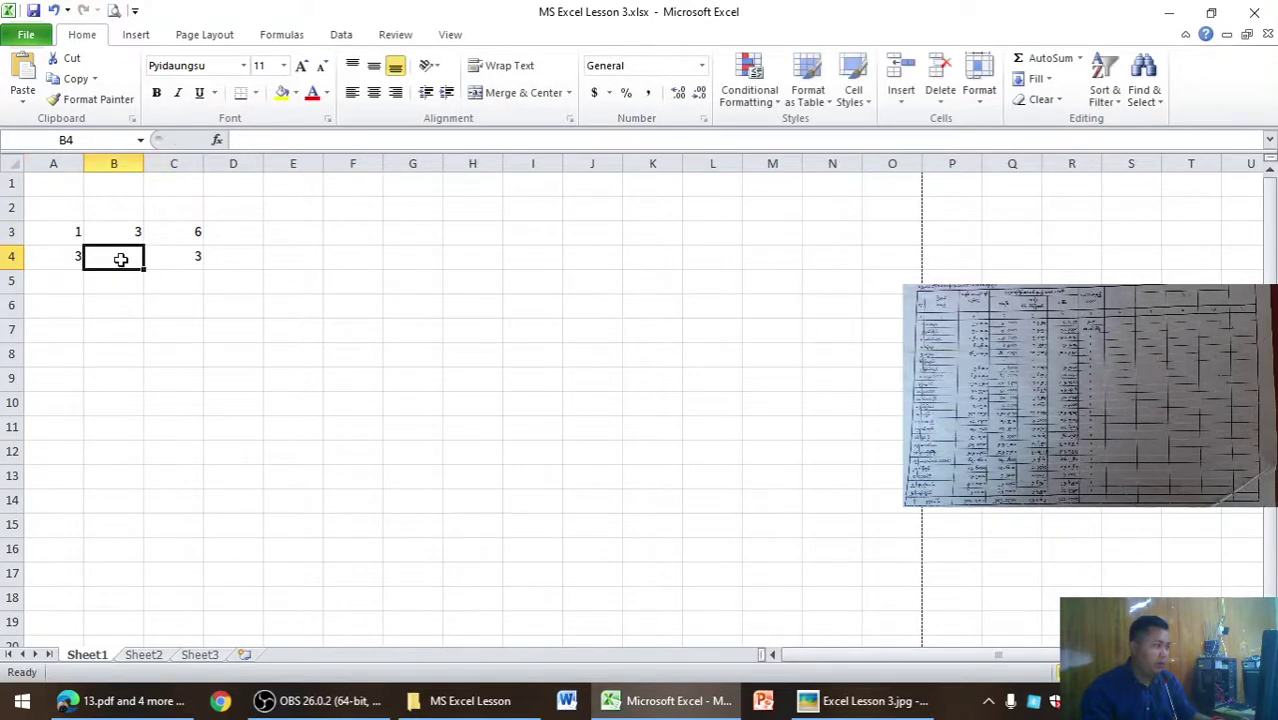
type("5")
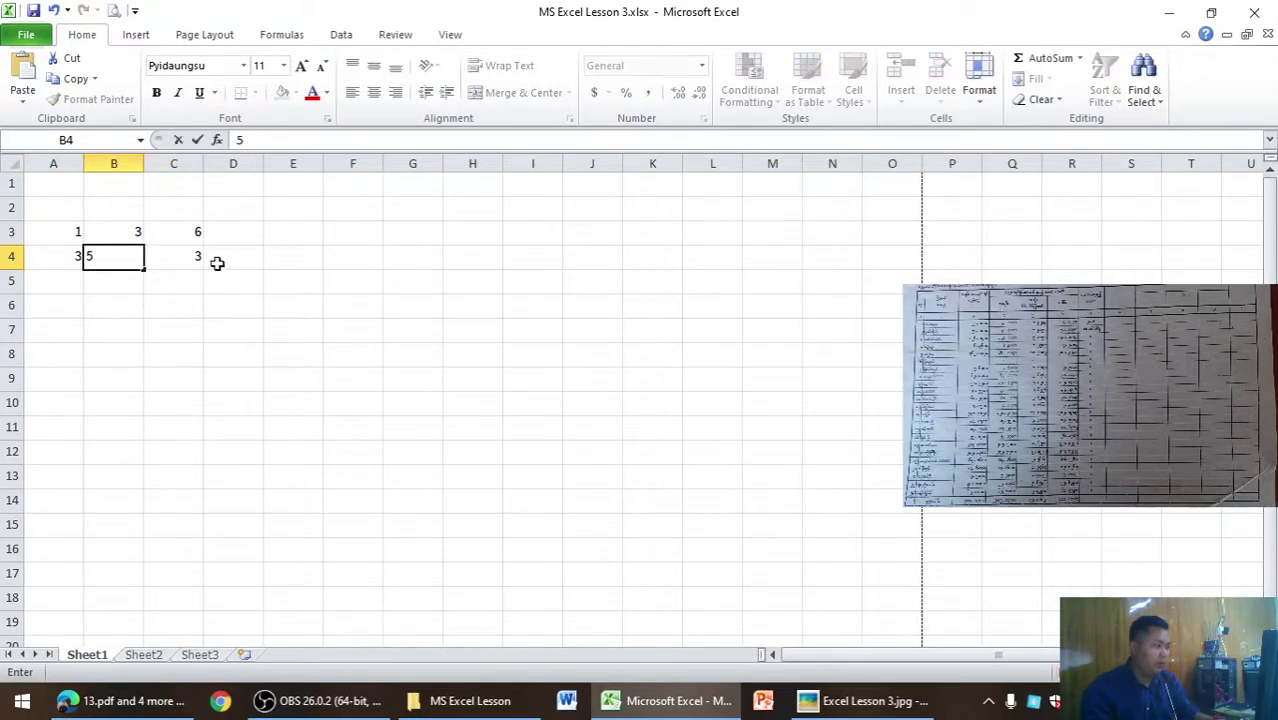
left_click(190, 258)
type("57")
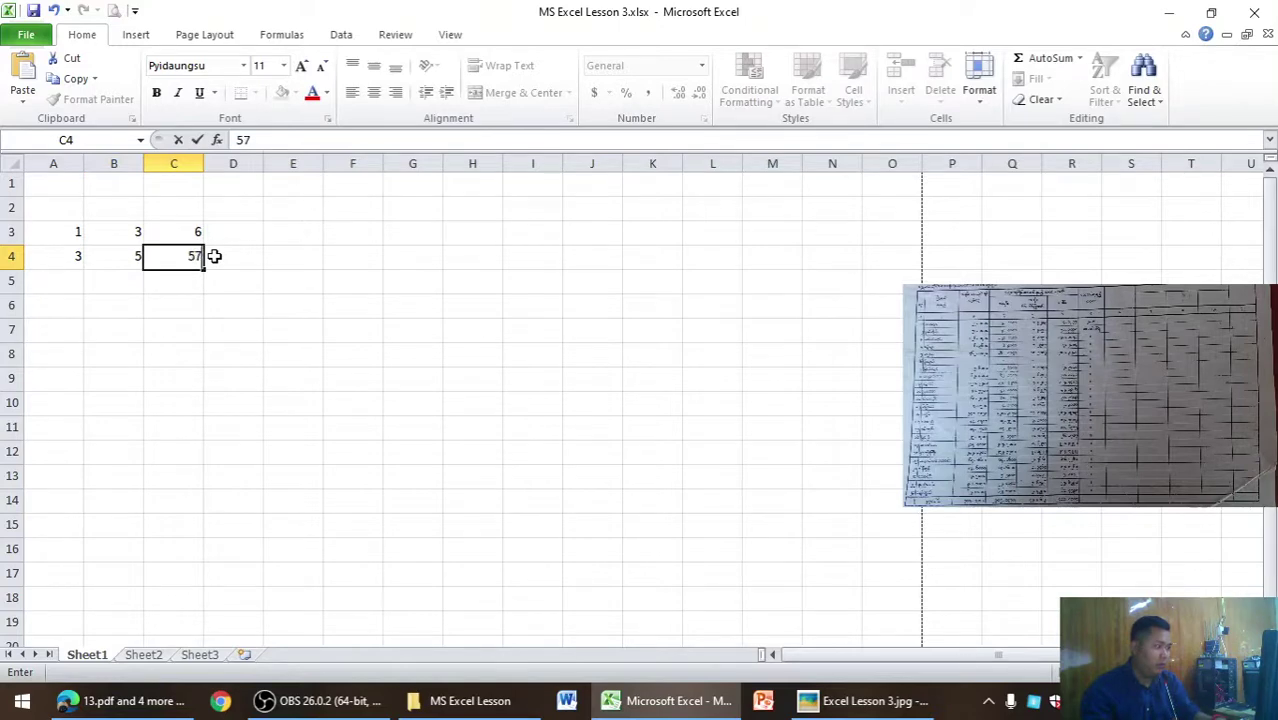
left_click(214, 256)
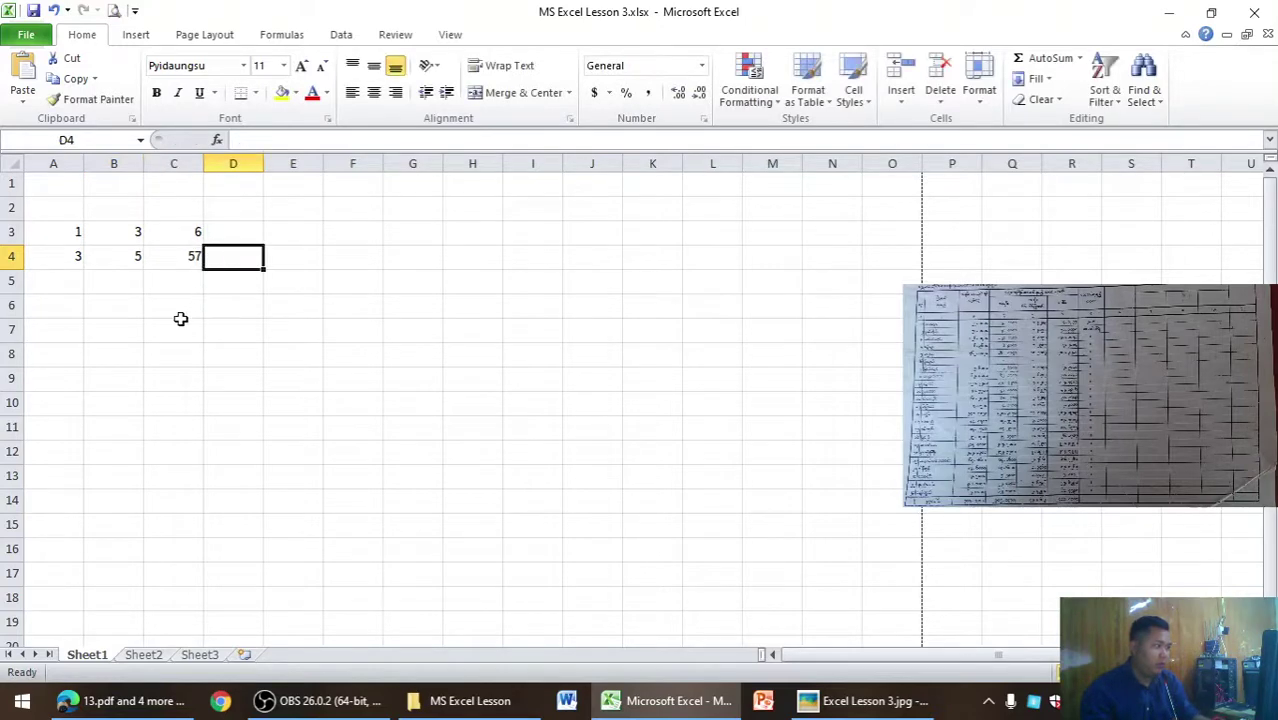
Put 66 in B6 and 112 in A6, then check A3 and B6.
left_click(120, 301)
type("66")
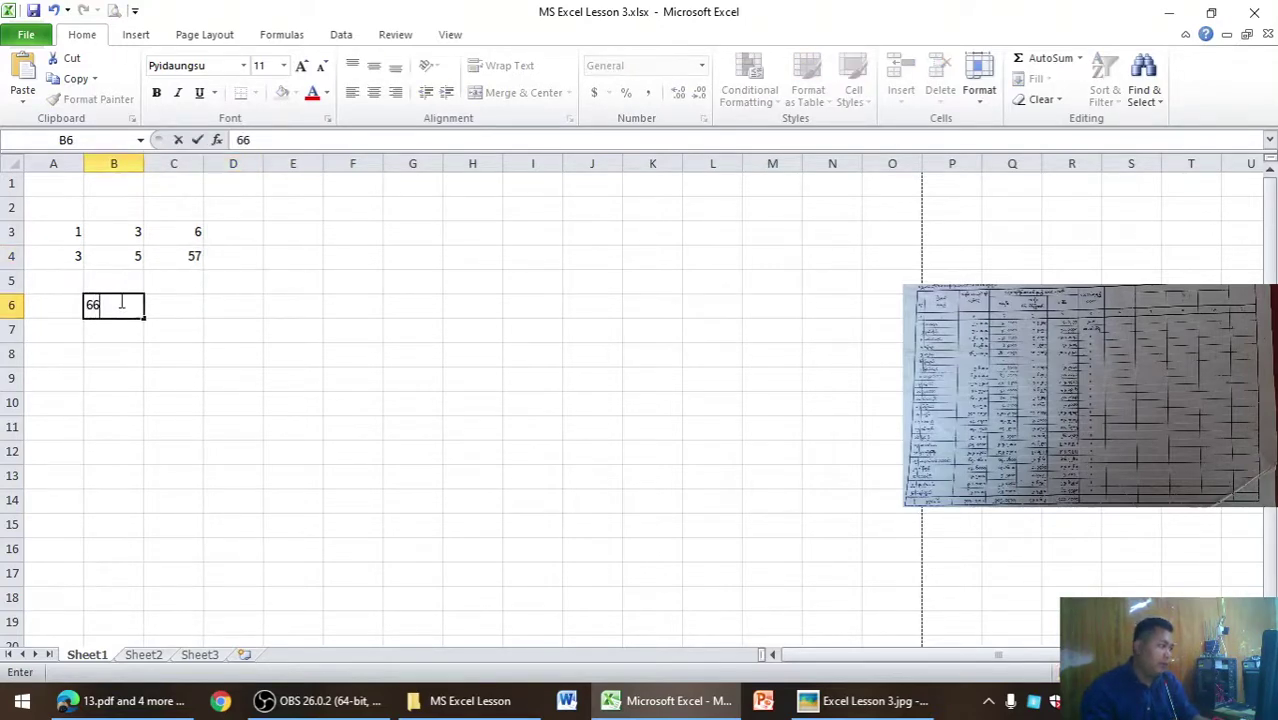
left_click(178, 306)
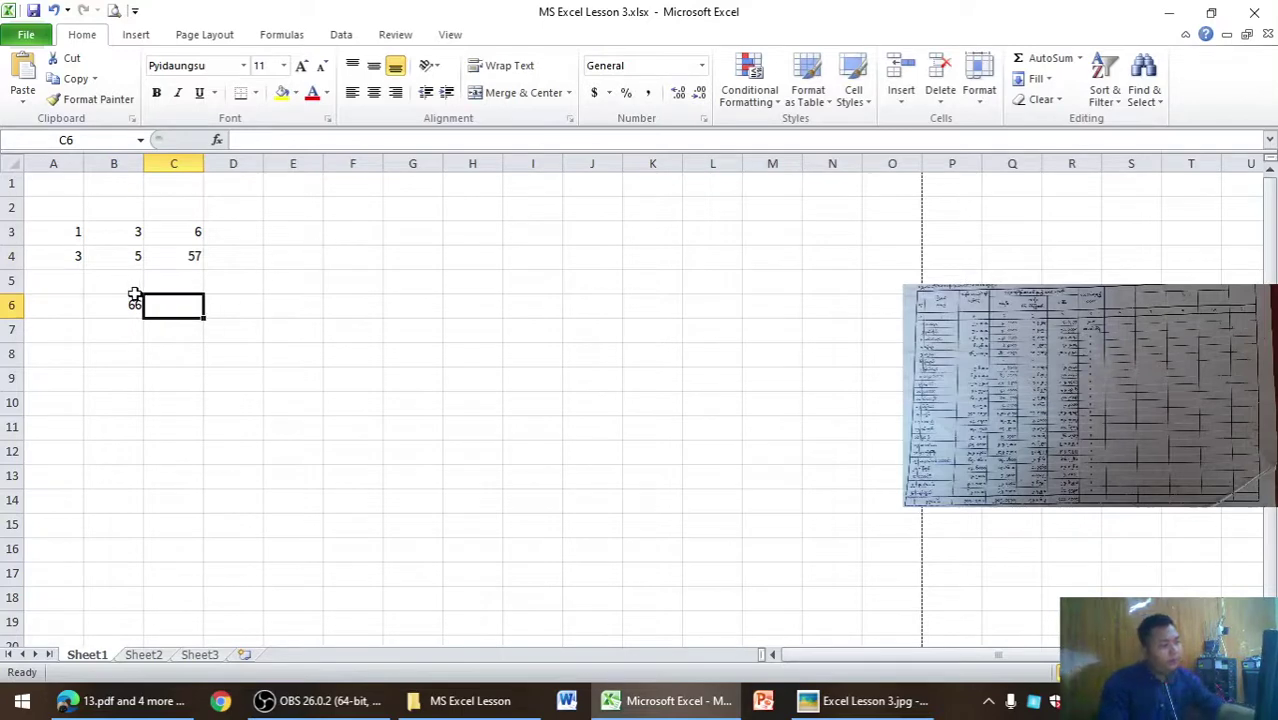
left_click(49, 304)
type("112")
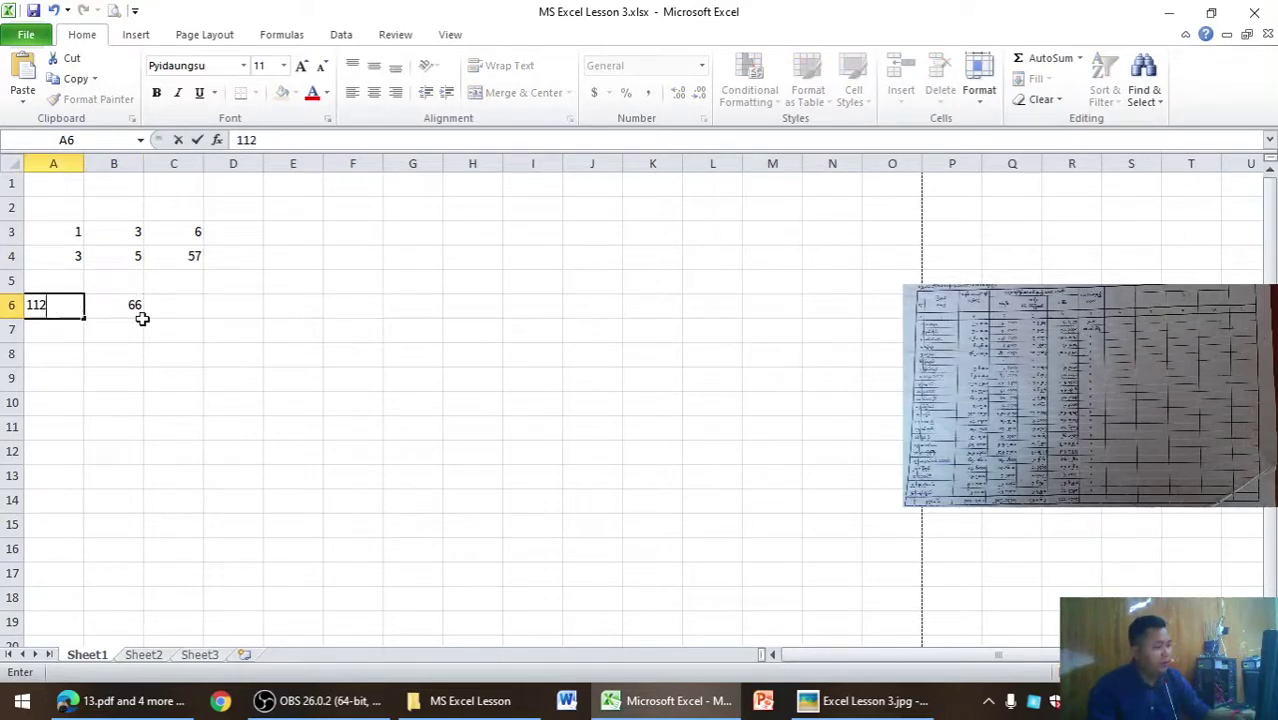
left_click(142, 319)
left_click(73, 236)
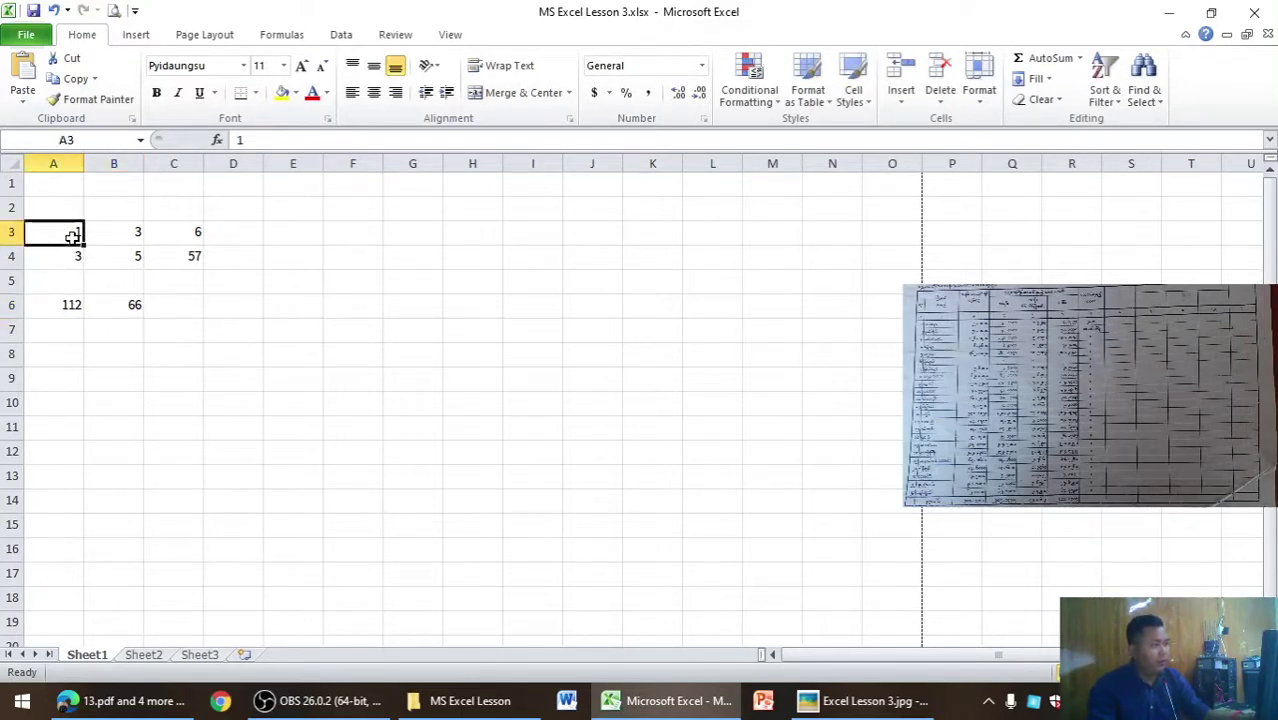
left_click(118, 303)
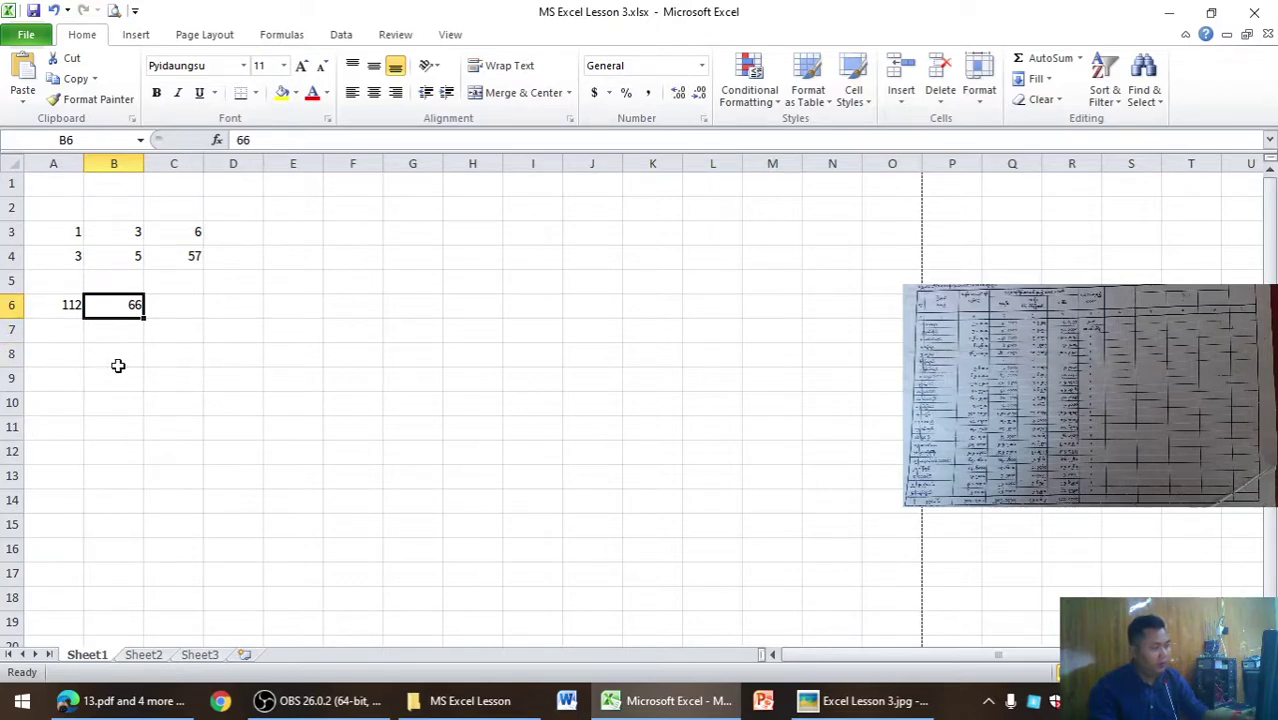
Enter the formula =A3+B6 in A8 by clicking the cells, giving 67.
left_click(65, 357)
type("=")
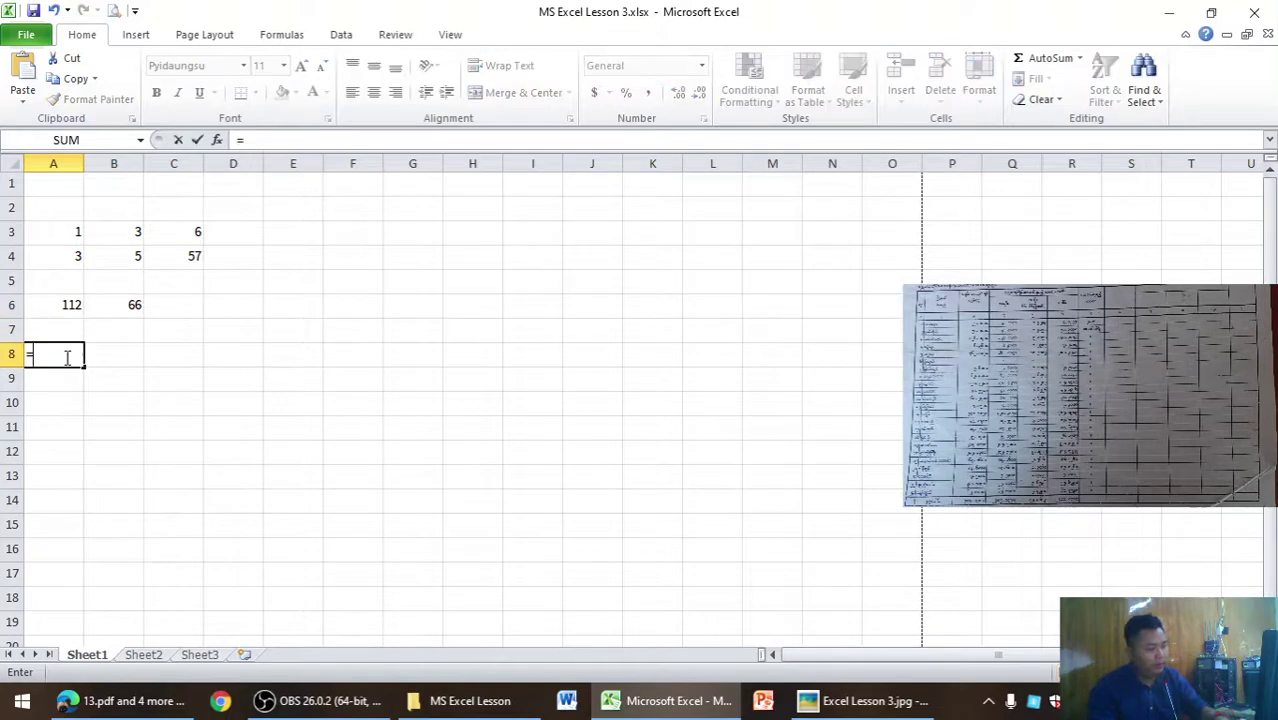
left_click(70, 233)
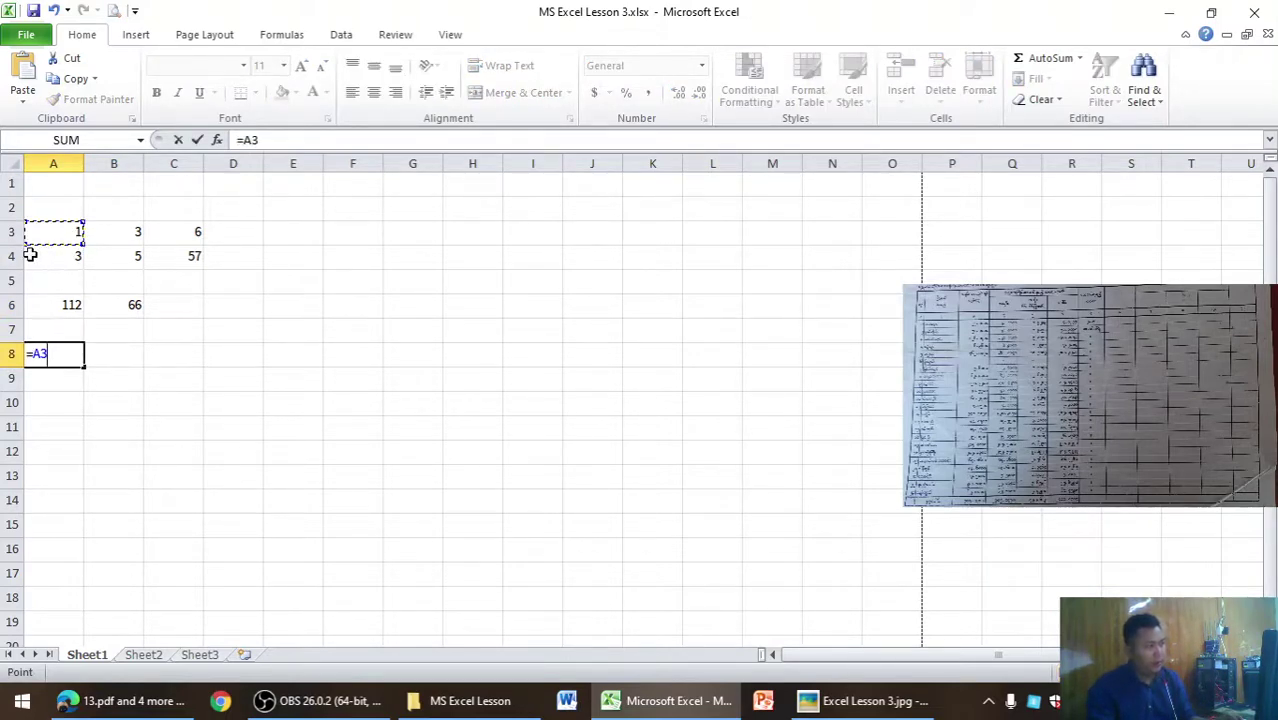
type("=A3")
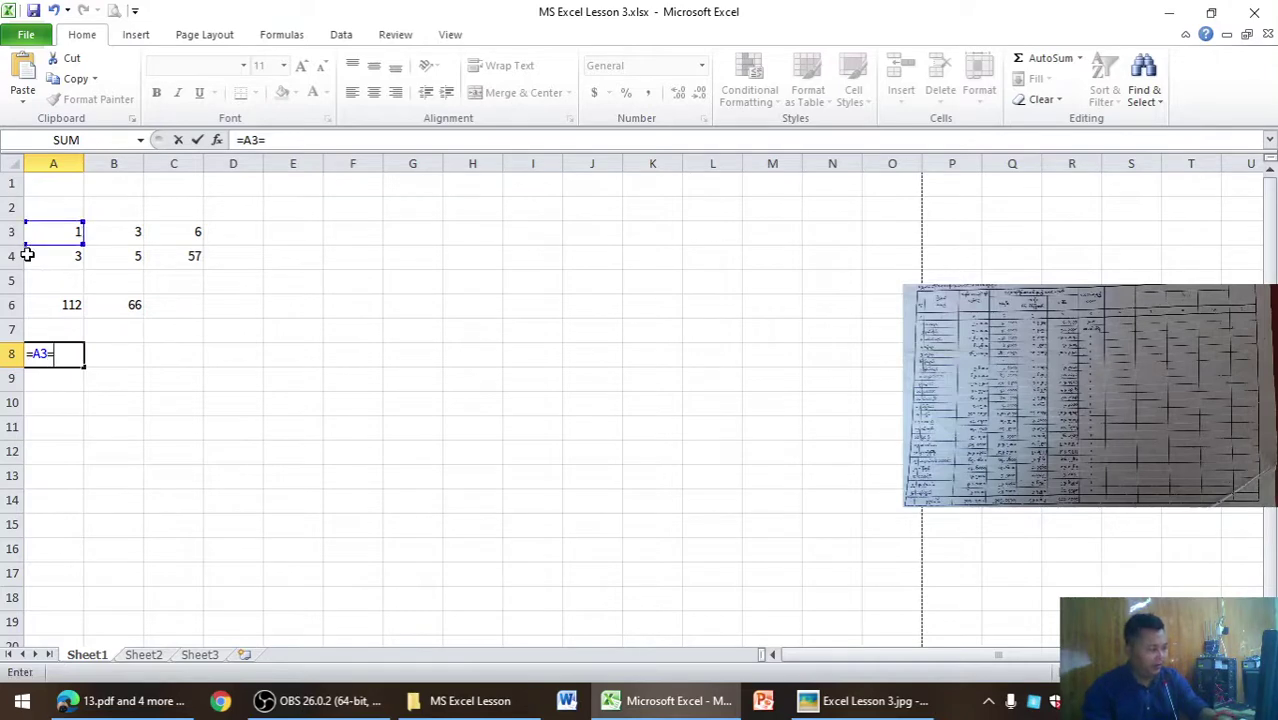
type("+")
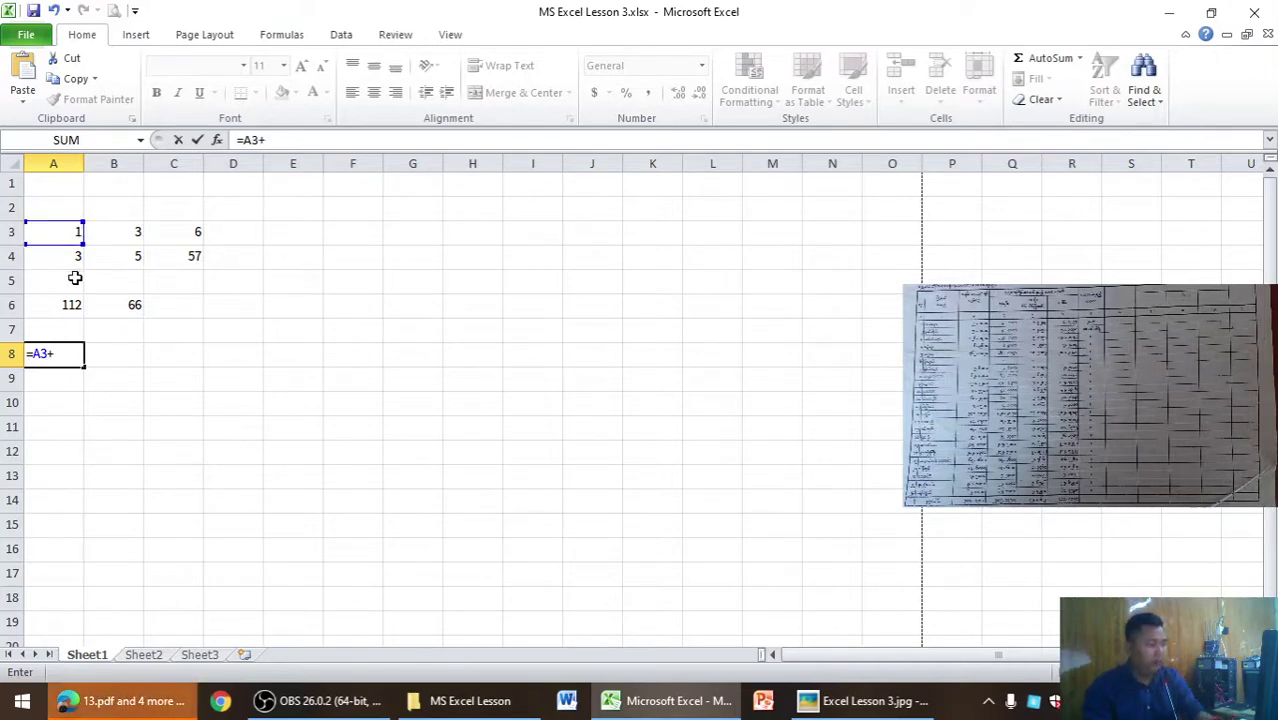
left_click(118, 316)
key("Return")
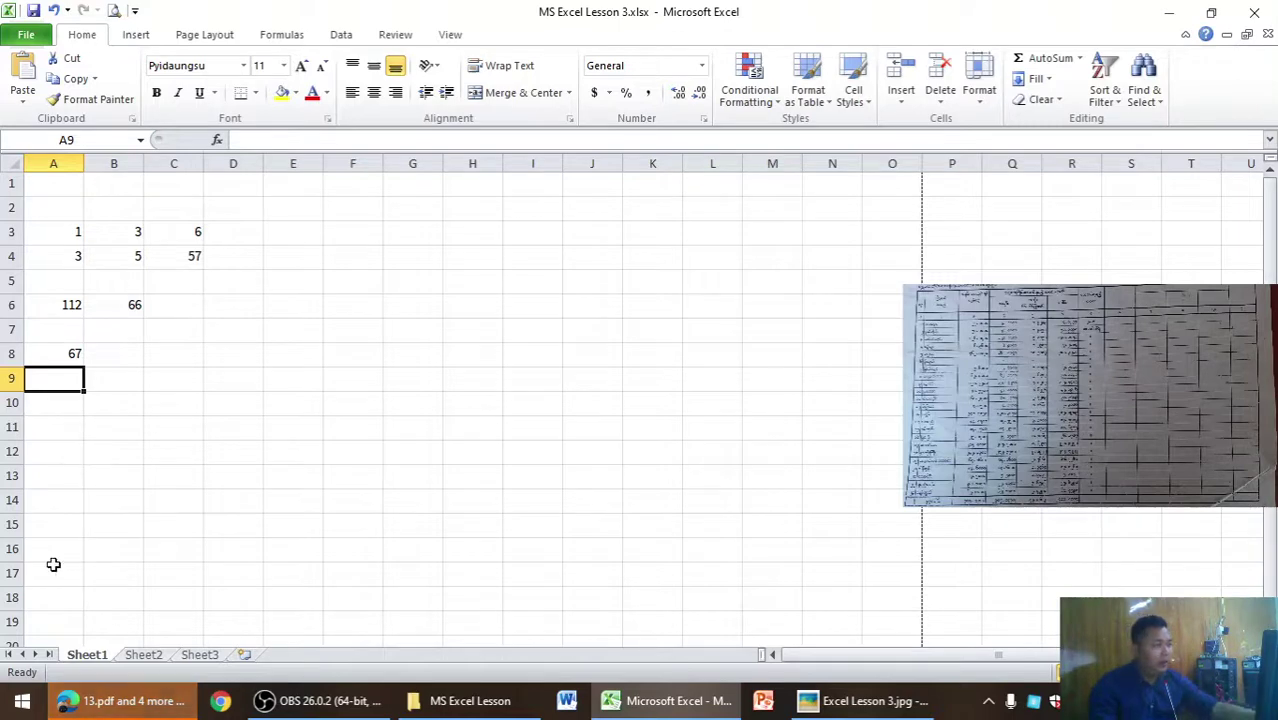
Build =C3+B4+A3 in F3 by clicking each cell, giving 12.
left_click(340, 232)
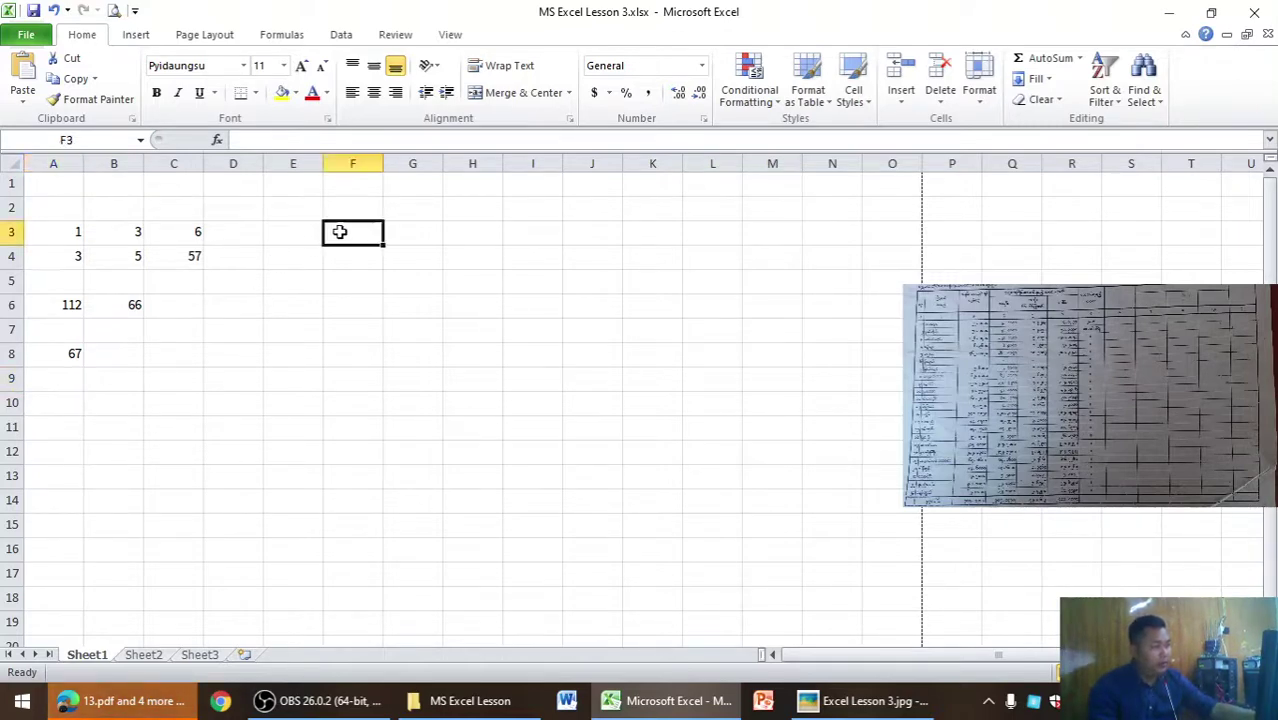
type("=")
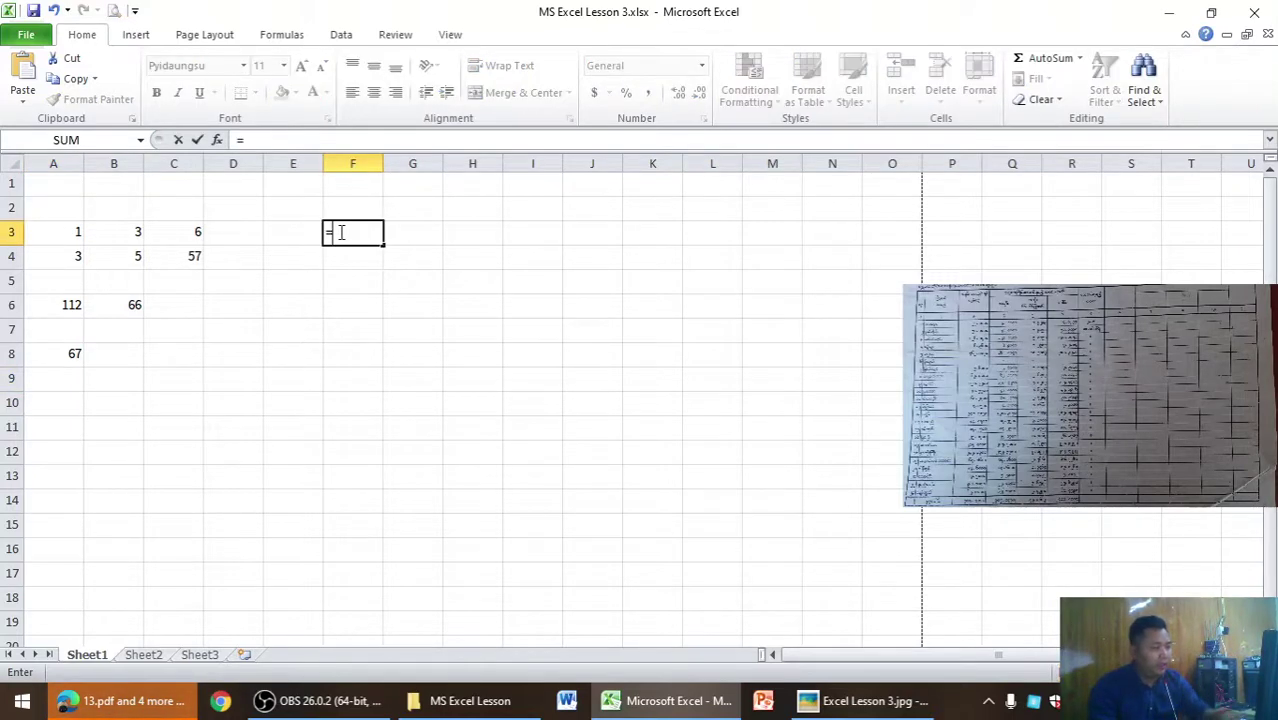
left_click(178, 232)
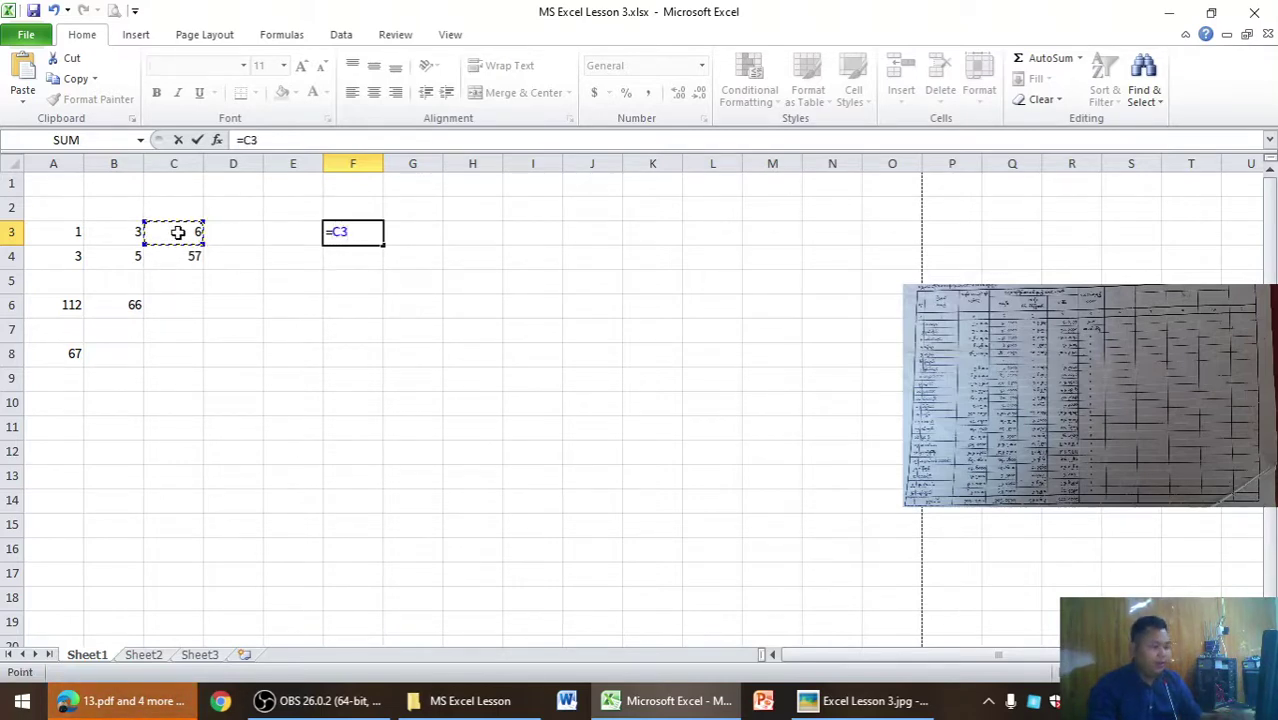
type("+")
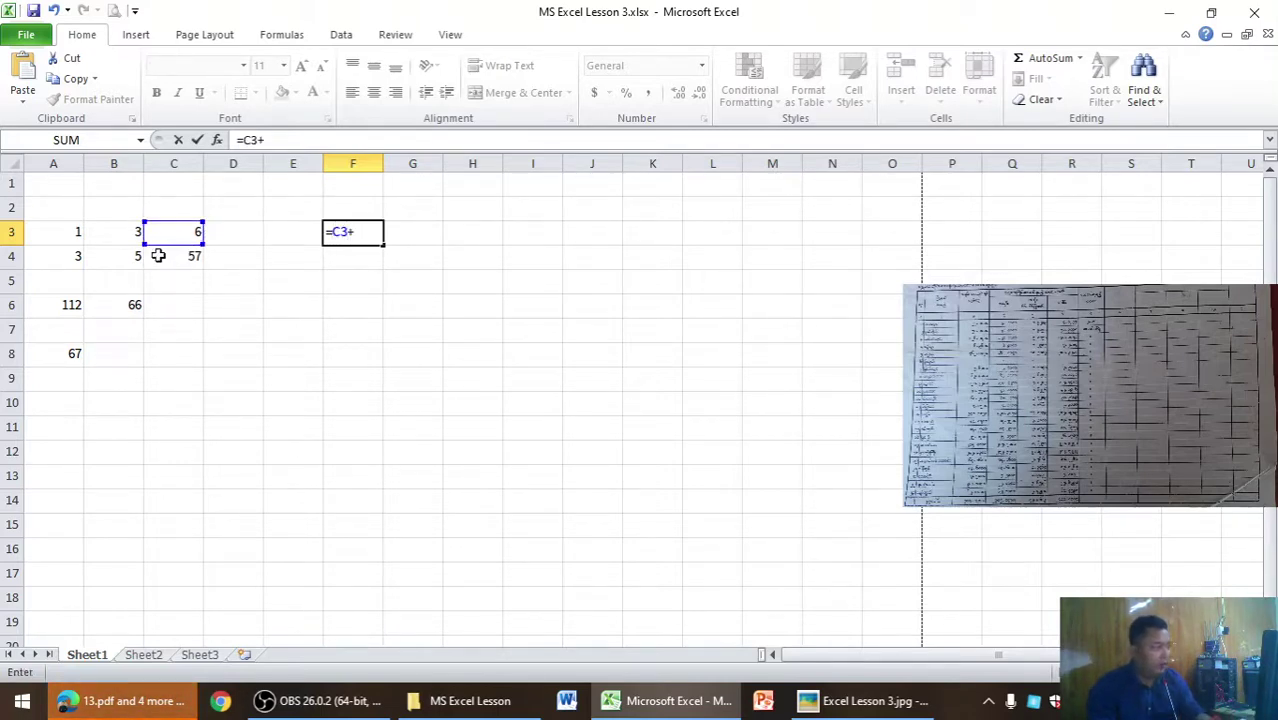
left_click(126, 263)
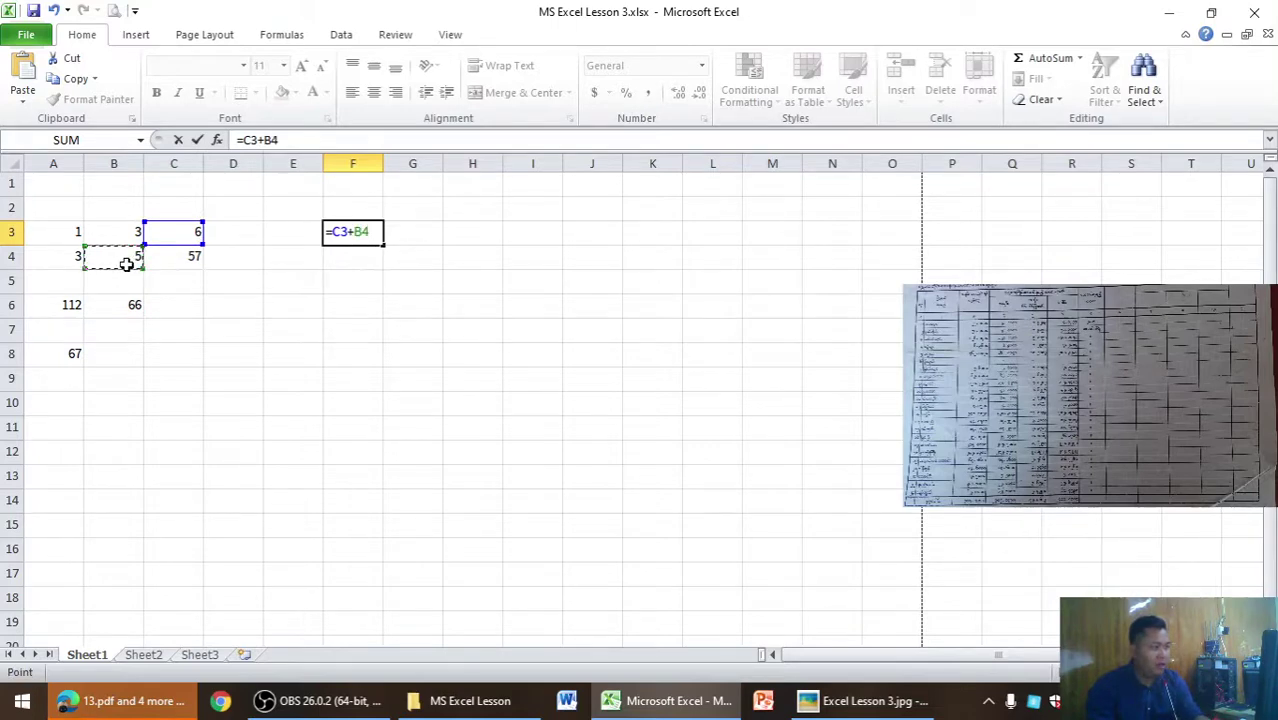
type("+")
left_click(77, 229)
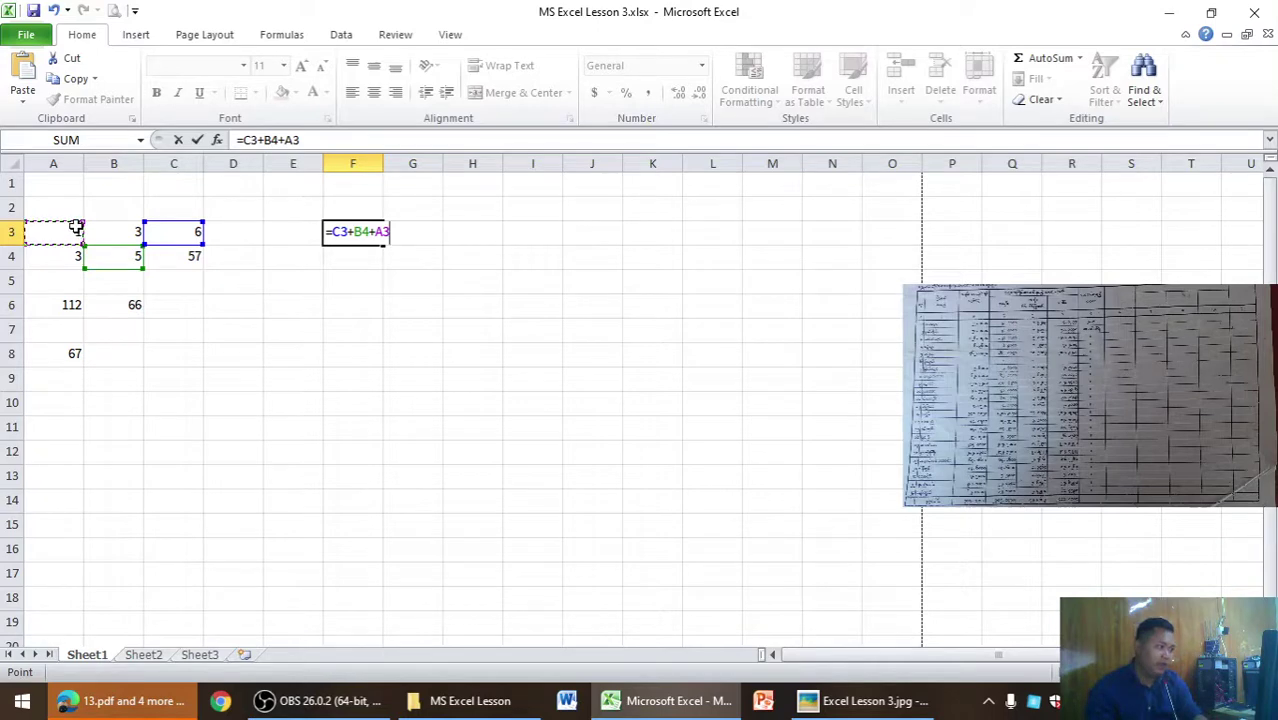
key("Return")
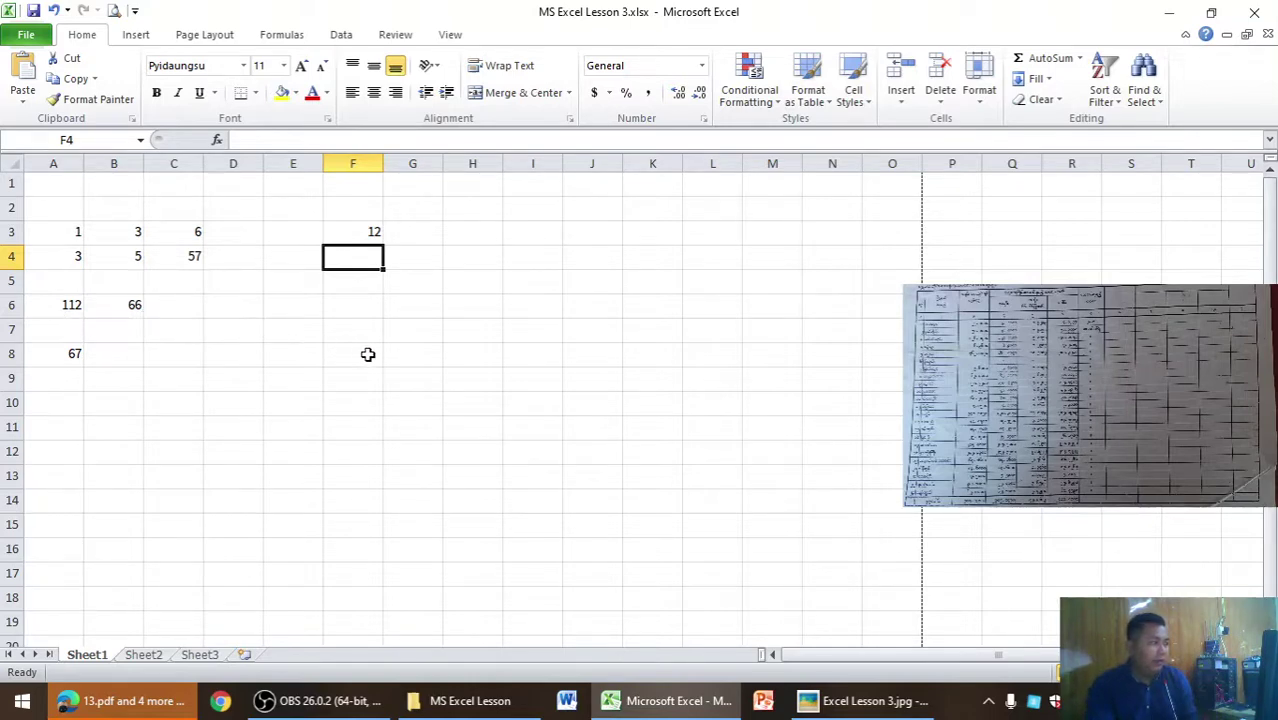
Enter =F3-C3 in F6 so it shows 6.
left_click(368, 300)
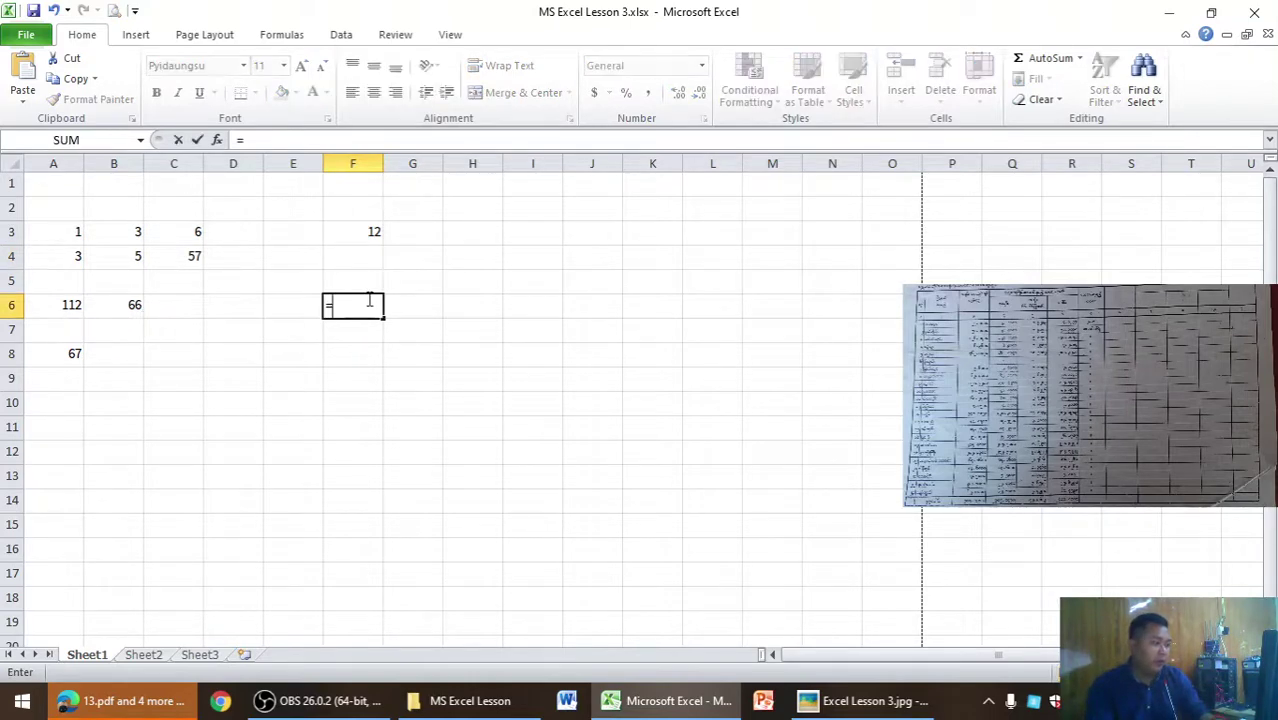
type("=")
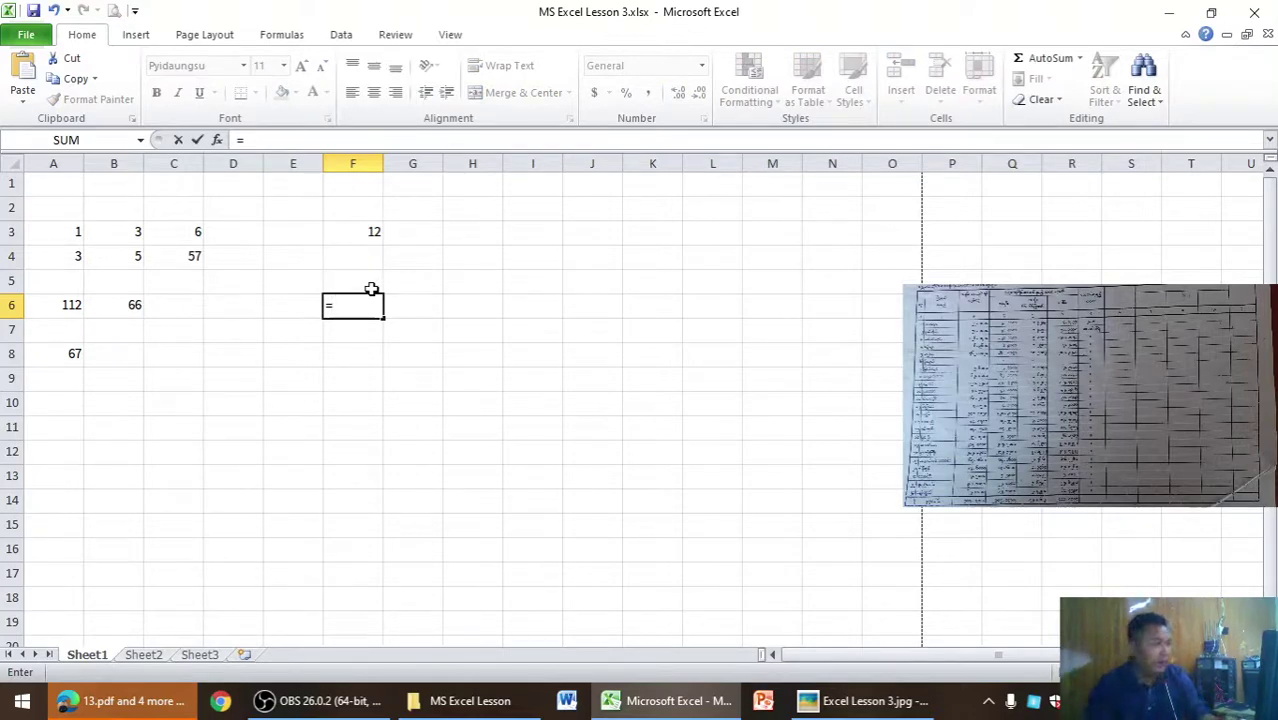
left_click(366, 230)
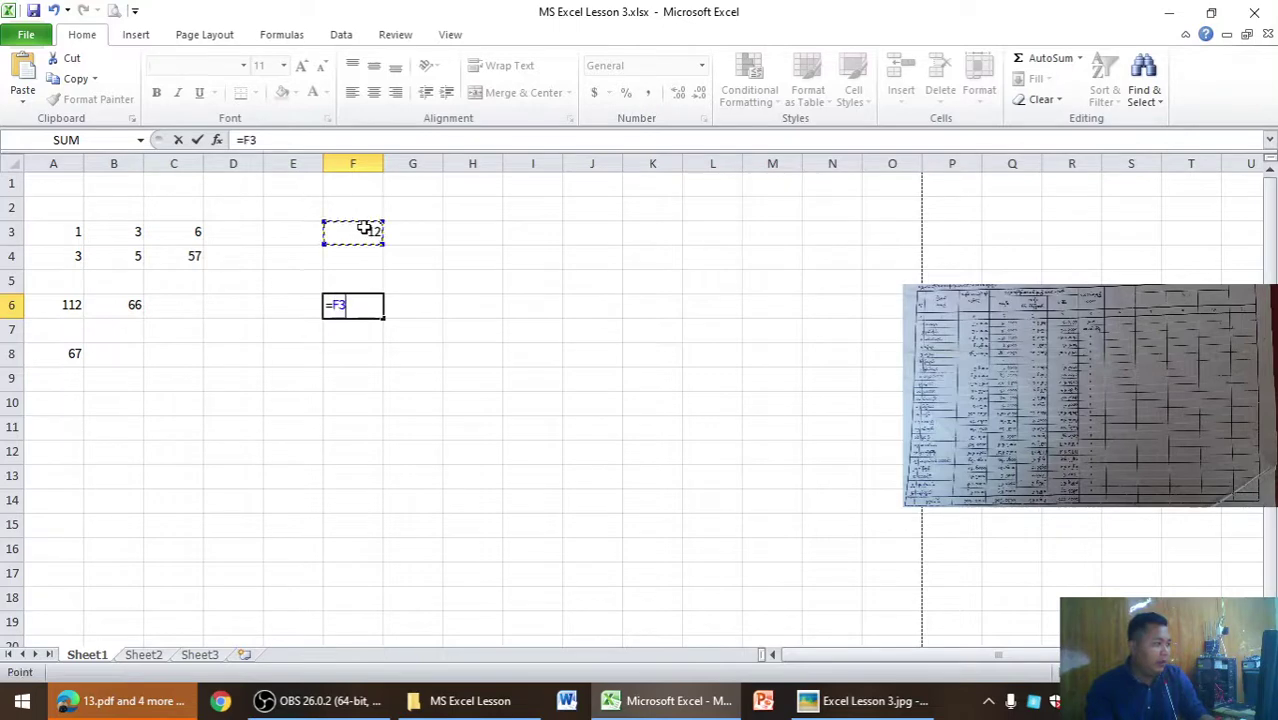
type("-")
left_click(191, 233)
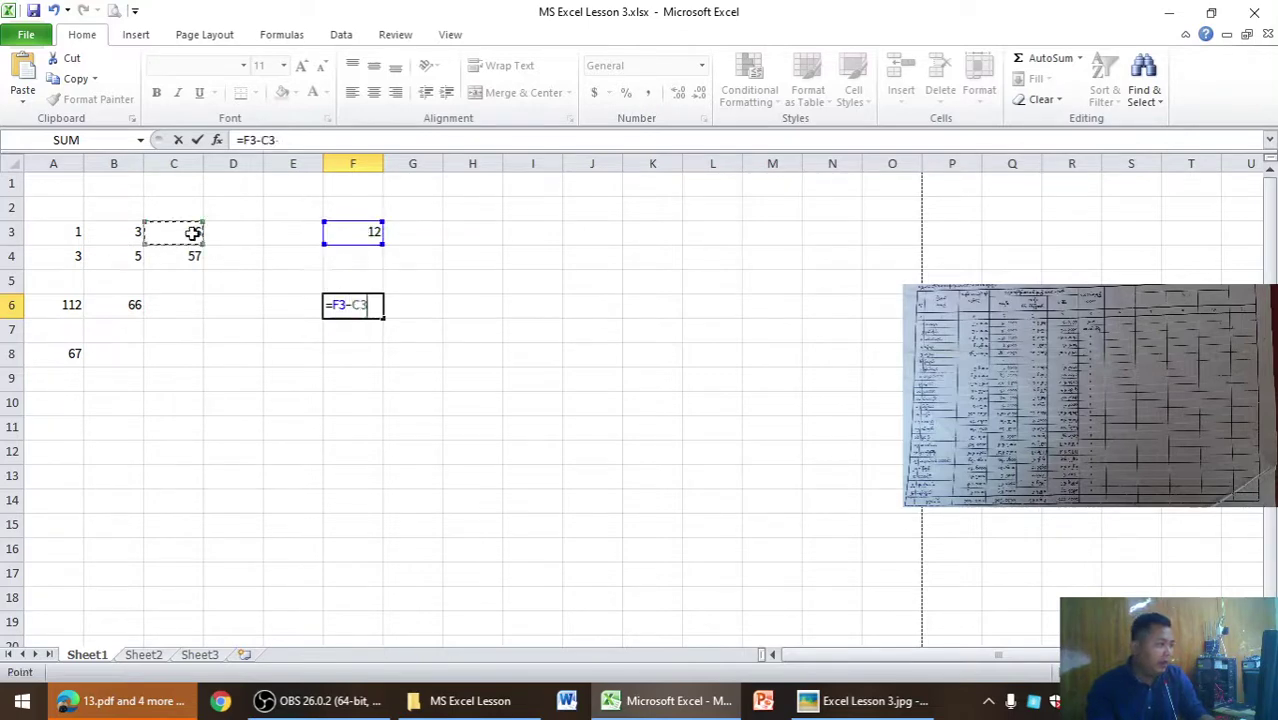
key("Return")
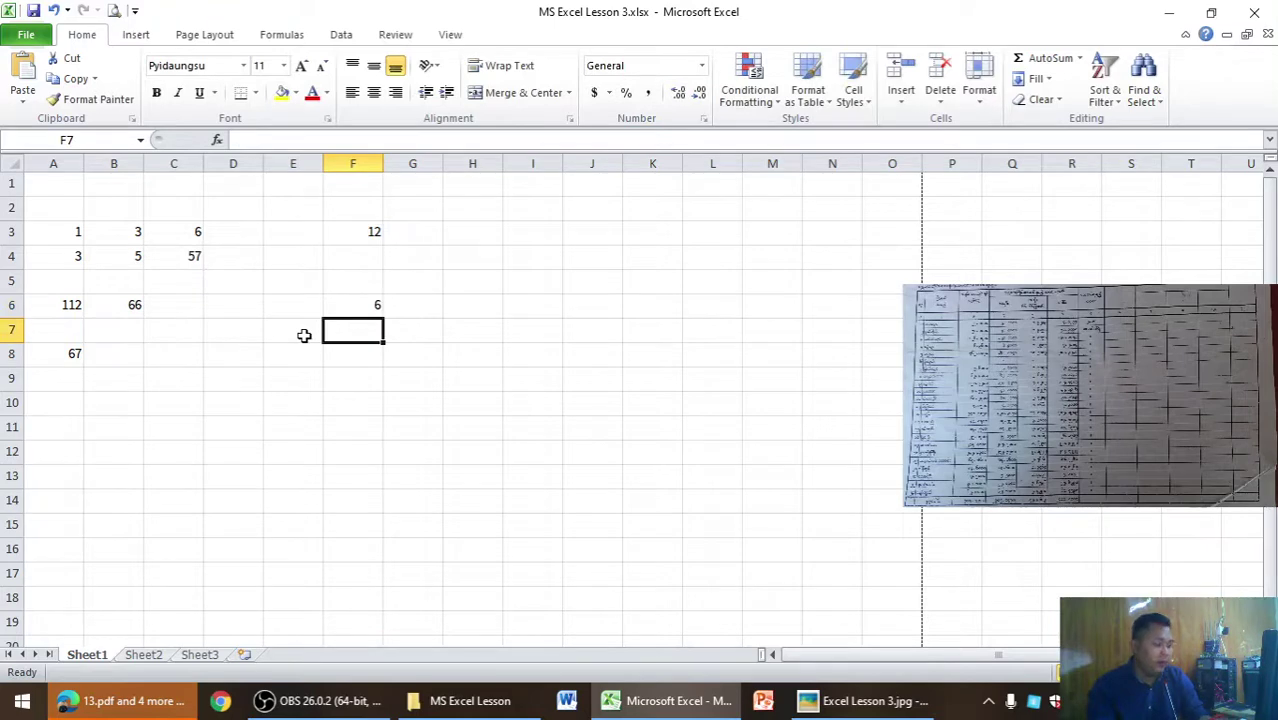
Enter =F6-B4 in F7 to show 1, then start F8's formula with B6.
type("=")
left_click(371, 306)
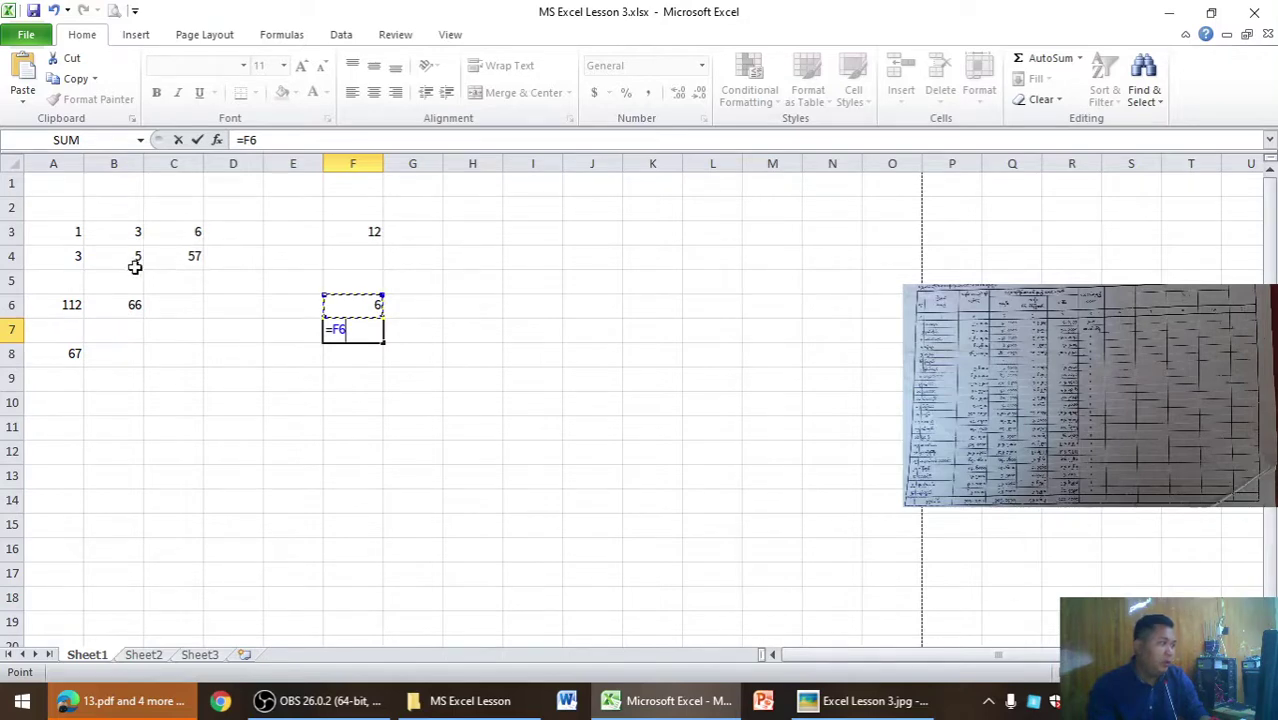
left_click(131, 262)
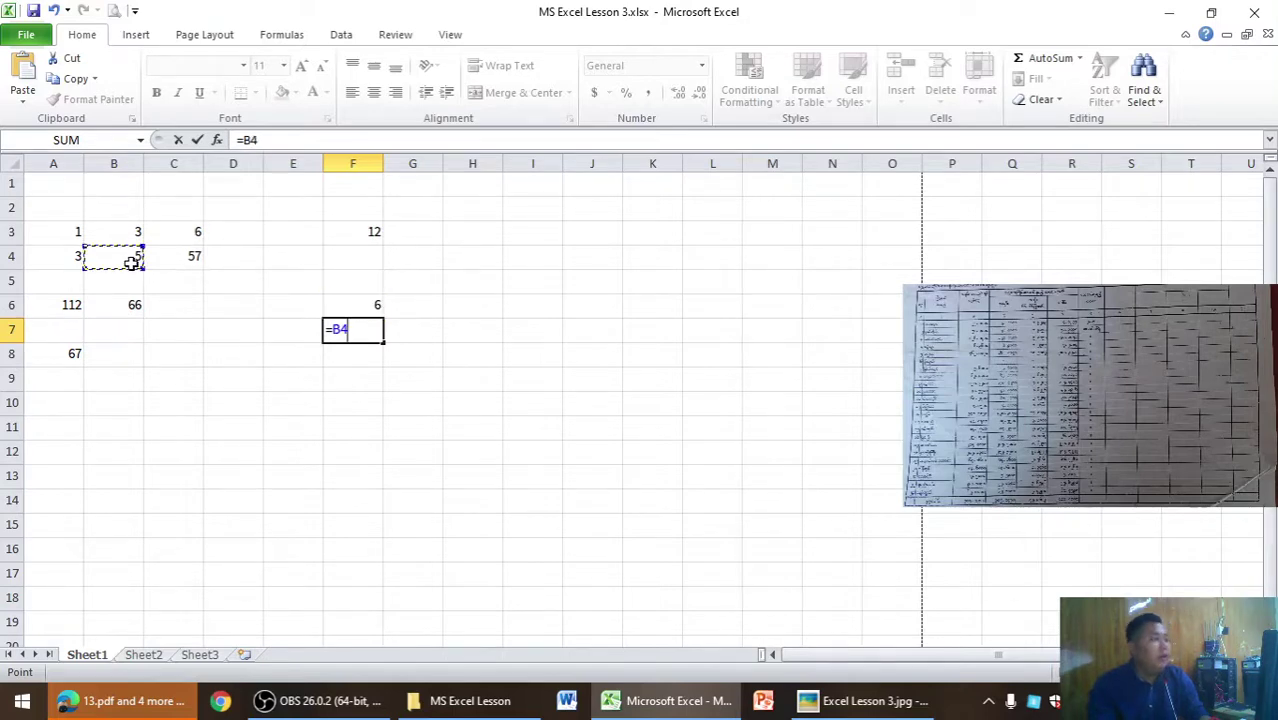
left_click(377, 304)
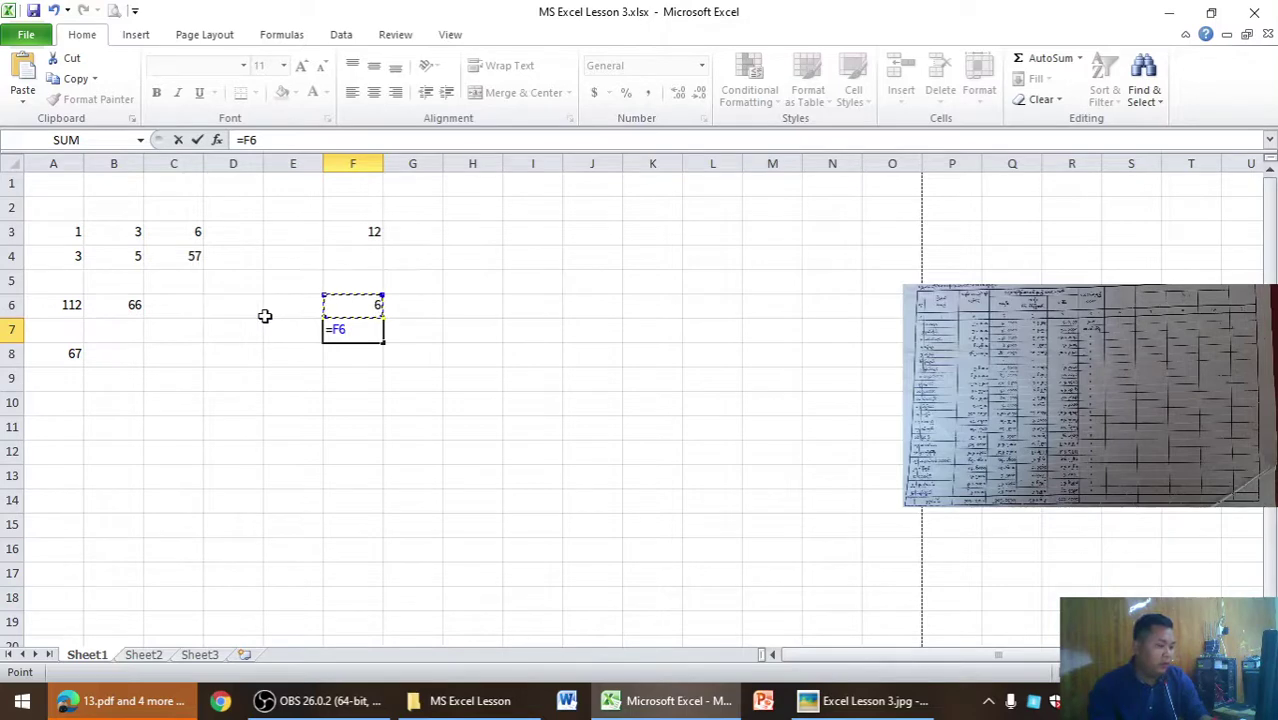
type("-")
left_click(129, 261)
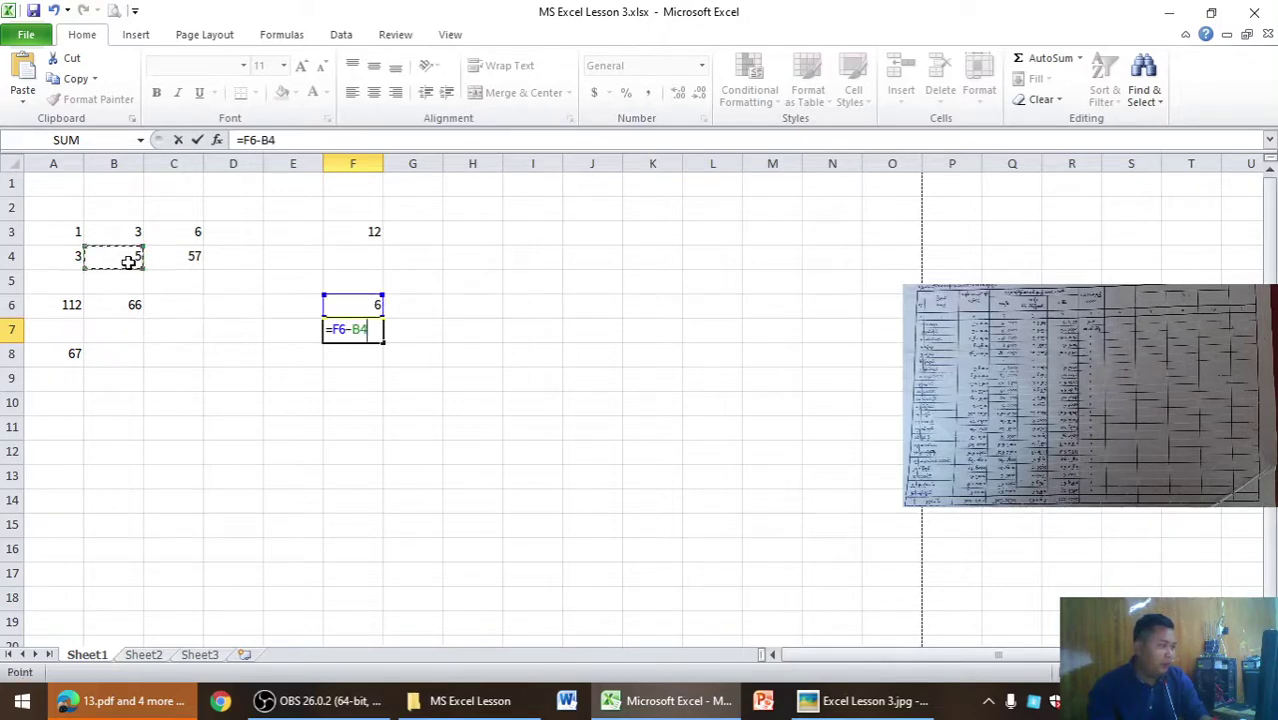
key("Return")
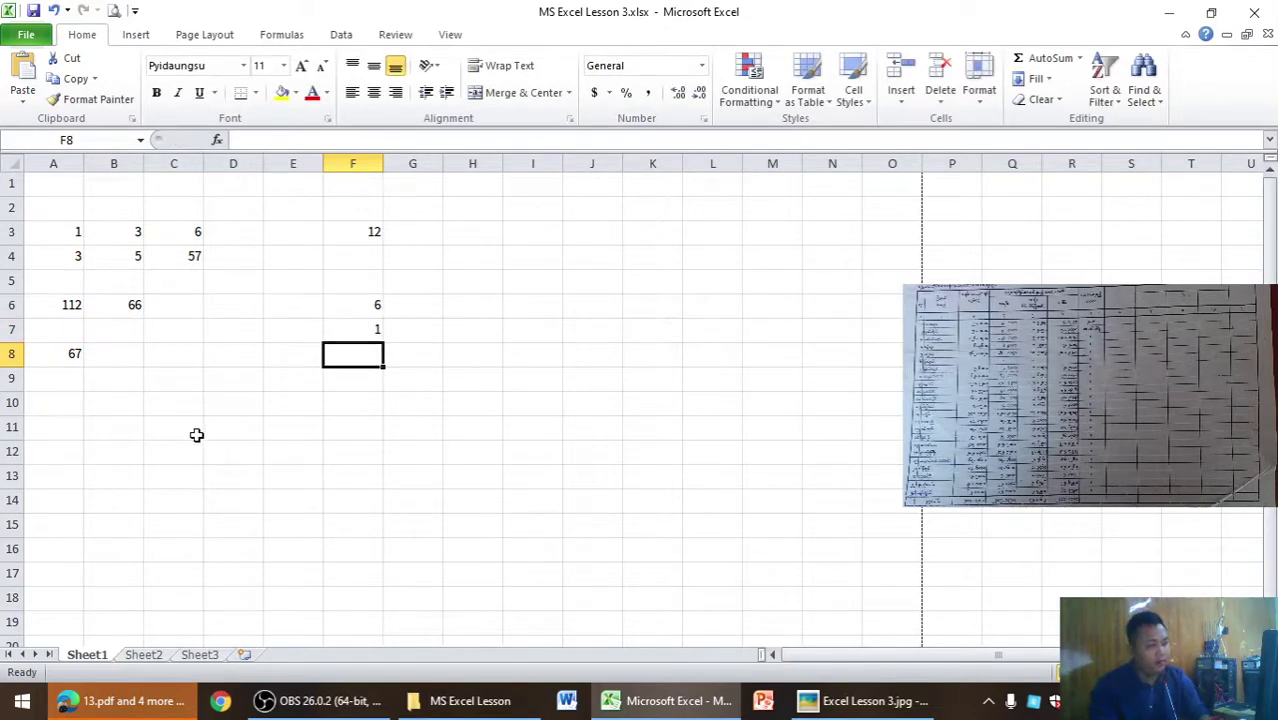
type("=")
left_click(118, 307)
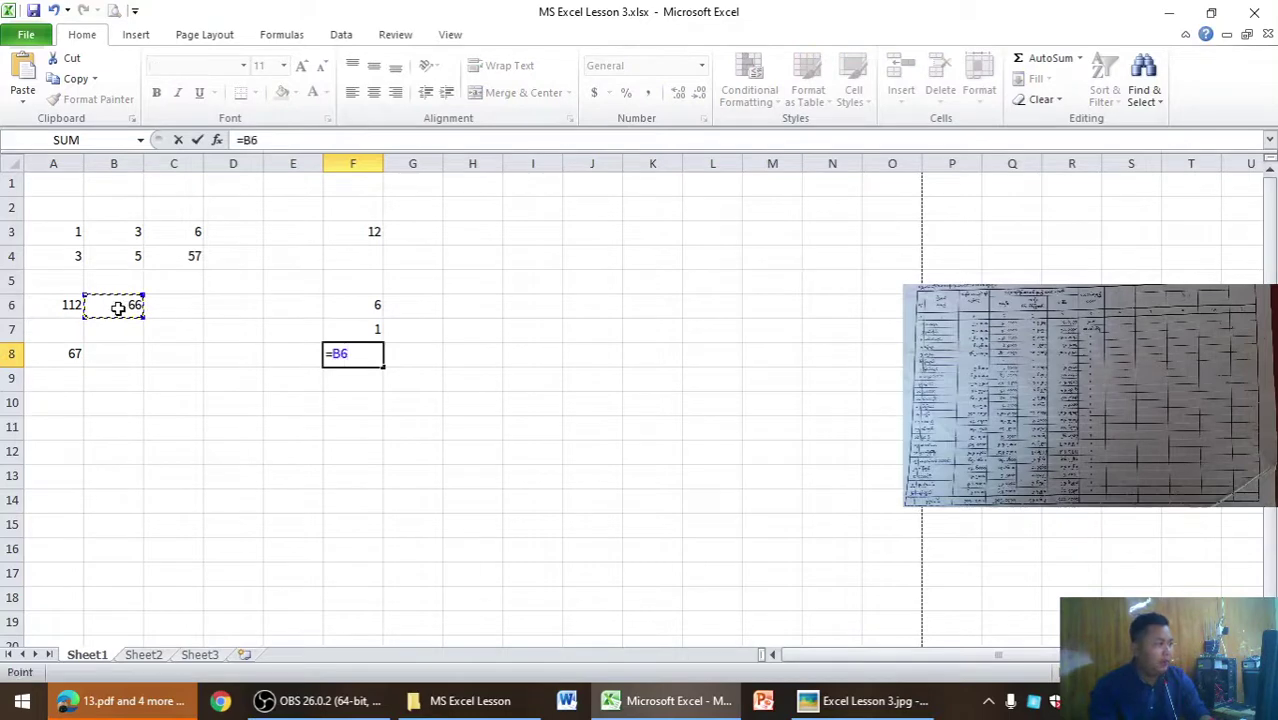
Finish the F8 practice formula subtracting A6 from B6, giving -46.
type("-")
left_click(76, 311)
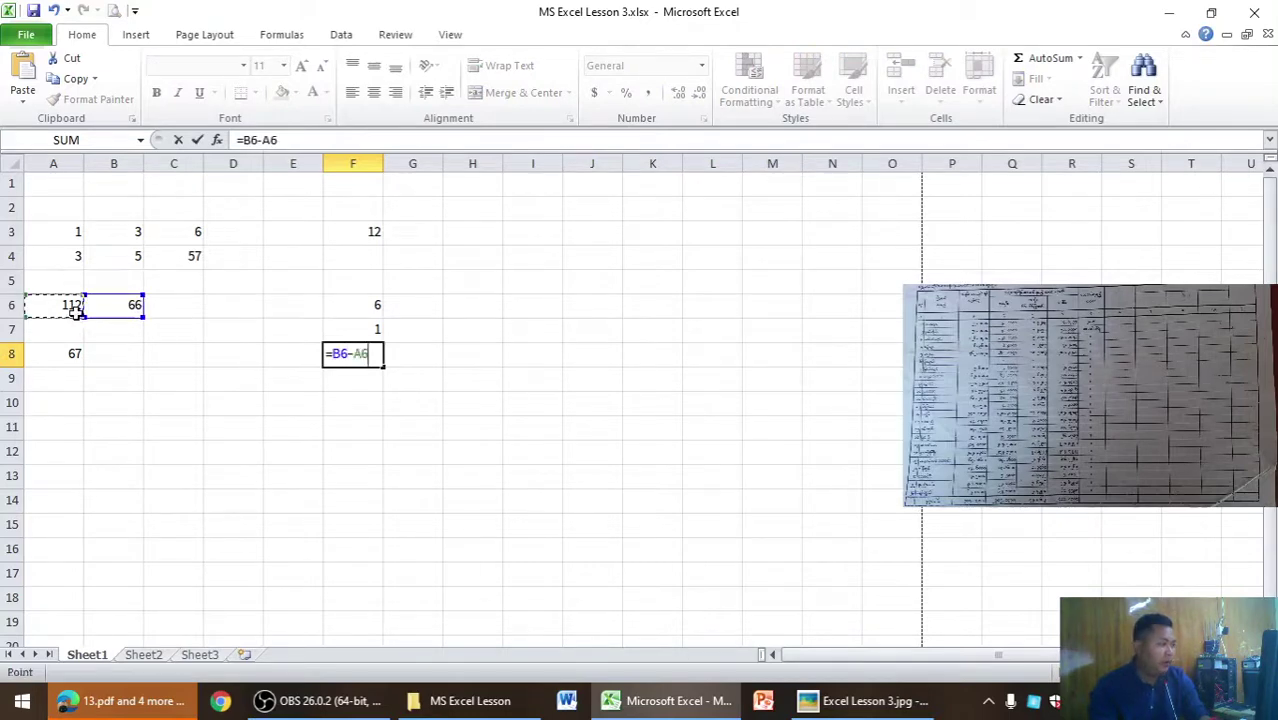
key("Return")
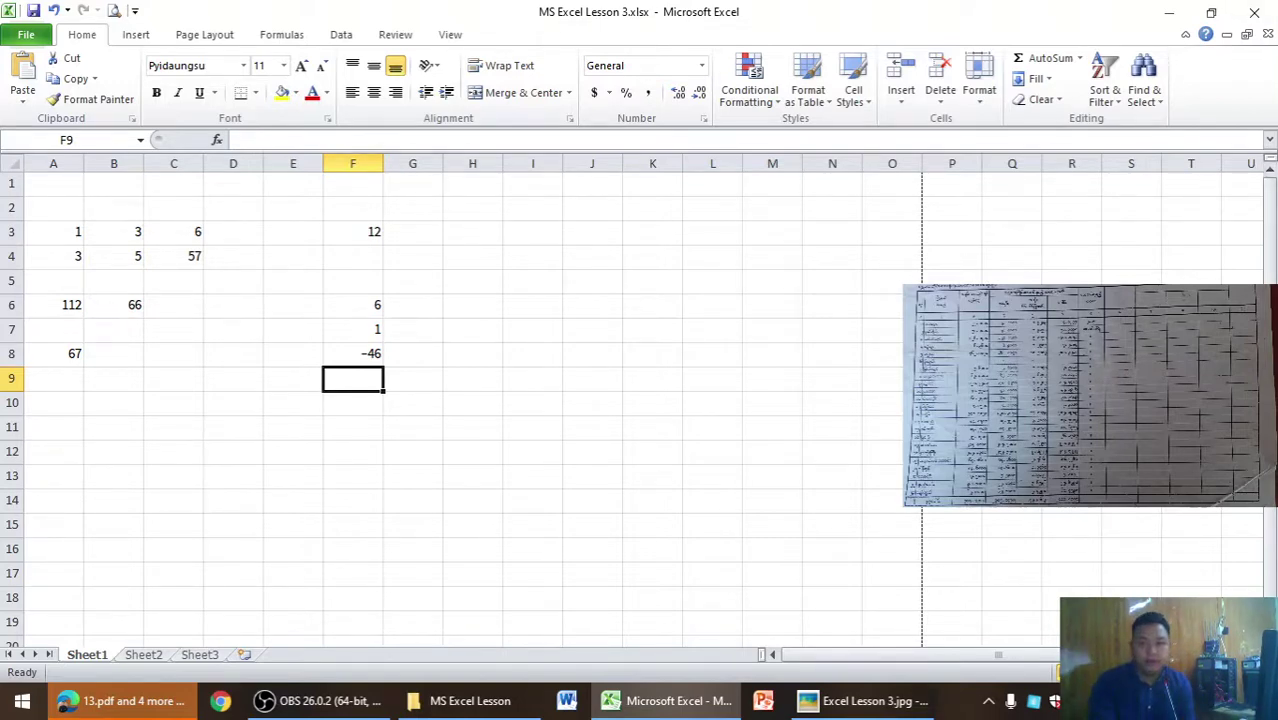
key("alt+Tab")
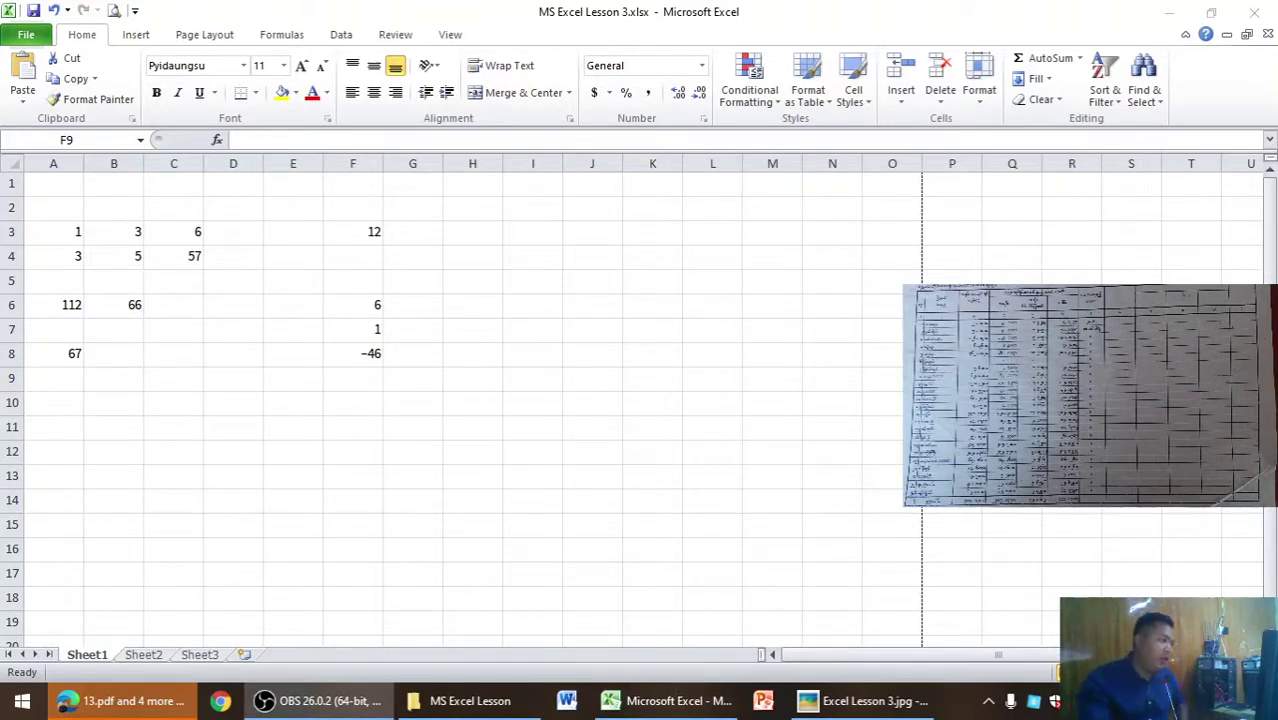
key("alt+Tab")
Enter practice multiplications: A10 = A3*B4 (5) and A11 = B3*C3 (18).
left_click(64, 402)
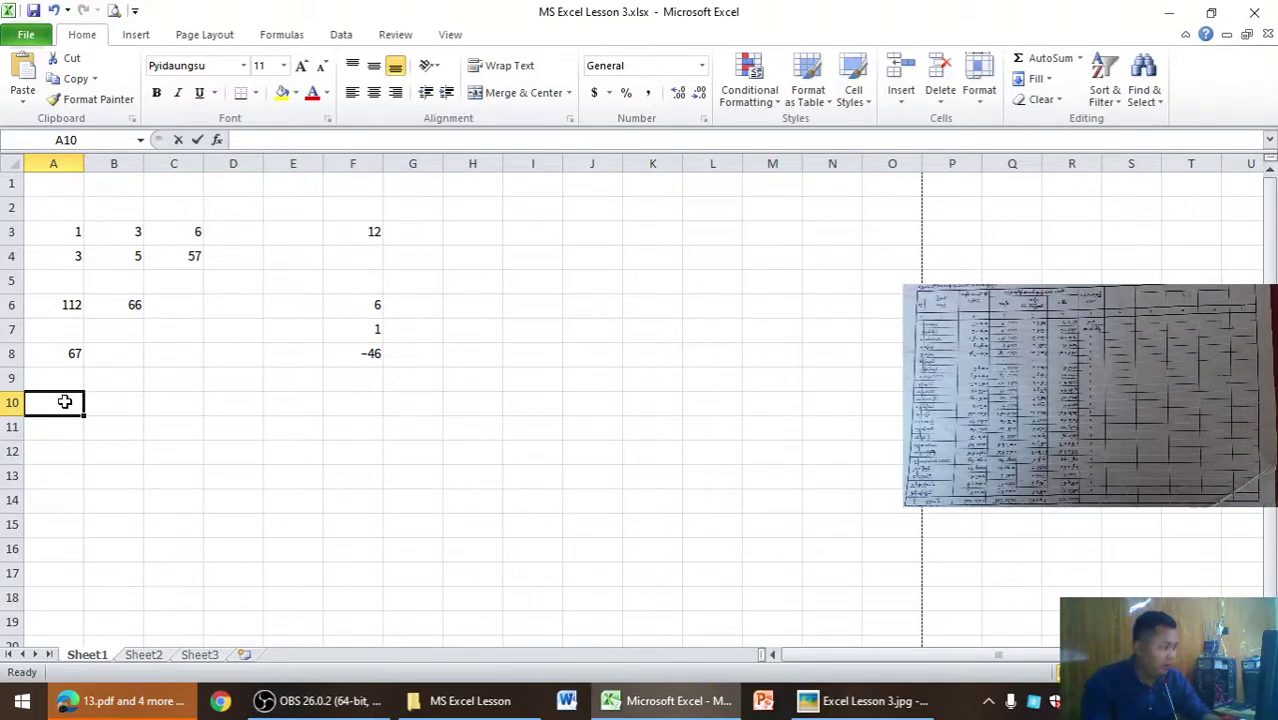
type("=")
left_click(72, 237)
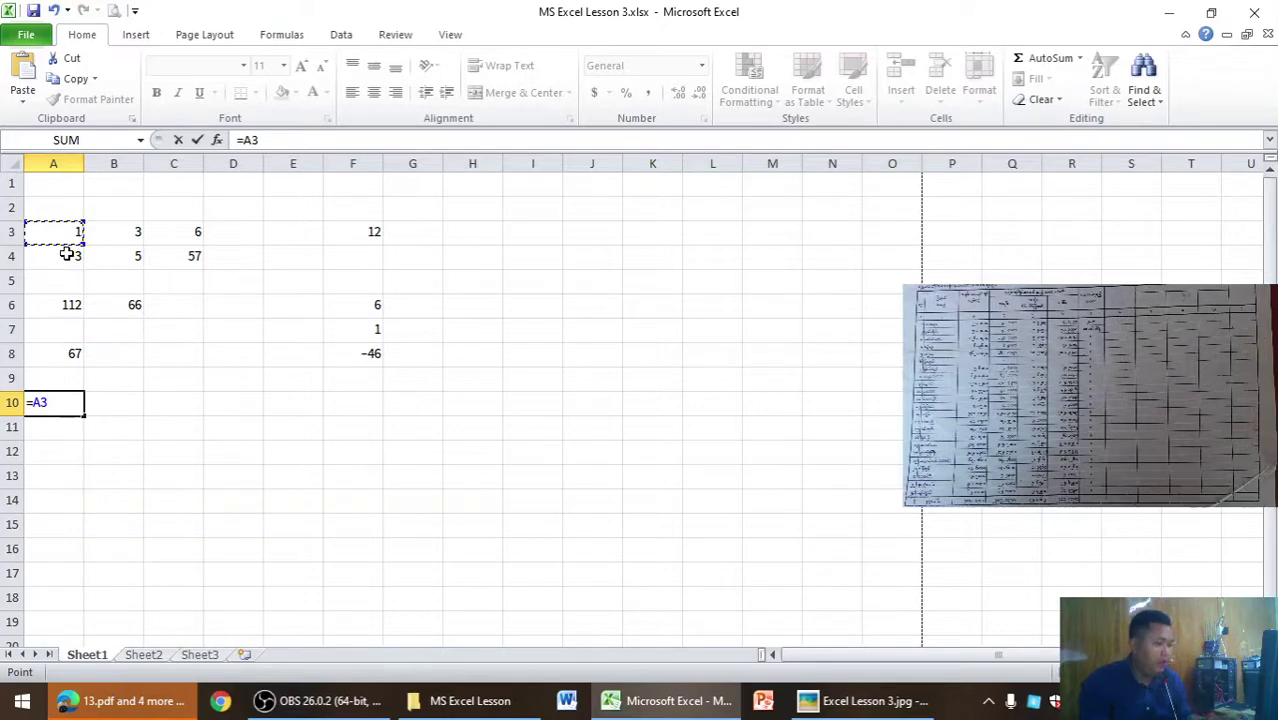
type("*&")
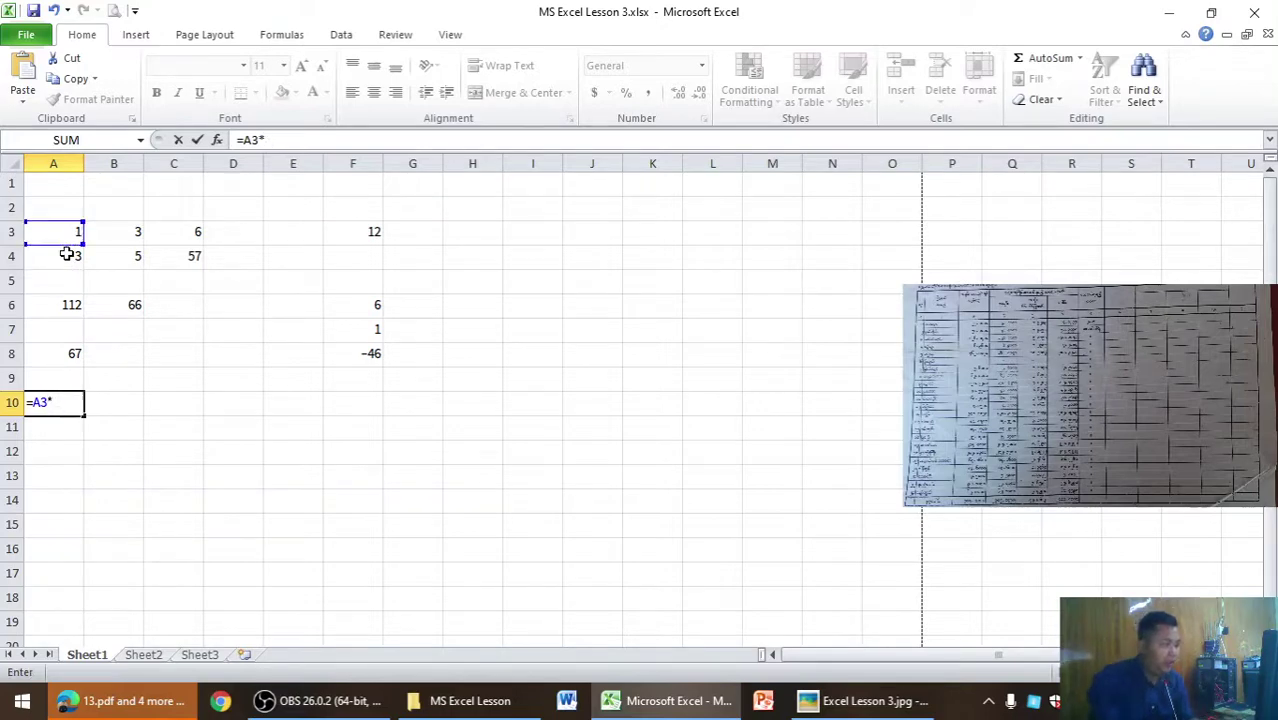
left_click(140, 265)
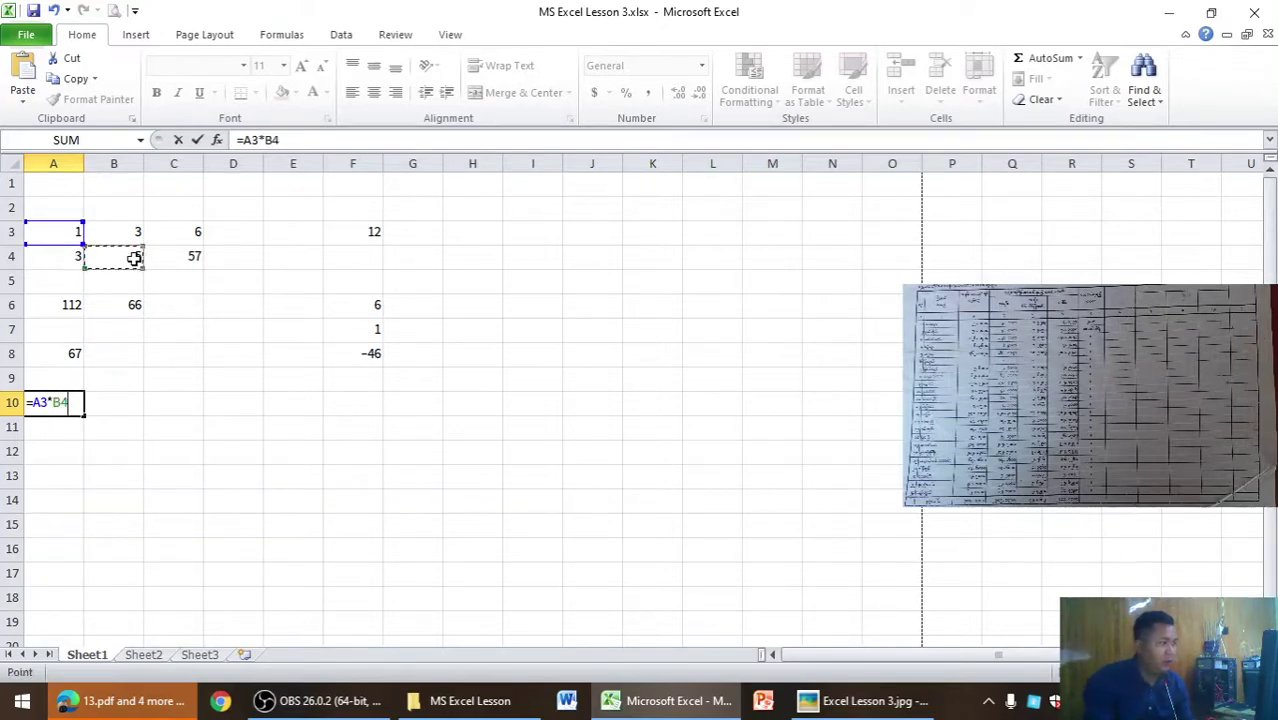
key("Return")
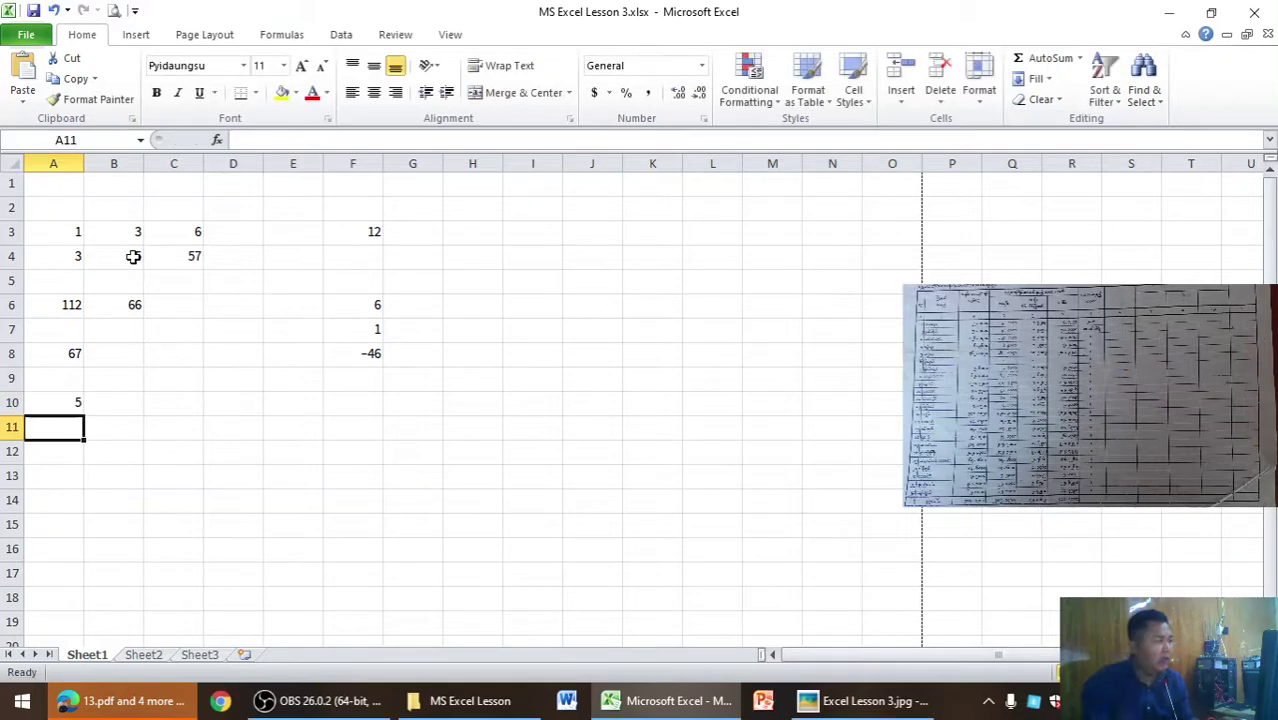
type("=")
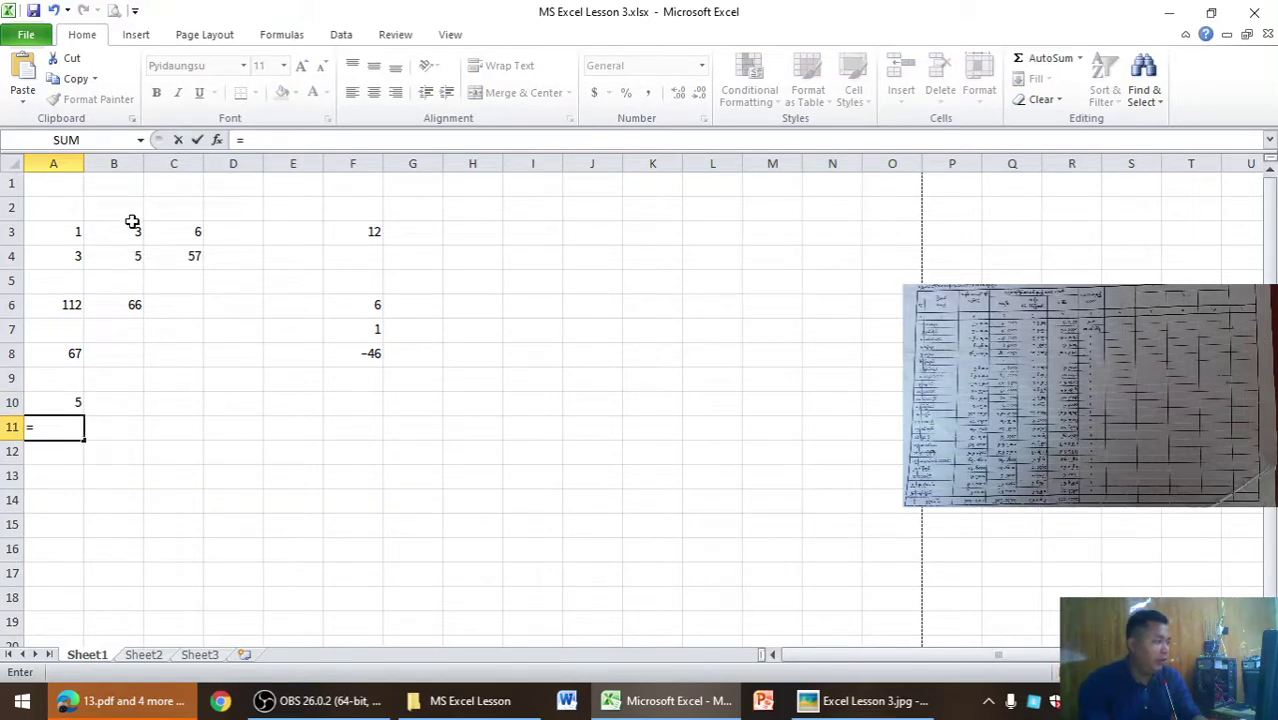
left_click(136, 232)
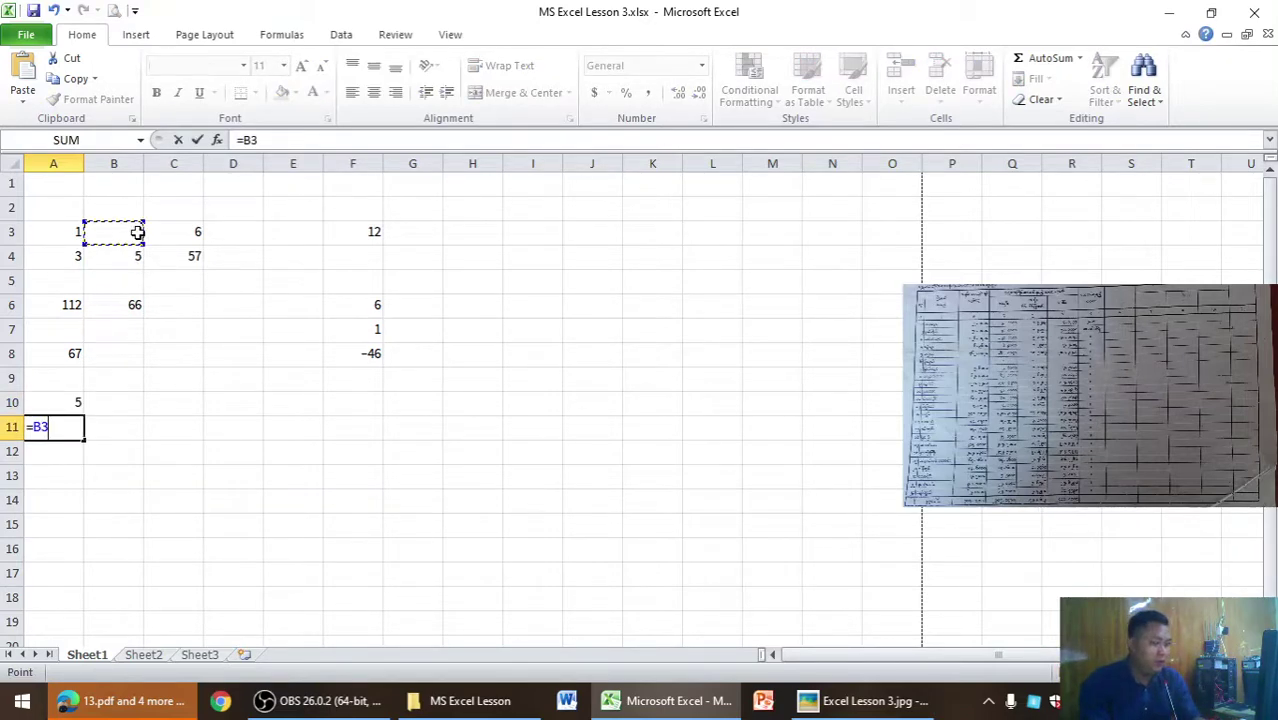
type("*")
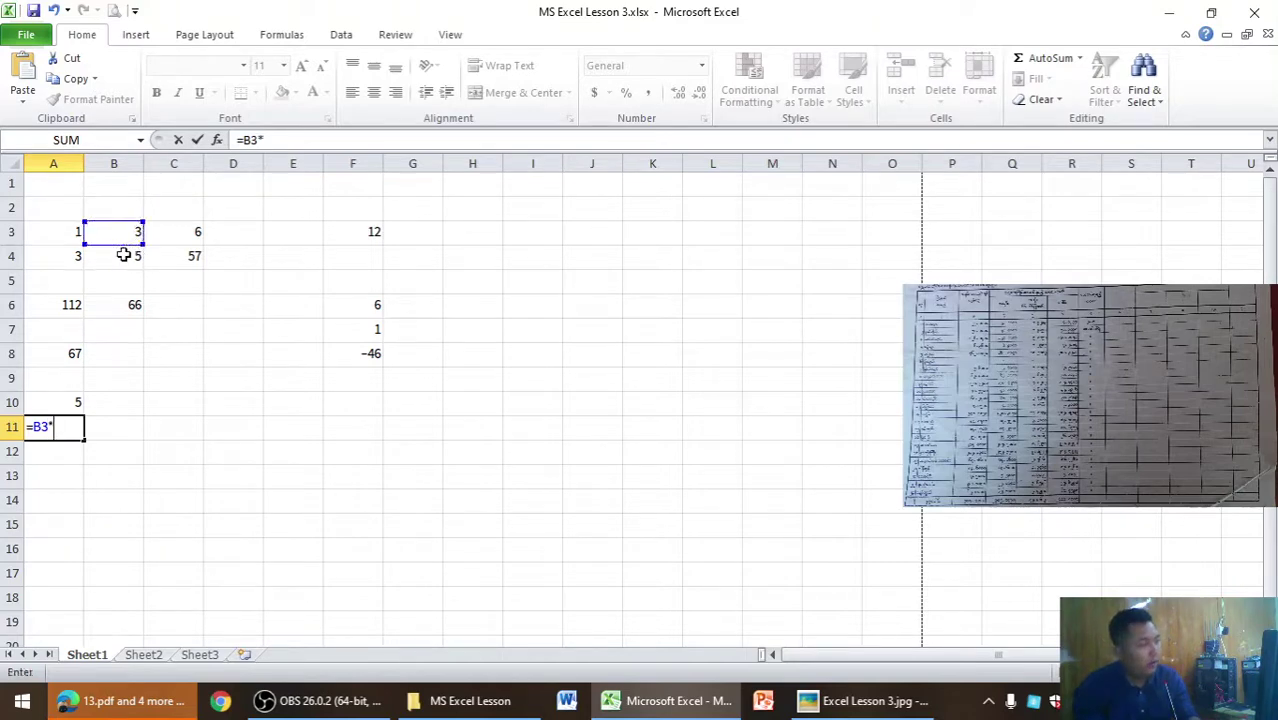
left_click(193, 231)
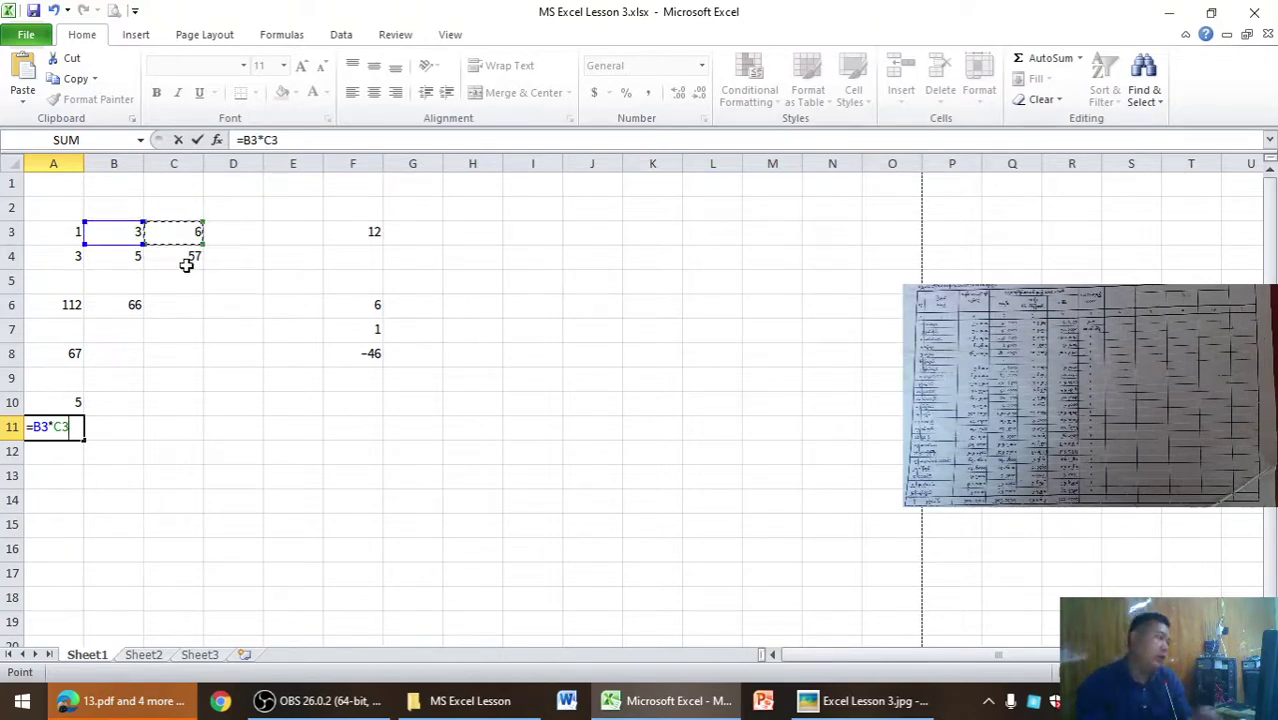
key("Return")
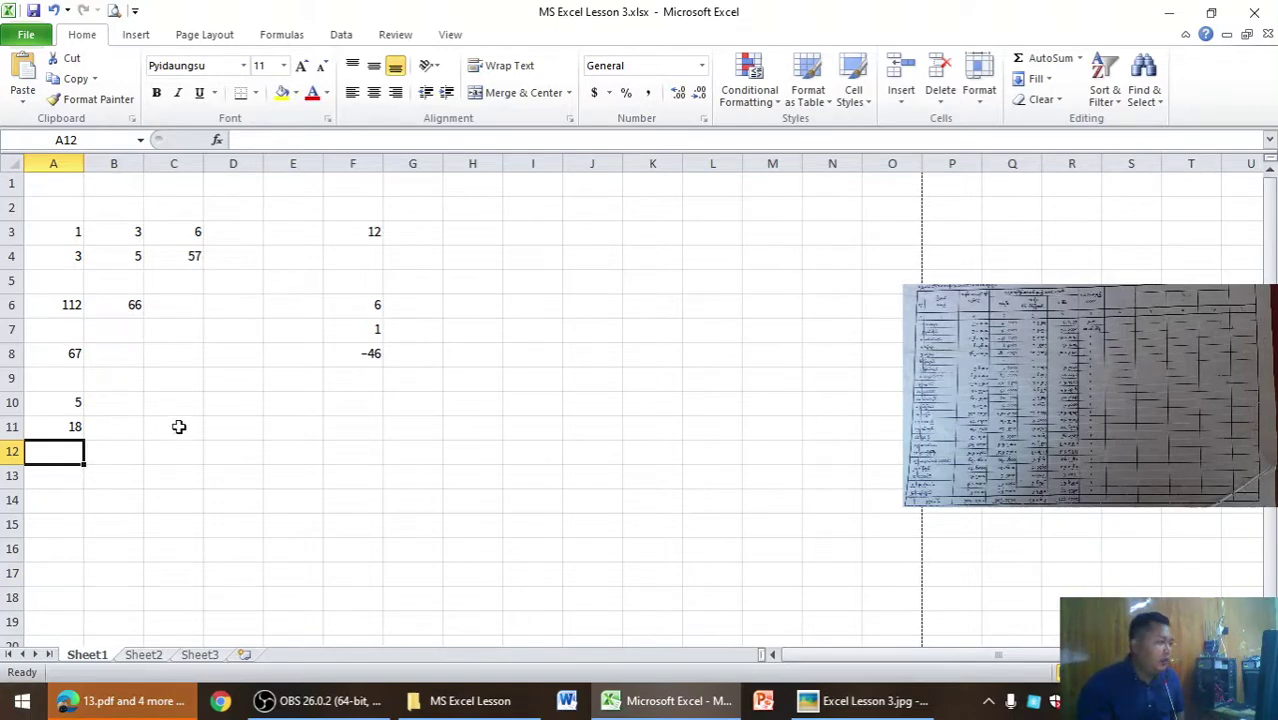
Enter practice divisions: C10 = B6/C3 (11) and E10 = F3/C3 (2).
left_click(176, 397)
type("=")
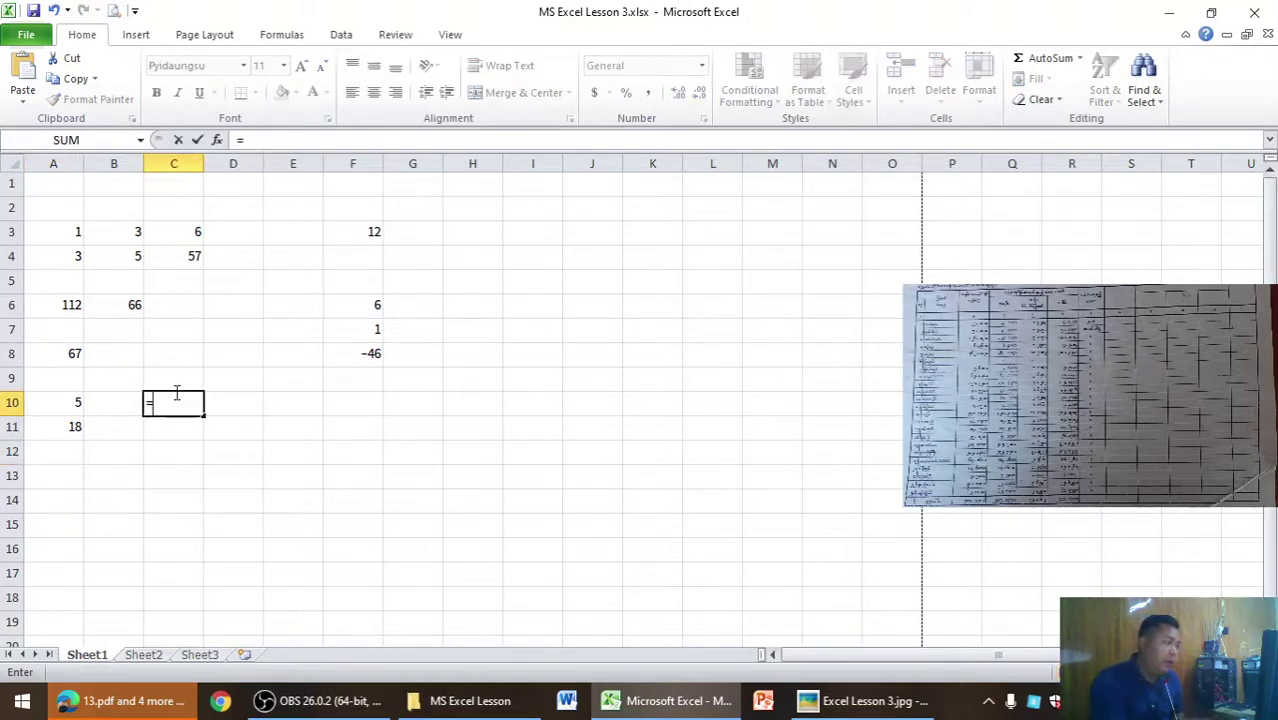
left_click(134, 305)
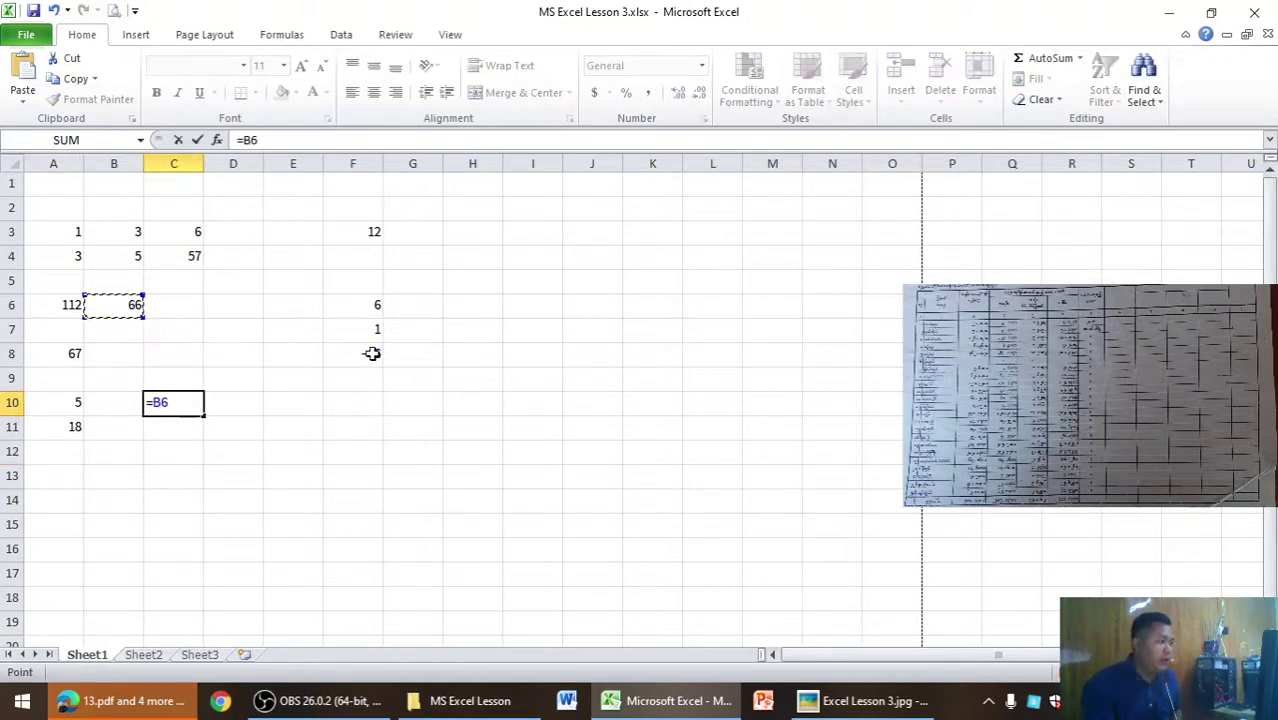
type("/")
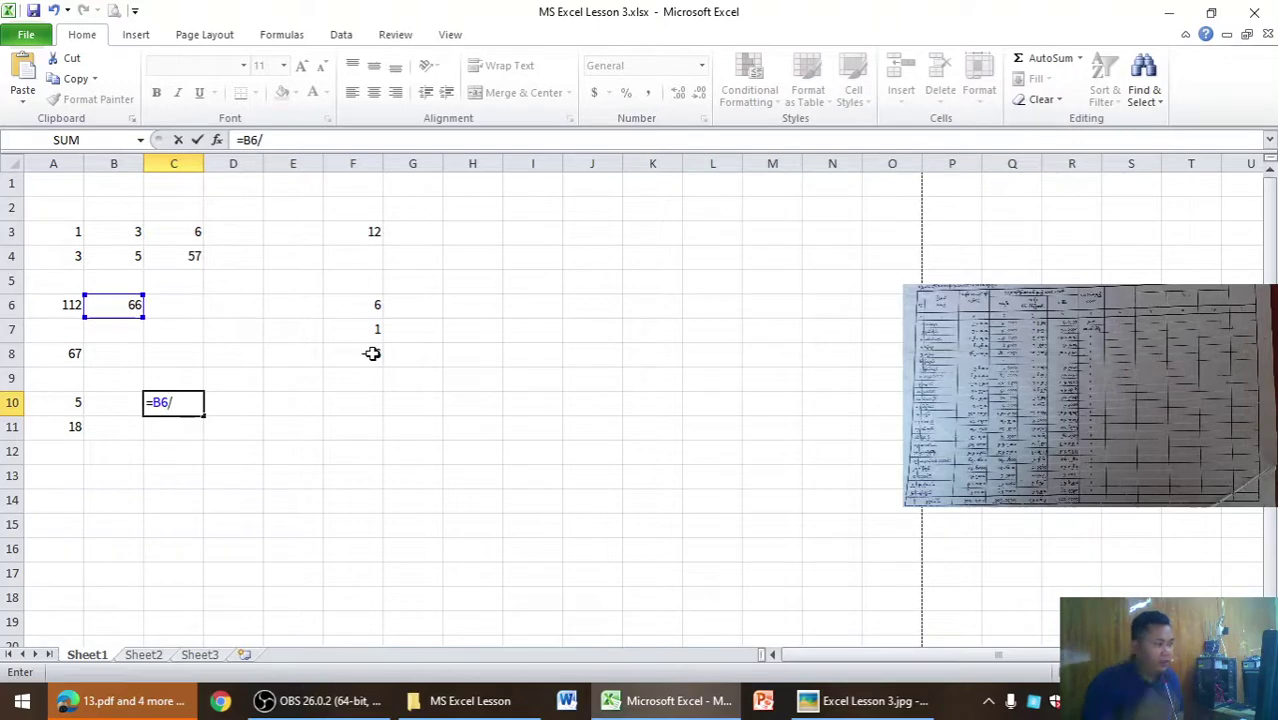
left_click(165, 232)
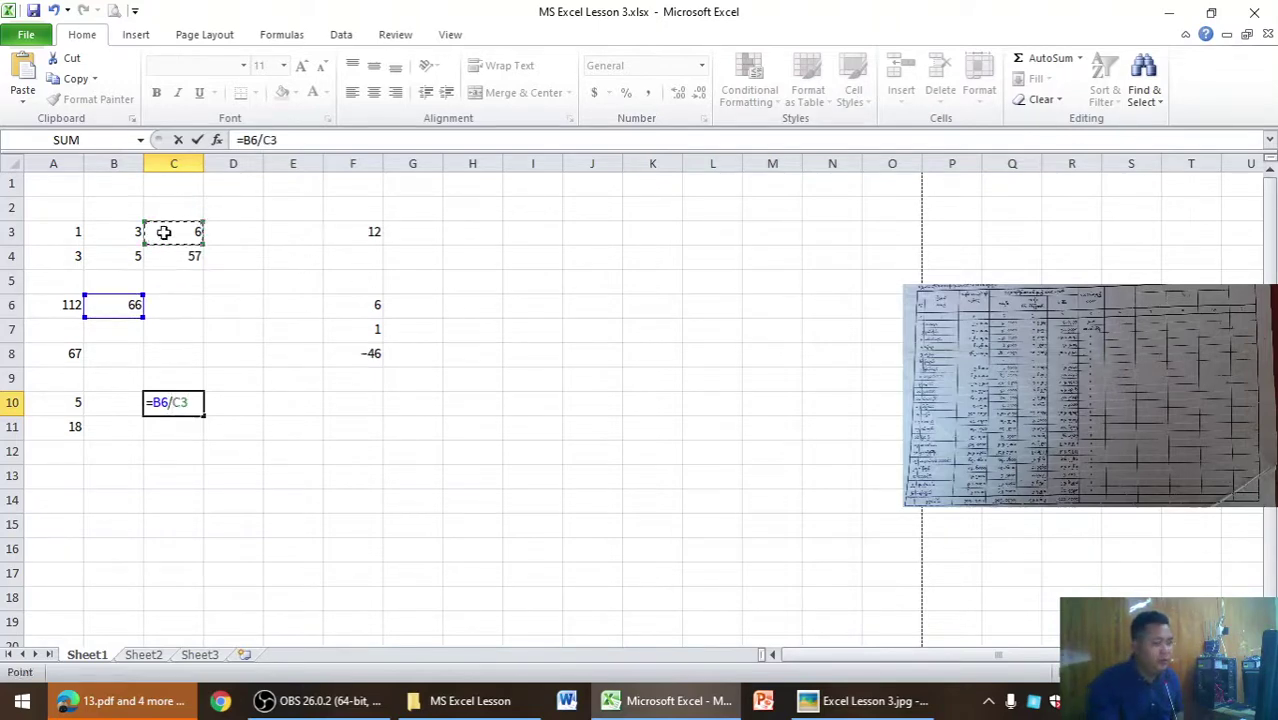
key("Return")
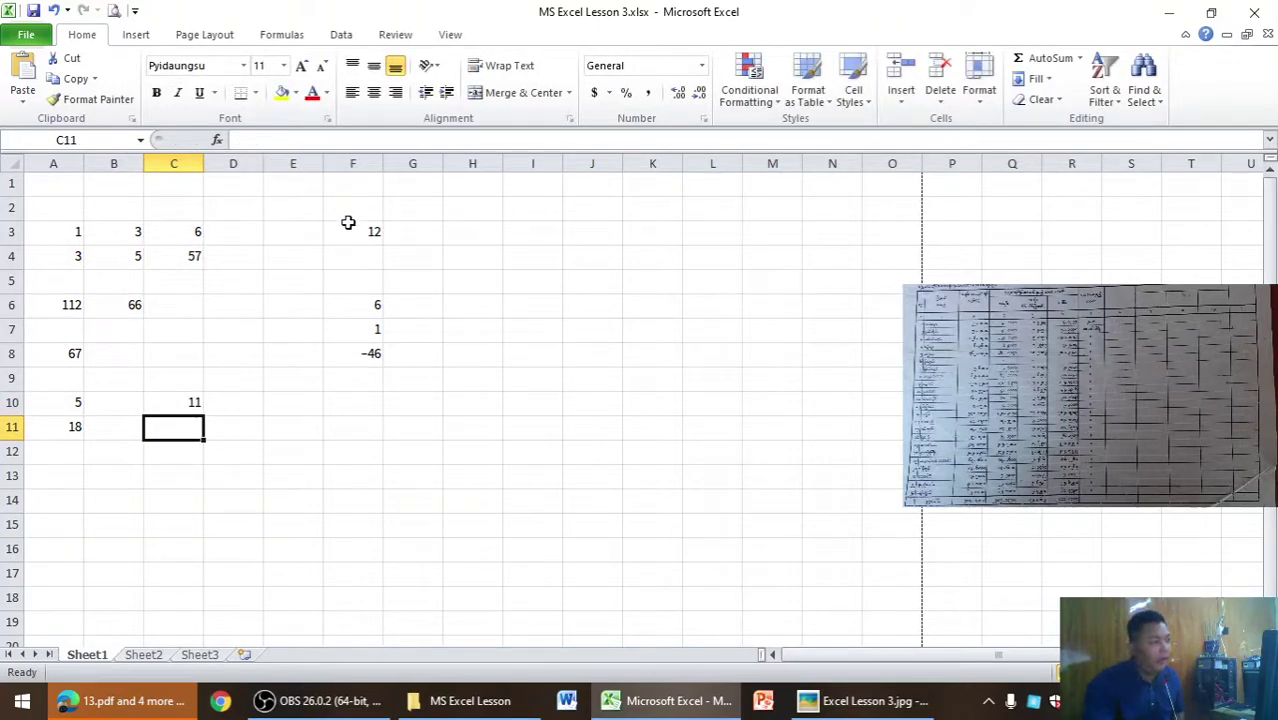
left_click(292, 402)
type("=")
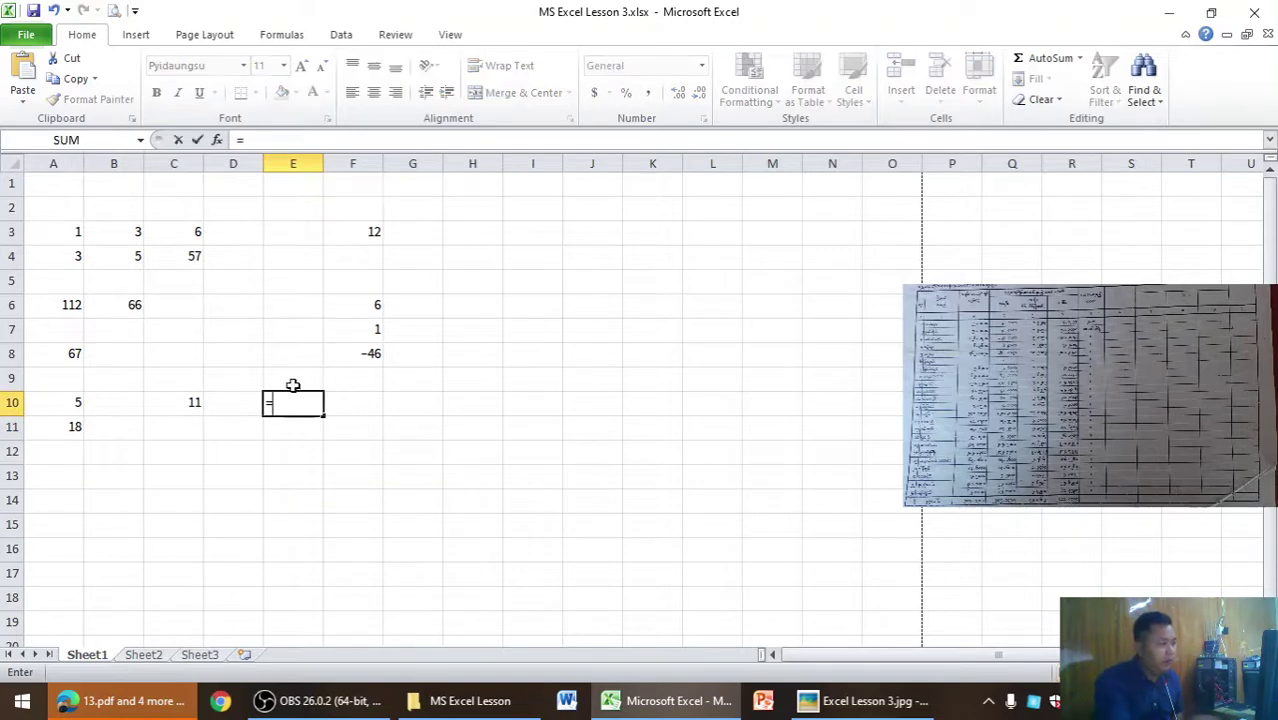
left_click(358, 232)
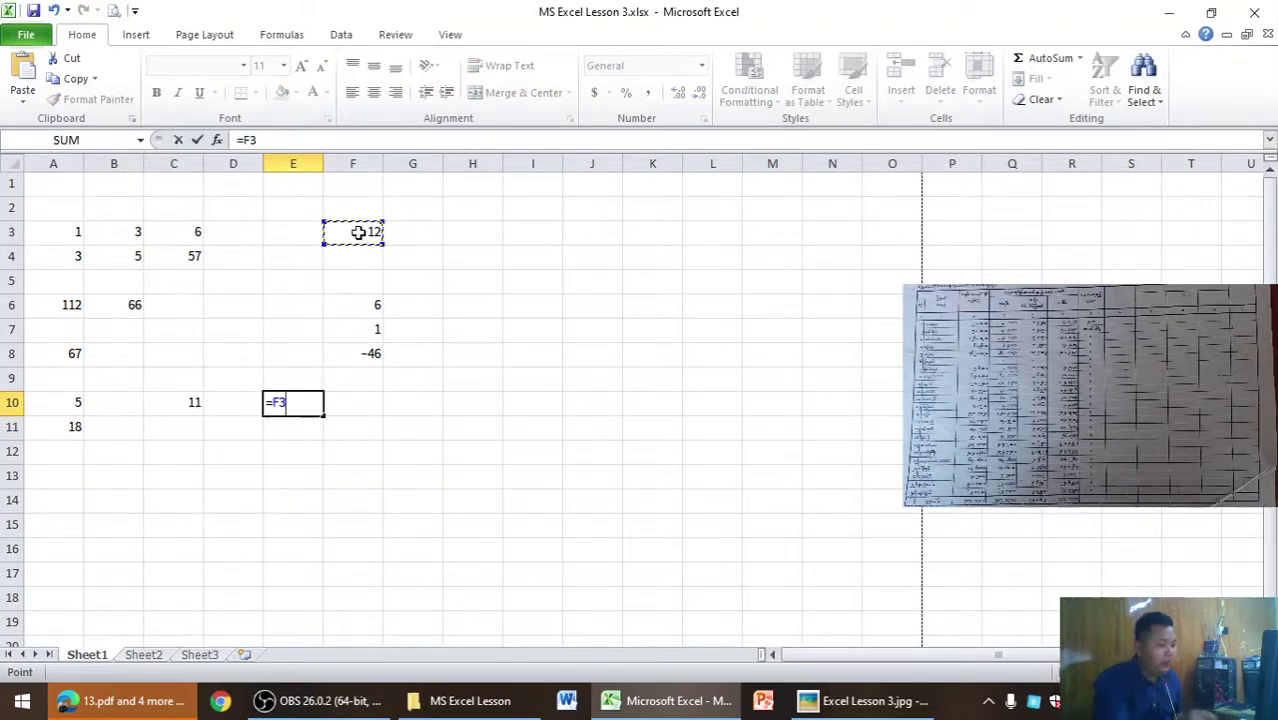
type("/")
left_click(189, 230)
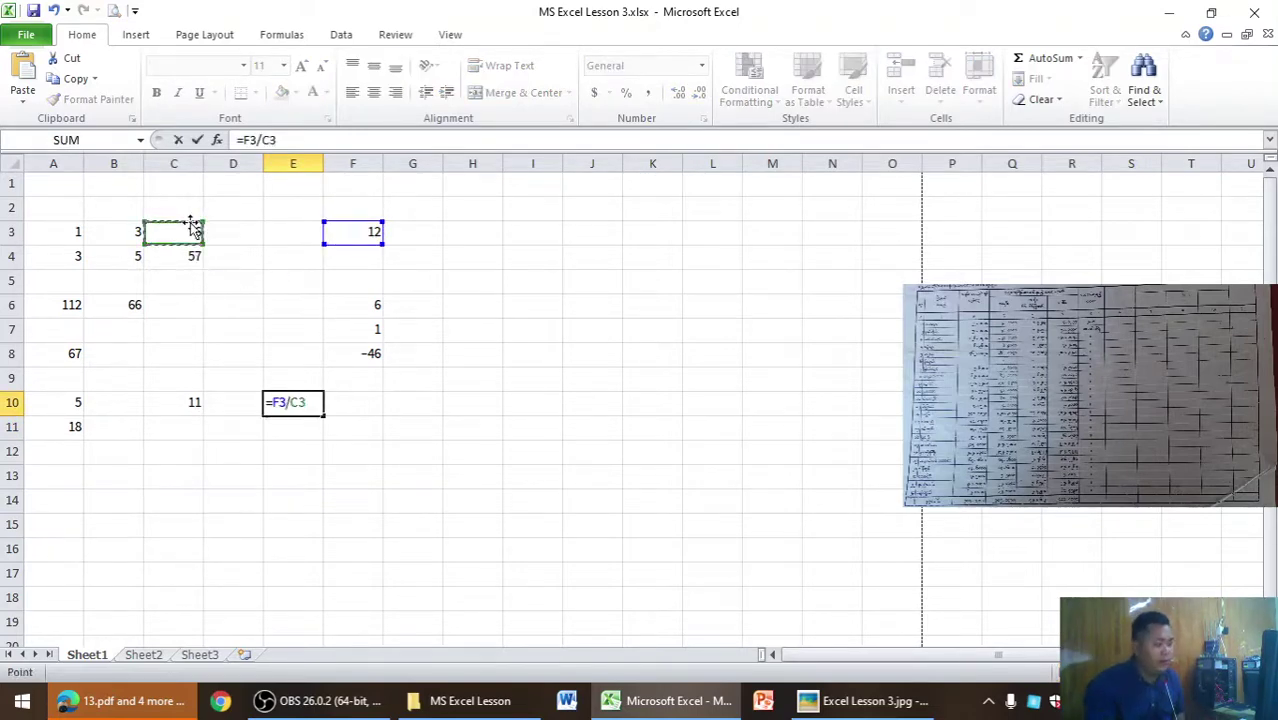
key("Return")
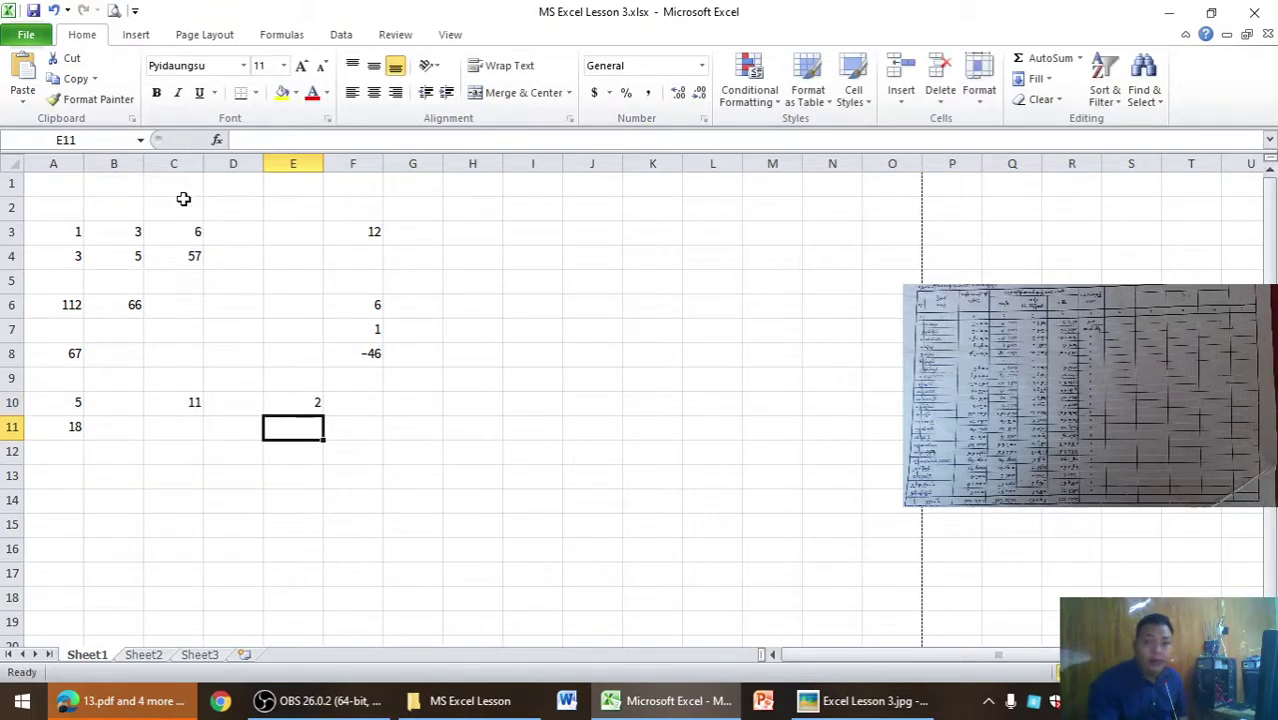
Clear the practice numbers from A3:G12 and review the ledger PDF and photo.
left_click_drag(68, 234, 397, 449)
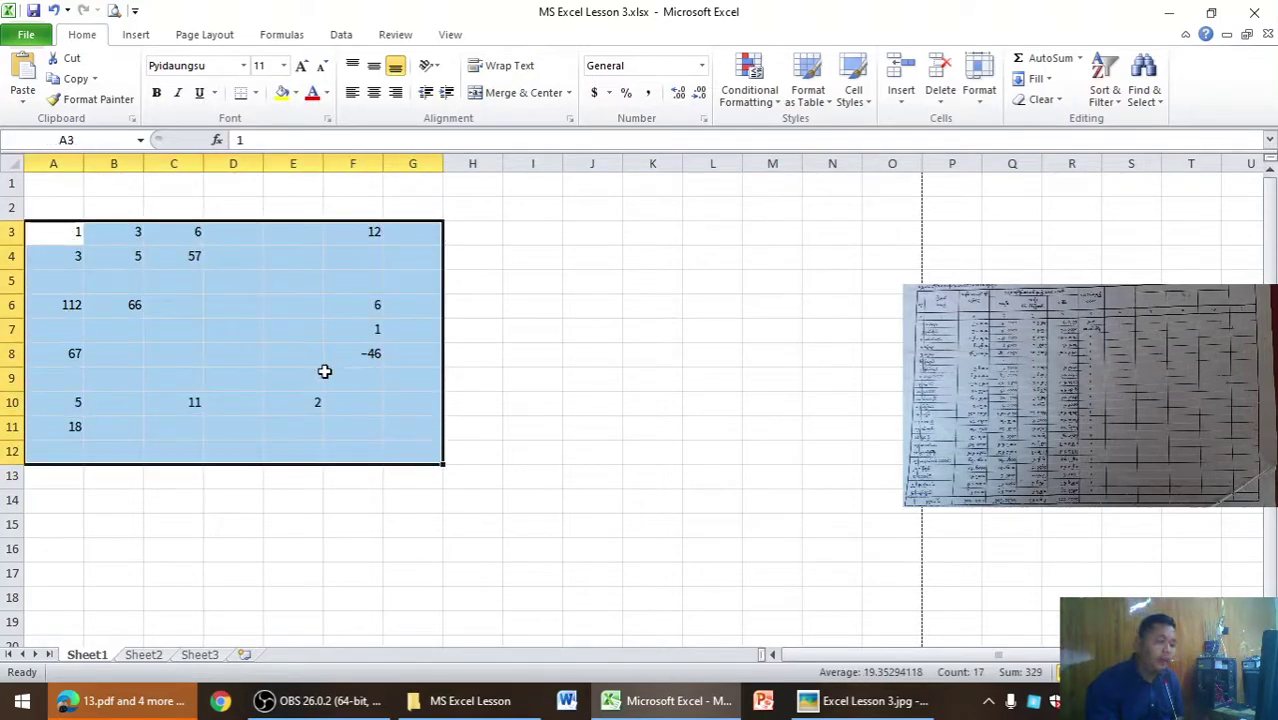
key("Delete")
left_click(546, 332)
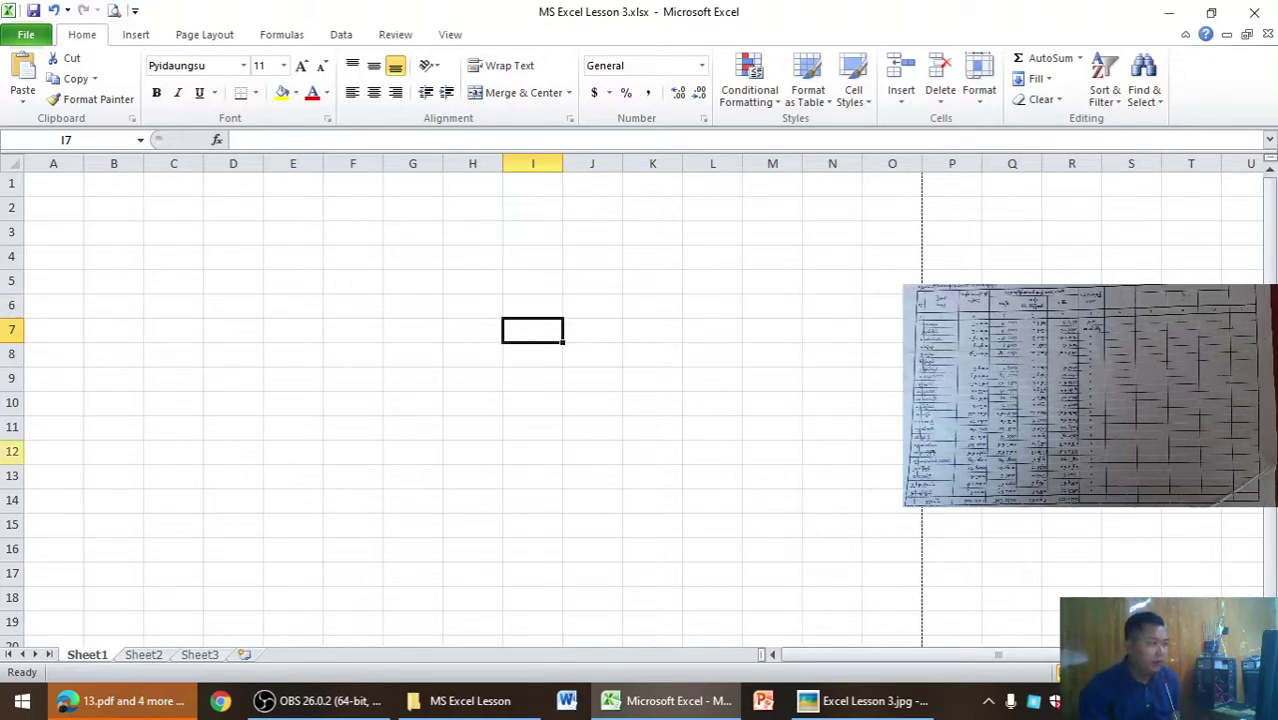
left_click(125, 700)
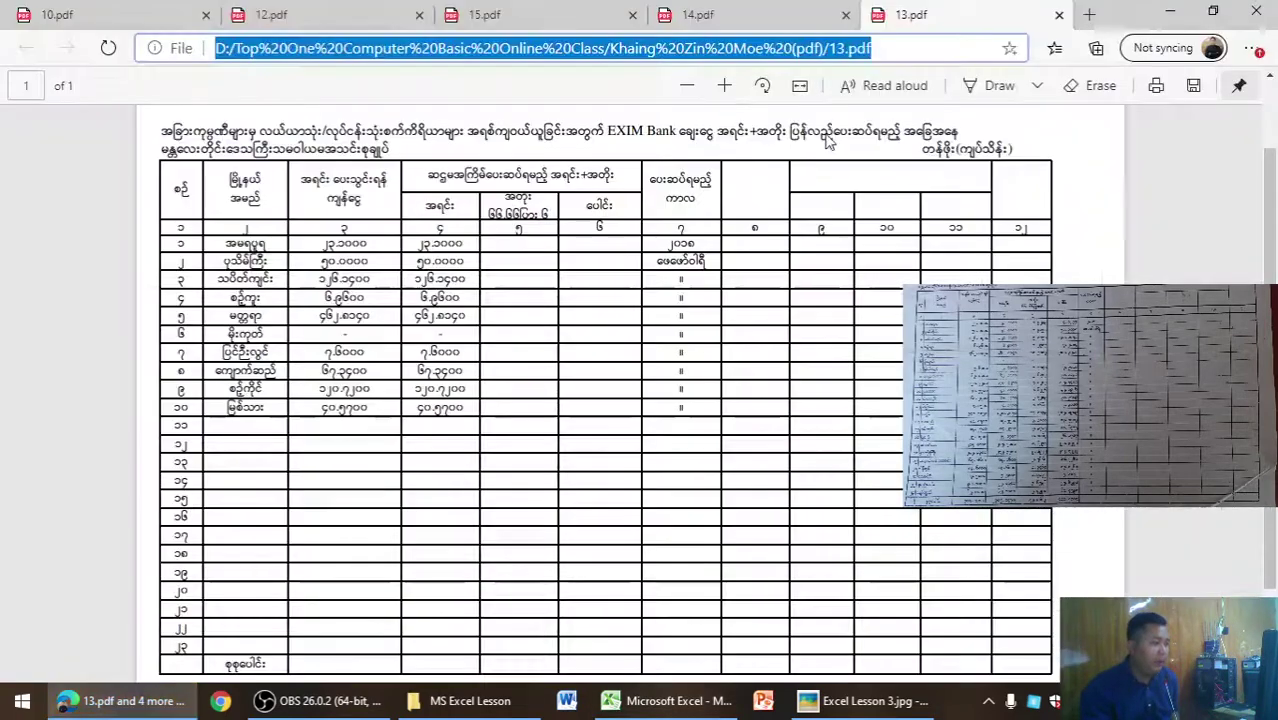
left_click(1170, 10)
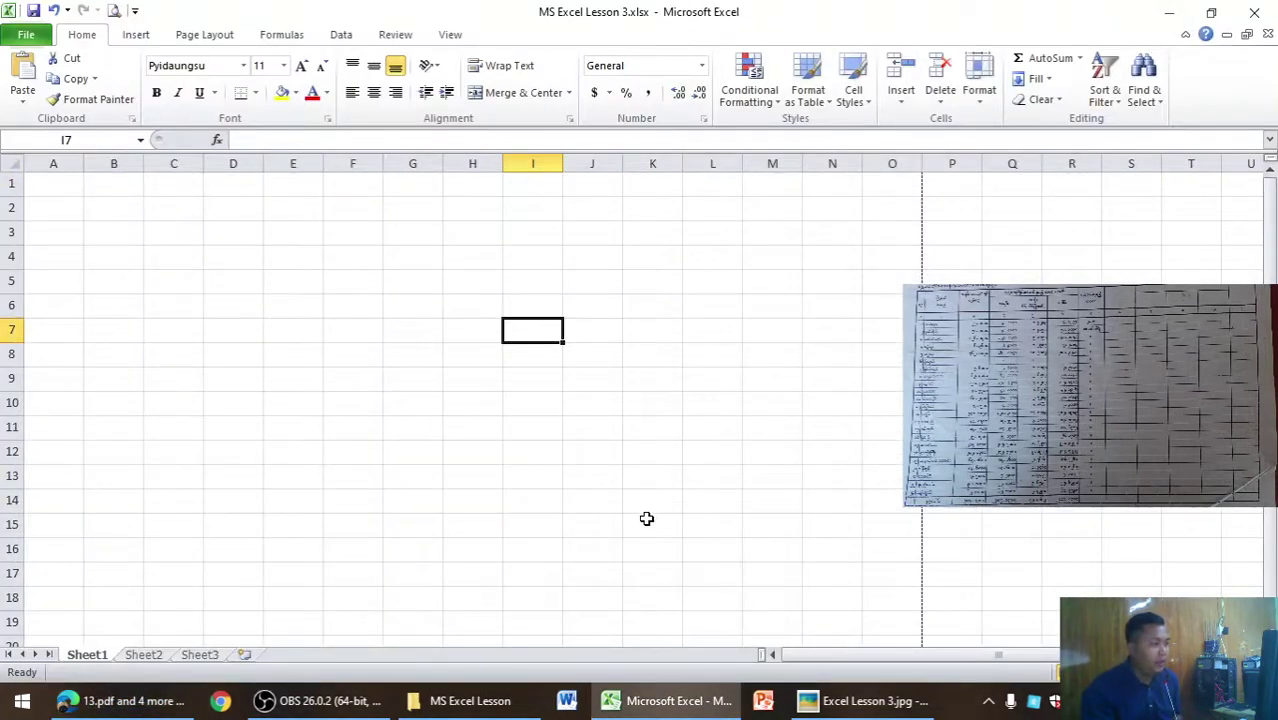
left_click(828, 706)
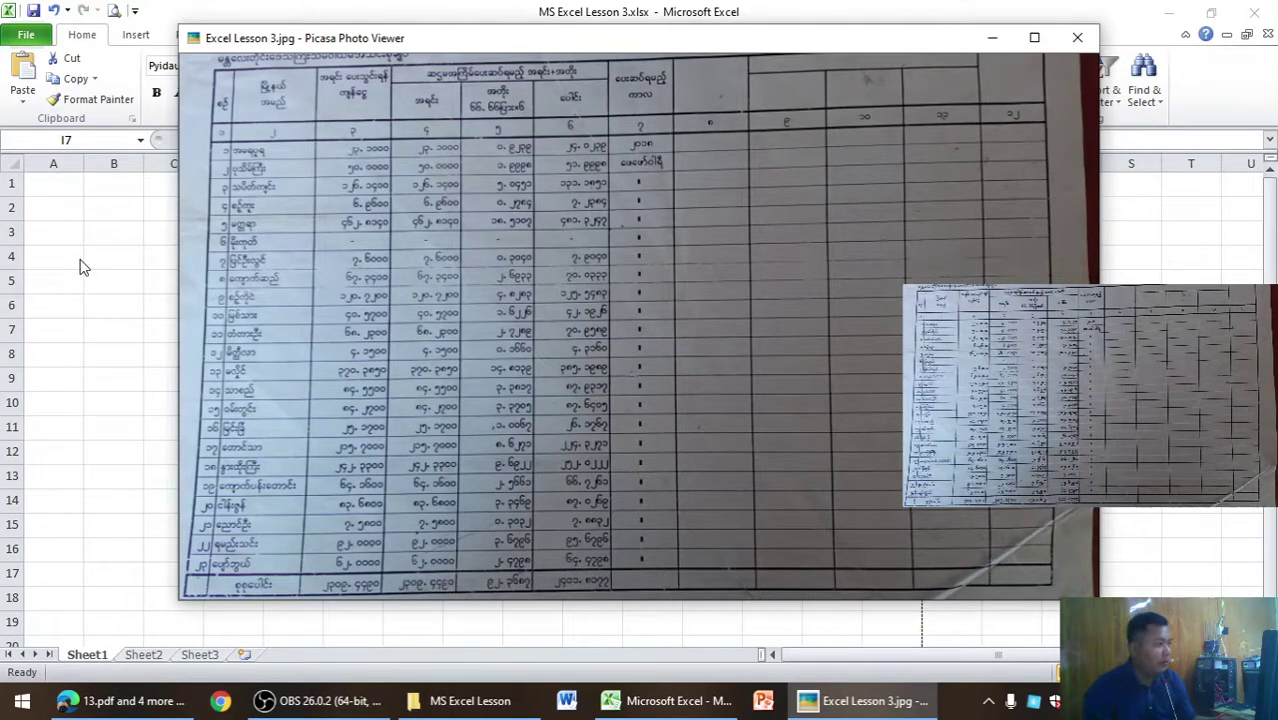
left_click(31, 275)
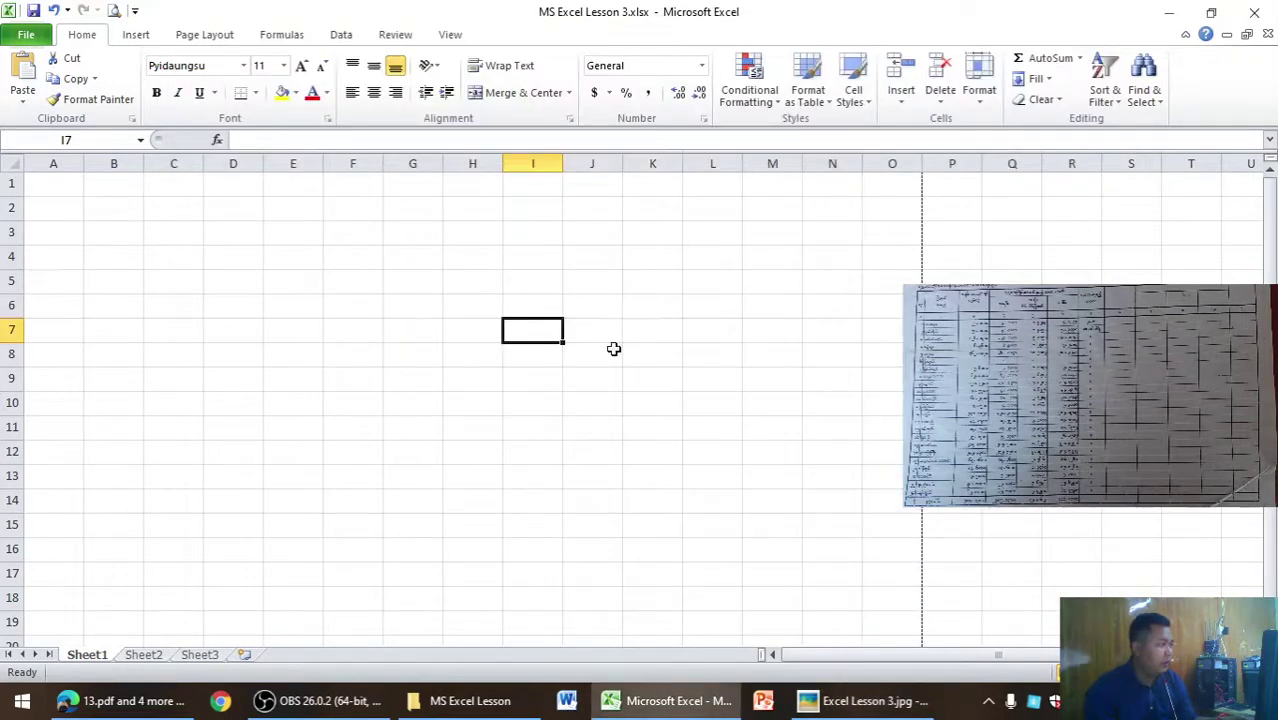
Put an outside border around each of A5:A6, B5:B6 and C5:C6.
left_click_drag(60, 281, 60, 305)
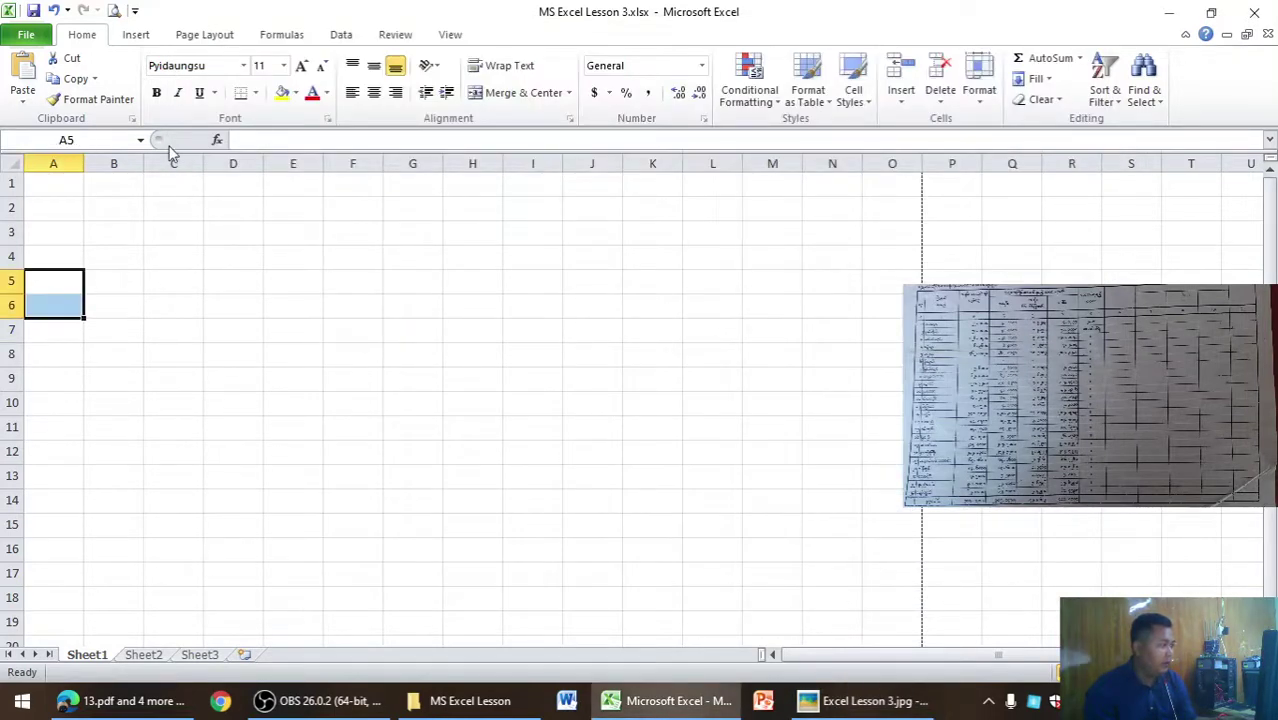
left_click(256, 93)
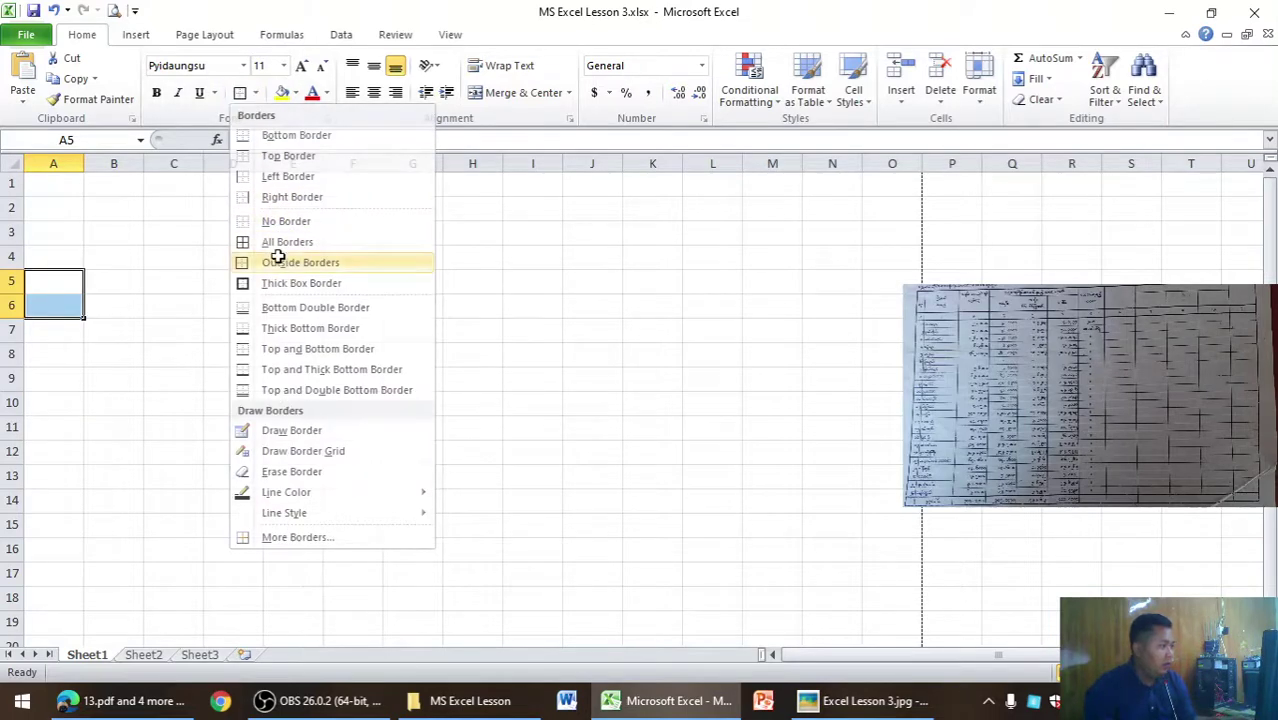
left_click(280, 262)
key("alt+Tab")
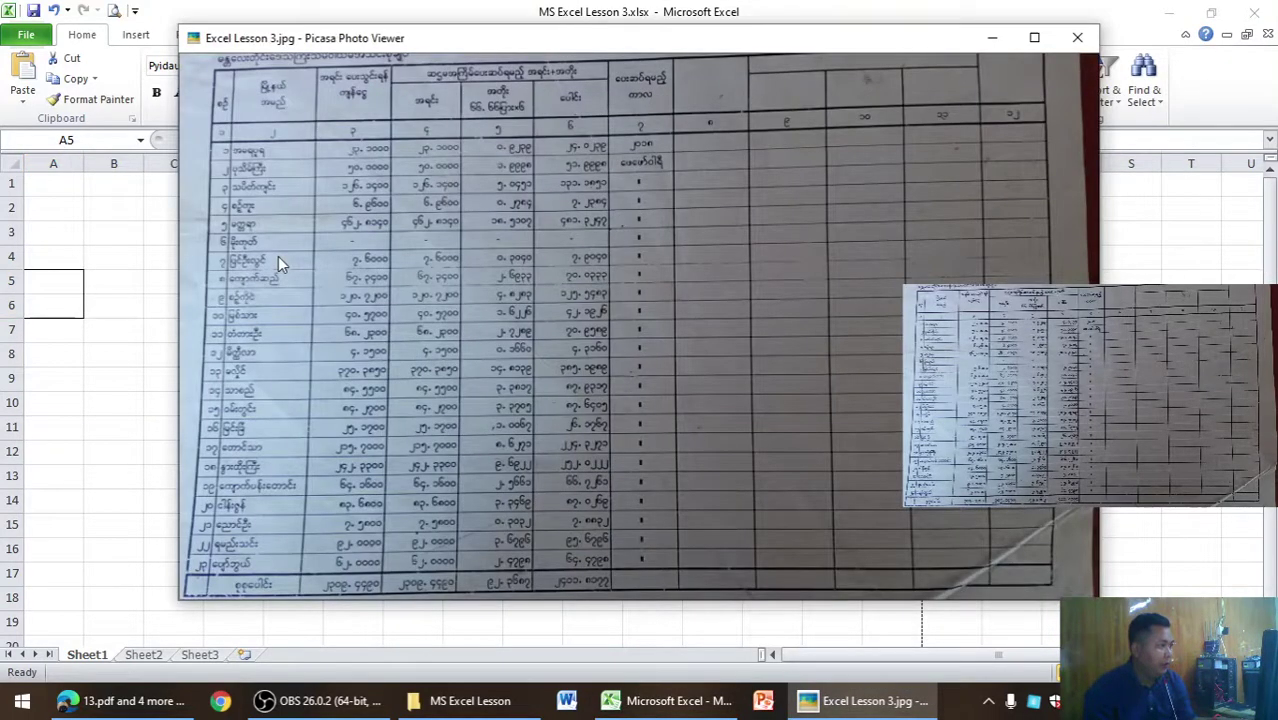
key("alt+Tab")
left_click_drag(104, 286, 108, 306)
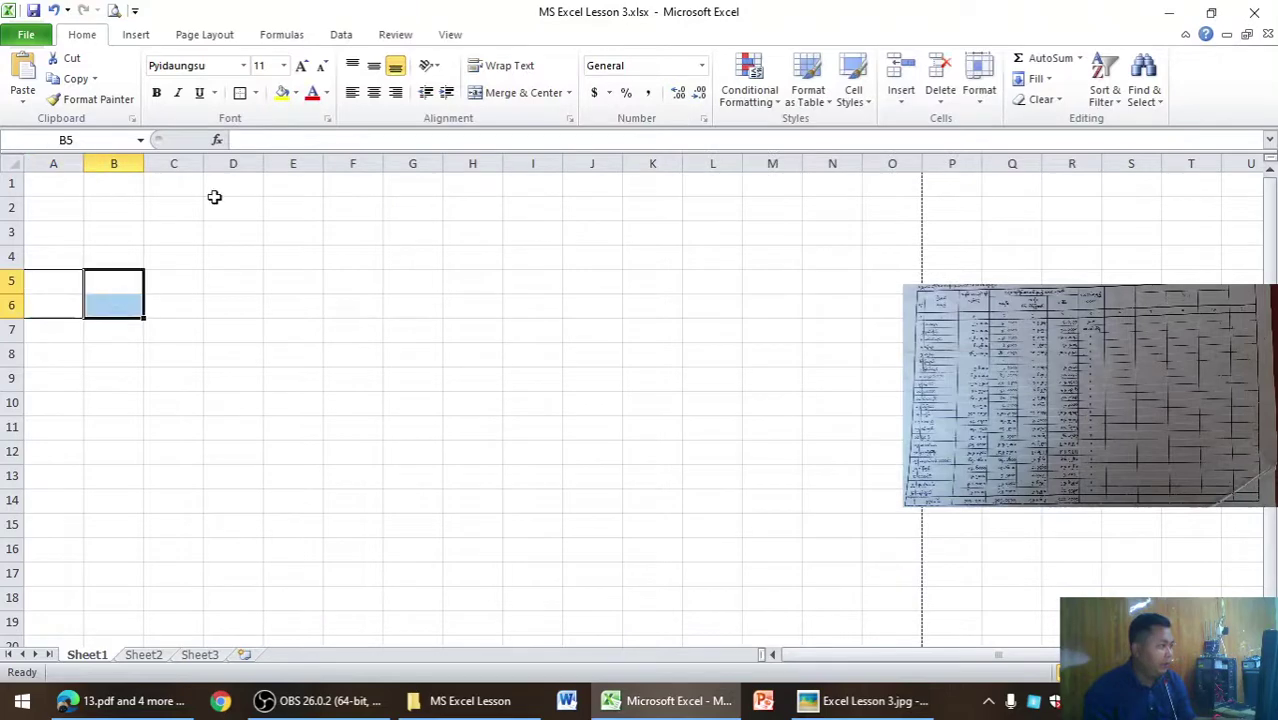
left_click(236, 91)
key("alt+Tab")
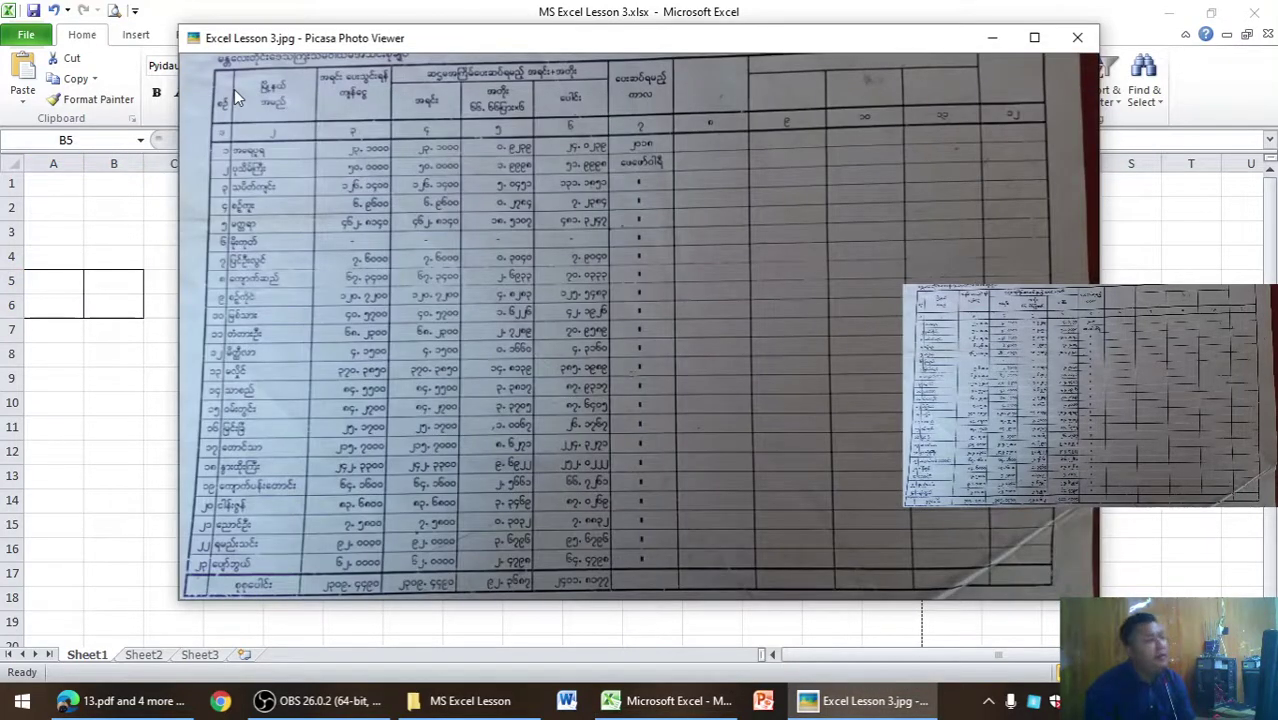
key("alt+Tab")
left_click_drag(180, 282, 180, 300)
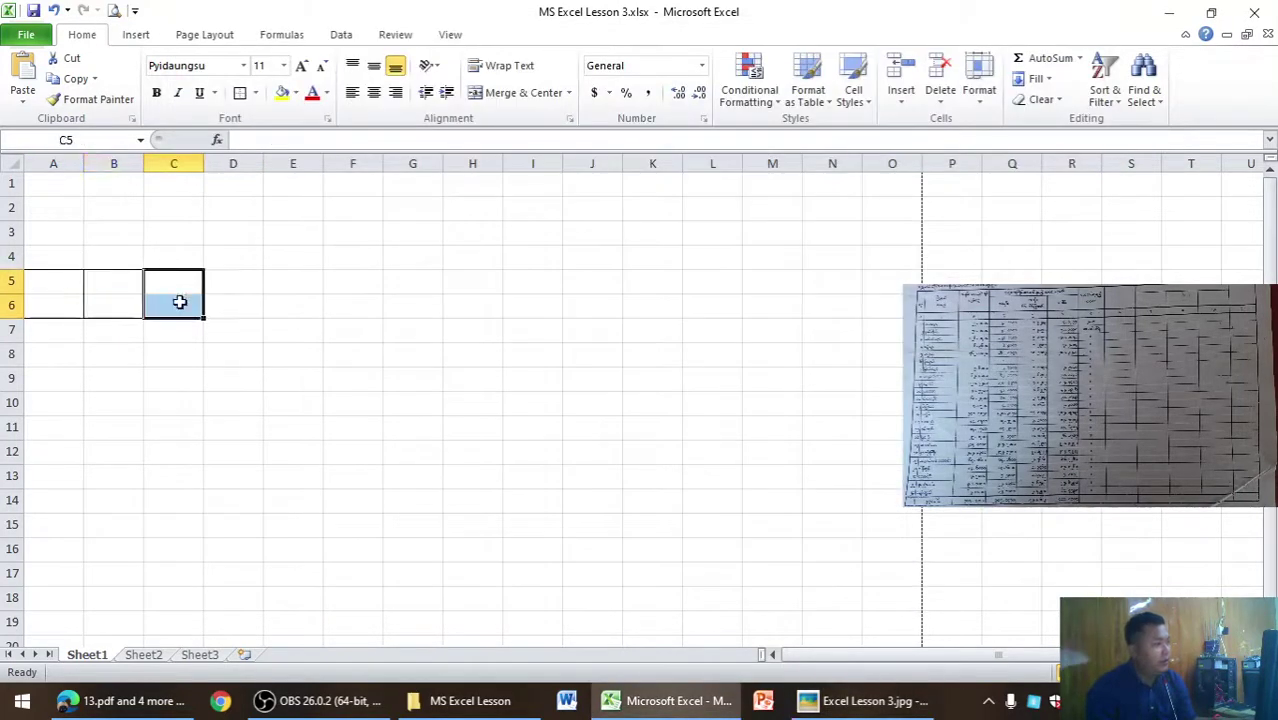
left_click(238, 93)
key("alt+Tab")
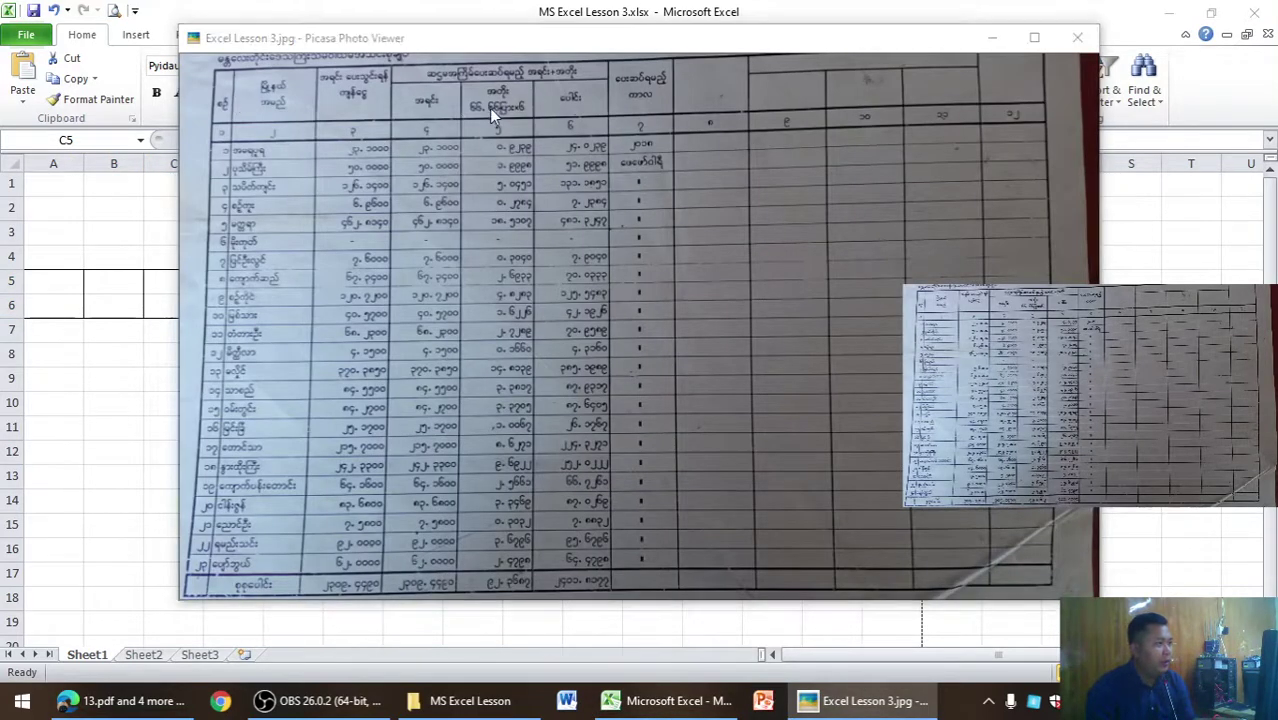
key("alt+Tab")
Outline D5:F5 as one box and give D6:F6 all borders.
mouse_move(245, 278)
left_mouse_down()
mouse_move(386, 278)
mouse_move(365, 278)
left_mouse_up()
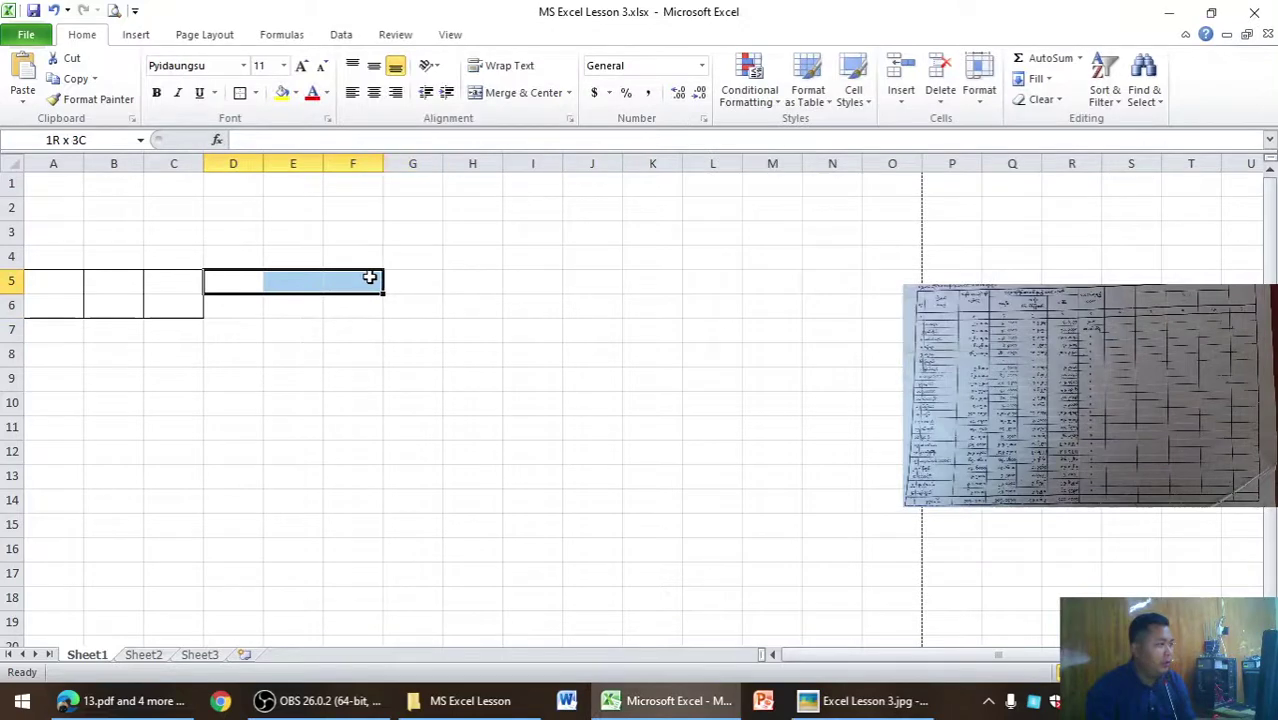
left_click(240, 93)
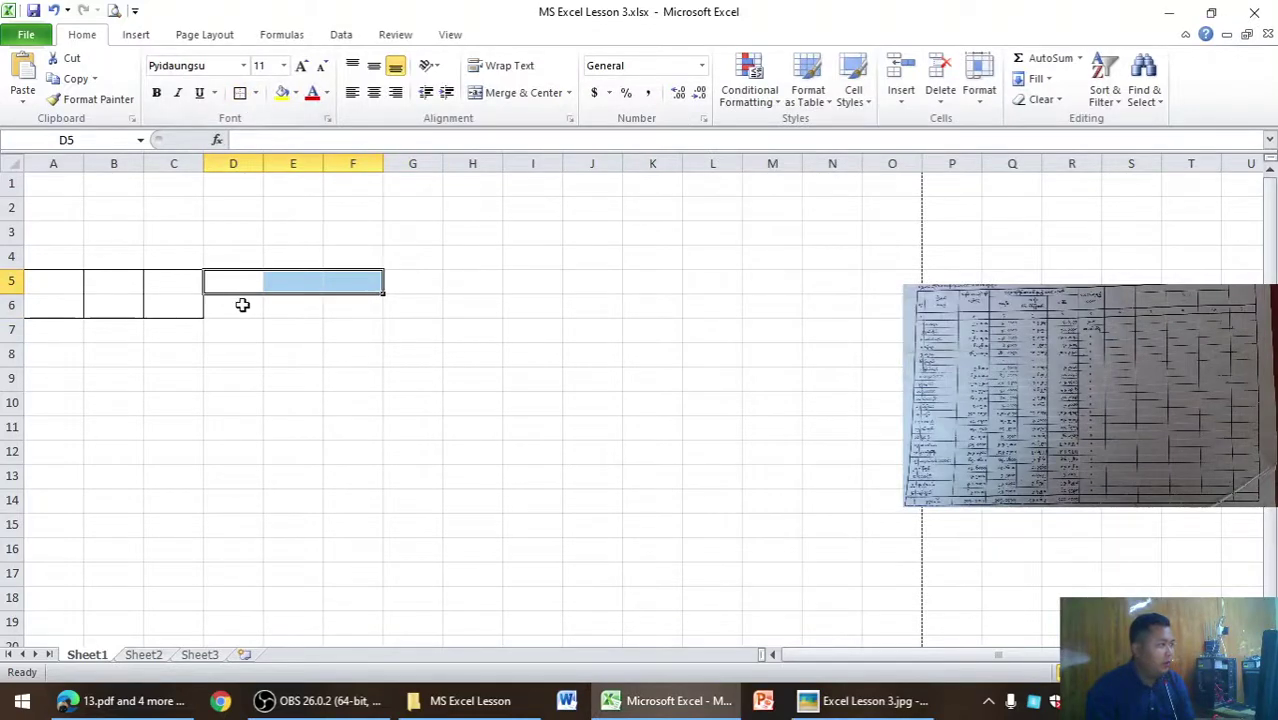
left_click(242, 305)
left_click_drag(245, 305, 362, 305)
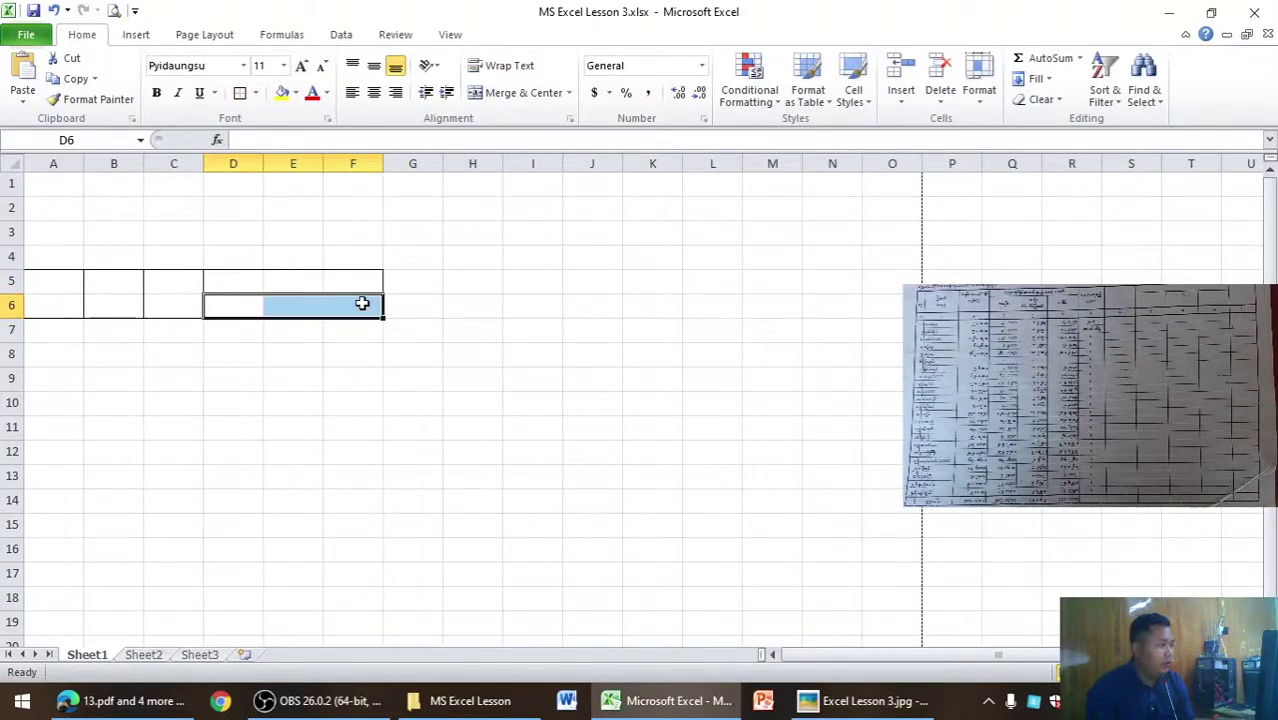
left_click(254, 93)
left_click(245, 240)
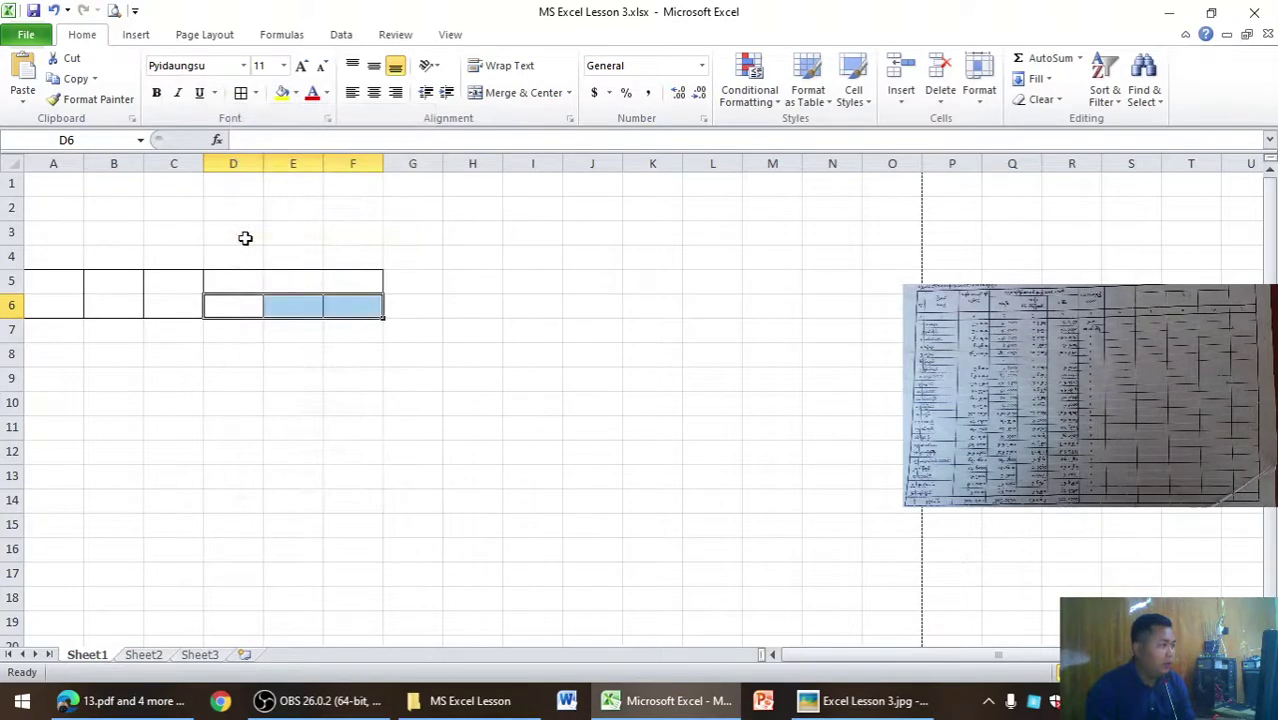
key("alt+Tab")
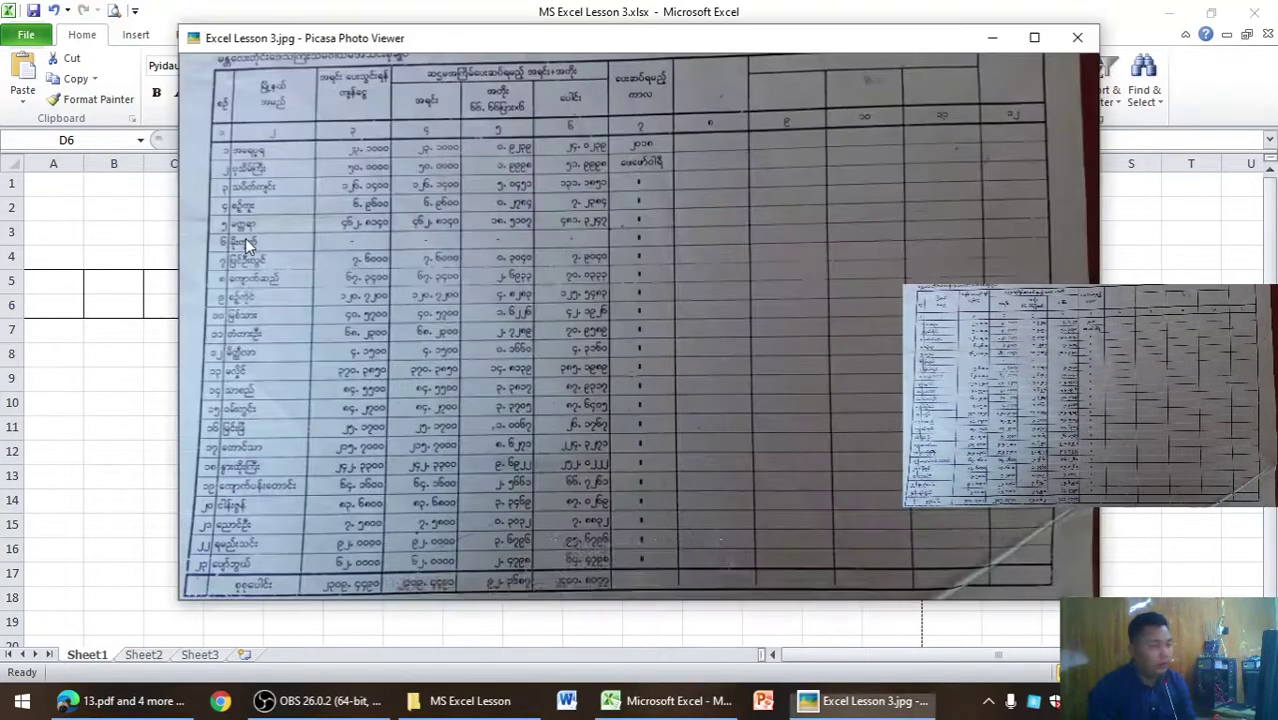
key("alt+Tab")
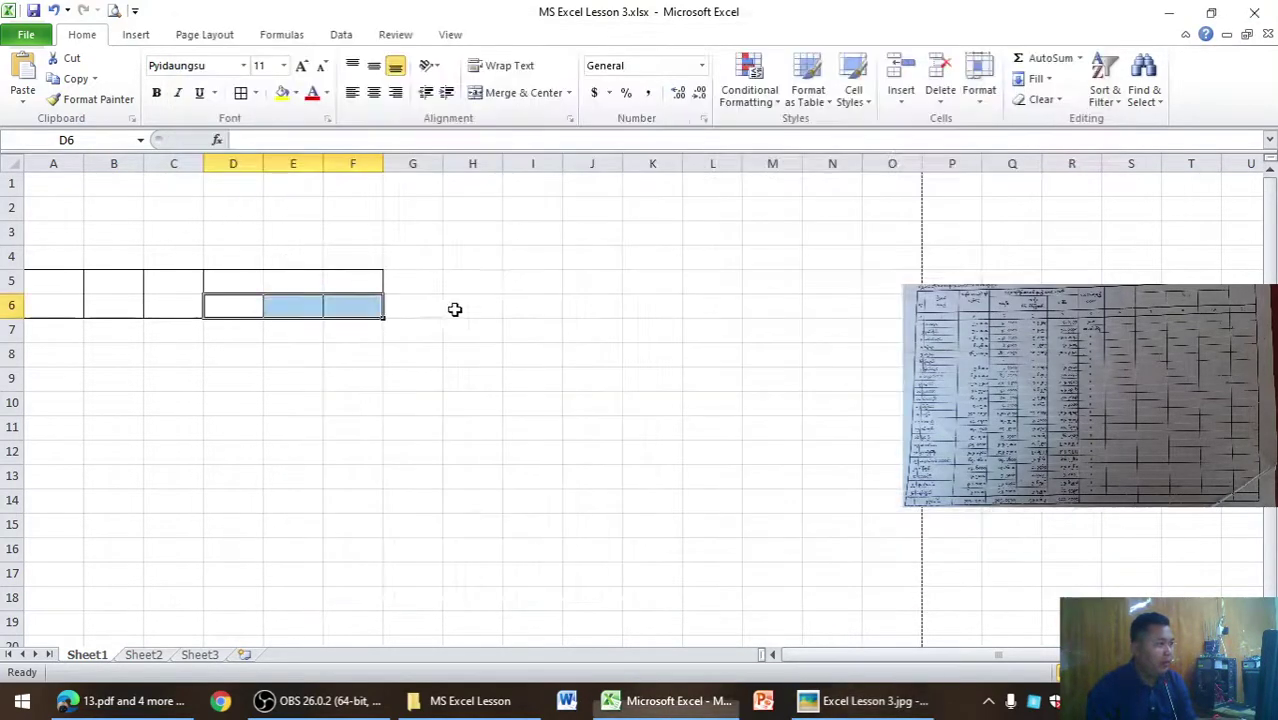
Outline G5:G6 as one box and select H5:H6.
left_click_drag(434, 277, 434, 305)
left_click(255, 92)
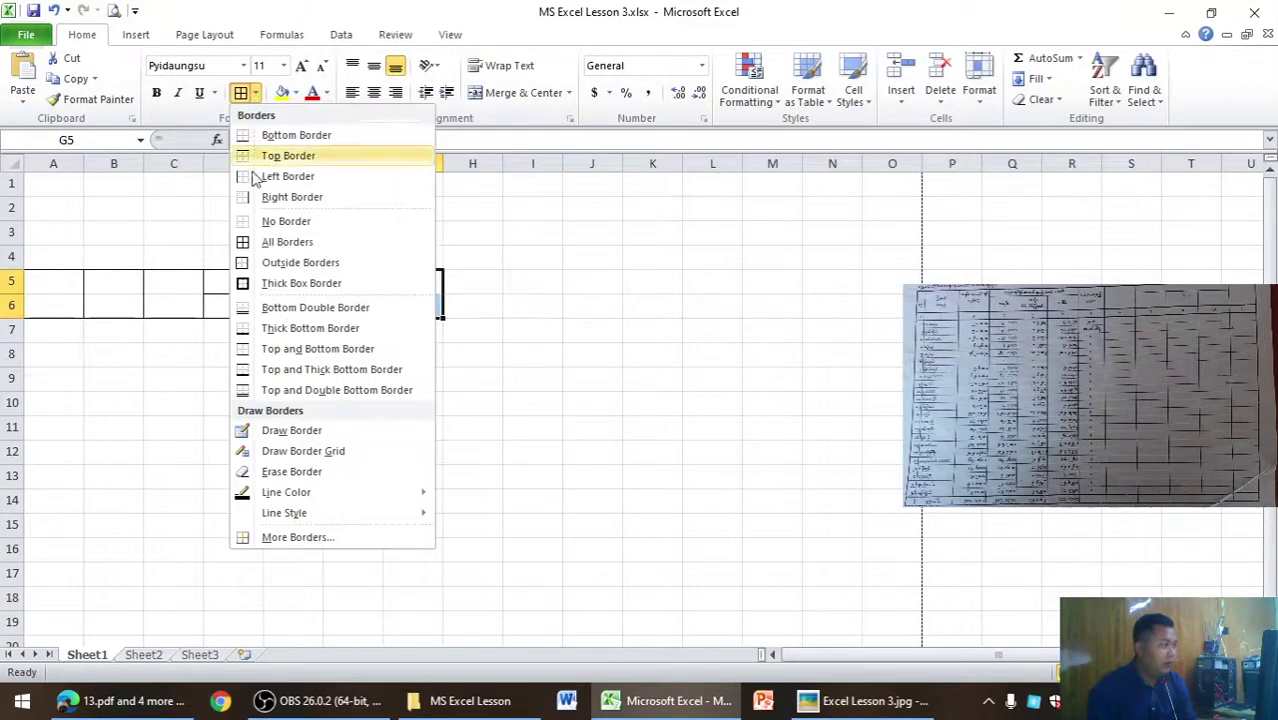
left_click(268, 263)
key("alt+Tab")
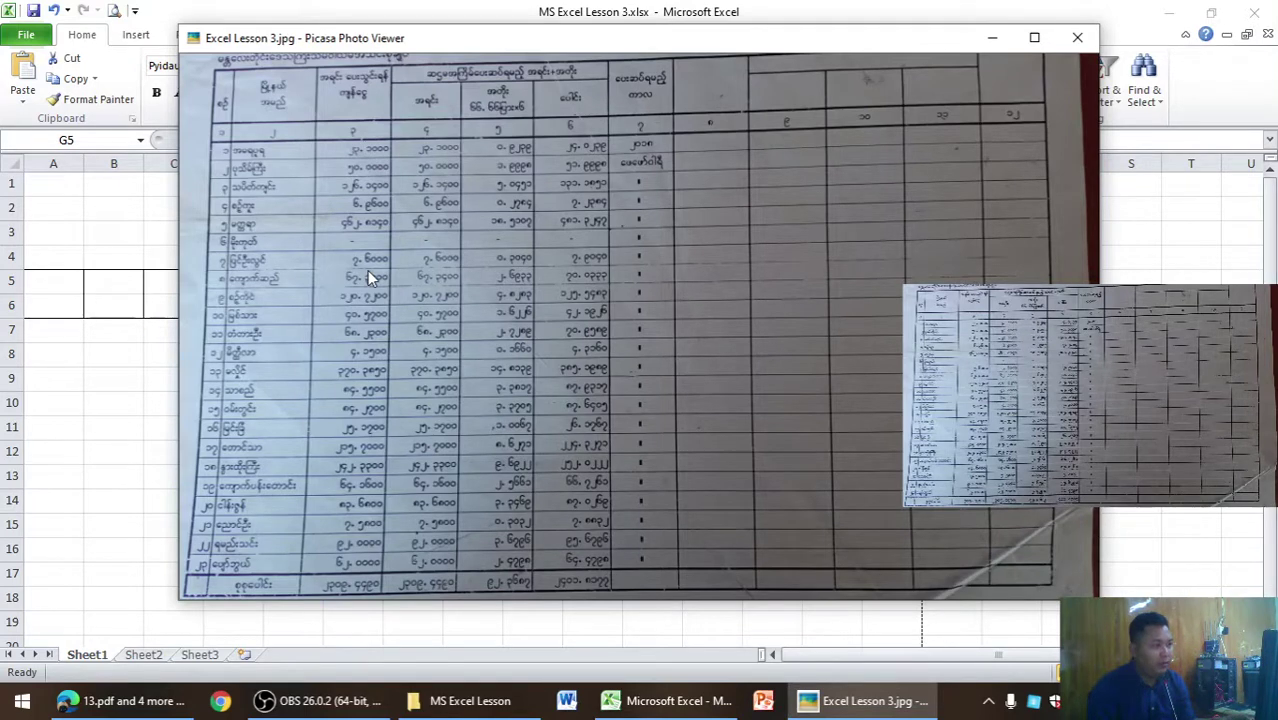
key("alt+Tab")
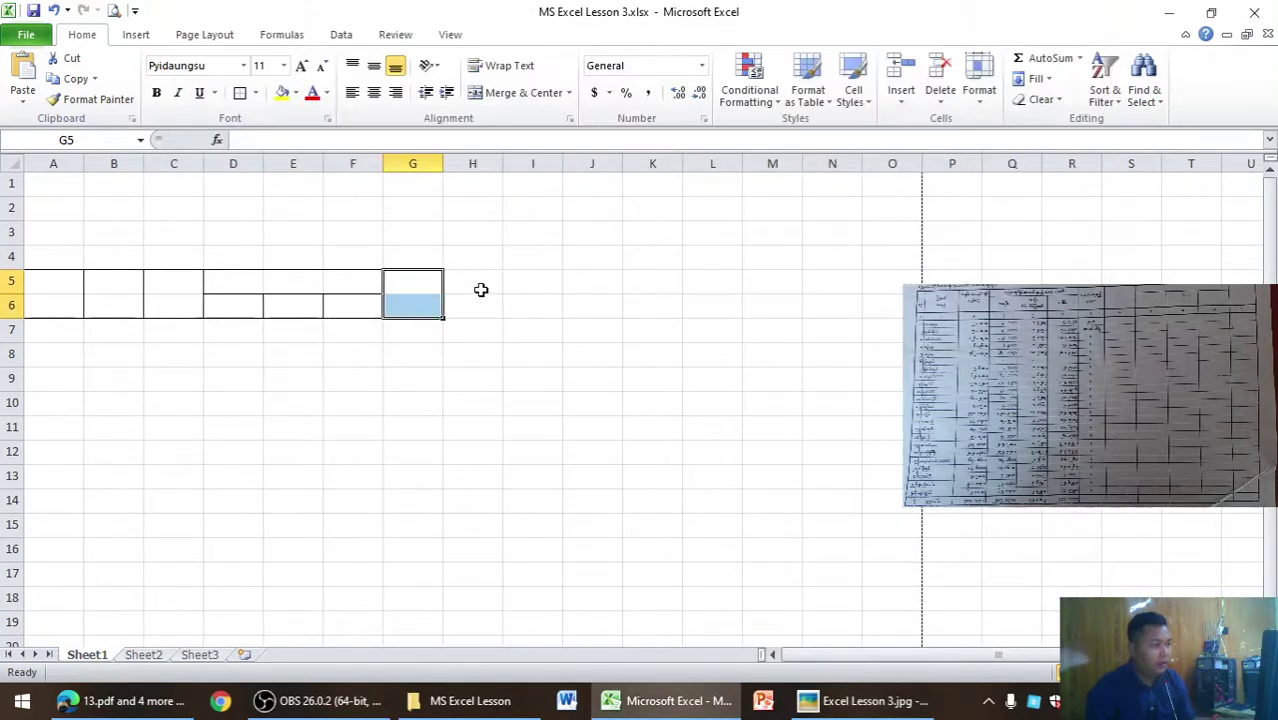
left_click(481, 299)
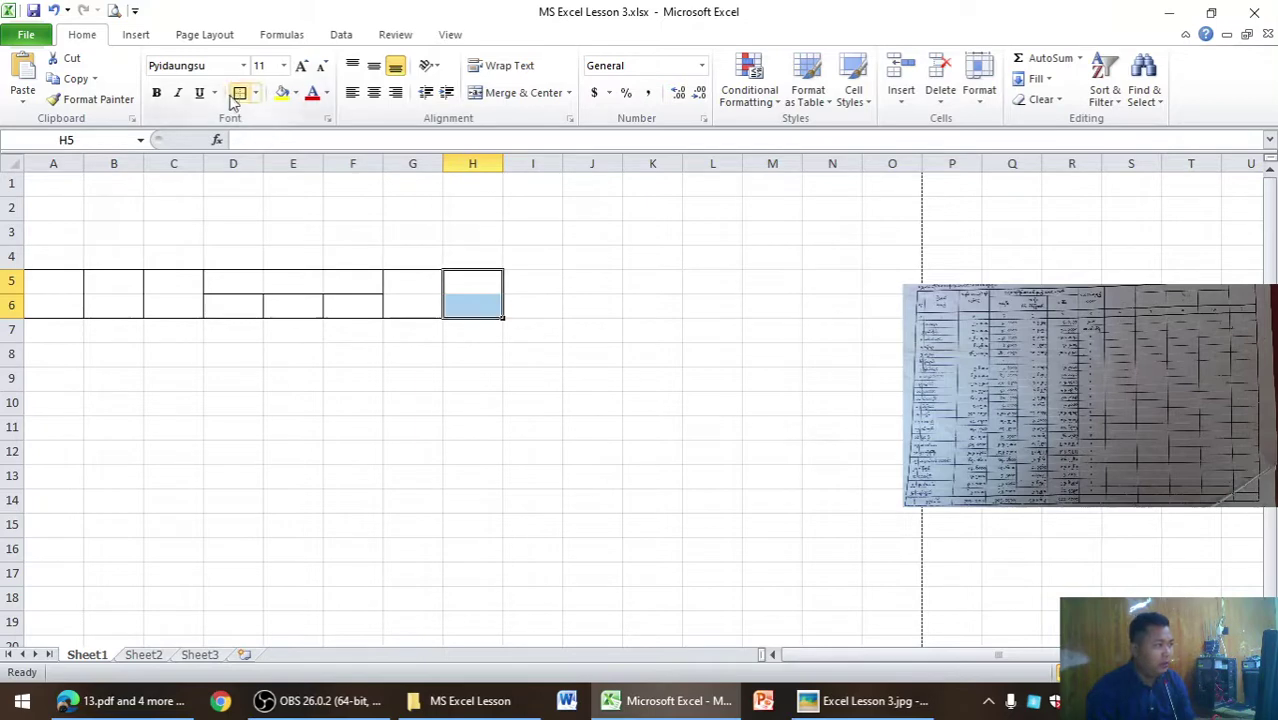
key("alt+Tab")
key("alt+Tab")
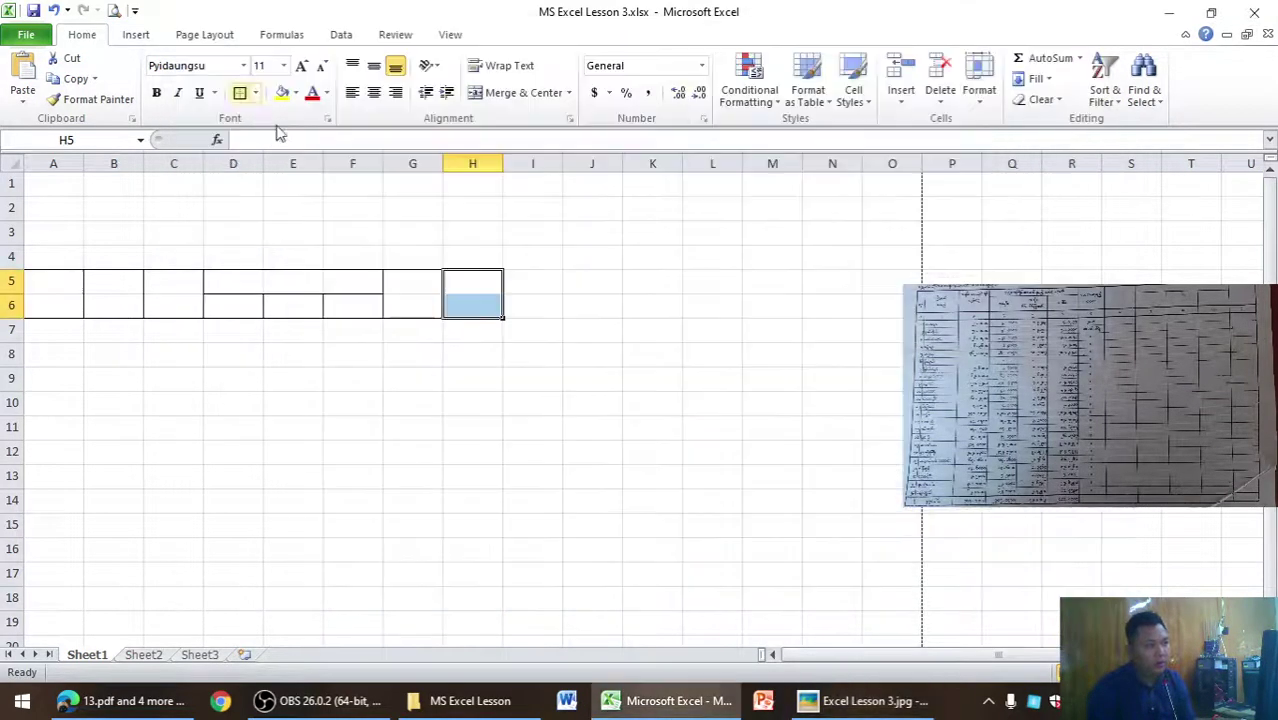
Outline I5:K5 as one box and give I6:K6 all borders.
left_click_drag(542, 280, 636, 284)
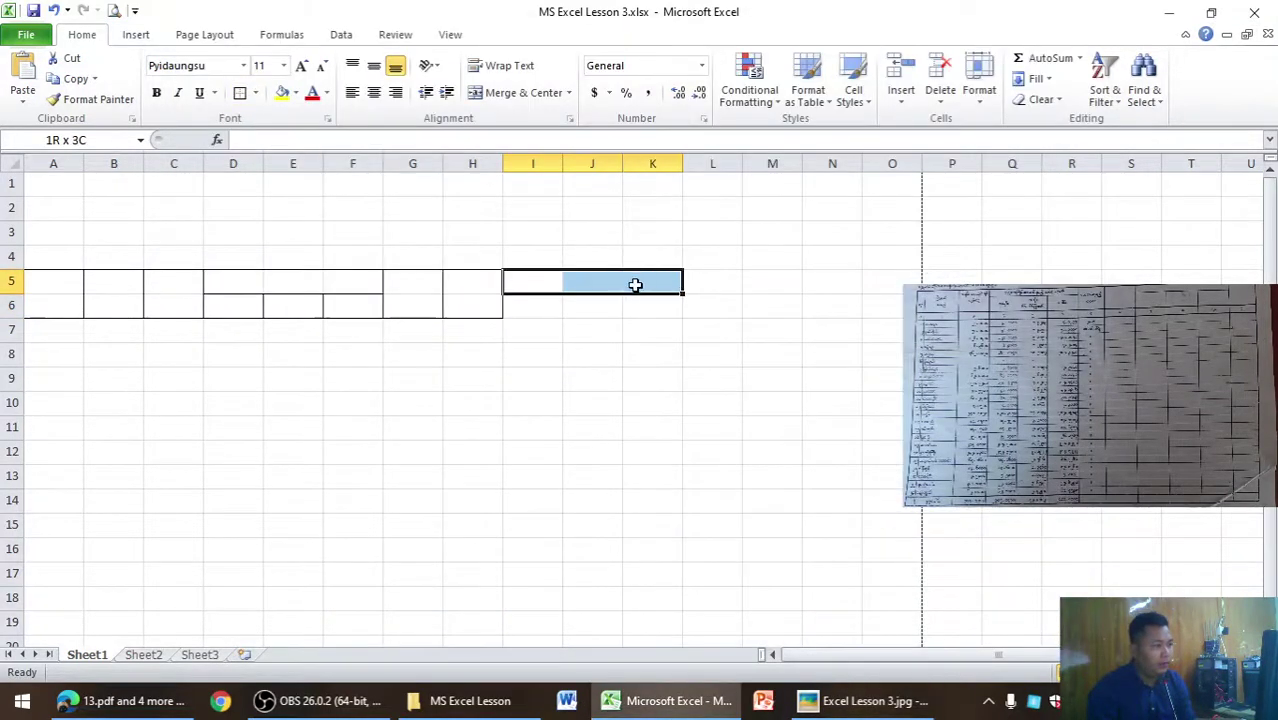
left_click(250, 92)
left_click_drag(551, 310, 628, 306)
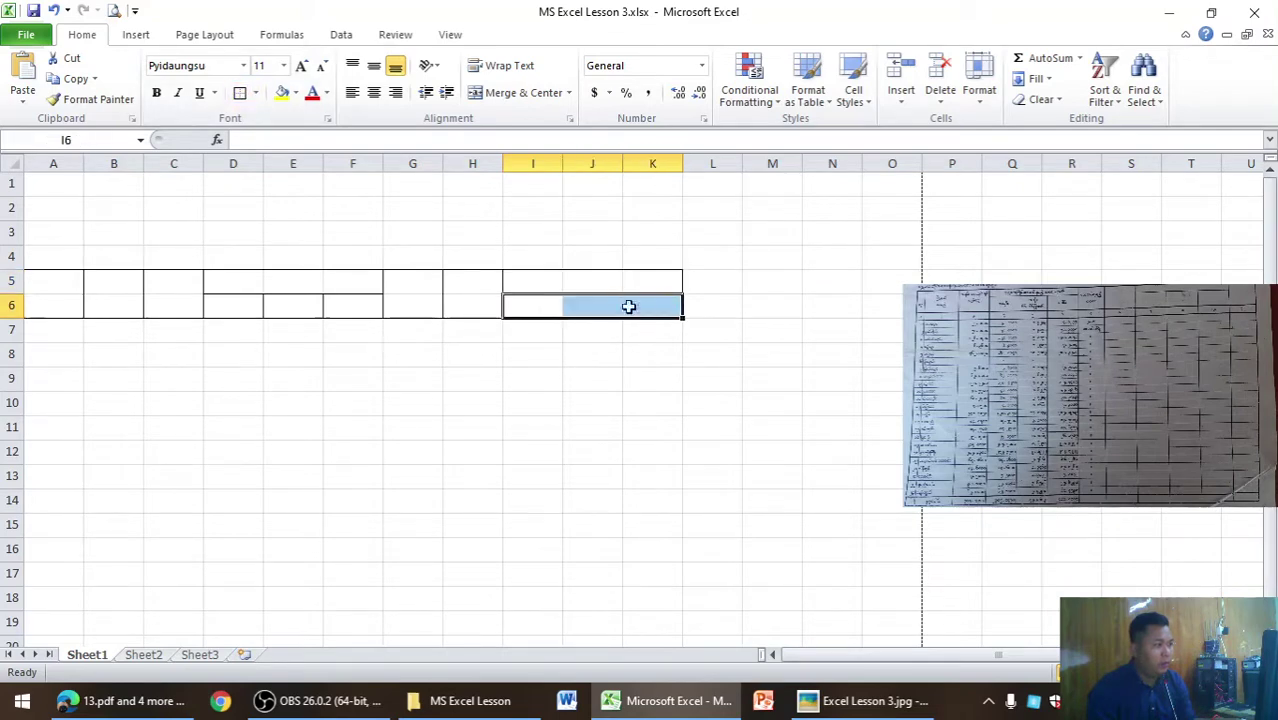
left_click(255, 93)
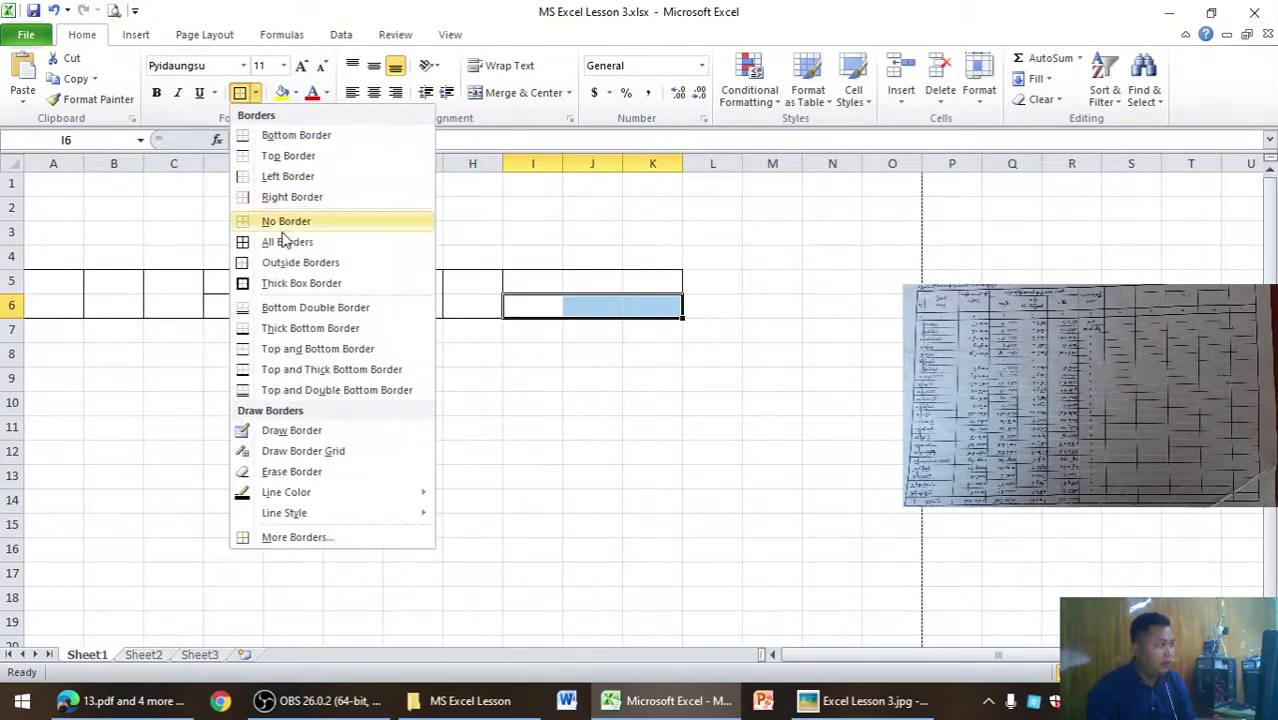
left_click(283, 243)
key("alt+Tab")
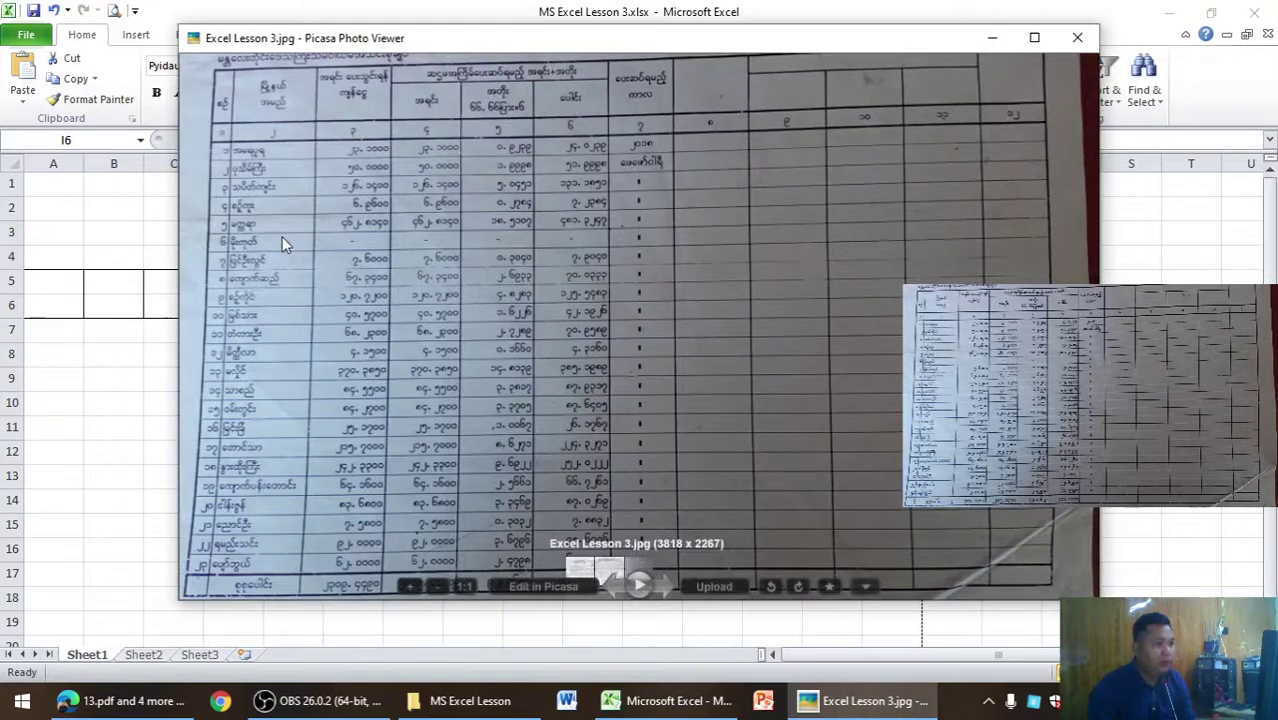
key("alt+Tab")
Give L5:L6 a single outside border, replacing the first borders applied.
left_click_drag(731, 286, 730, 302)
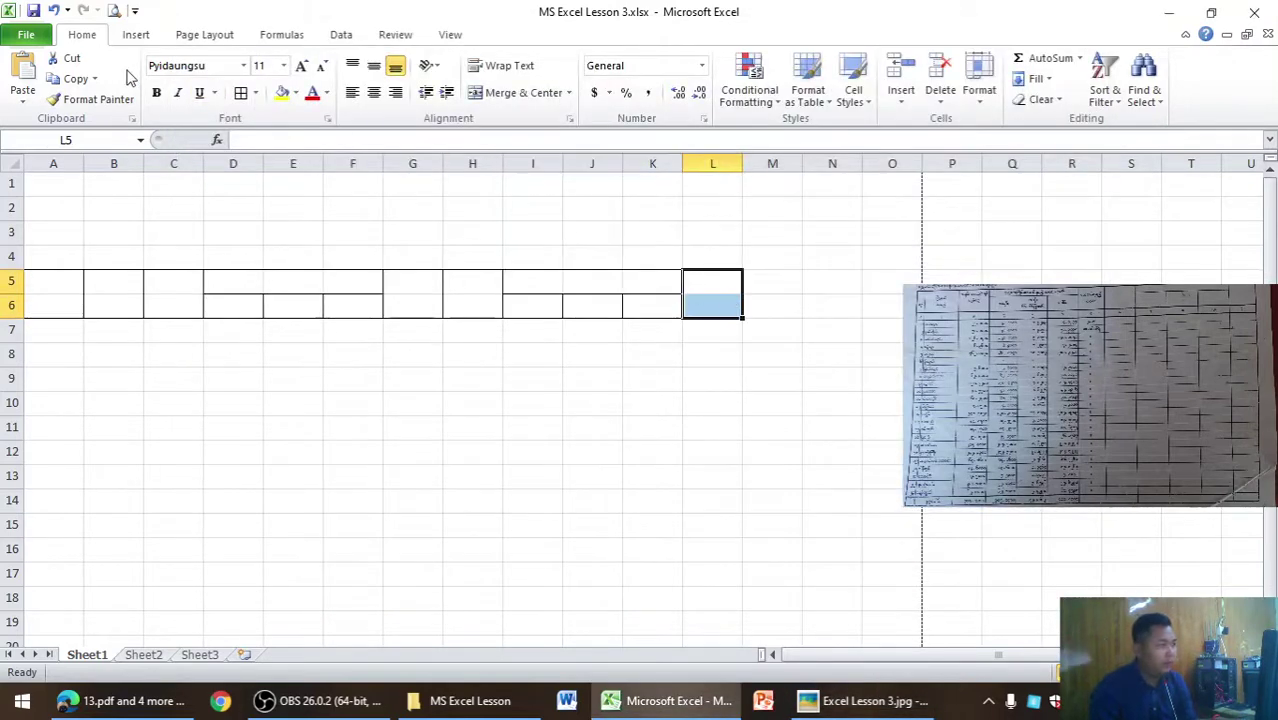
left_click(252, 93)
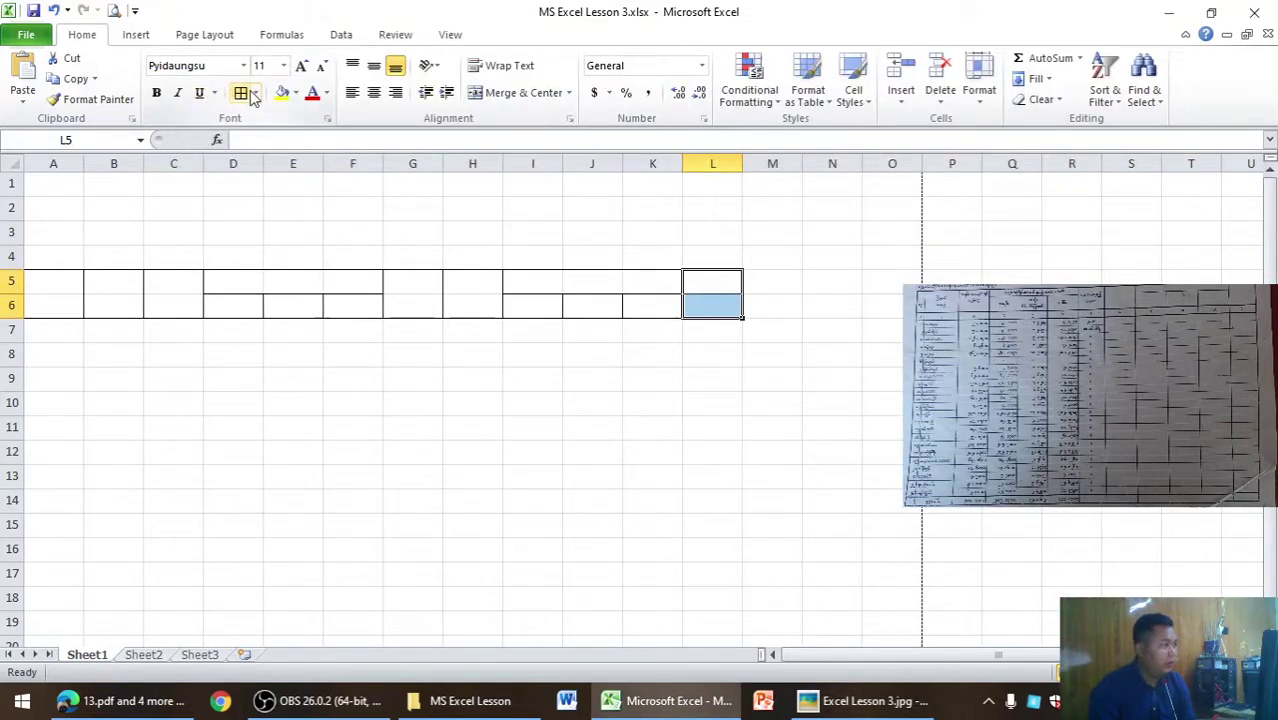
left_click(256, 93)
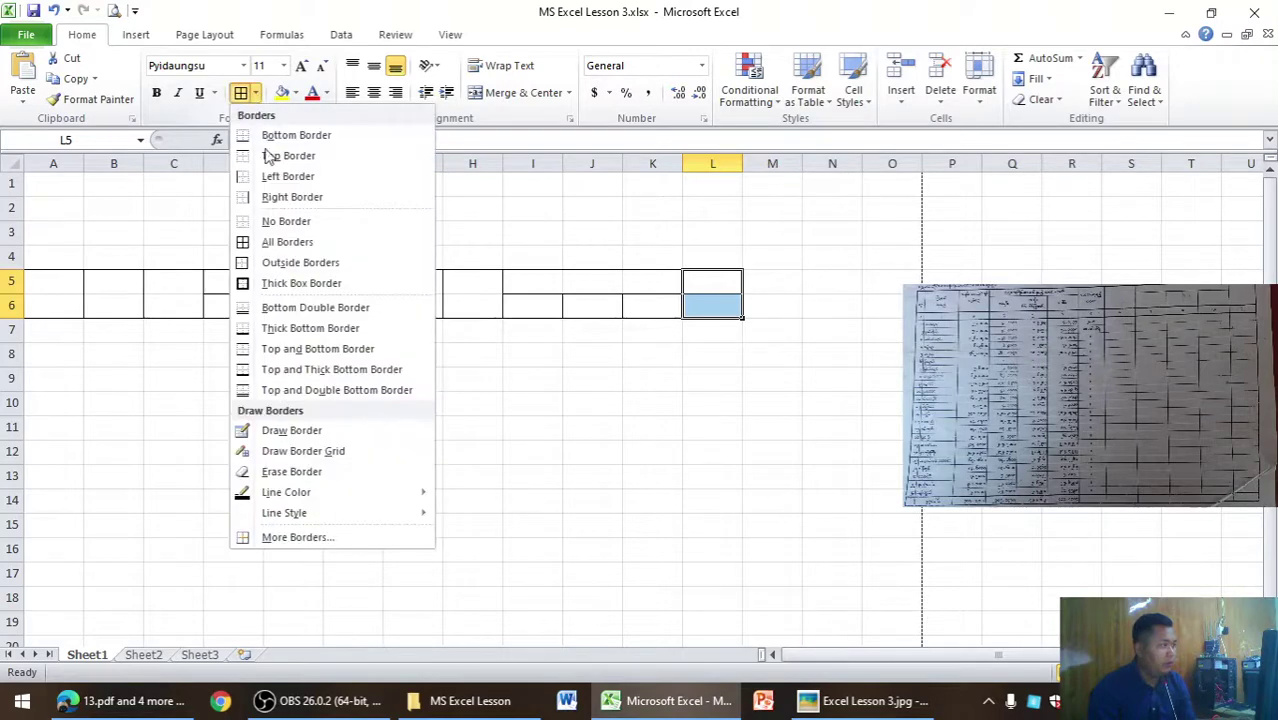
left_click(274, 221)
left_click(256, 93)
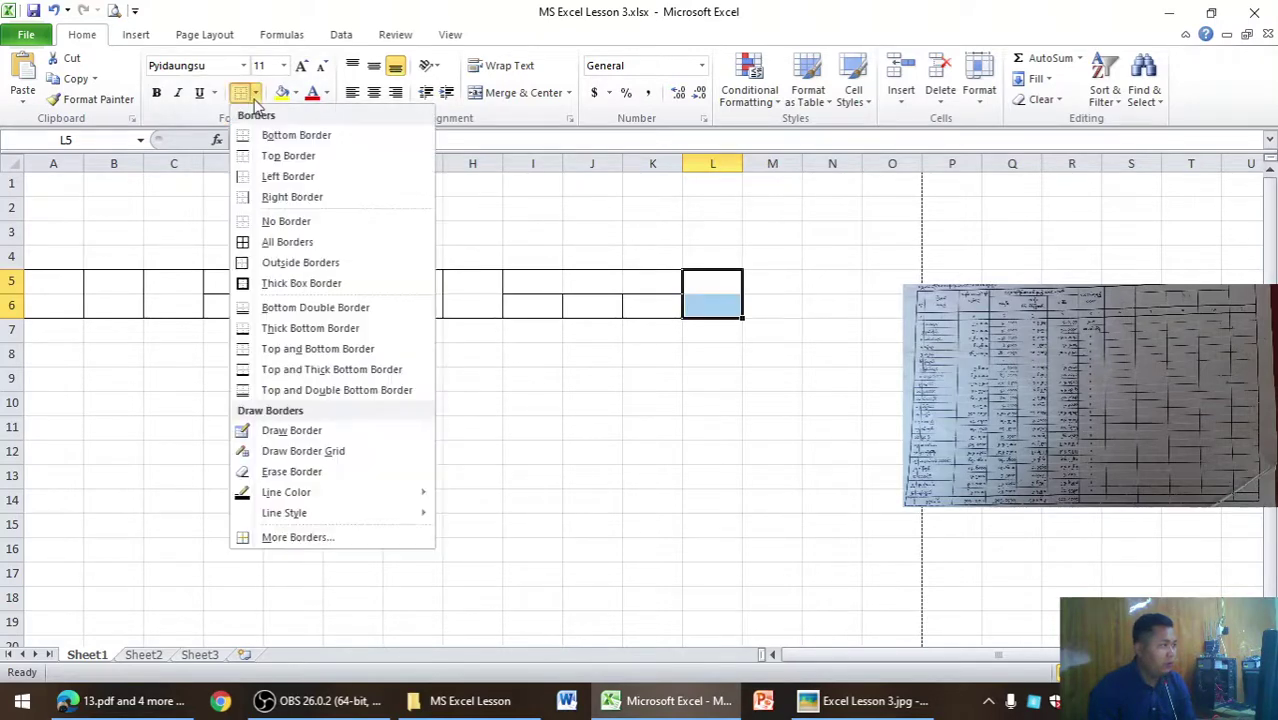
left_click(270, 262)
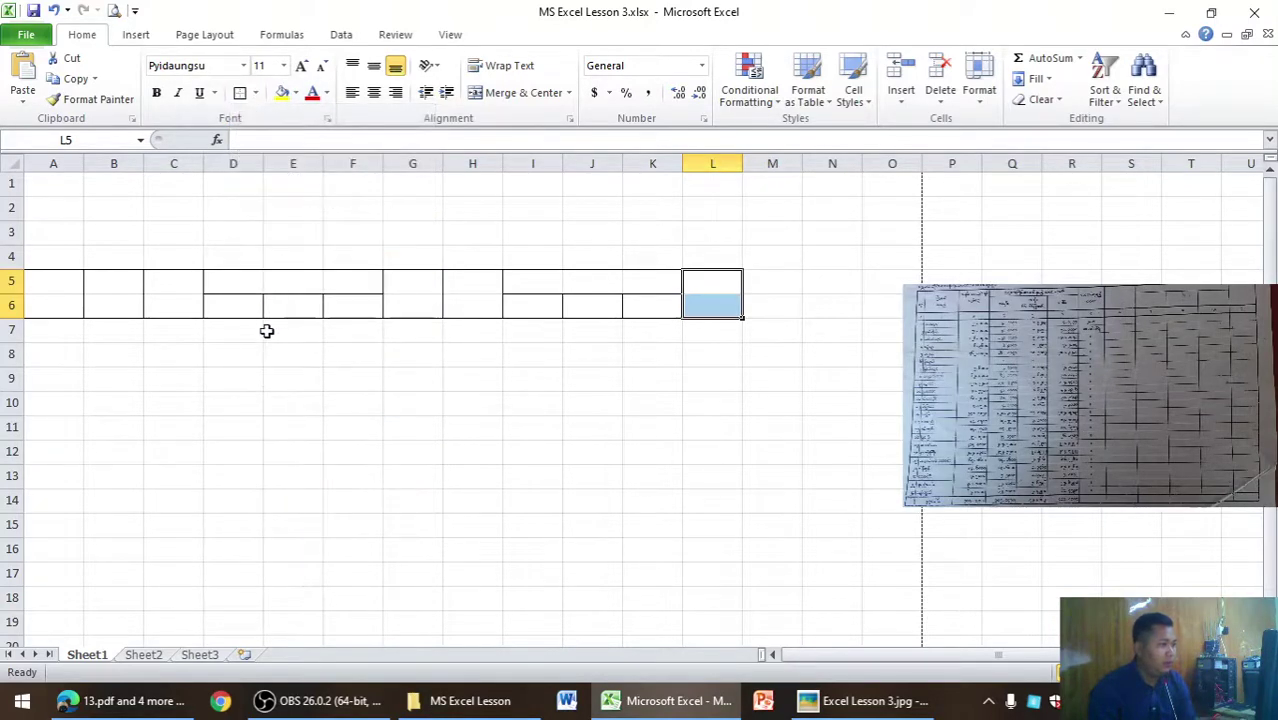
key("alt+Tab")
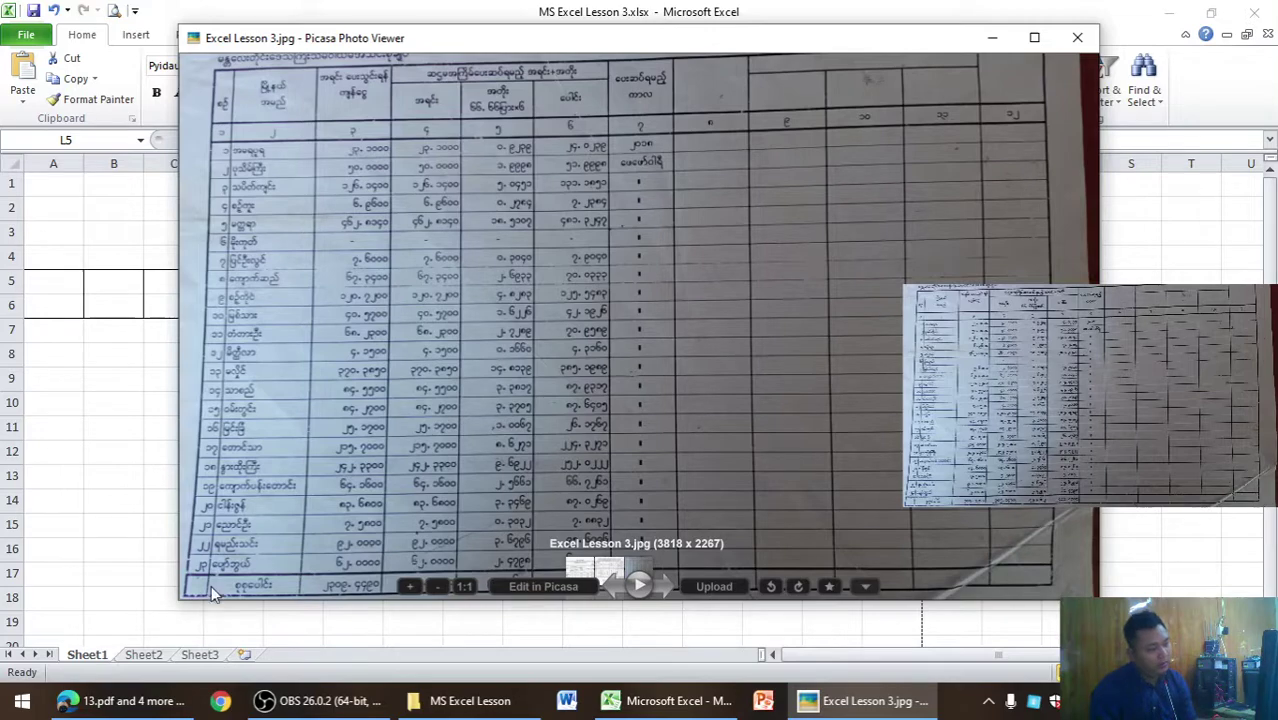
key("alt+Tab")
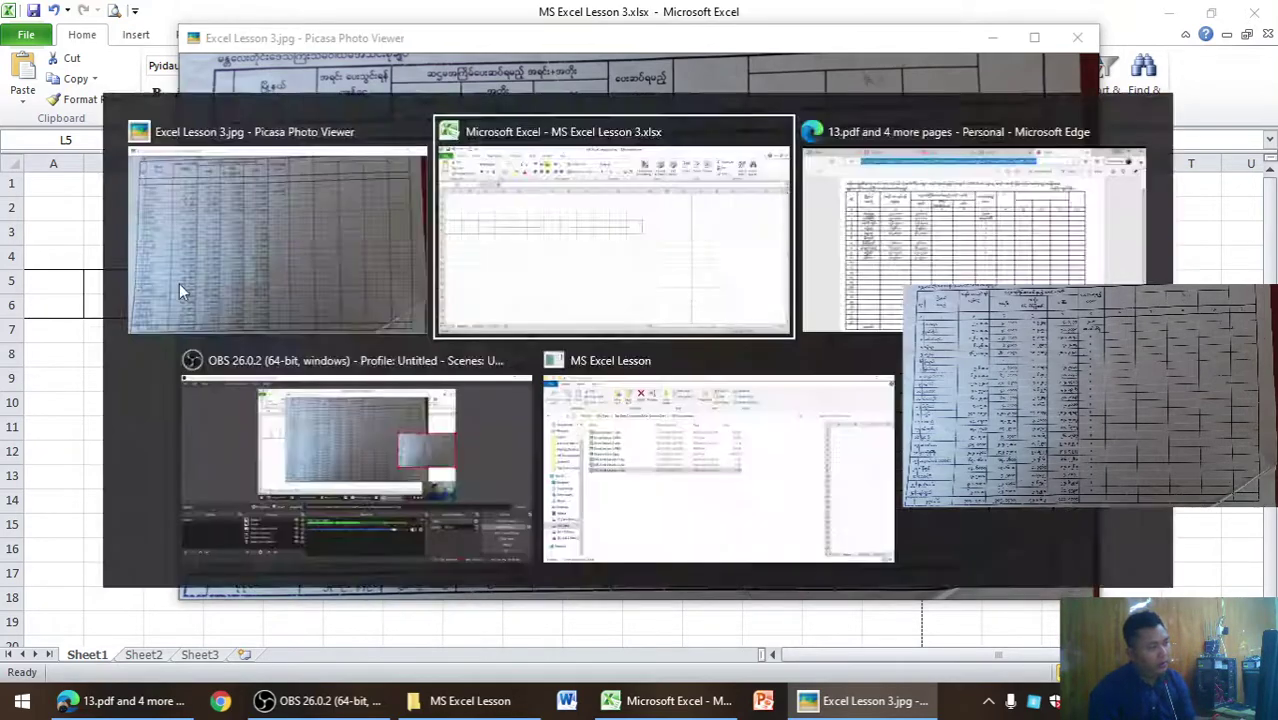
Apply All Borders to the table body A7:L19 and compare with the ledger photo.
left_click_drag(45, 331, 60, 488)
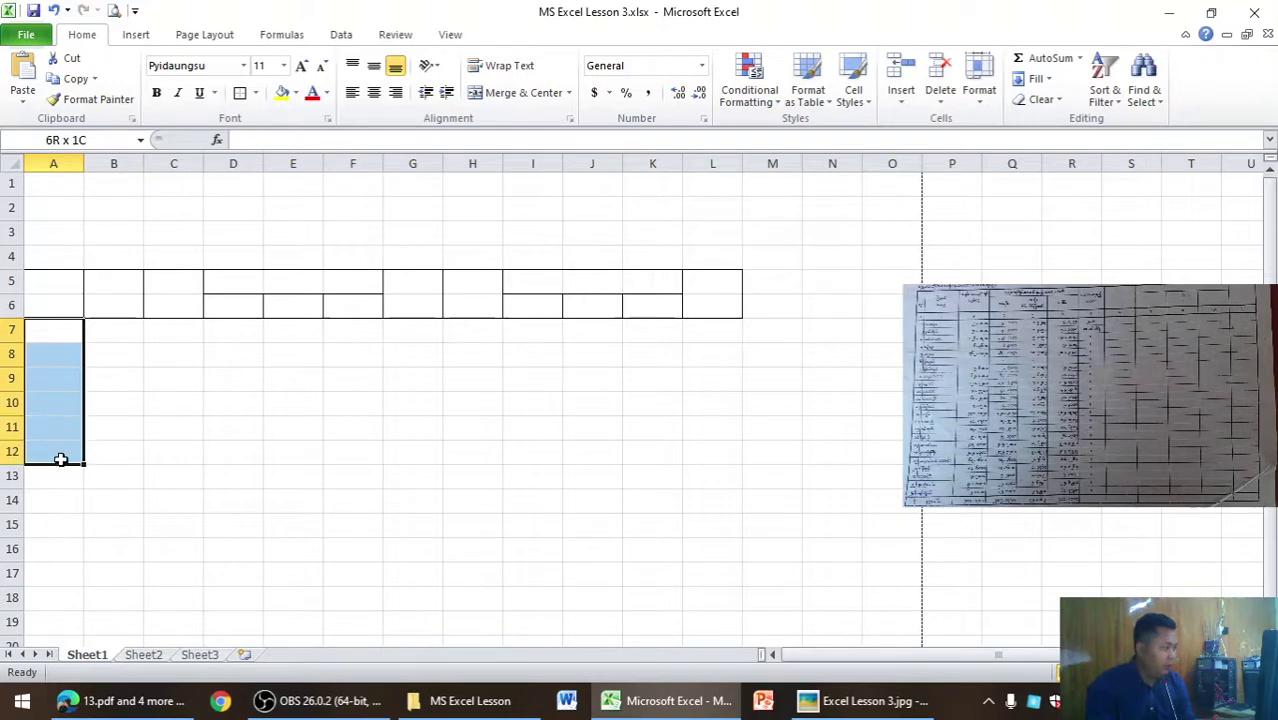
left_click_drag(60, 488, 63, 557)
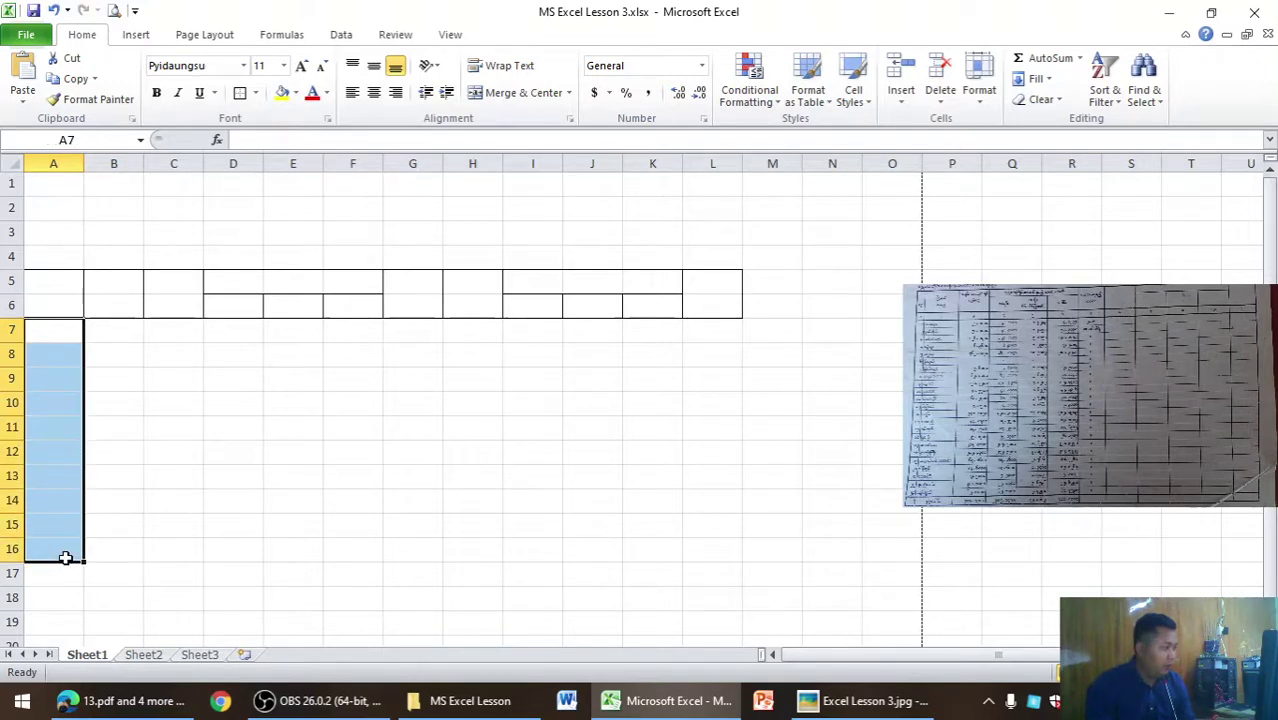
scroll(76, 536, "down", 2)
scroll(75, 535, "down", 1)
scroll(74, 534, "down", 1)
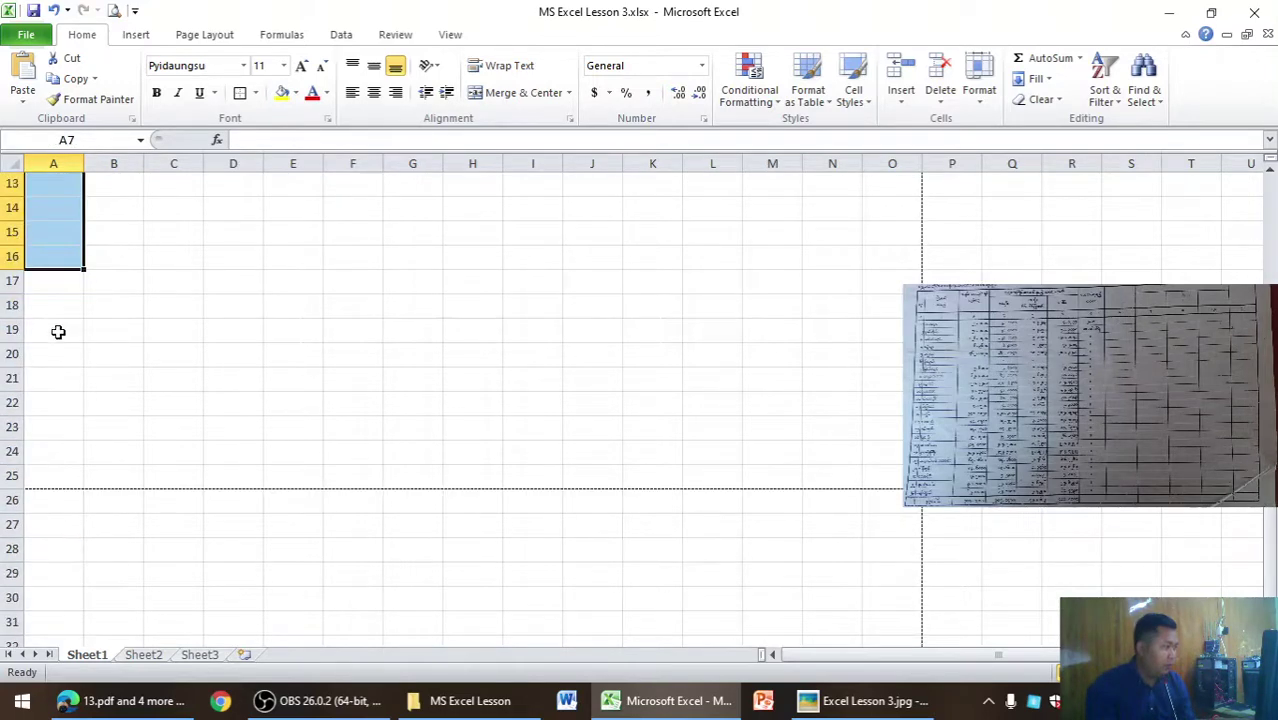
left_click(58, 264)
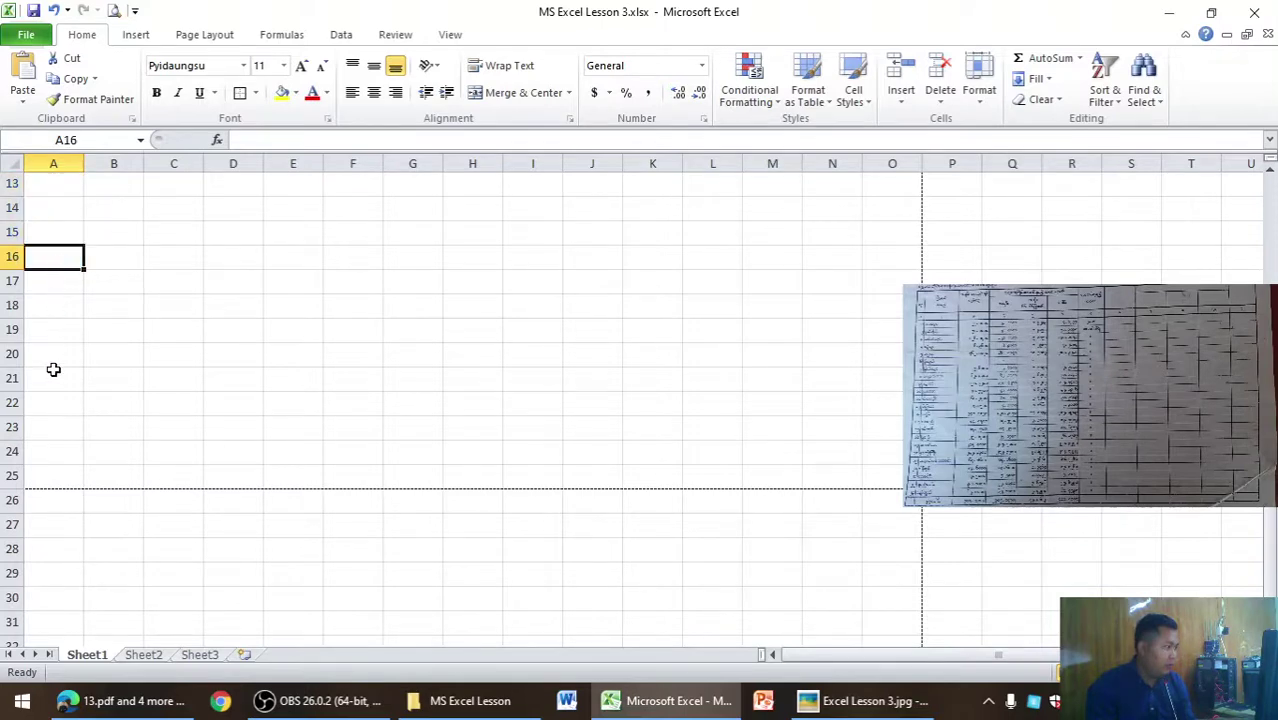
scroll(56, 446, "up", 4)
scroll(63, 408, "down", 2)
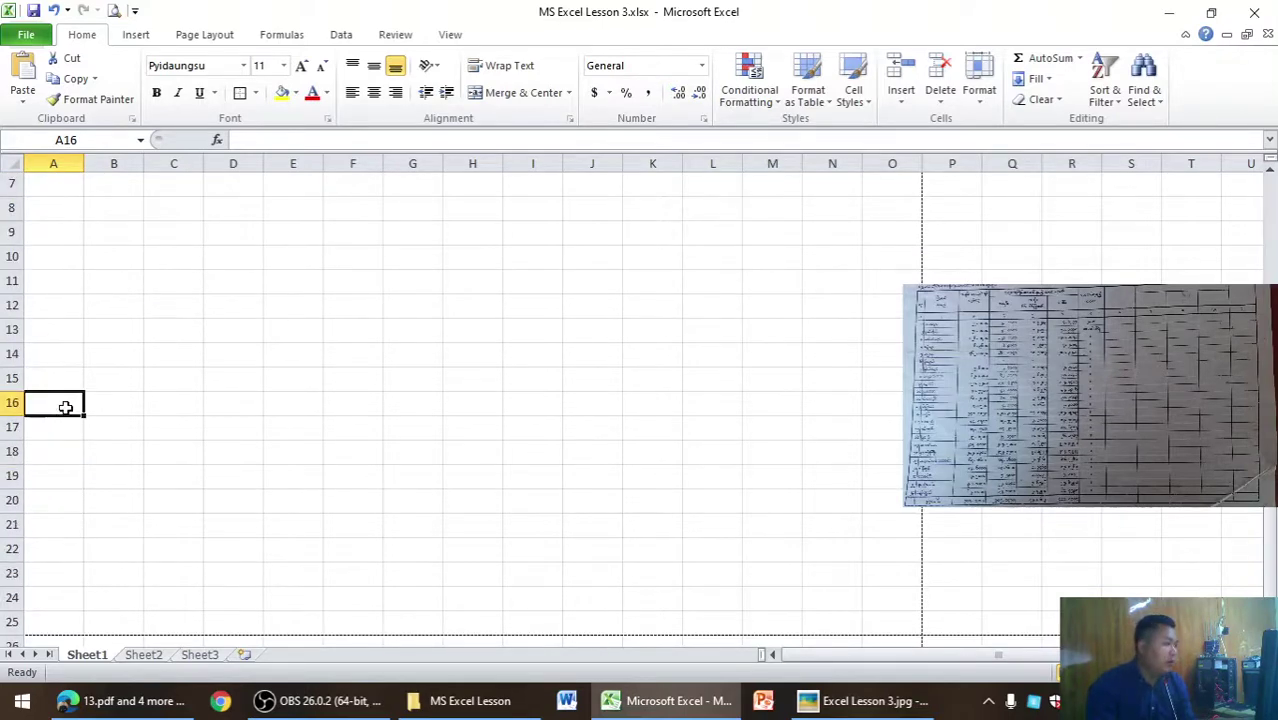
scroll(45, 315, "up", 2)
mouse_move(48, 330)
left_mouse_down()
mouse_move(711, 608)
mouse_move(712, 624)
left_mouse_up()
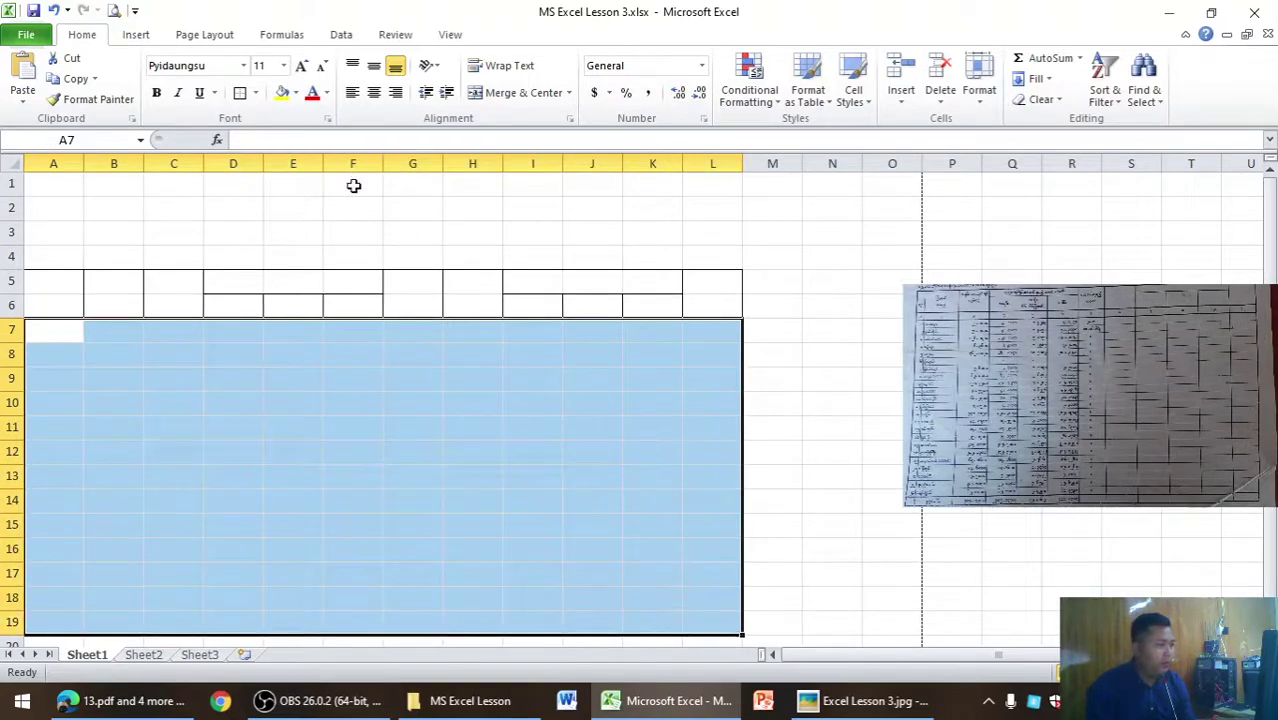
left_click(256, 92)
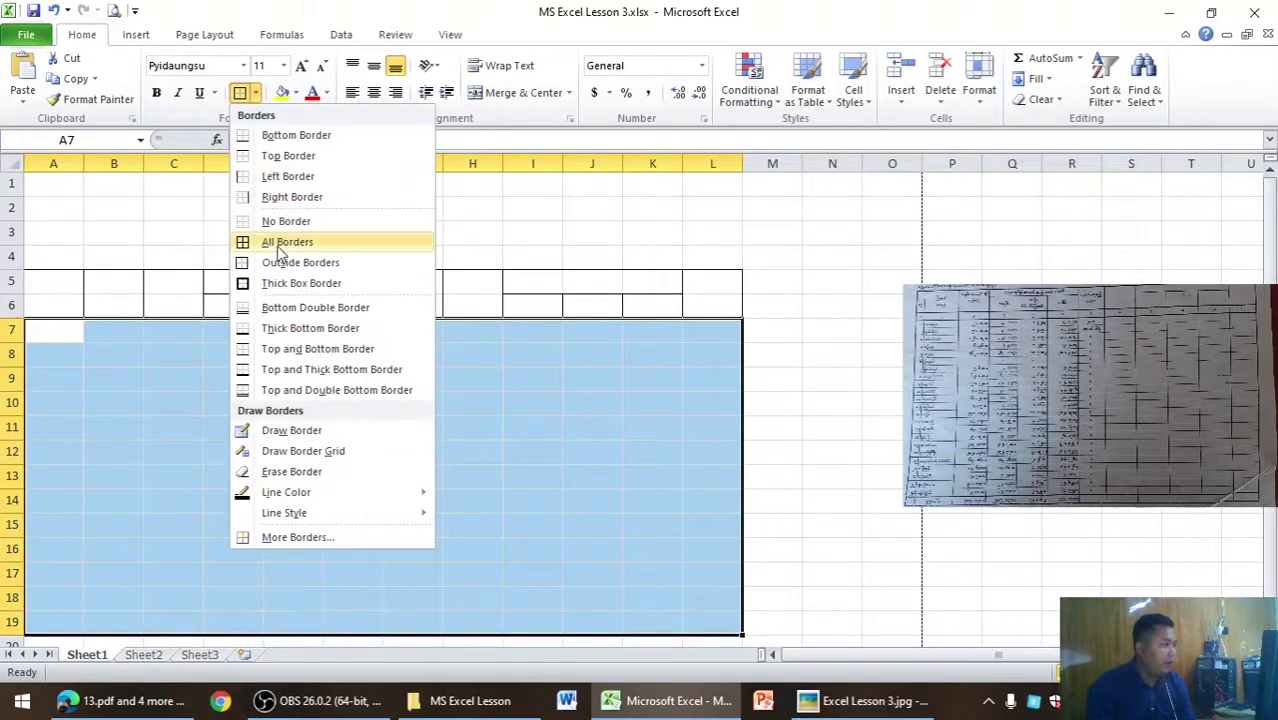
left_click(268, 240)
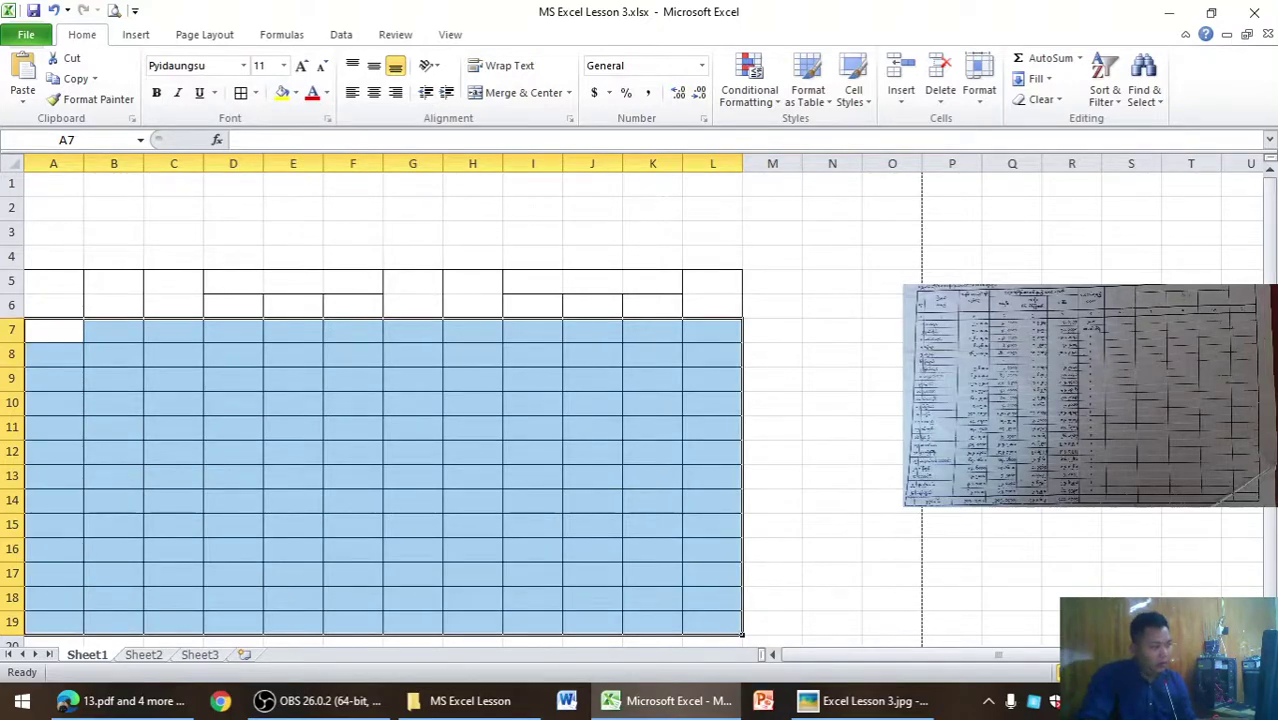
key("alt+Tab")
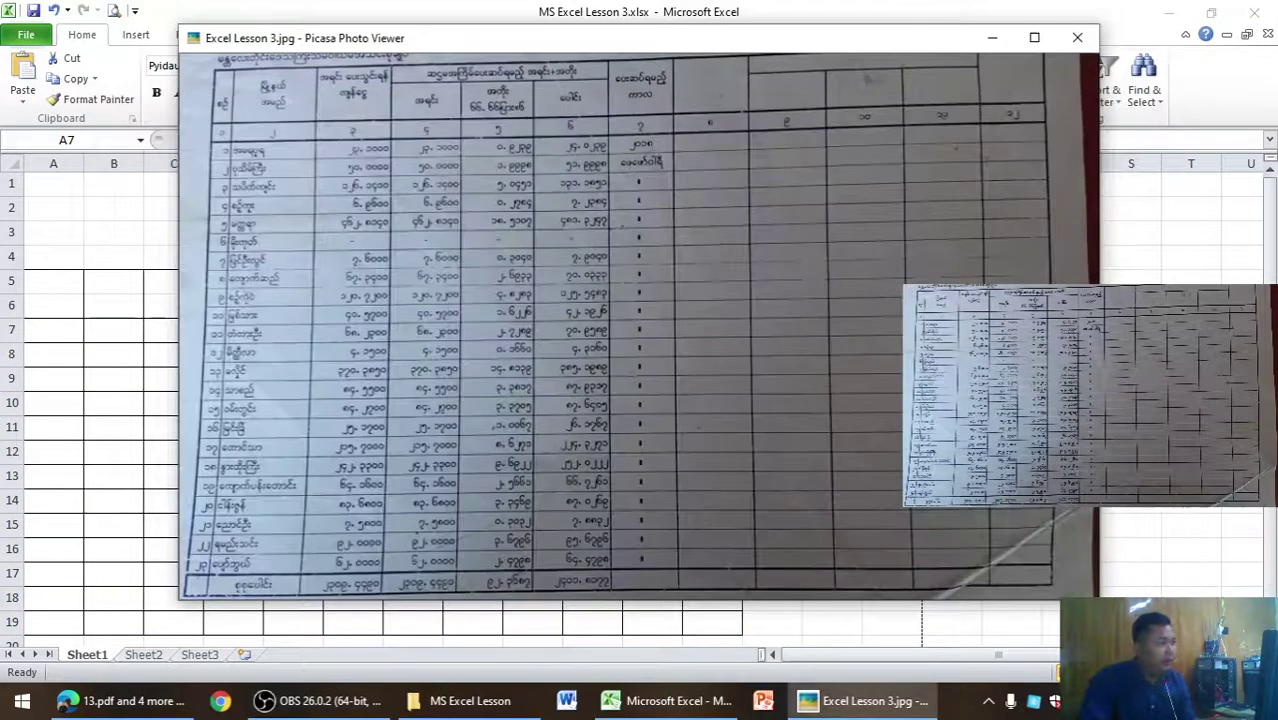
key("alt+Tab")
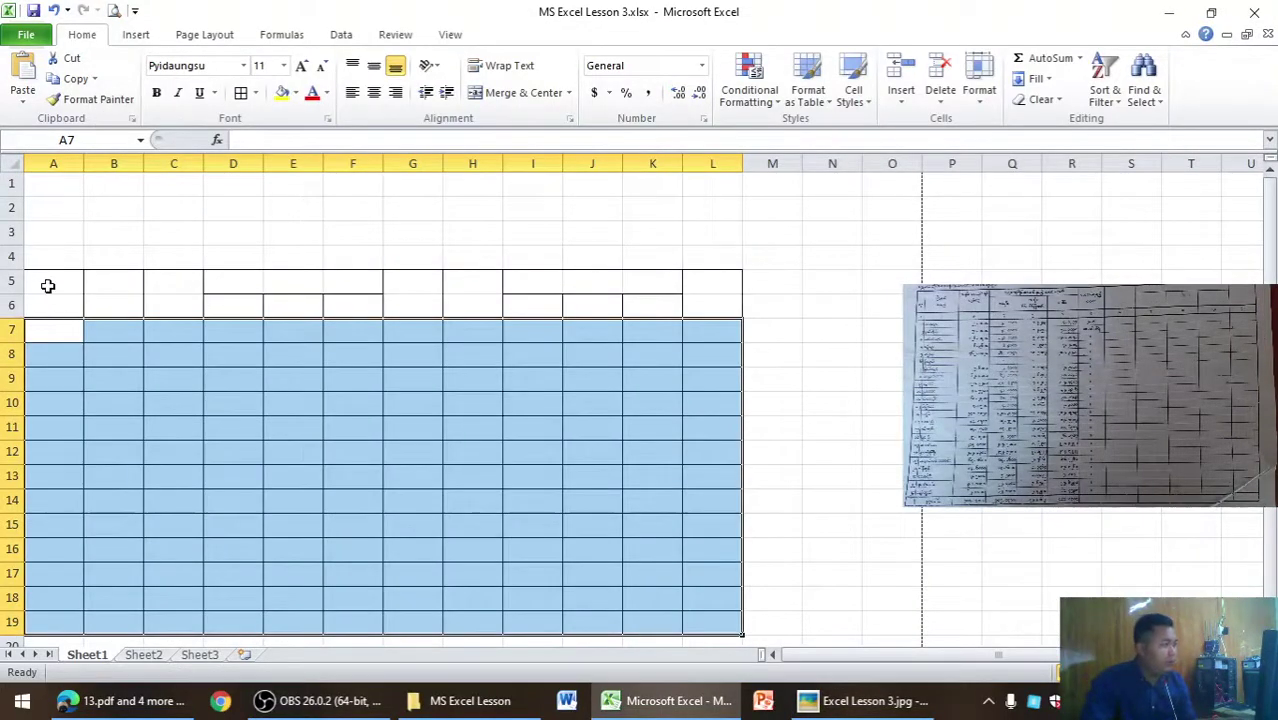
Type the Burmese headings စဉ် in A5 and မြို့နယ်အမည် in B5.
left_click(47, 285)
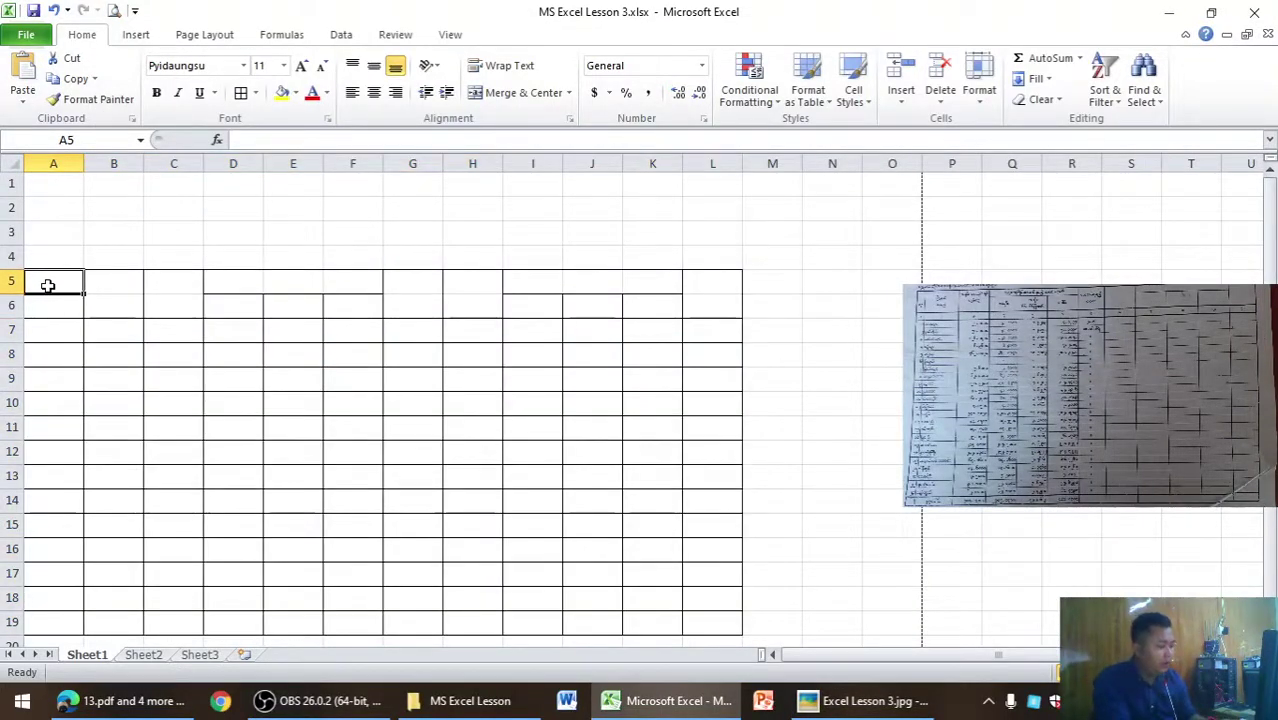
double_click(47, 285)
key("ctrl+shift")
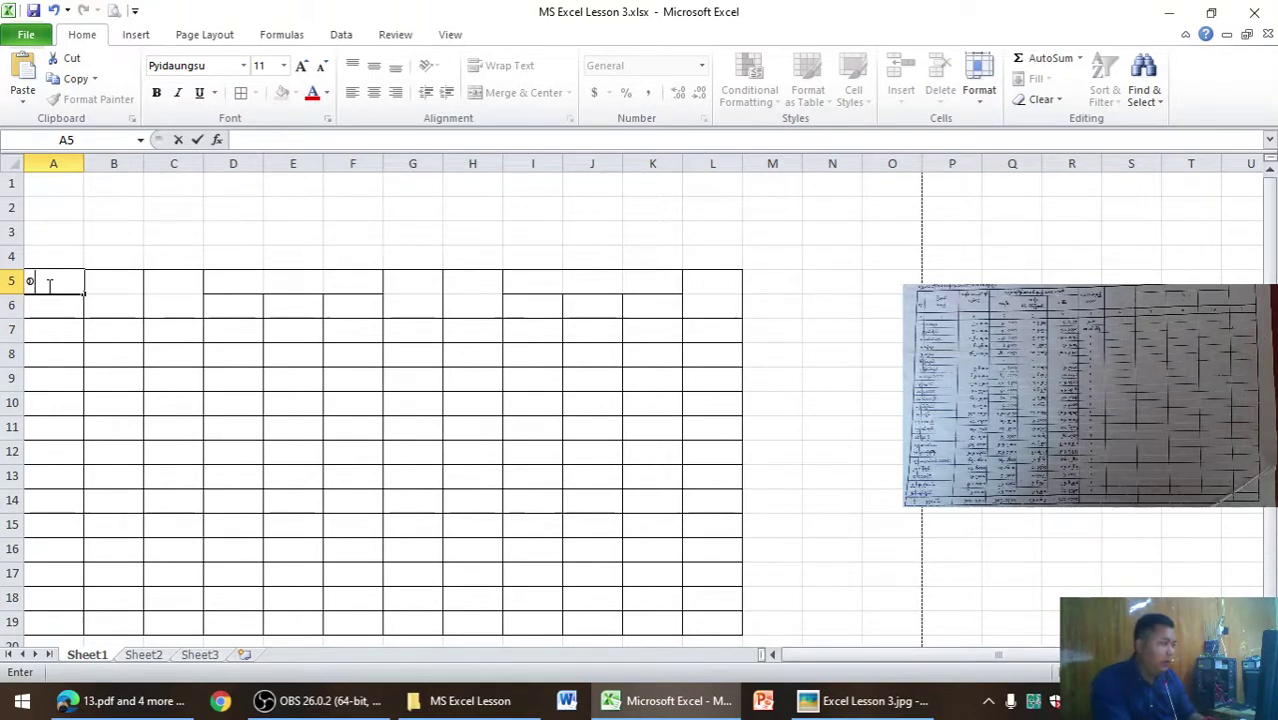
type("စဉ်")
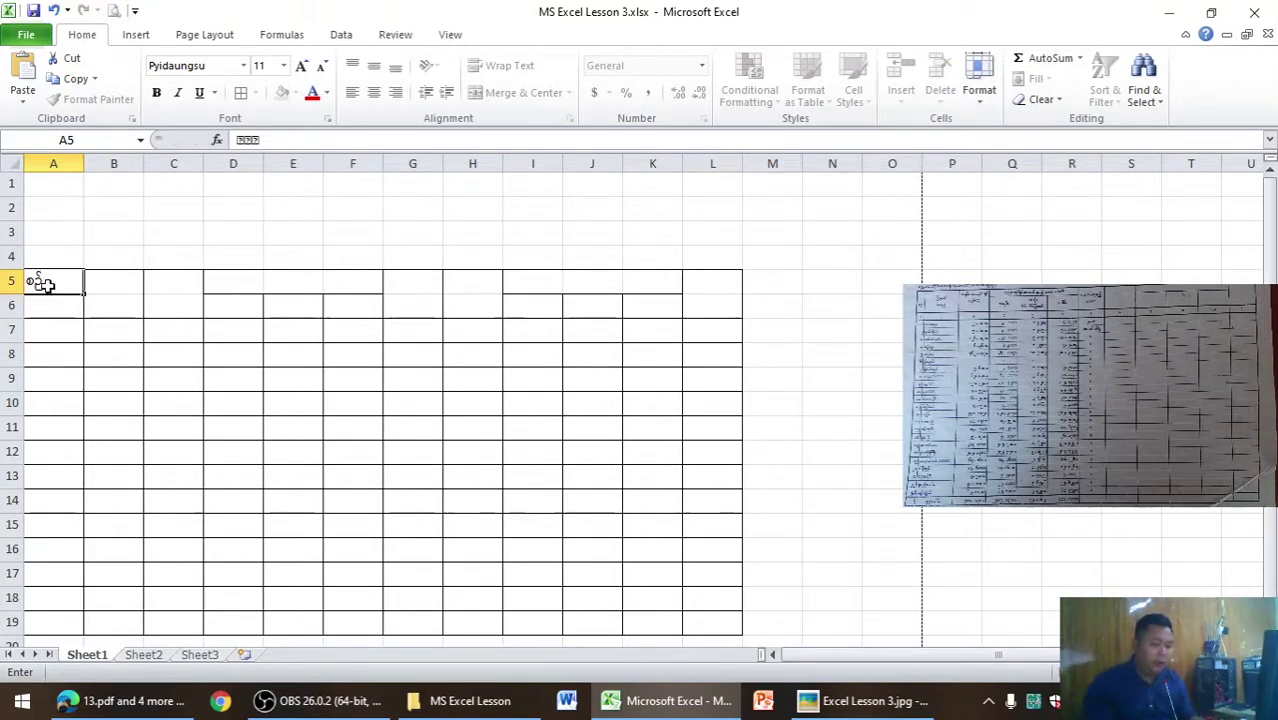
key("Tab")
type("ေ")
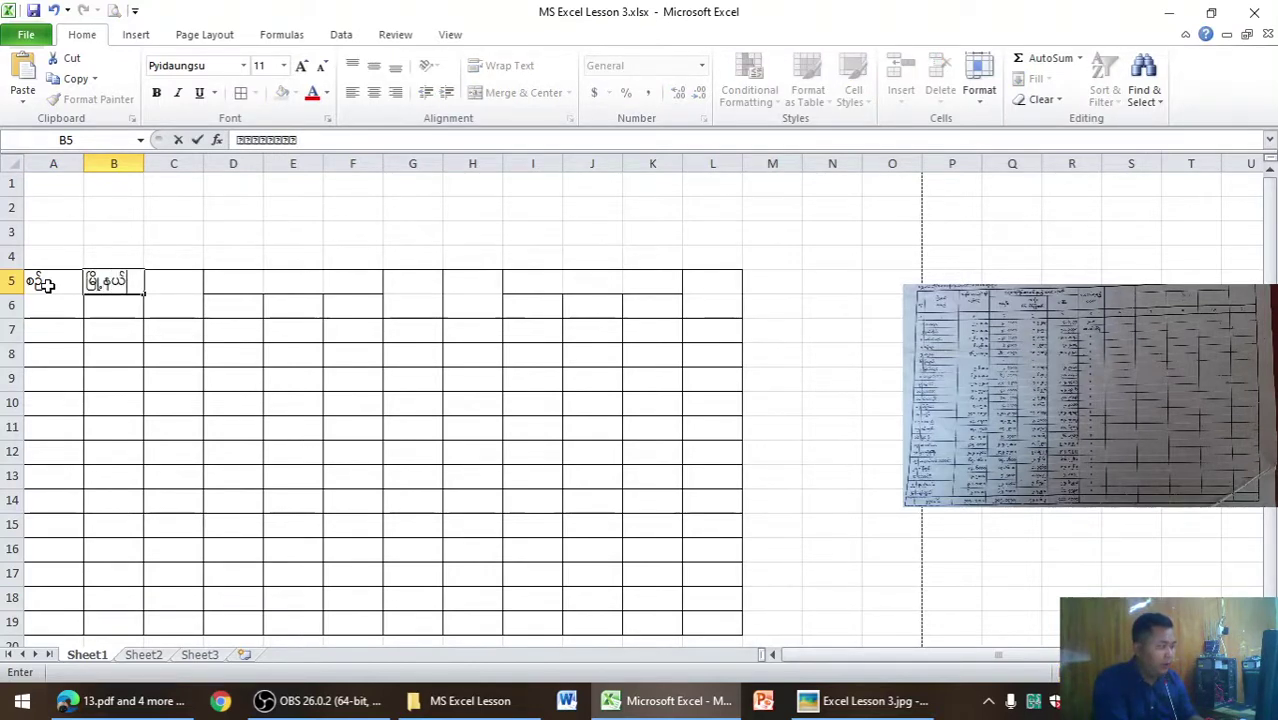
type("်အမည်")
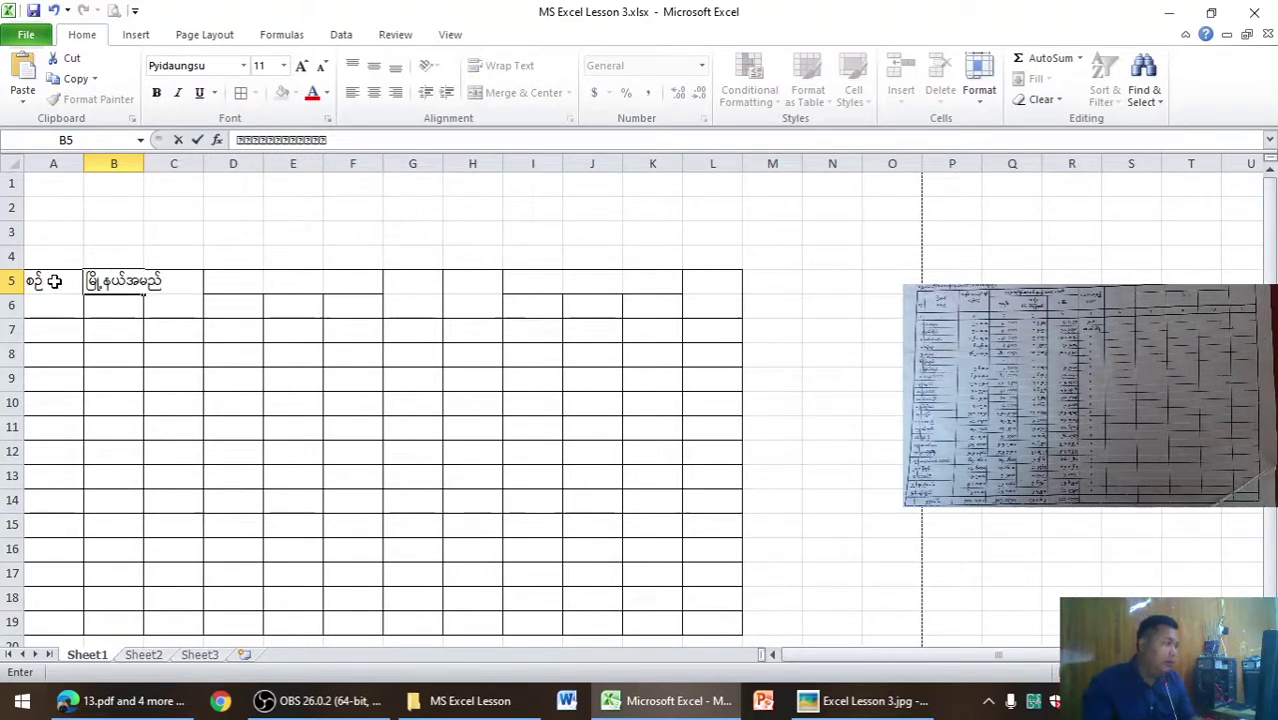
left_click(137, 350)
Narrow column A to fit its serial-number heading.
left_click(65, 283)
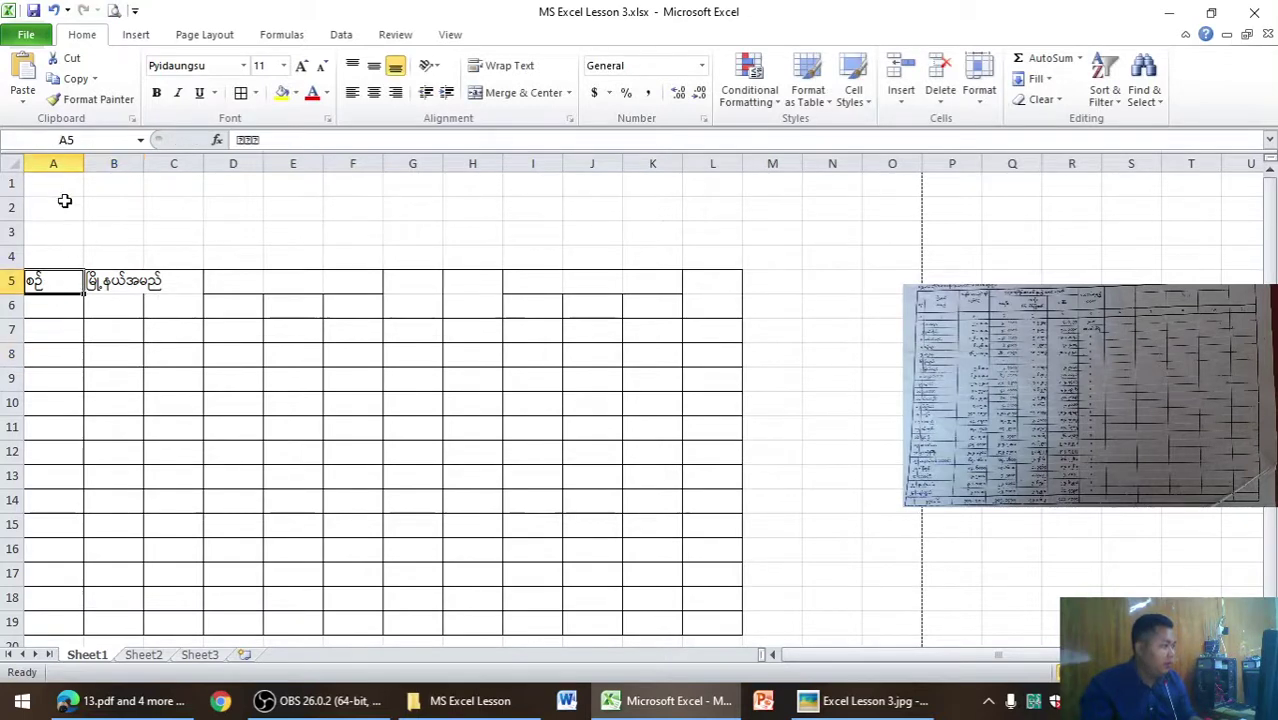
mouse_move(84, 163)
left_mouse_down()
mouse_move(44, 160)
mouse_move(131, 162)
left_mouse_up()
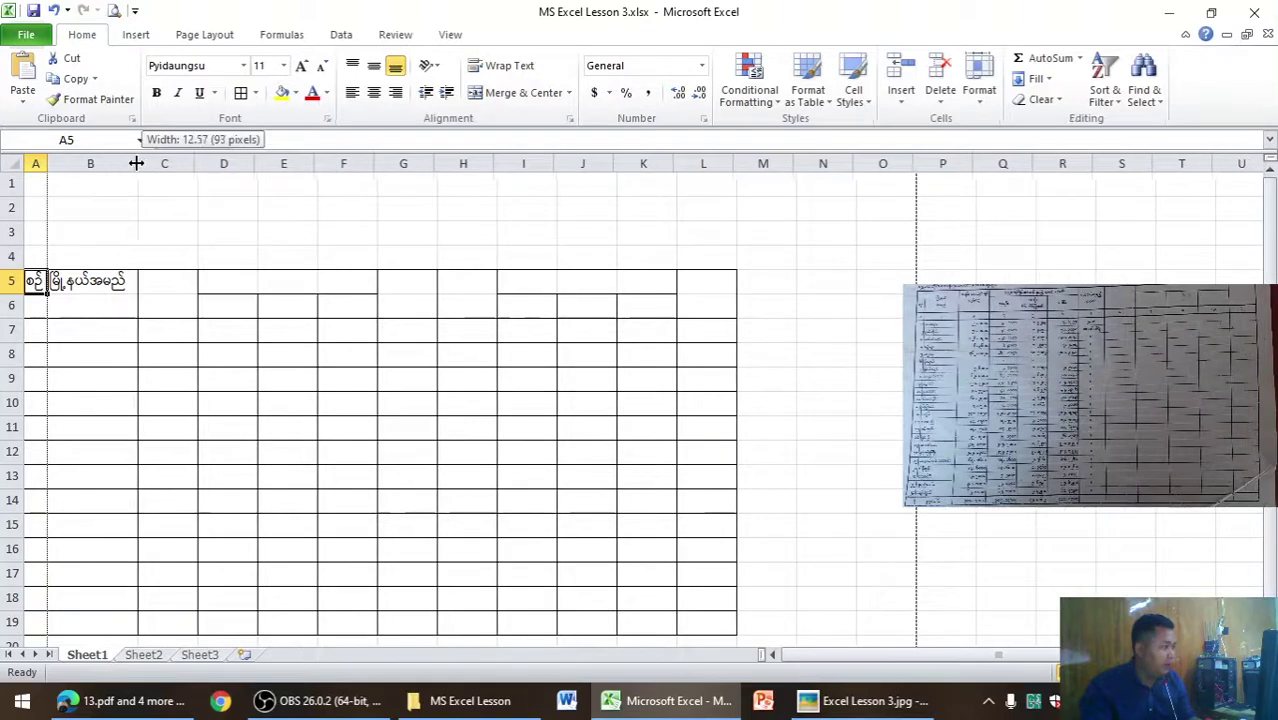
left_click(48, 166)
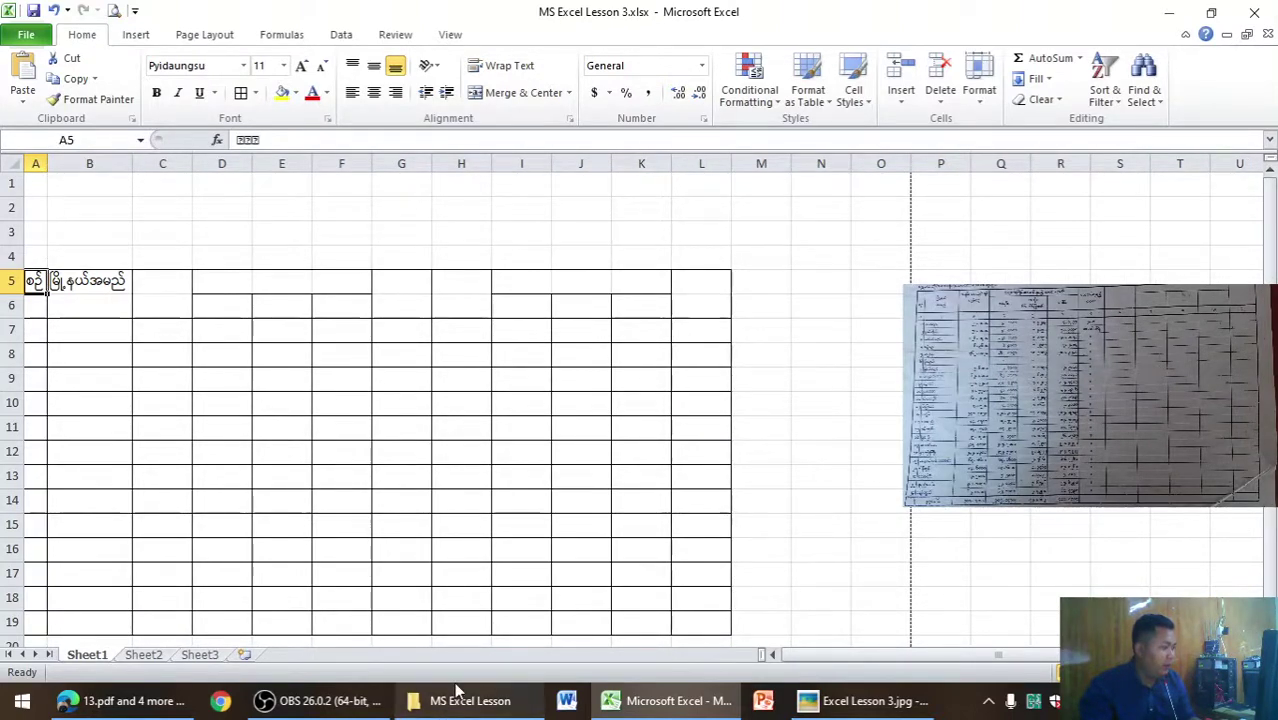
mouse_move(456, 690)
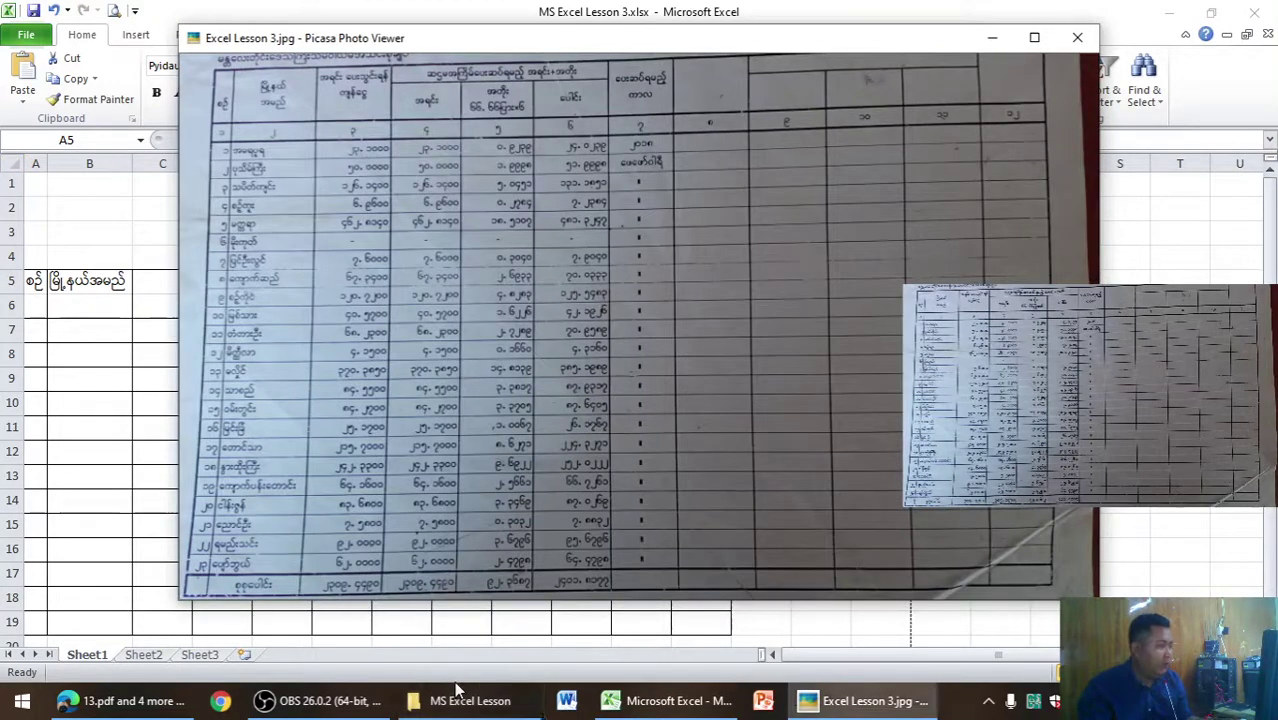
left_click(452, 660)
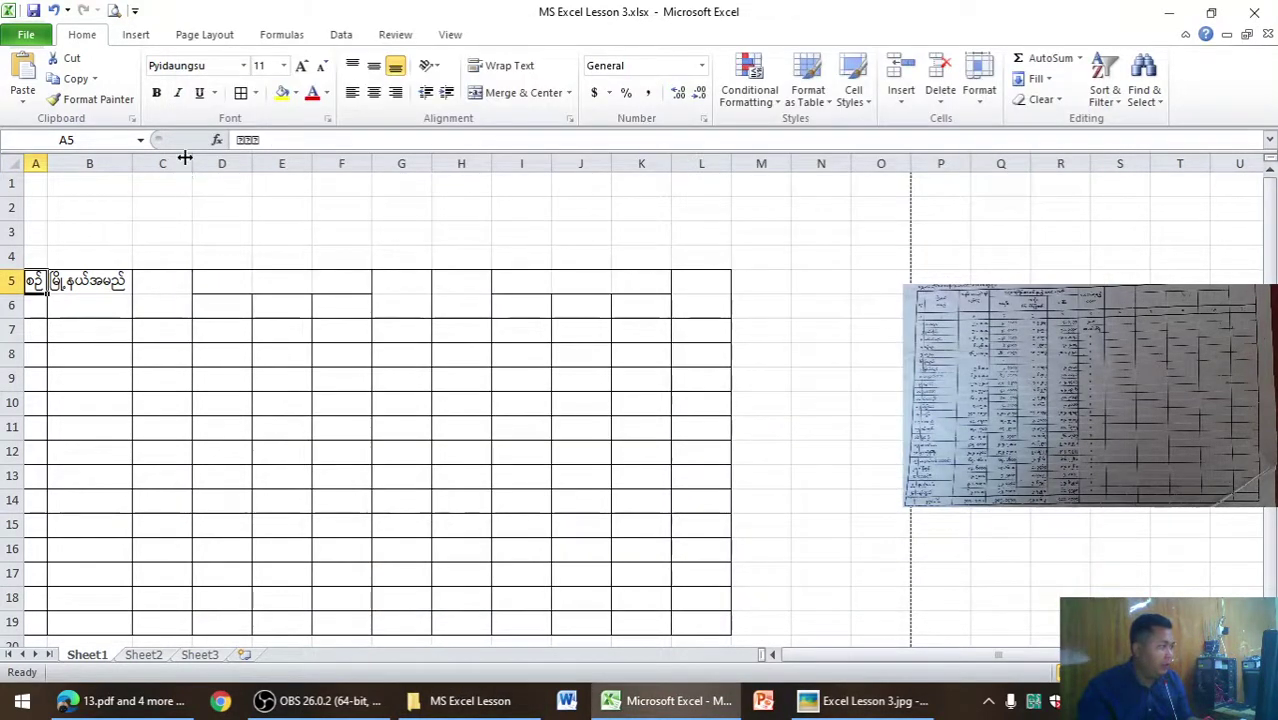
Widen column C and enter C5's two-line Burmese heading for the remaining amount to pay.
left_click(215, 166)
left_click_drag(215, 166, 249, 166)
left_click(175, 281)
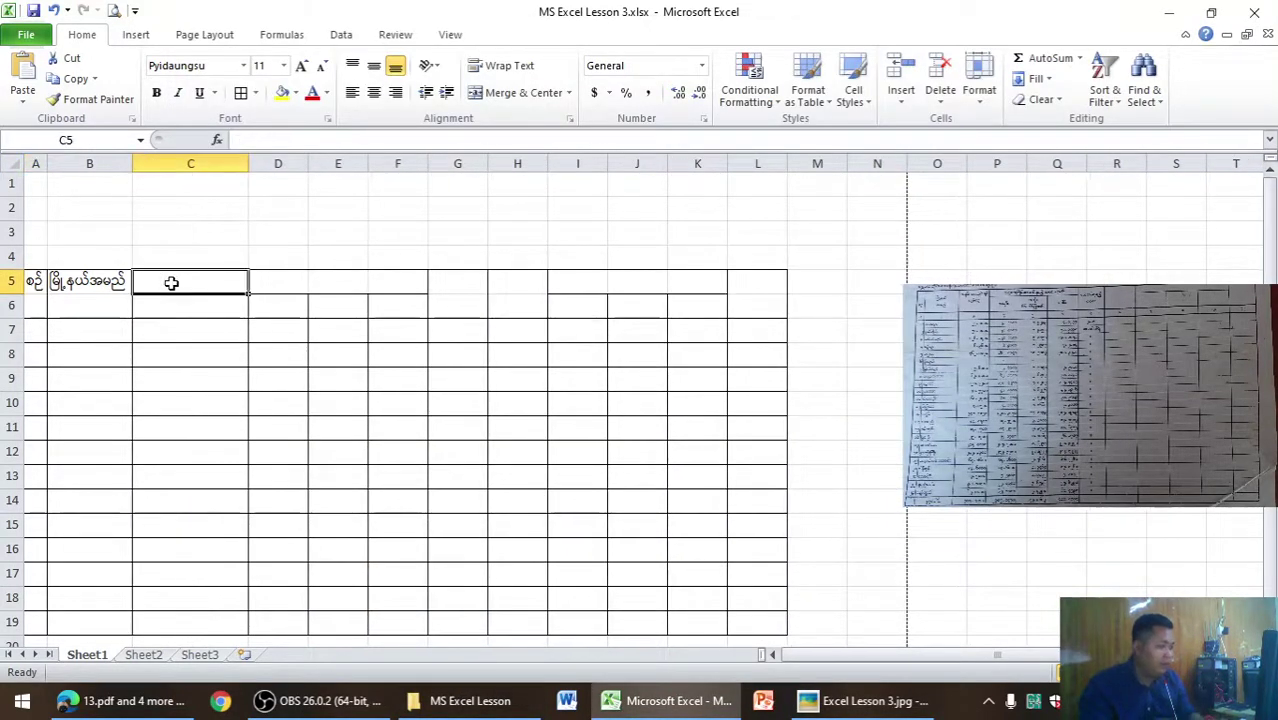
type("အရင်း")
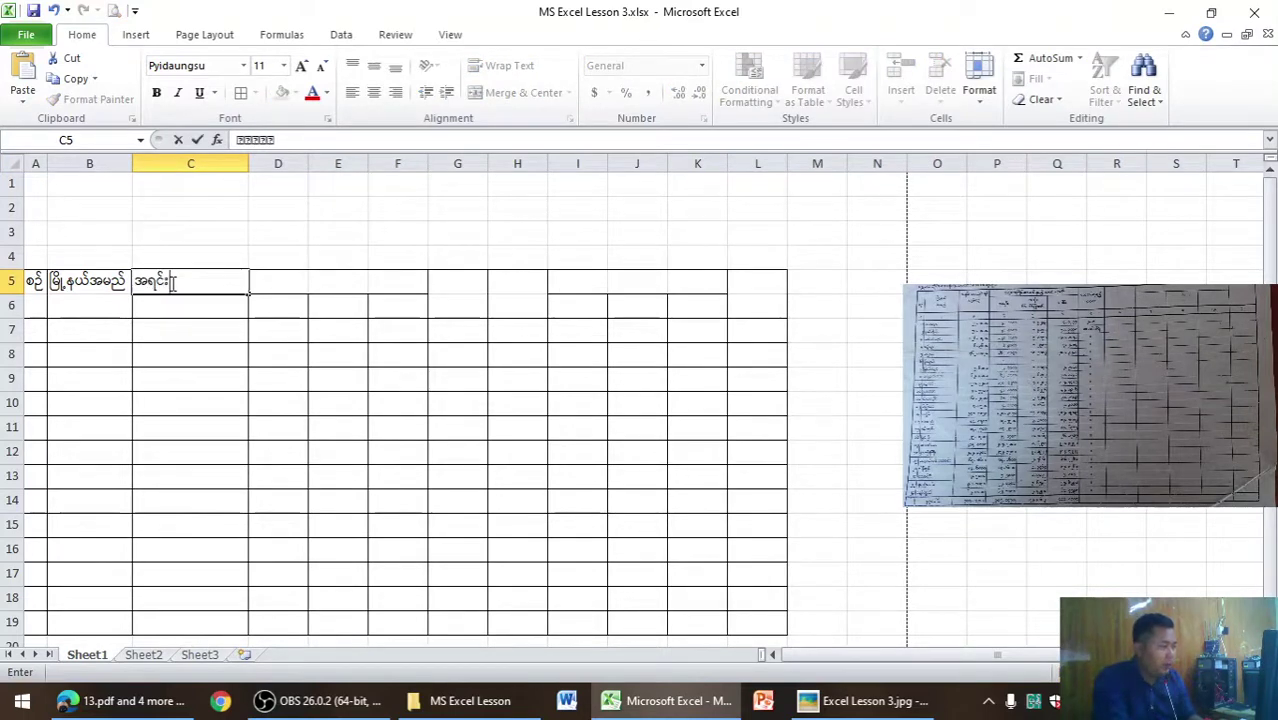
type("ီး")
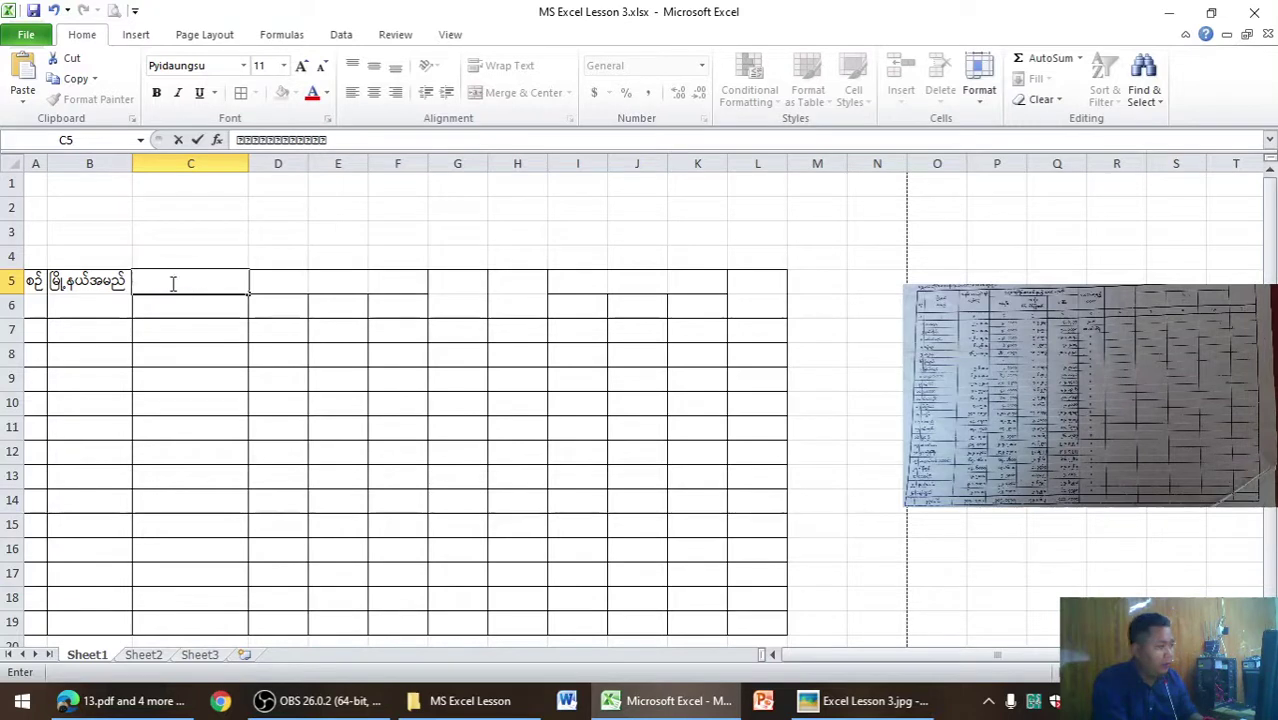
type("ွန")
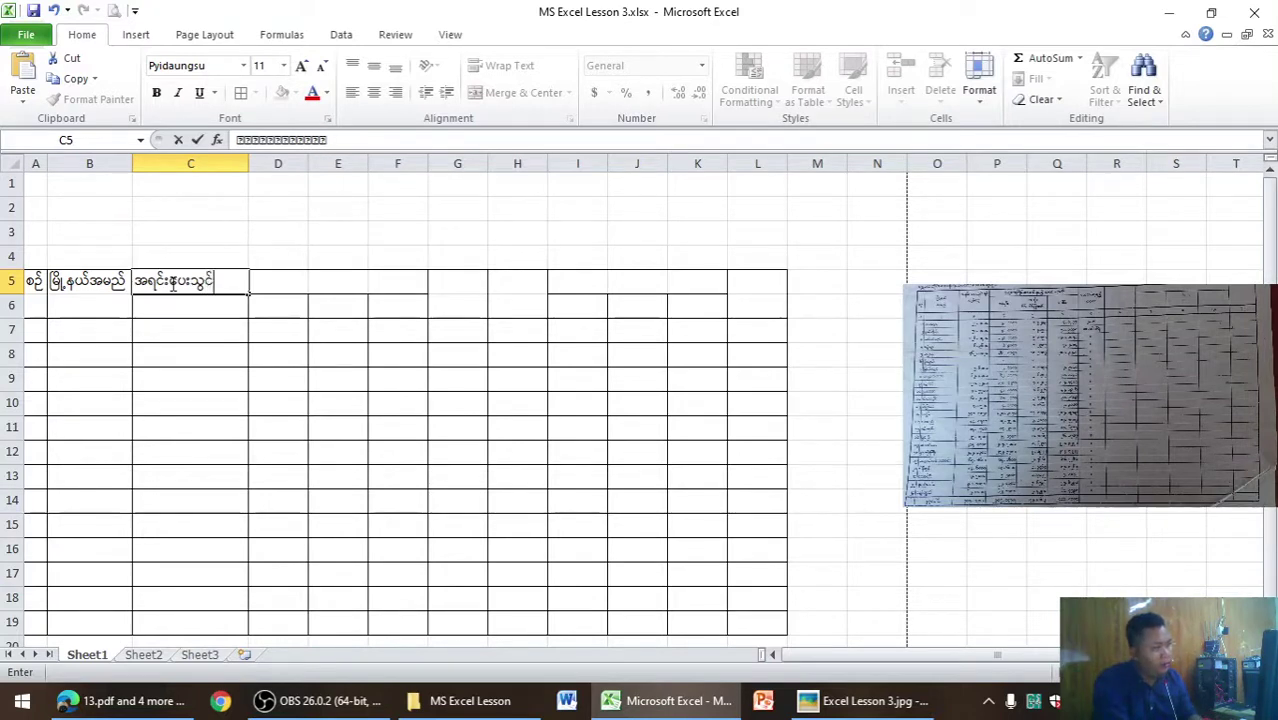
type("ရန်")
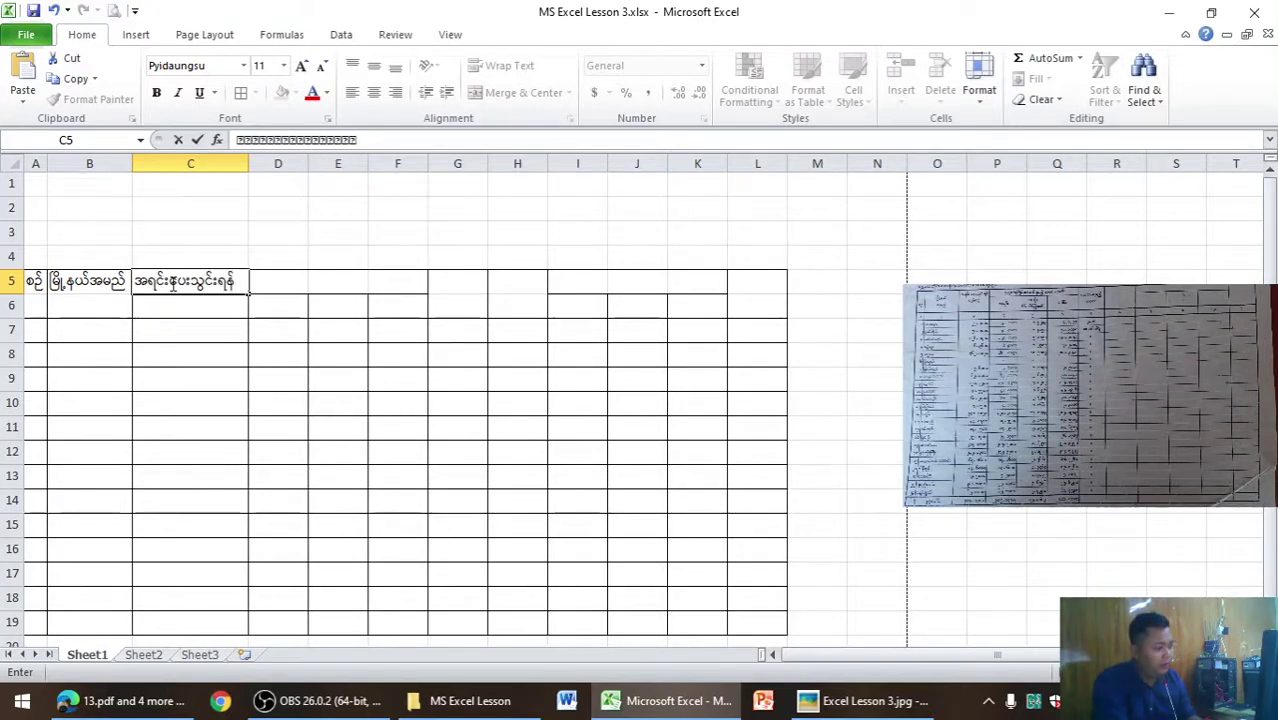
key("alt+Return")
type("ကျန်င")
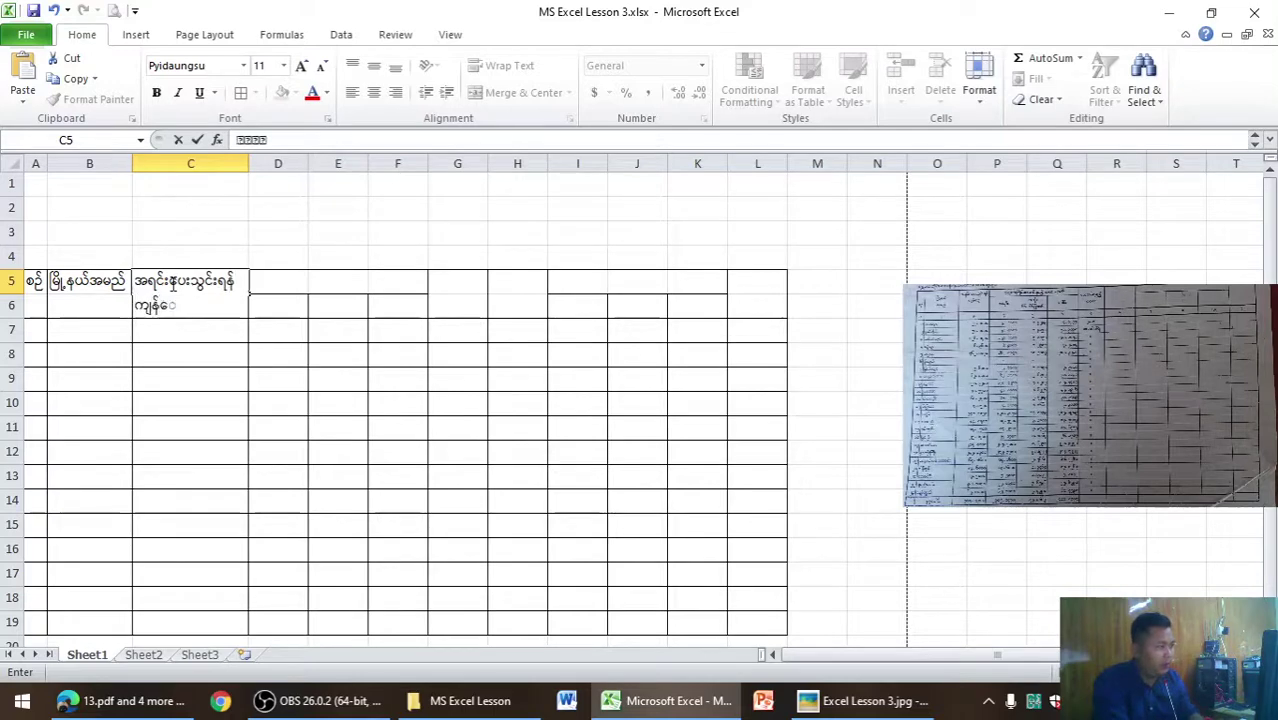
type("ွ")
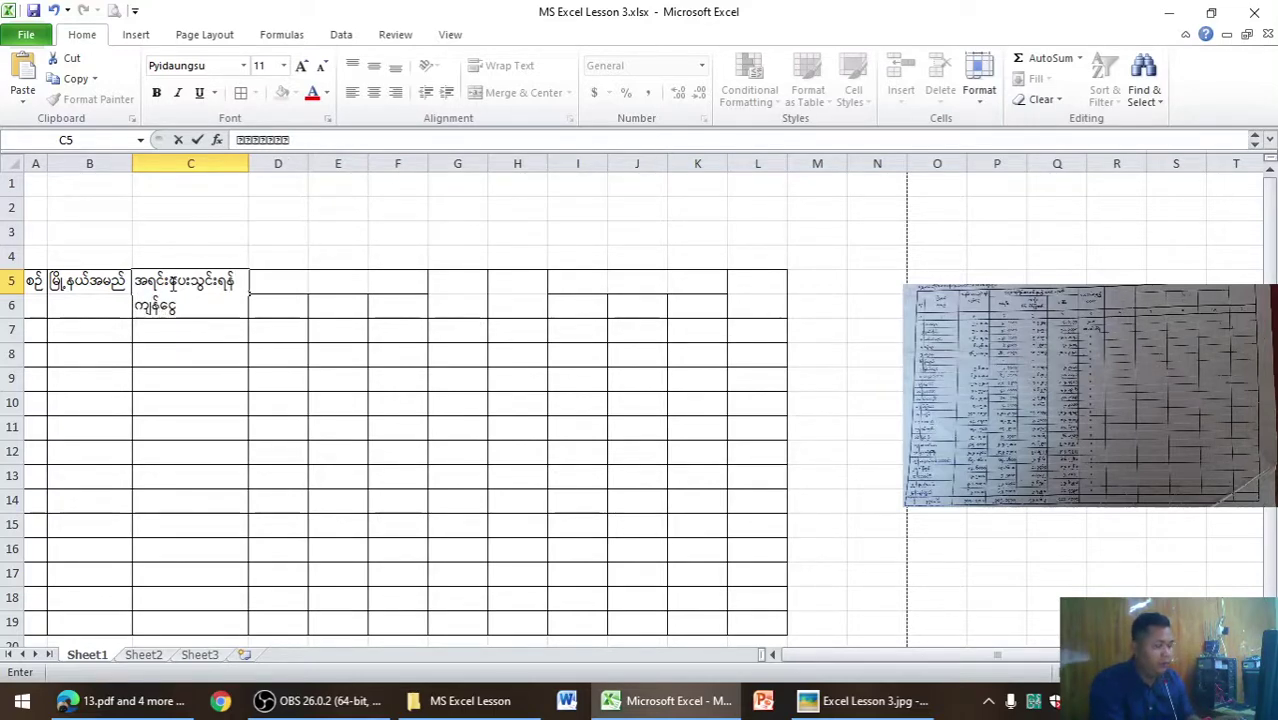
key("alt+Tab")
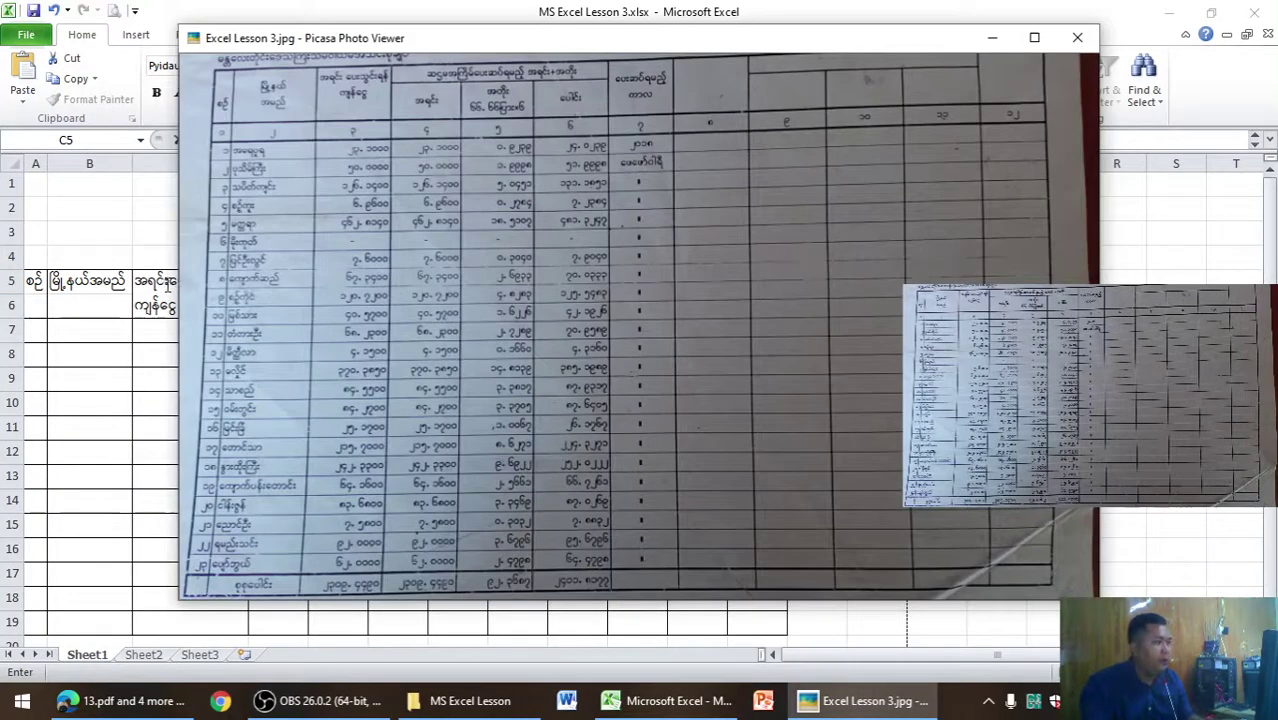
key("alt+Tab")
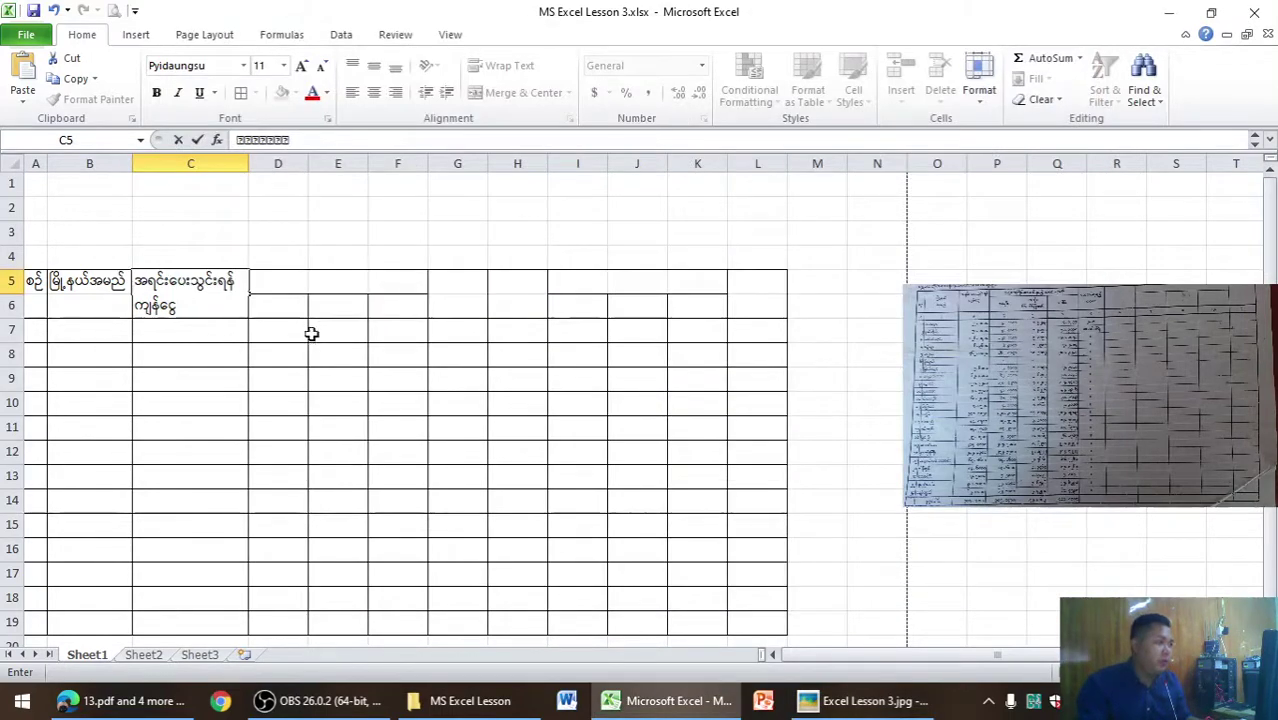
left_click(291, 294)
left_click(288, 282)
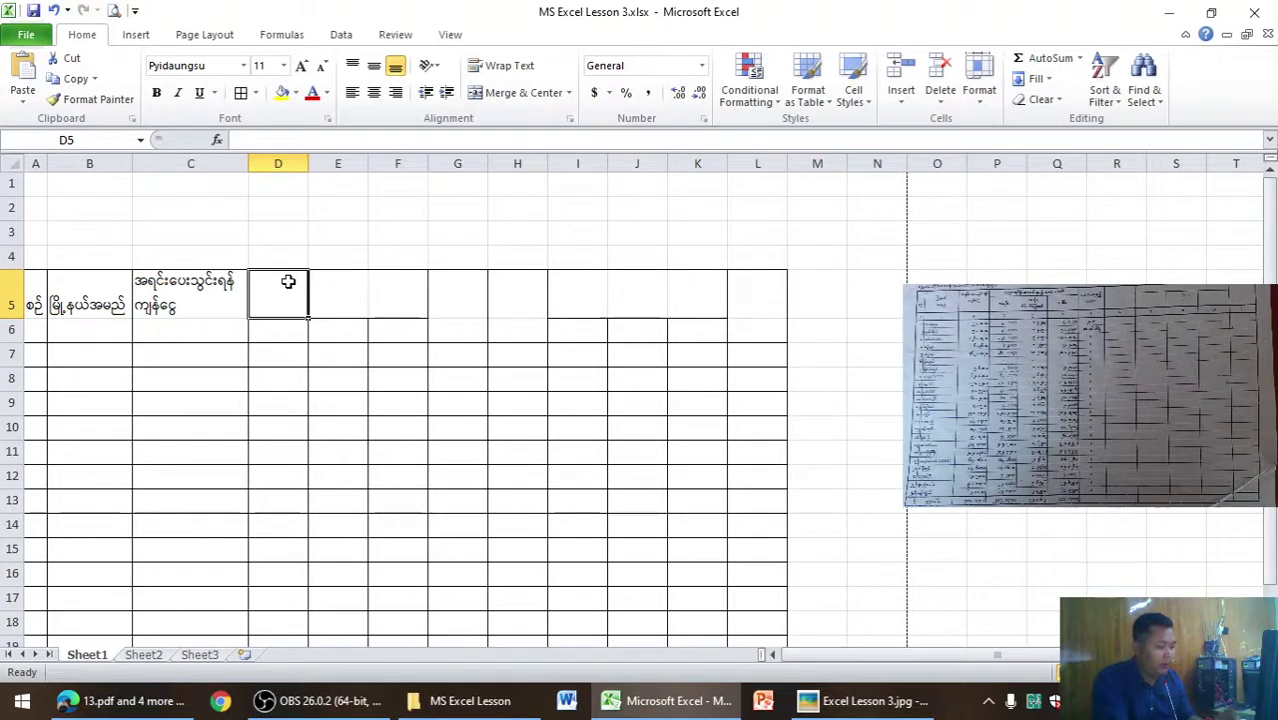
Type D5's Burmese heading for the sixth repayment due, principal plus interest (+အတိုး).
double_click(288, 282)
type("ဆ")
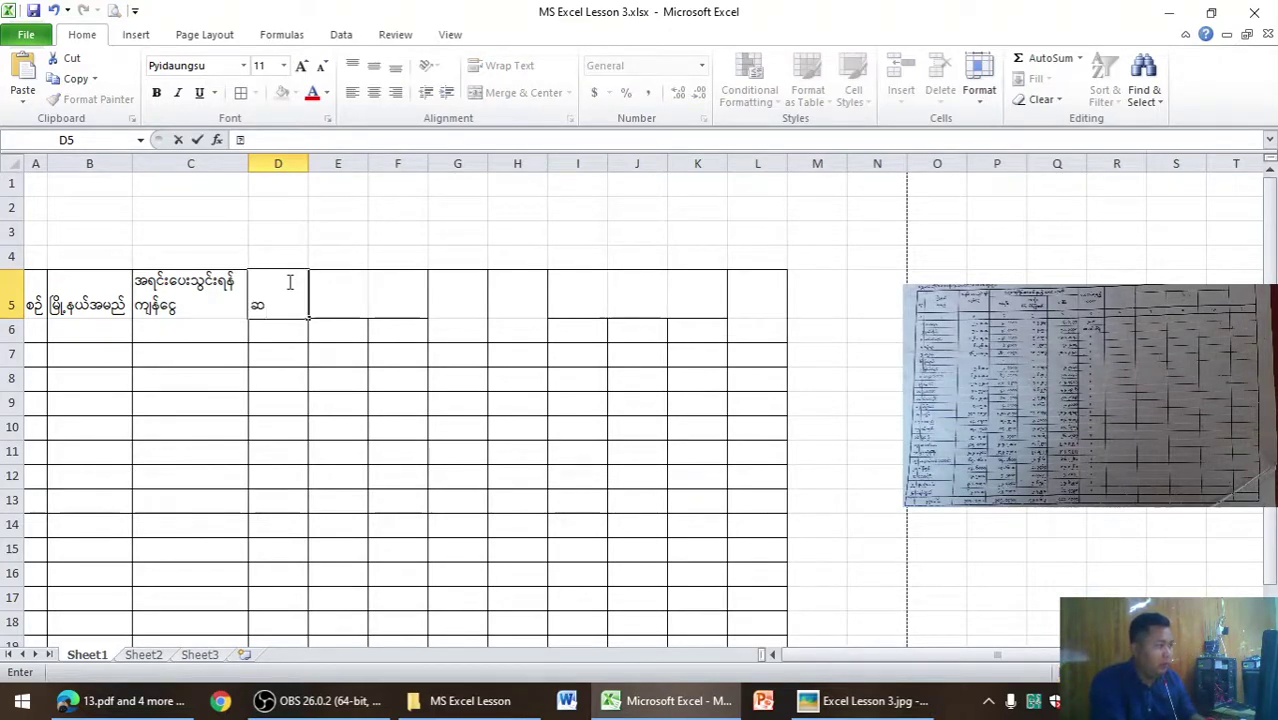
type("ဌ")
type("မအ")
type("ကြိမ်")
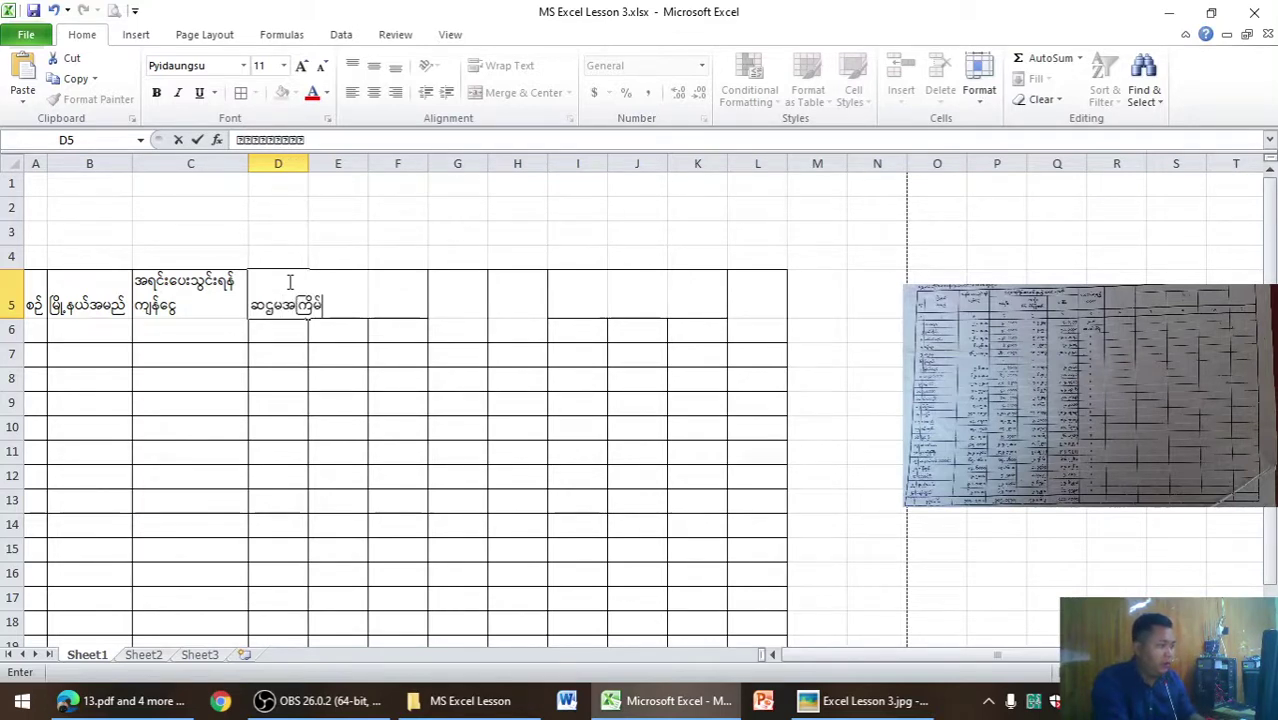
type("ေး")
key("alt+Tab")
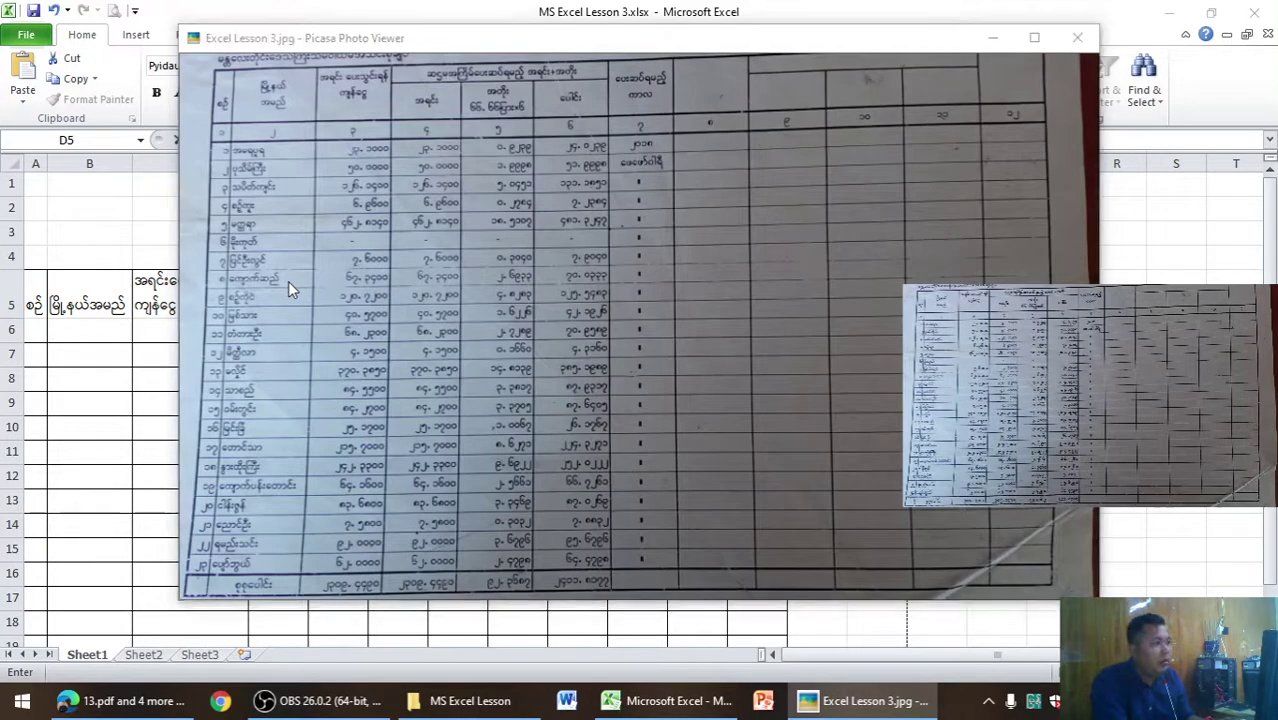
key("alt+Tab")
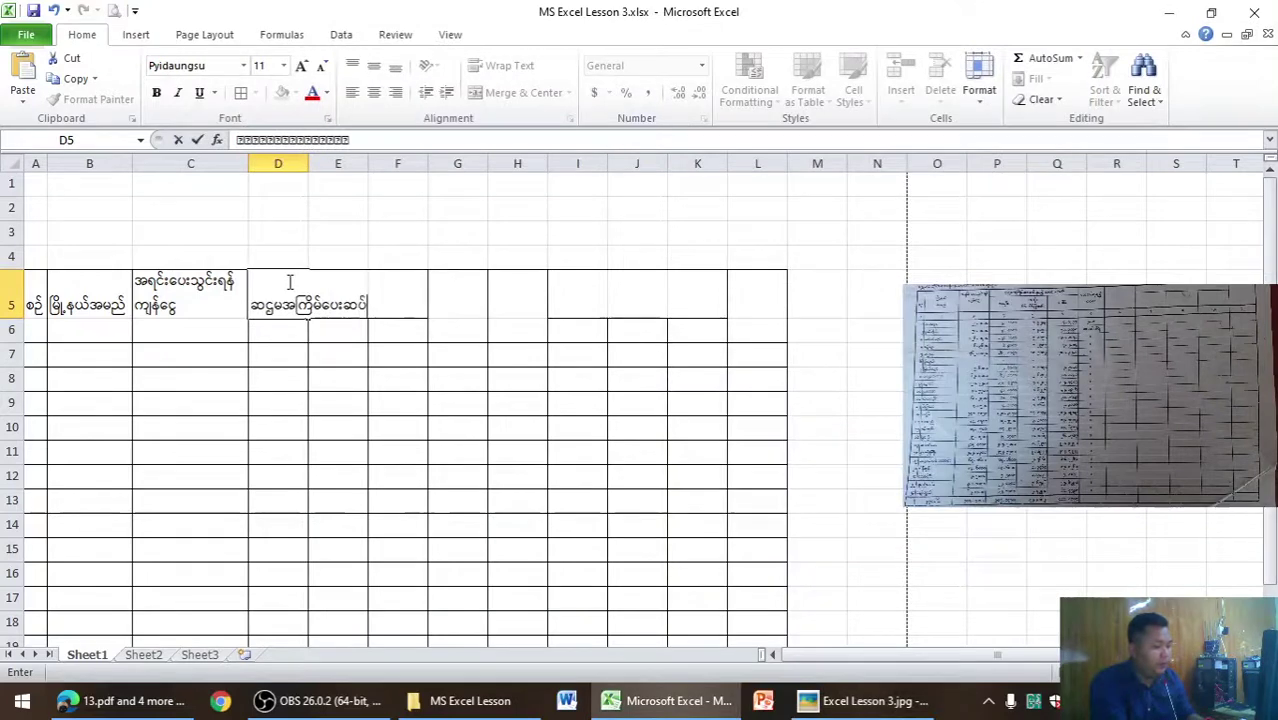
type("ရမည်")
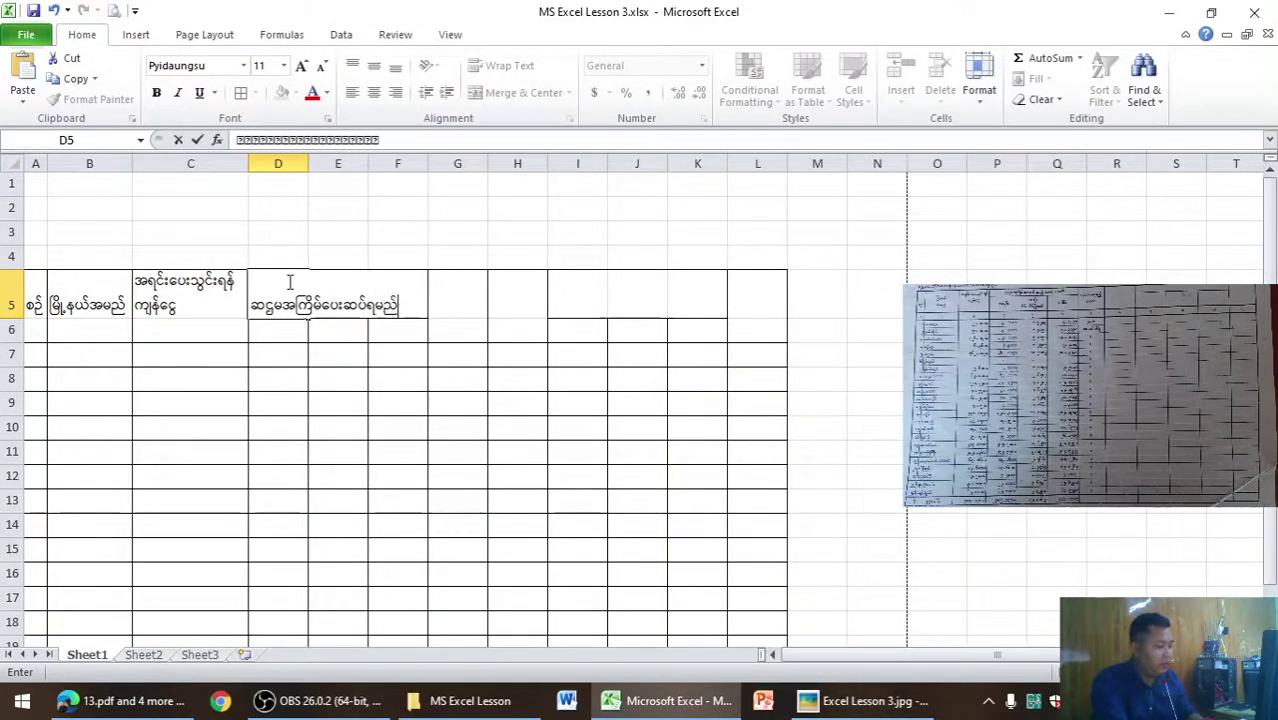
key("alt+Tab")
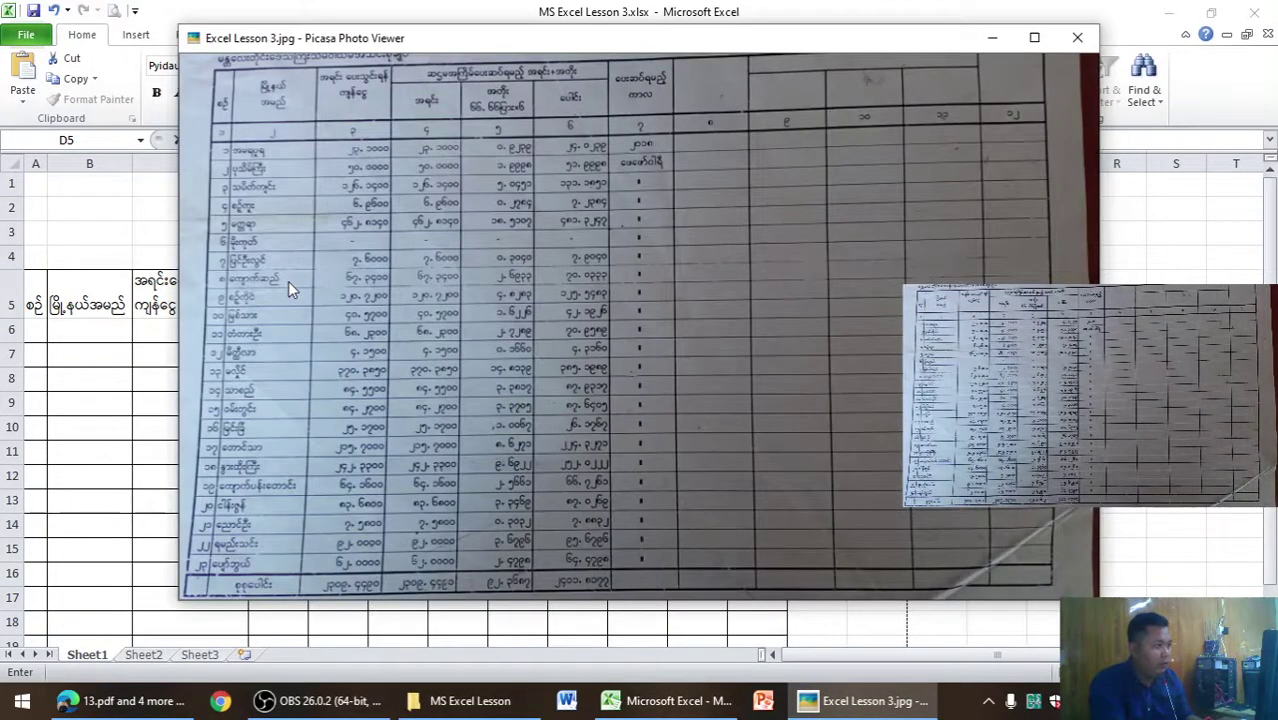
key("alt+Tab")
type("အဂ")
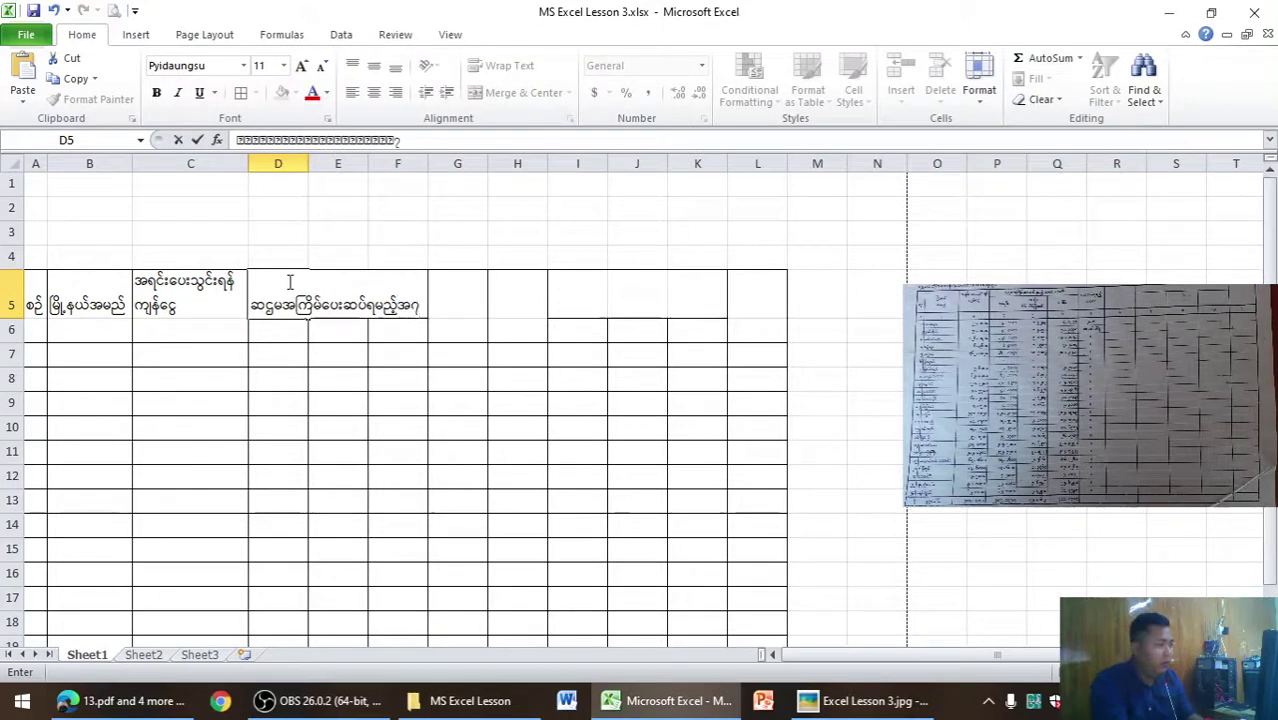
key("BackSpace")
type("ရင်း")
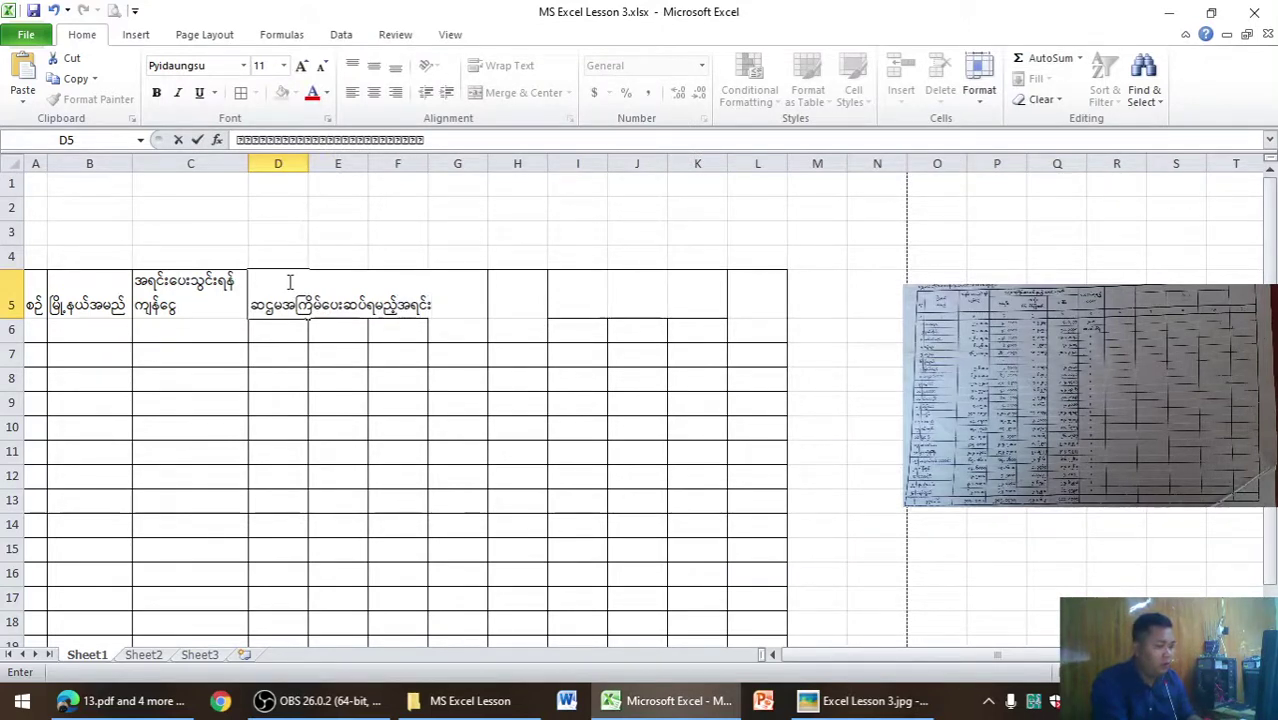
type("+အတိုး")
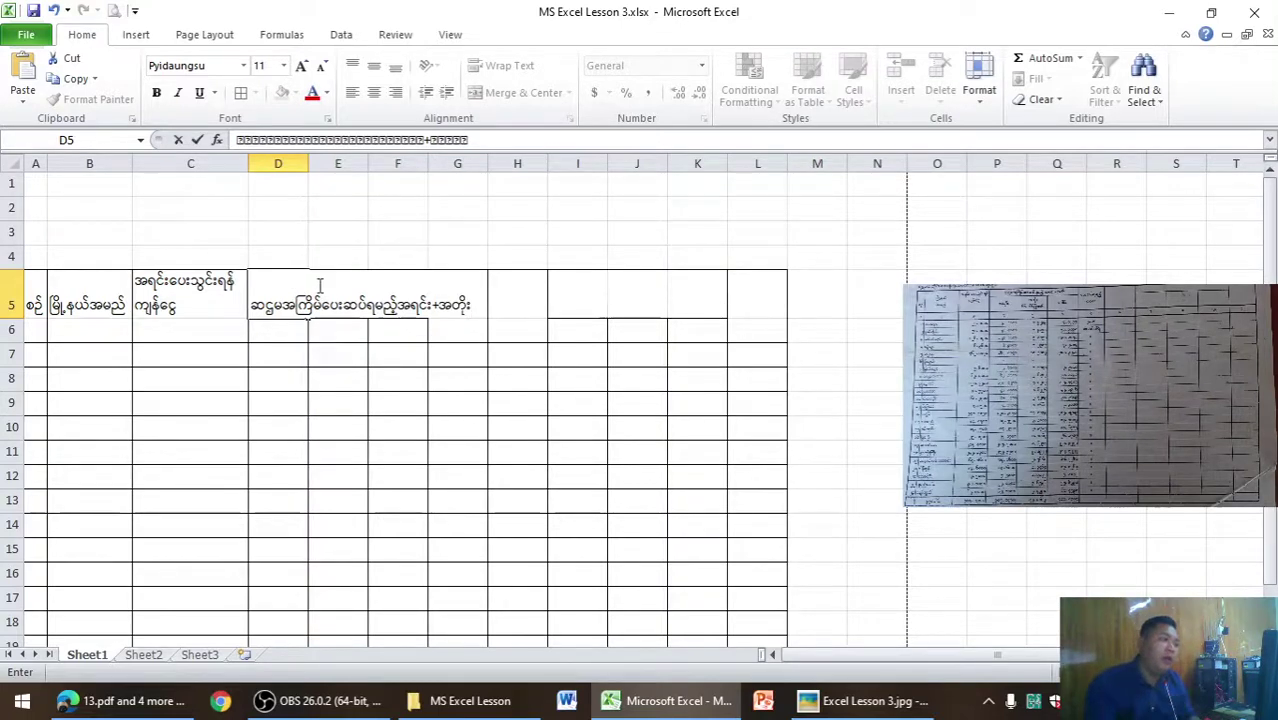
left_click(436, 428)
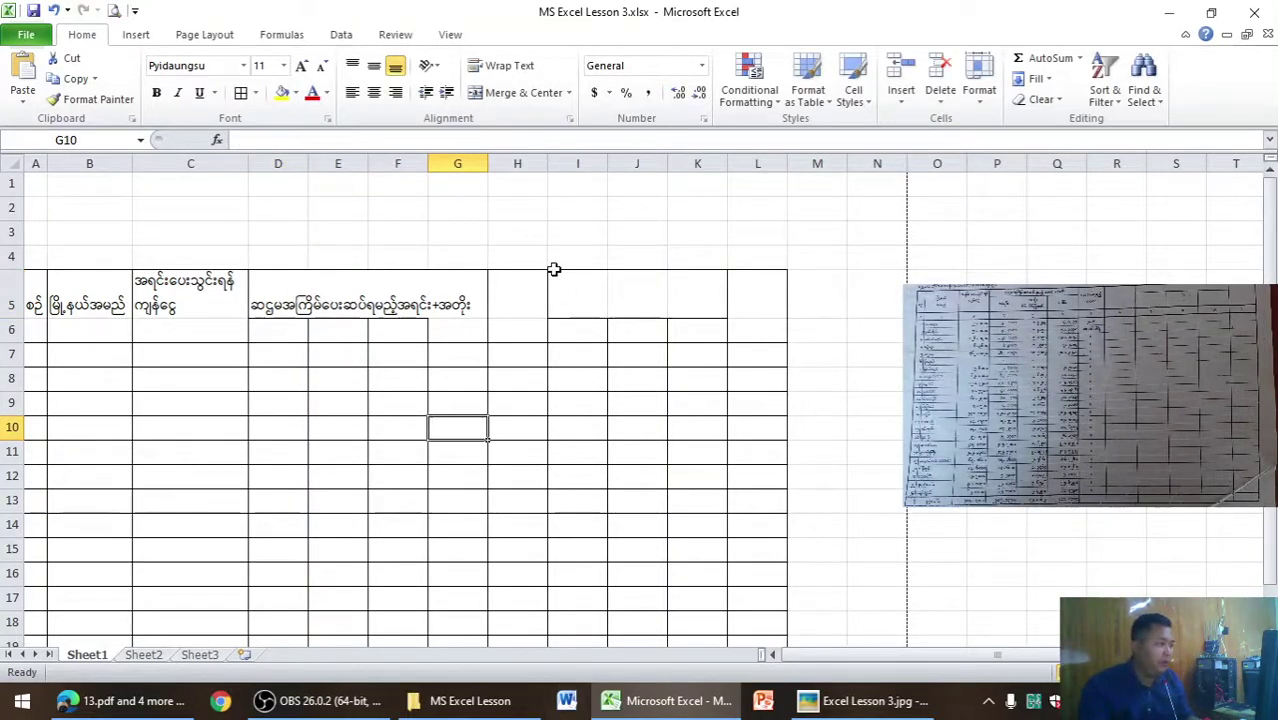
Widen columns D through F together.
left_click_drag(293, 165, 398, 165)
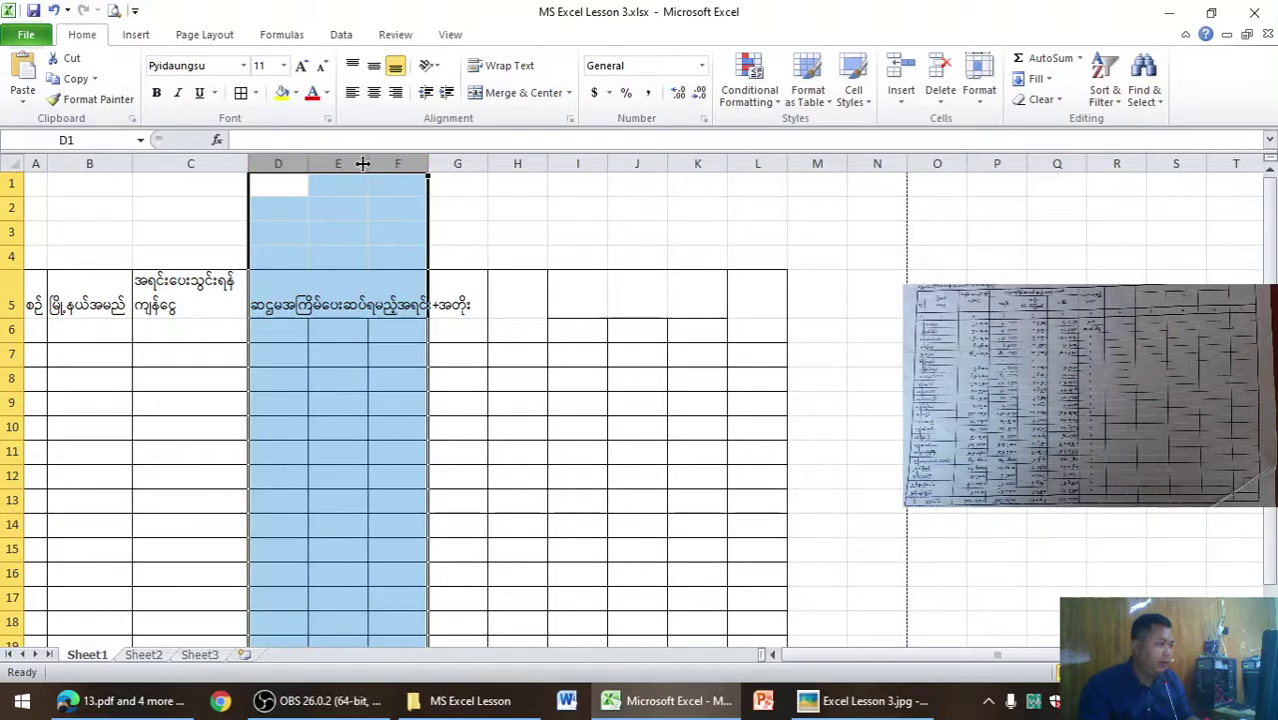
left_click_drag(308, 166, 324, 166)
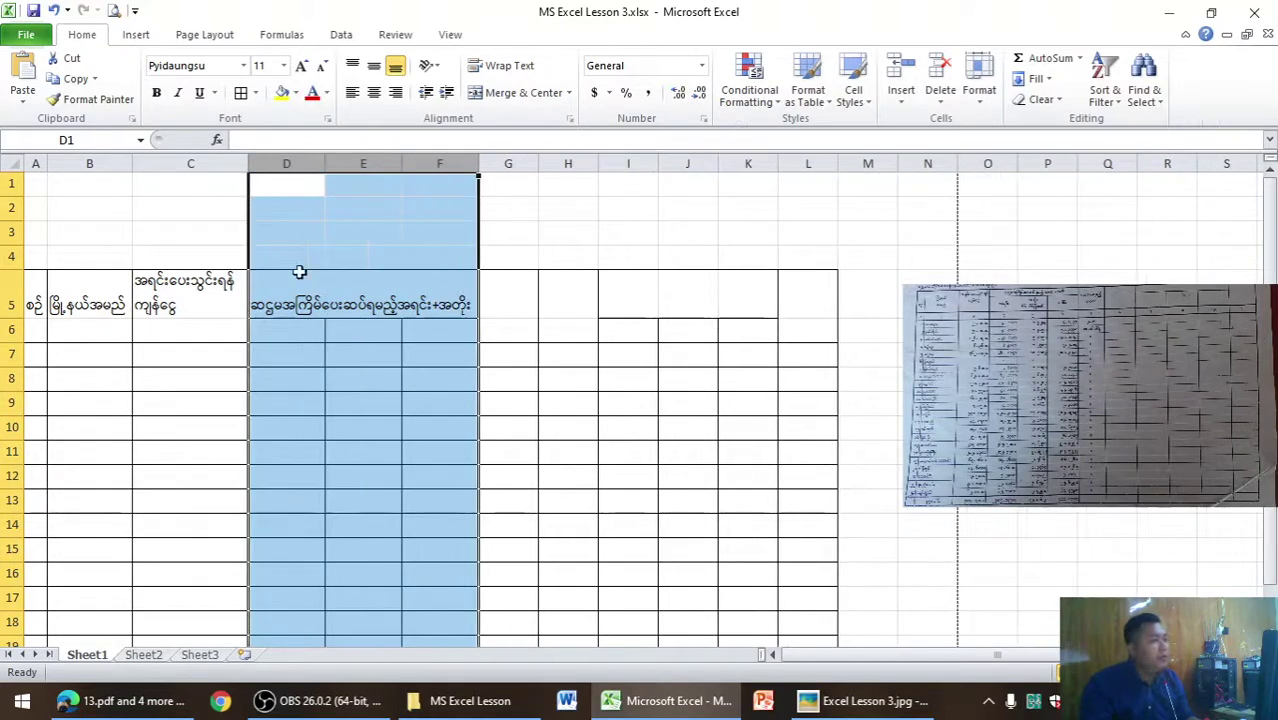
left_click(293, 470)
Merge D5:F5 into one heading, centred vertically and horizontally.
left_click_drag(288, 290, 437, 290)
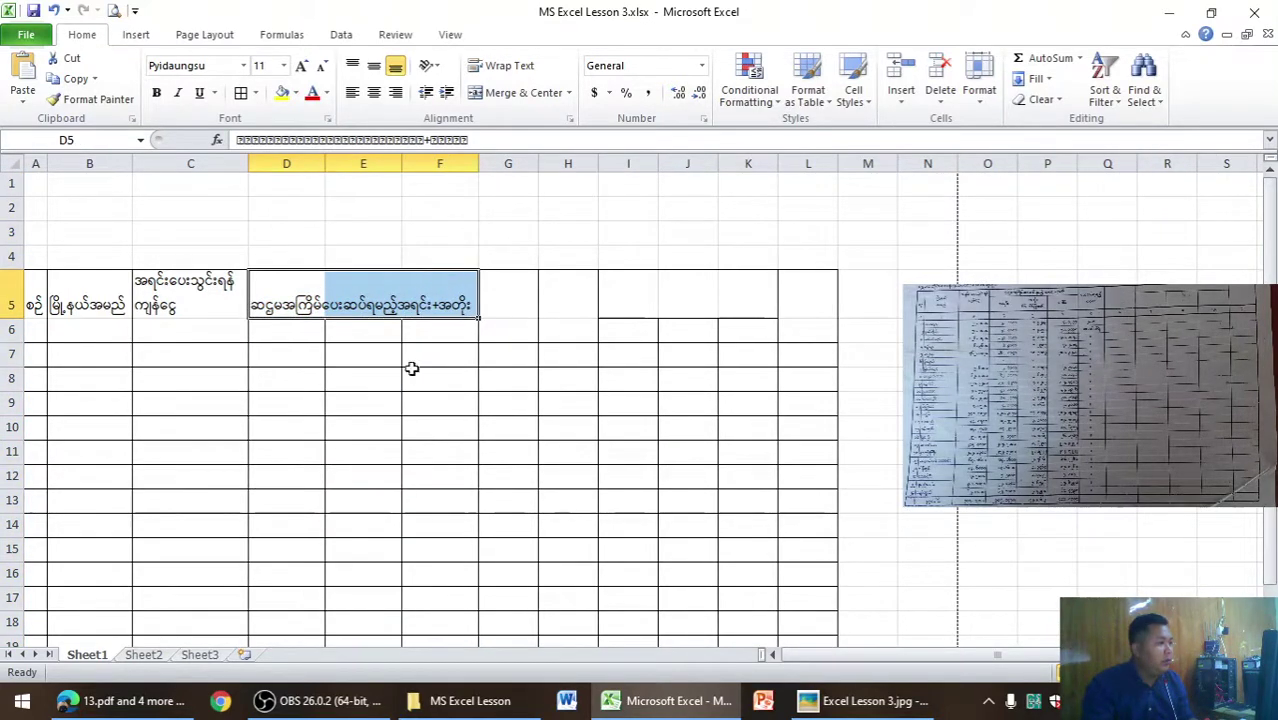
left_click(373, 65)
left_click(373, 92)
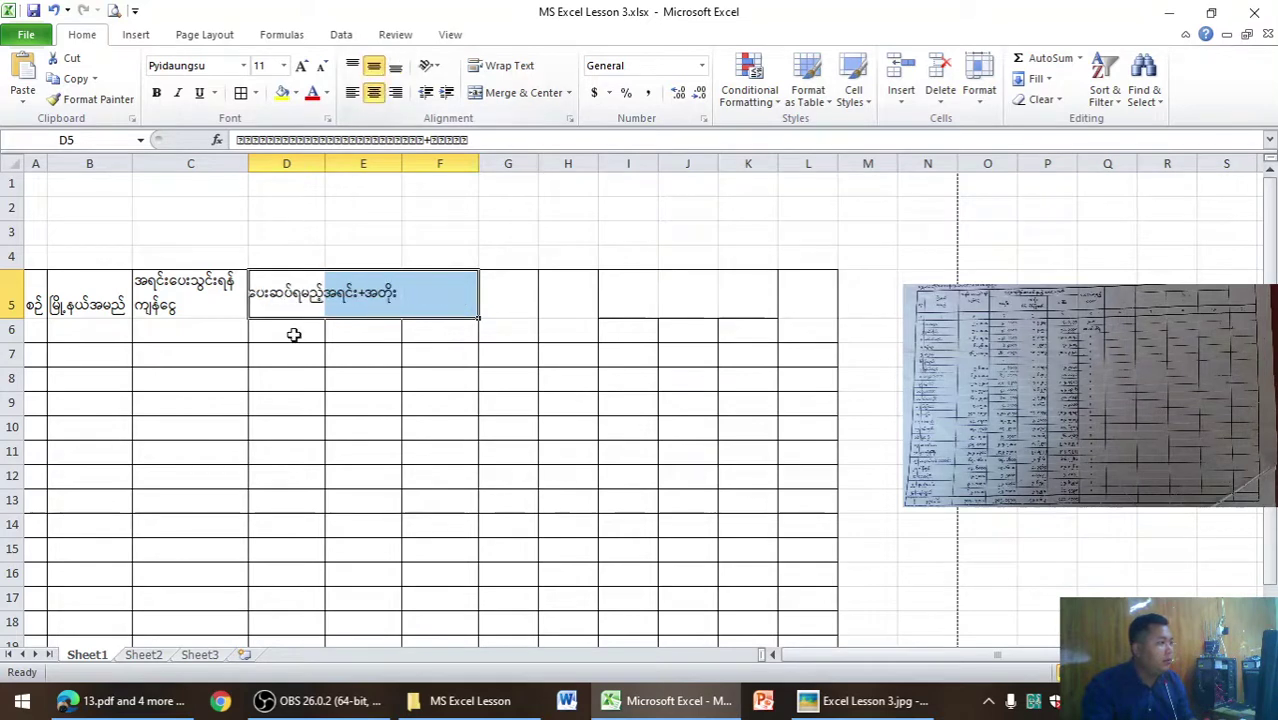
left_click(478, 93)
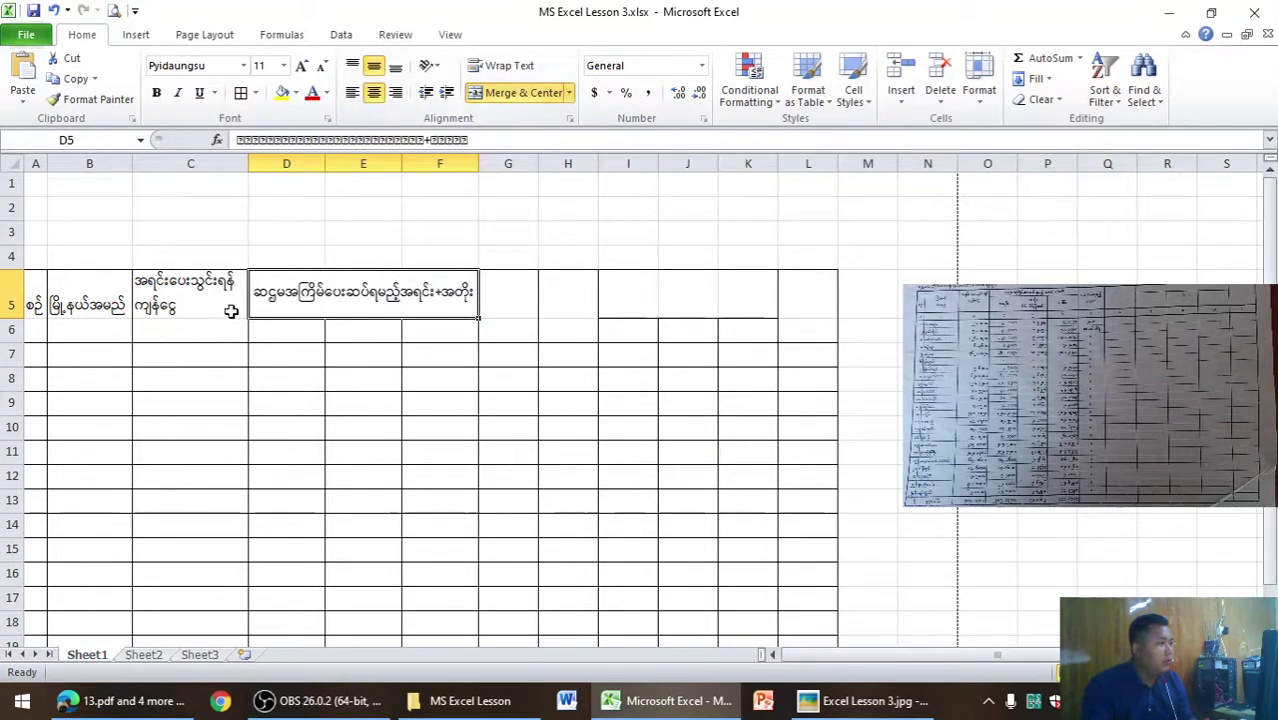
Merge and centre the C5:C6 and B5:B6 heading cells.
left_click_drag(231, 311, 217, 328)
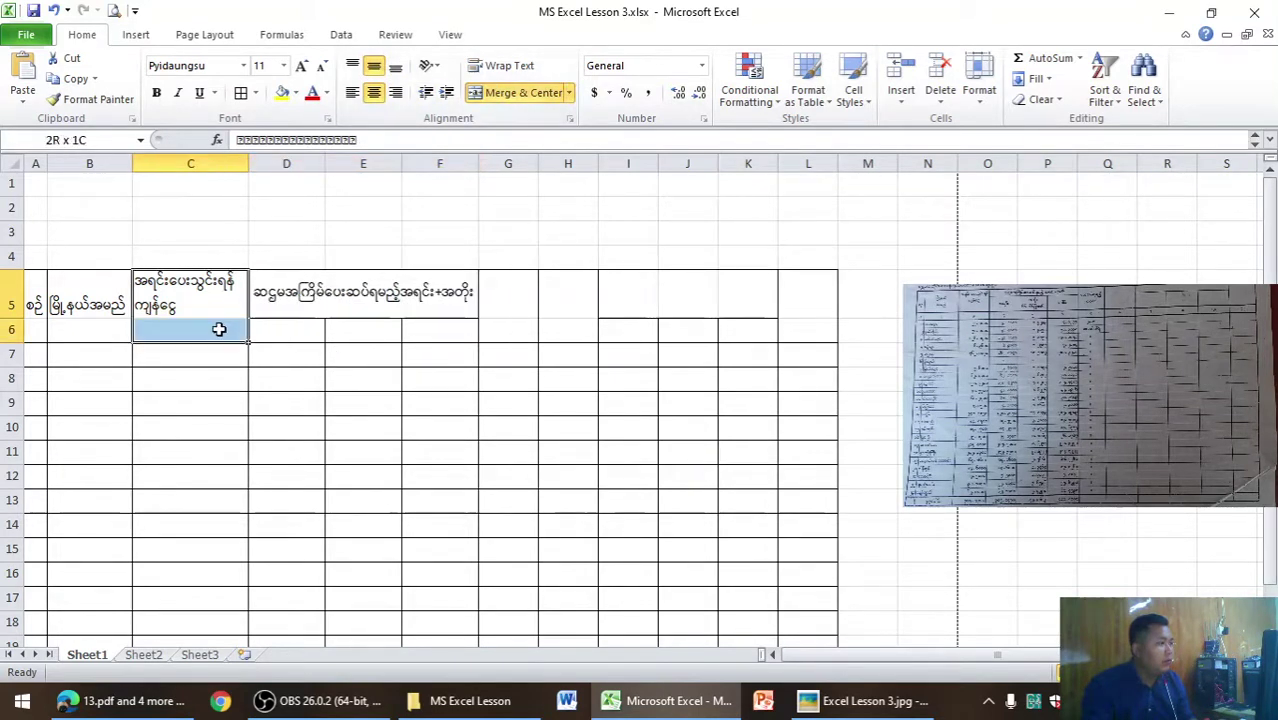
left_click(373, 92)
left_click(373, 65)
left_click(515, 92)
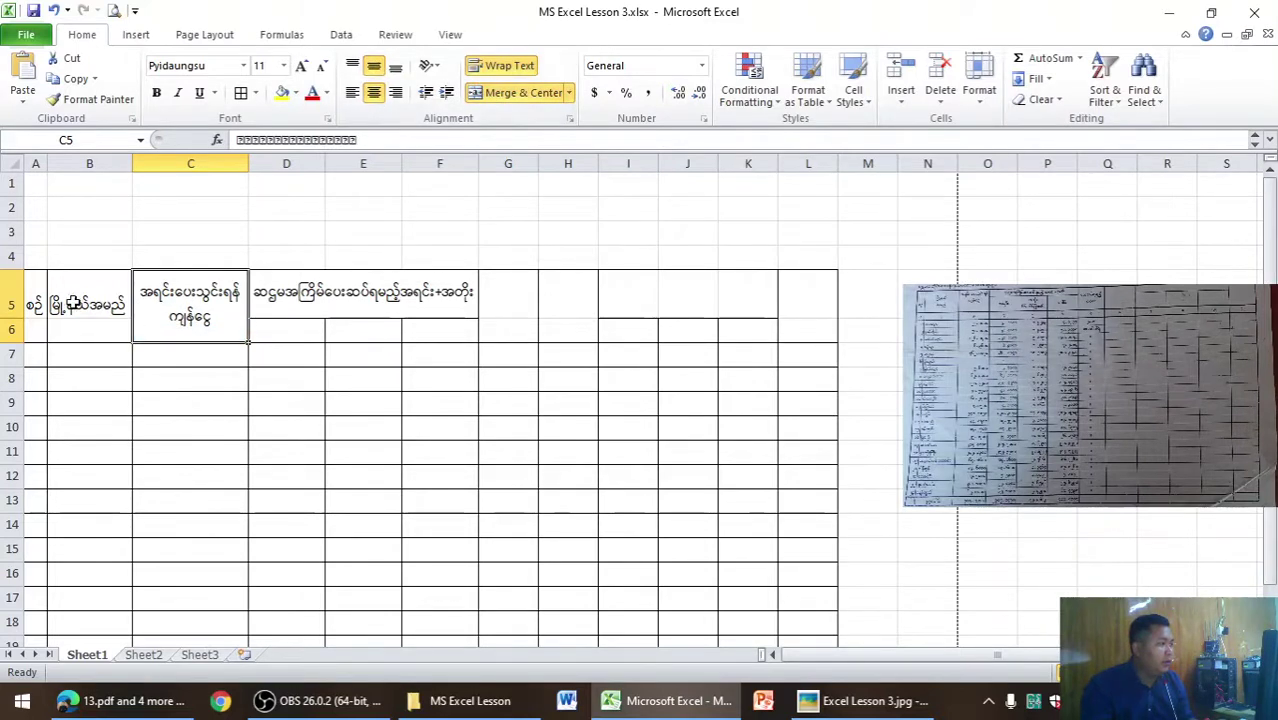
left_click_drag(66, 300, 80, 332)
left_click(373, 65)
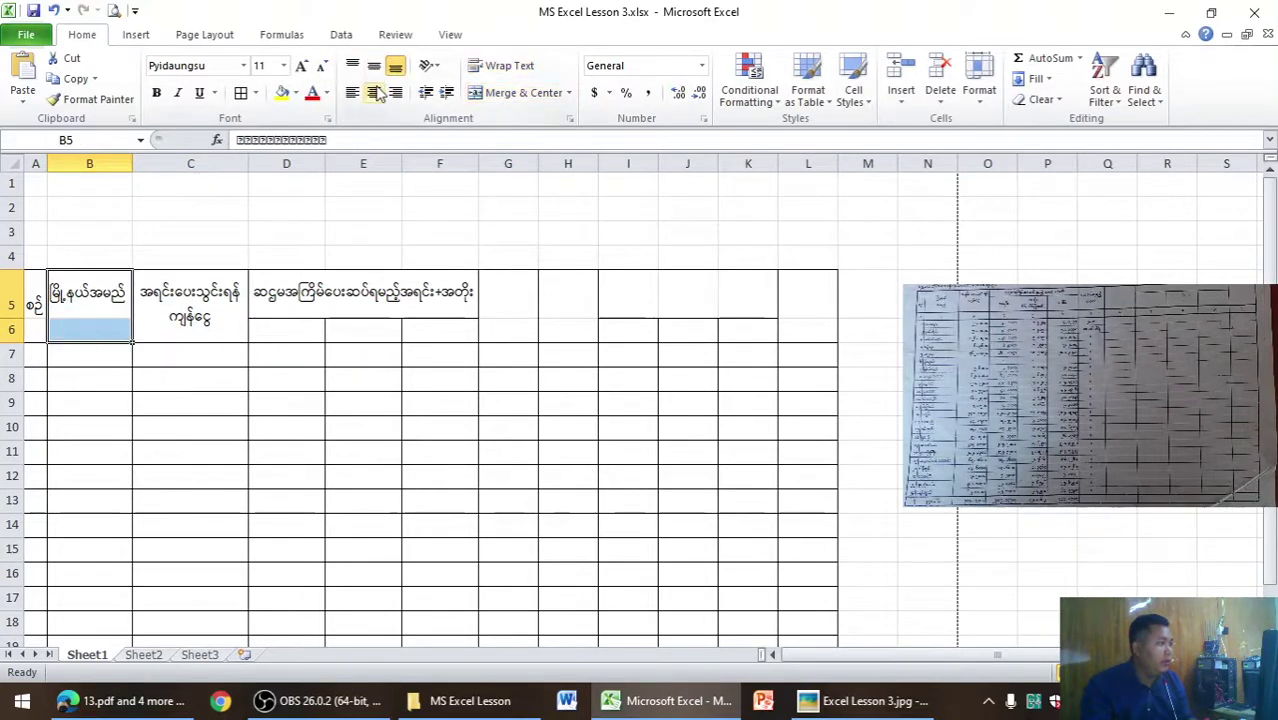
left_click(373, 92)
left_click(502, 98)
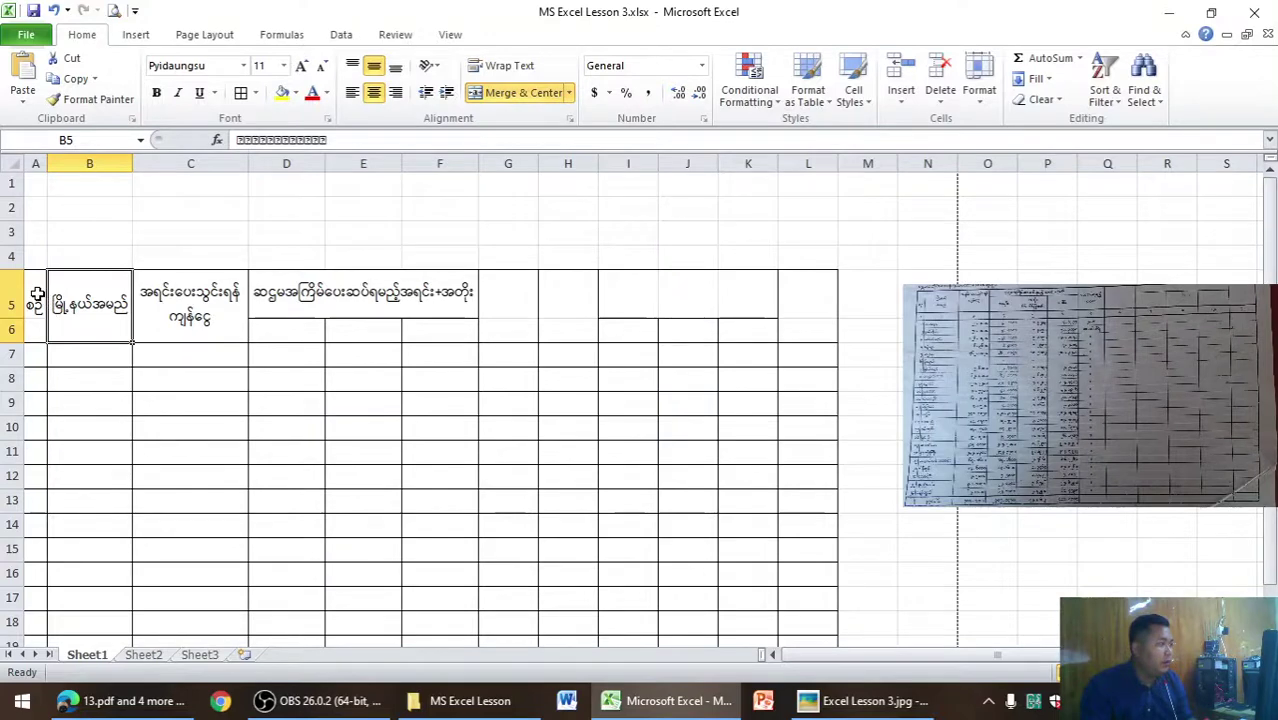
Merge and centre the A5:A6 heading cell.
left_click_drag(34, 300, 33, 323)
left_click(373, 65)
left_click(373, 92)
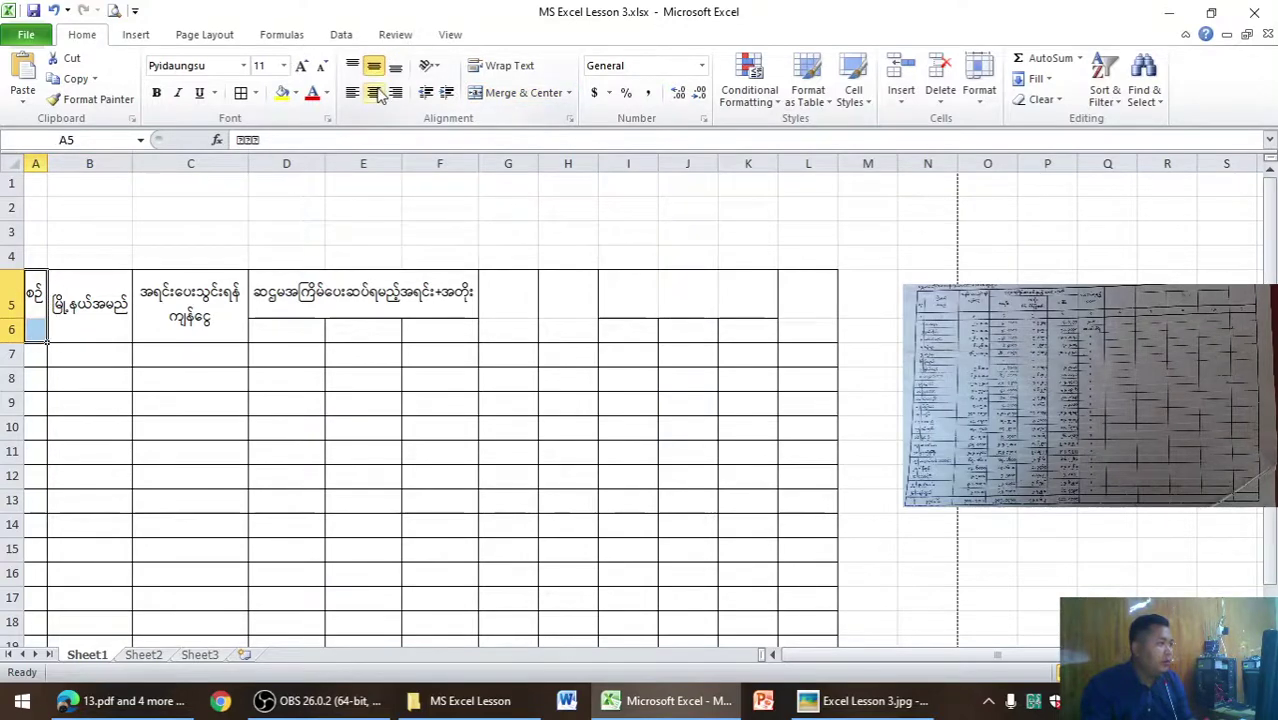
left_click(497, 93)
left_click(294, 333)
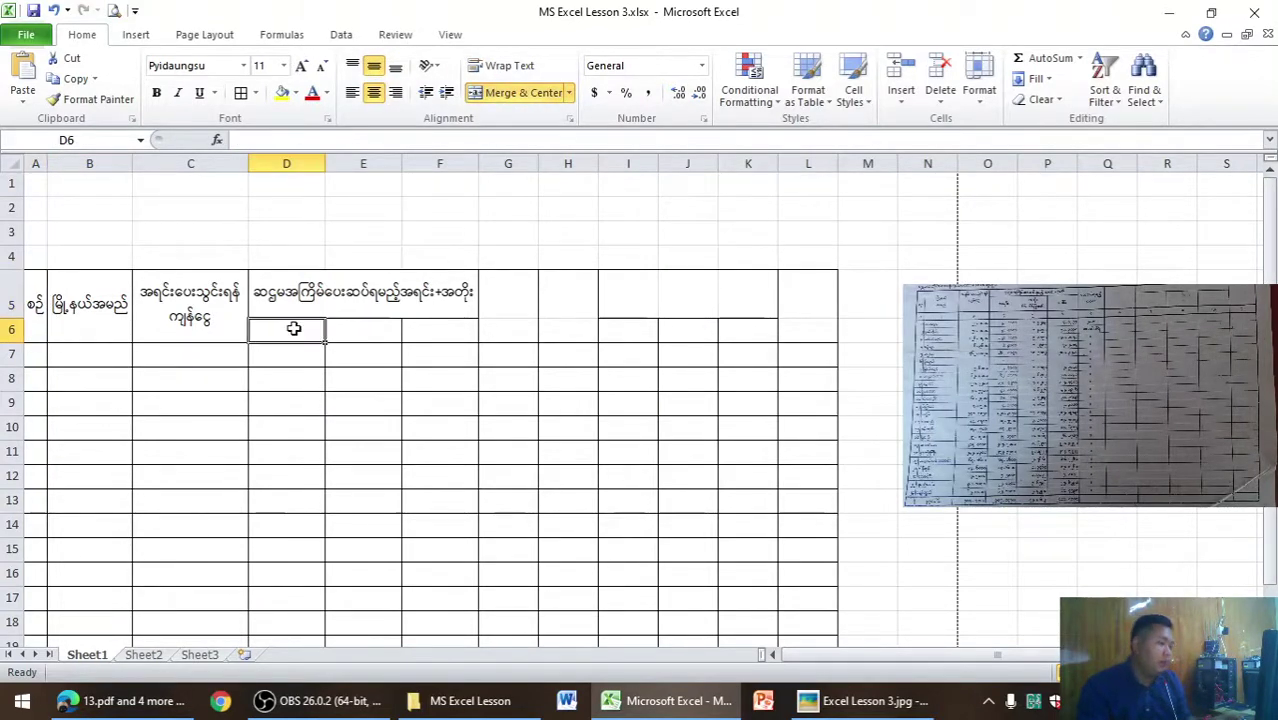
key("alt+Tab")
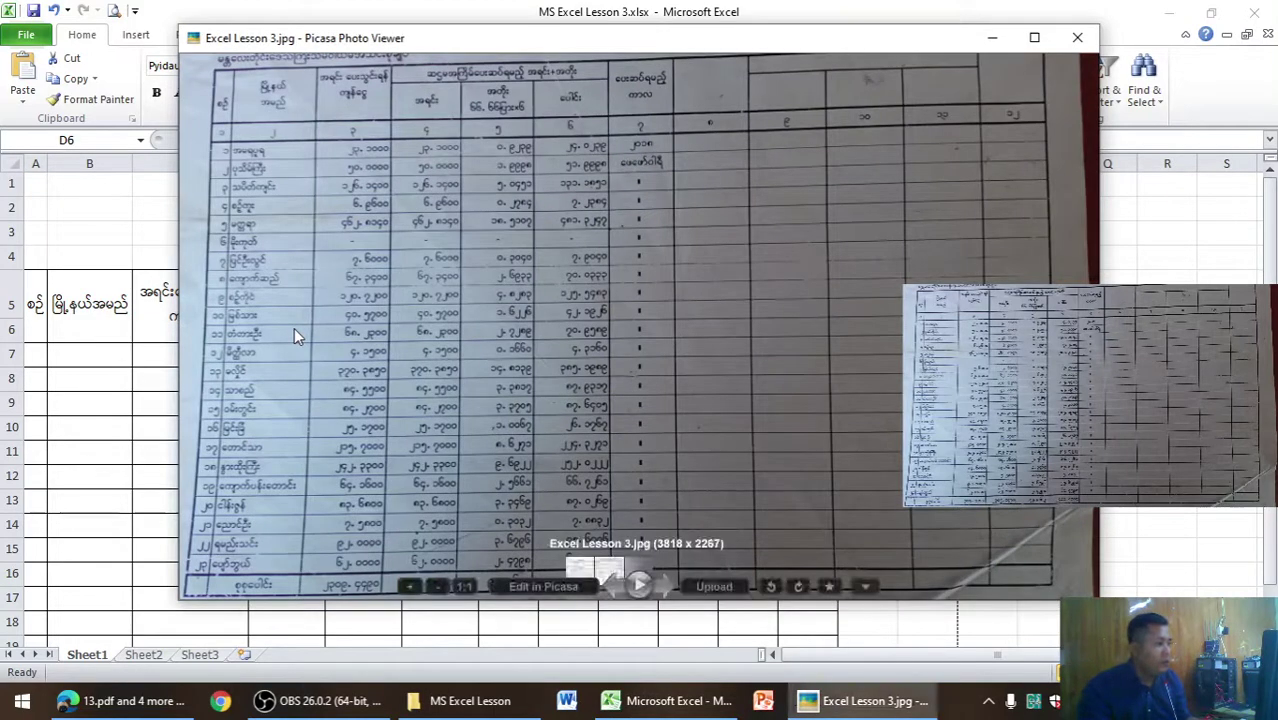
Label D6 with the principal subheading အရင်း.
key("alt+Tab")
type("အ")
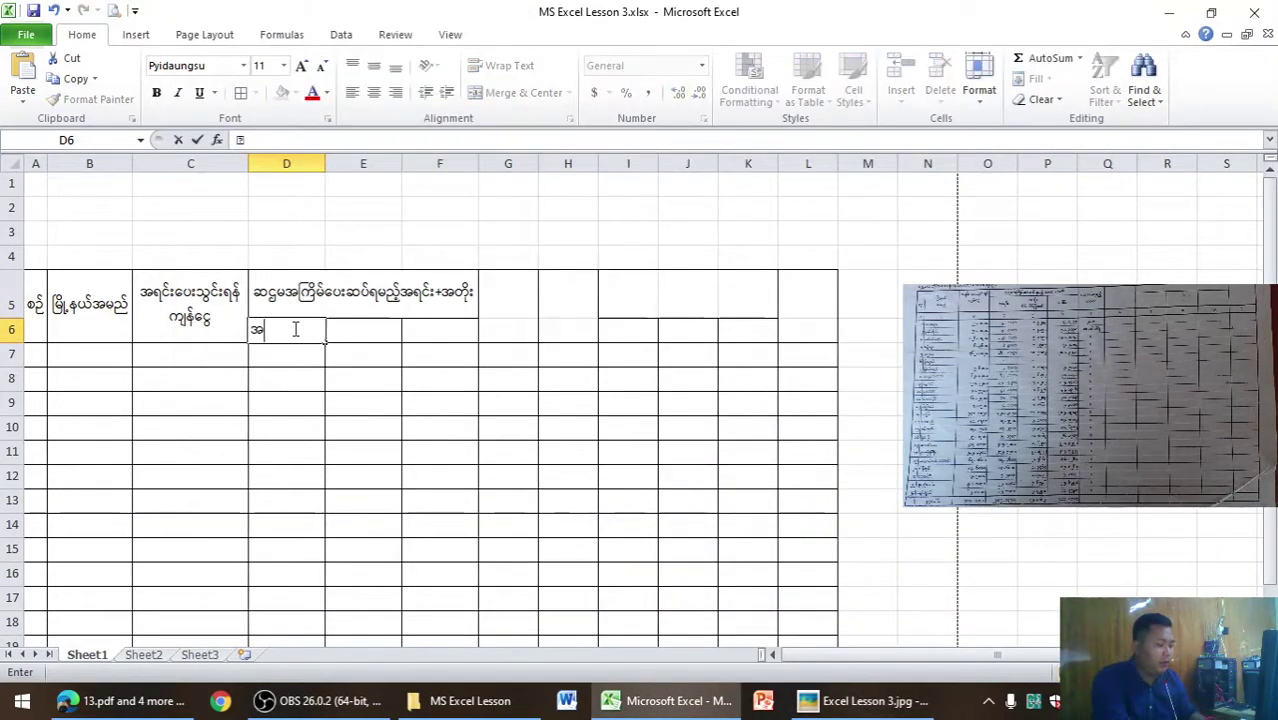
type("ရင်း")
key("Tab")
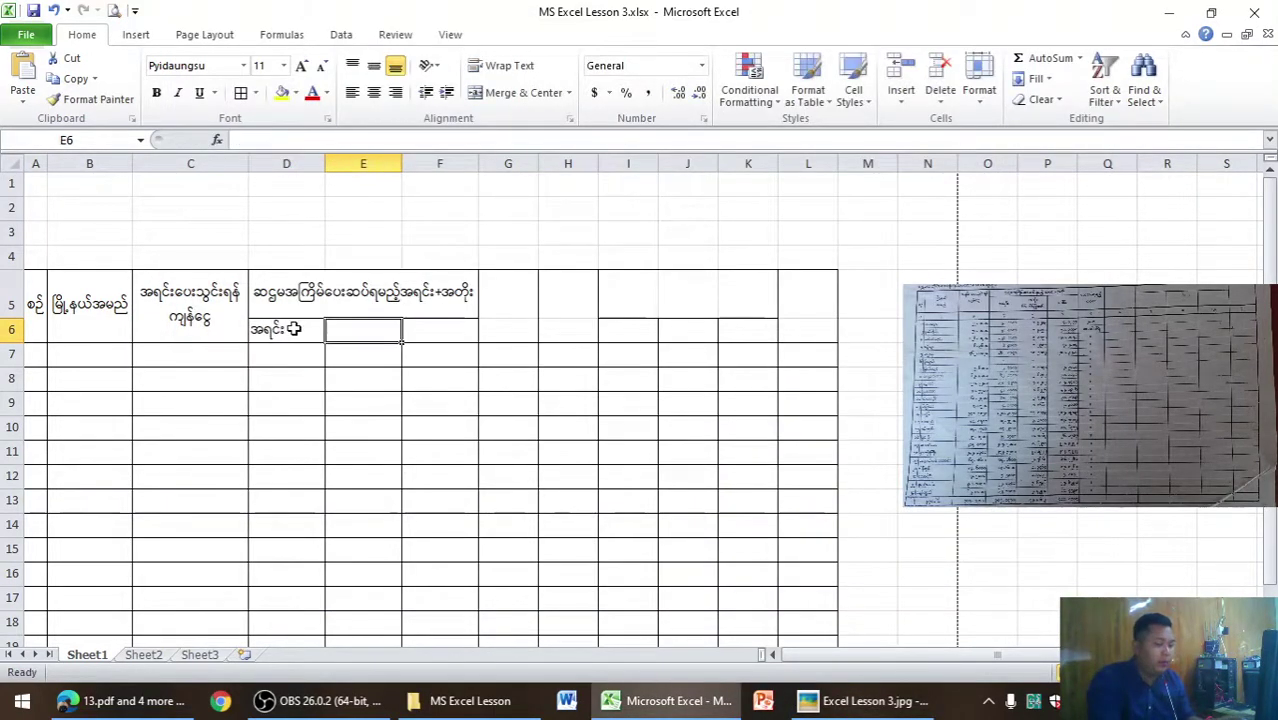
Enter အတိုး in E6 with a second line reading ၆၆.၆၆ပြား, checking the ledger photo.
key("alt+Tab")
key("alt+Tab")
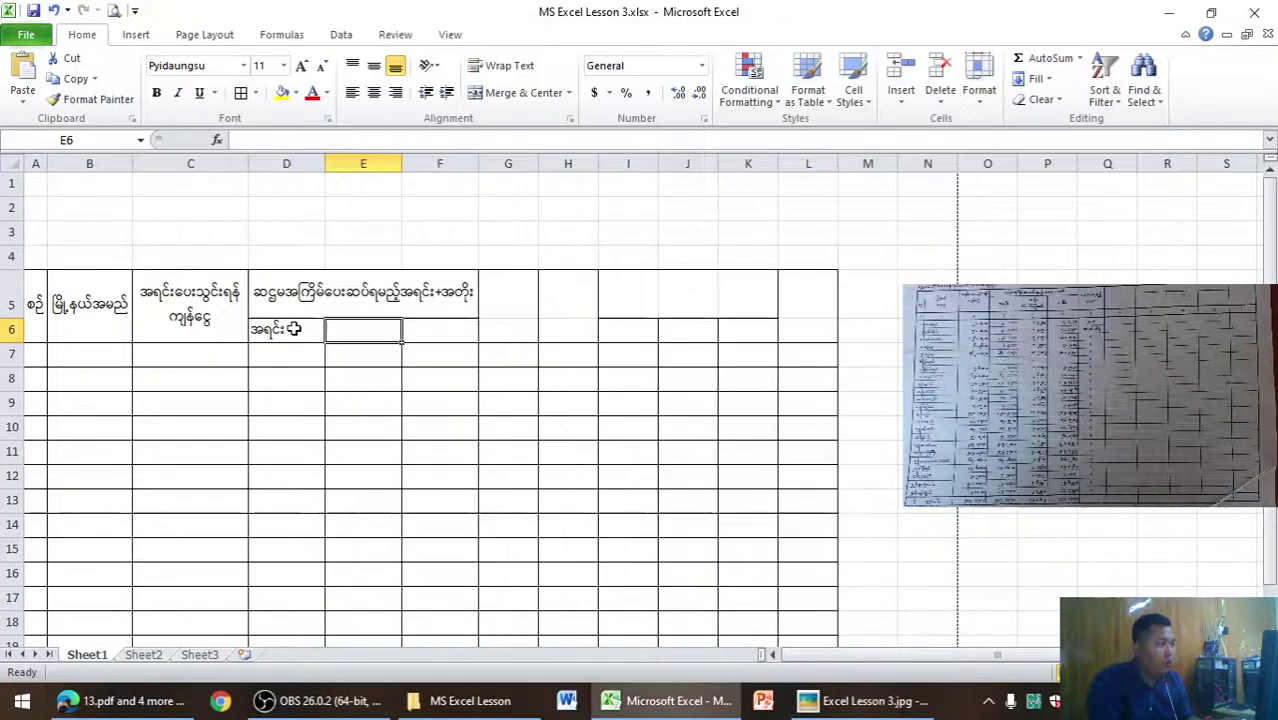
type("အတိုး")
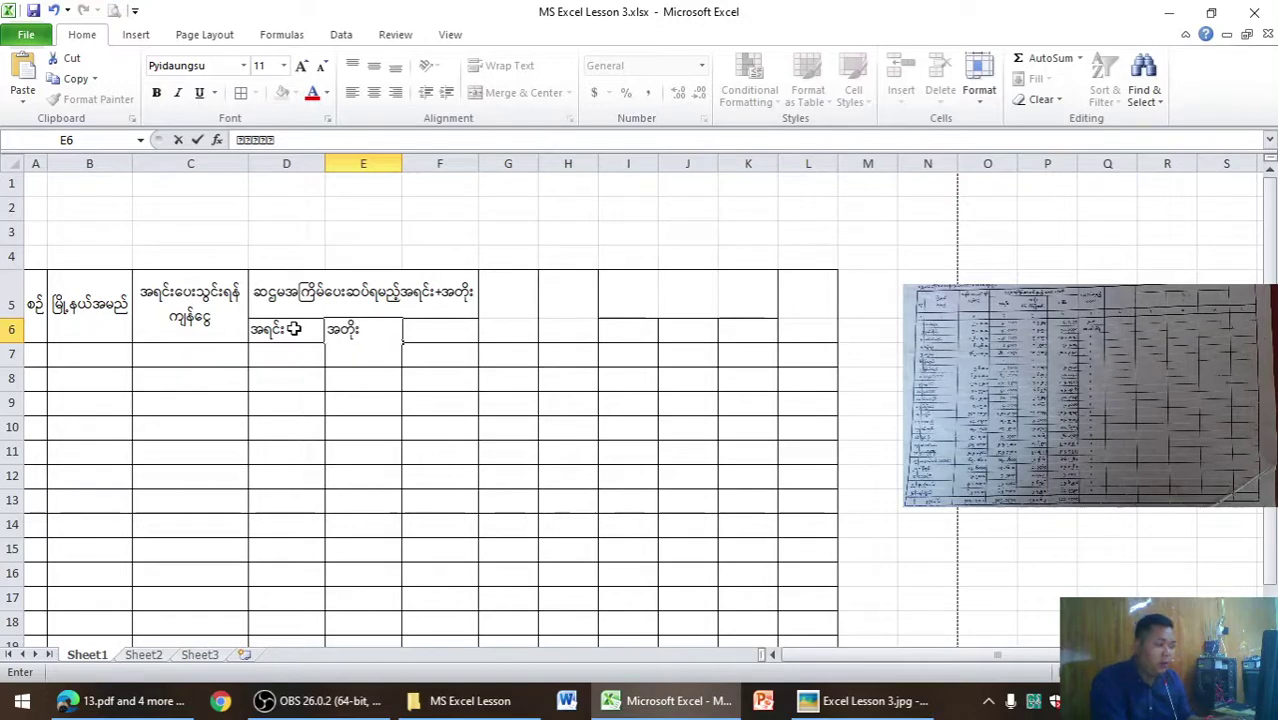
key("alt+Return")
key("alt+Tab")
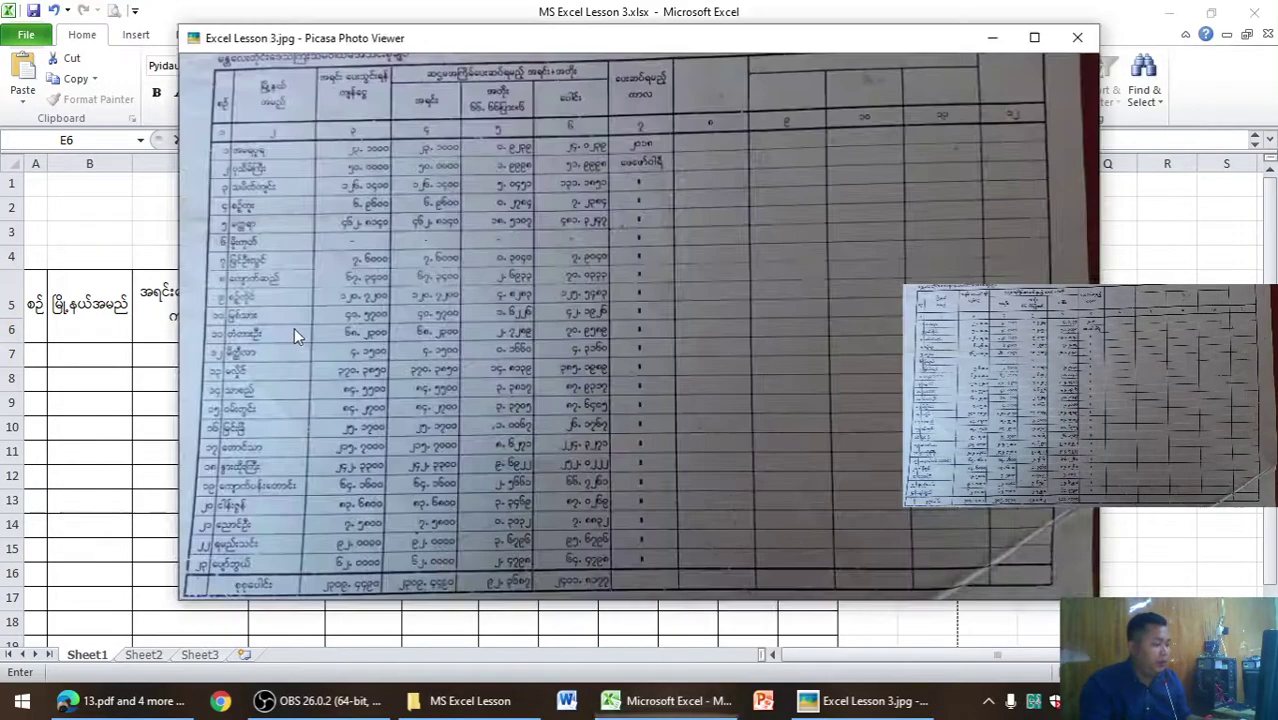
key("alt+Tab")
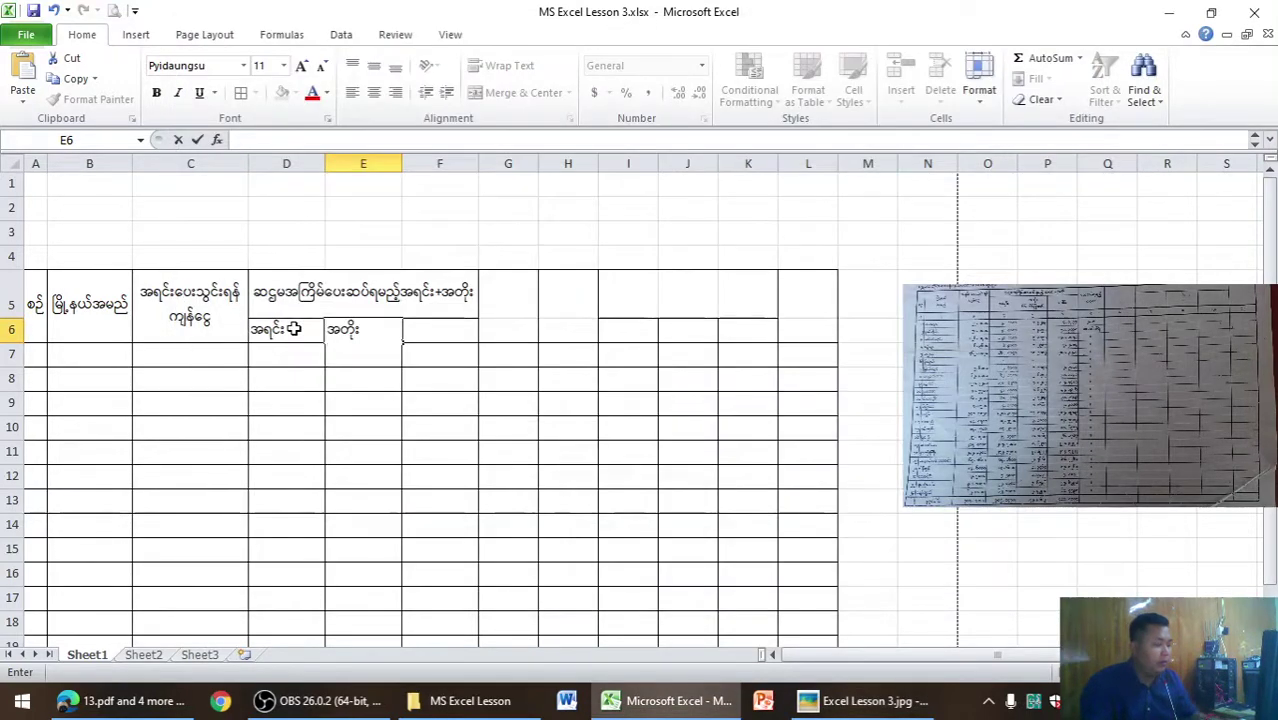
type("ဖြဖြ.ဖြဖြ")
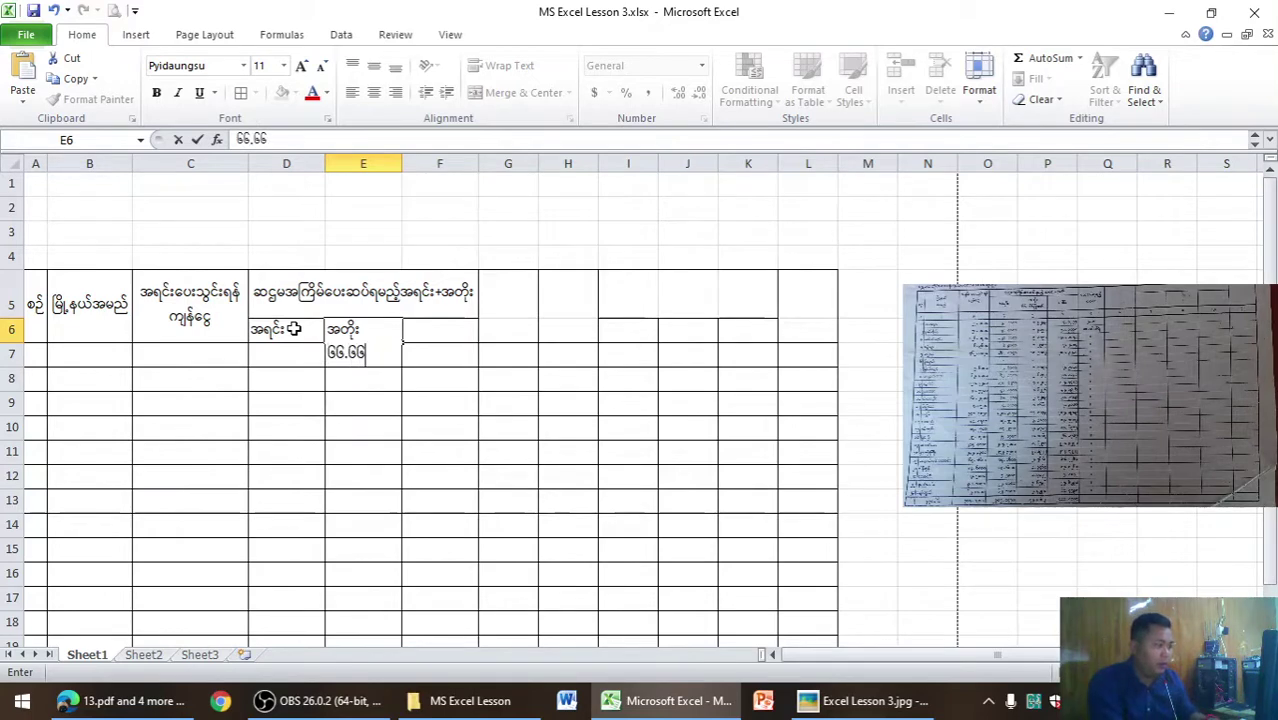
key("alt+Tab")
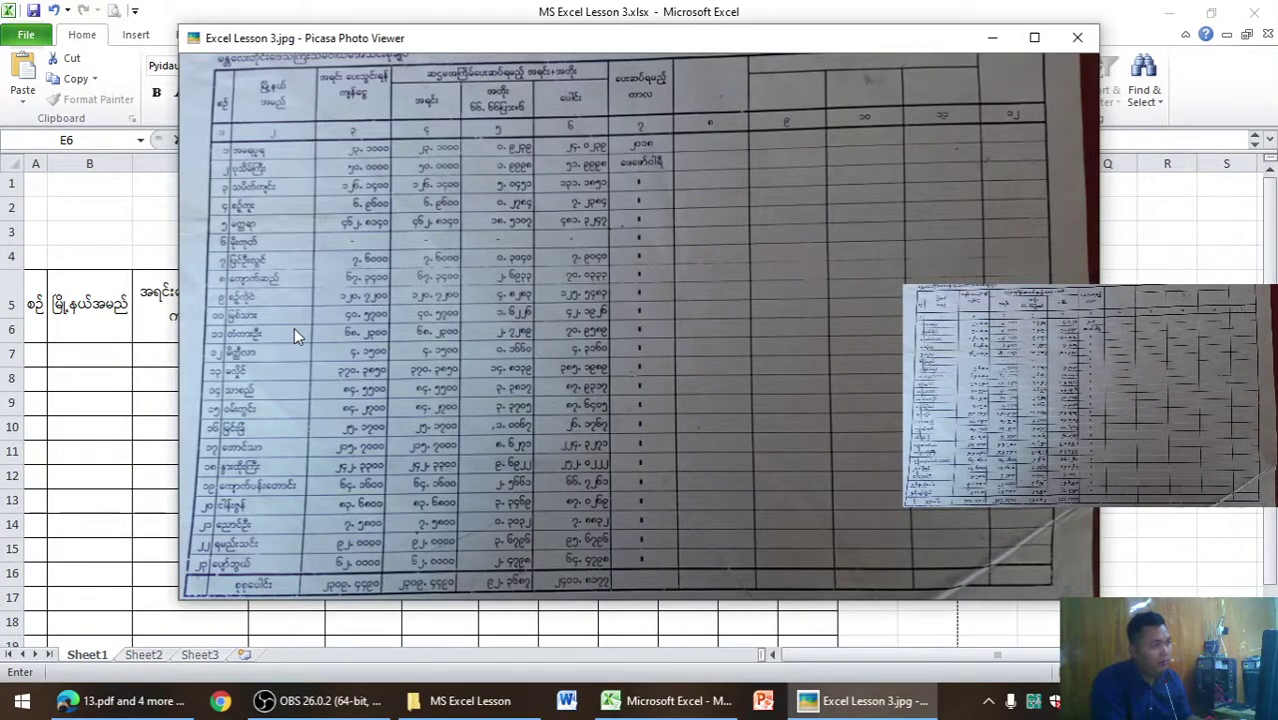
key("alt+Tab")
type("၆၆.၆၆ပြား")
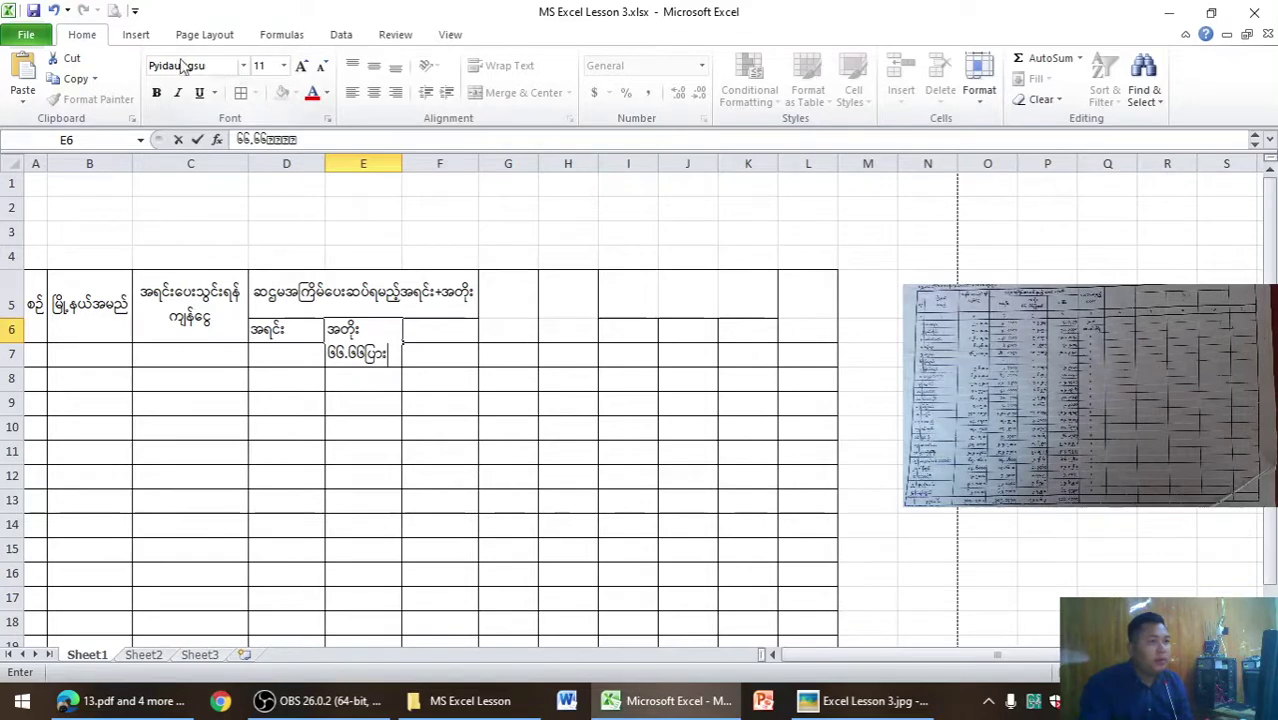
Append a × multiplication sign to E6's second line using Insert > Symbol.
left_click(118, 36)
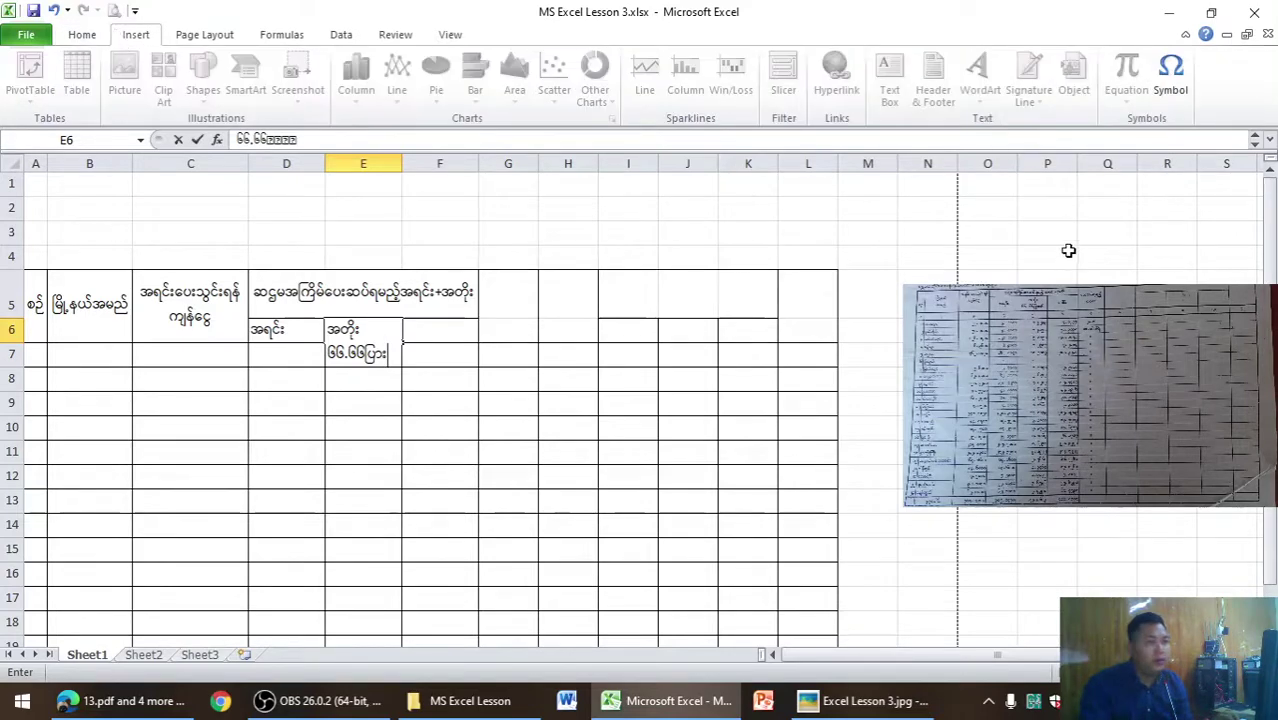
left_click(1170, 75)
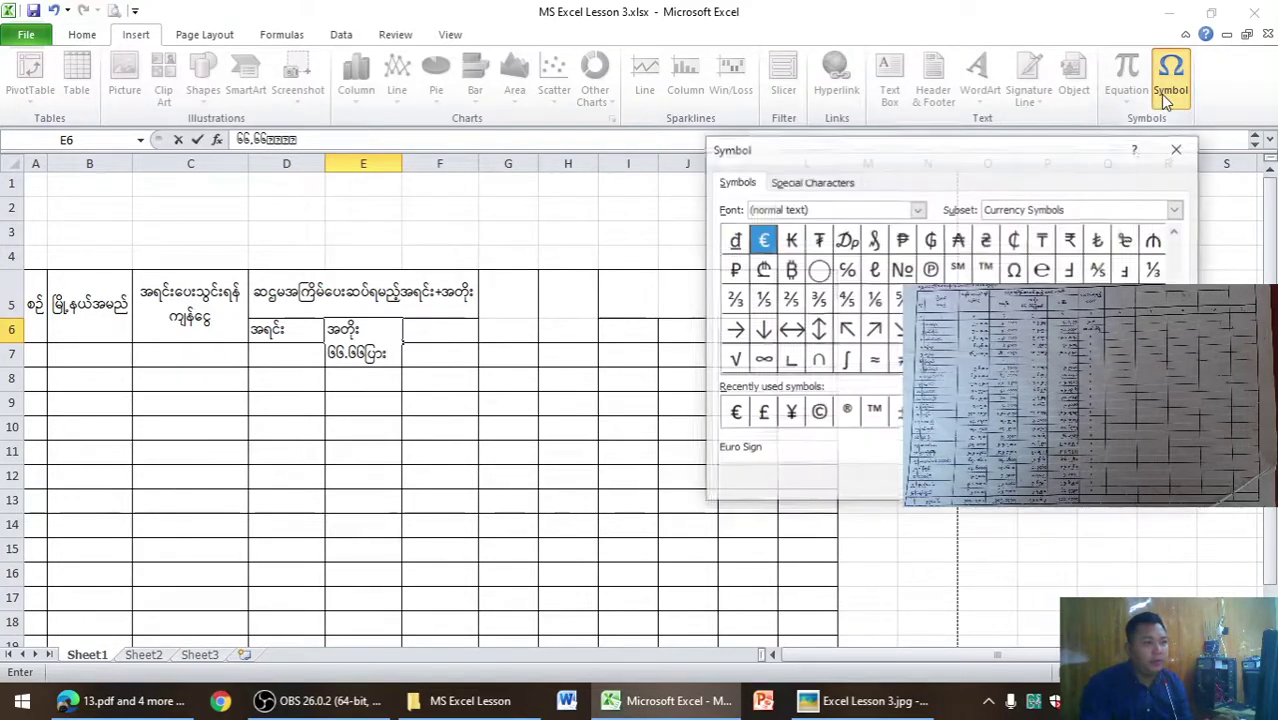
left_click(1042, 413)
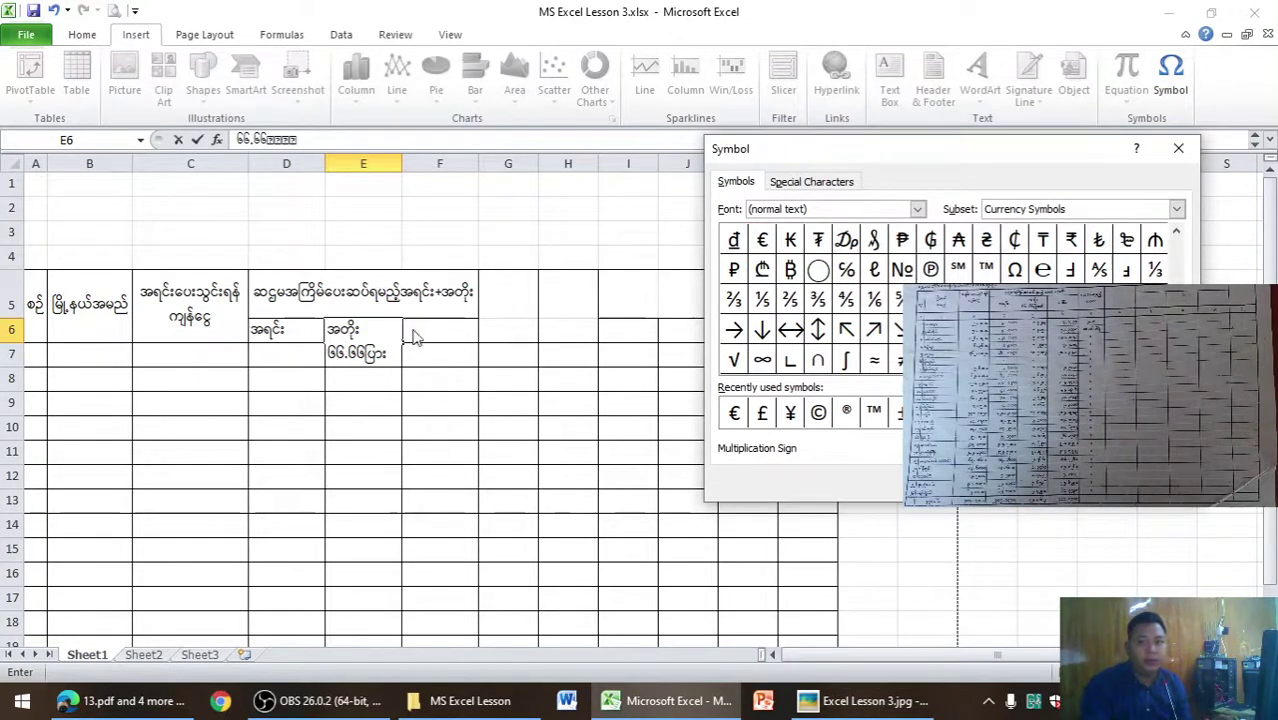
left_click_drag(1082, 395, 704, 577)
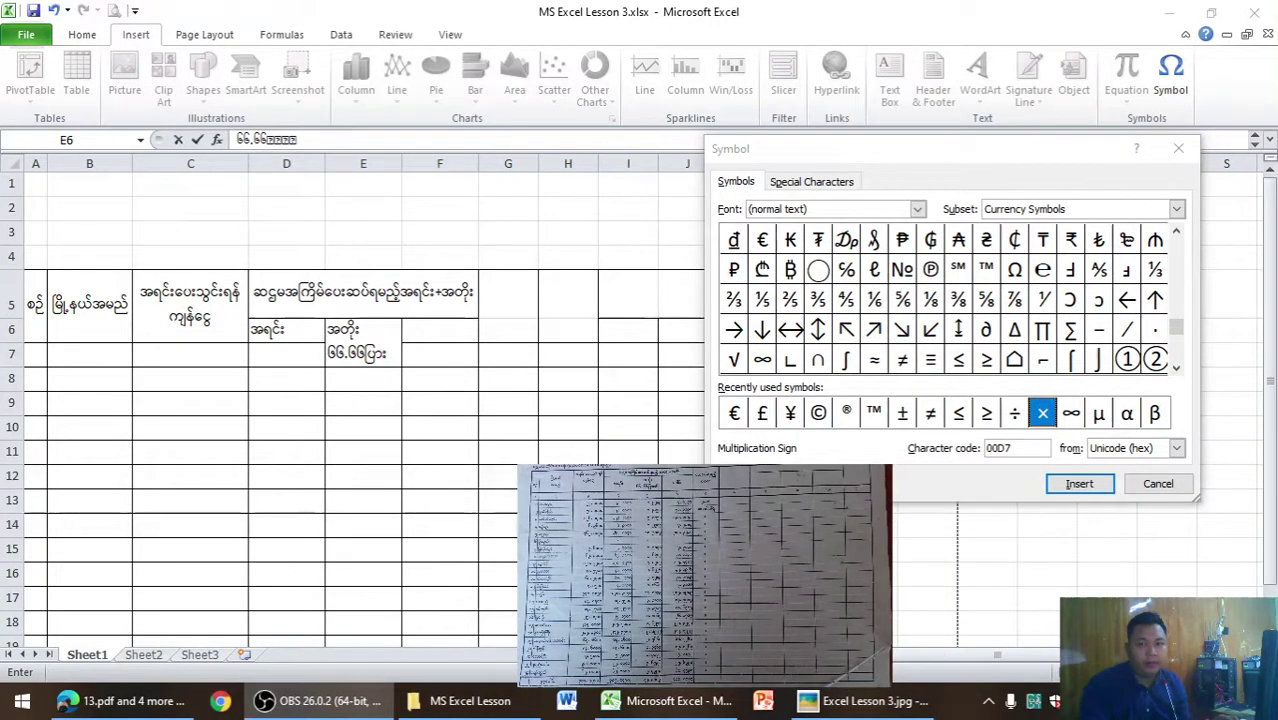
left_click(1077, 483)
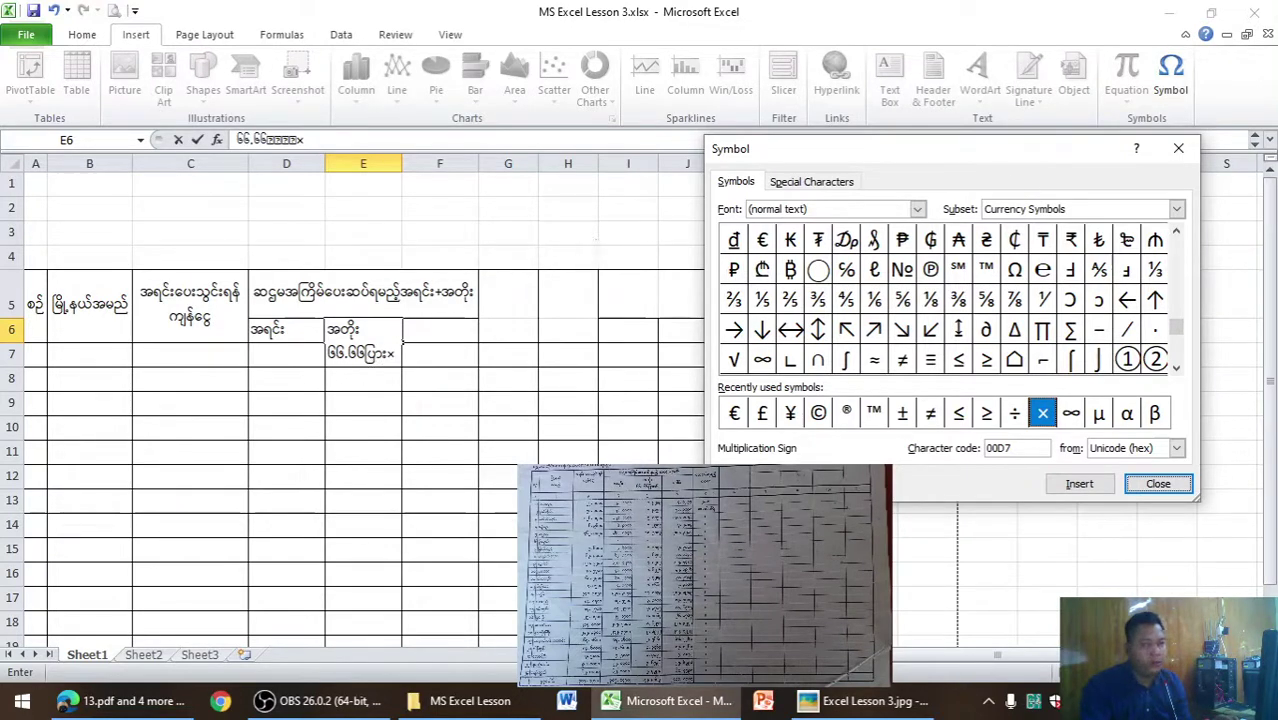
left_click_drag(704, 577, 1088, 309)
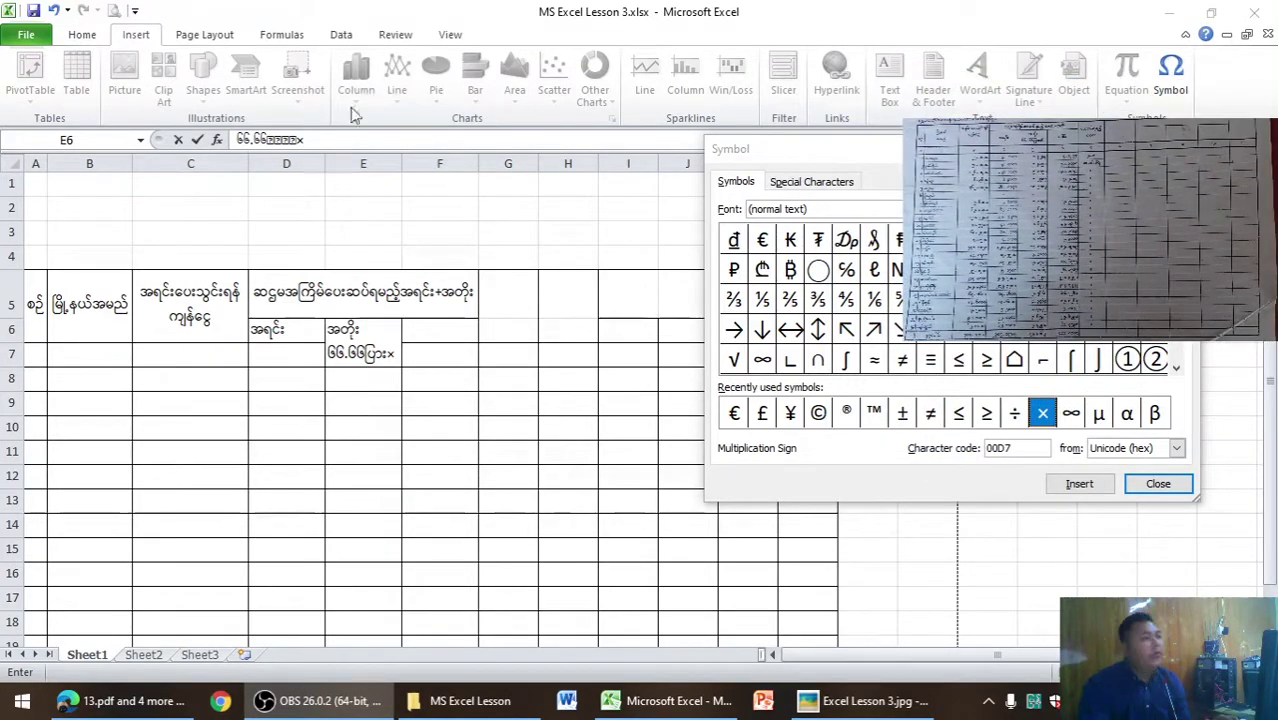
left_click(1158, 483)
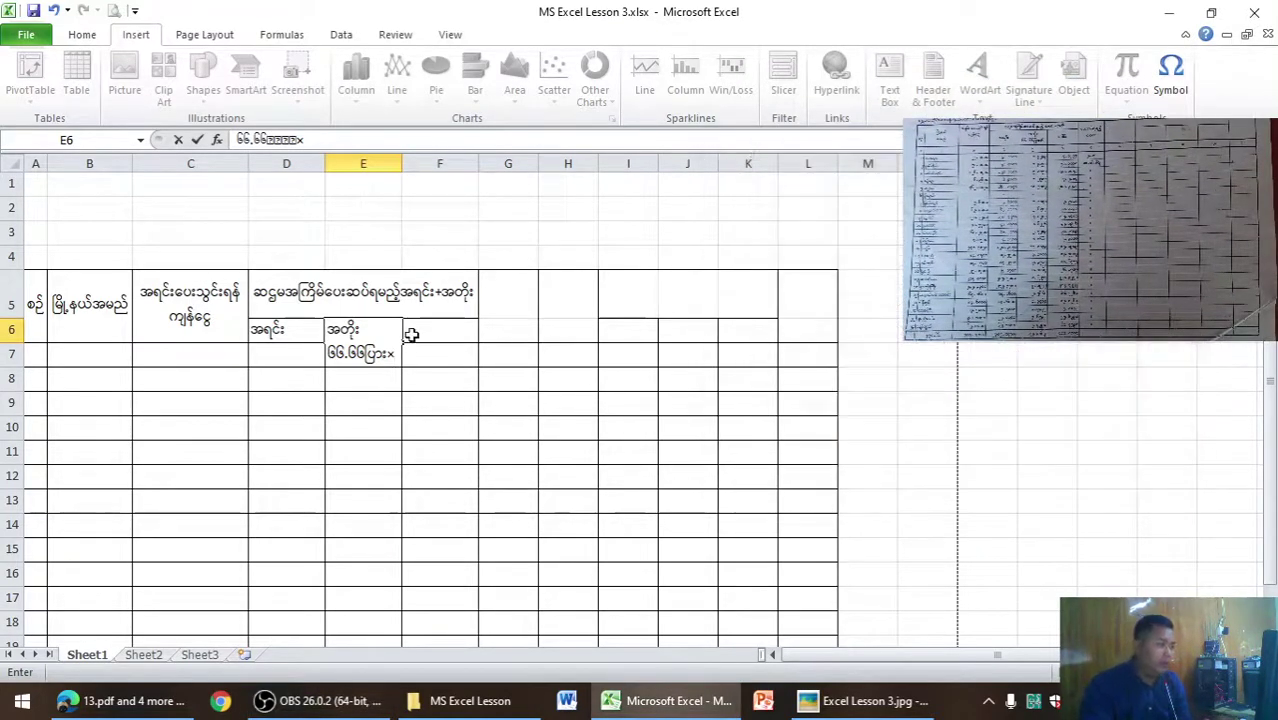
key("alt+Tab")
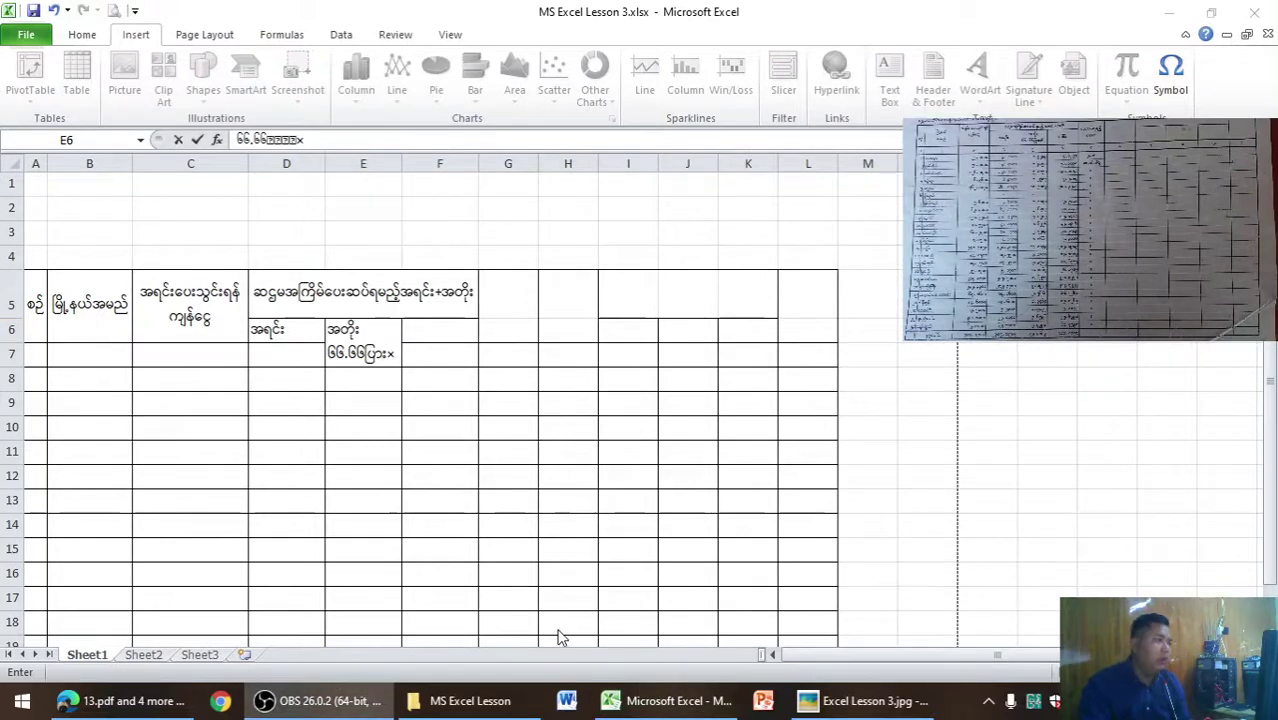
Finish the E6 heading so its second line ends with ×၆.
key("alt+Tab")
left_click(843, 705)
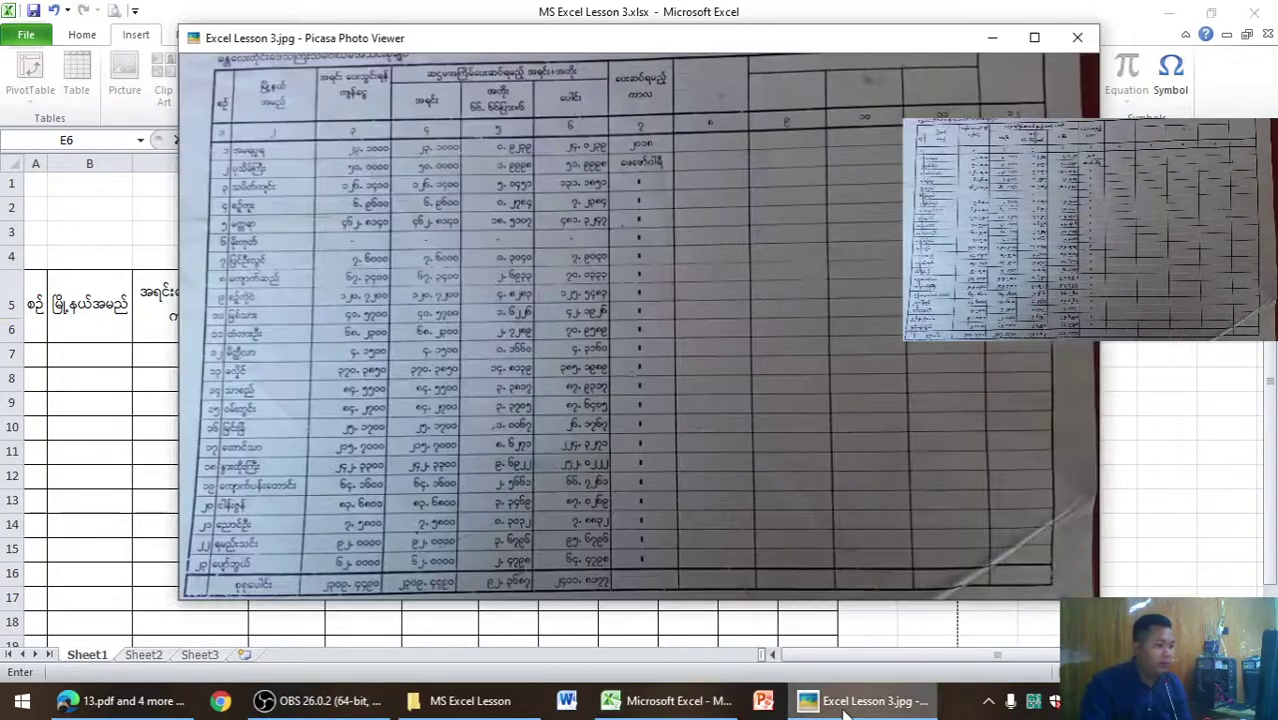
left_click(843, 710)
left_click(843, 707)
left_click(843, 707)
type("၆၆.၆၆ပြား×")
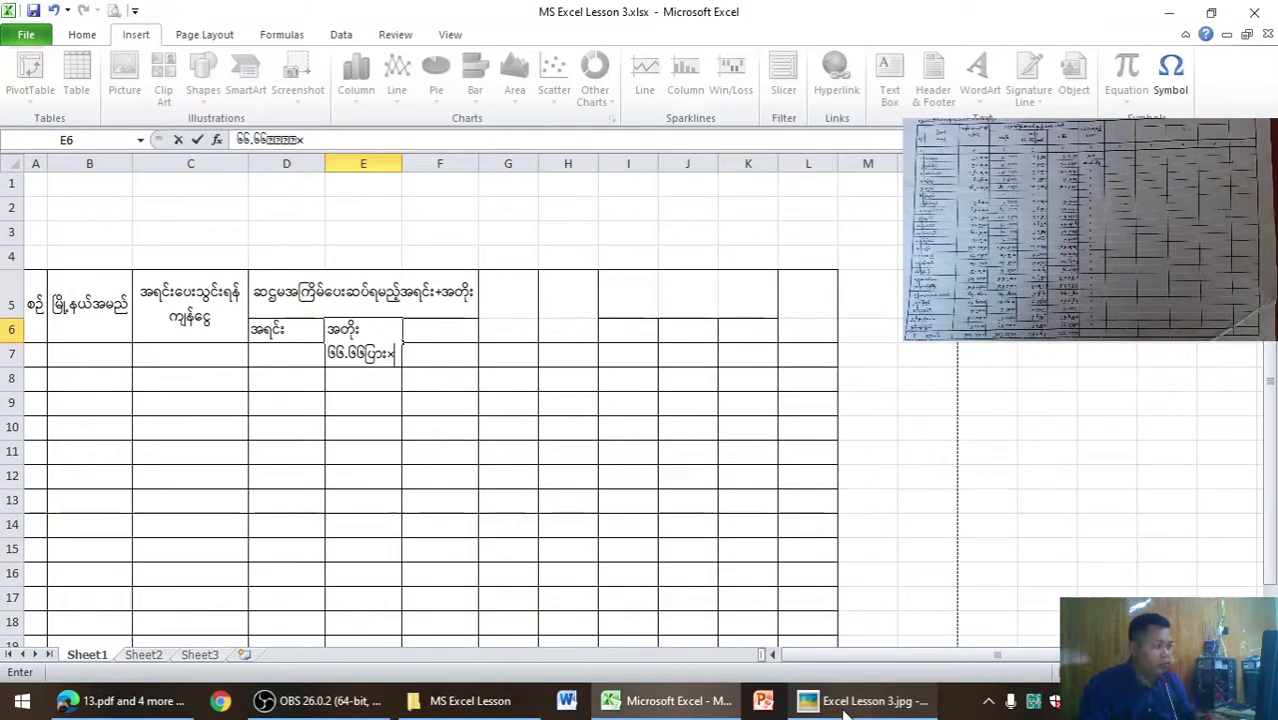
type("၆")
left_click(688, 549)
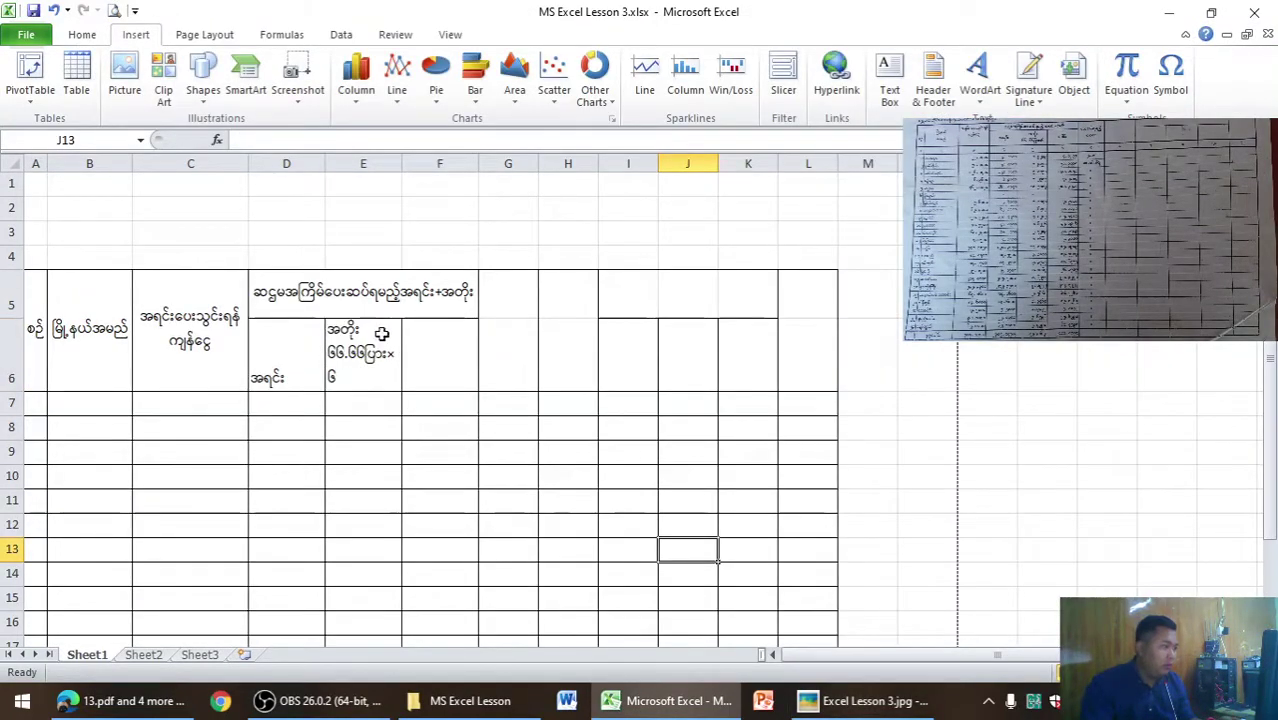
Widen column E and middle-align and centre the D6 and E6 subheadings.
left_click_drag(402, 163, 414, 163)
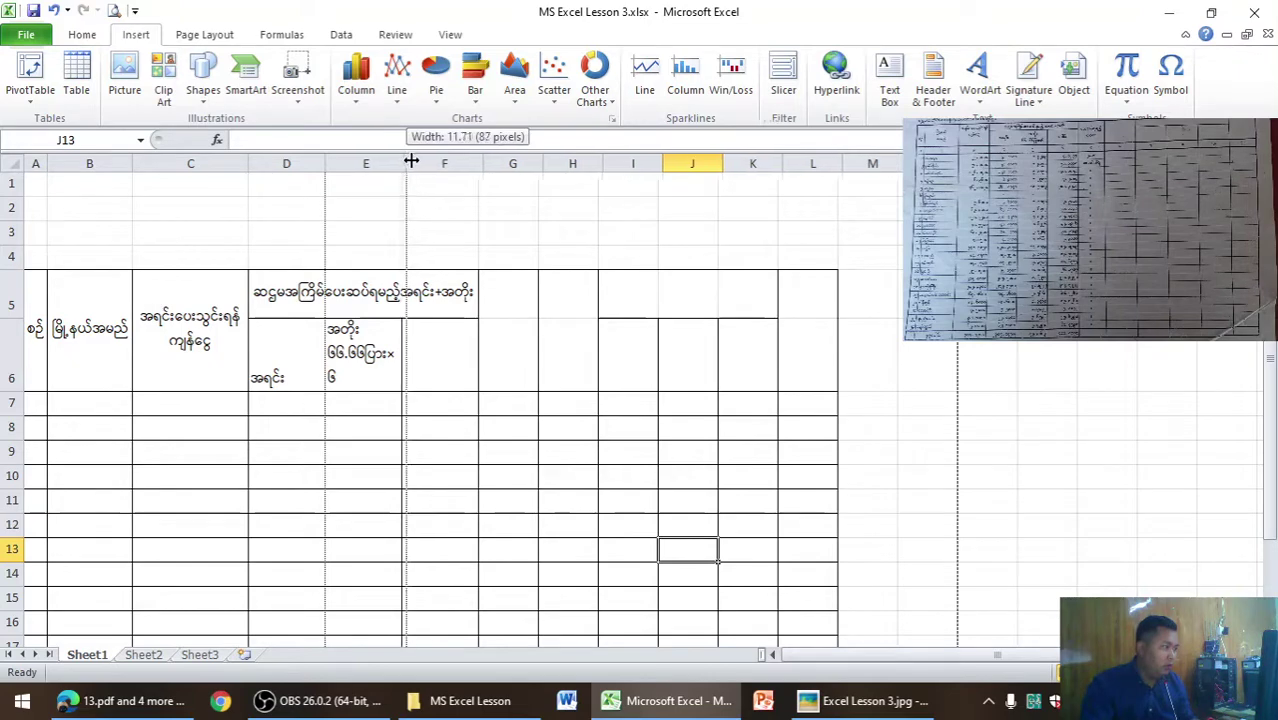
left_click(385, 340)
left_click(82, 34)
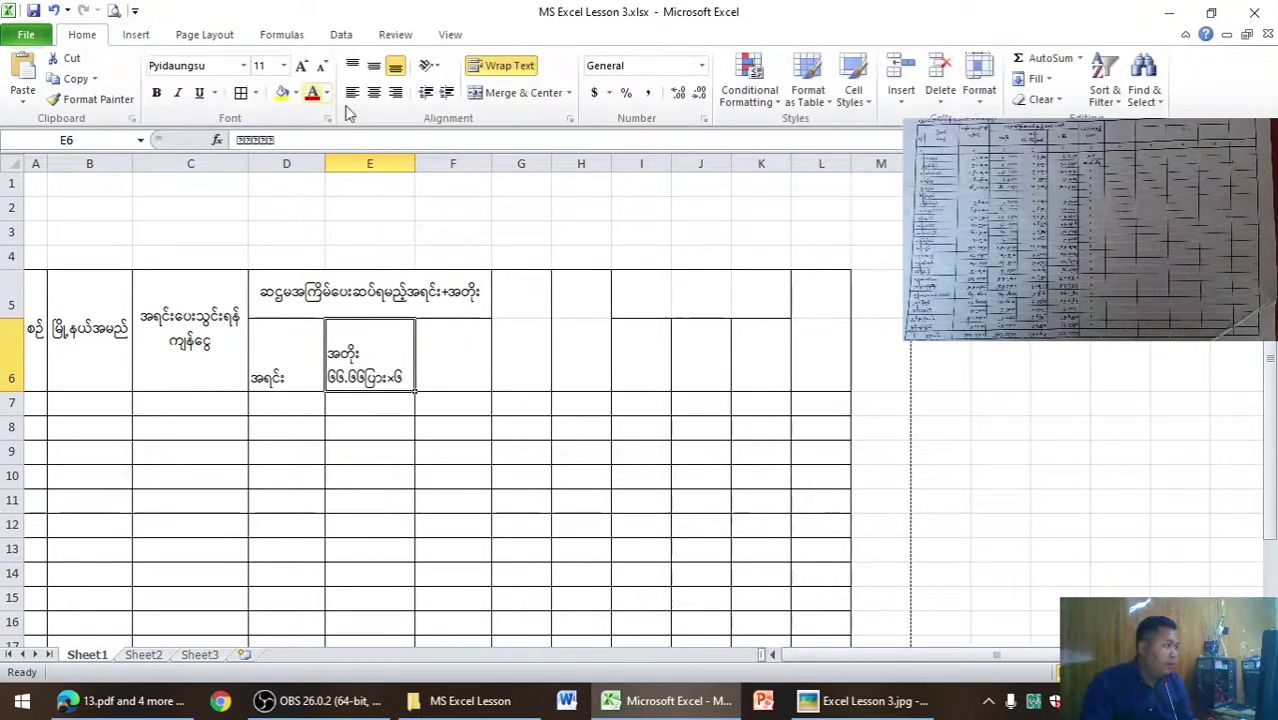
left_click(373, 65)
left_click(373, 92)
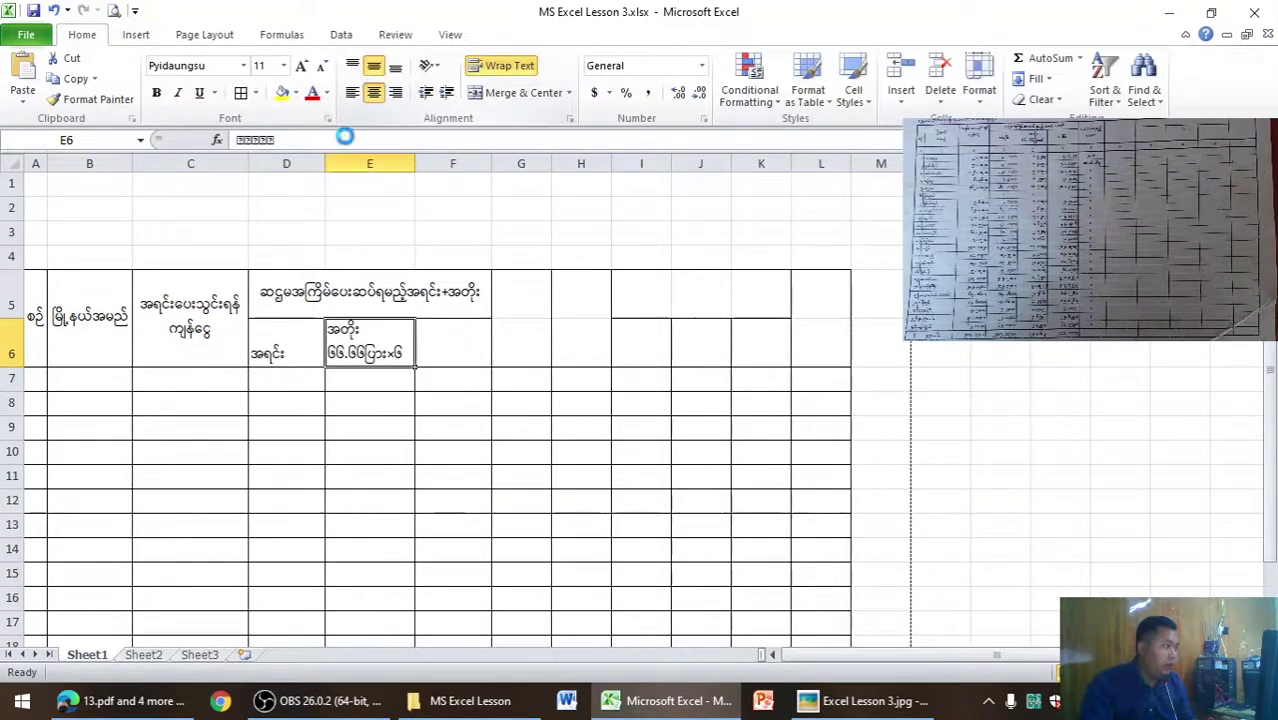
left_click(299, 339)
left_click(373, 92)
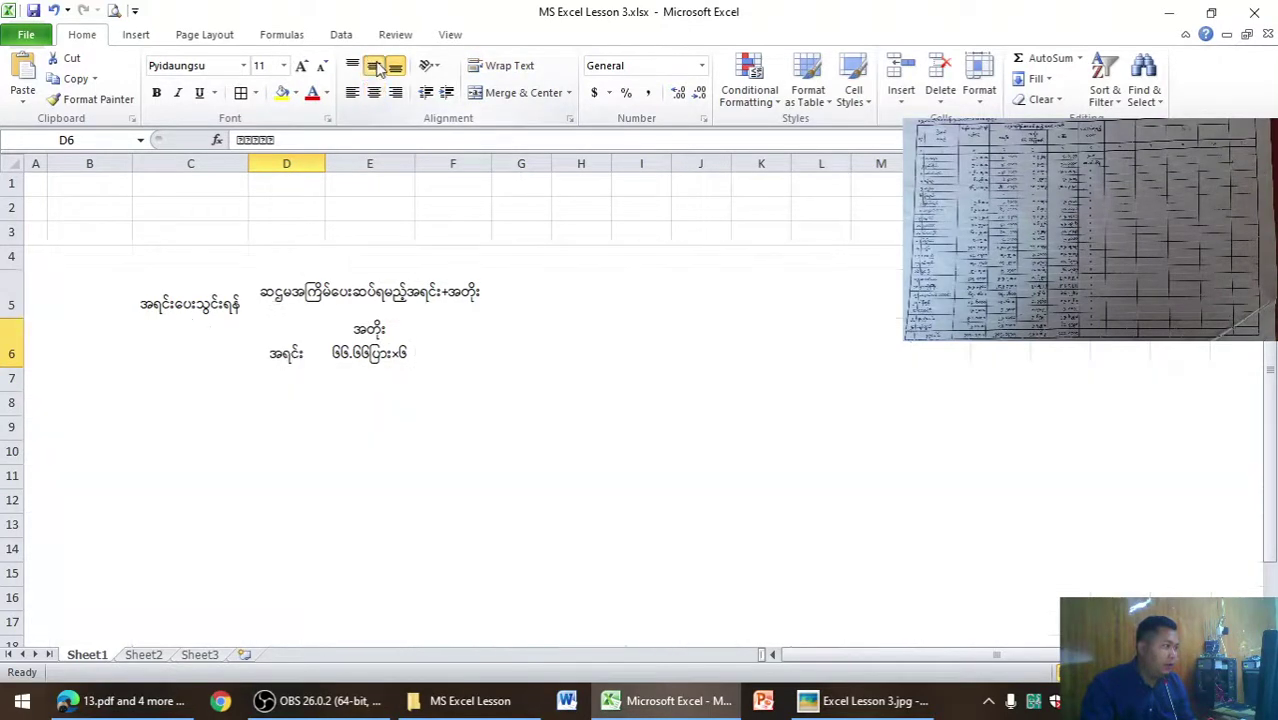
left_click(375, 65)
Enter the heading ပေါင်း in F6.
key("alt+Tab")
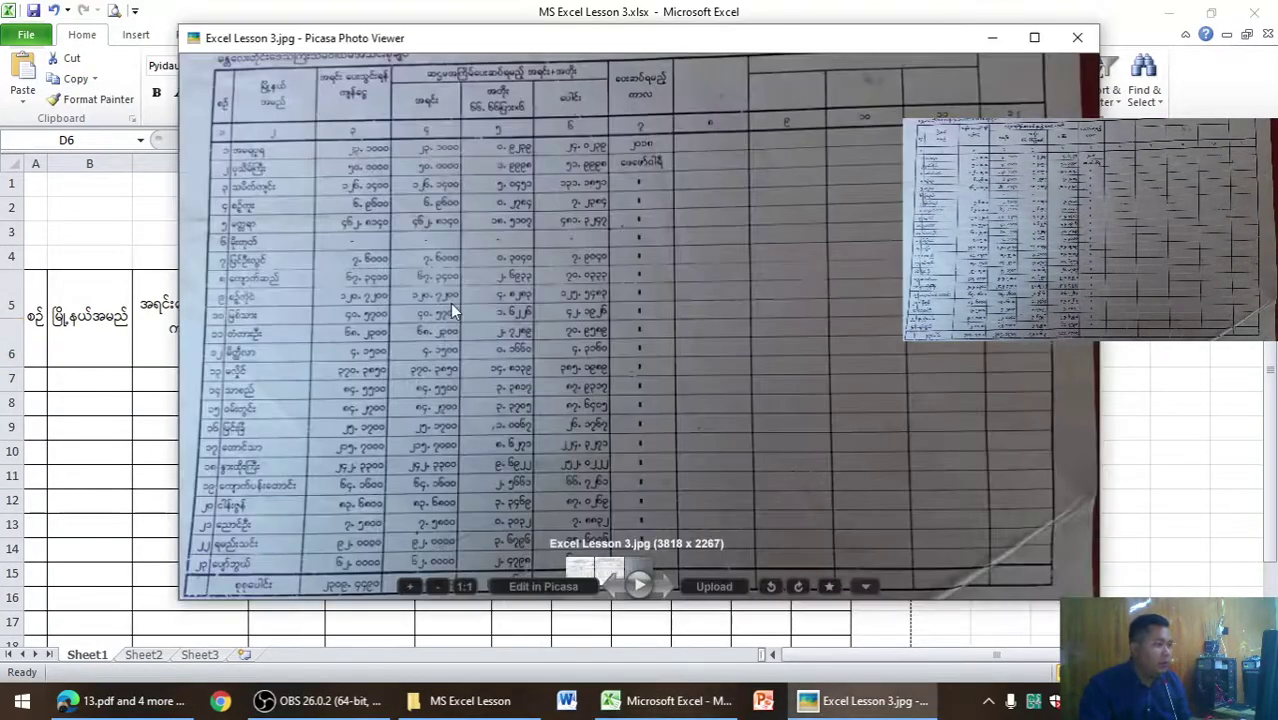
key("alt+Tab")
left_click(460, 352)
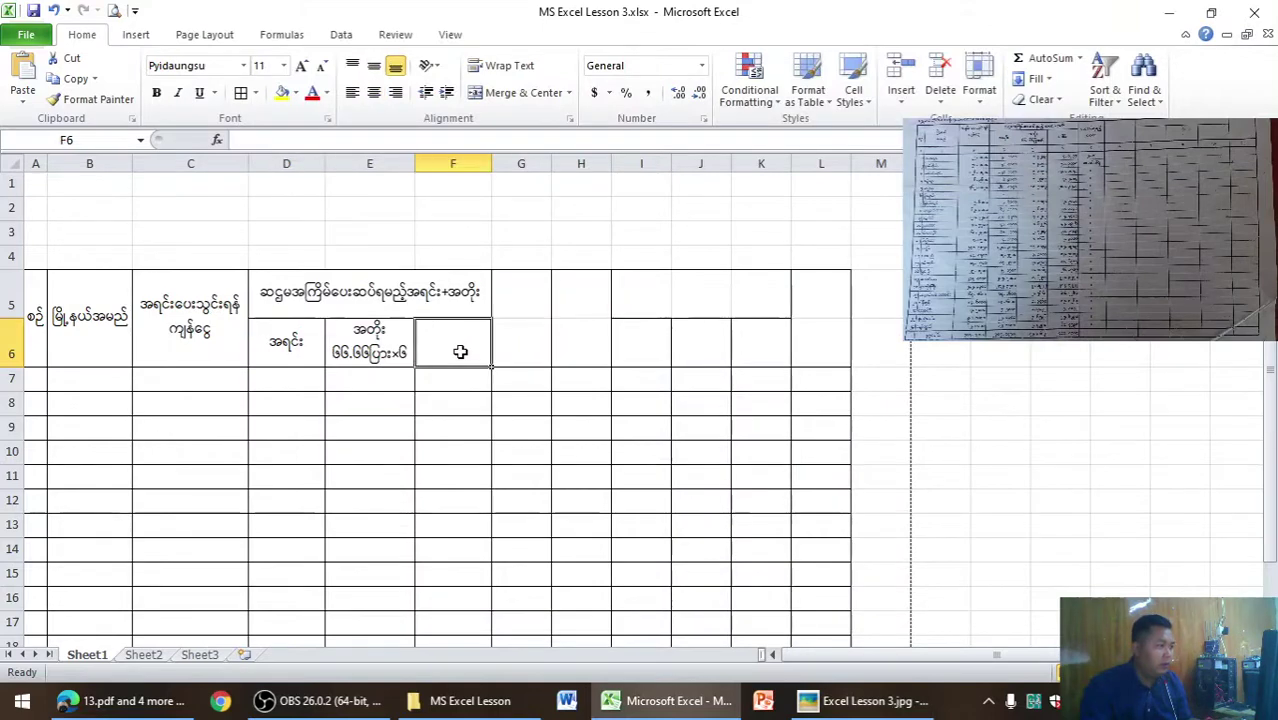
type("ပေါ")
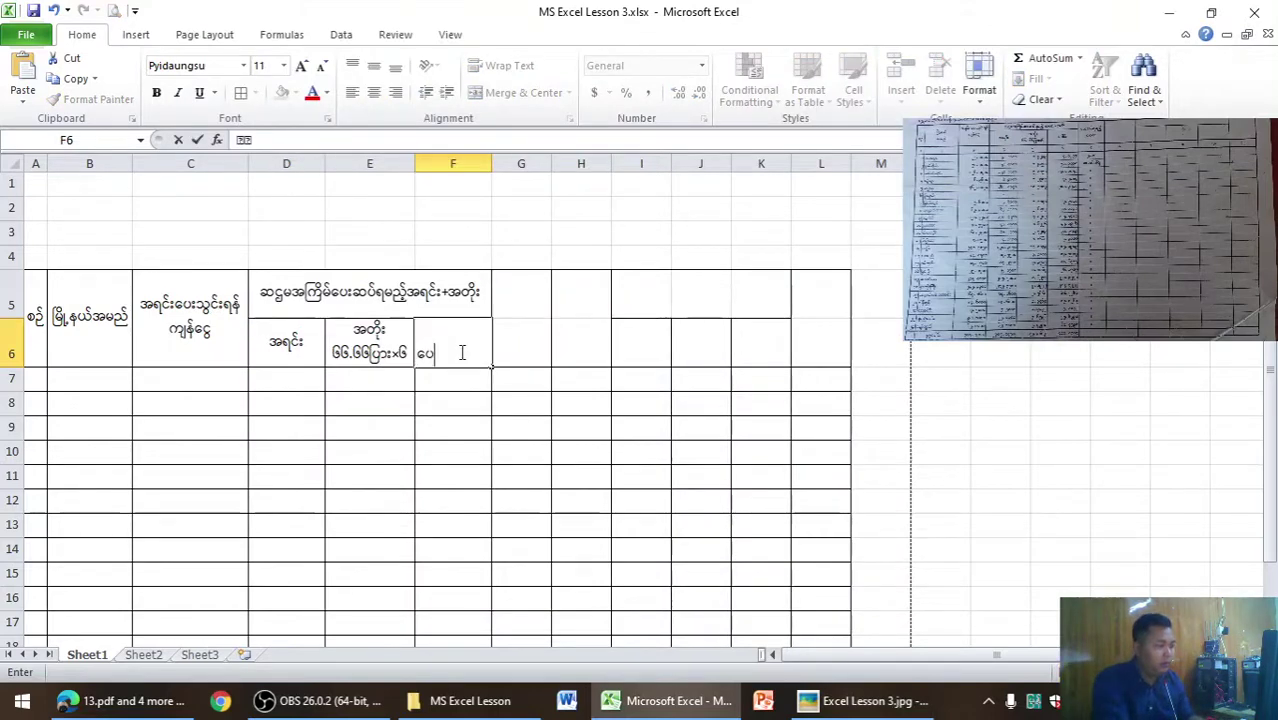
type("င်း")
key("alt+Tab")
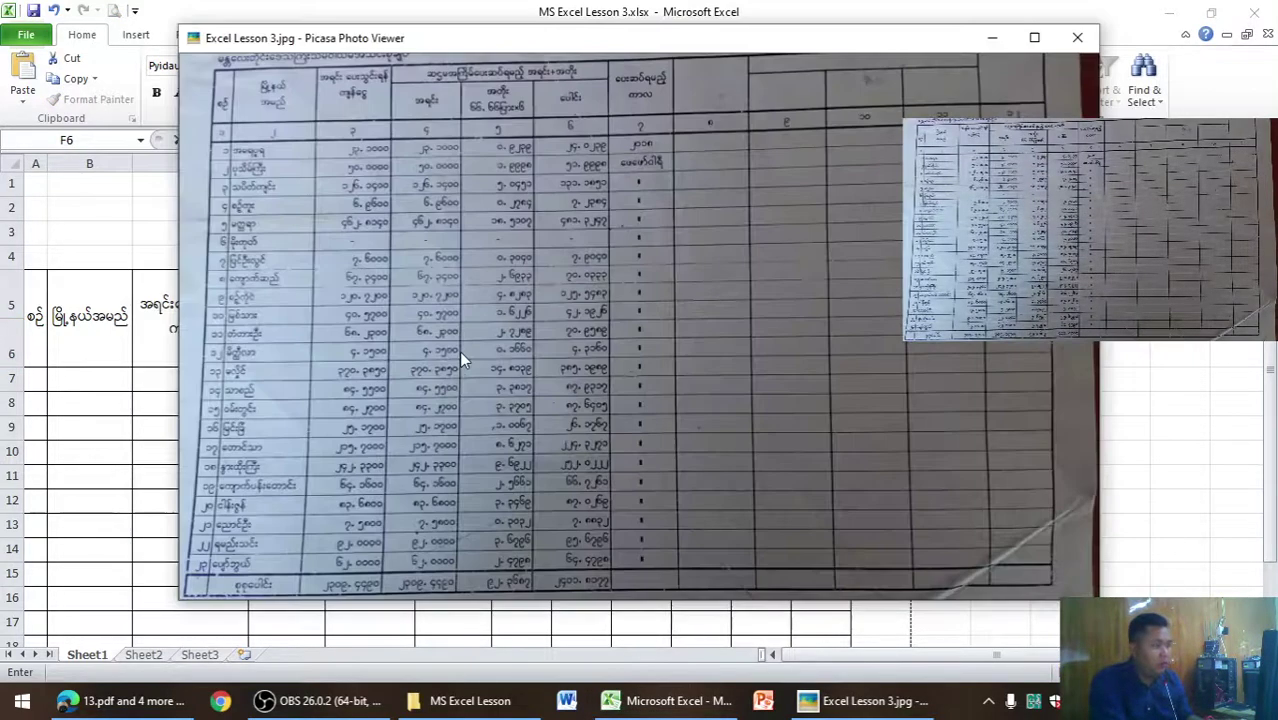
key("alt+Tab")
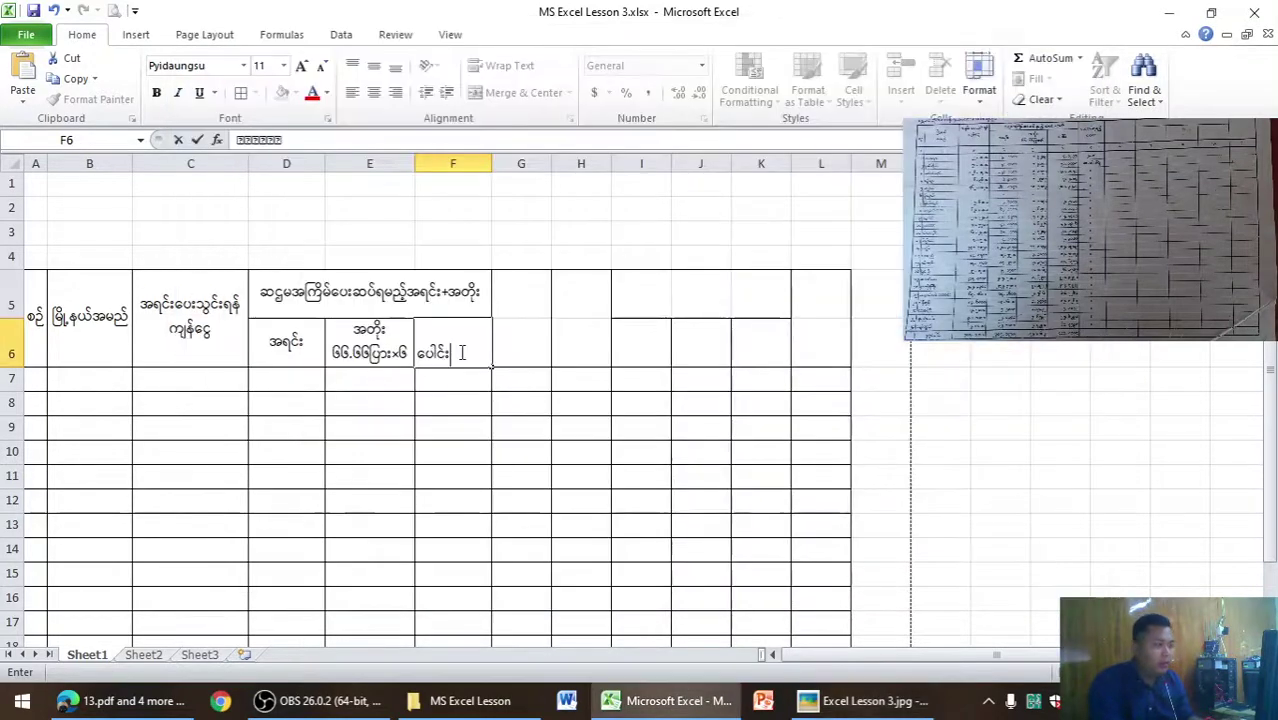
key("Tab")
Start the two-line repayment-period heading ပေးဆပ်ရ… in G6.
type("ပေး")
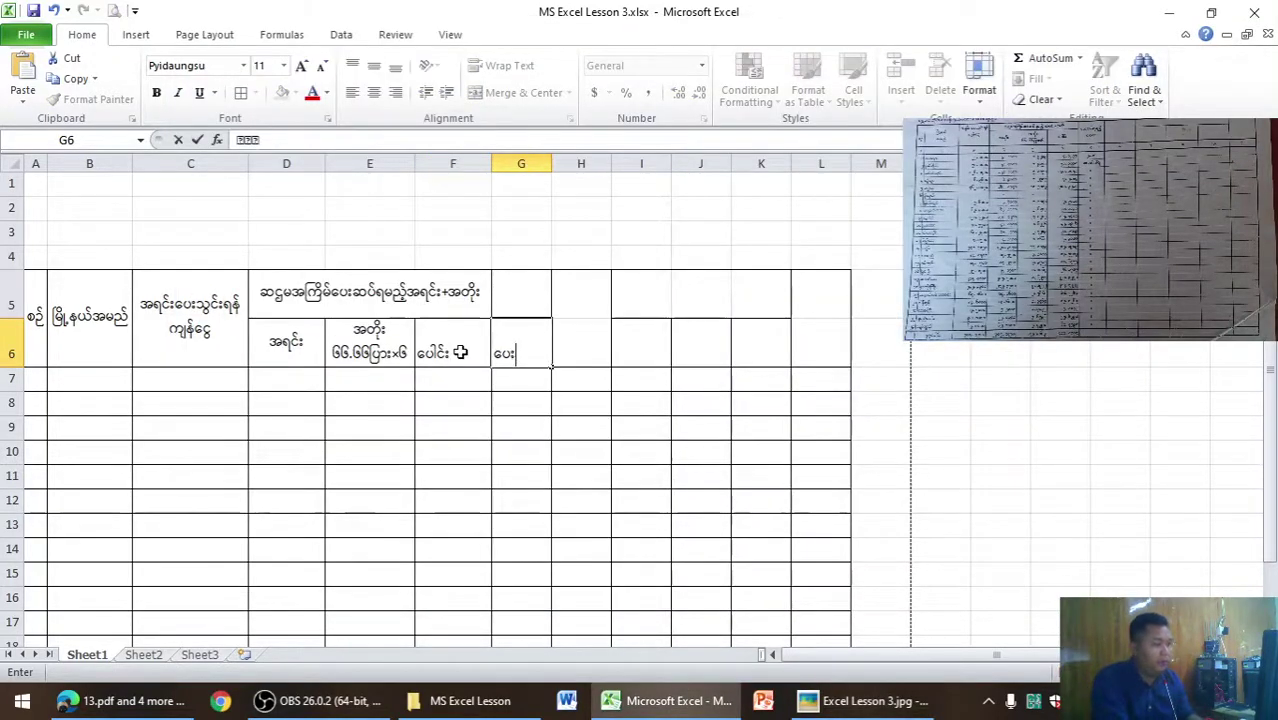
type("ဆပ်ရမည့်")
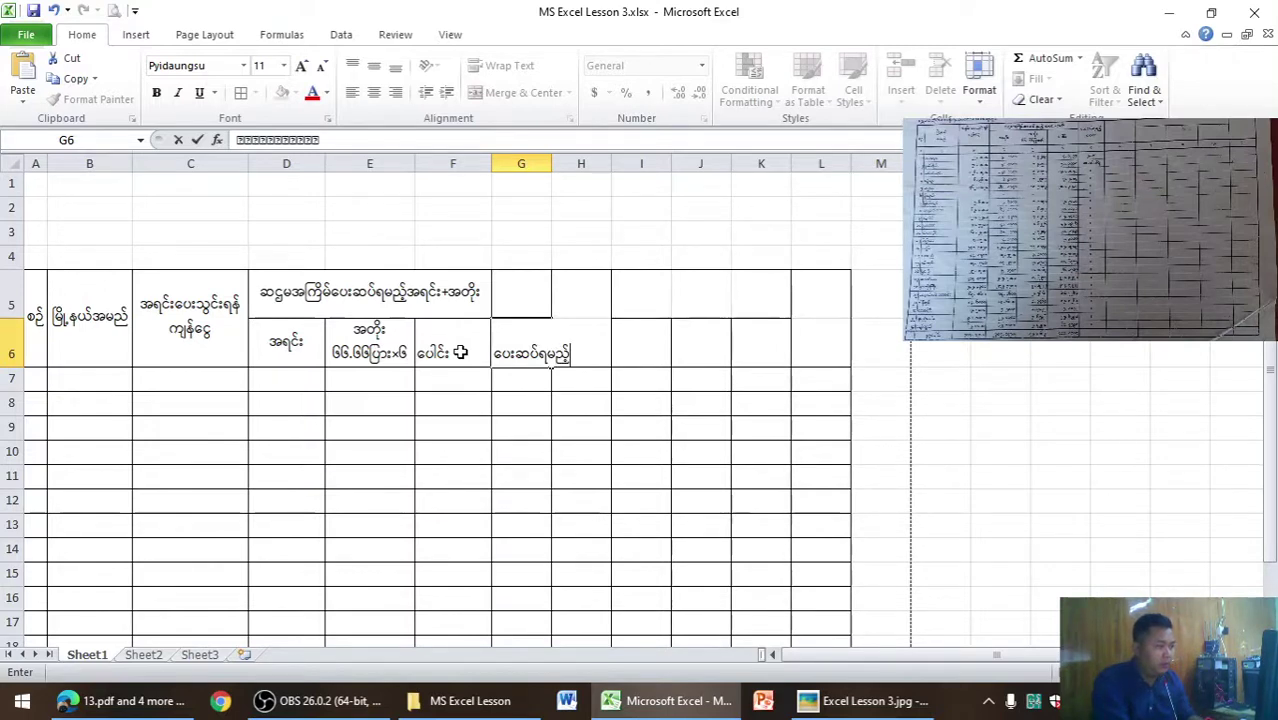
key("alt+space")
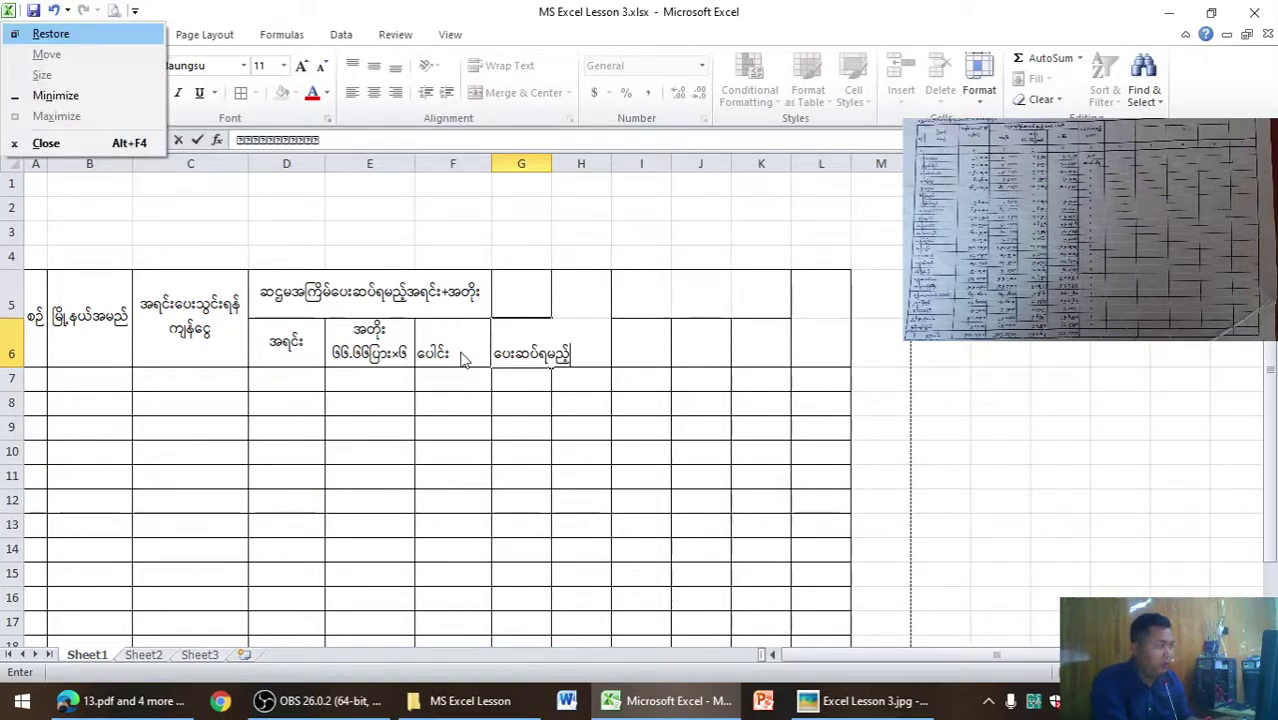
key("Escape")
key("alt+Tab")
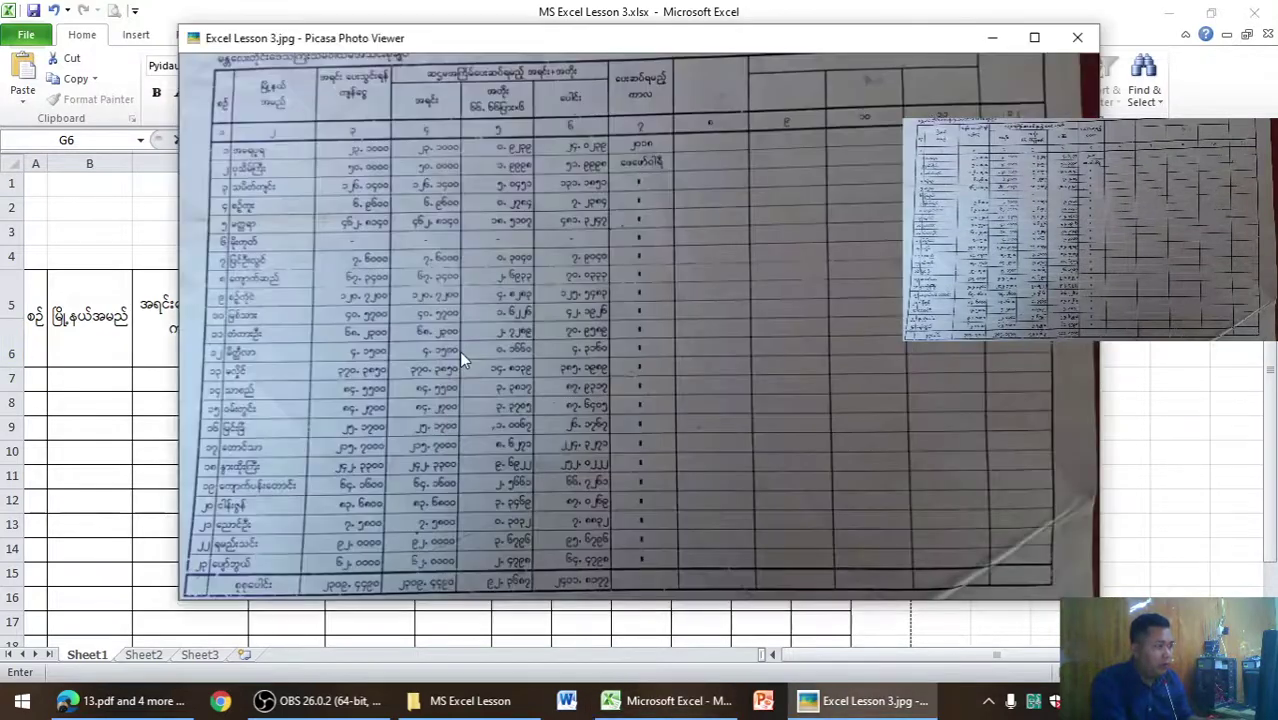
key("alt+Tab")
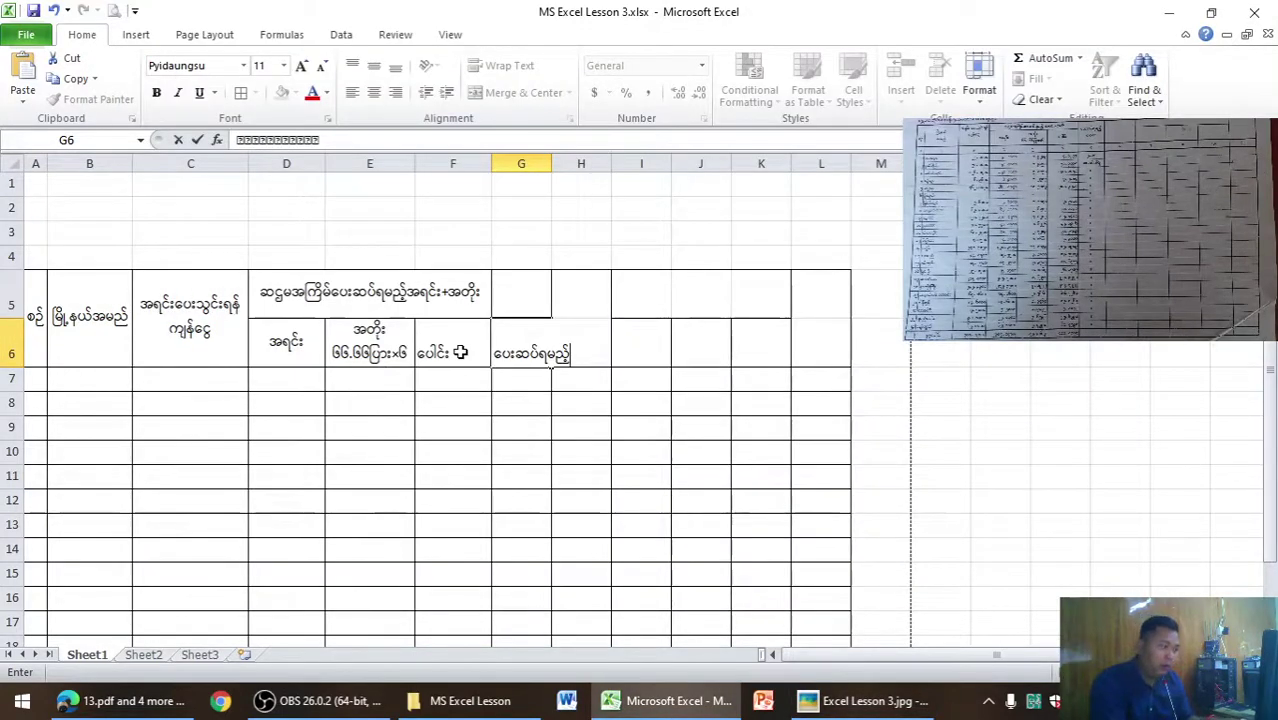
key("alt+Return")
type("ကာလ")
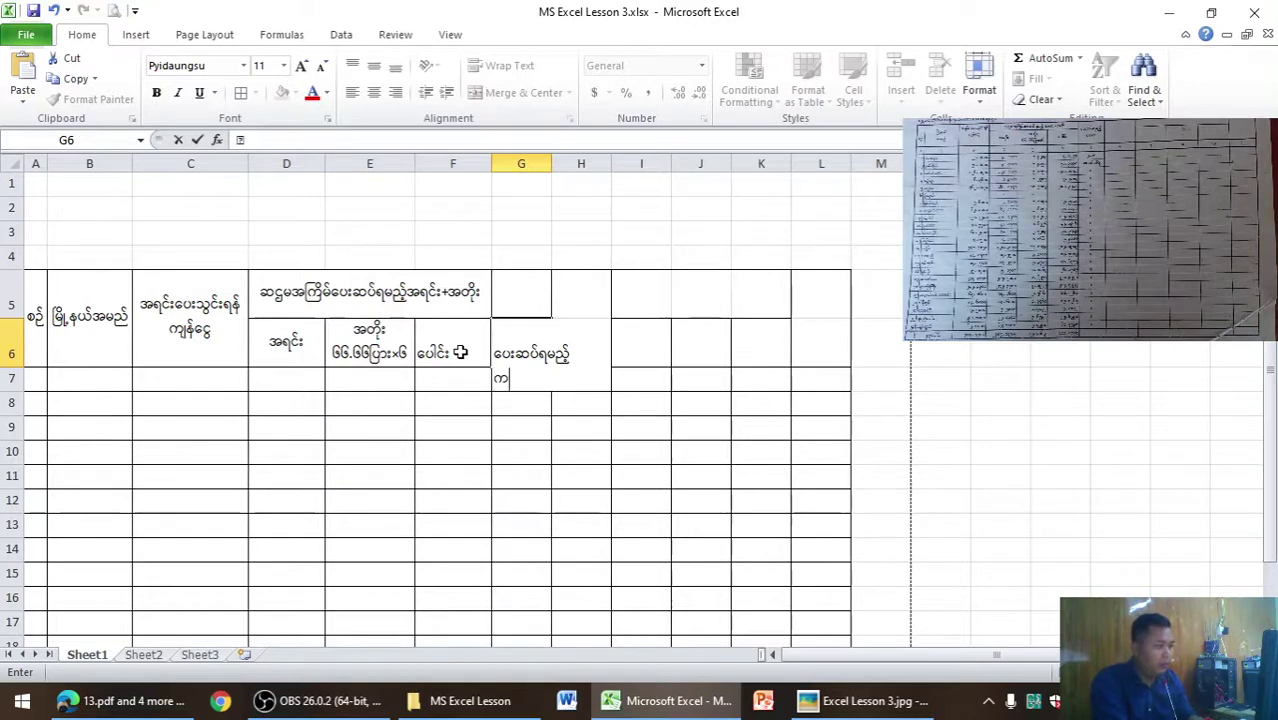
Merge G5:G6 into one heading cell, centred vertically and horizontally.
left_click(596, 514)
left_click_drag(521, 292, 528, 330)
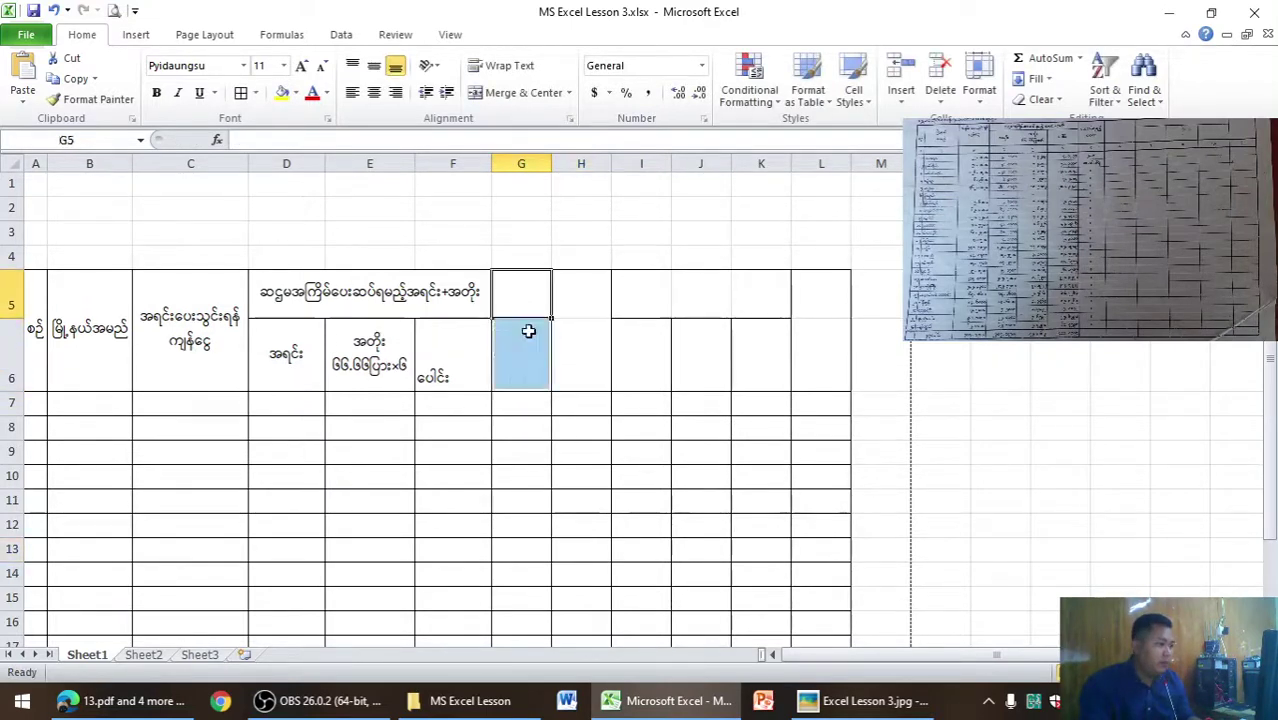
left_click(373, 65)
left_click(373, 92)
left_click(520, 92)
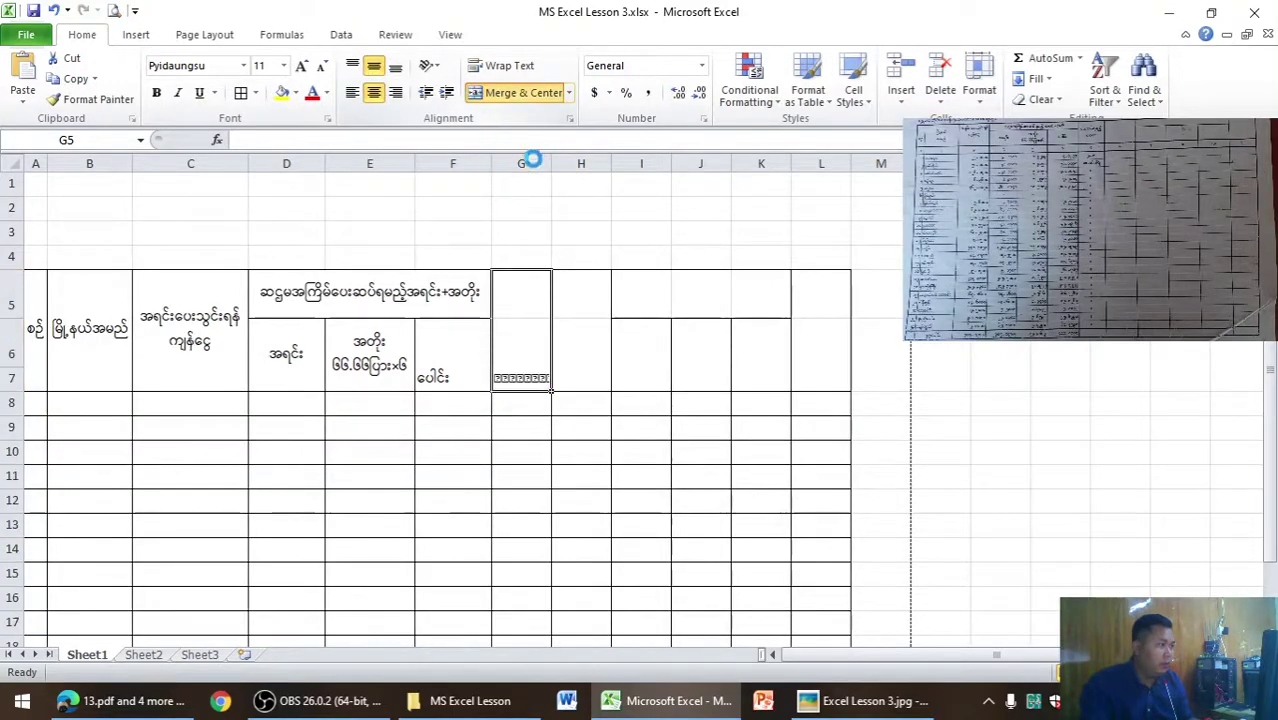
Widen column G to fit the repayment-period heading.
left_click_drag(551, 163, 584, 164)
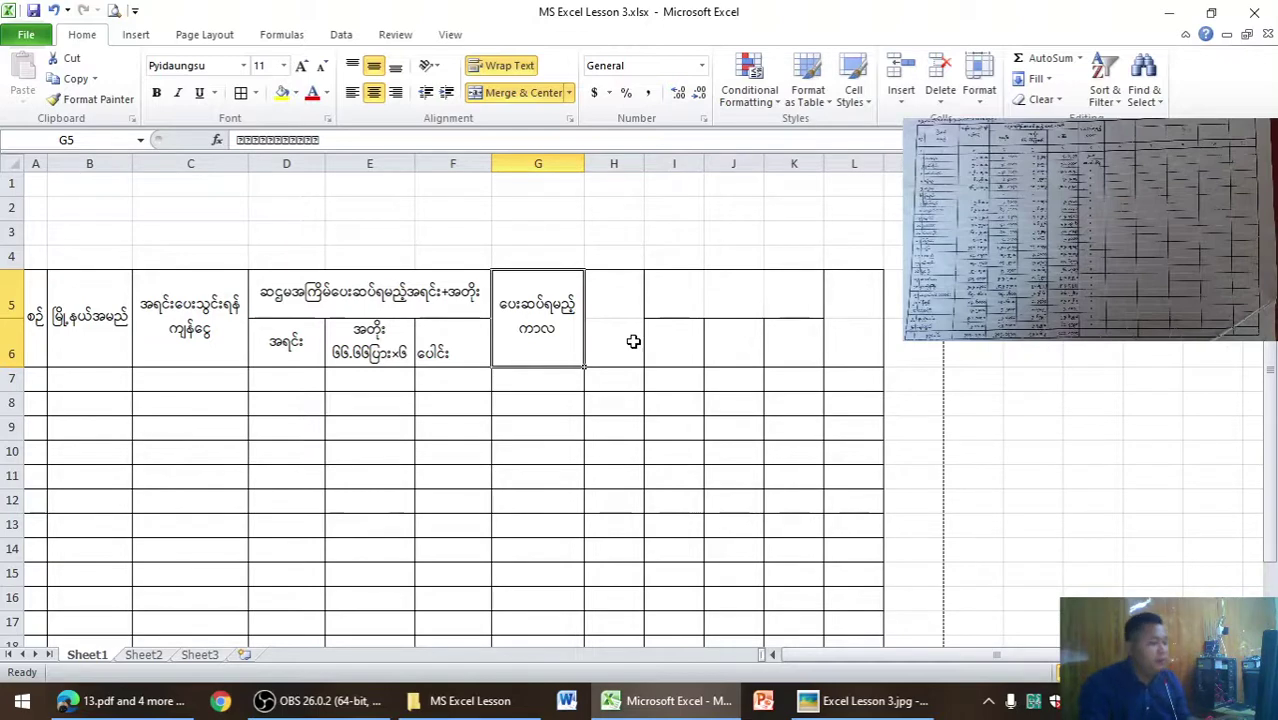
key("alt+Tab")
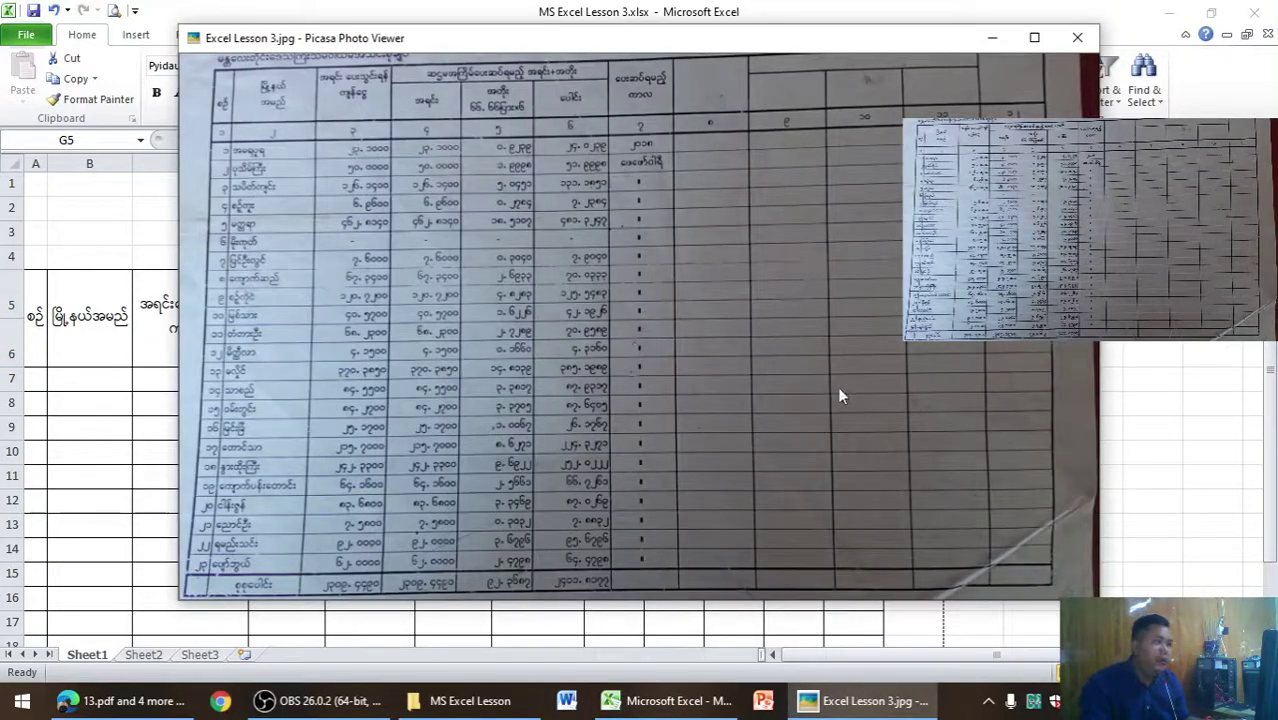
key("alt+Tab")
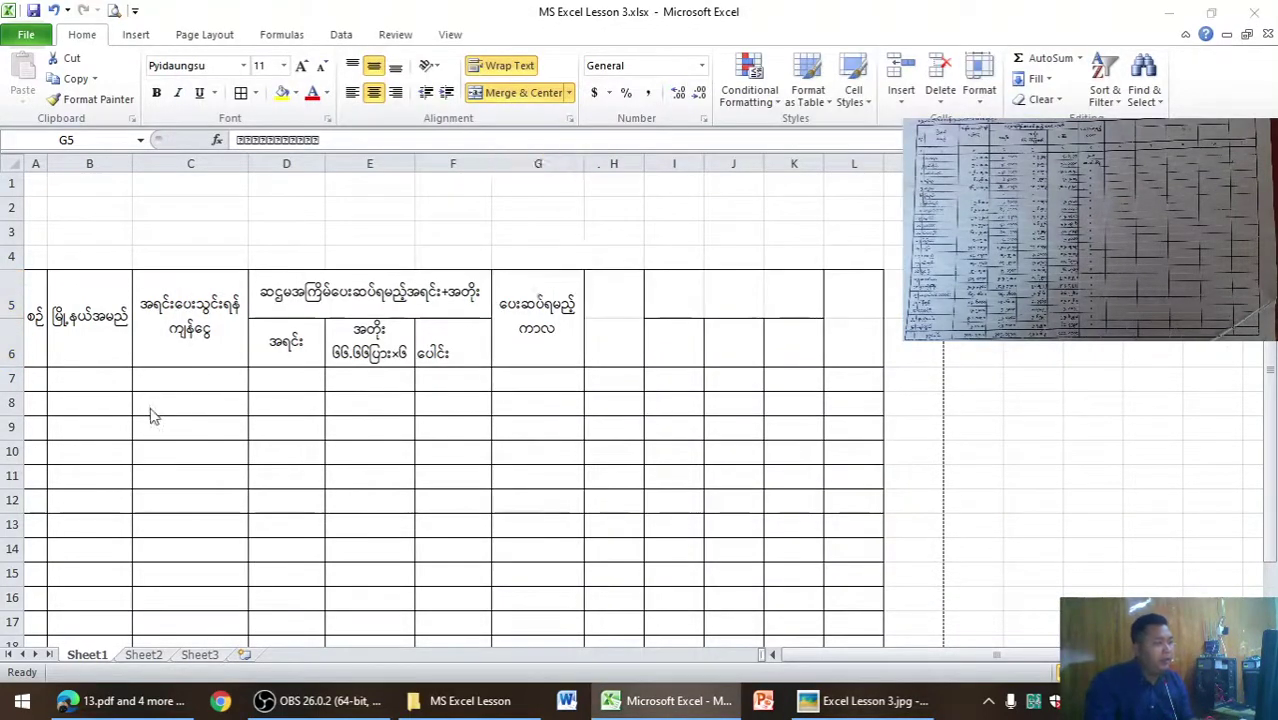
key("alt+Tab")
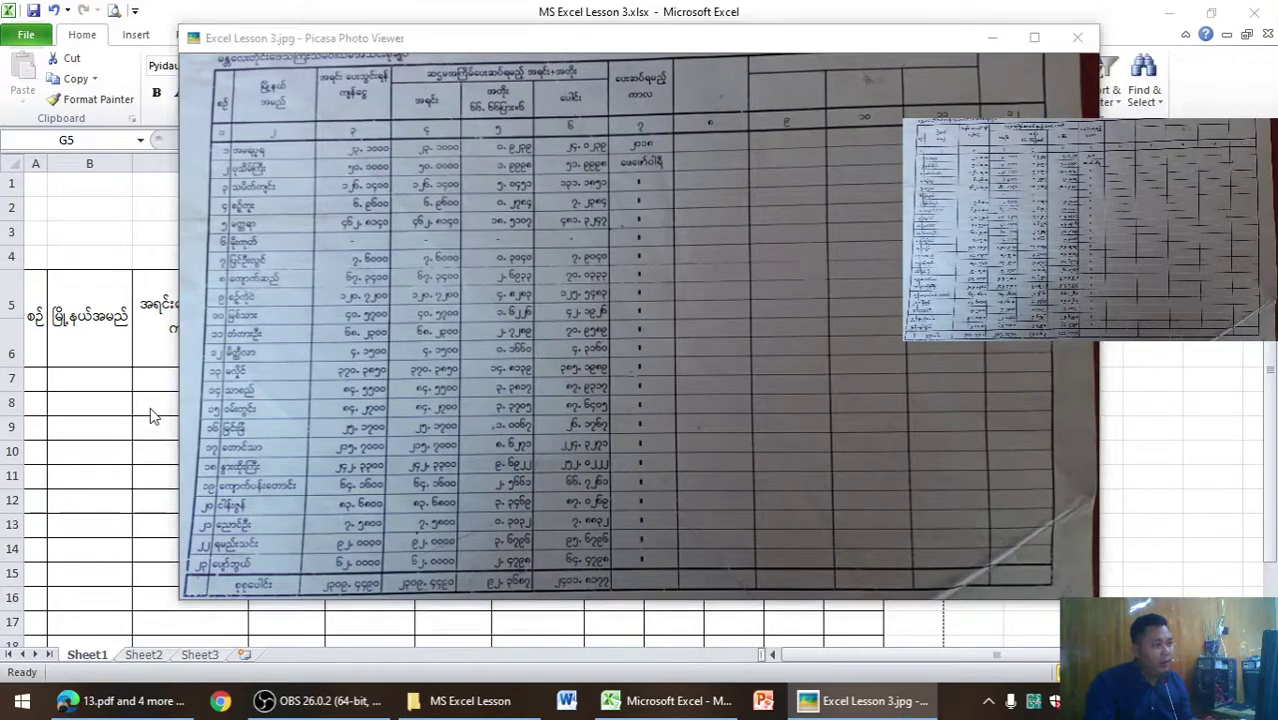
key("alt+Tab")
Number row 7's columns ၁ to ၁၂ across A7:L7, starting with ၁, ၂, ၃ and filling right.
left_click(33, 379)
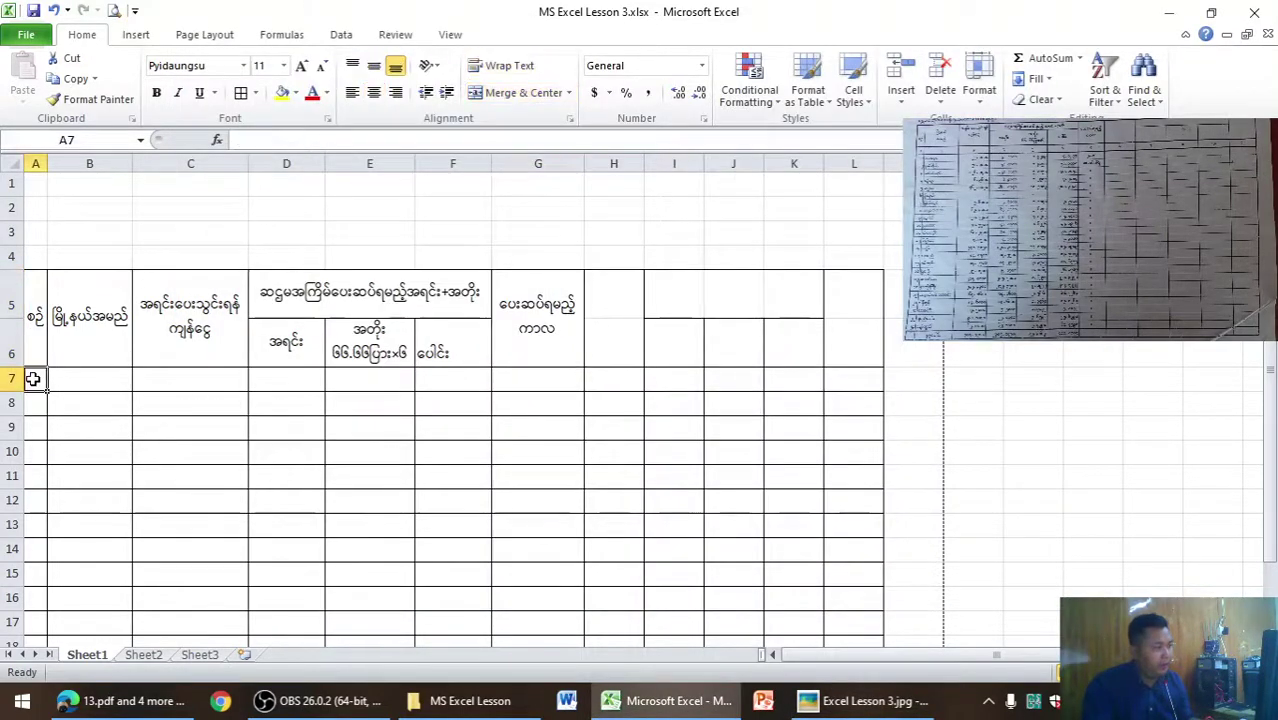
type("၁")
left_click(63, 376)
type("၂")
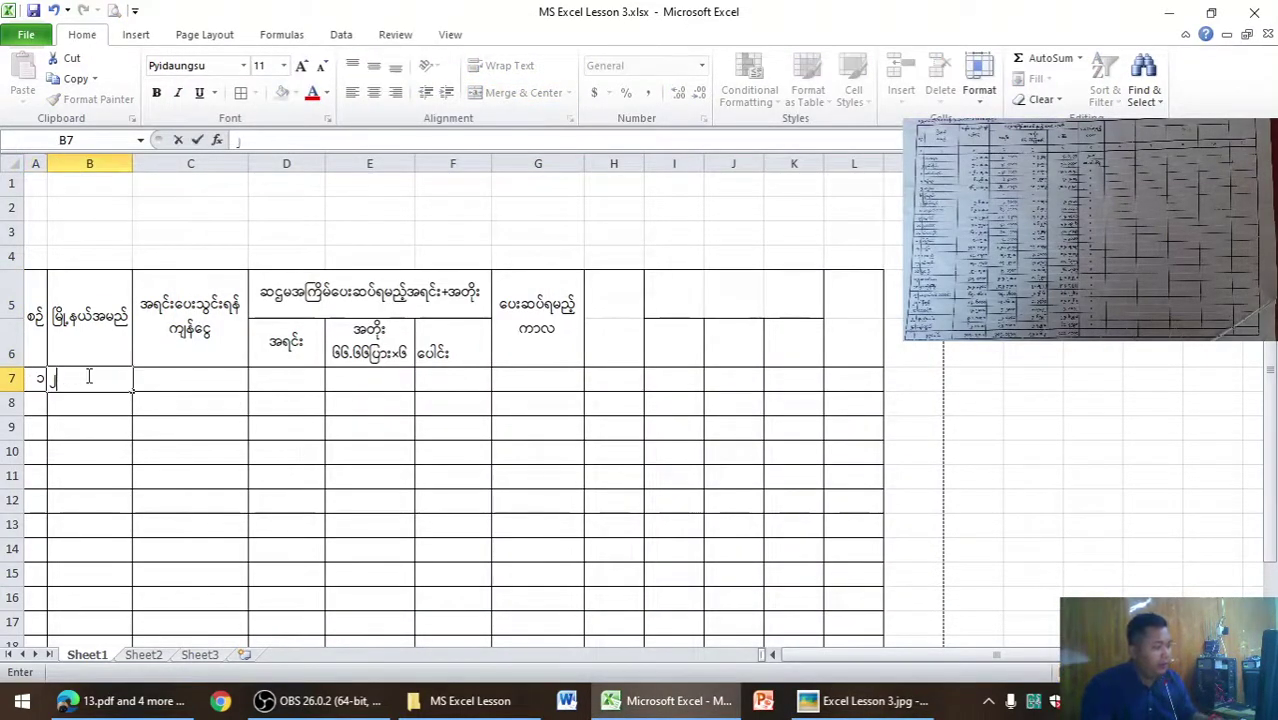
left_click(171, 374)
type("၃")
left_click(208, 465)
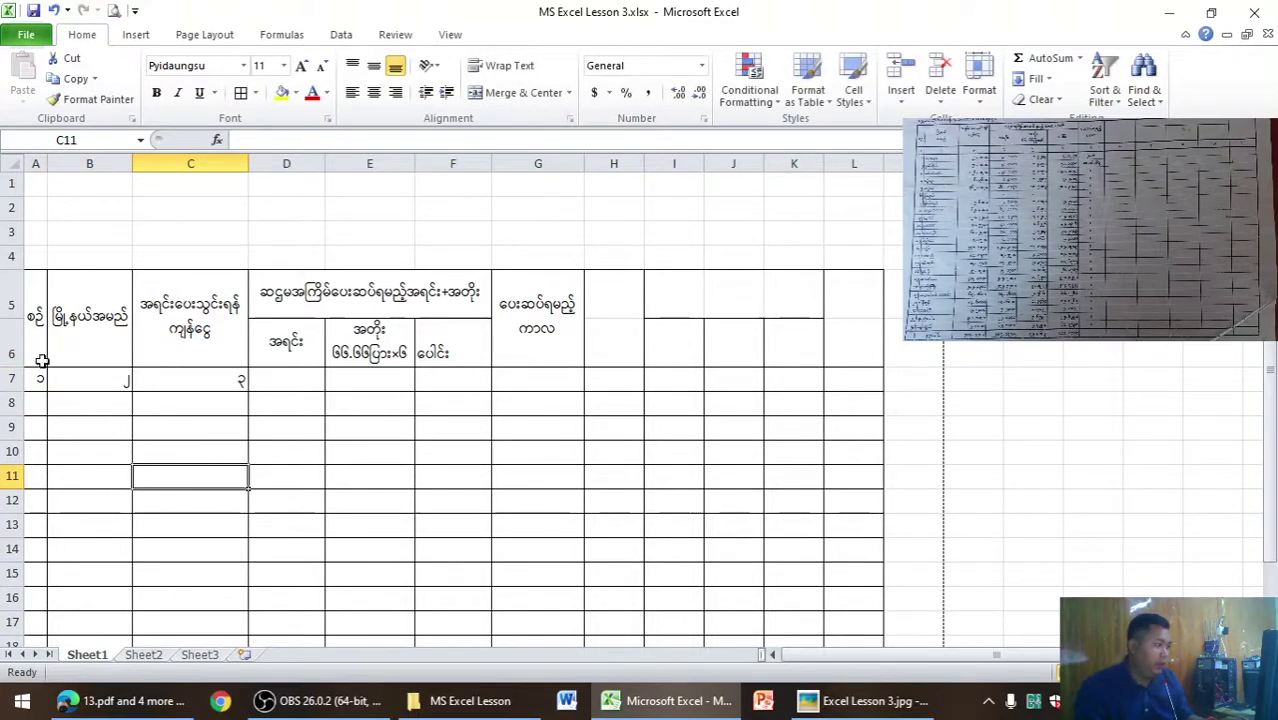
left_click(35, 378)
left_click_drag(35, 378, 236, 379)
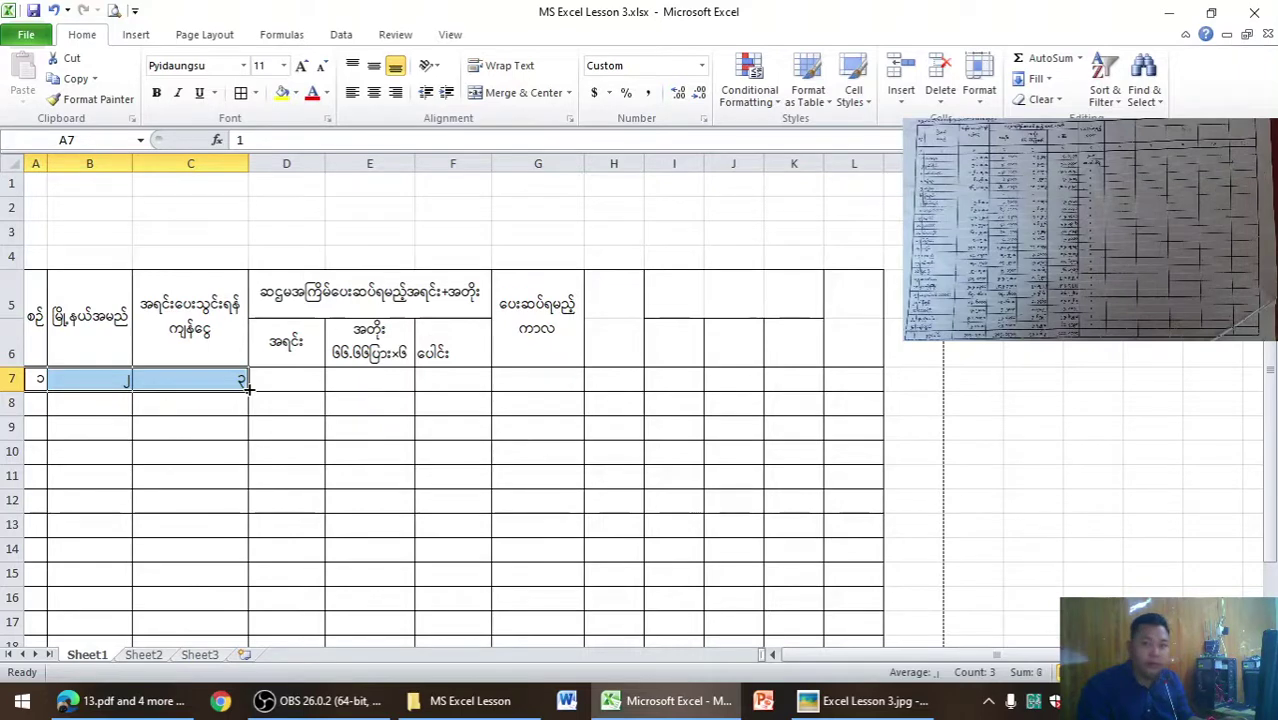
left_click_drag(249, 390, 858, 379)
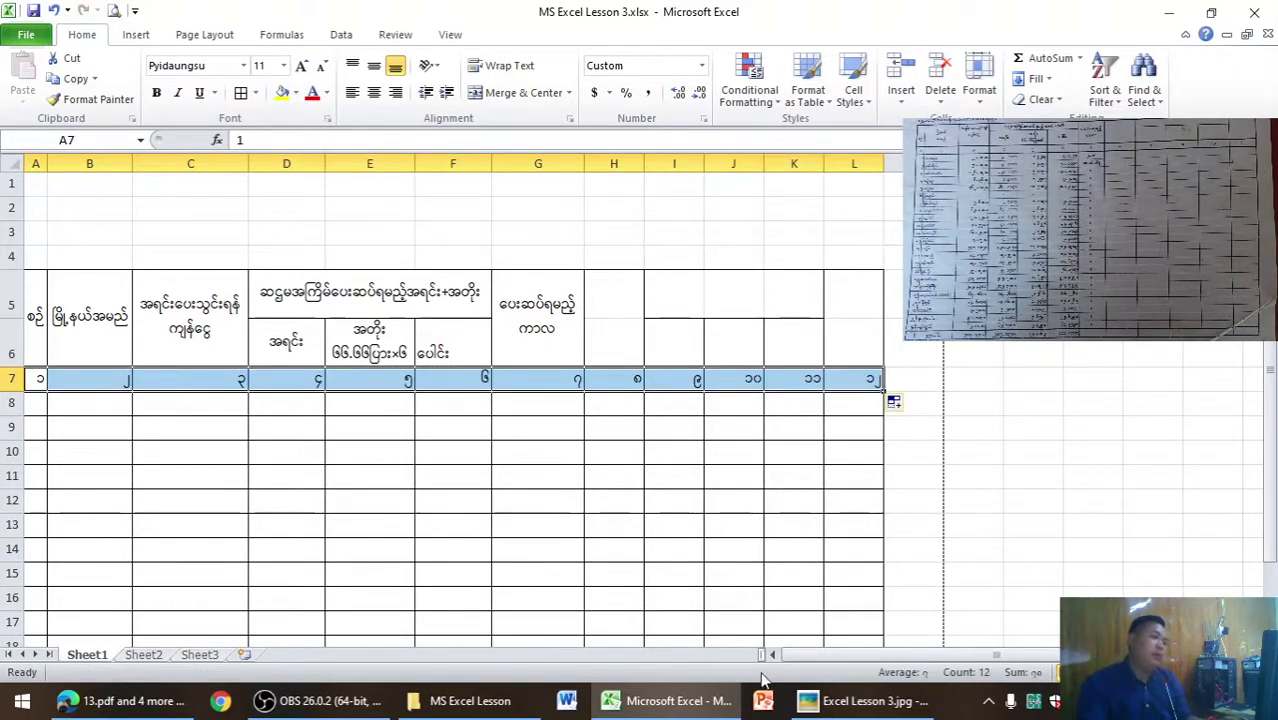
left_click(866, 701)
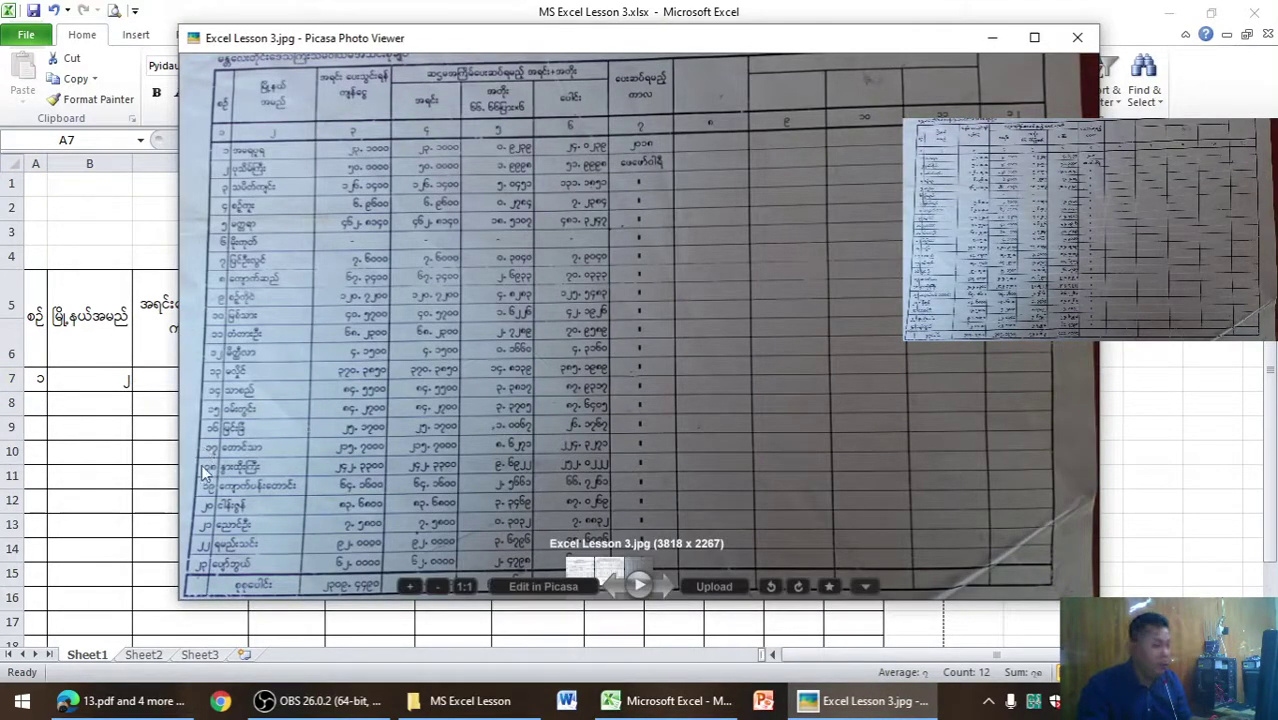
key("Escape")
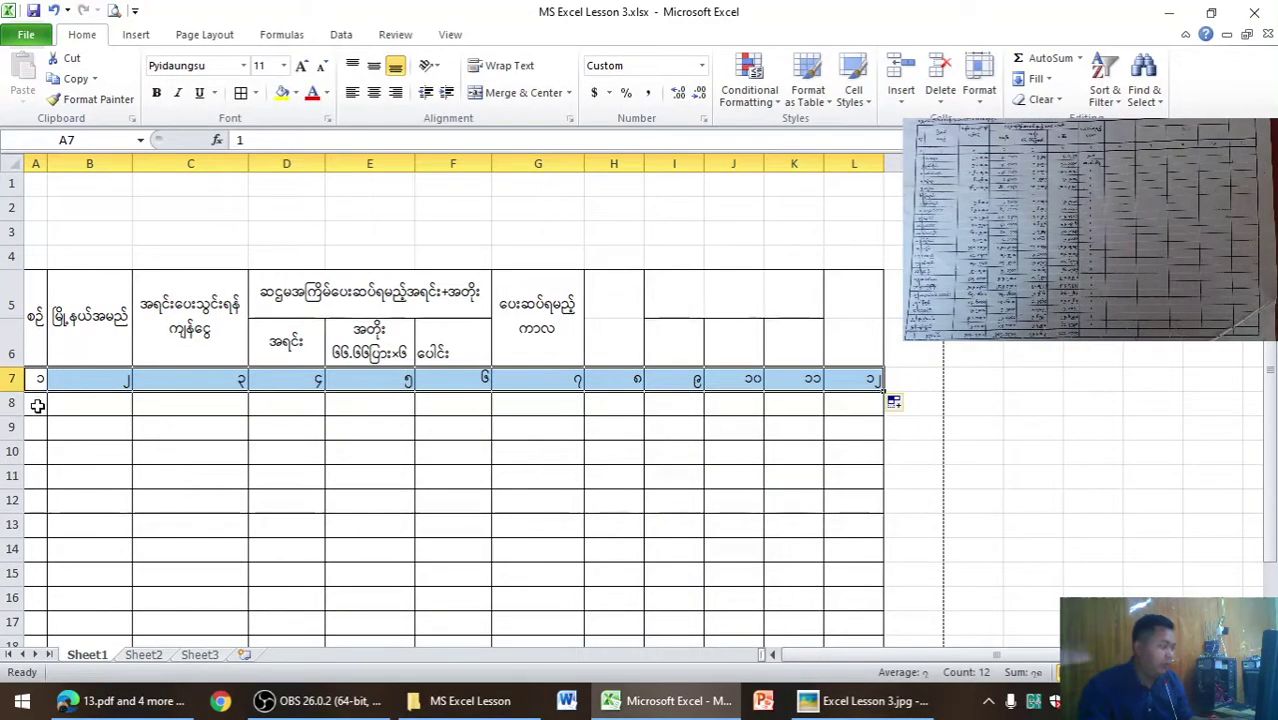
Enter row numbers ၁, ၂, ၃ in A8:A10.
left_click(37, 405)
type("၁")
key("Return")
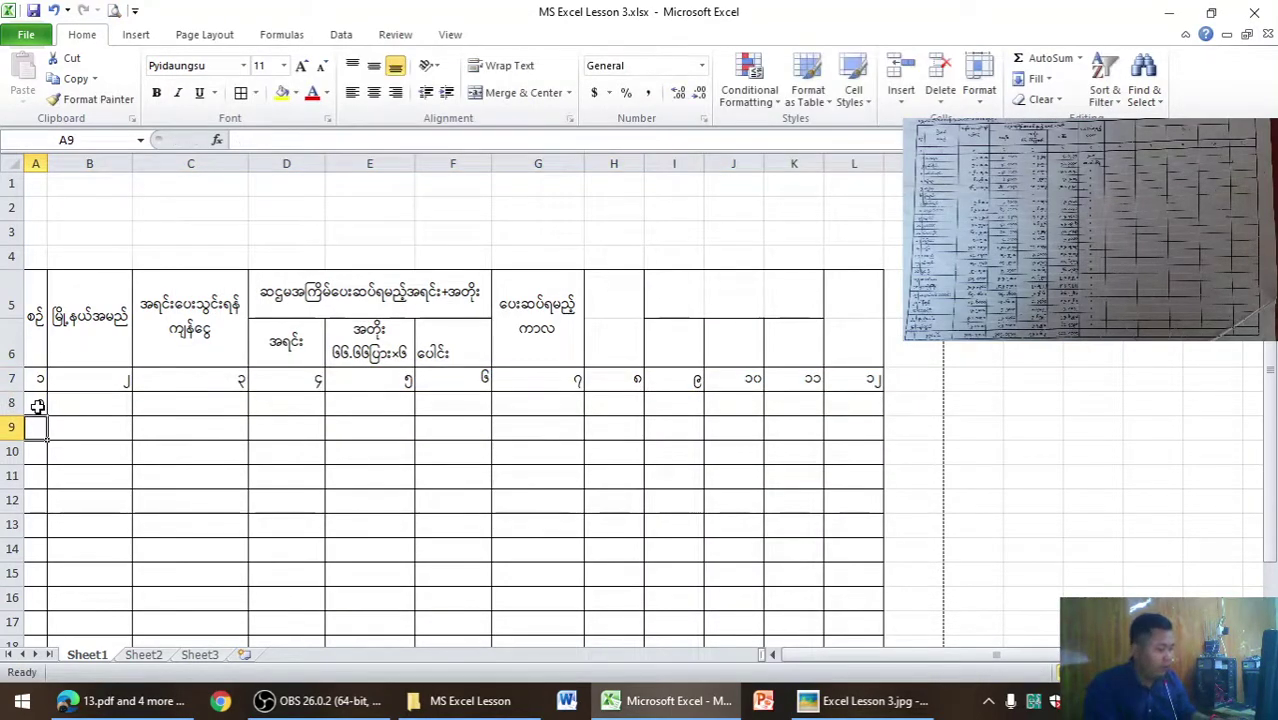
type("၂")
key("Return")
type("၃")
left_click(37, 405)
scroll(37, 300, "down", 2)
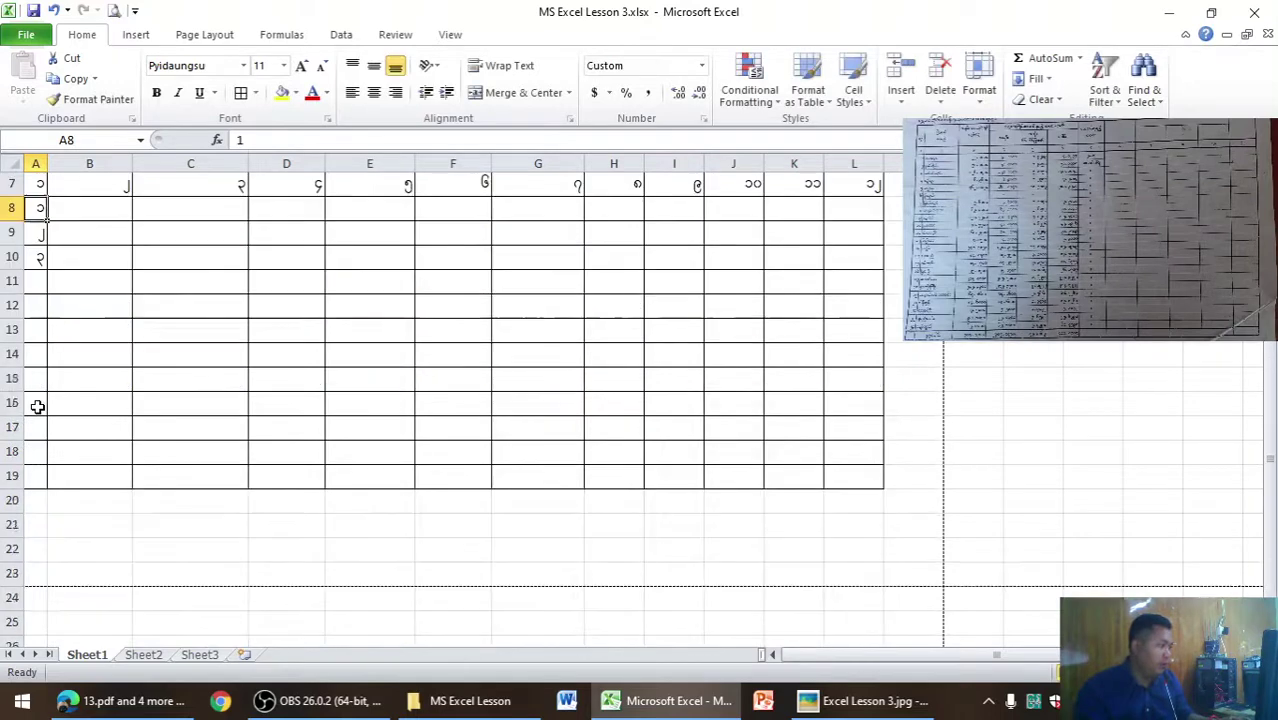
scroll(23, 290, "down", 1)
scroll(23, 290, "up", 2)
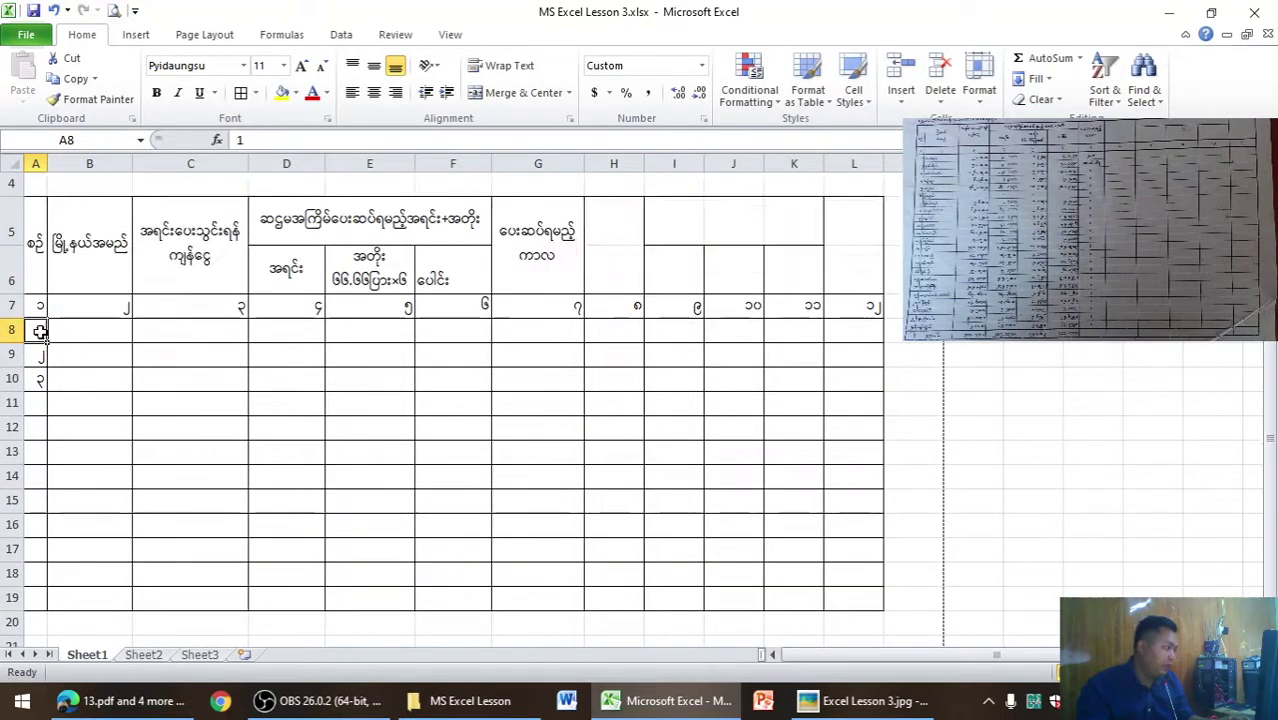
Centre the column A row numbers and the row 7 column numbers.
left_click_drag(37, 330, 36, 610)
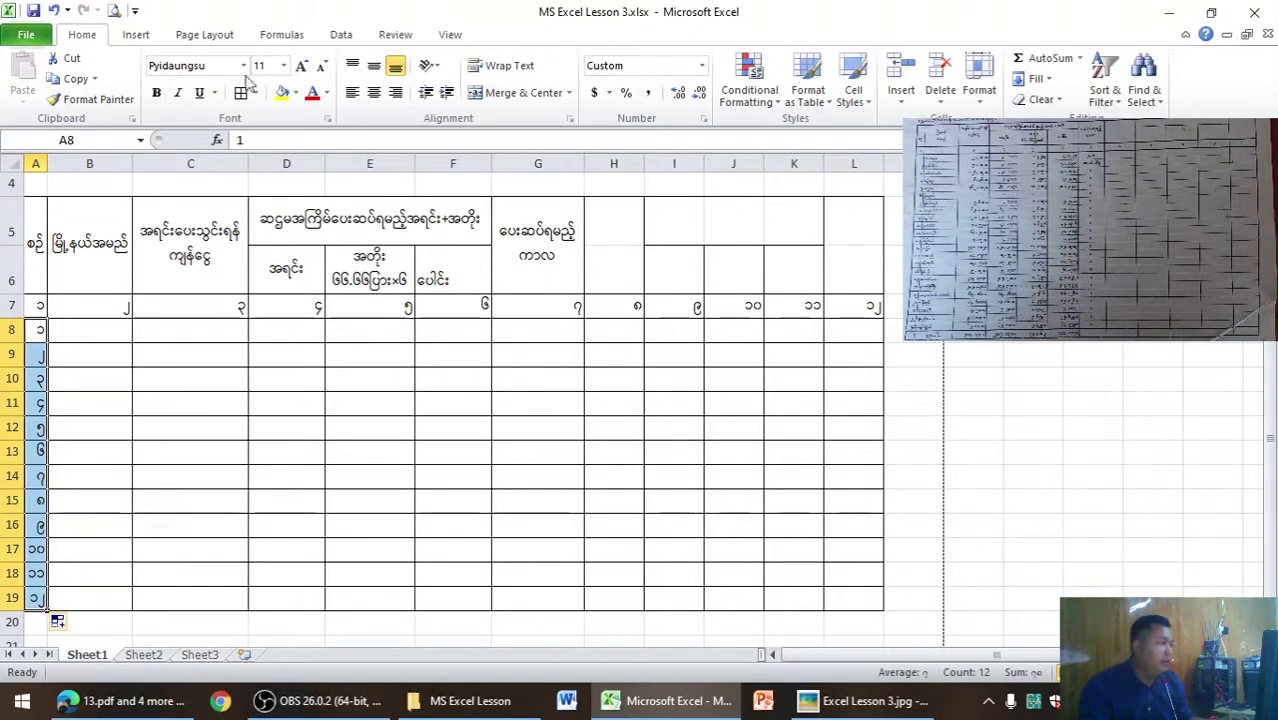
left_click(373, 65)
left_click(373, 92)
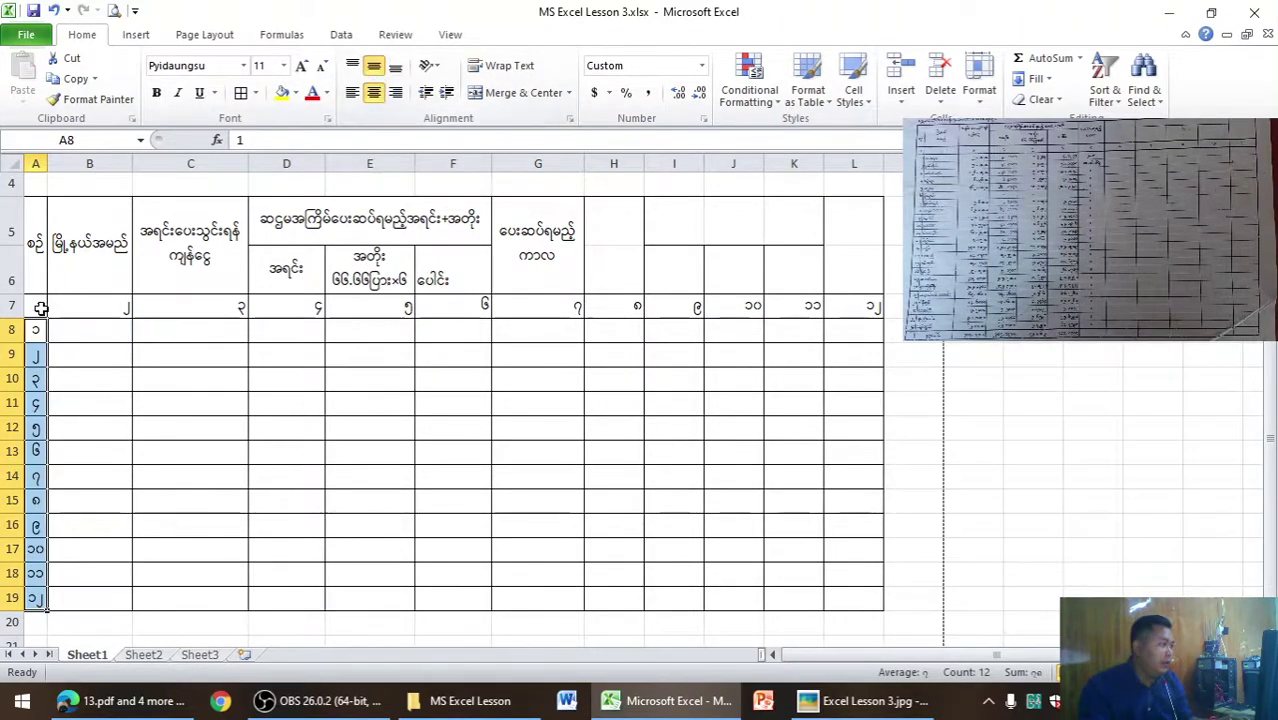
left_click_drag(40, 306, 860, 307)
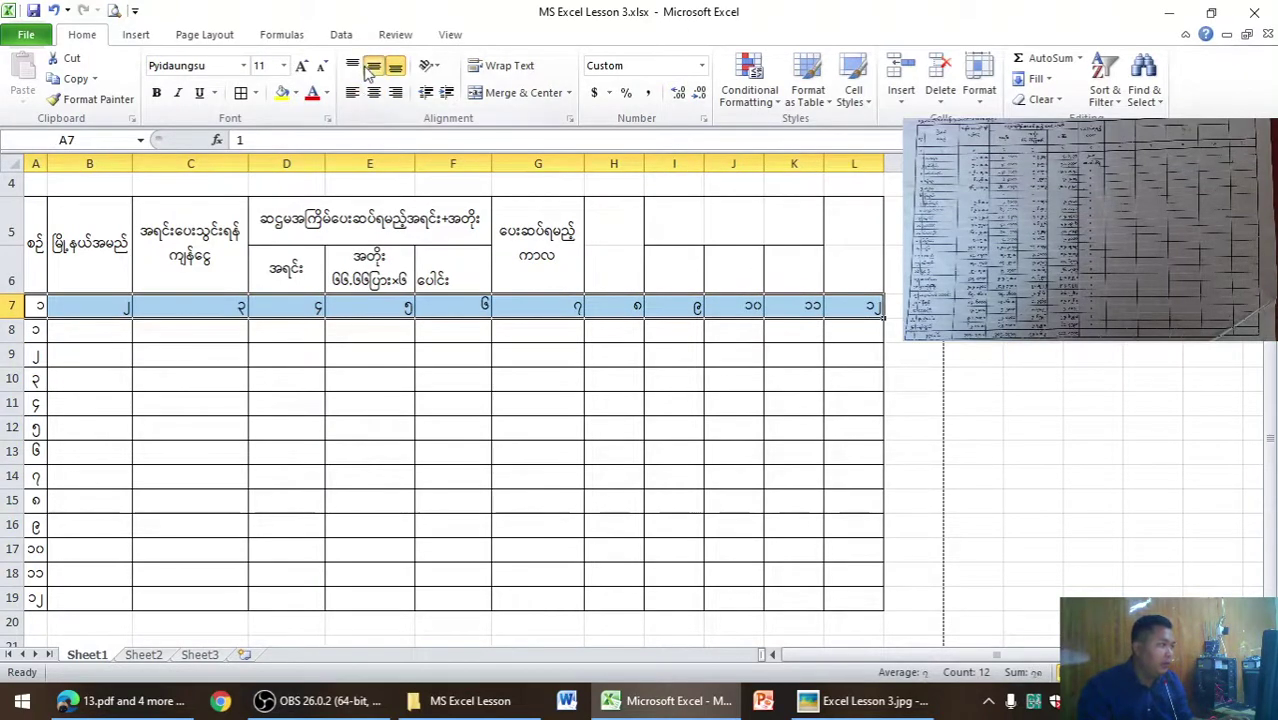
left_click(374, 93)
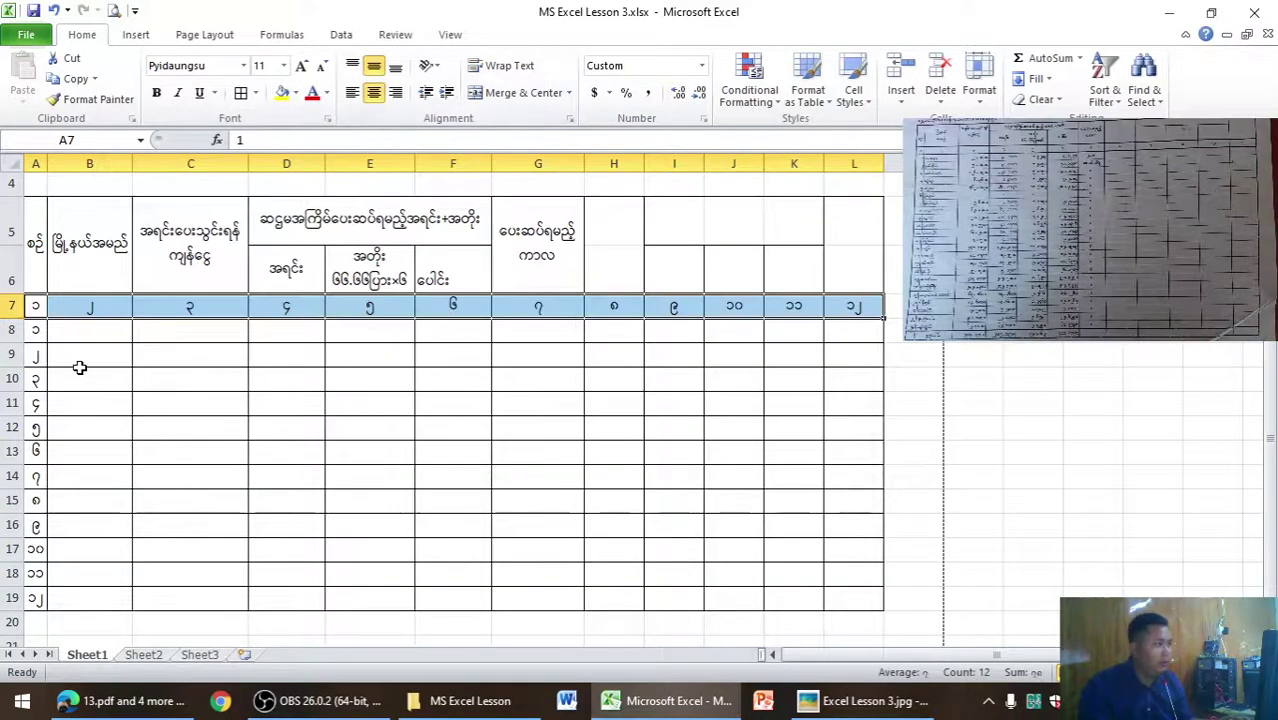
Type the Burmese township name from the ledger photo into B8.
key("alt+Tab")
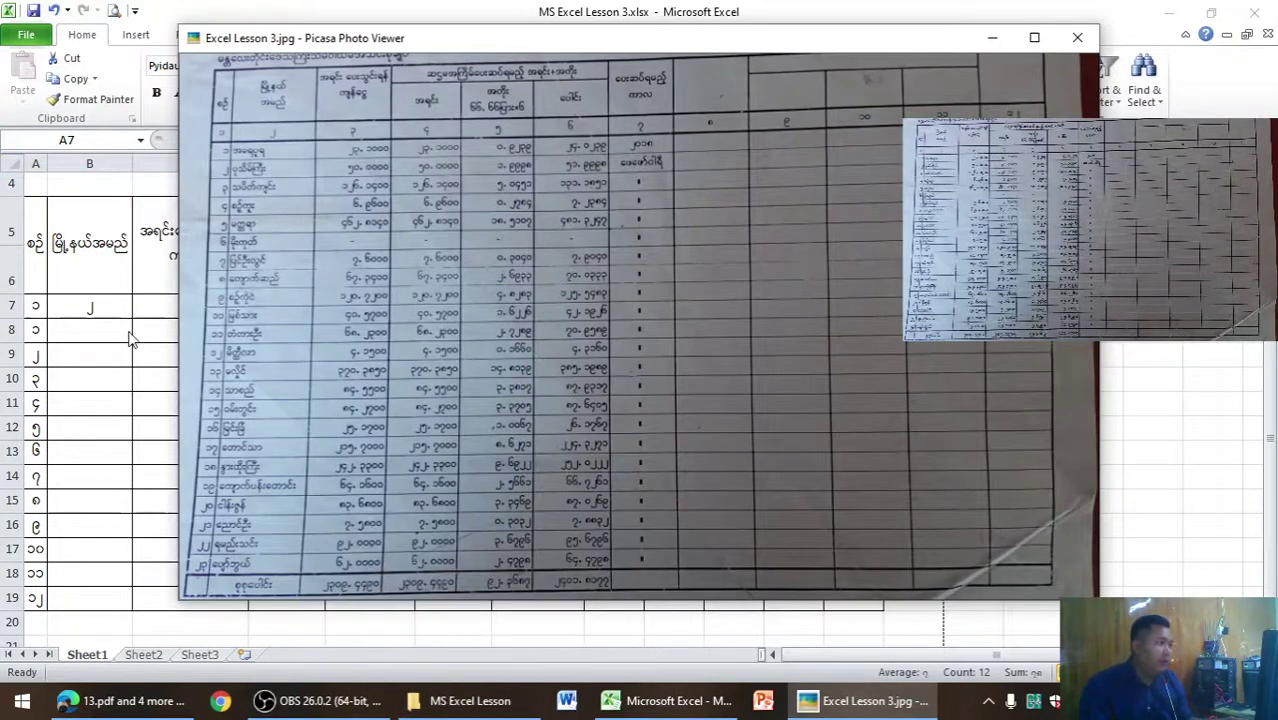
key("alt+Tab")
left_click(80, 333)
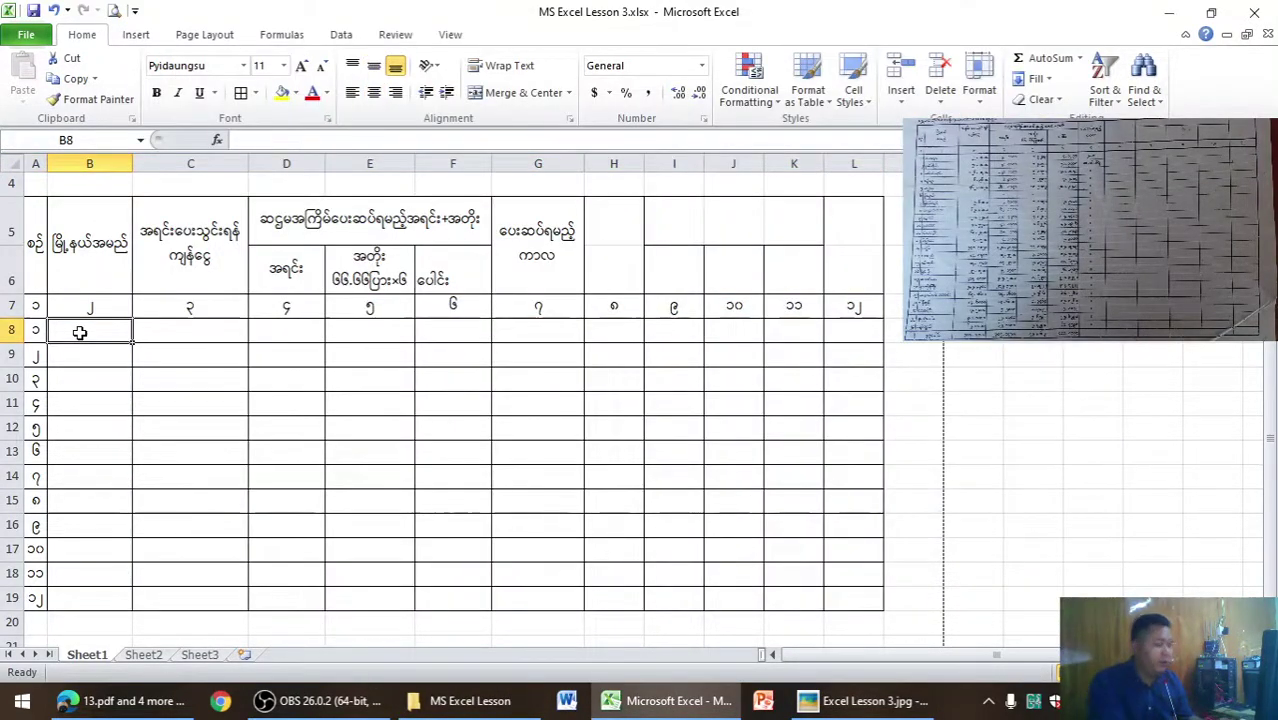
type("အမရပူ")
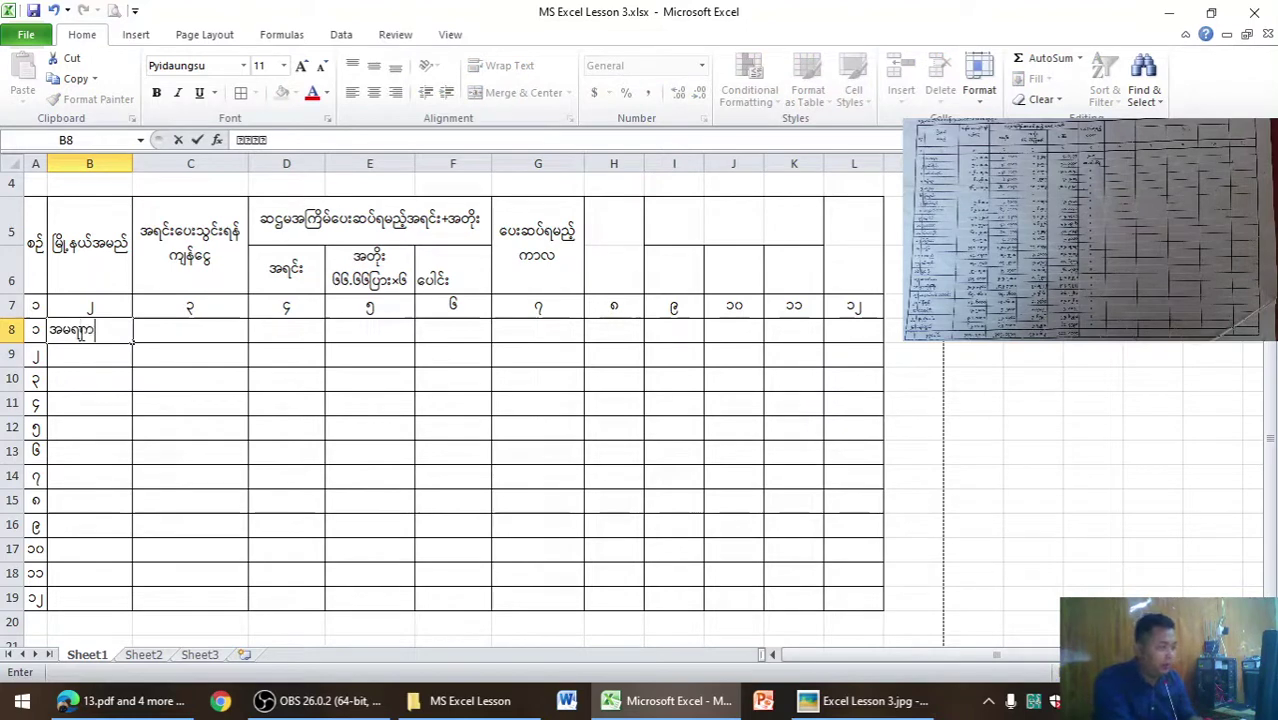
key("BackSpace")
key("BackSpace")
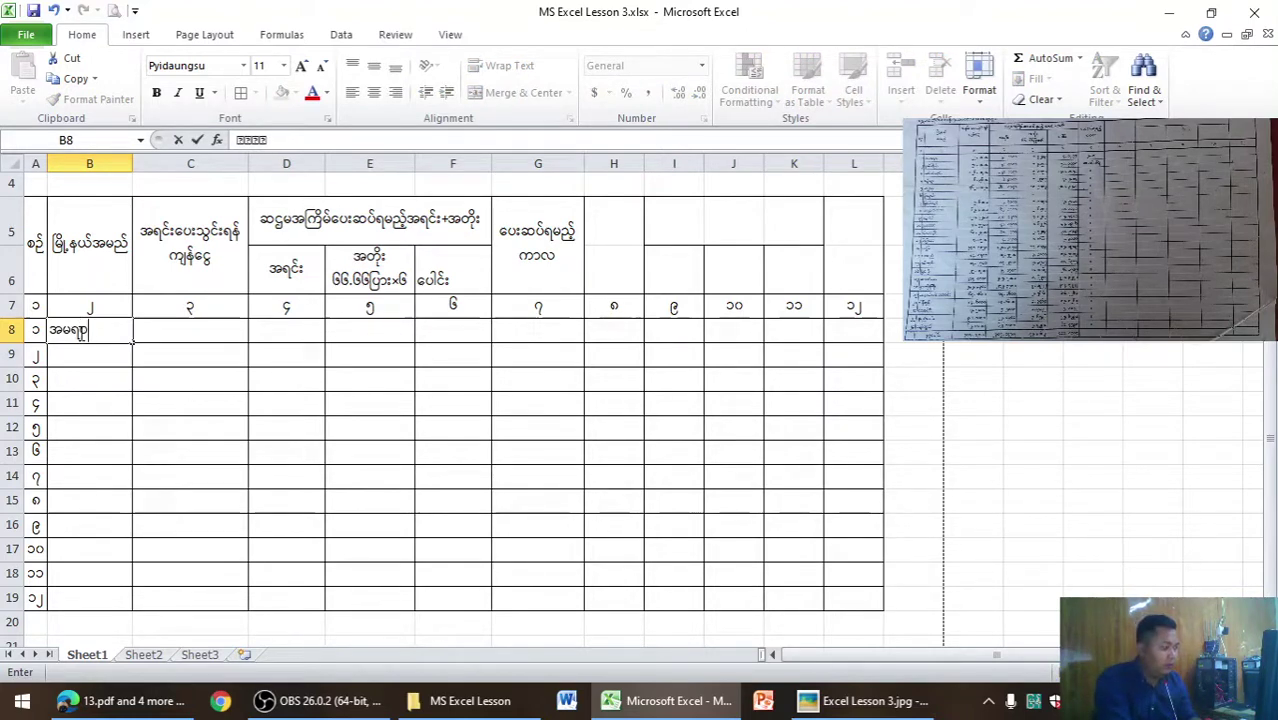
key("Tab")
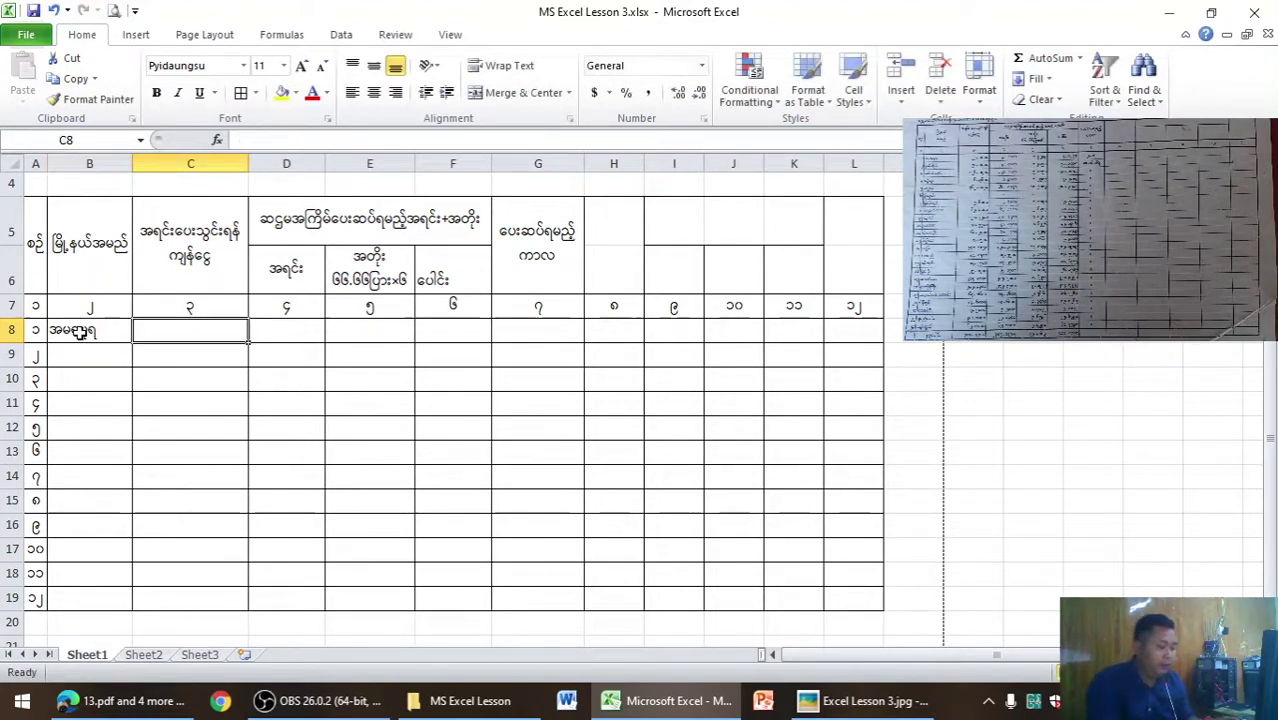
Enter the 23.1 amount from the ledger photo into C8.
key("alt+Tab")
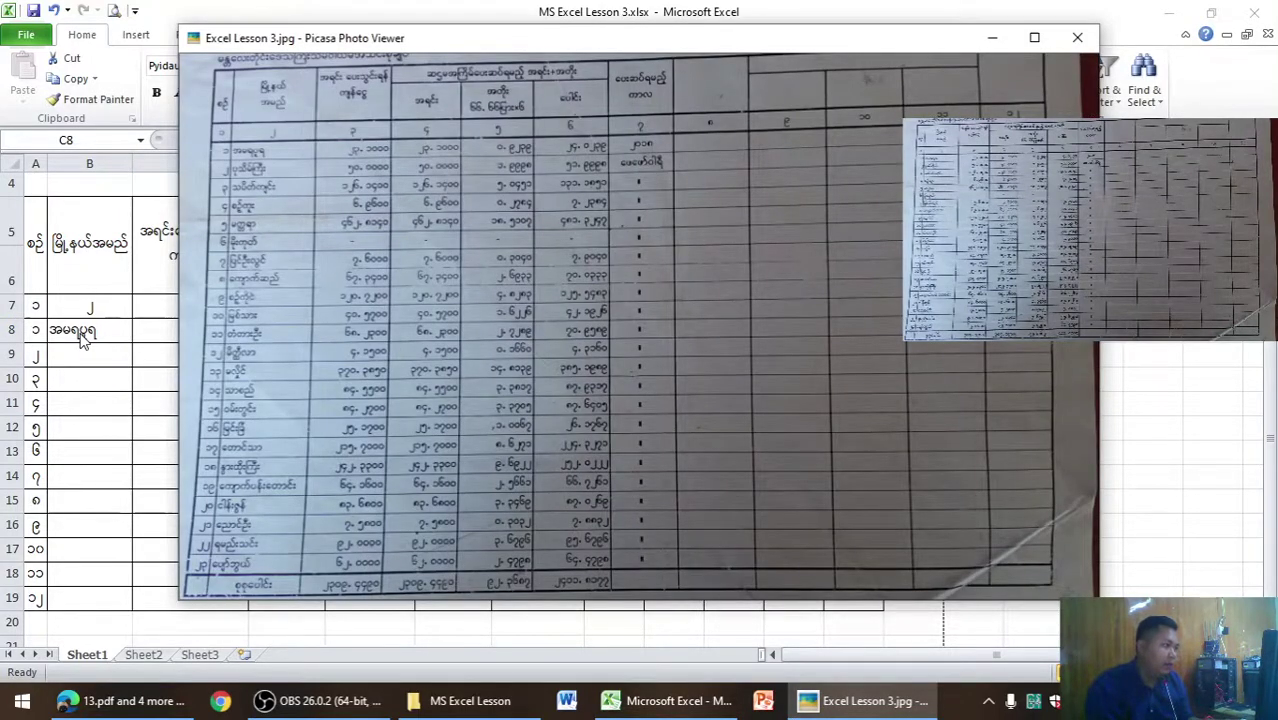
key("alt+Tab")
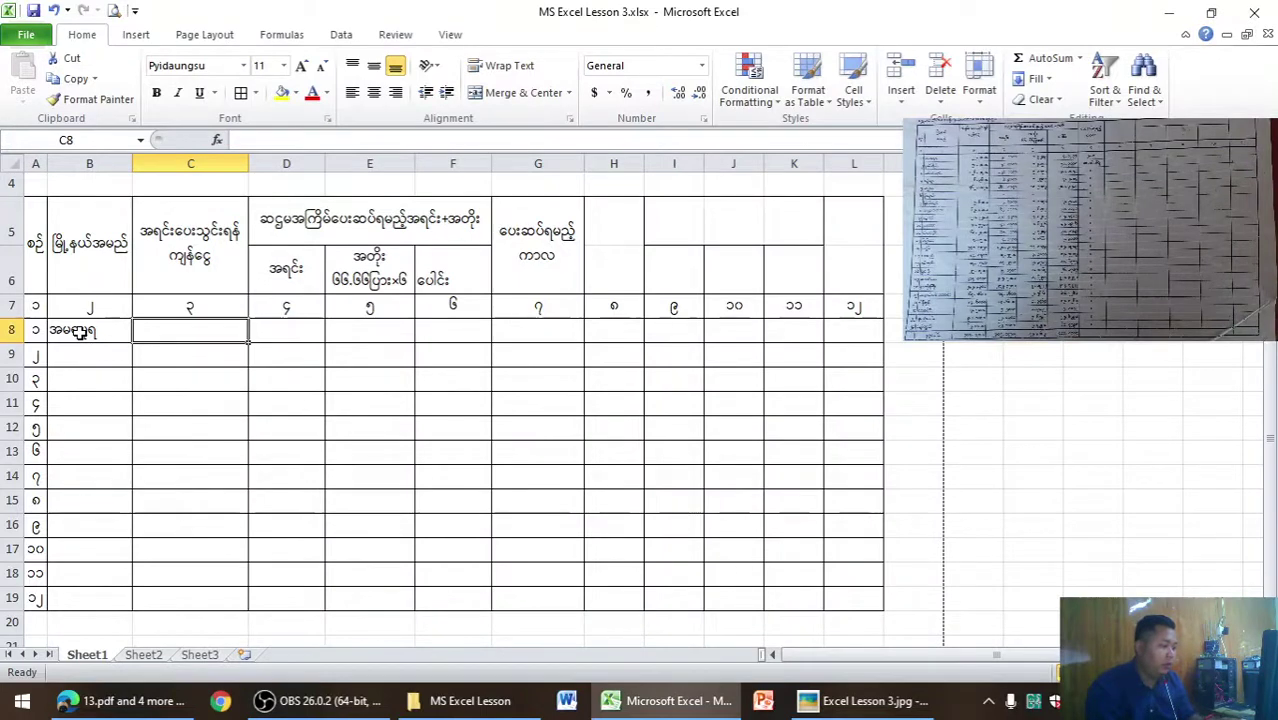
type("၂၃,၁")
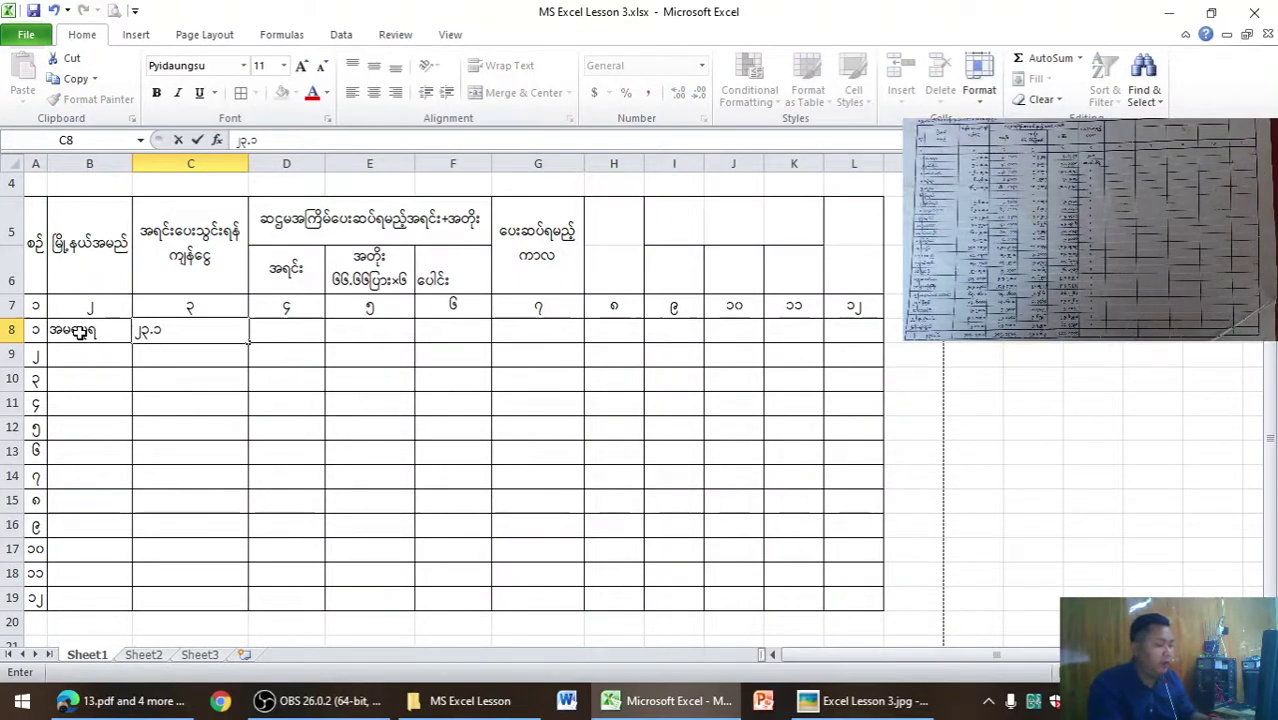
type("၀၀၀")
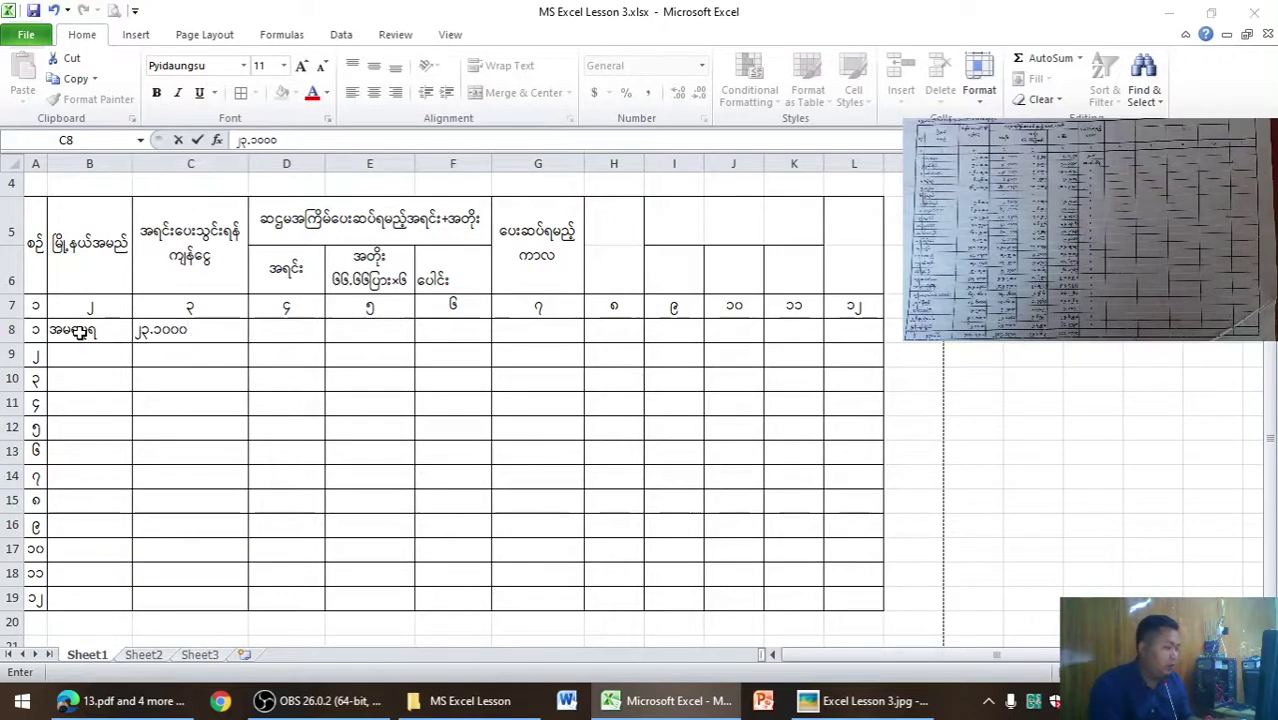
key("alt+Tab")
key("alt+Tab")
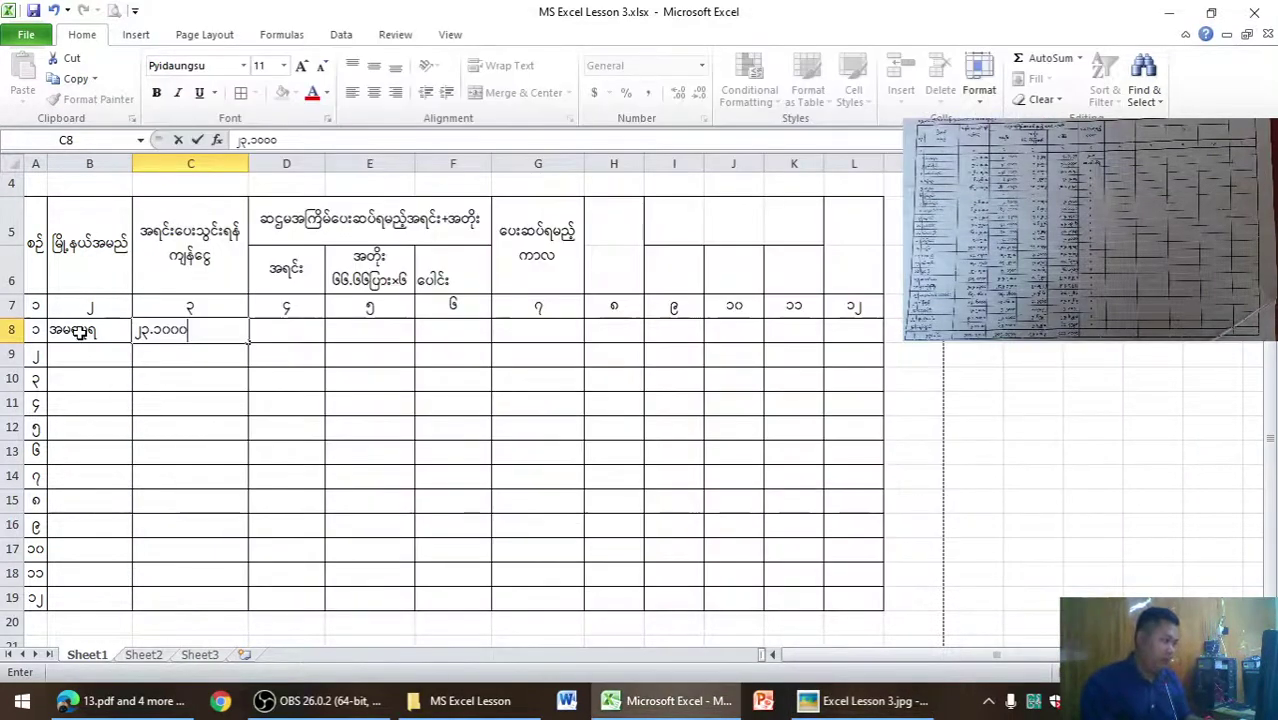
key("Tab")
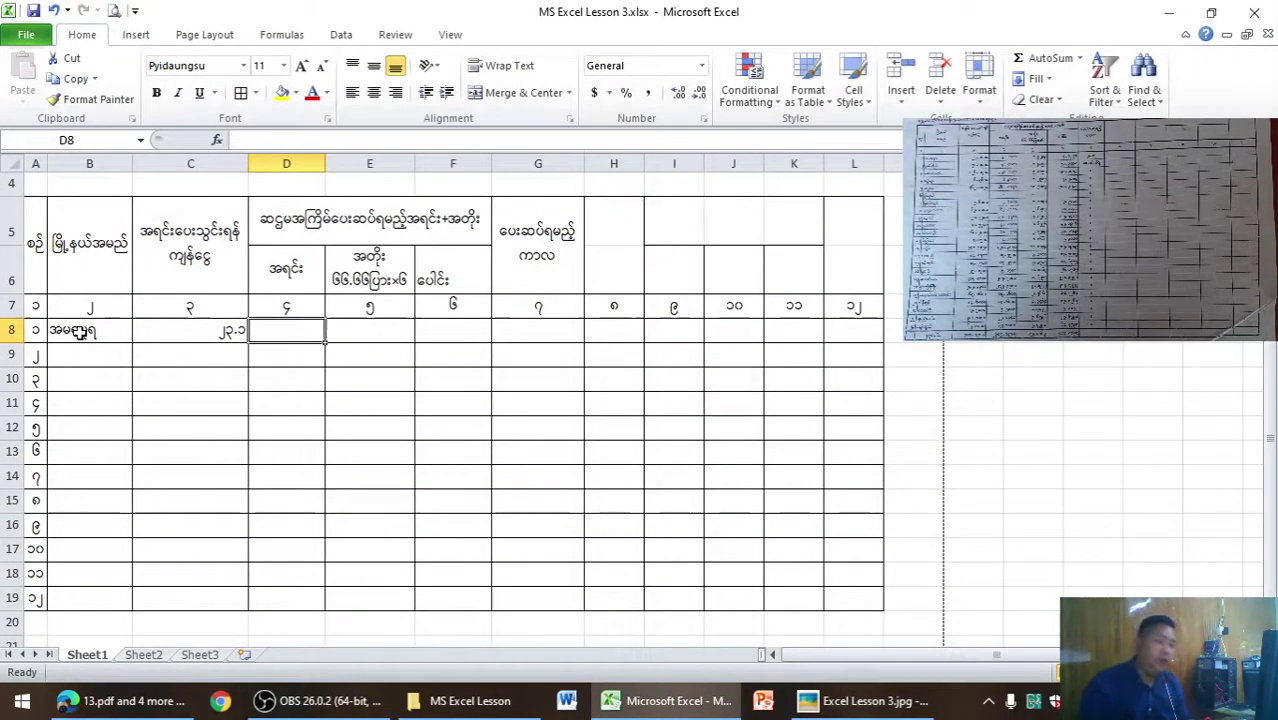
left_click(217, 349)
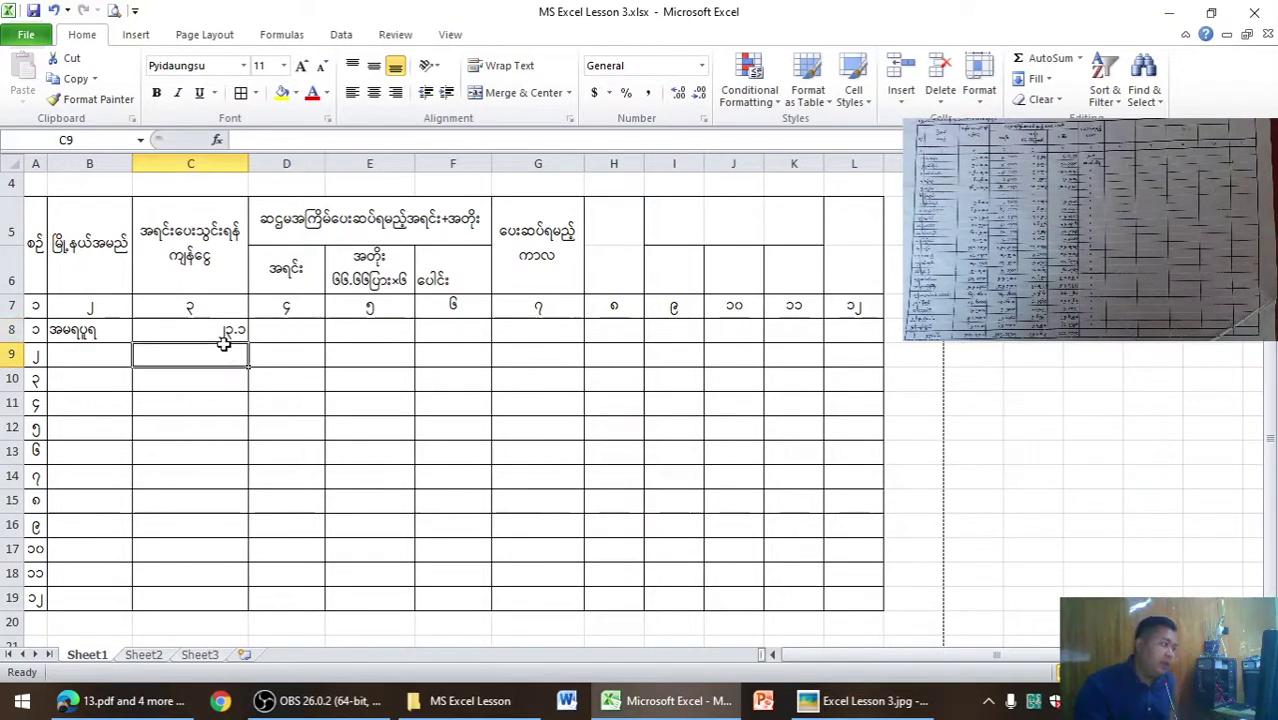
left_click(226, 333)
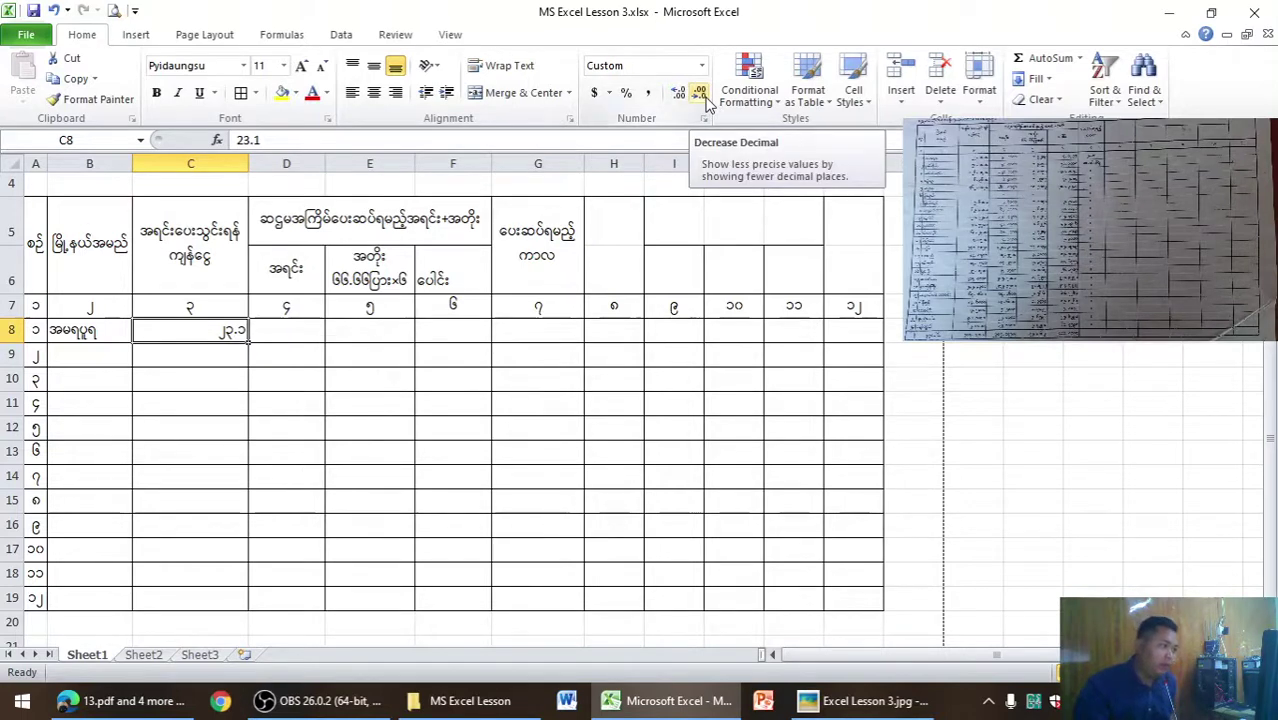
Format C8 with four decimal places so it shows ၂၃.၁၀၀၀.
left_click(700, 95)
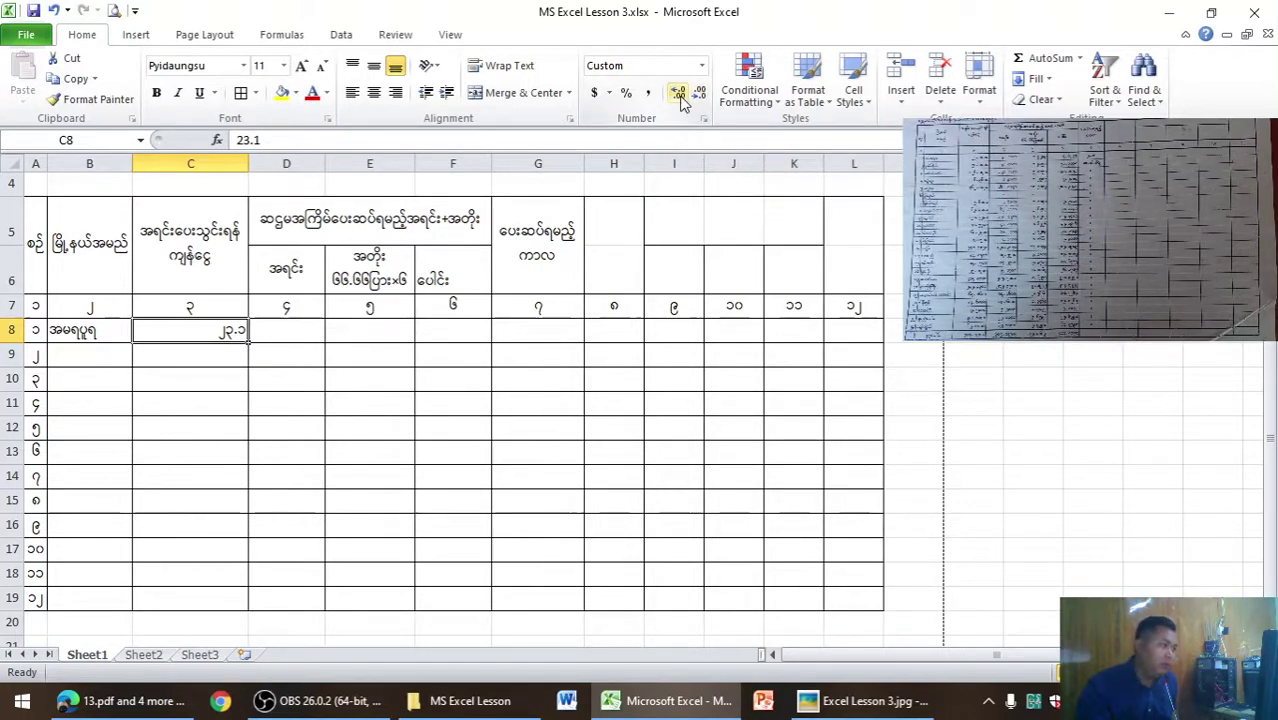
left_click(672, 425)
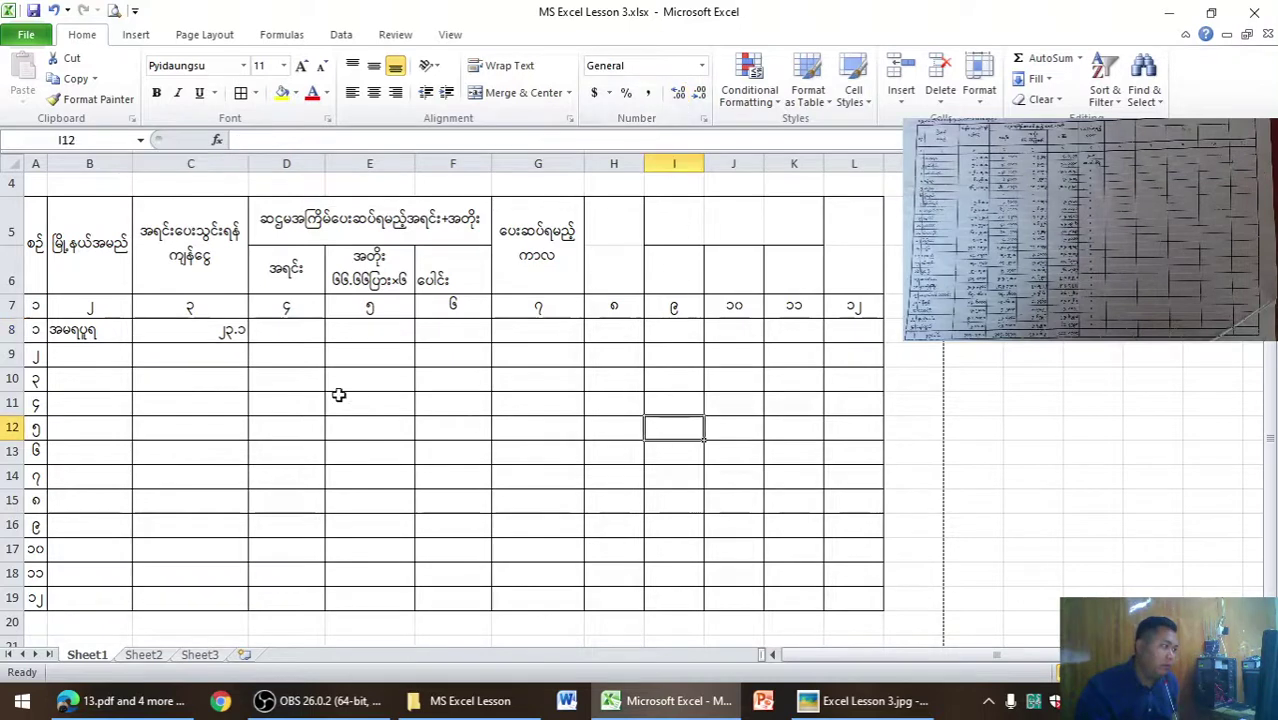
left_click(229, 330)
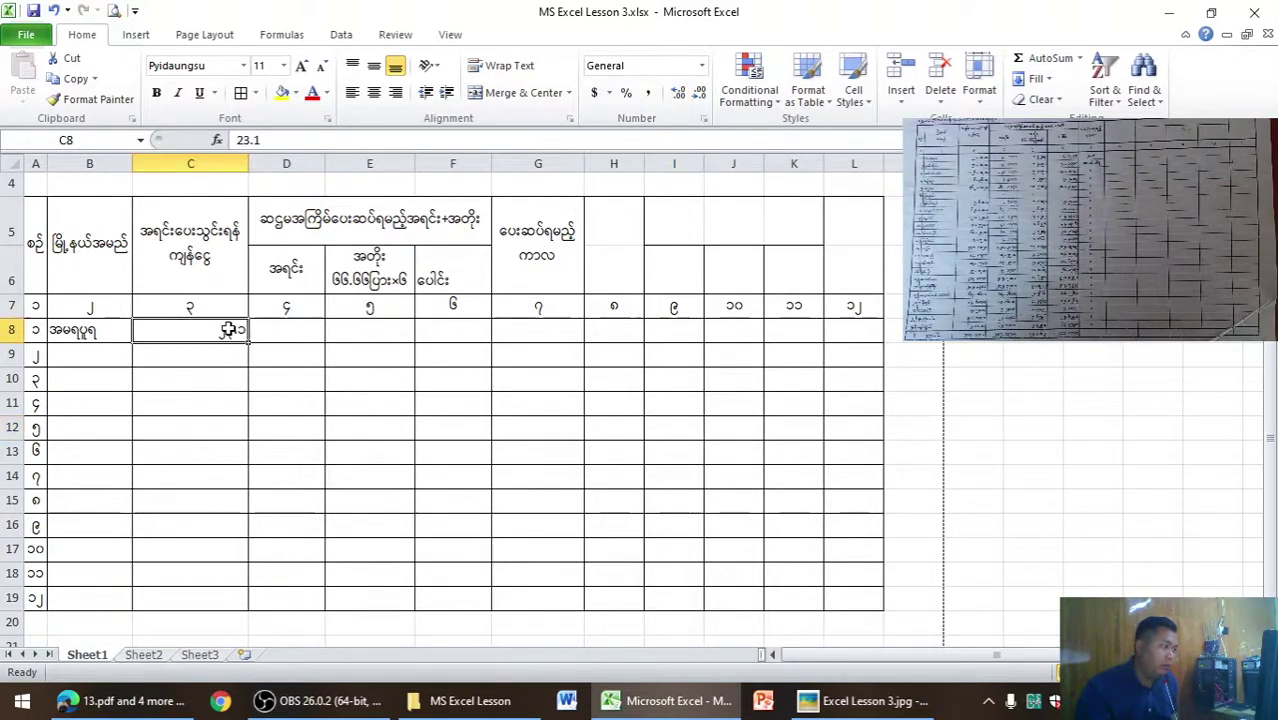
left_click(676, 94)
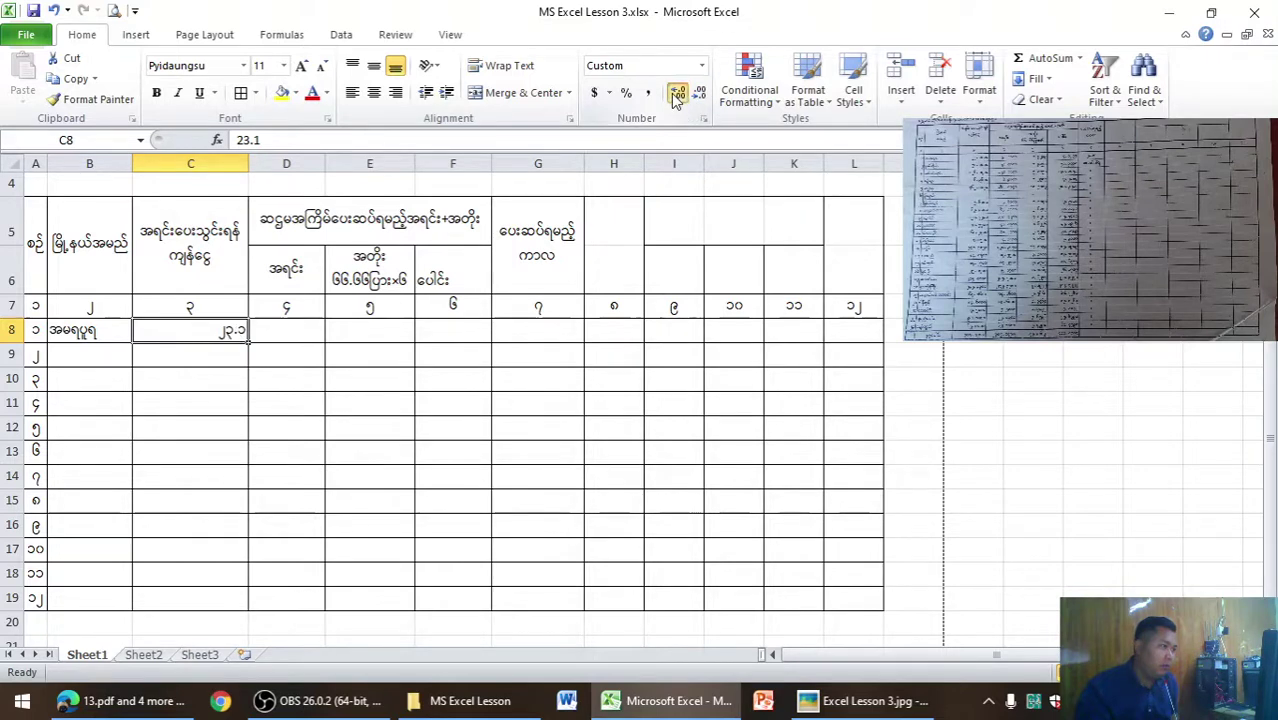
left_click(676, 94)
left_click(676, 94)
left_click(676, 94)
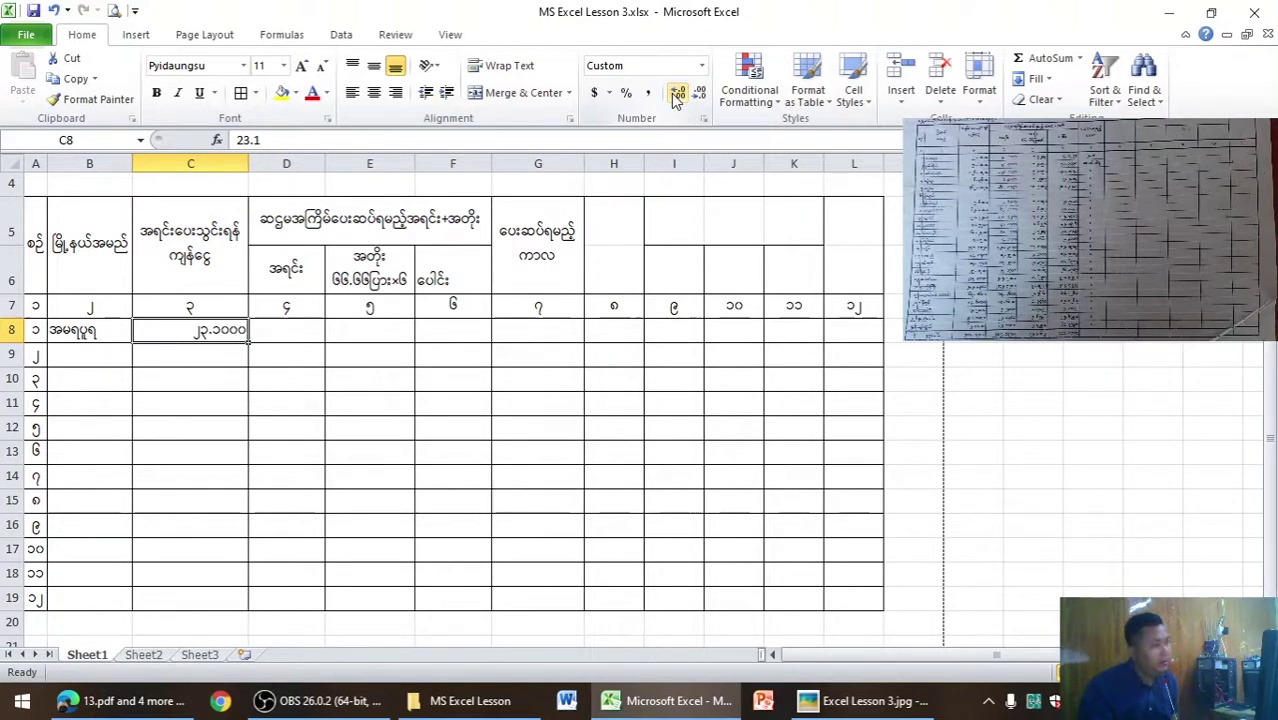
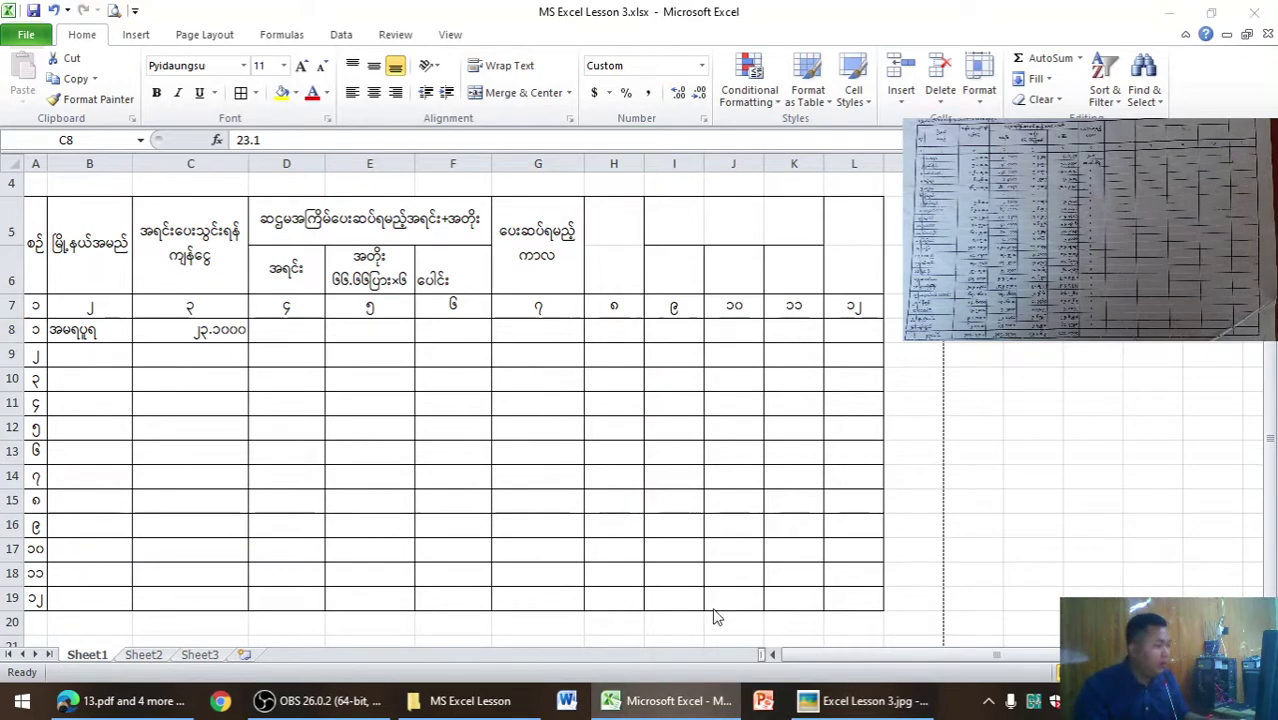
Copy the C8 loan amount ၂၃.၁၀၀၀ into D8 with the fill handle, checking the form photo.
key("alt+Tab")
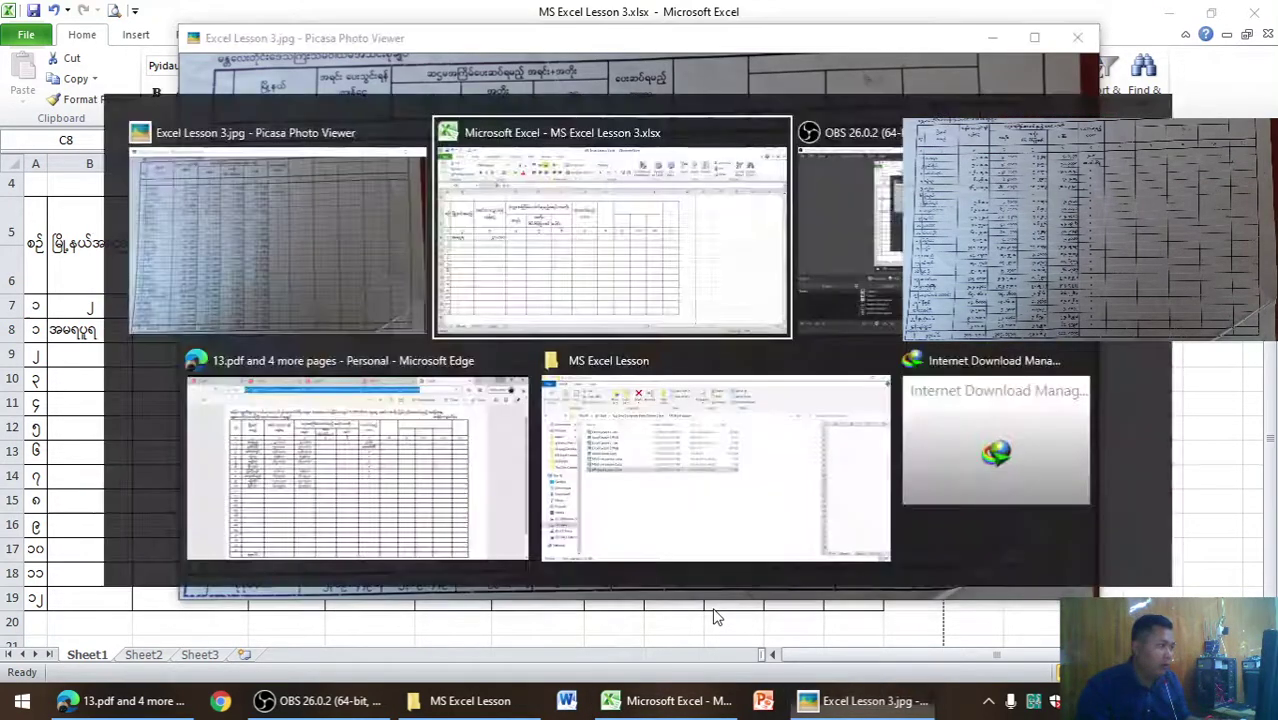
left_click_drag(247, 343, 331, 343)
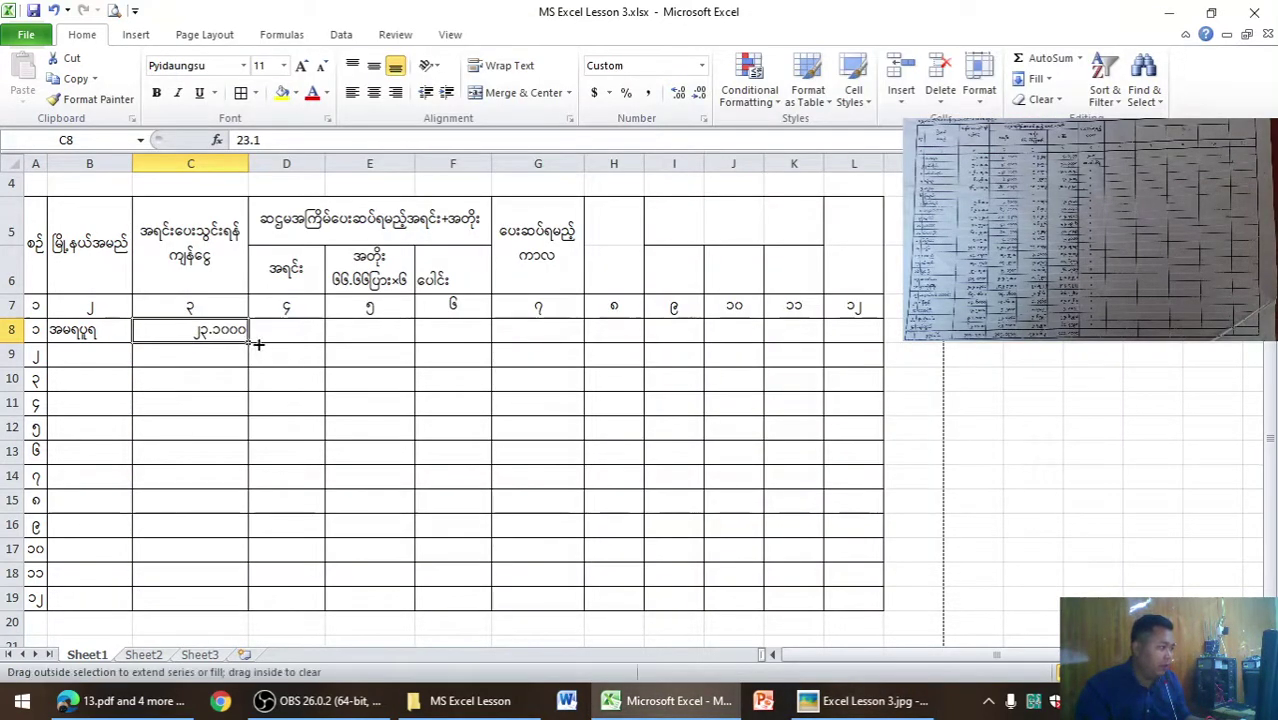
key("alt+Tab")
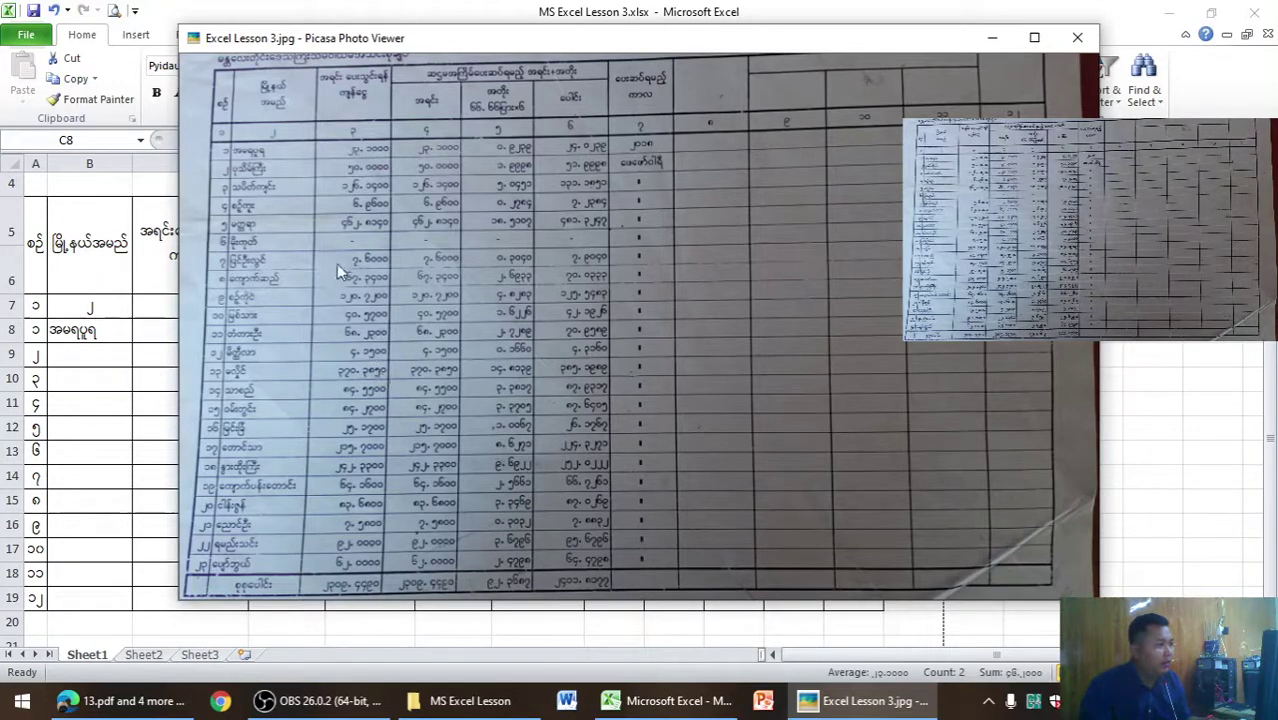
scroll(396, 231, "up", 3)
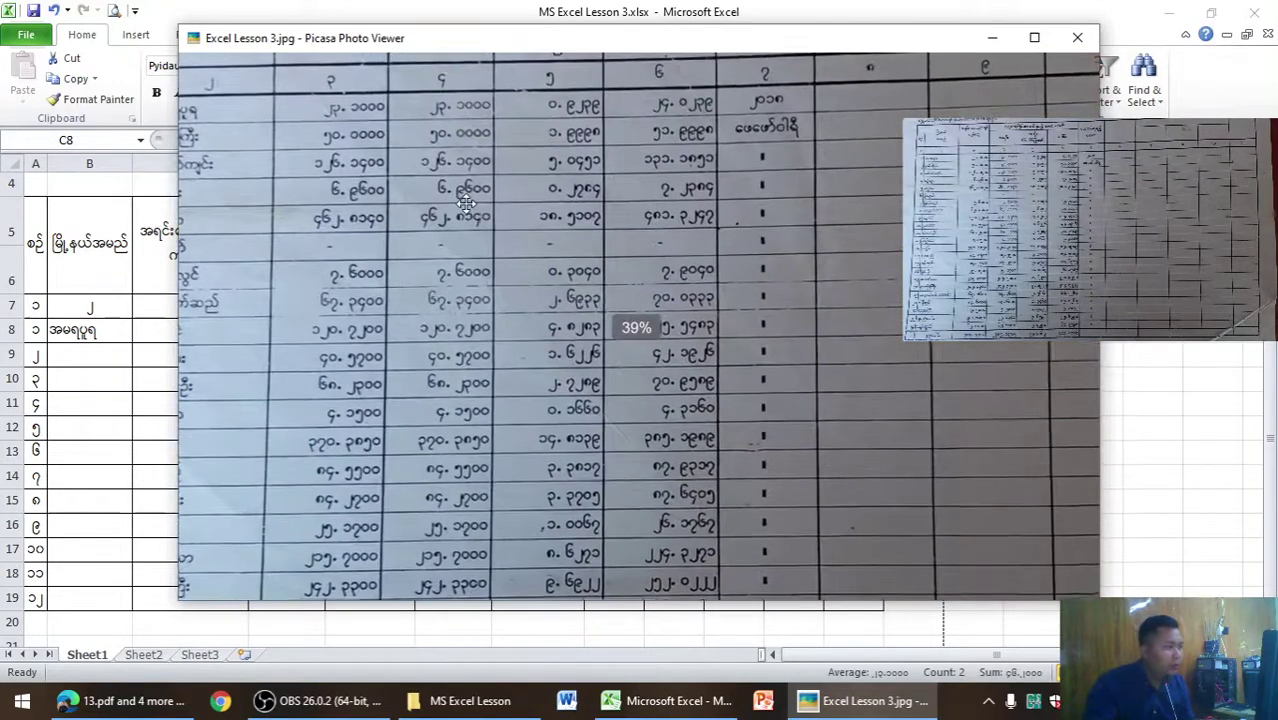
scroll(465, 203, "down", 3)
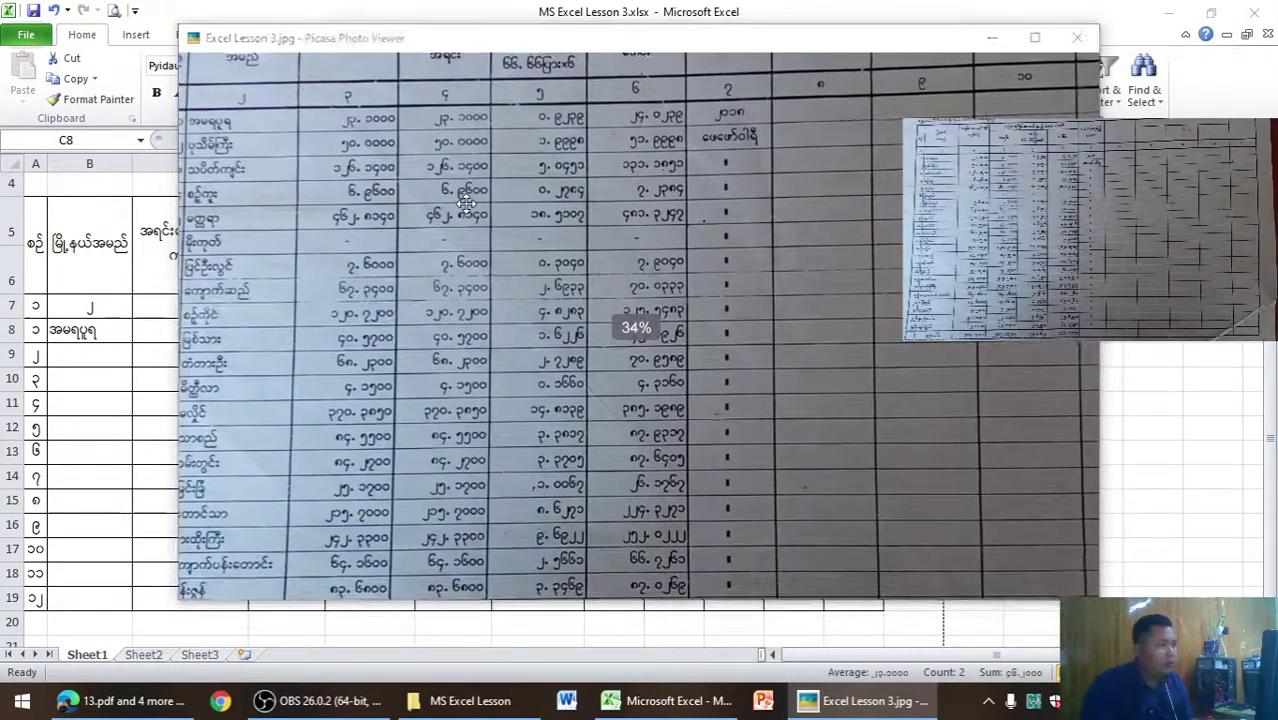
key("alt+Tab")
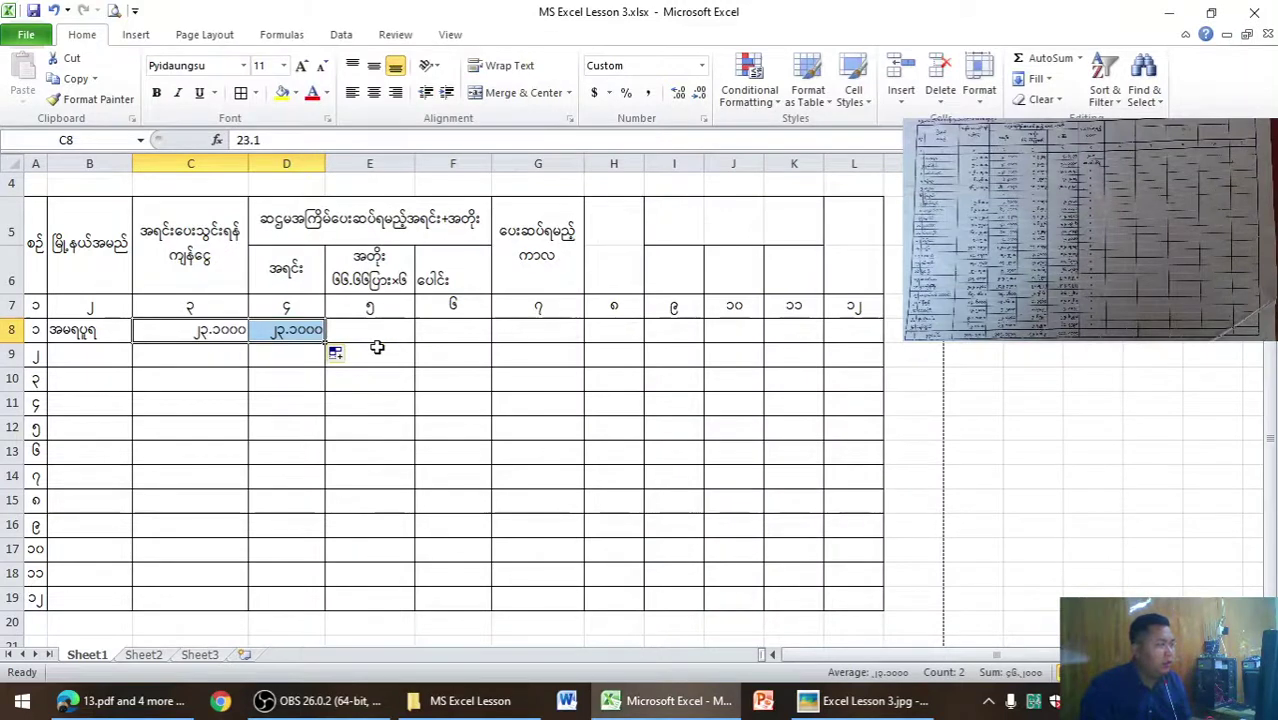
left_click(376, 340)
Type the interest ၀.၉၂၃၉ into E8, checking the figure against the photographed form.
type("၀/")
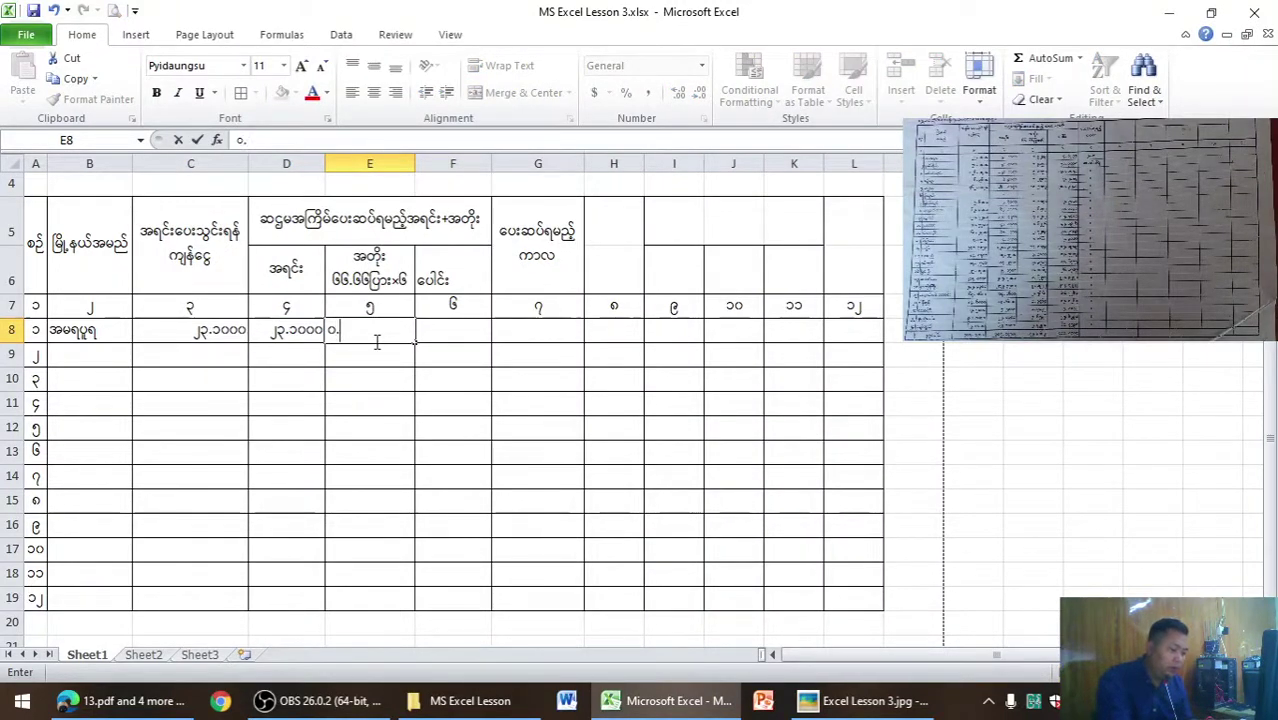
type(".၉")
type("၂")
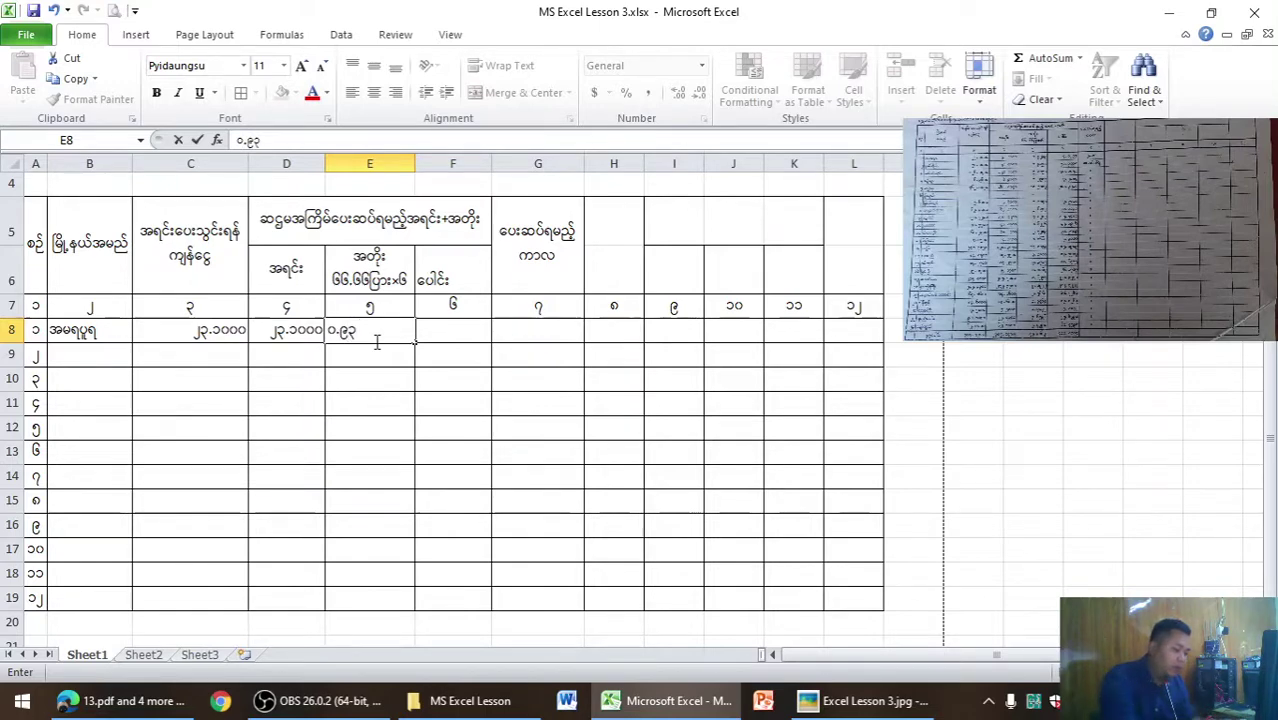
key("alt+Tab")
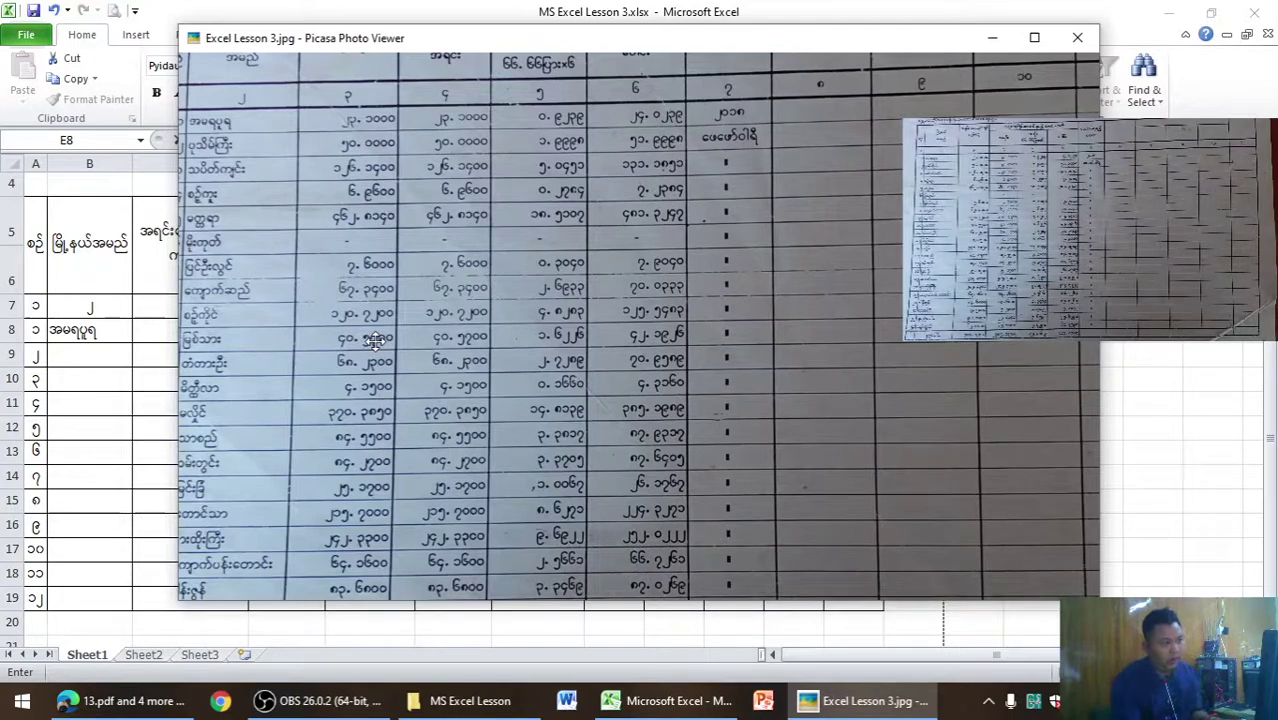
key("alt+Tab")
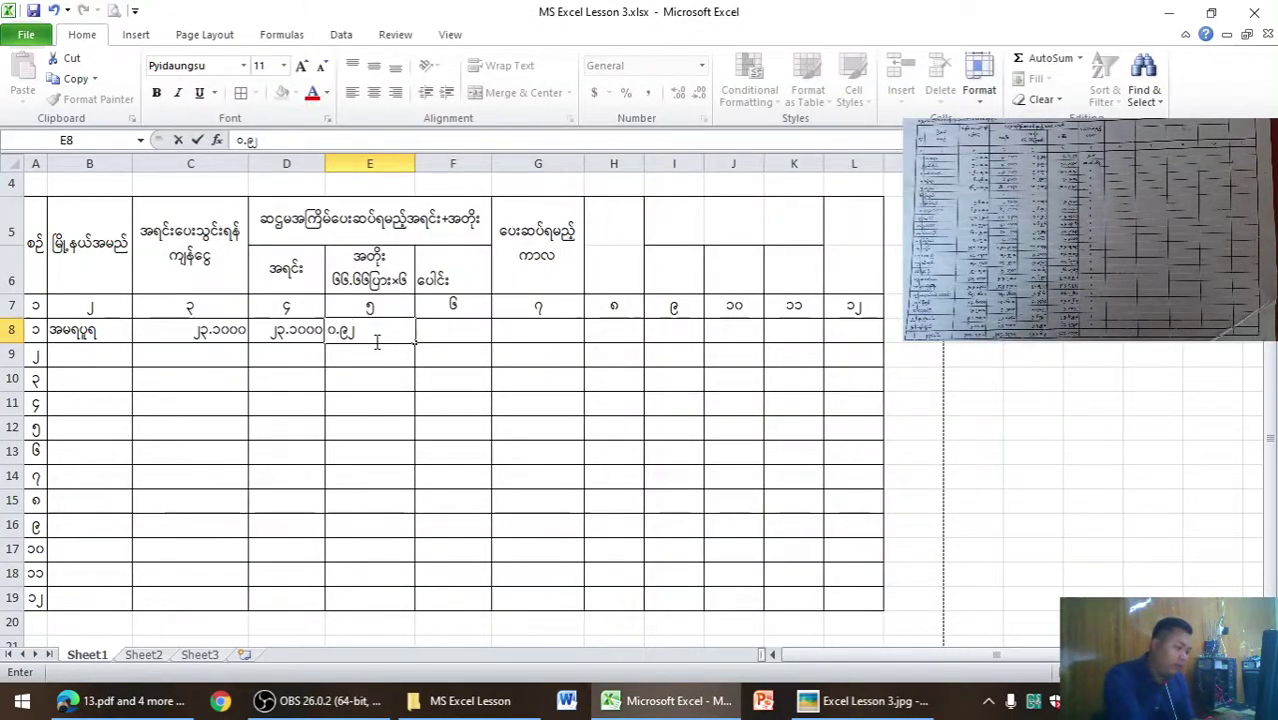
type("၃၉")
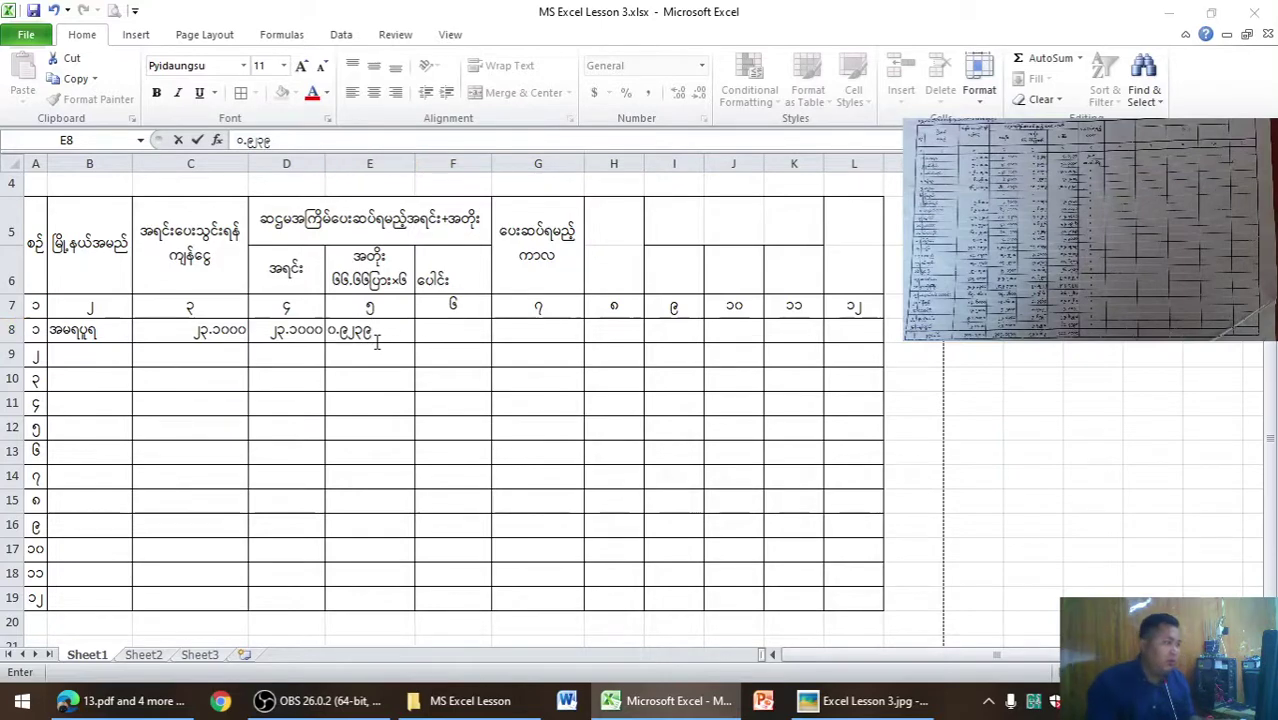
key("alt+Tab")
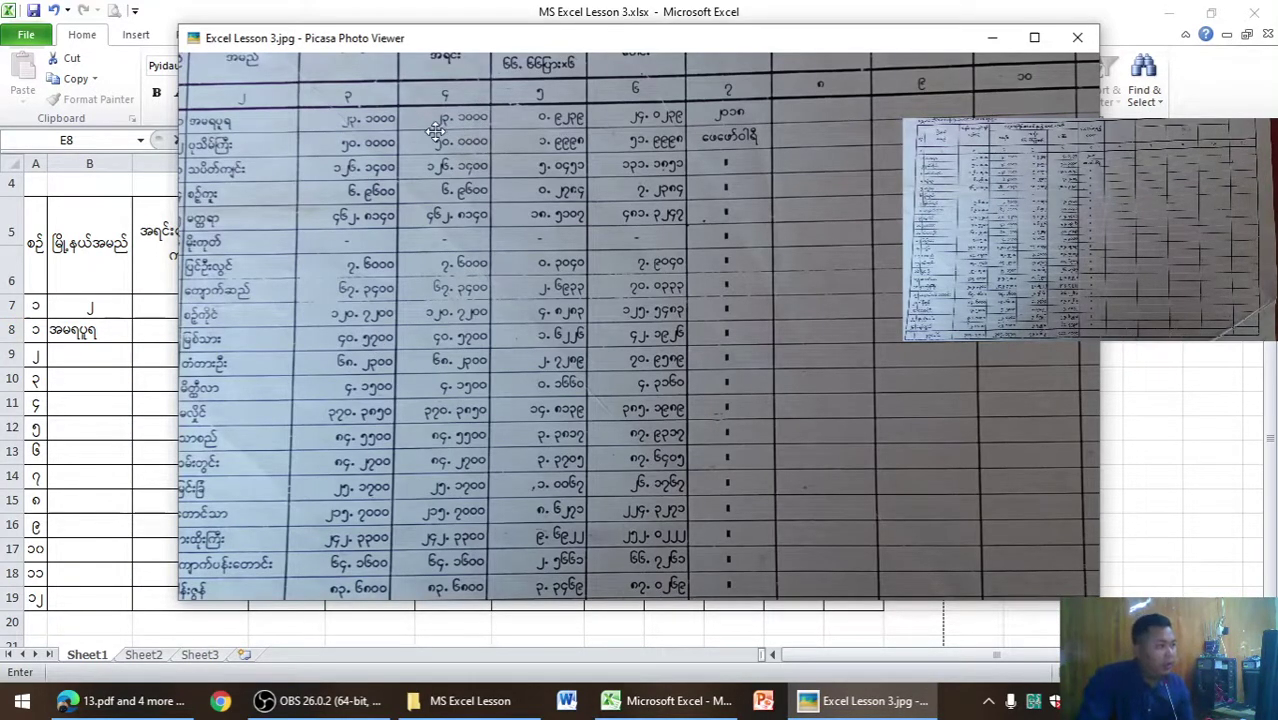
scroll(436, 131, "down", 2)
scroll(436, 131, "down", 1)
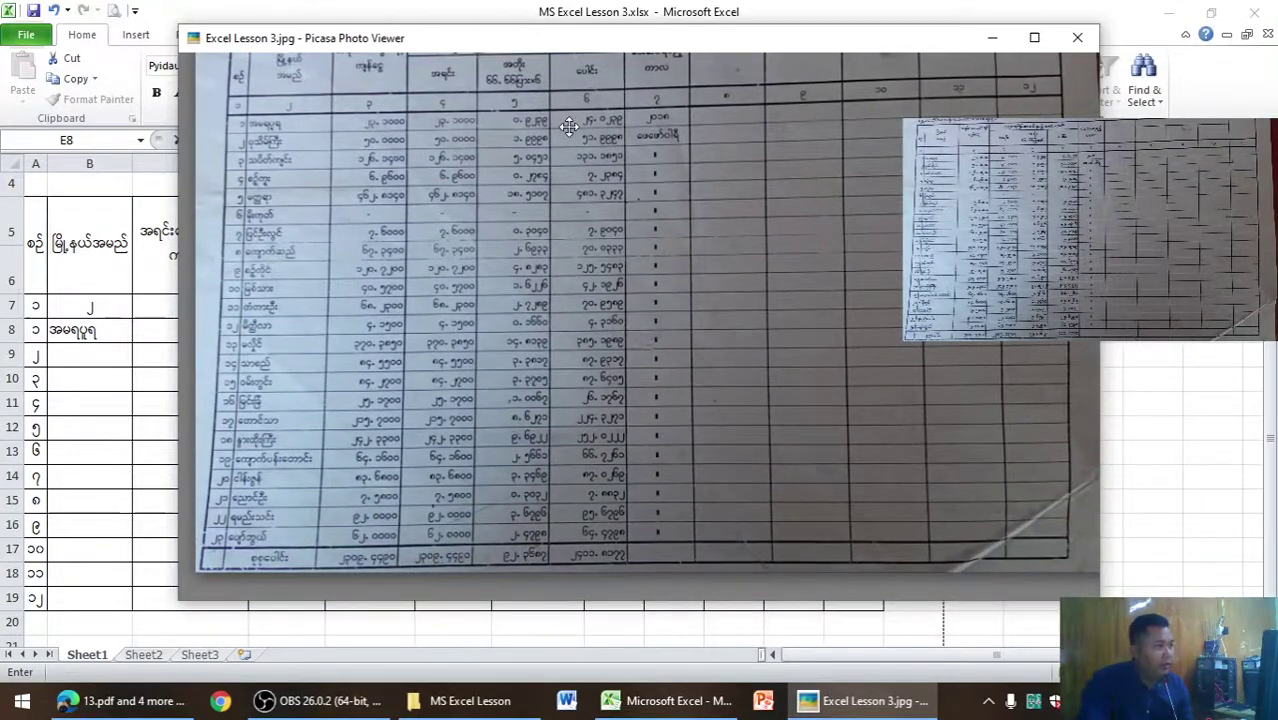
key("Escape")
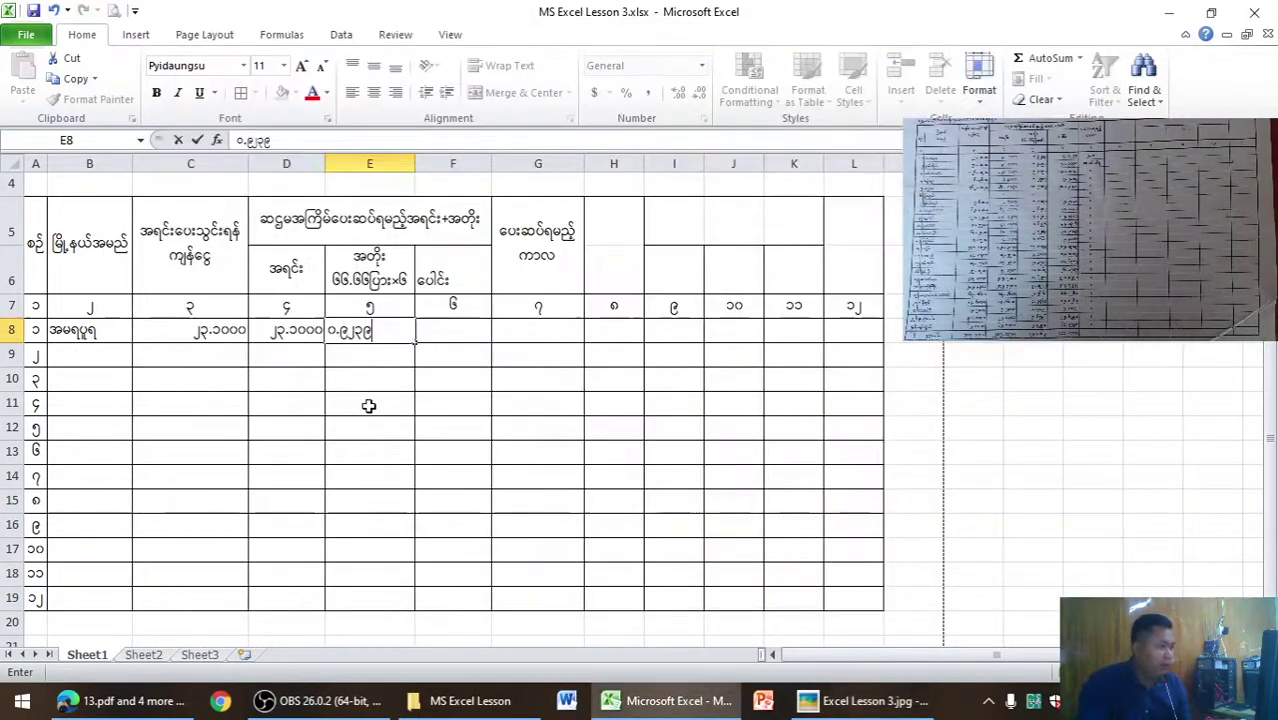
Enter the formula =E8+D8 in F8 to get the total 24.0239.
left_click(443, 331)
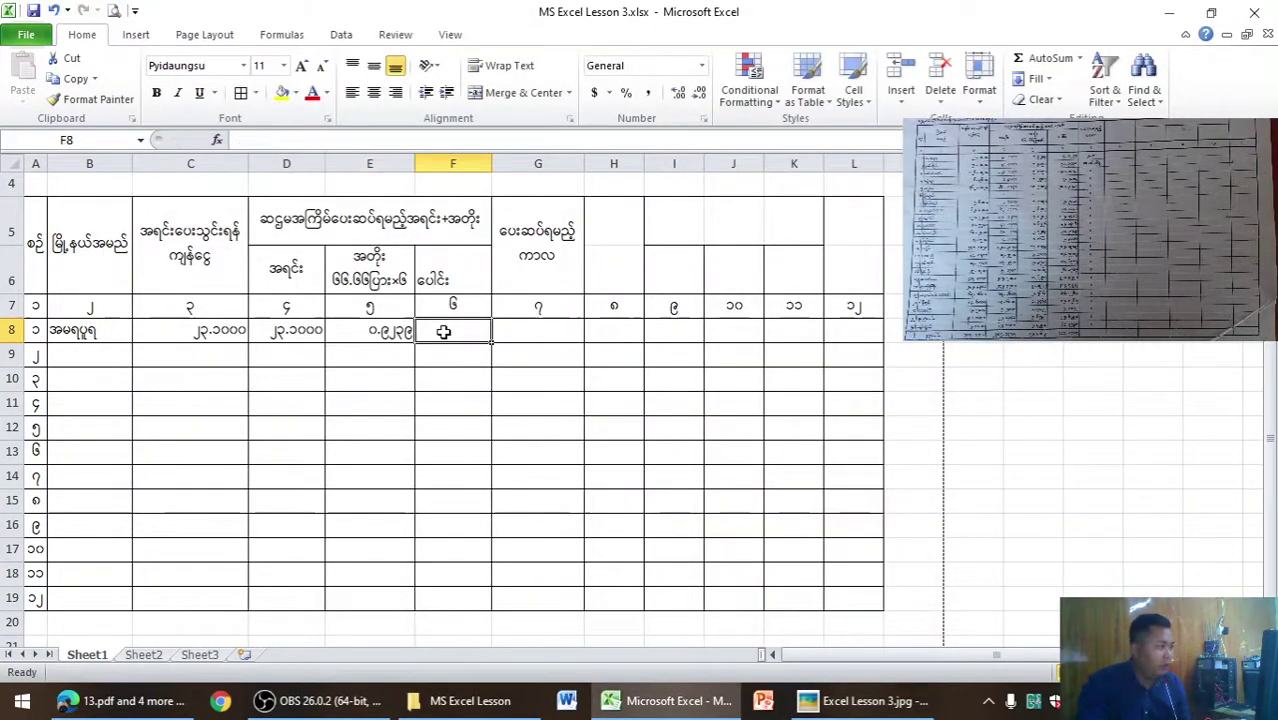
type("=")
left_click(397, 333)
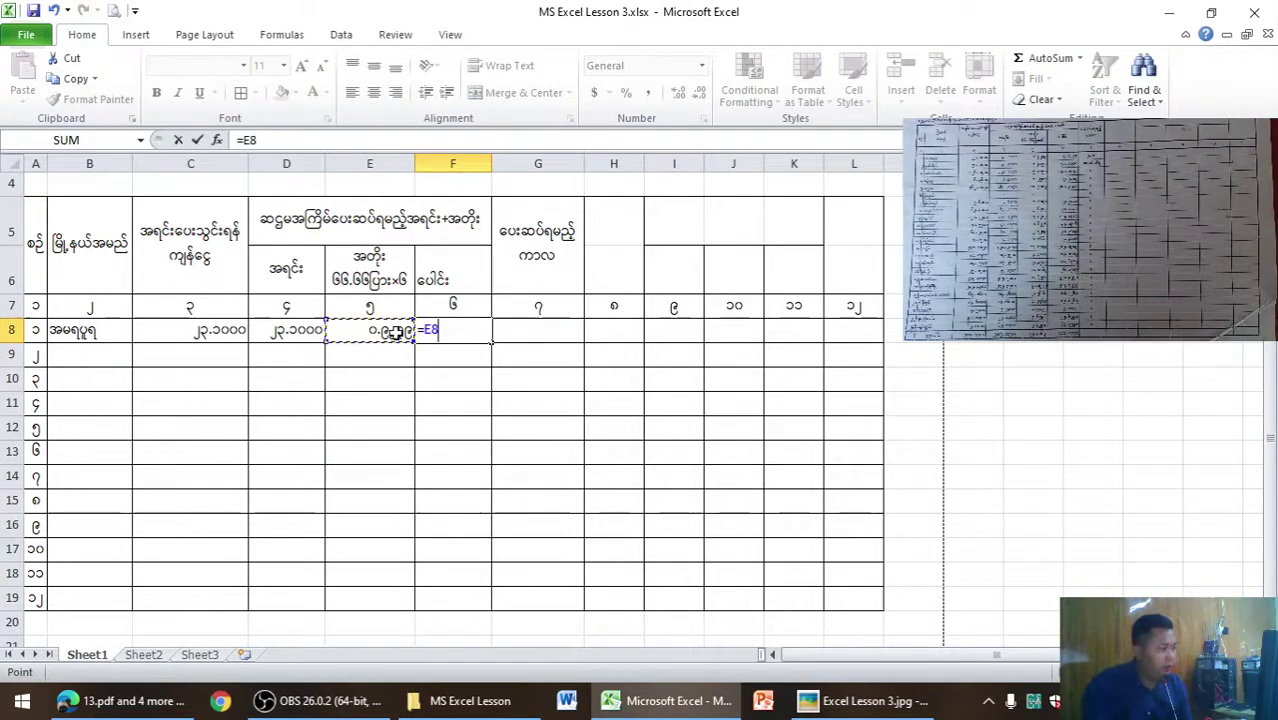
type("=E8")
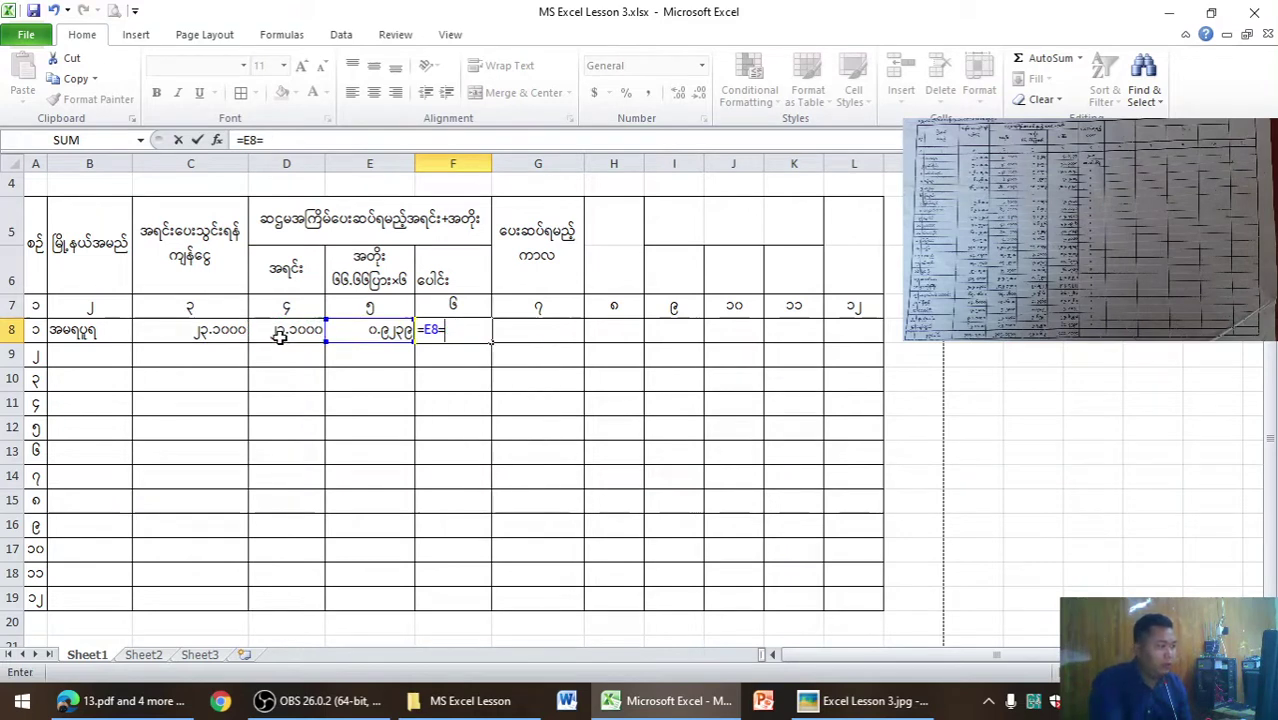
type("+")
left_click(280, 337)
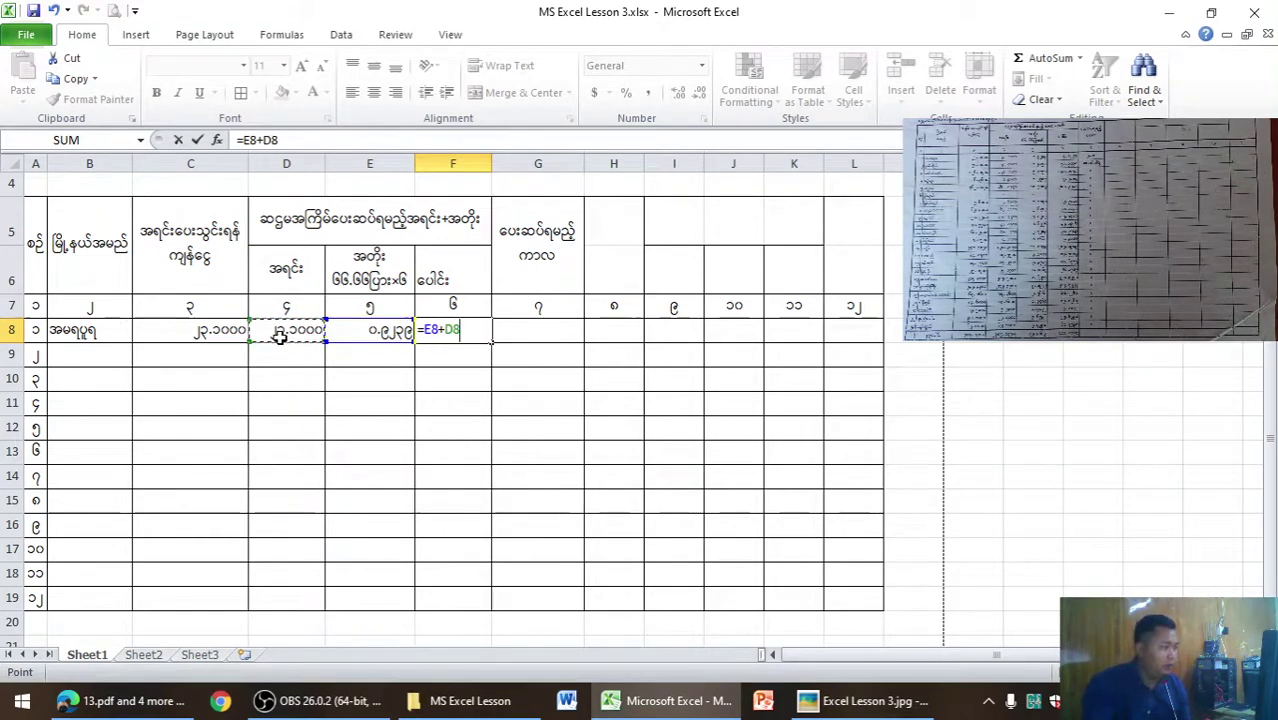
key("Return")
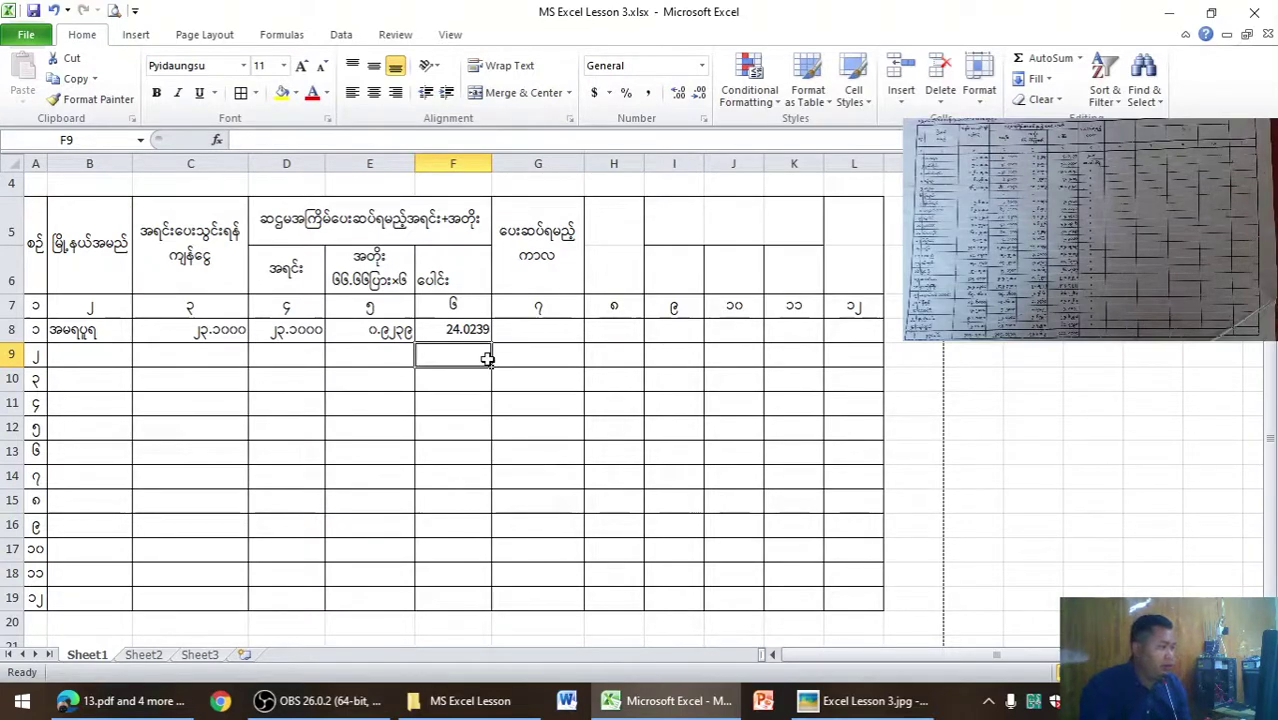
key("alt+Tab")
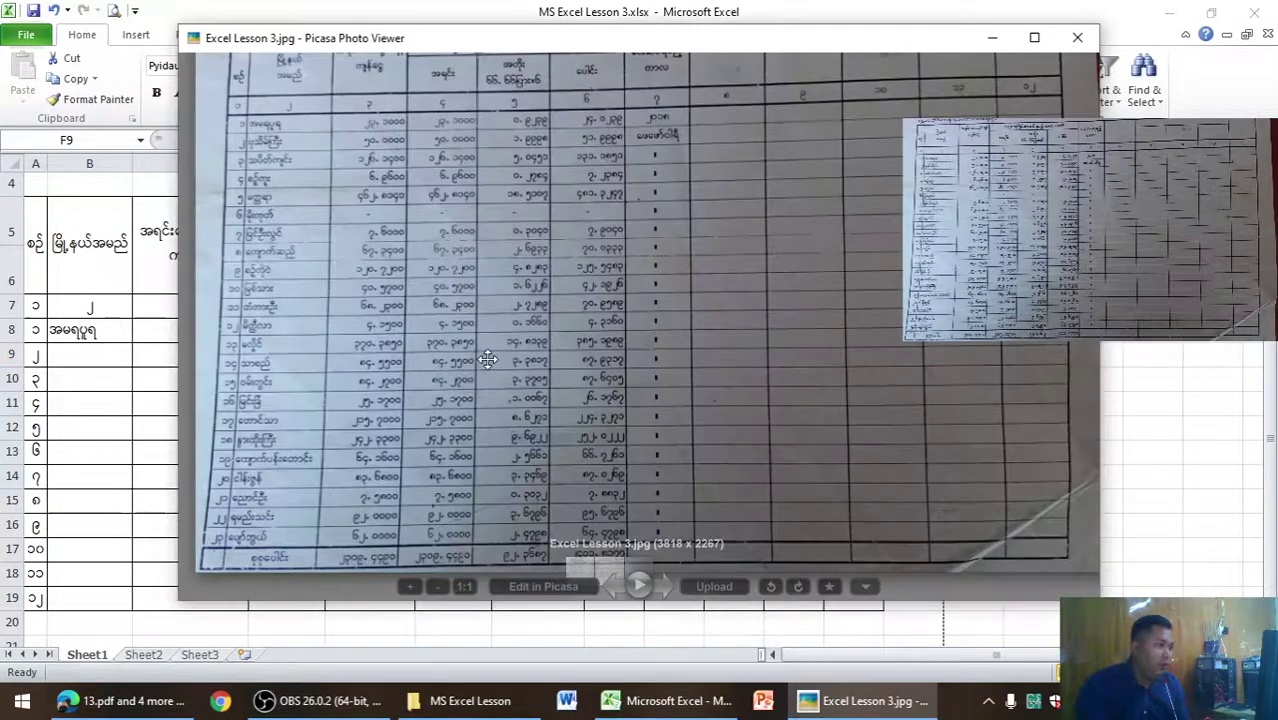
key("alt+Tab")
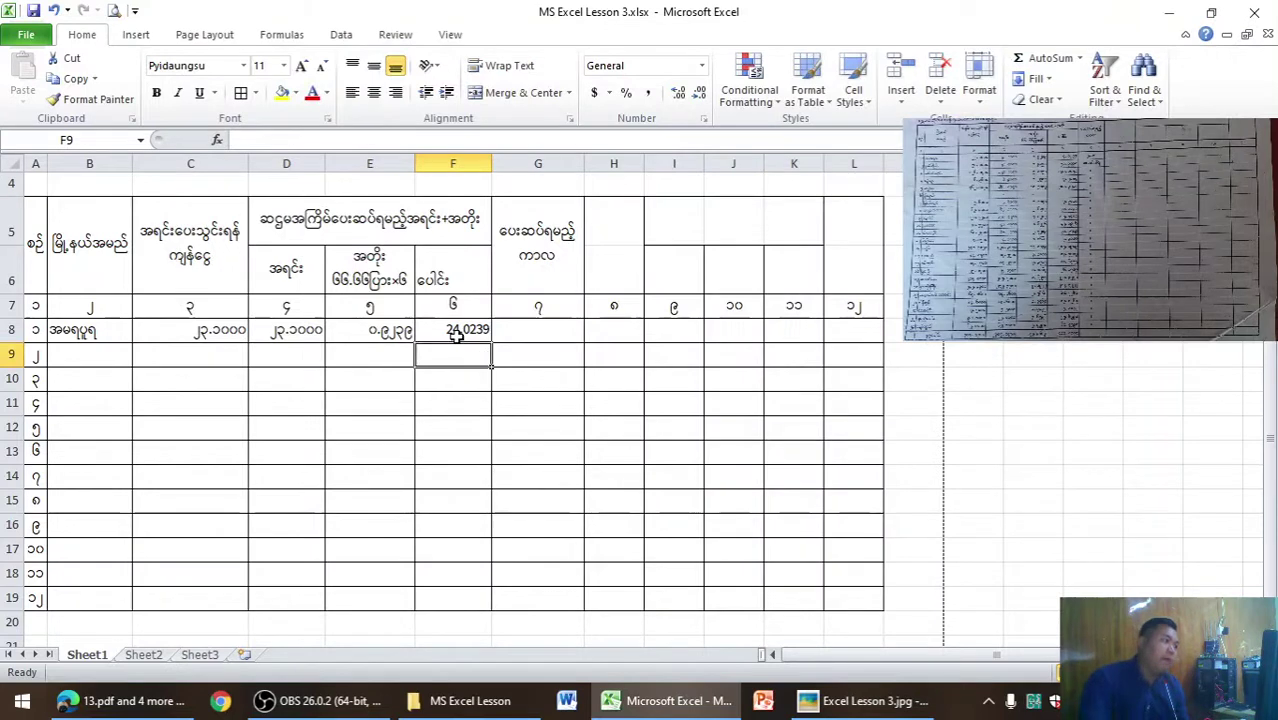
Copy E8's Burmese-digit number format onto the F8 total with Format Painter.
left_click(455, 335)
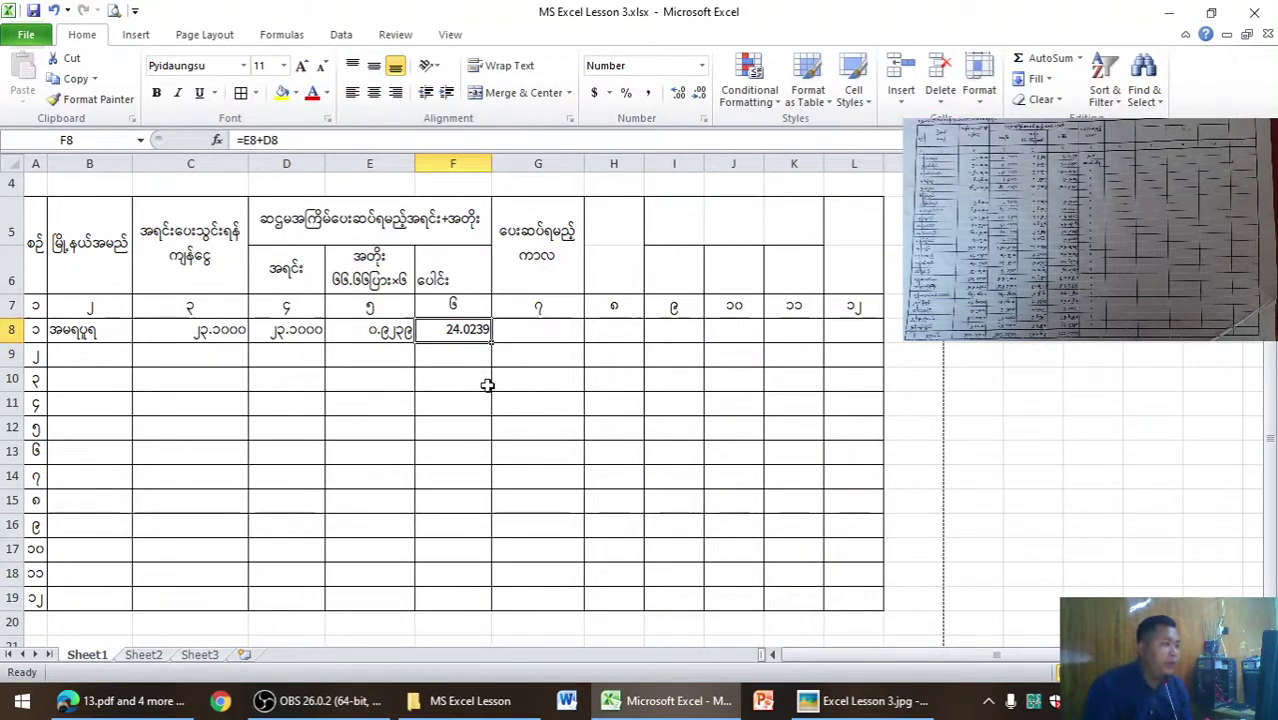
left_click(362, 334)
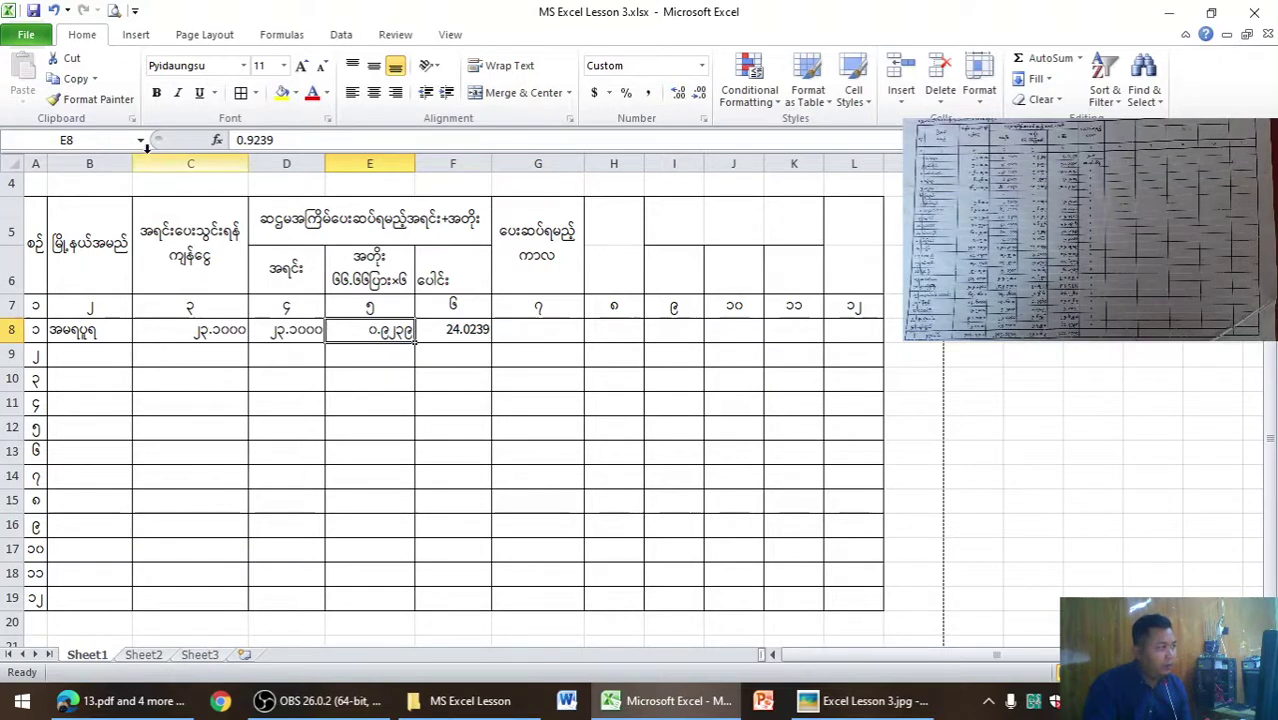
left_click(96, 103)
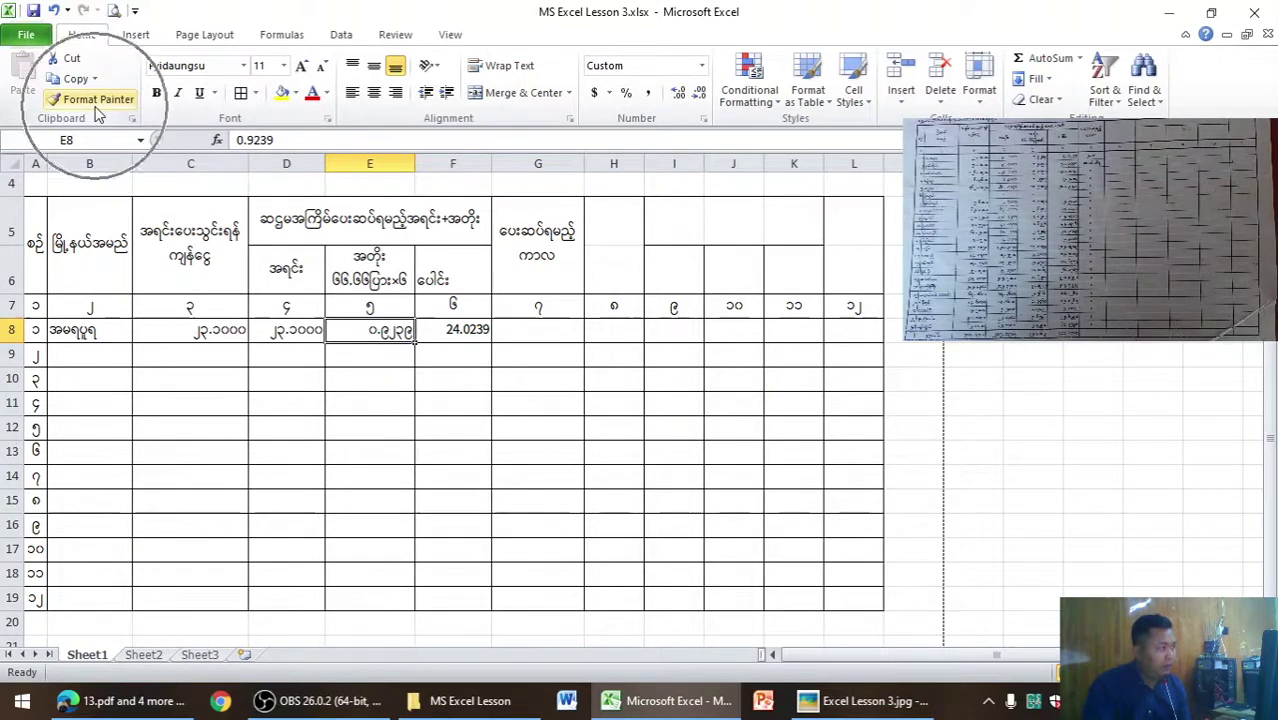
left_click(456, 328)
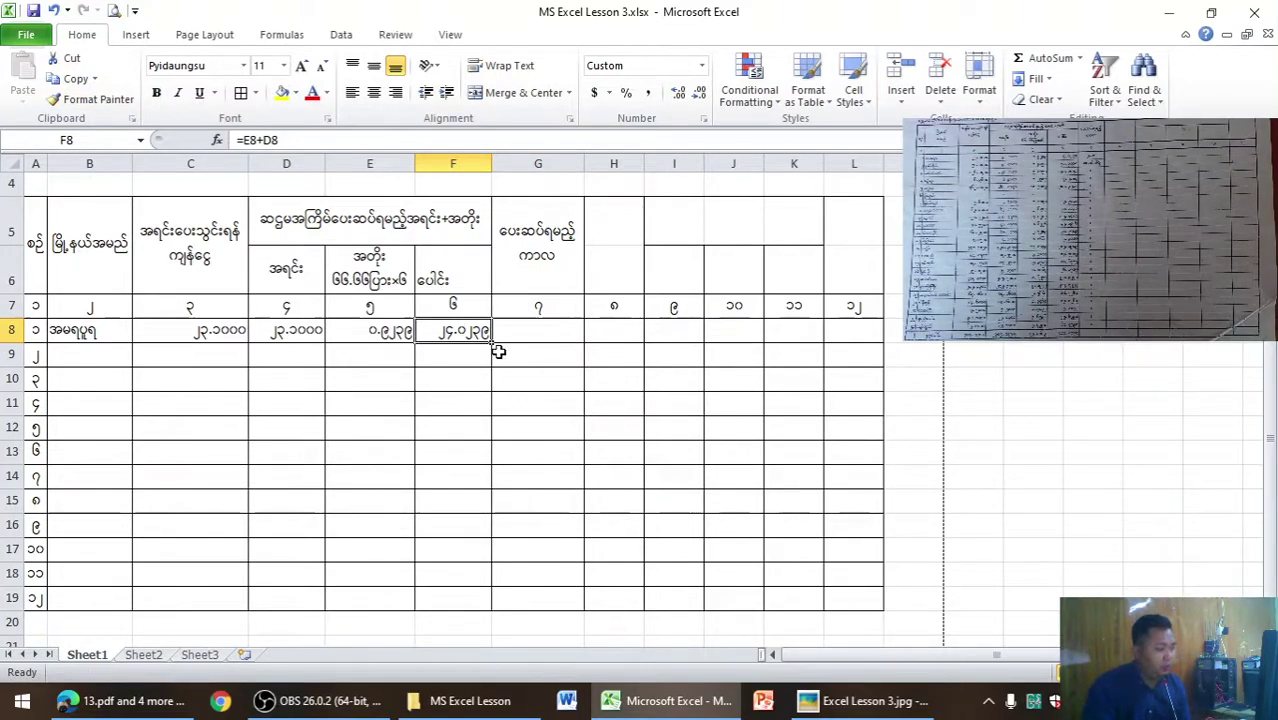
key("alt+Tab")
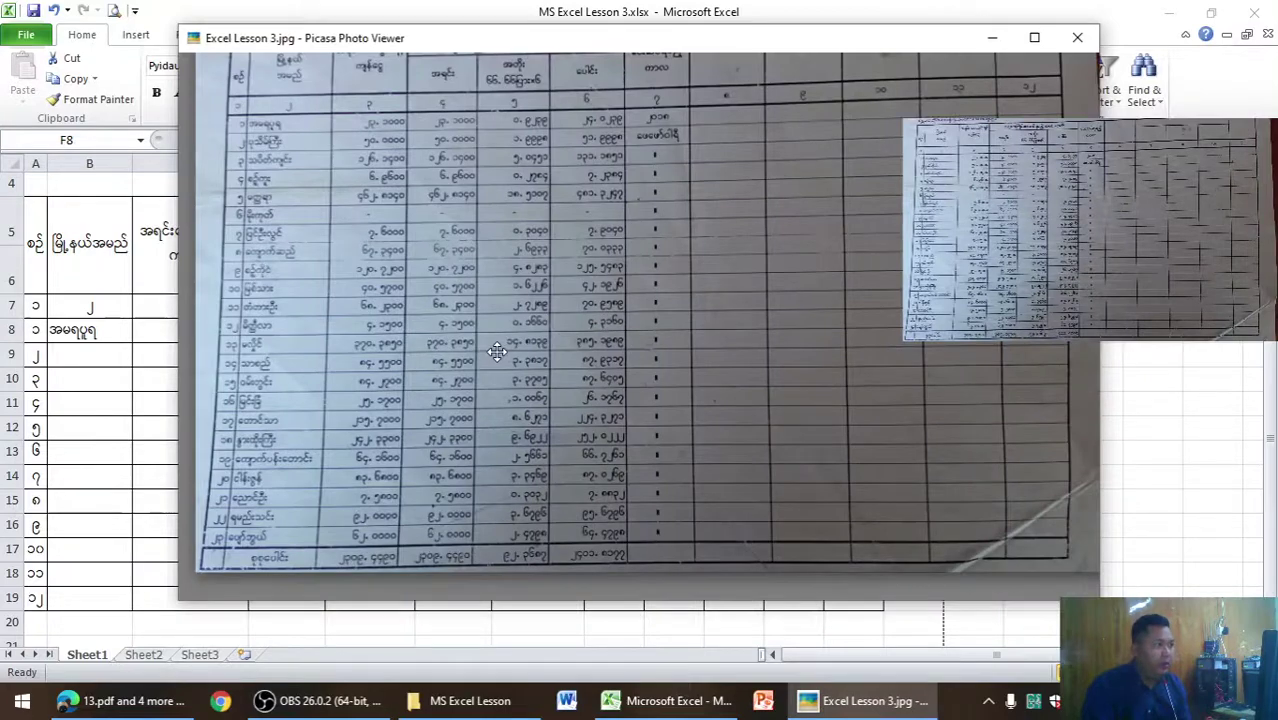
key("alt+Tab")
Fill G8 with the repayment-period value from the form, then select B9 for the next row.
left_click(536, 342)
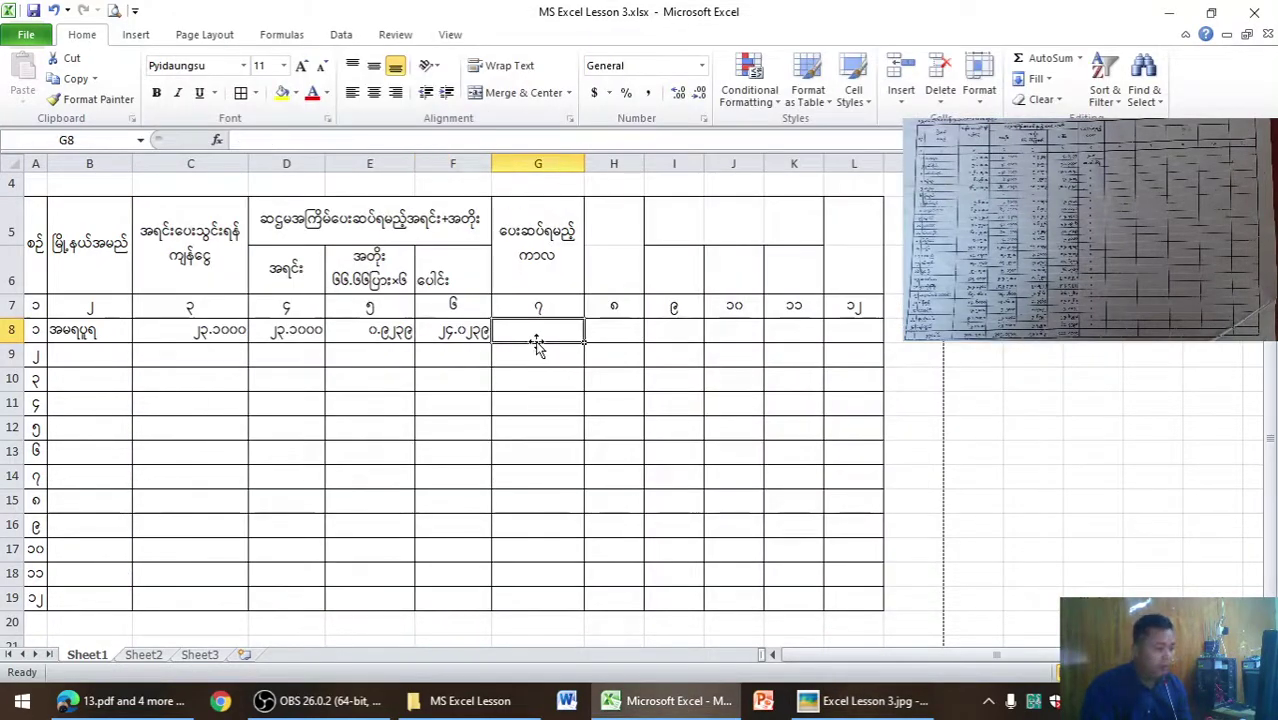
type("၂၀၀၈")
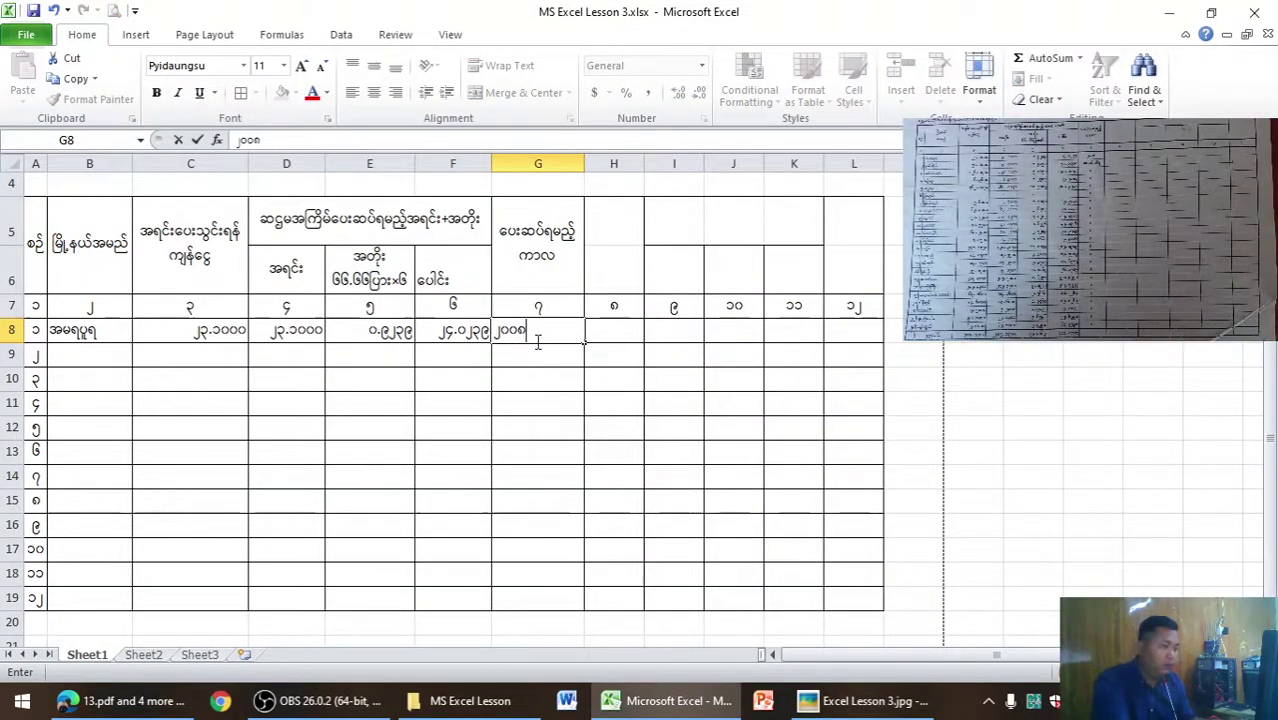
left_click(600, 398)
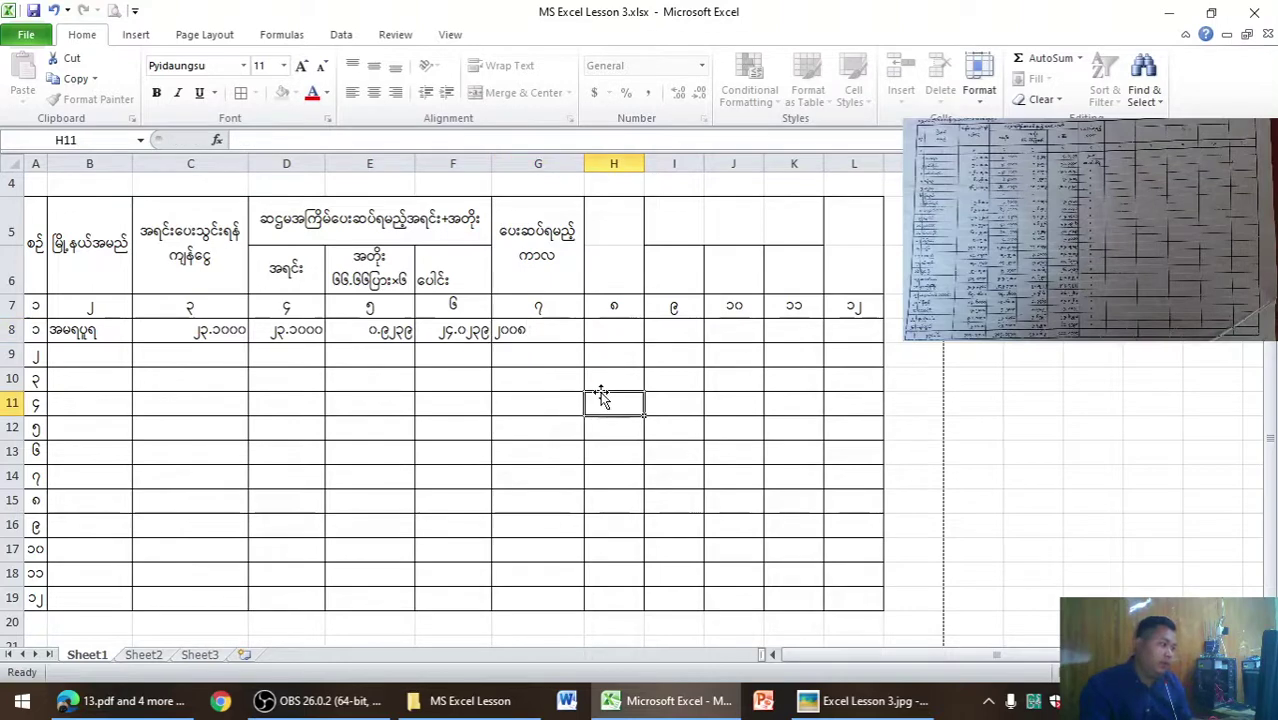
left_click(893, 701)
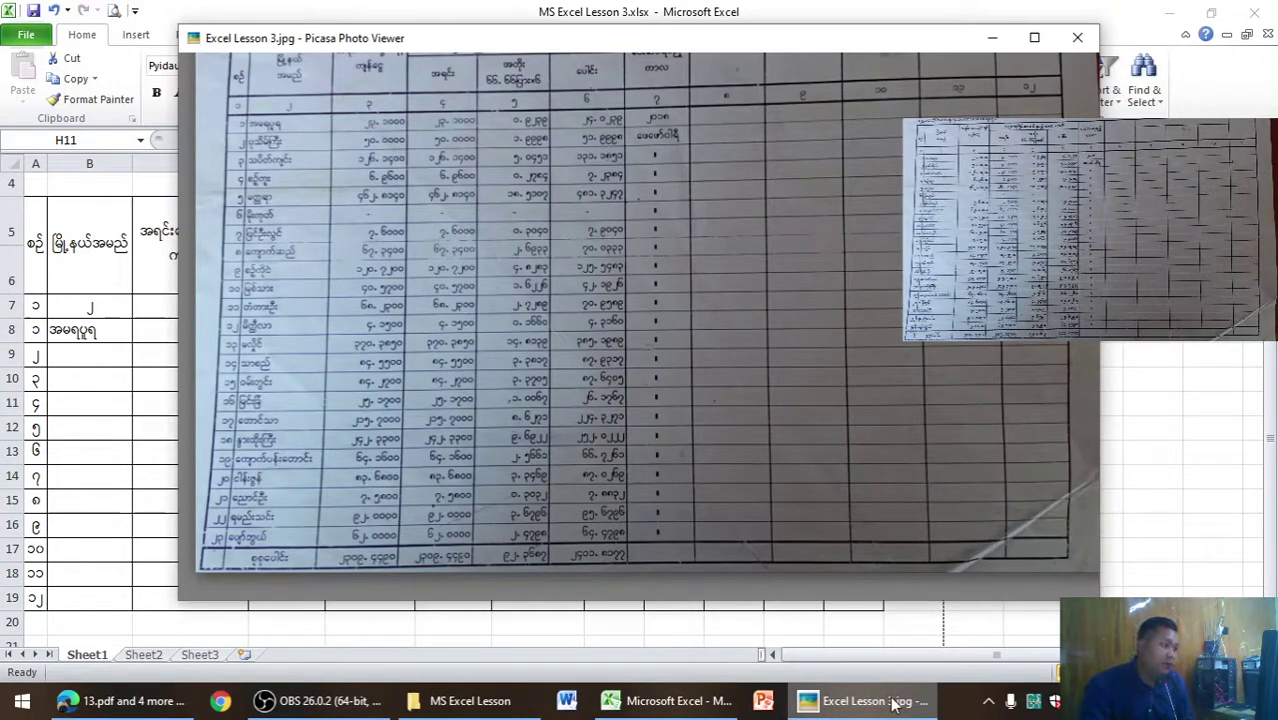
left_click(112, 353)
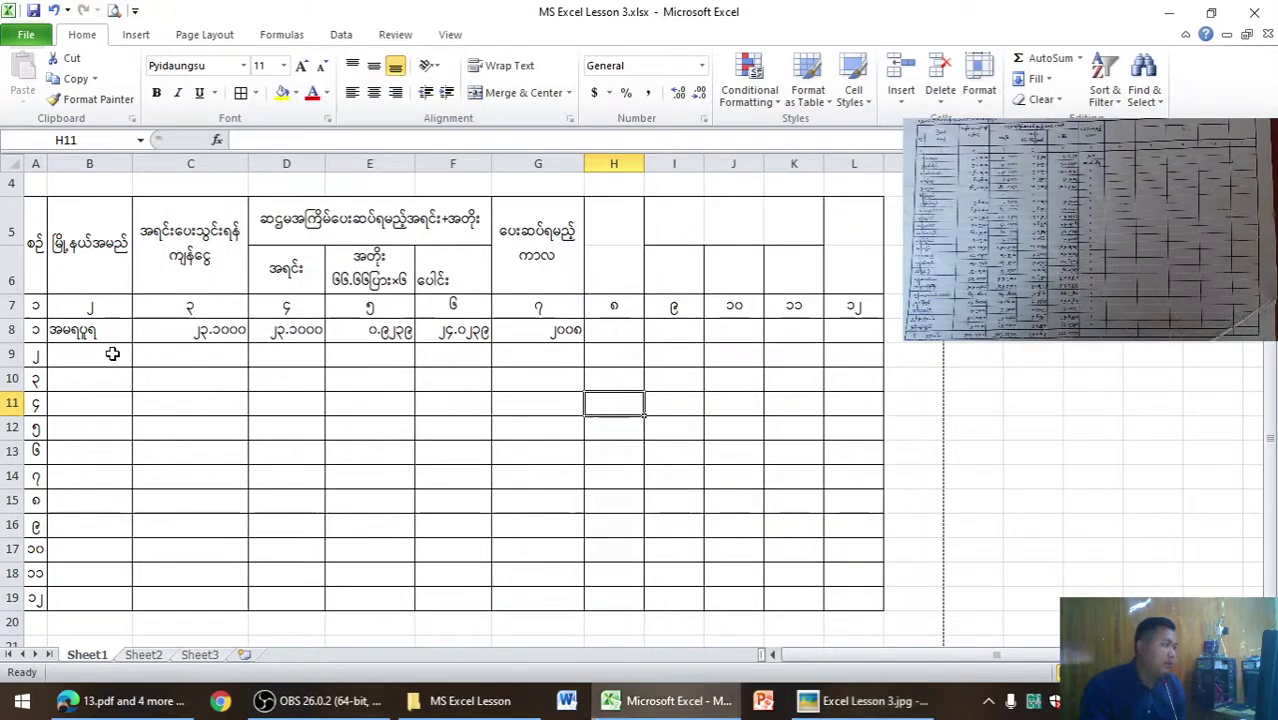
left_click(112, 353)
Enter the township name ပကြ in B9 and the loan amount ၅၀ in C9, reading the form photo.
key("alt+Tab")
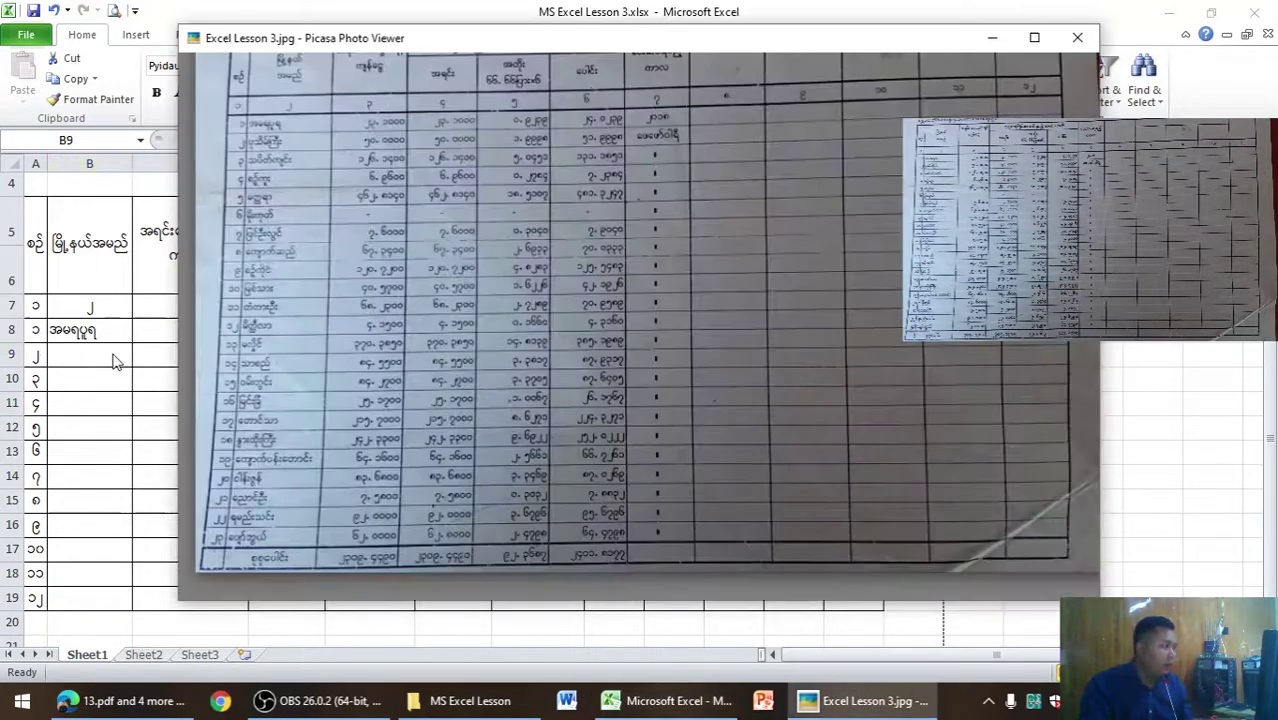
key("alt+Tab")
type("ပ")
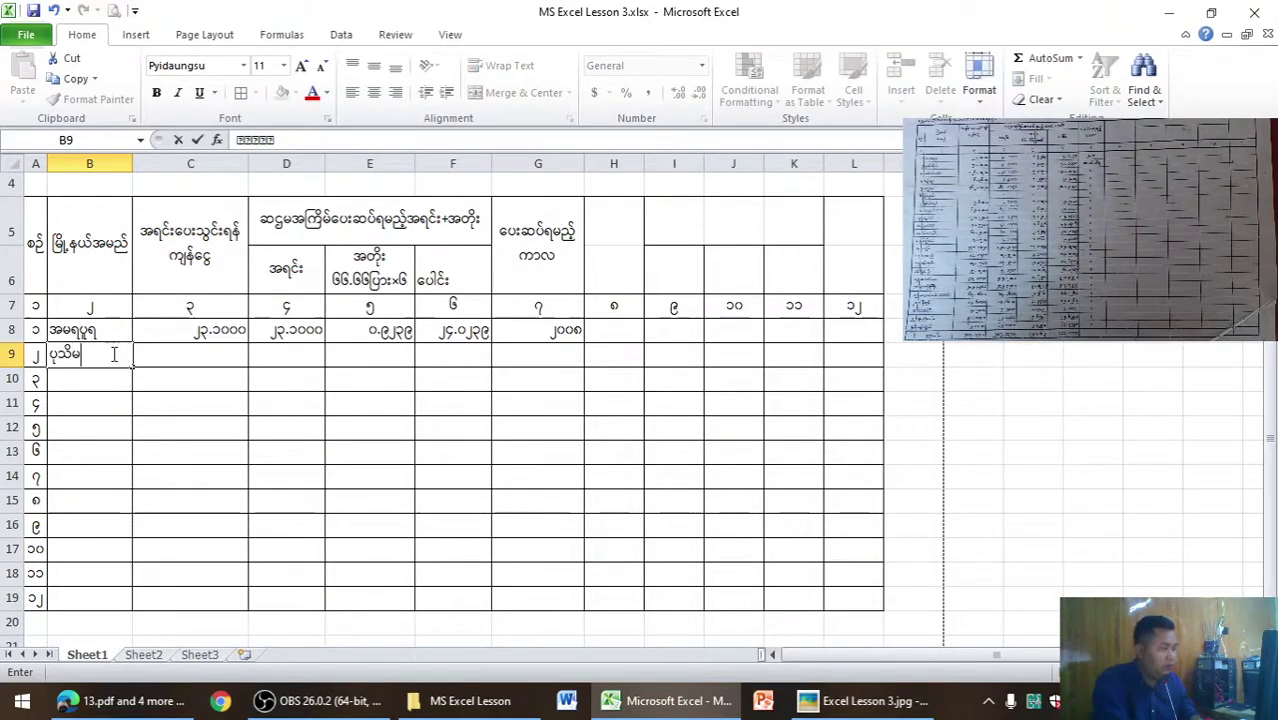
type("ကြီး")
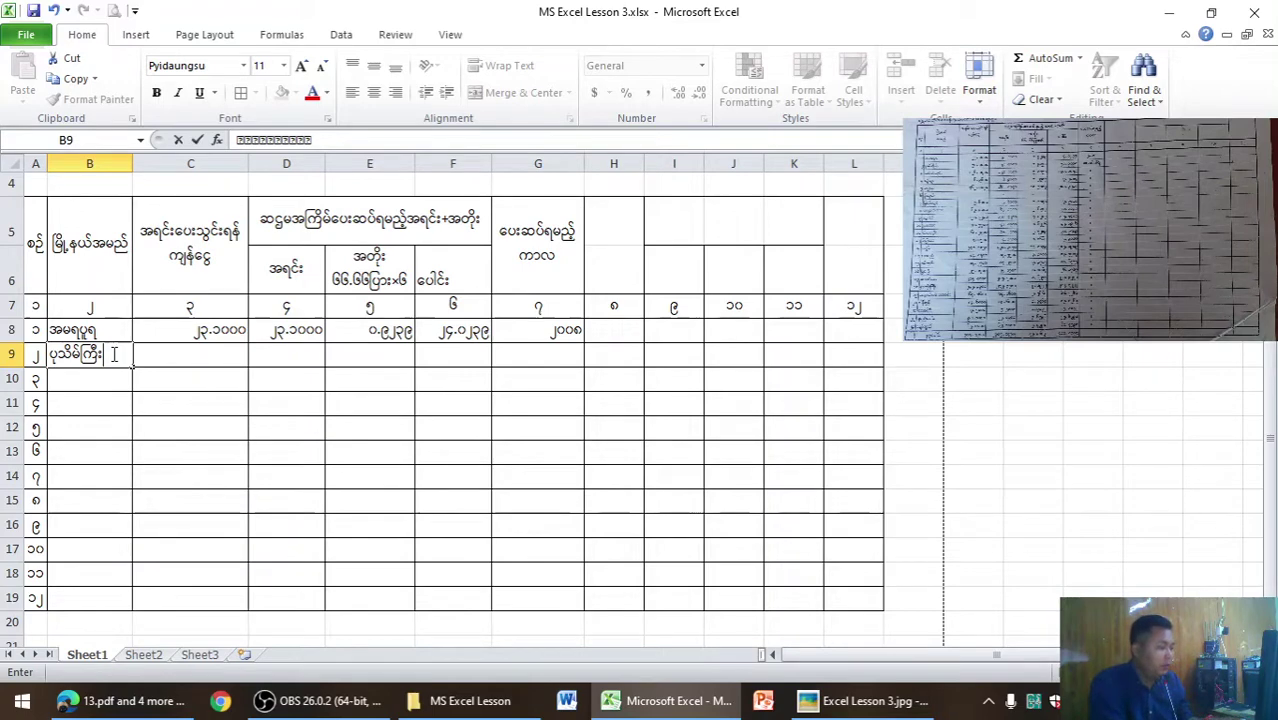
key("Tab")
key("alt+Tab")
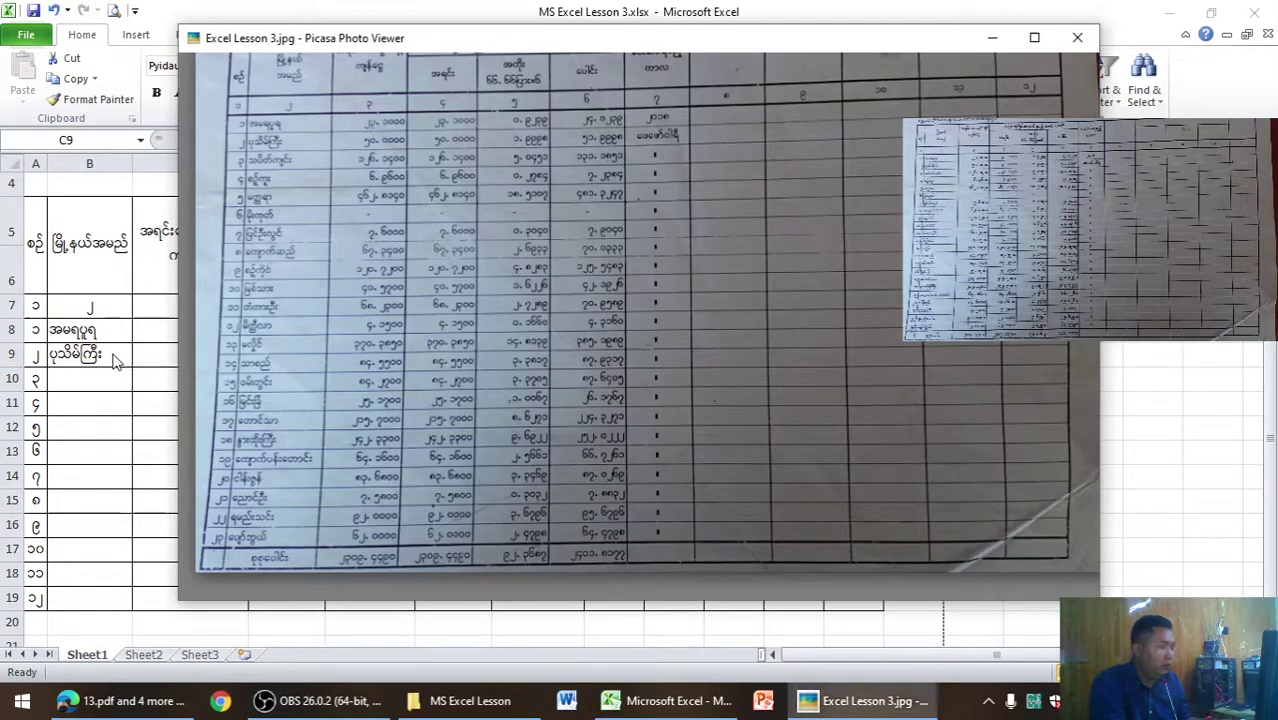
key("alt+Tab")
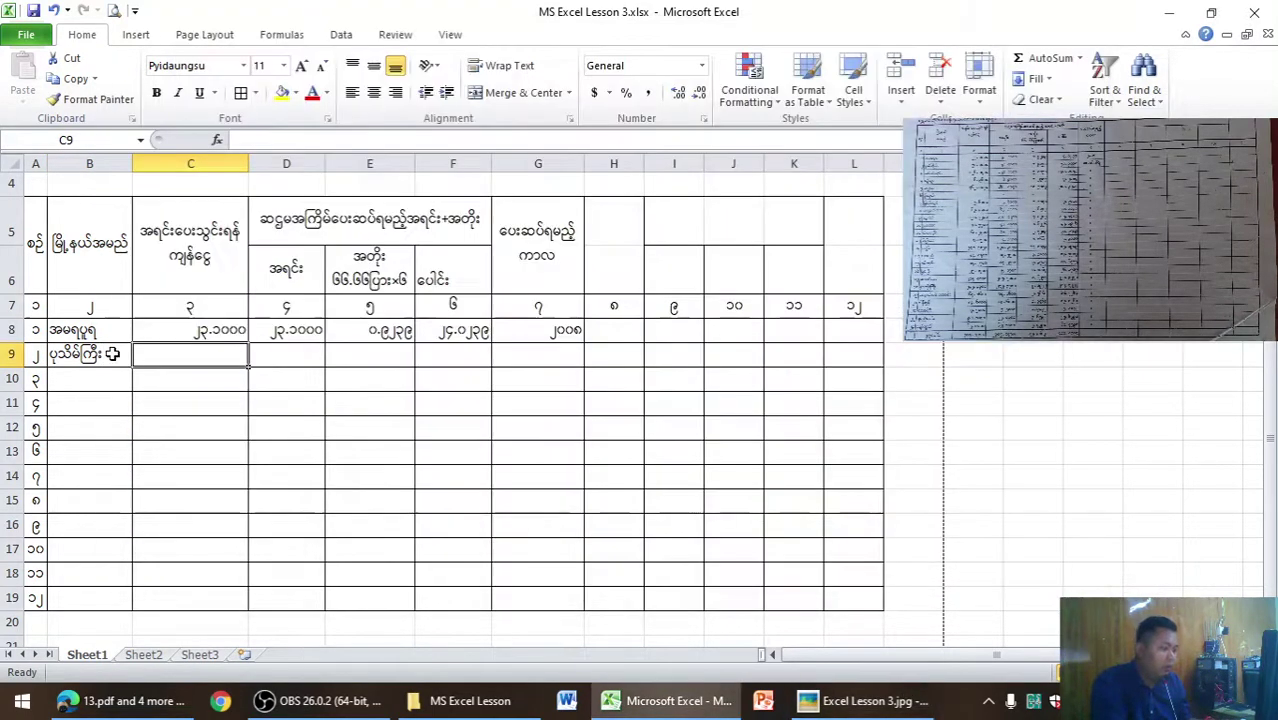
type("၅၀.၀၀၀၀")
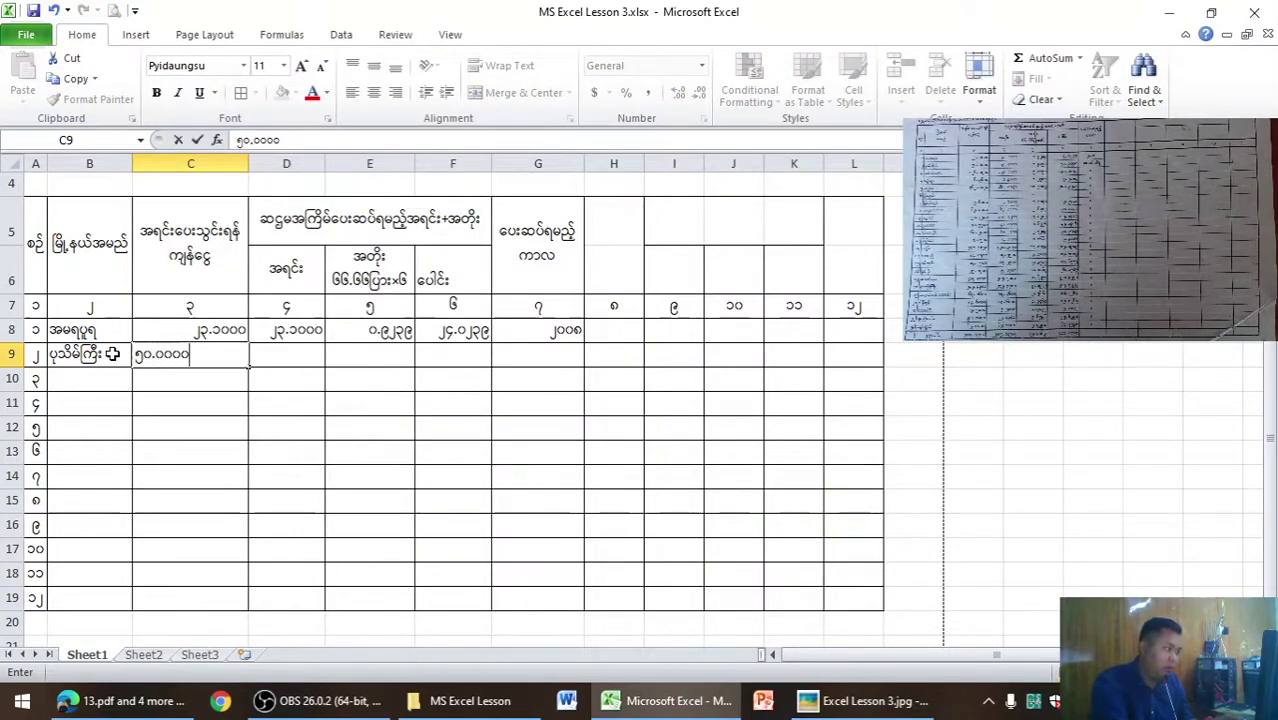
key("alt+Tab")
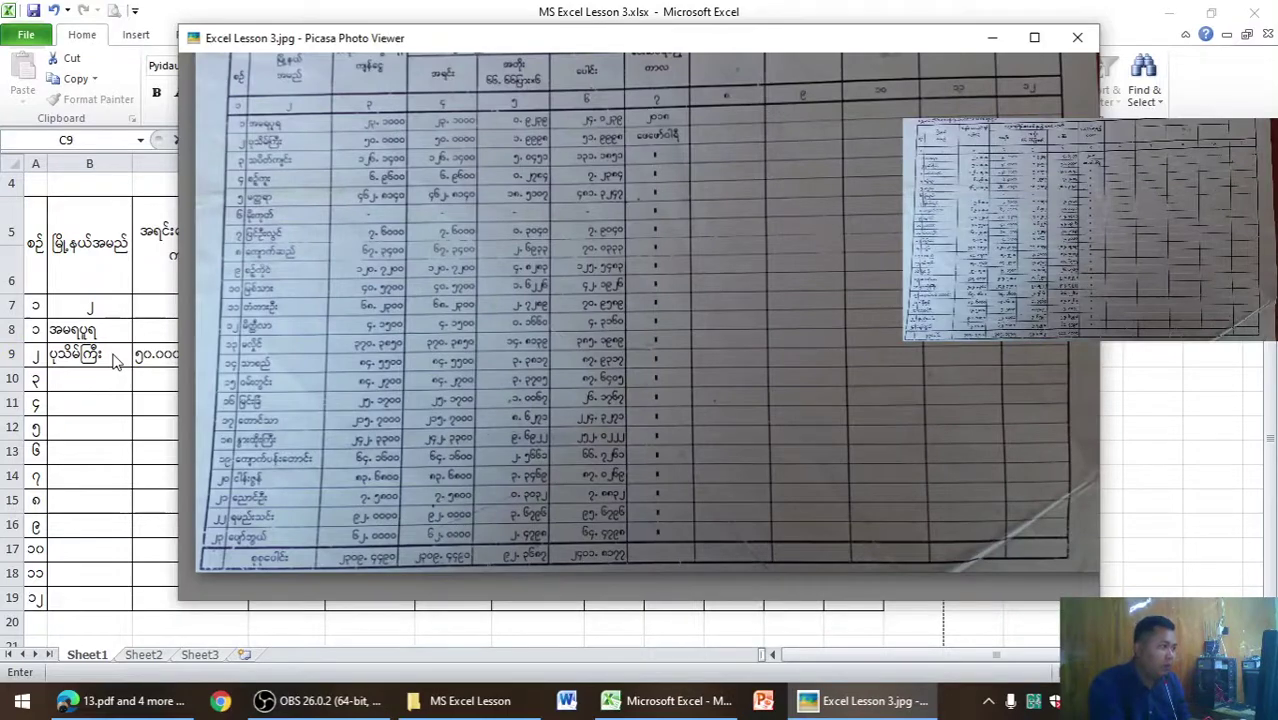
key("alt+Tab")
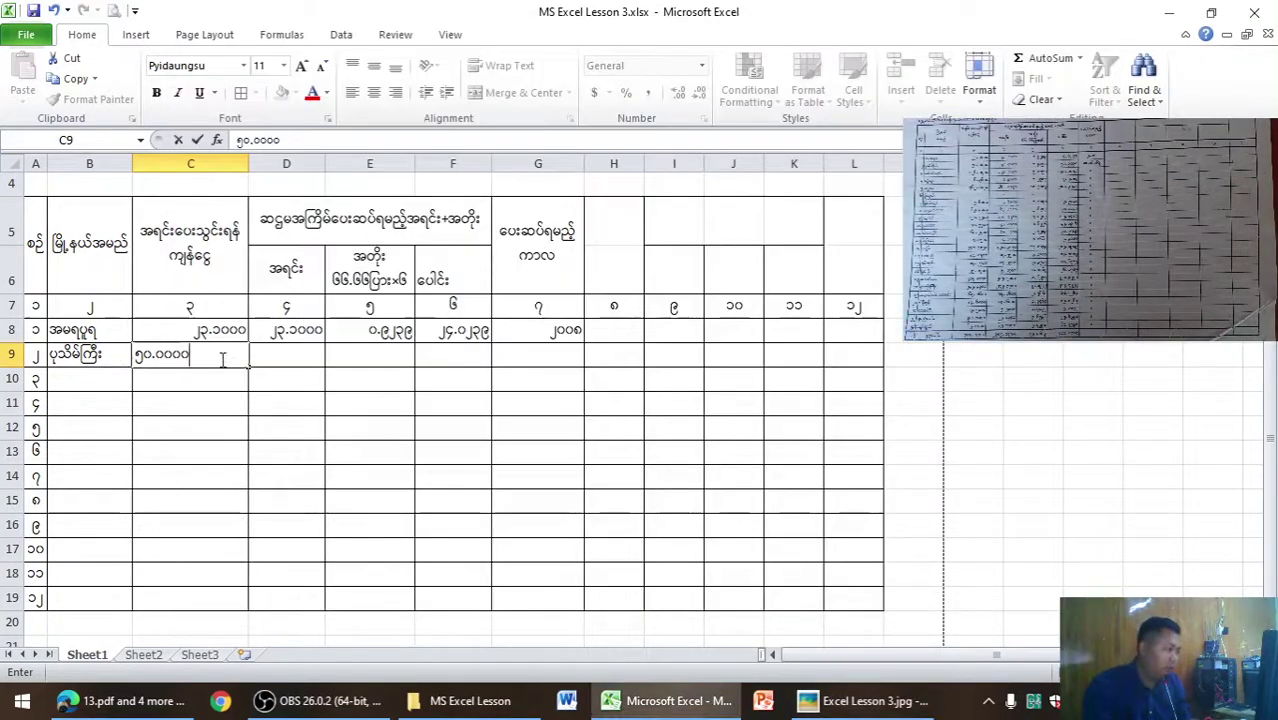
left_click(220, 403)
left_click(218, 358)
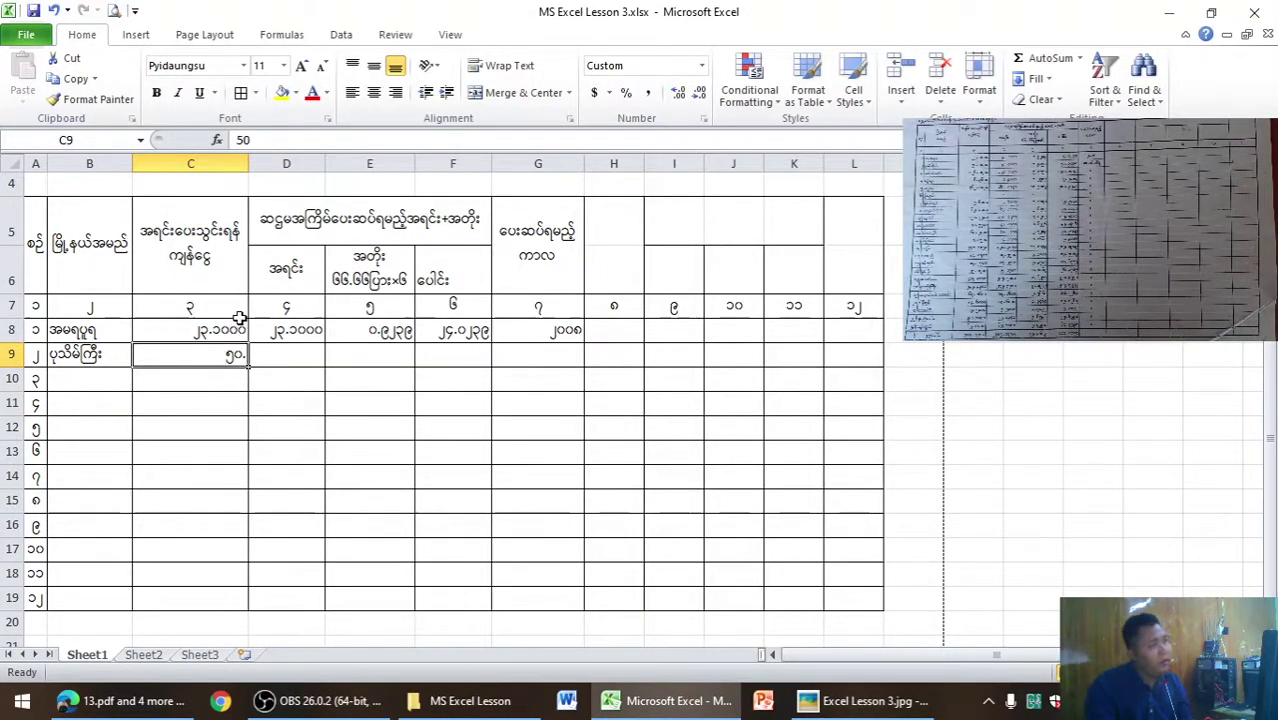
left_click(703, 66)
scroll(664, 265, "down", 1)
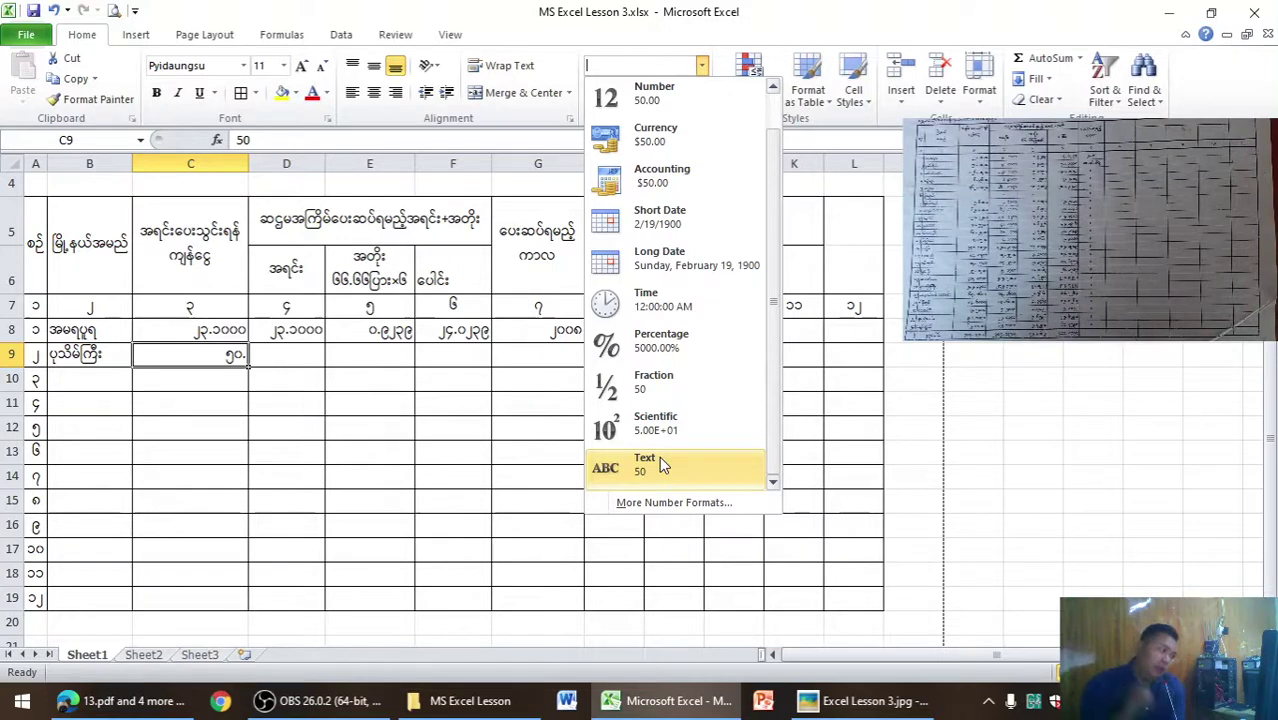
left_click(470, 462)
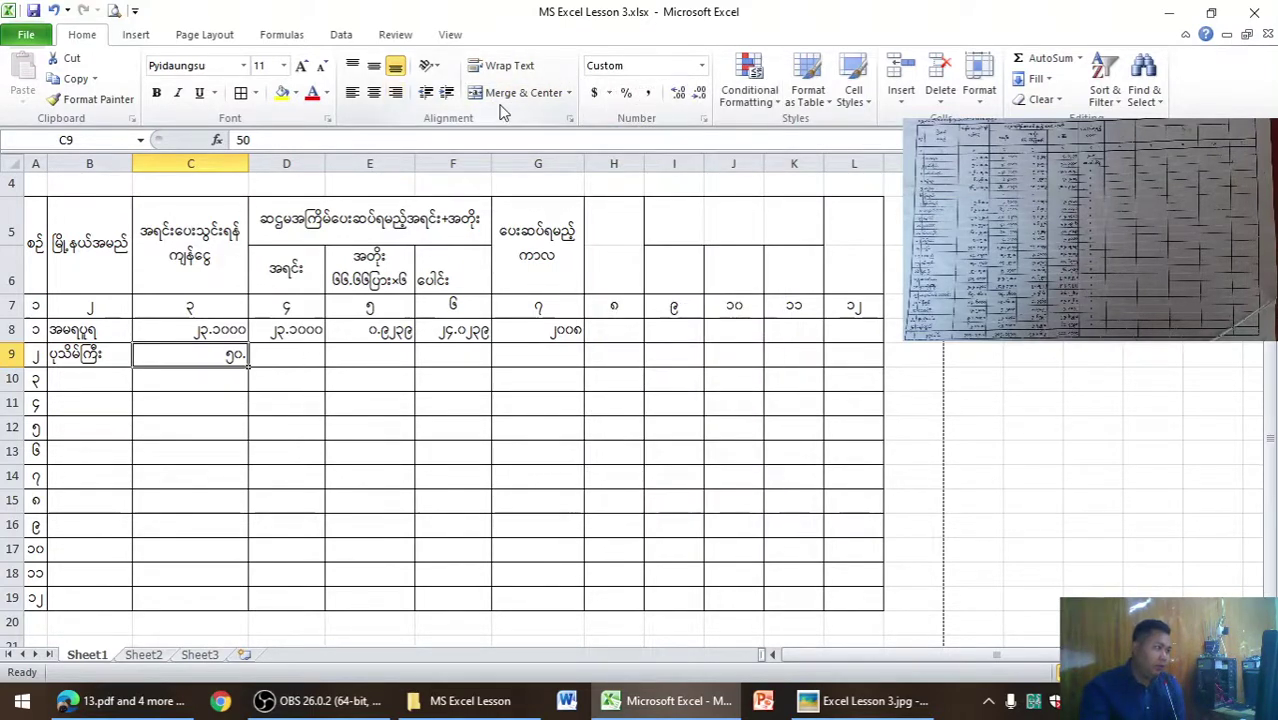
left_click(678, 93)
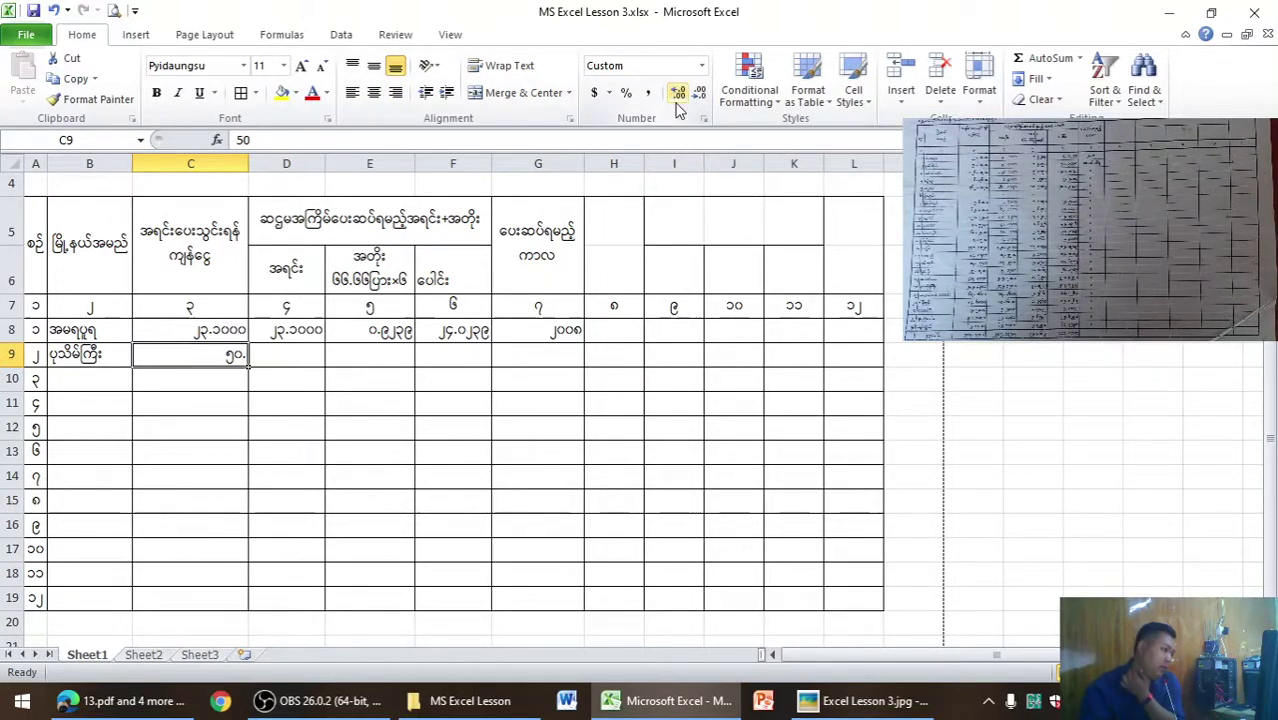
left_click(676, 103)
left_click(703, 95)
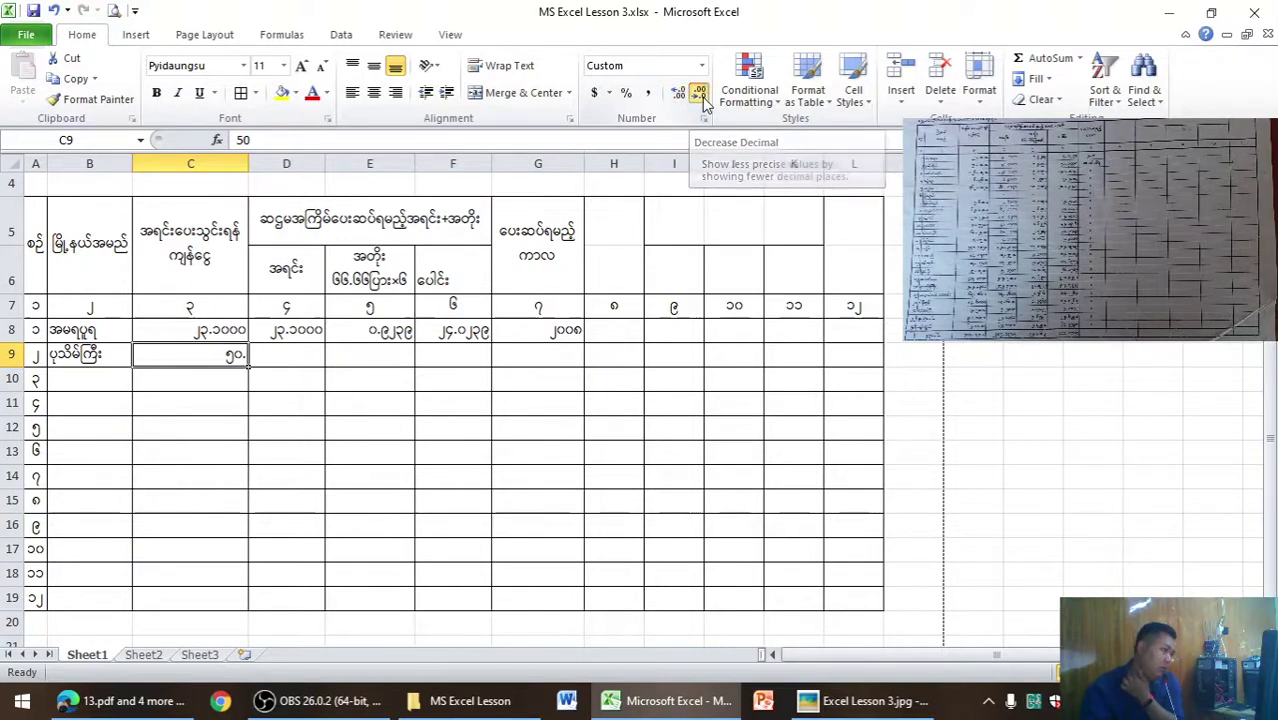
left_click(401, 472)
left_click(190, 355)
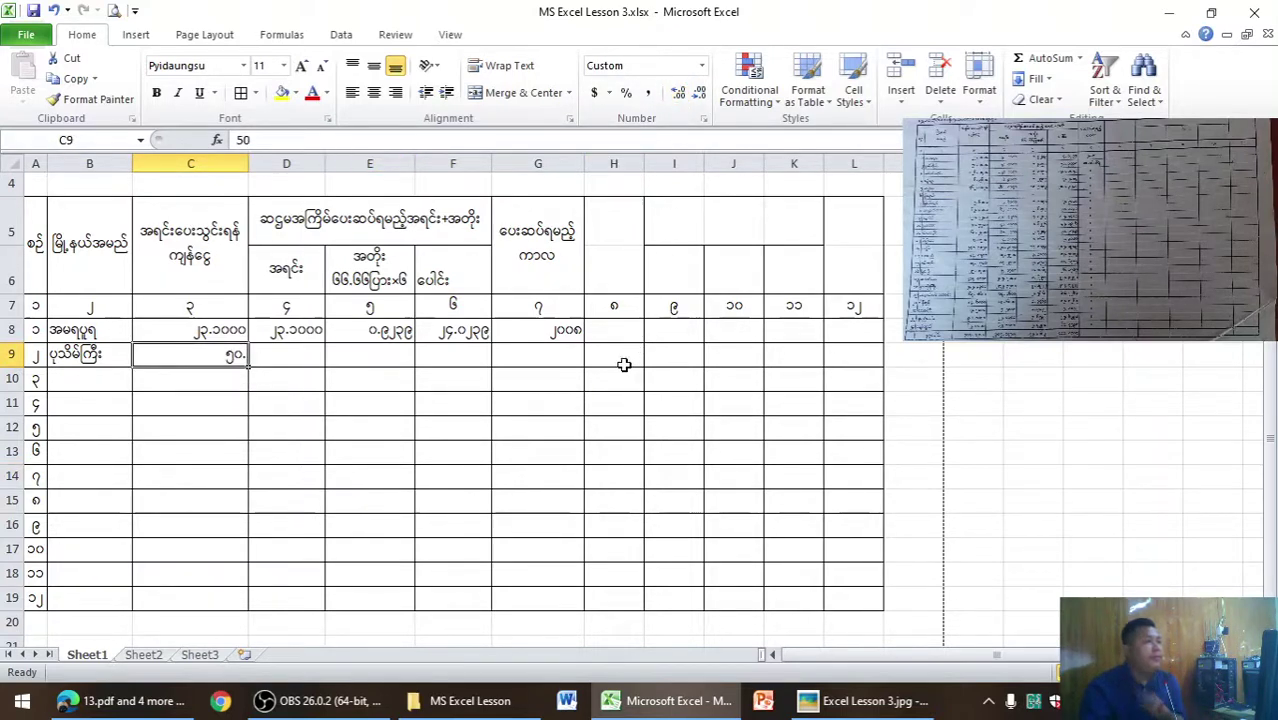
Re-enter the second borrower's loan amount ၅၀ in C9.
double_click(383, 8)
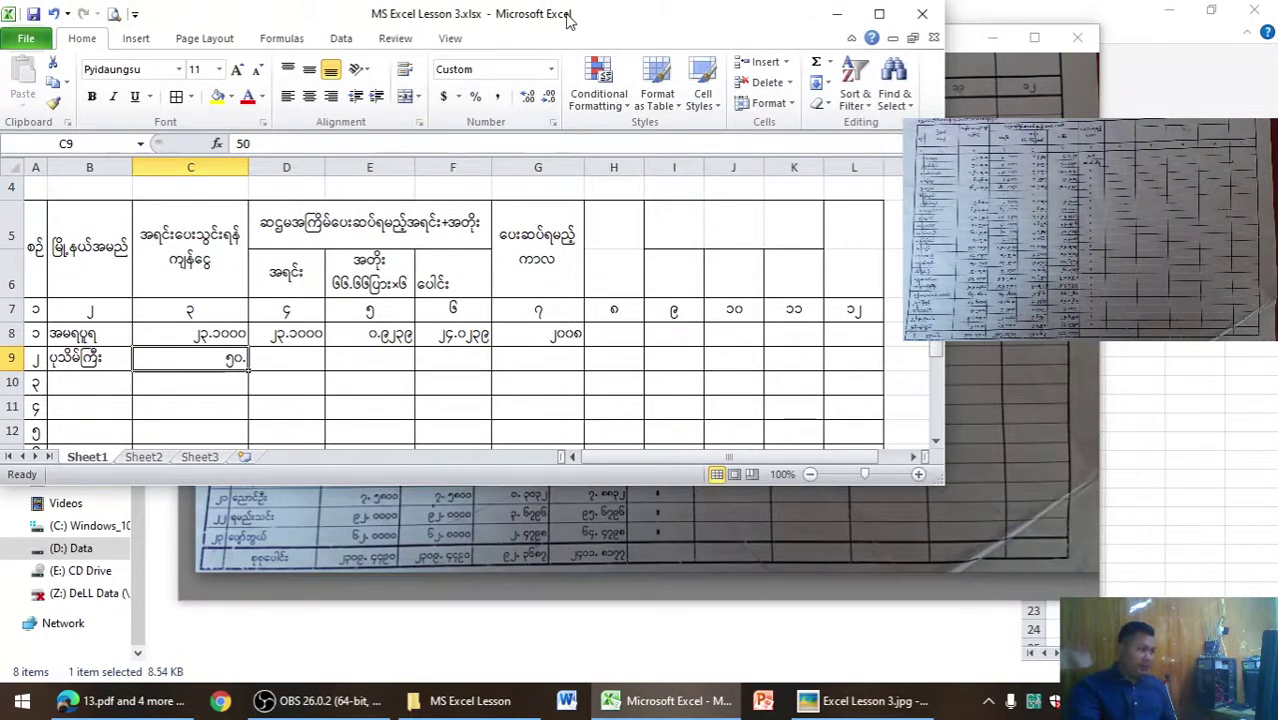
double_click(570, 16)
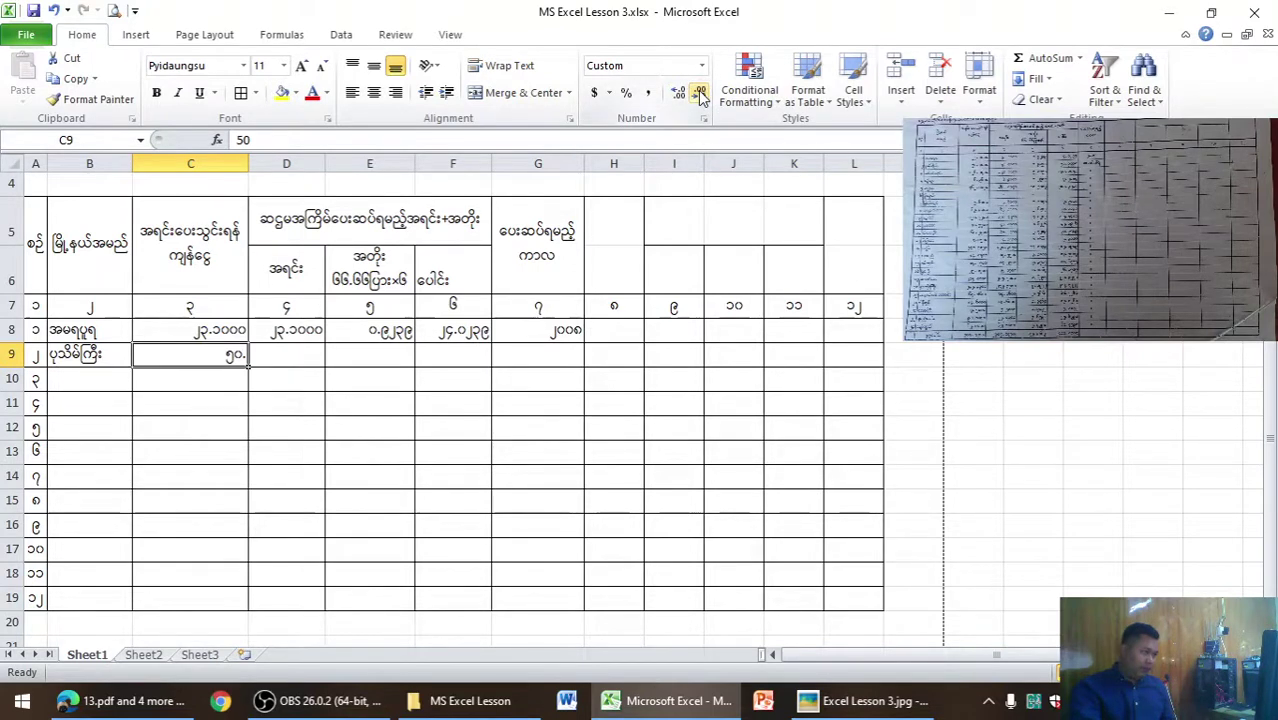
left_click(446, 404)
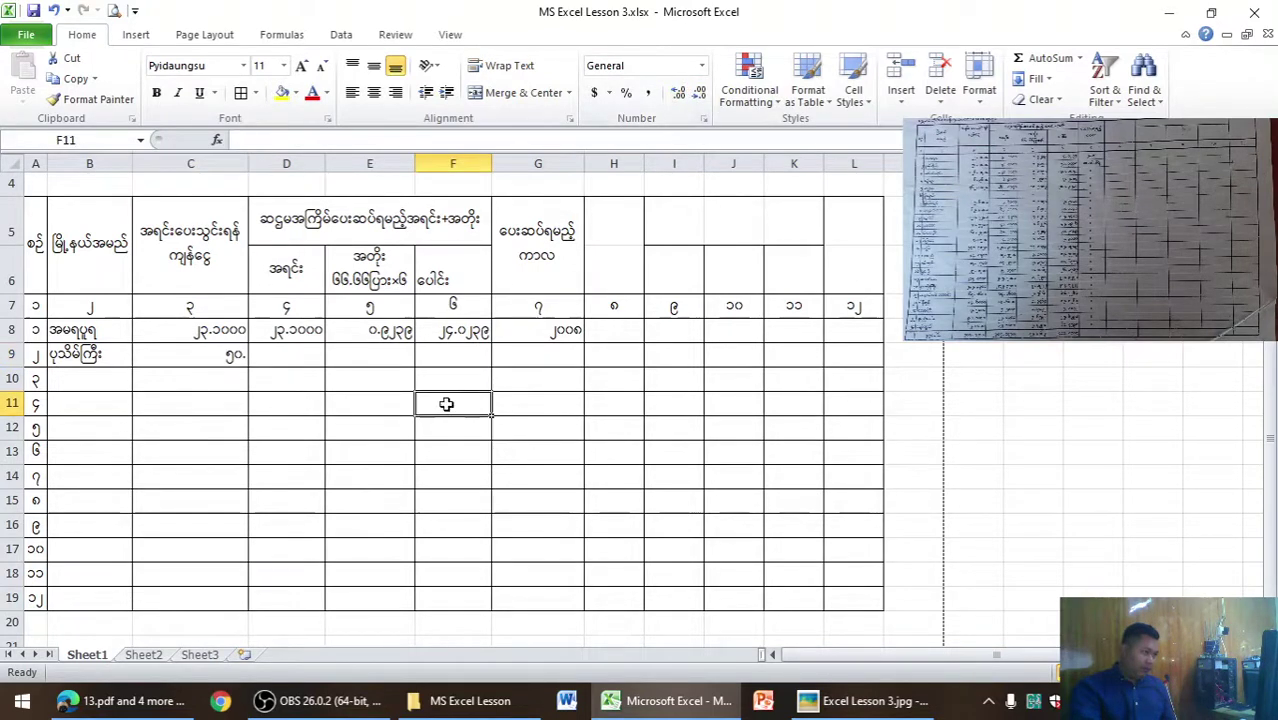
left_click(275, 354)
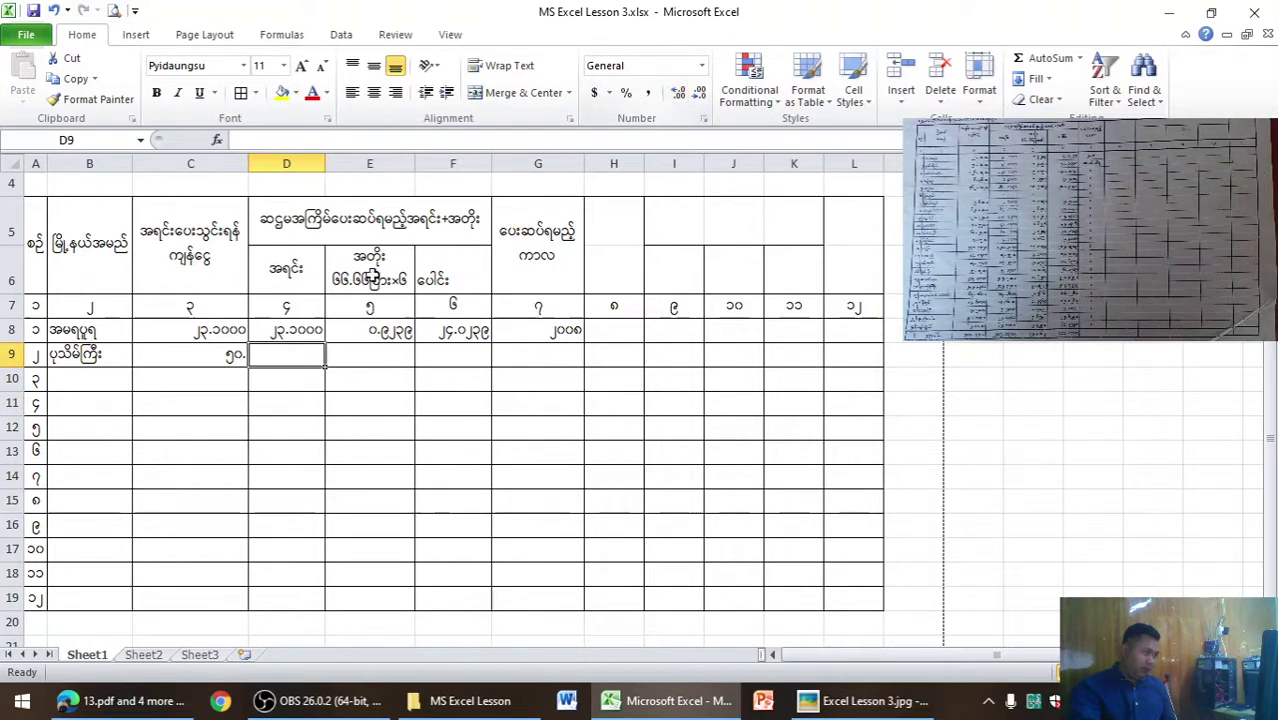
left_click(243, 353)
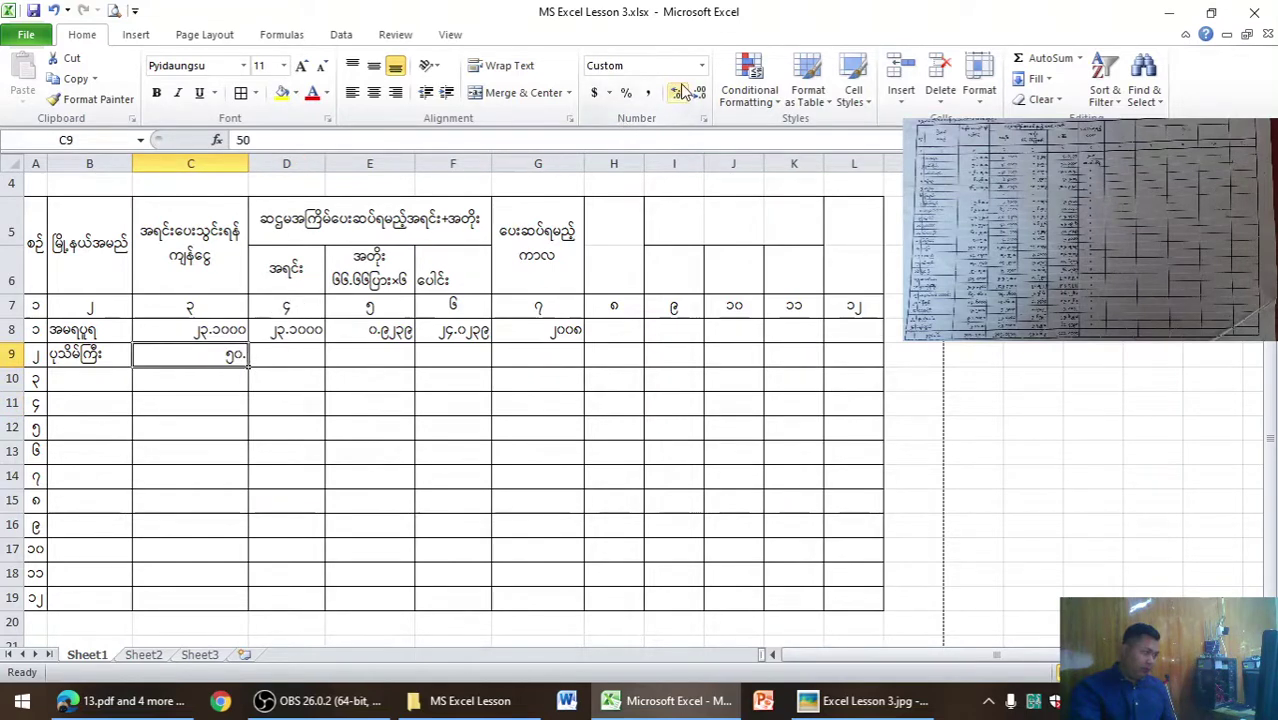
type("၀")
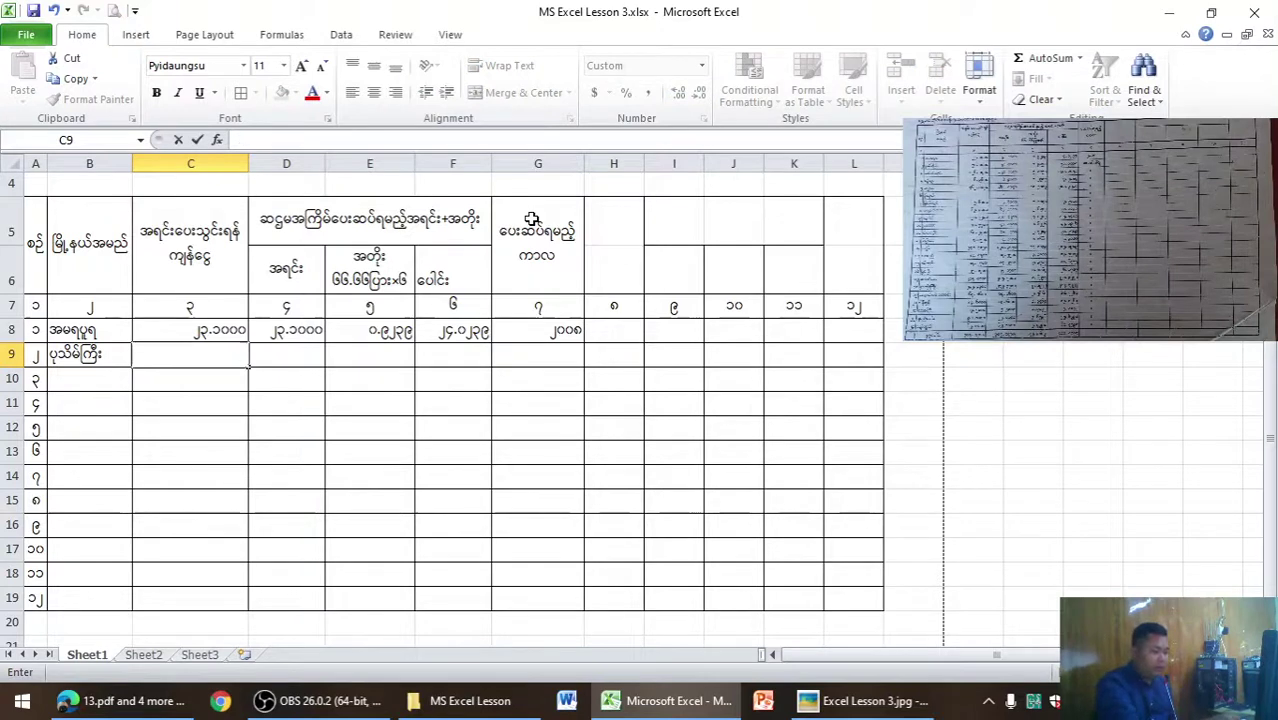
key("BackSpace")
type("၅၀")
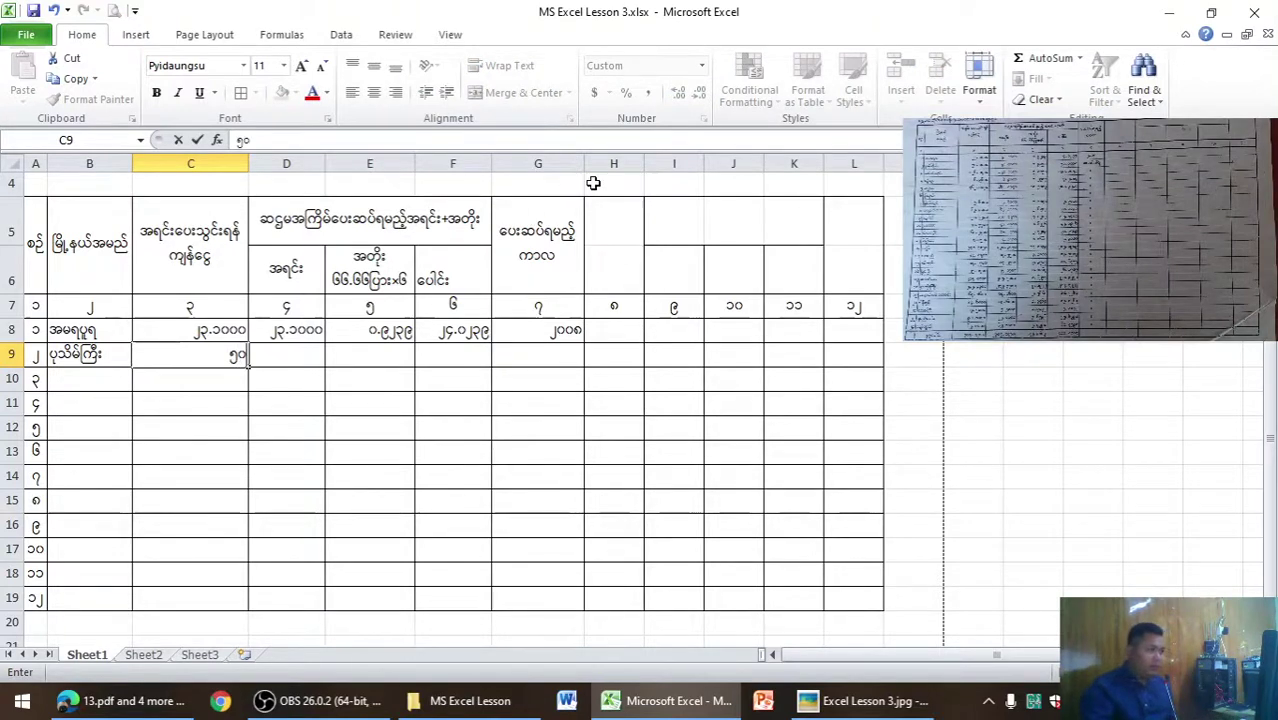
left_click(259, 478)
left_click(240, 355)
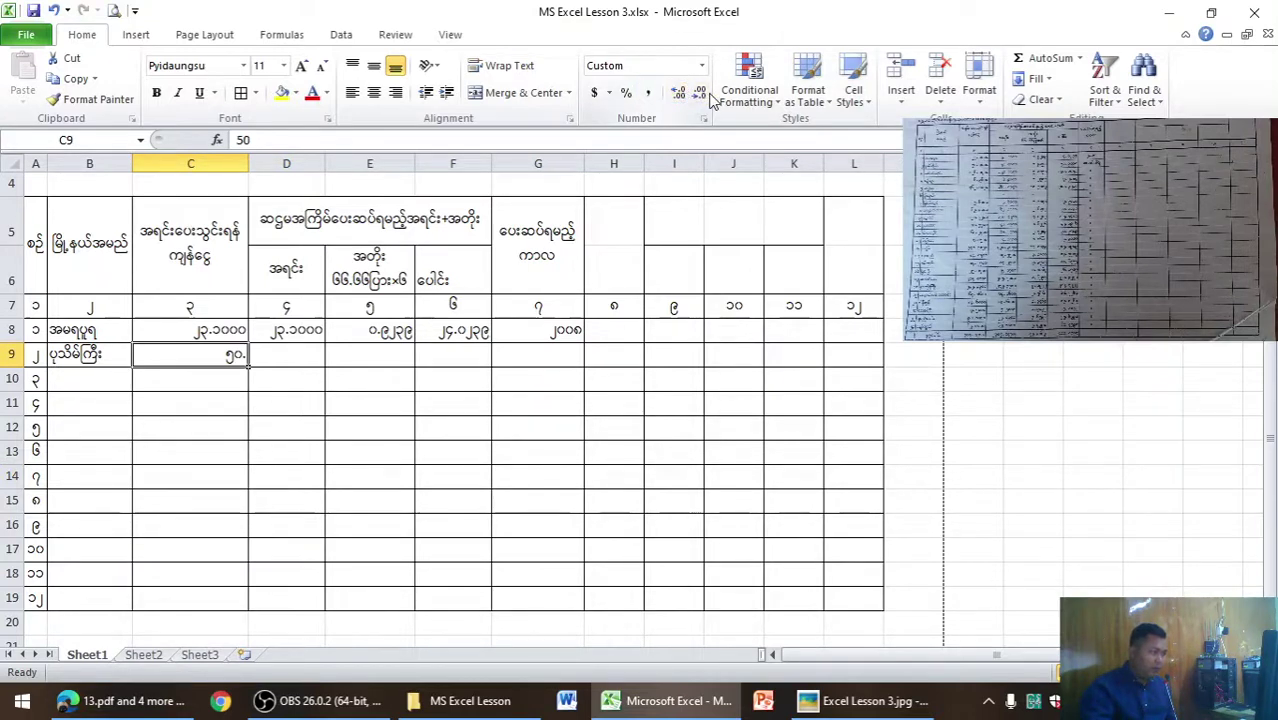
Show one more decimal place on the 23.1 amount in D8.
left_click(342, 330)
left_click(312, 332)
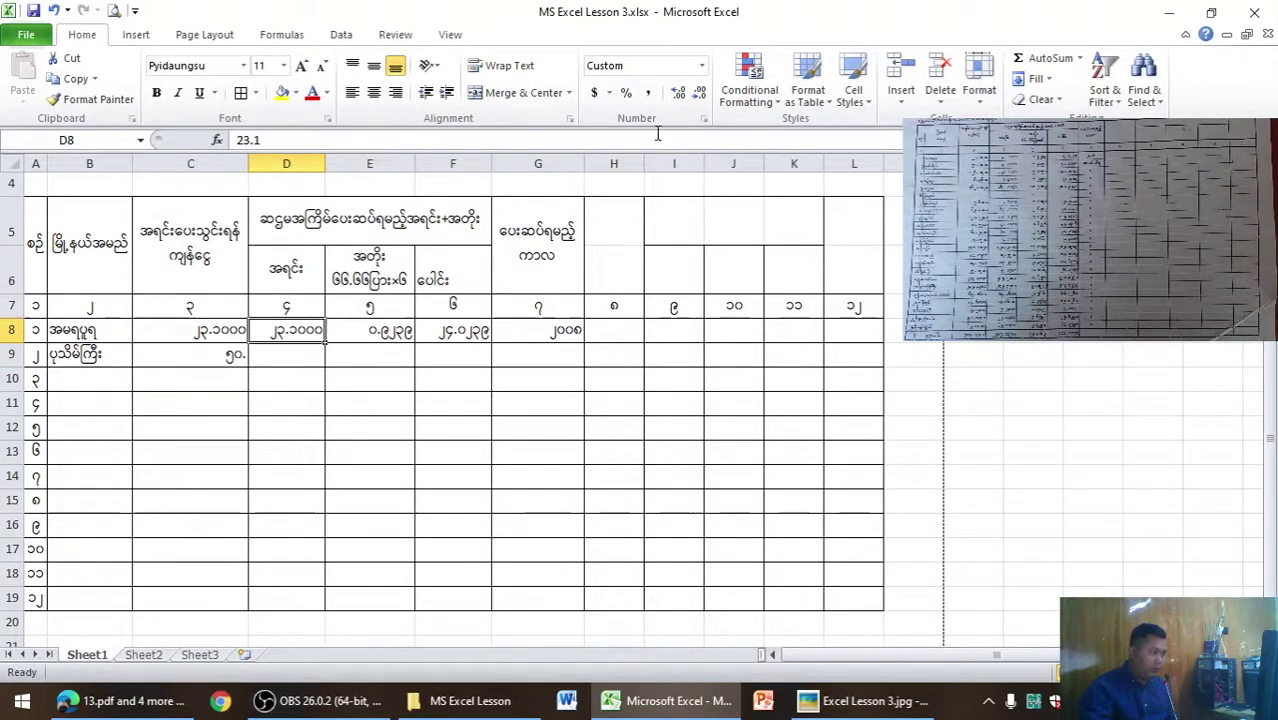
left_click(699, 93)
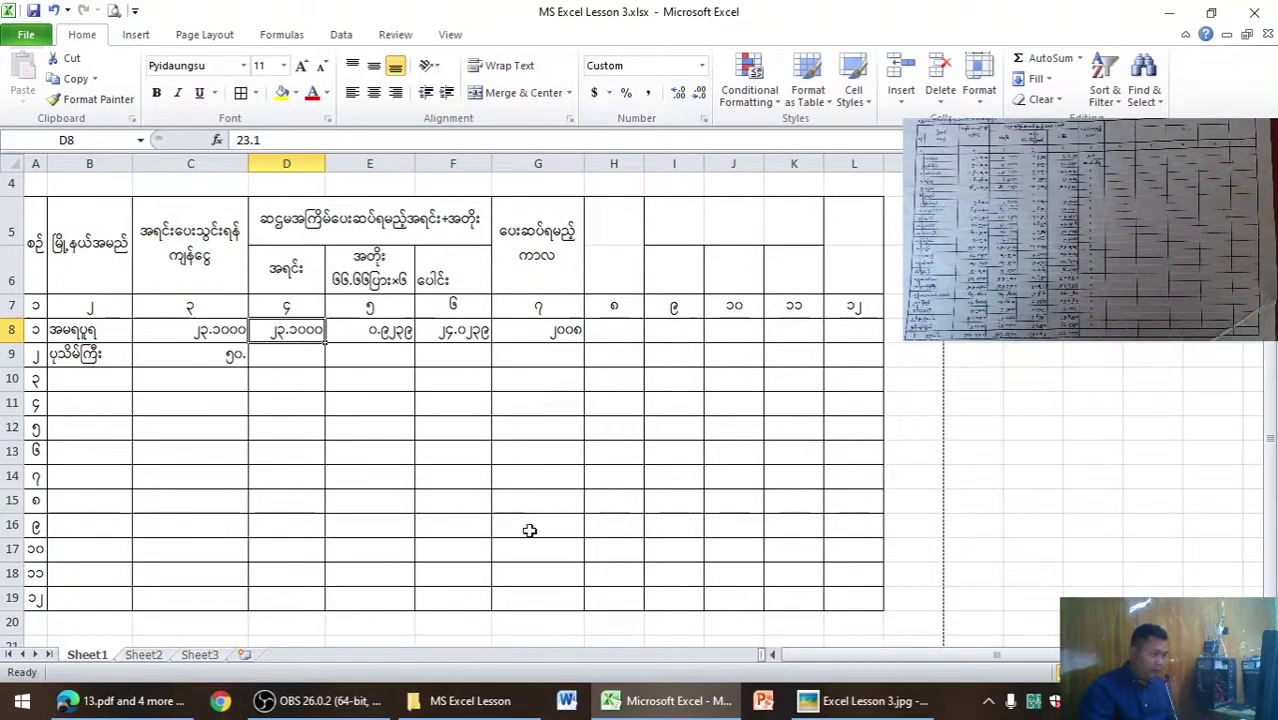
Zoom and pan the form photo to check its table header, then hide it.
left_click(865, 701)
scroll(633, 330, "up", 3)
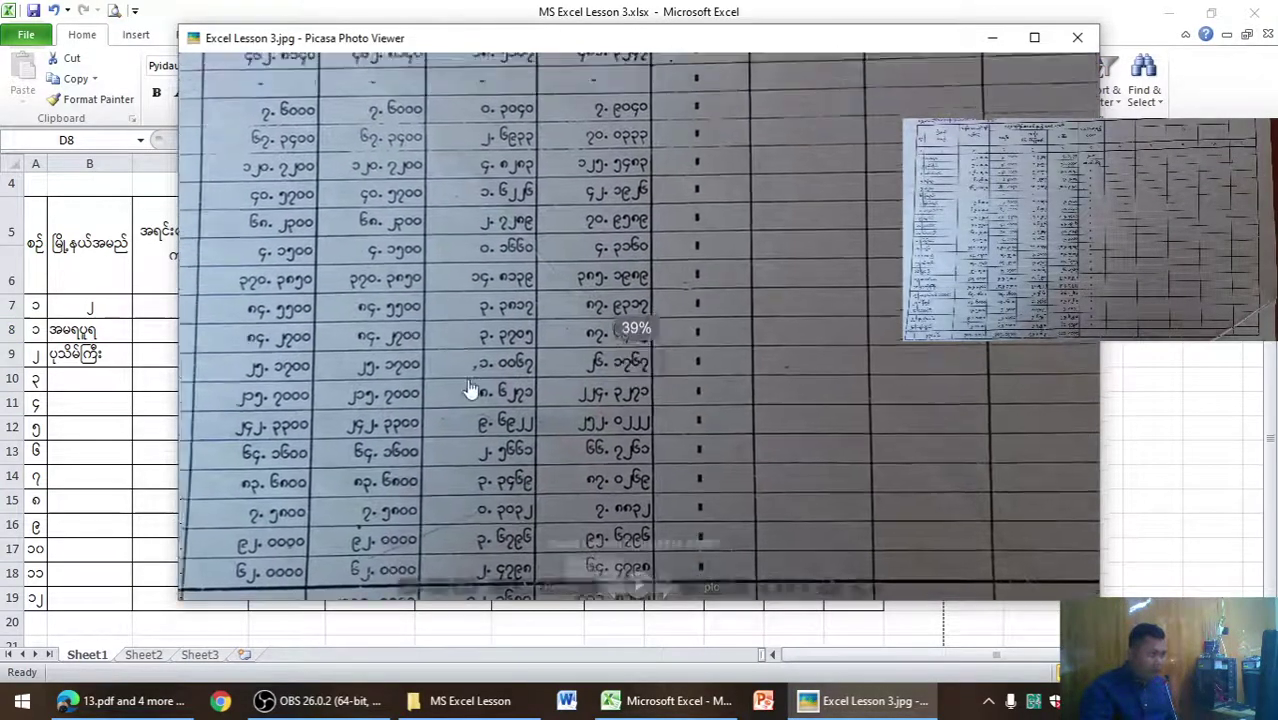
left_click_drag(470, 388, 513, 508)
scroll(708, 311, "down", 3)
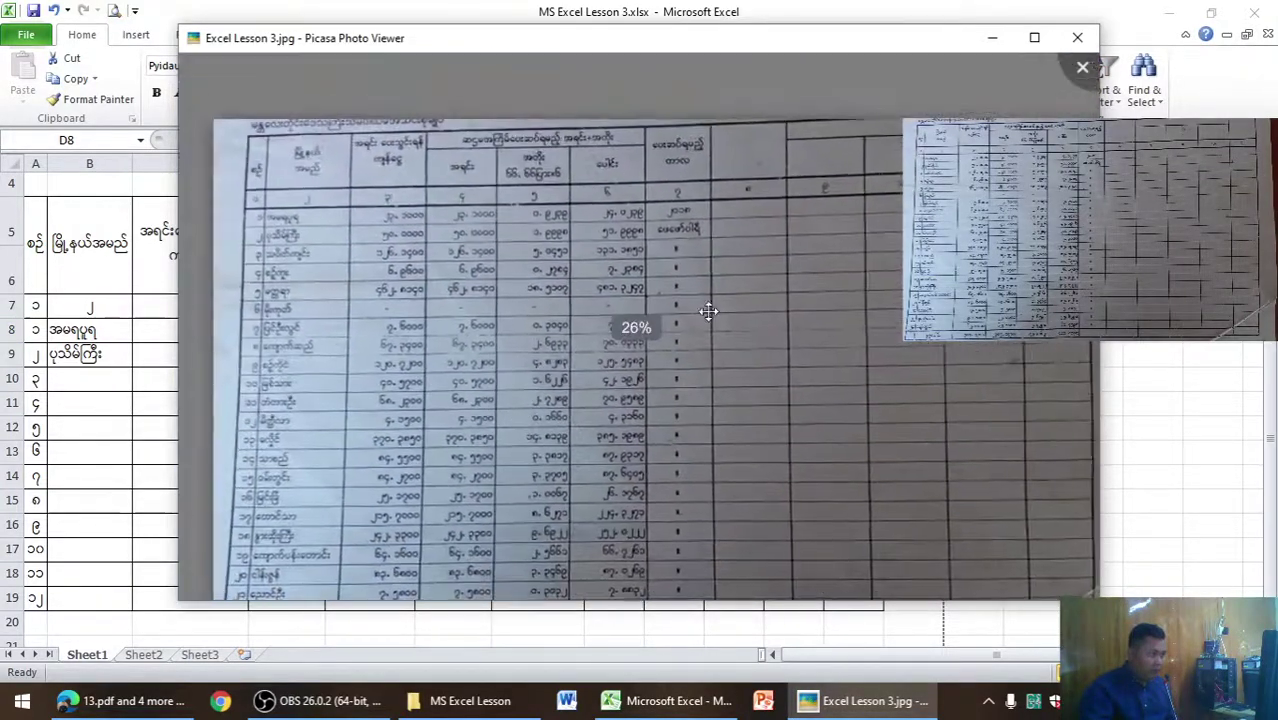
scroll(618, 226, "up", 3)
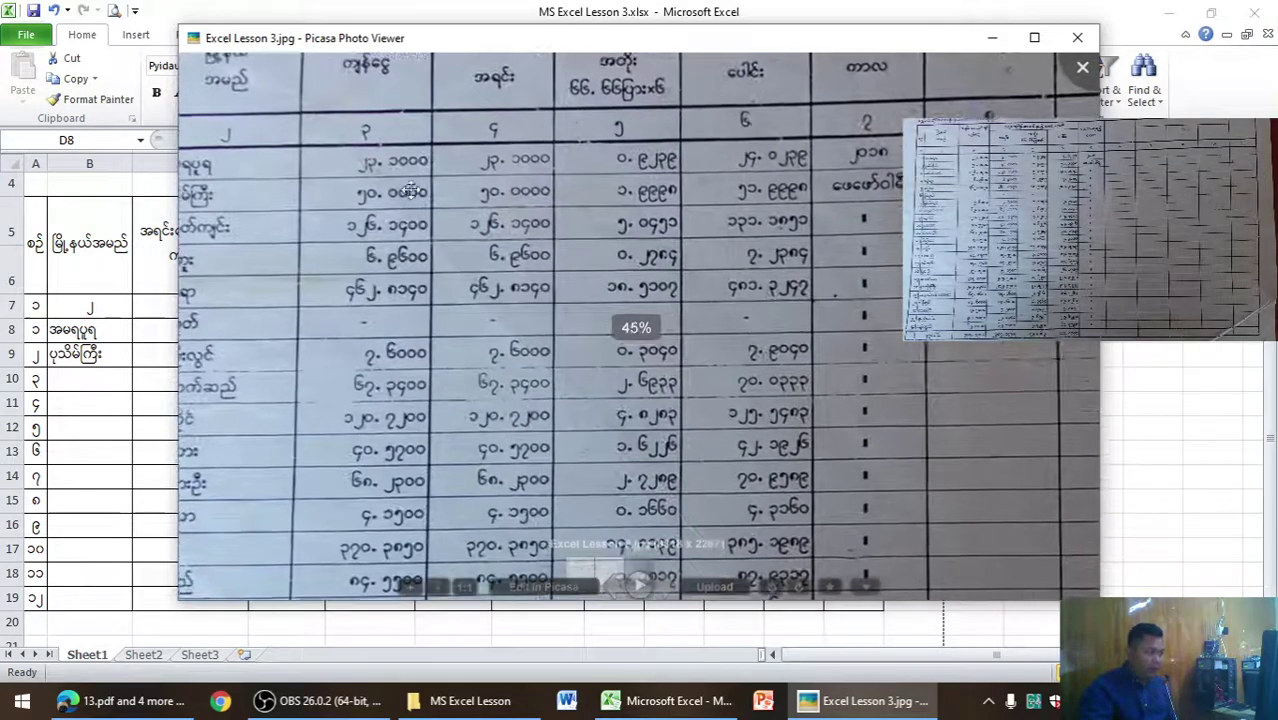
left_click(990, 38)
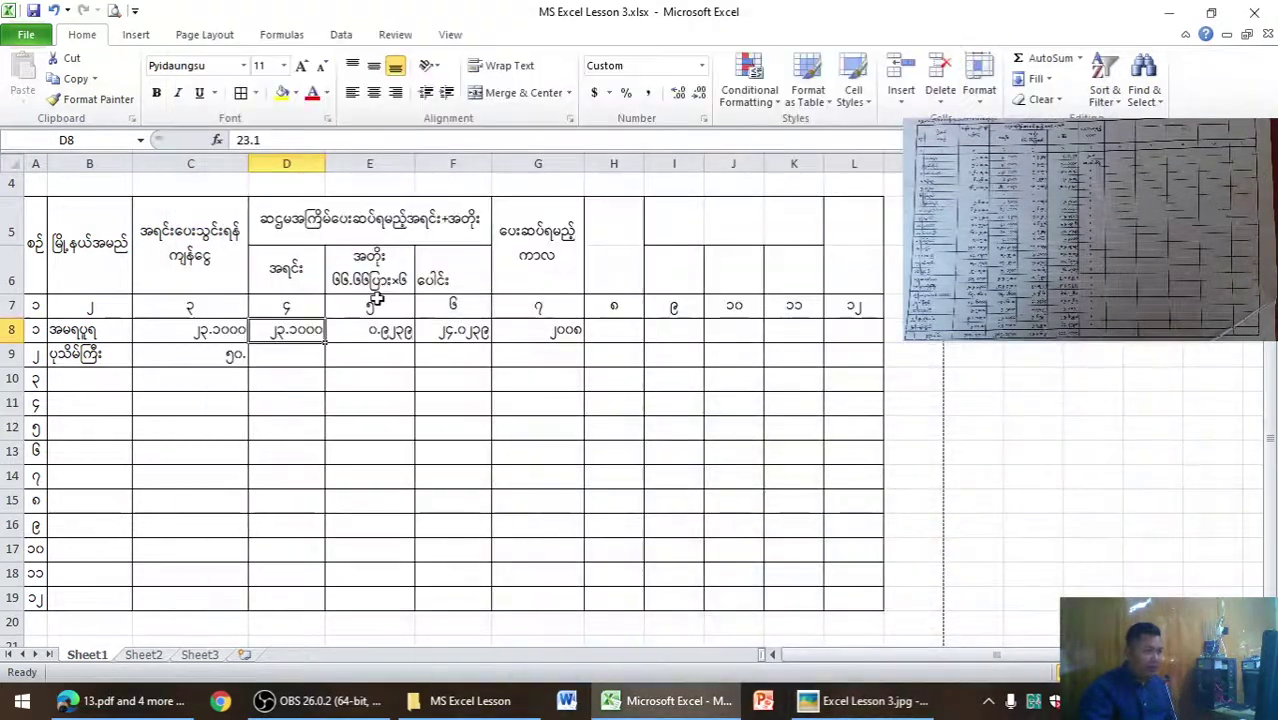
Clear C9 and retype the loan amount ၅၀ in Burmese digits.
left_click(228, 358)
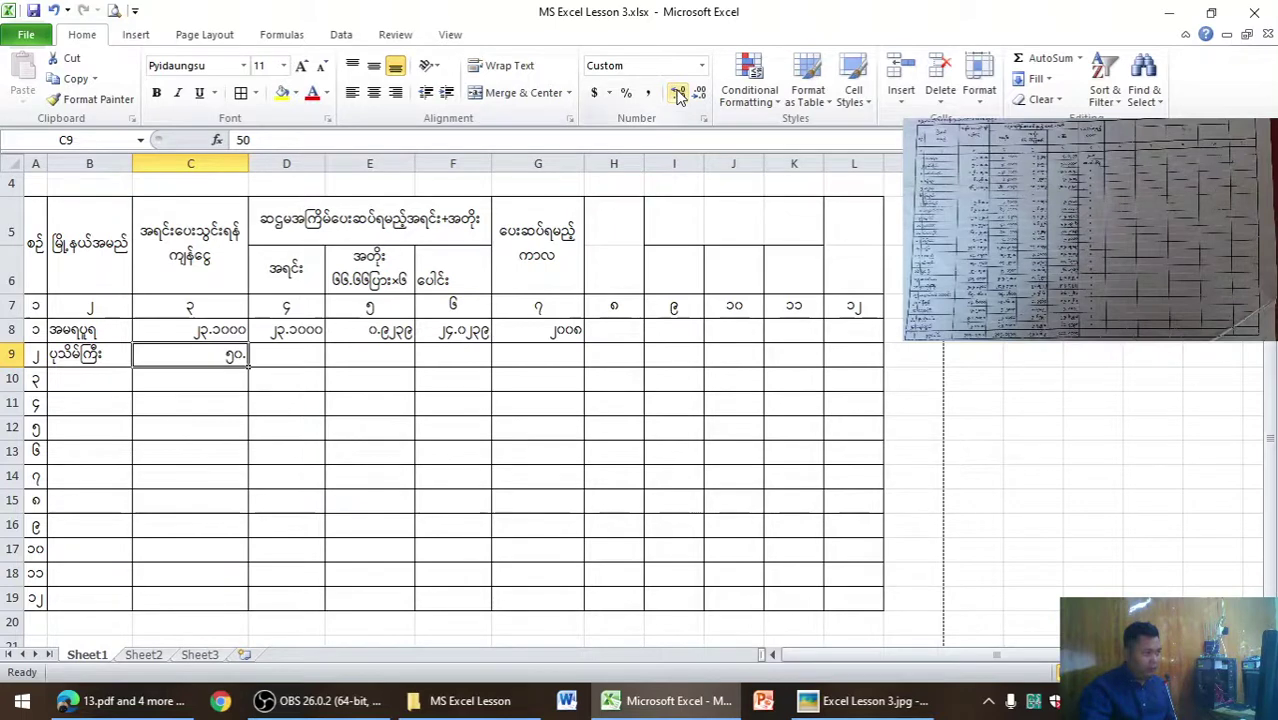
double_click(190, 360)
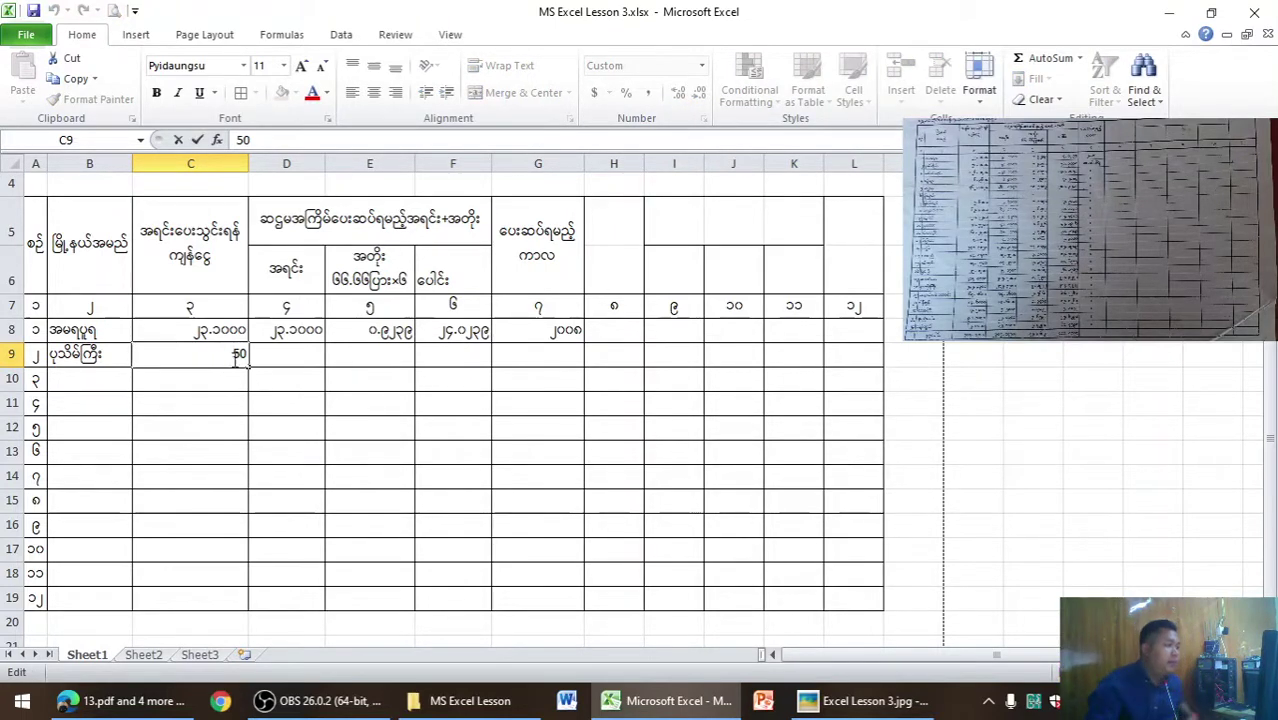
key("Escape")
double_click(240, 355)
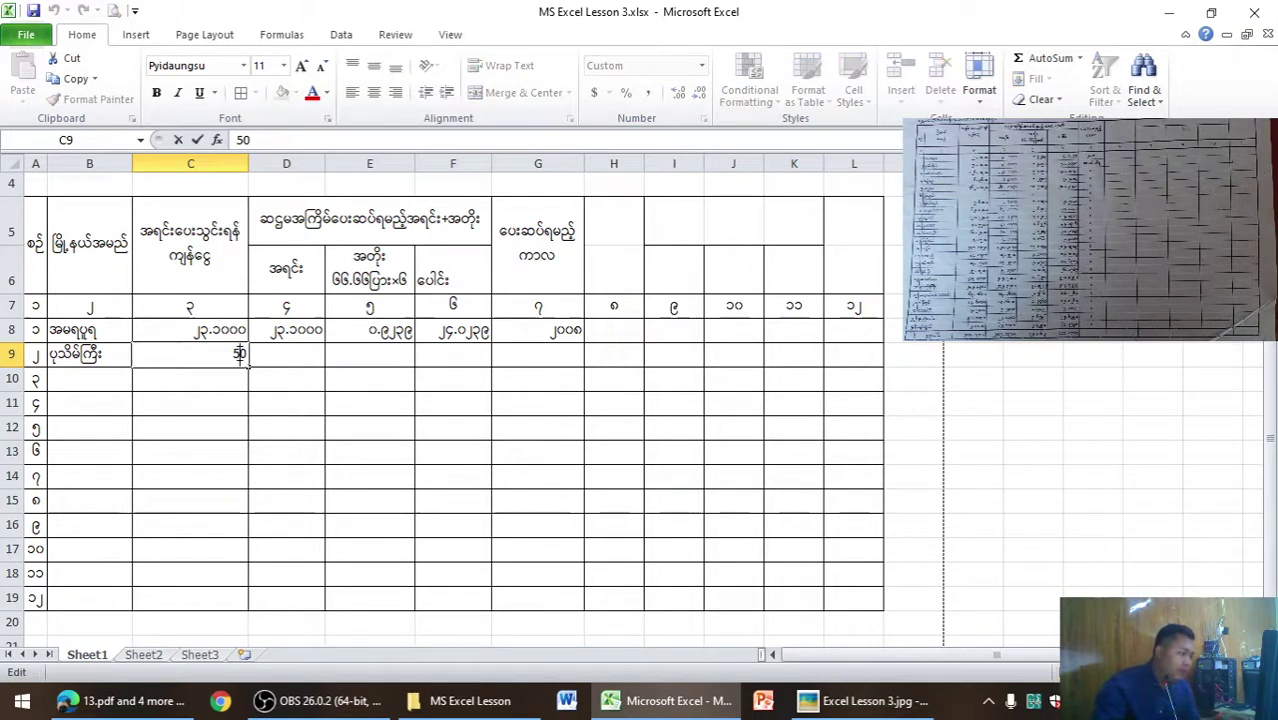
key("BackSpace")
key("BackSpace")
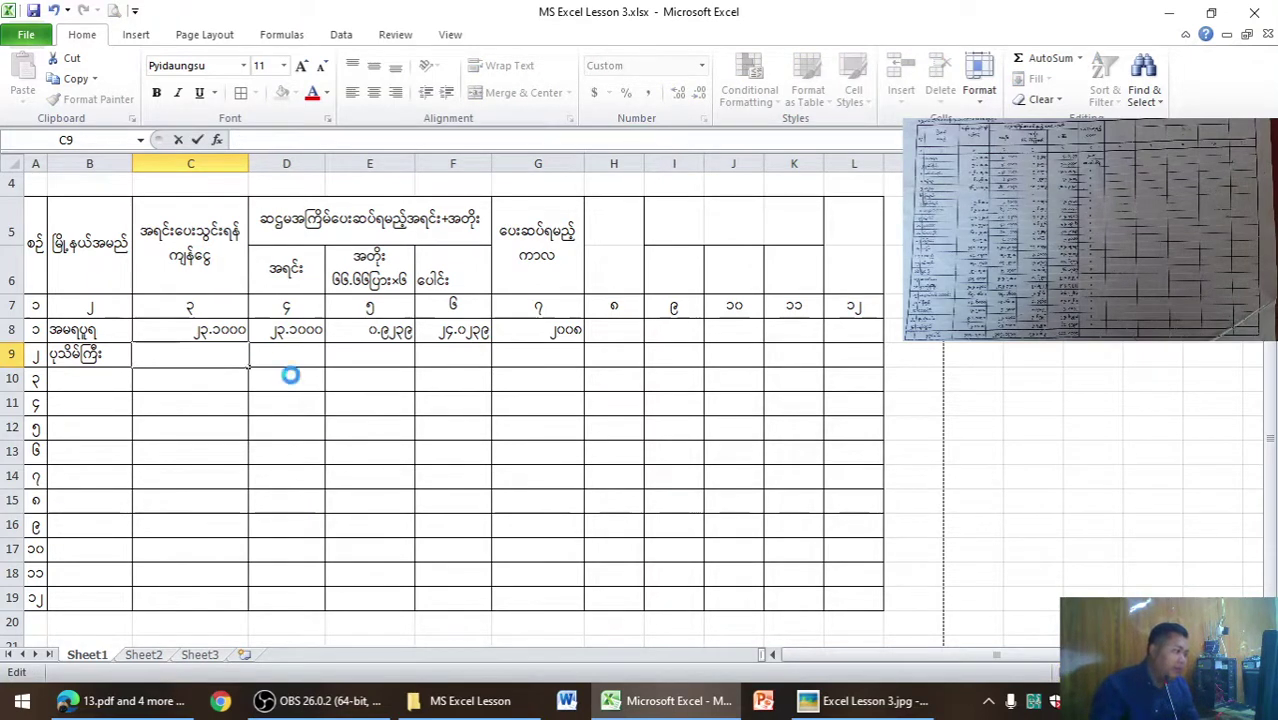
left_click(285, 375)
left_click(211, 349)
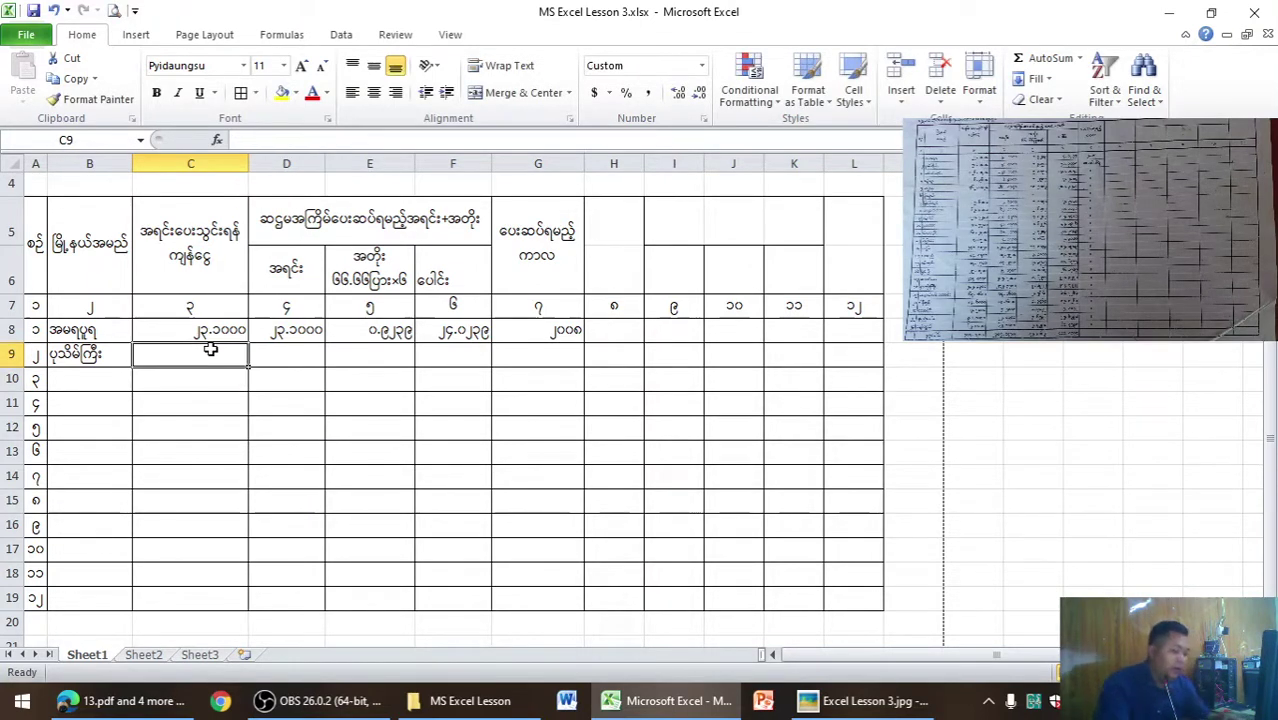
type("၅၀.")
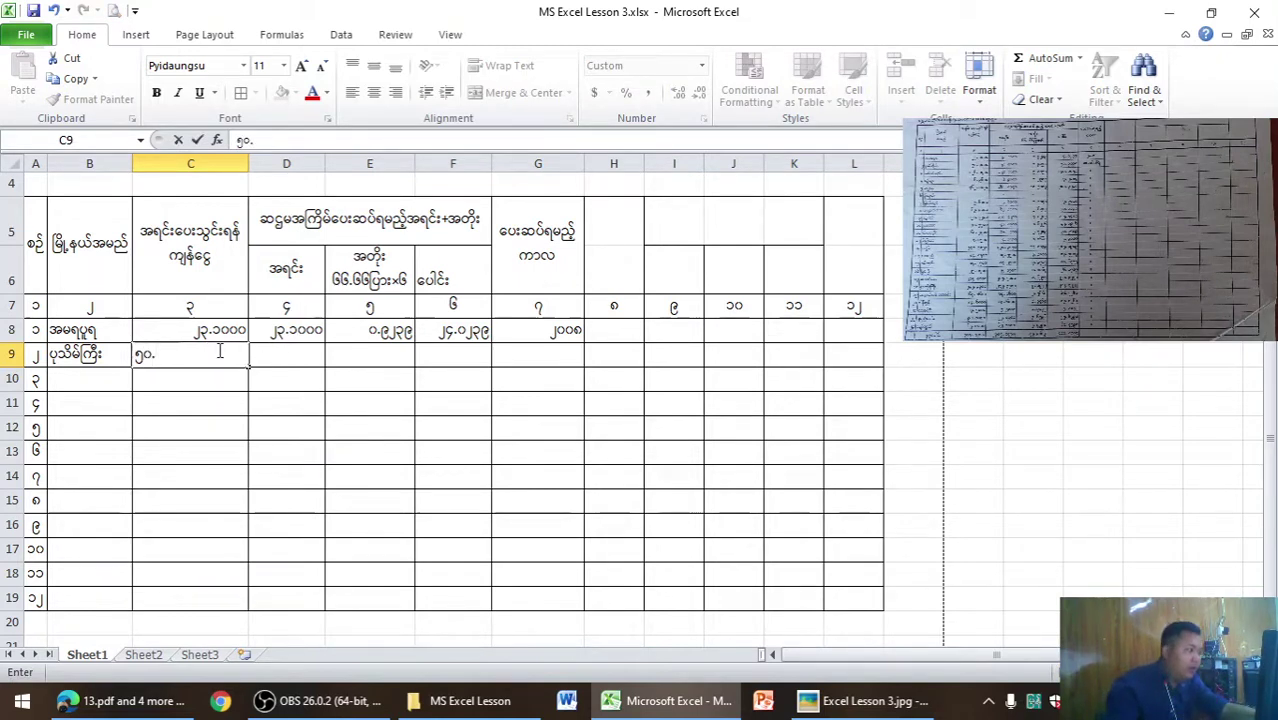
left_click(215, 402)
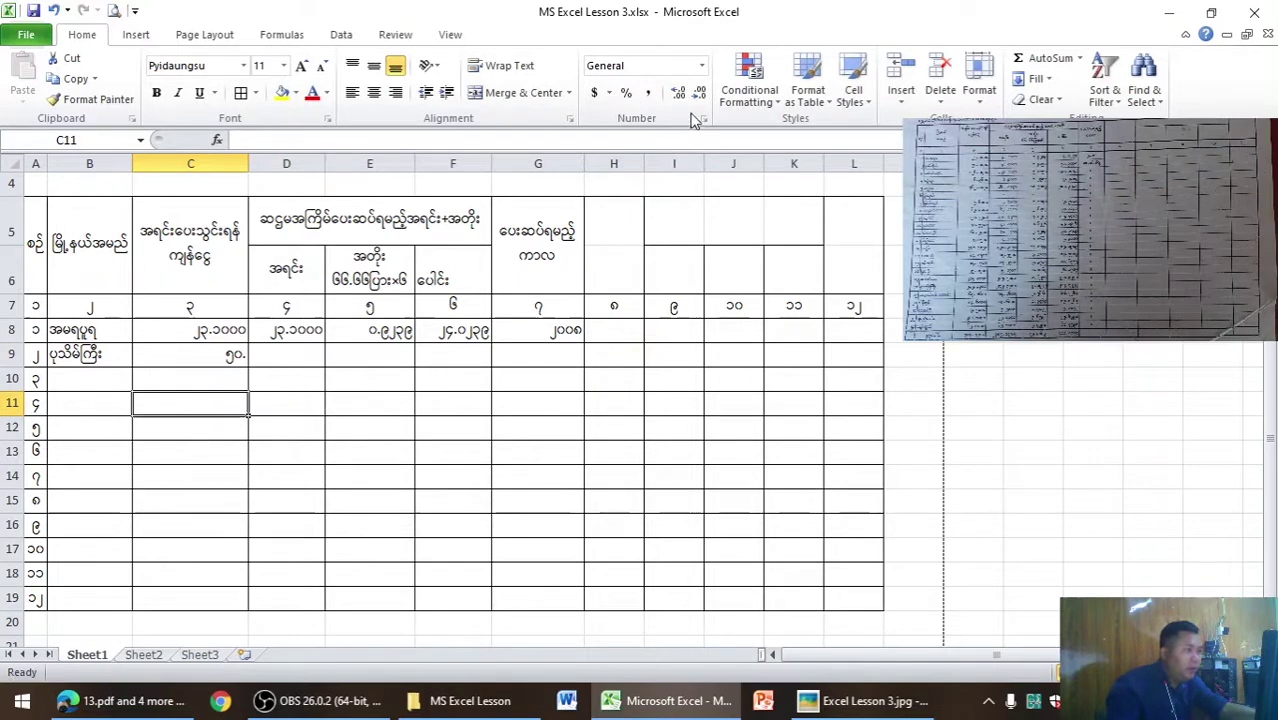
Re-enter C9 as ၅၀.၀၀၀ and adjust decimal places so it displays as ၅၀.
left_click(224, 333)
left_click(231, 356)
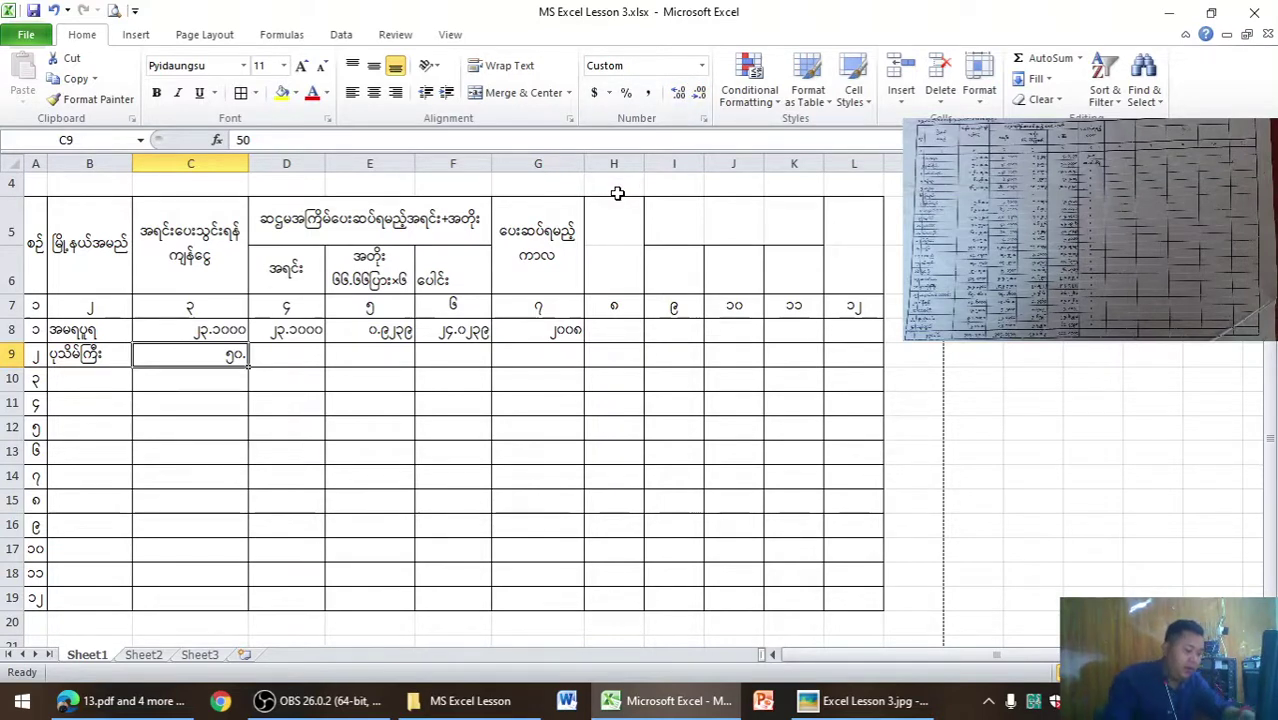
type("၀")
key("BackSpace")
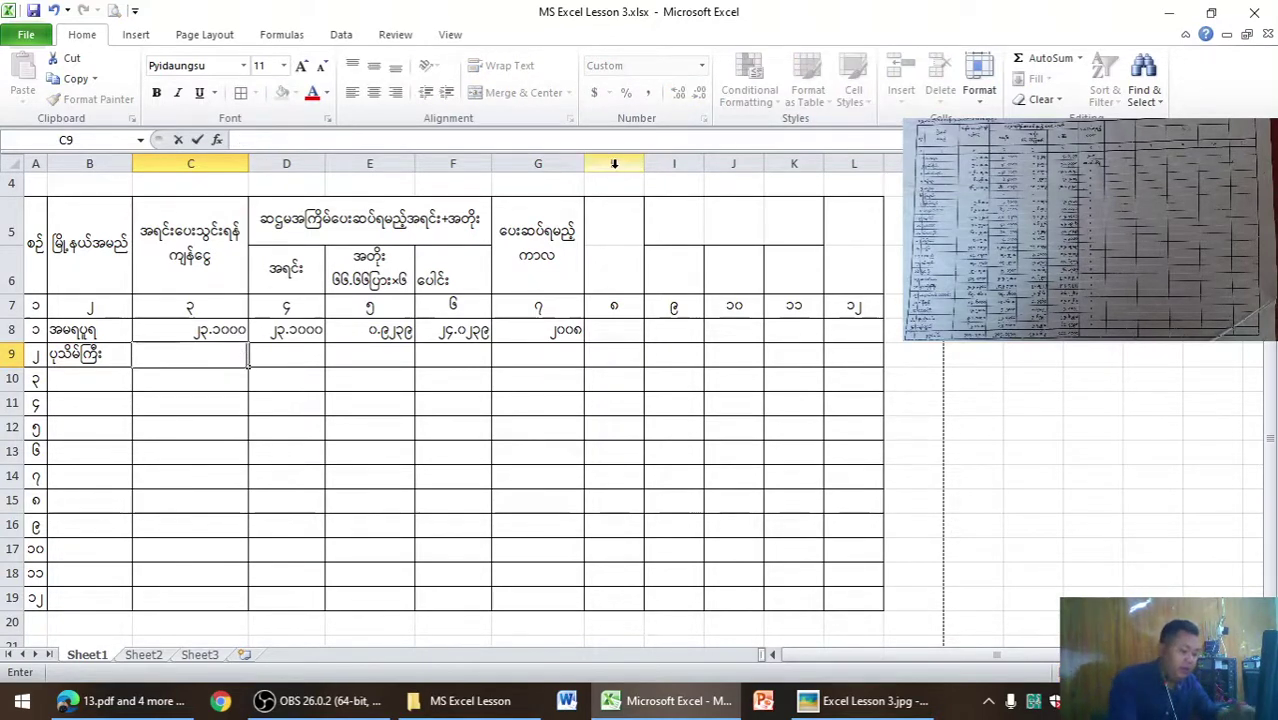
type("၅၀.")
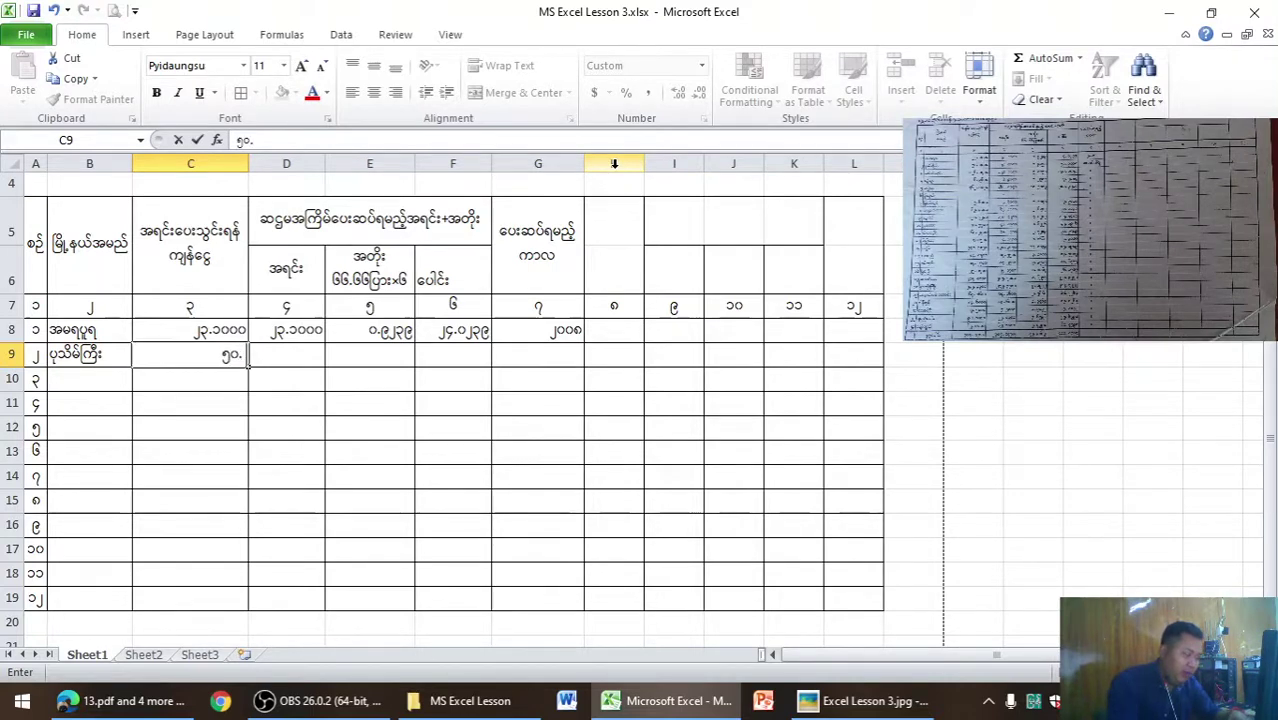
type("၀၀၀")
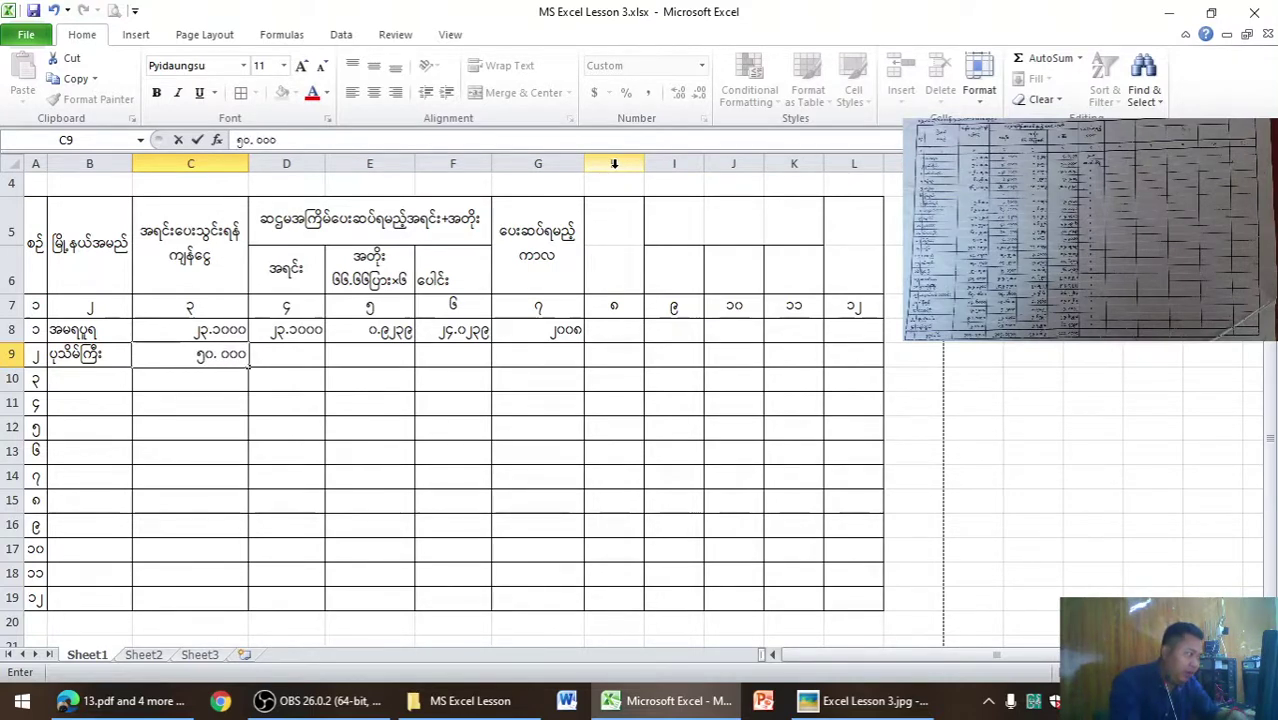
left_click(662, 223)
left_click(188, 358)
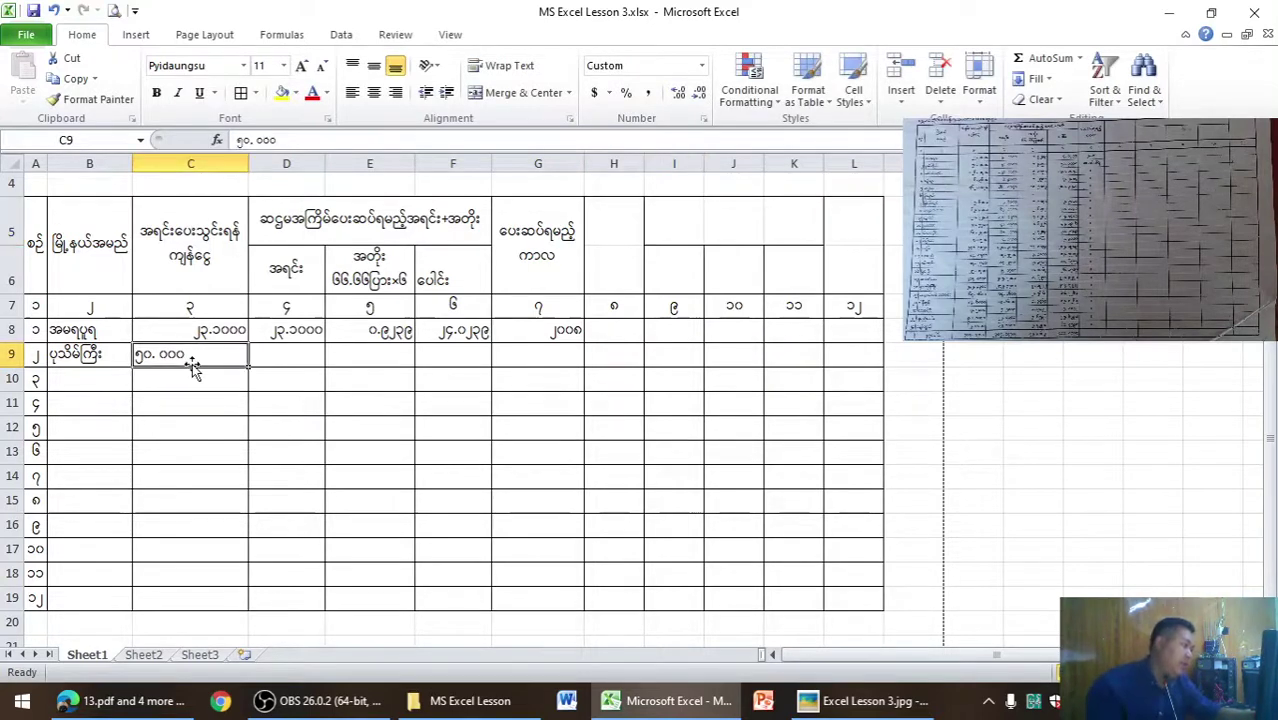
left_click(676, 97)
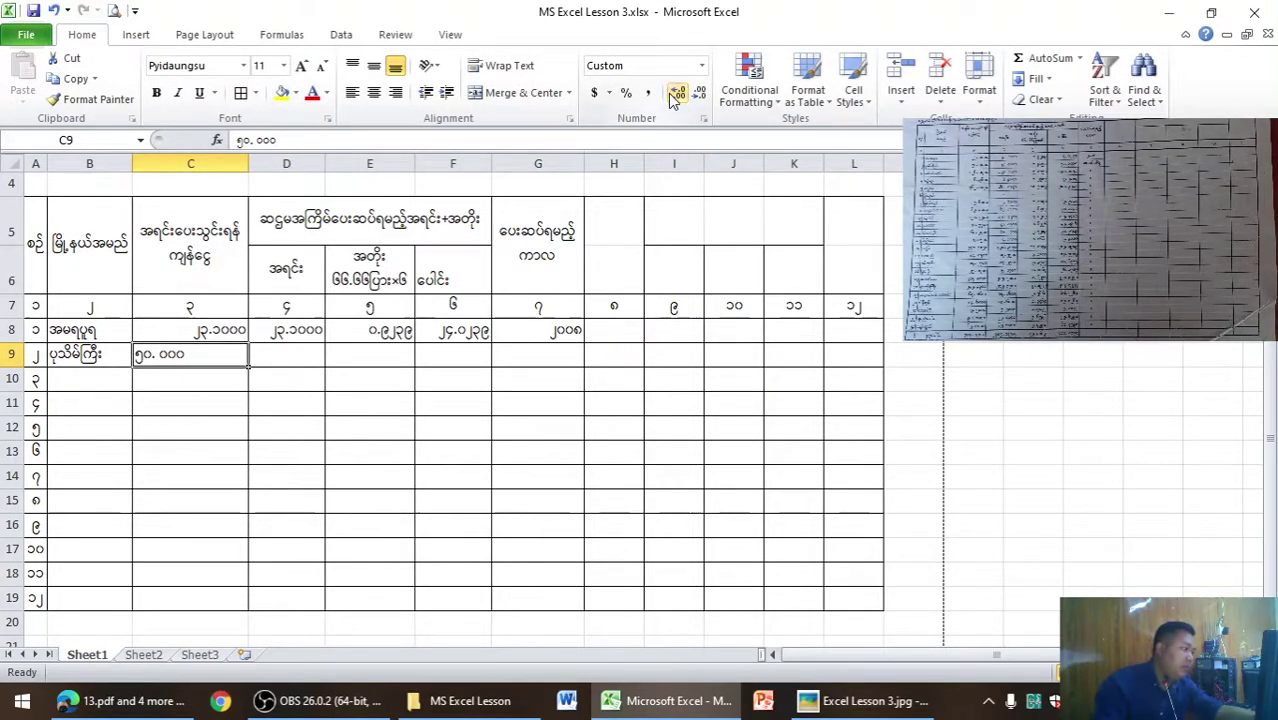
left_click(697, 97)
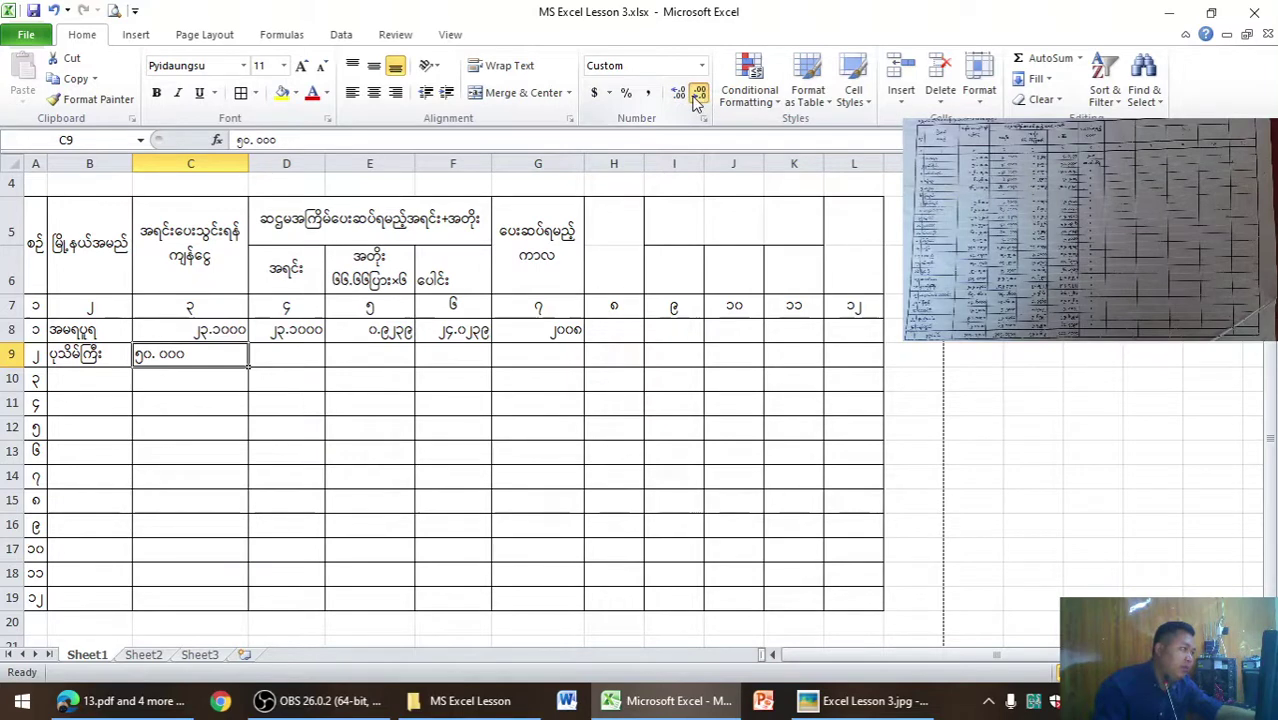
double_click(162, 358)
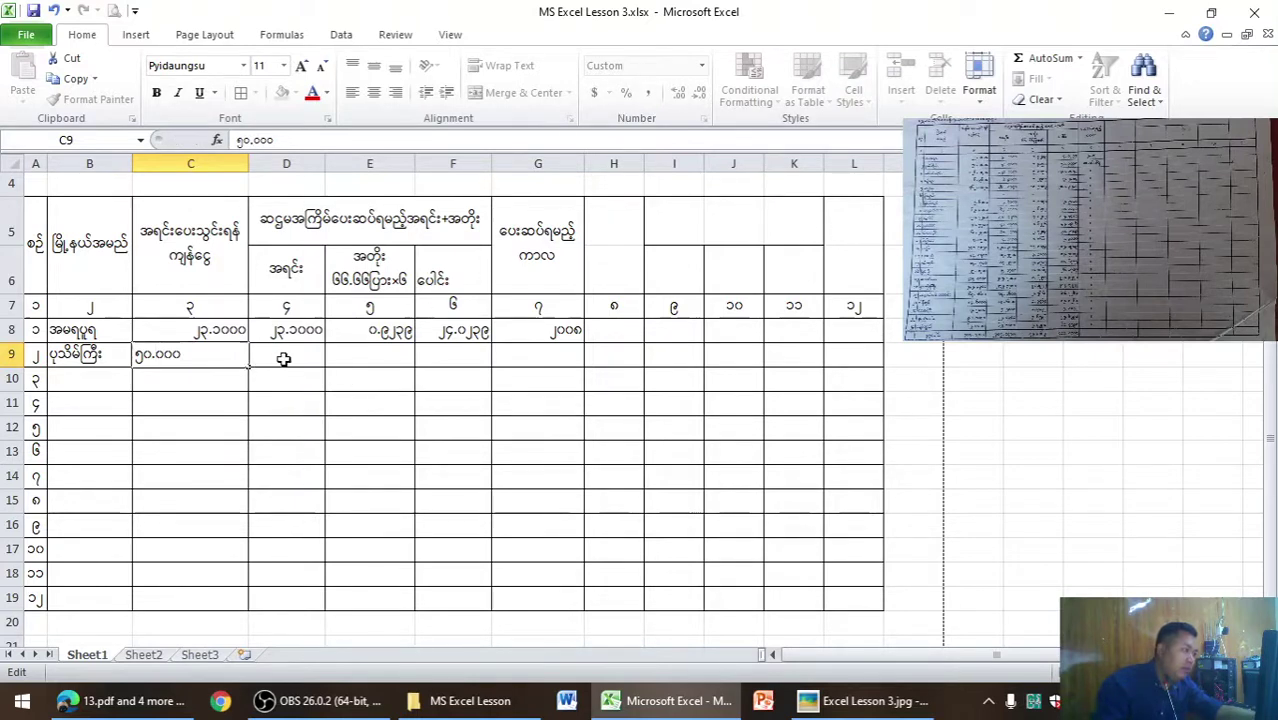
left_click(284, 358)
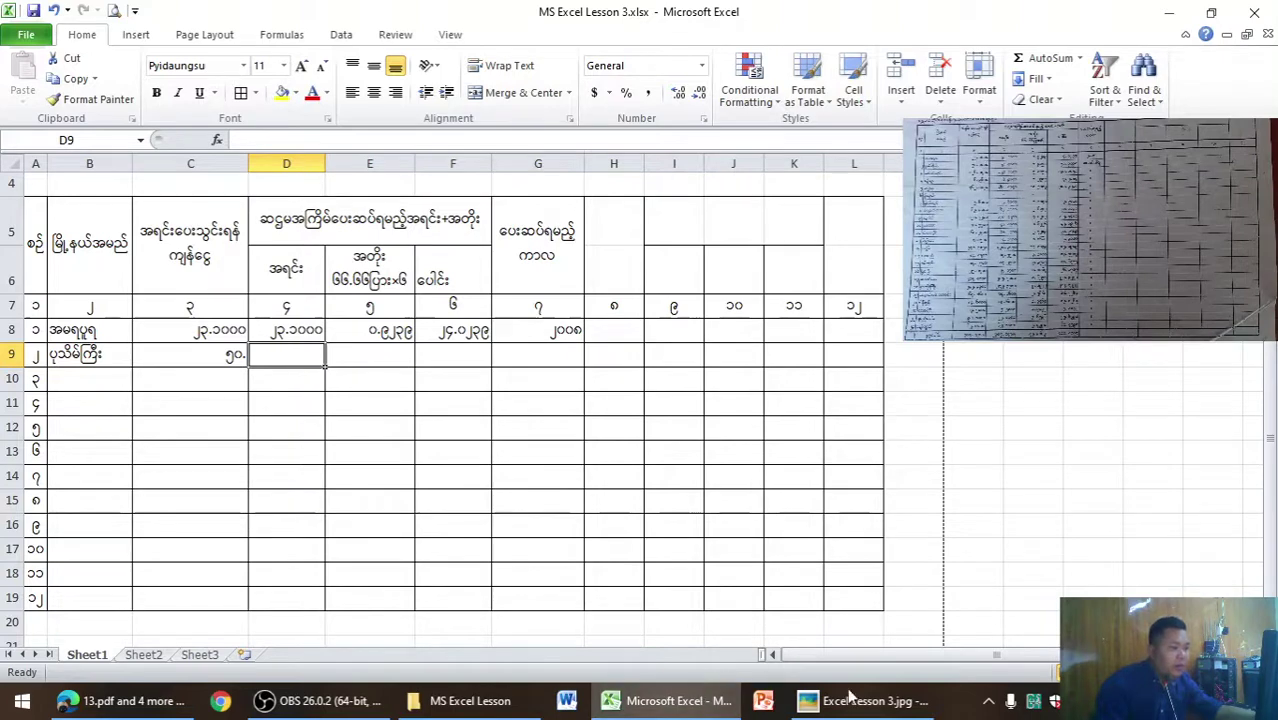
Copy C9's ၅၀. amount into D9 with the fill handle, checking the form photo.
left_click(876, 706)
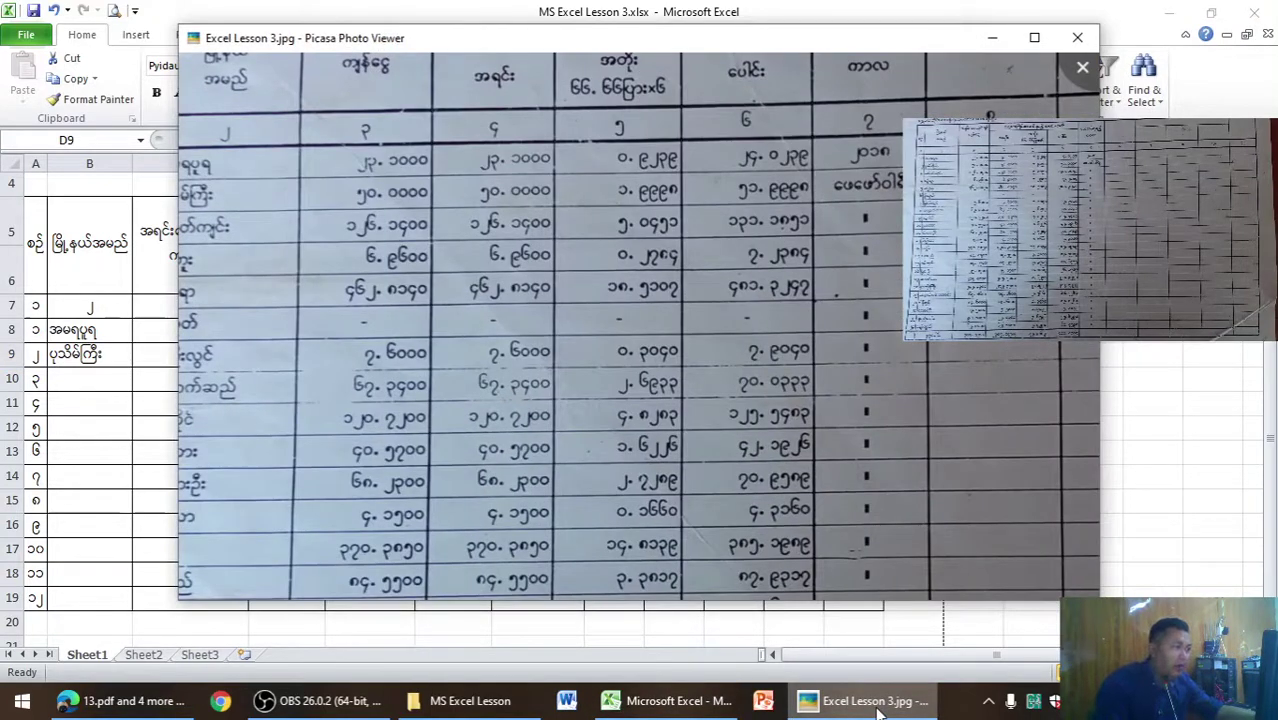
left_click(876, 706)
left_click(235, 358)
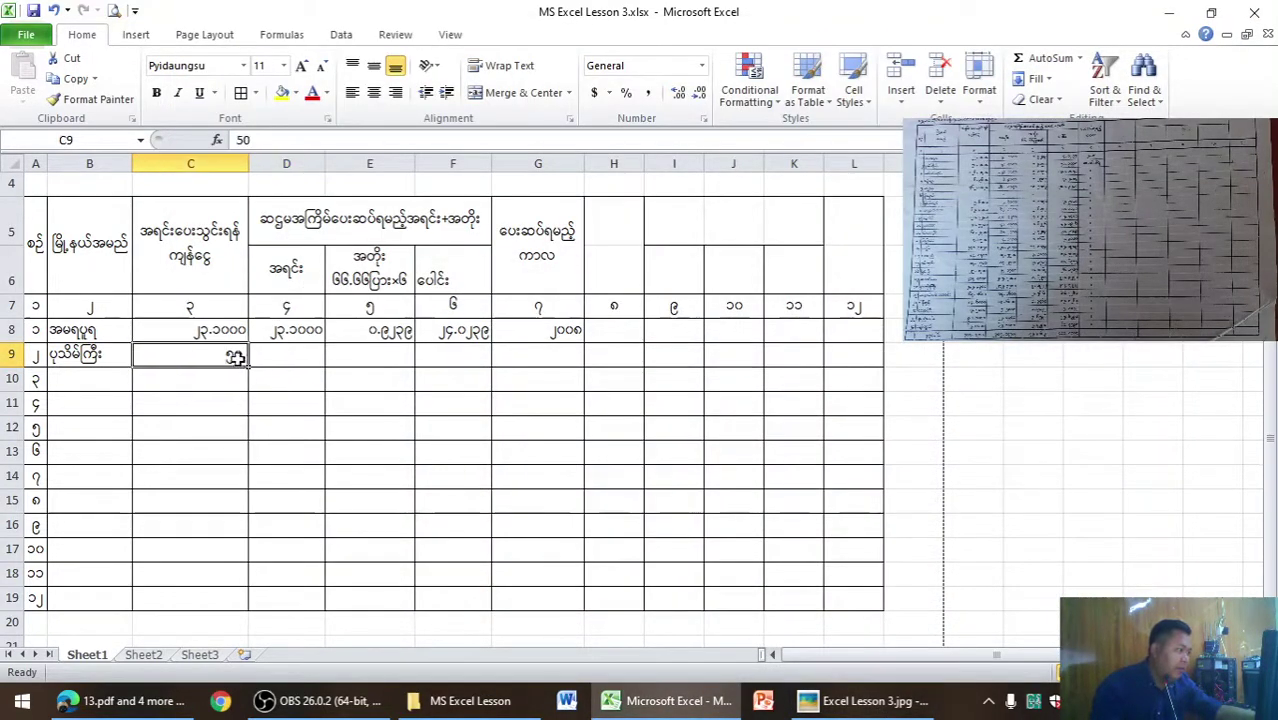
left_click(235, 358)
left_click_drag(248, 368, 318, 368)
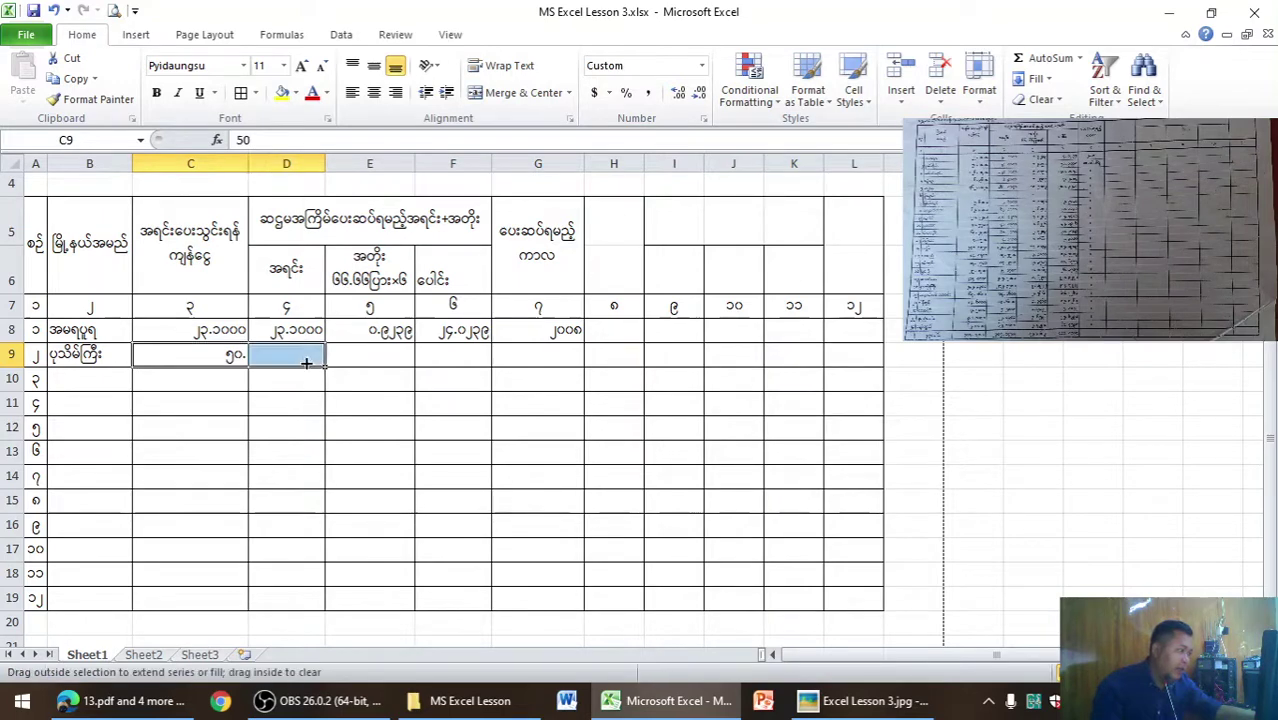
left_click(846, 708)
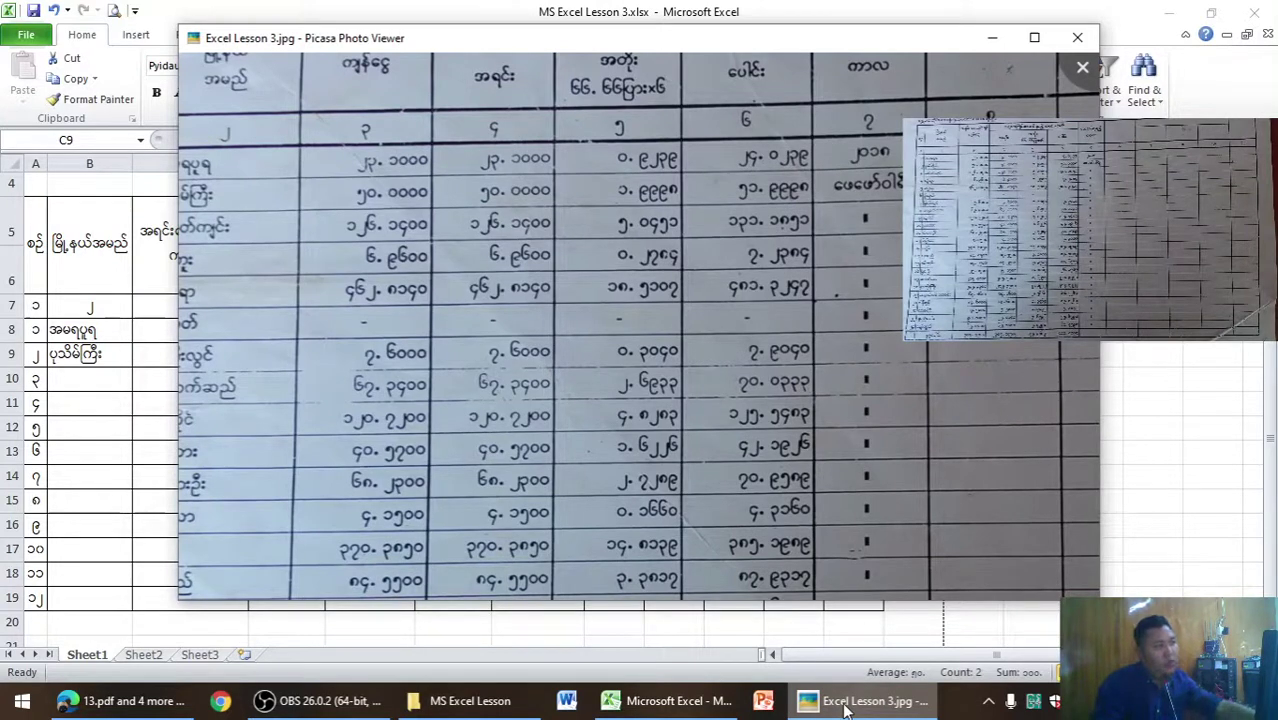
left_click(846, 708)
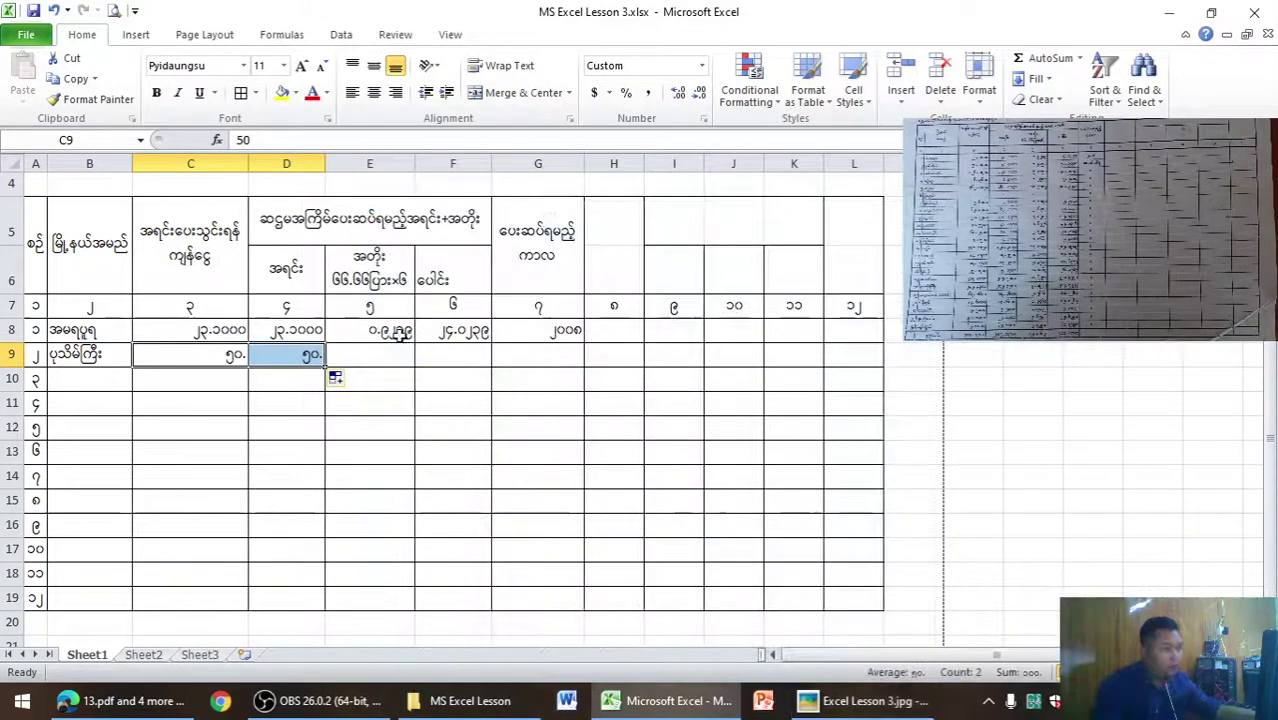
Enter the interest ၁.၉၉၉၈ in E9.
left_click(376, 360)
type("၁")
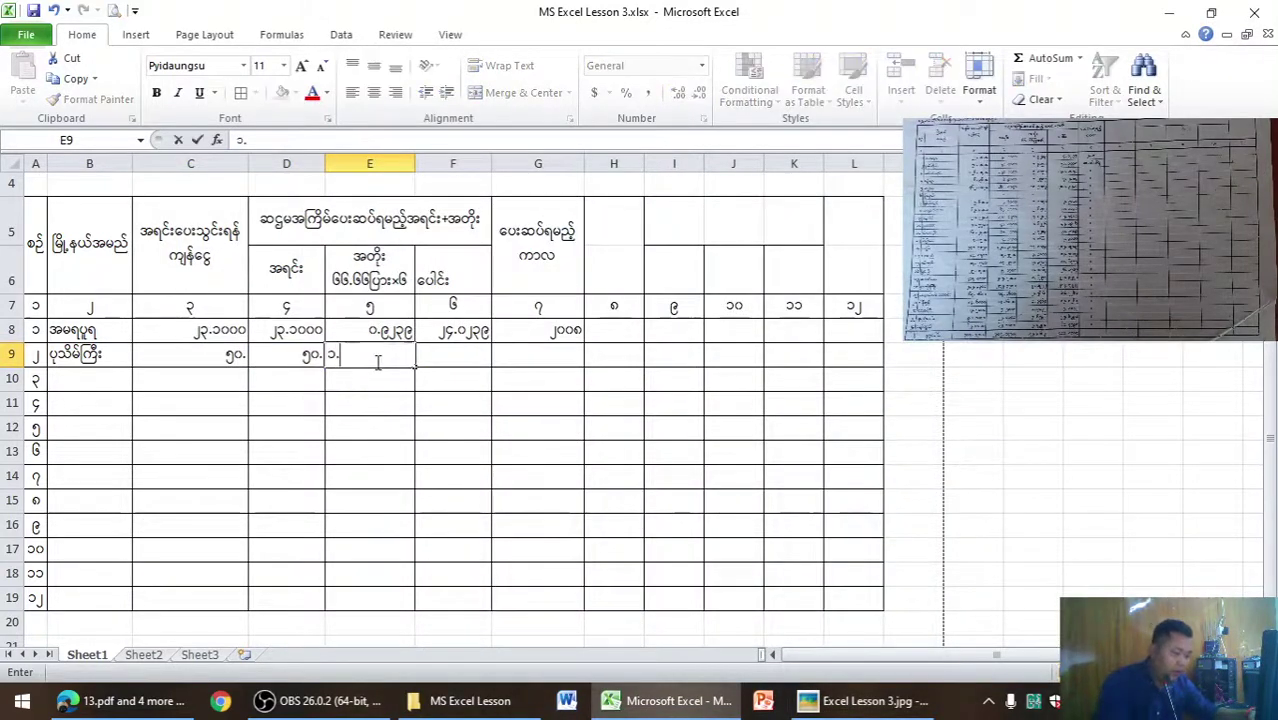
type(".၉၉၉")
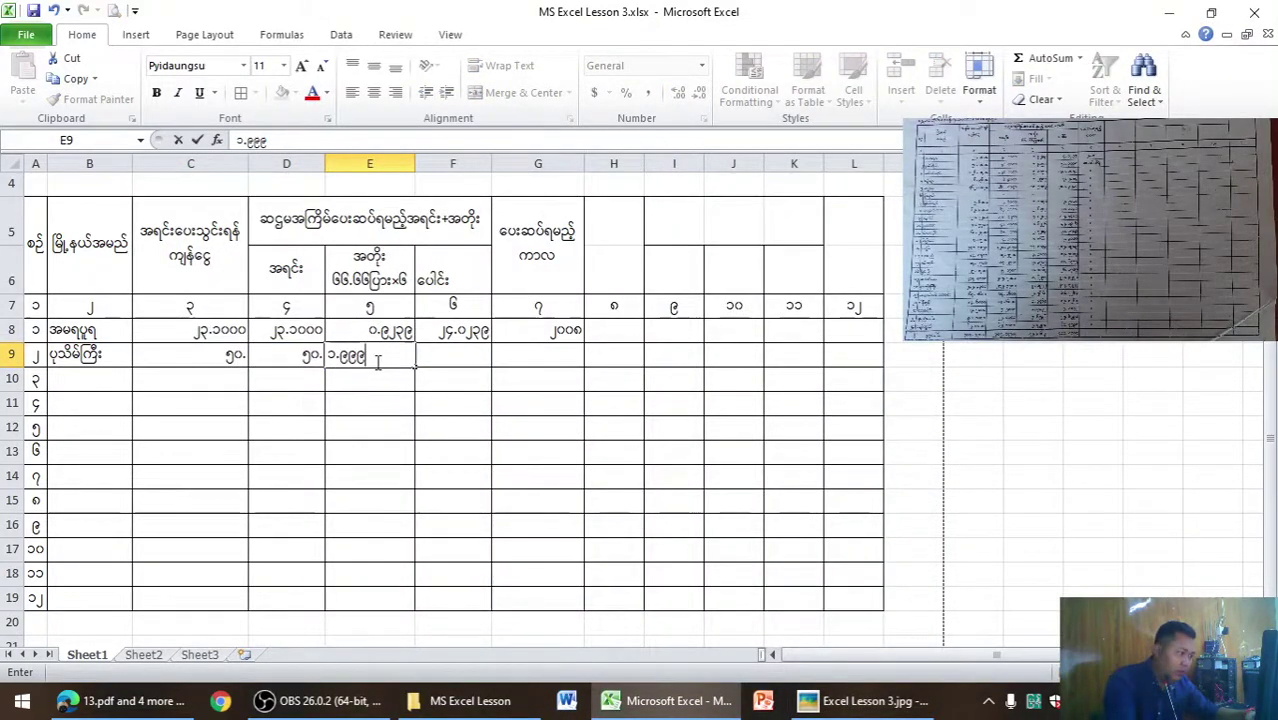
type("၈")
left_click(372, 450)
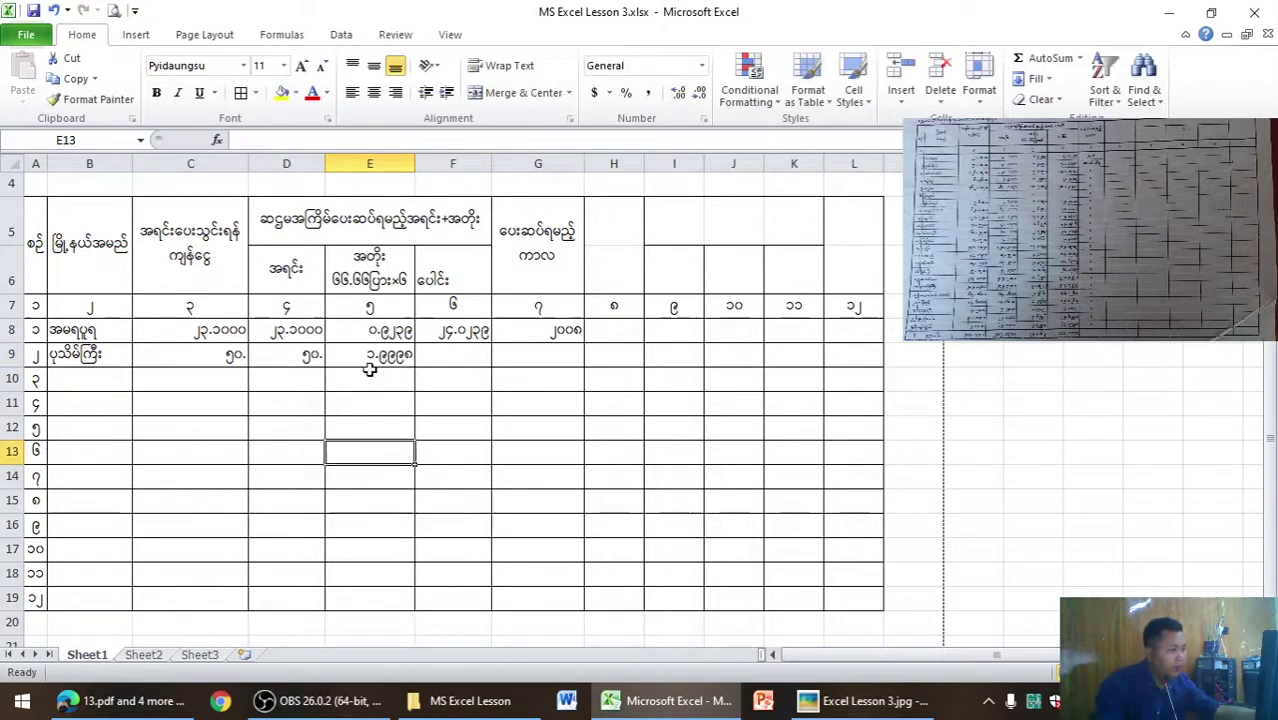
Enter the formula =E9+D9 in F9 for a total of 51.9998.
left_click(423, 356)
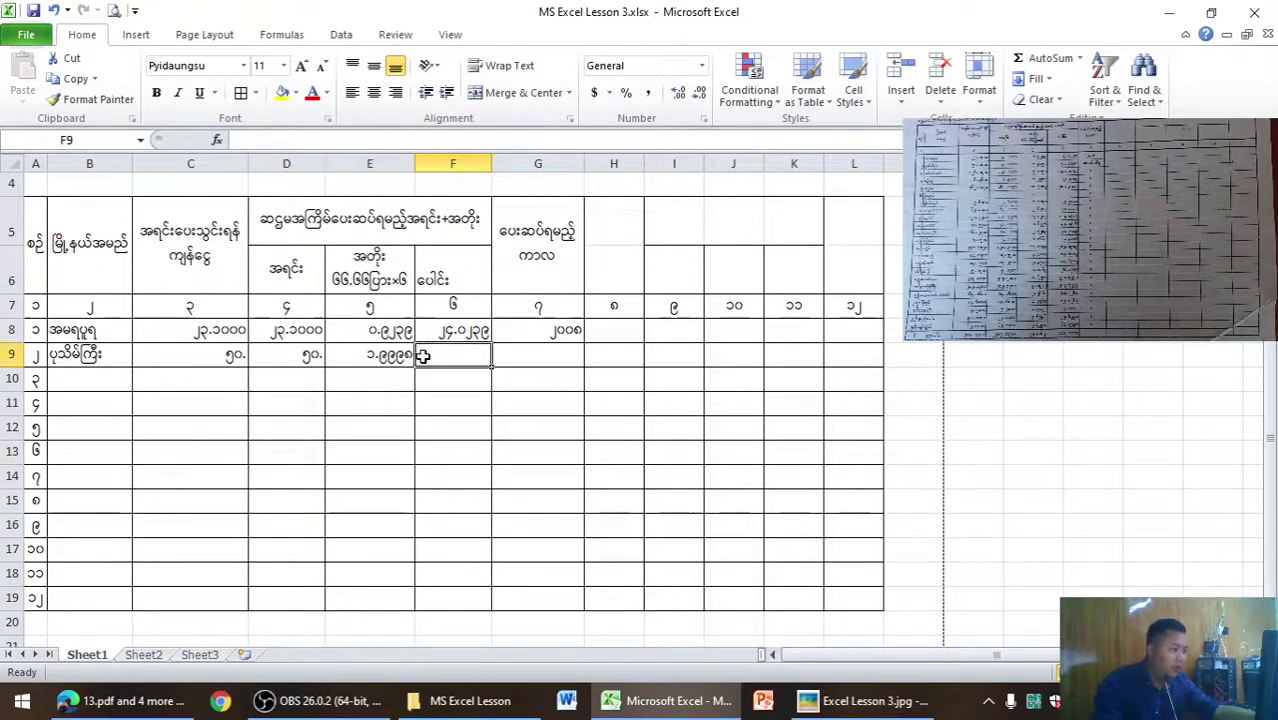
type("=")
left_click(411, 358)
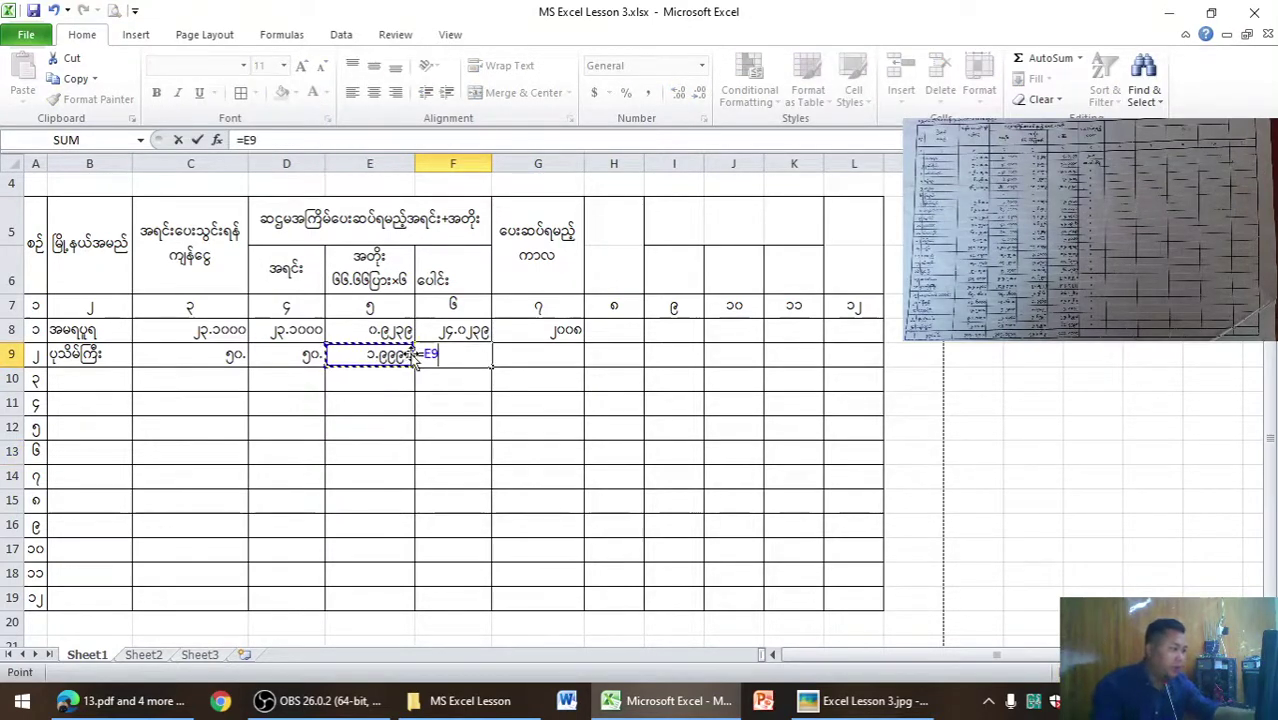
type("+")
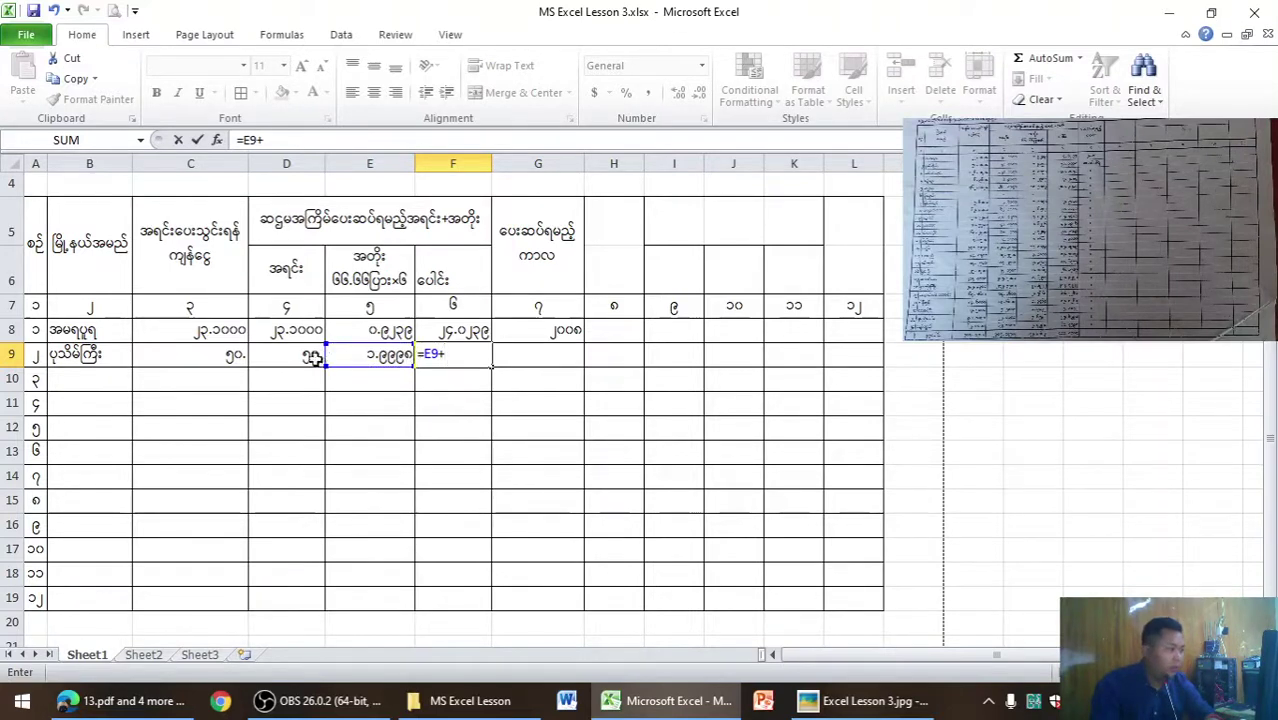
left_click(310, 358)
key("Return")
left_click(418, 470)
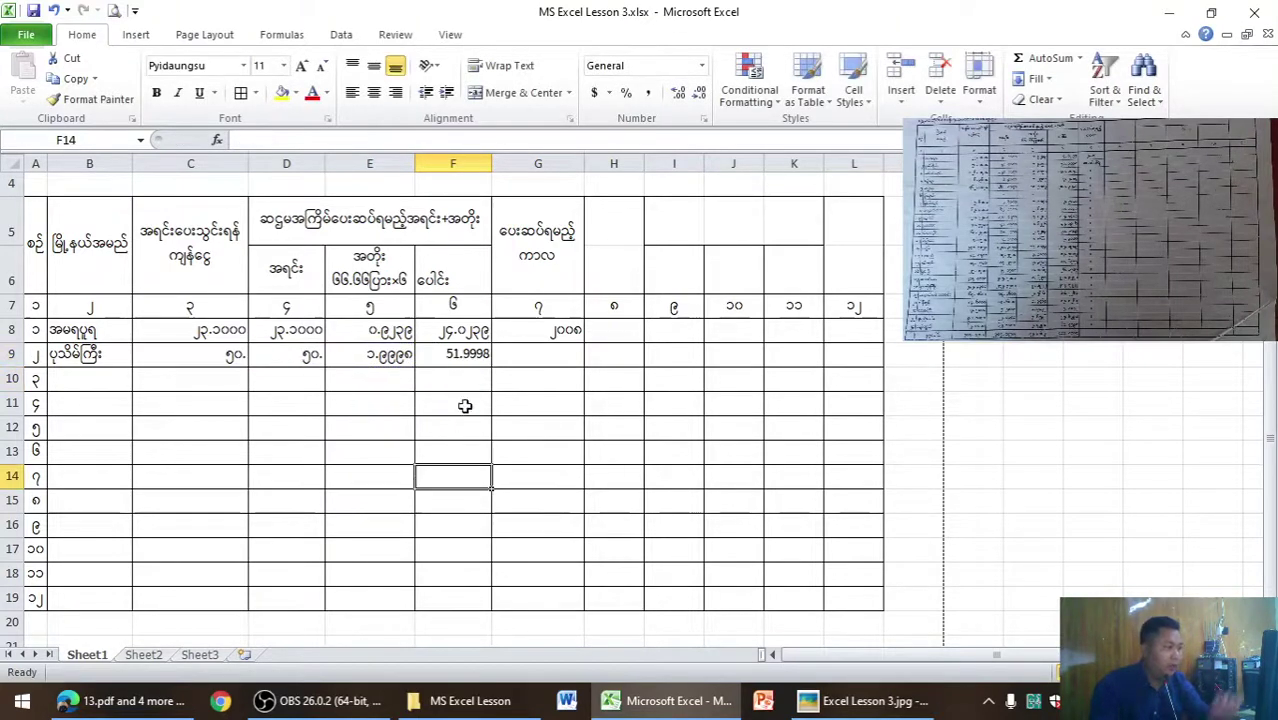
left_click(380, 357)
Apply E9's Burmese-digit format to F9 so the total reads ၅၁.၉၉၉၈.
left_click(90, 99)
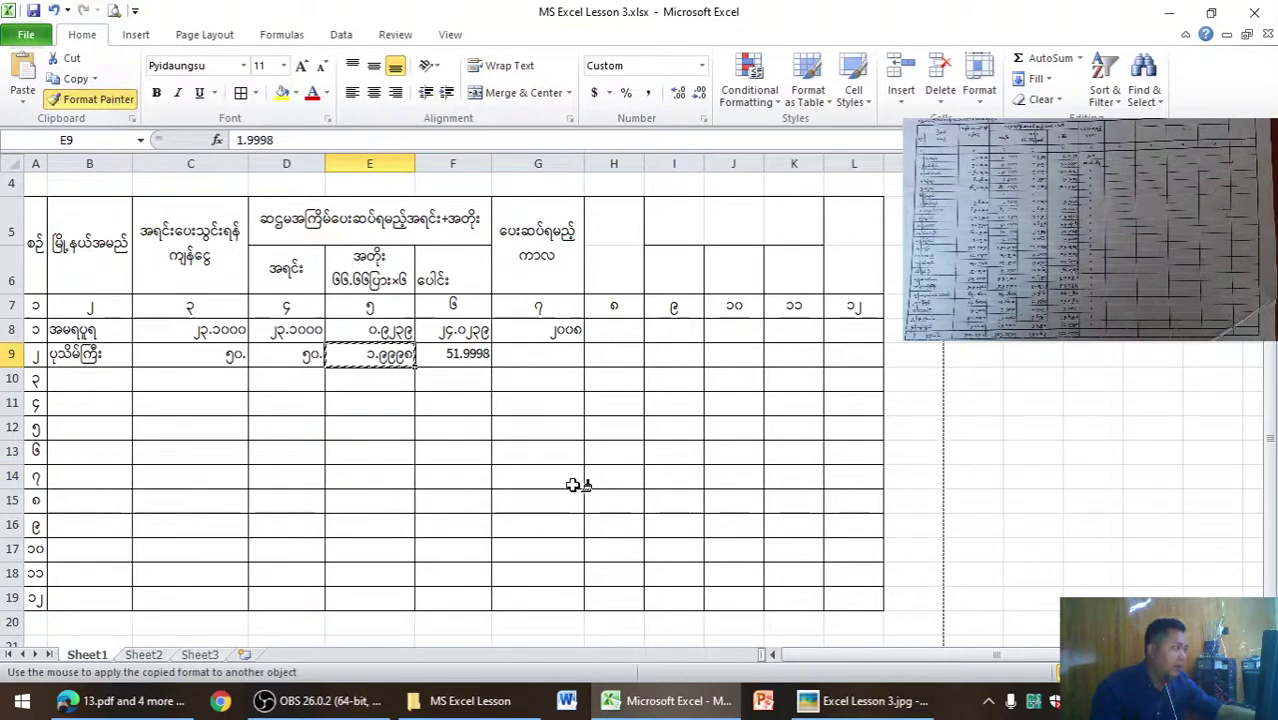
left_click(455, 356)
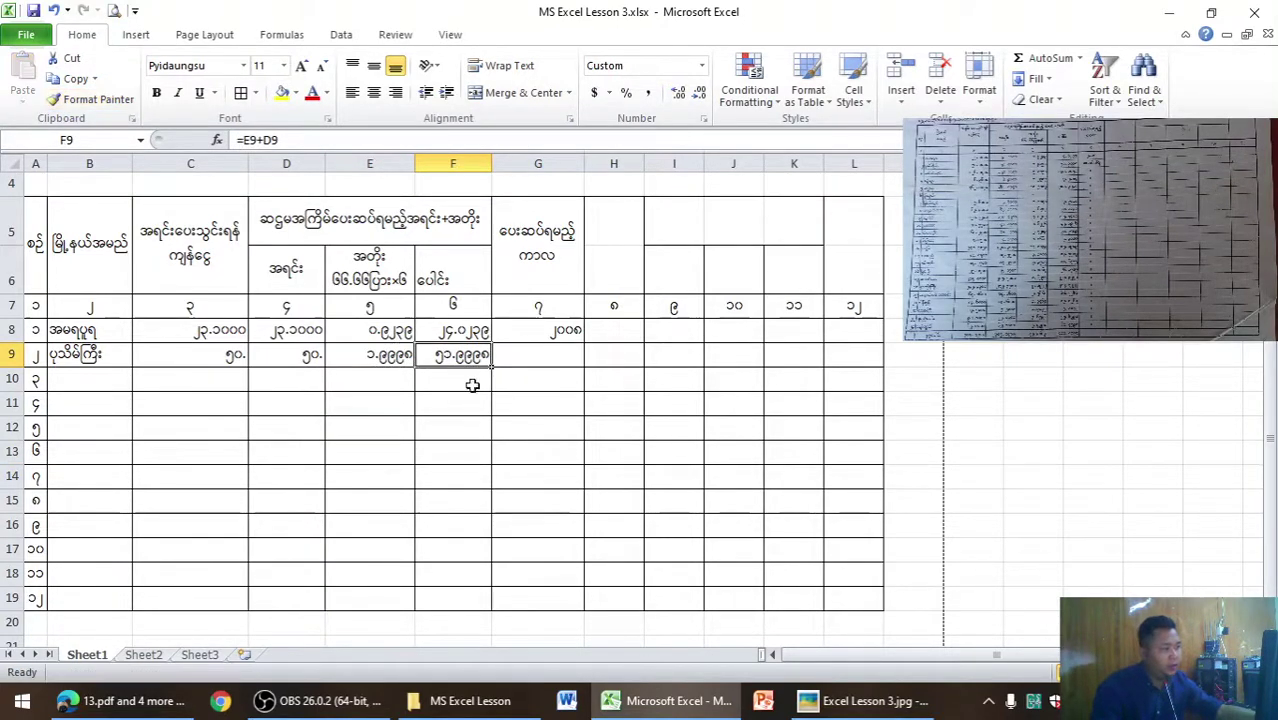
left_click(502, 450)
Re-enter D9 as 50.000, keeping its ၅၀ display.
left_click(291, 355)
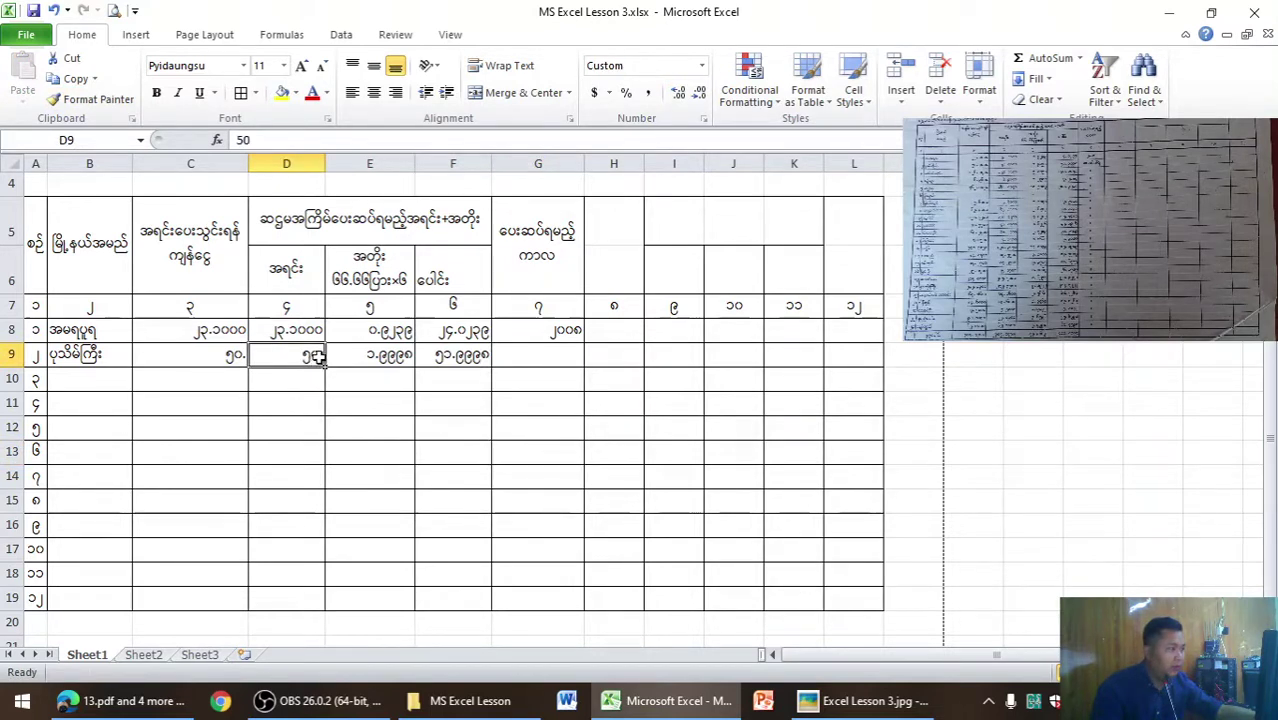
double_click(317, 357)
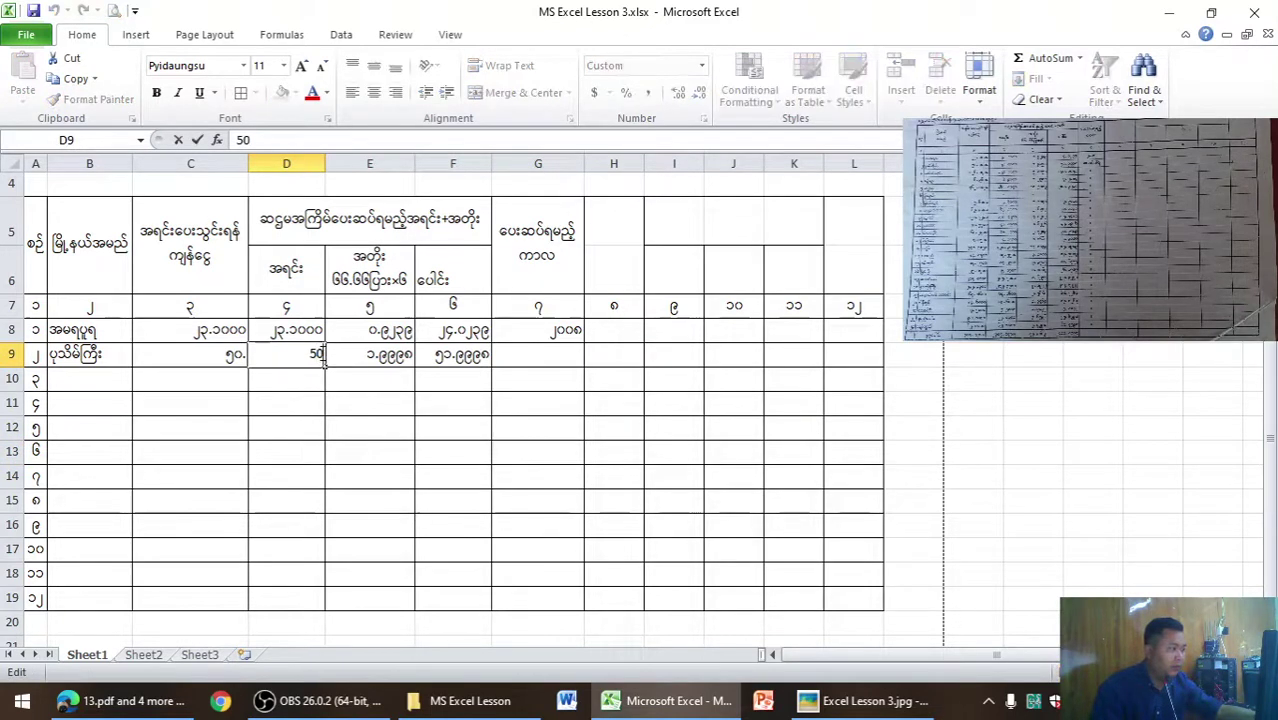
type(".000")
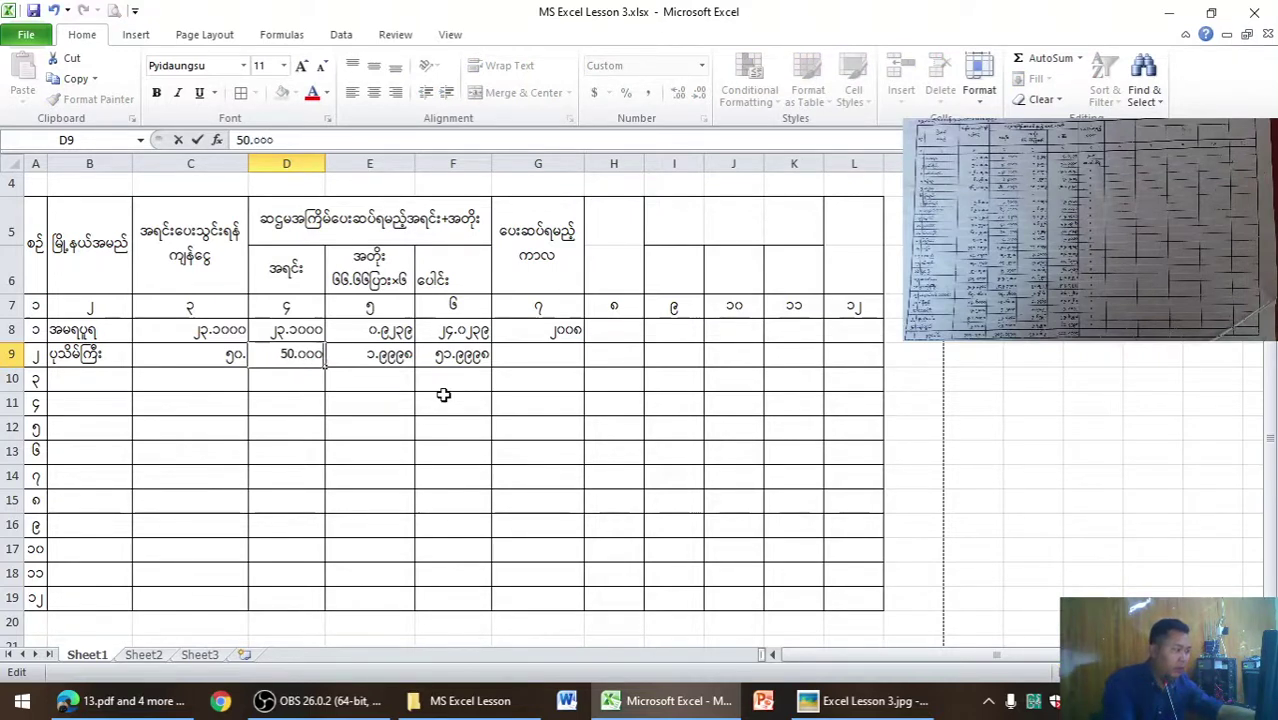
left_click(449, 455)
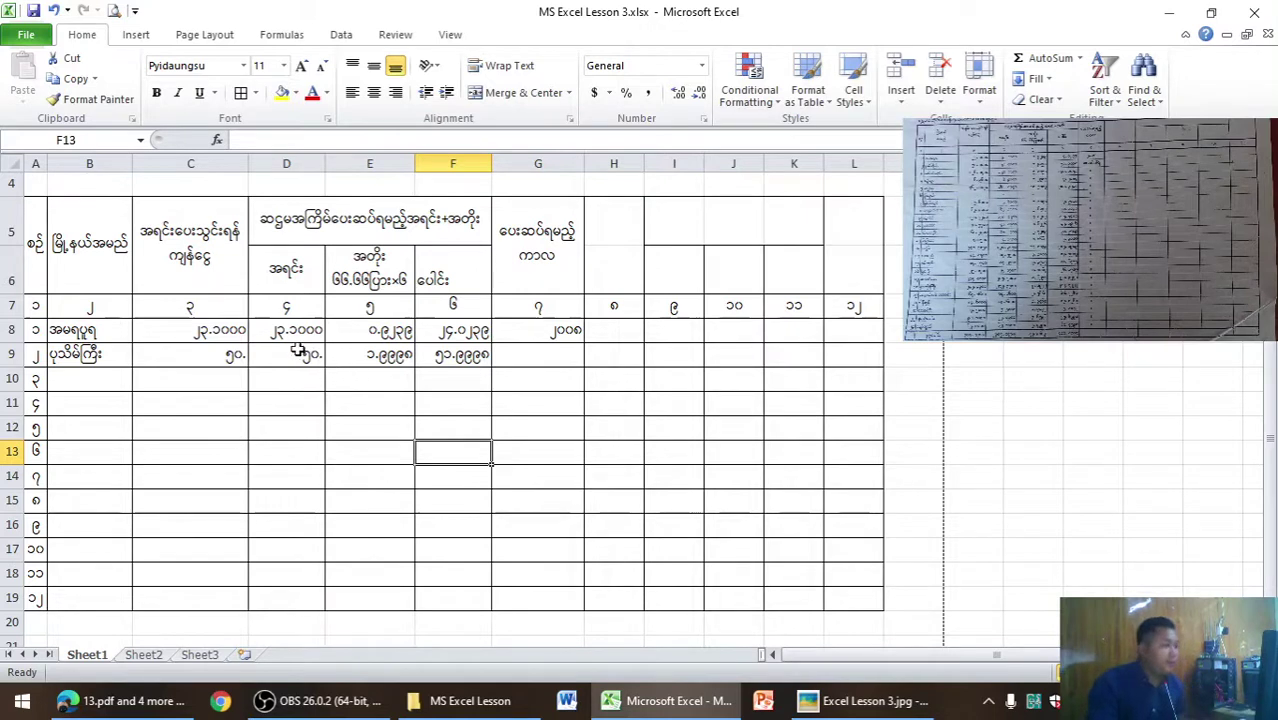
left_click(244, 360)
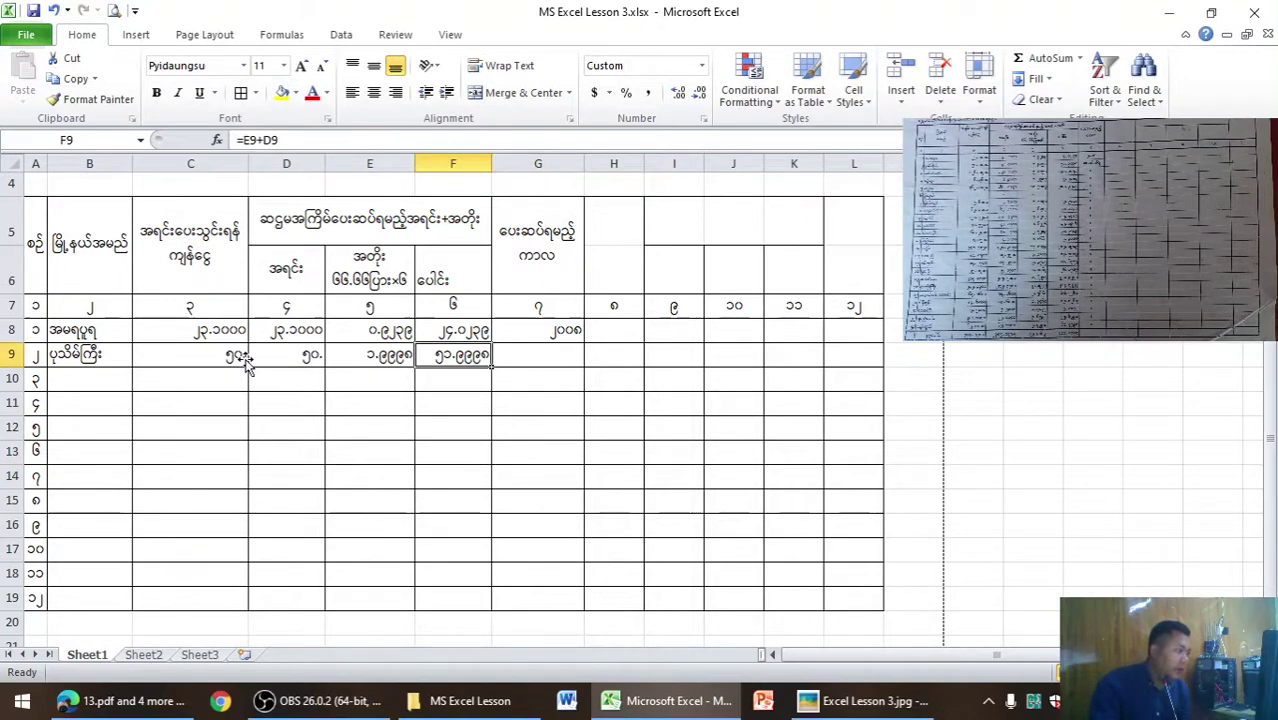
Change the C9 loan amount to read 50. ၀၀၀.
double_click(241, 354)
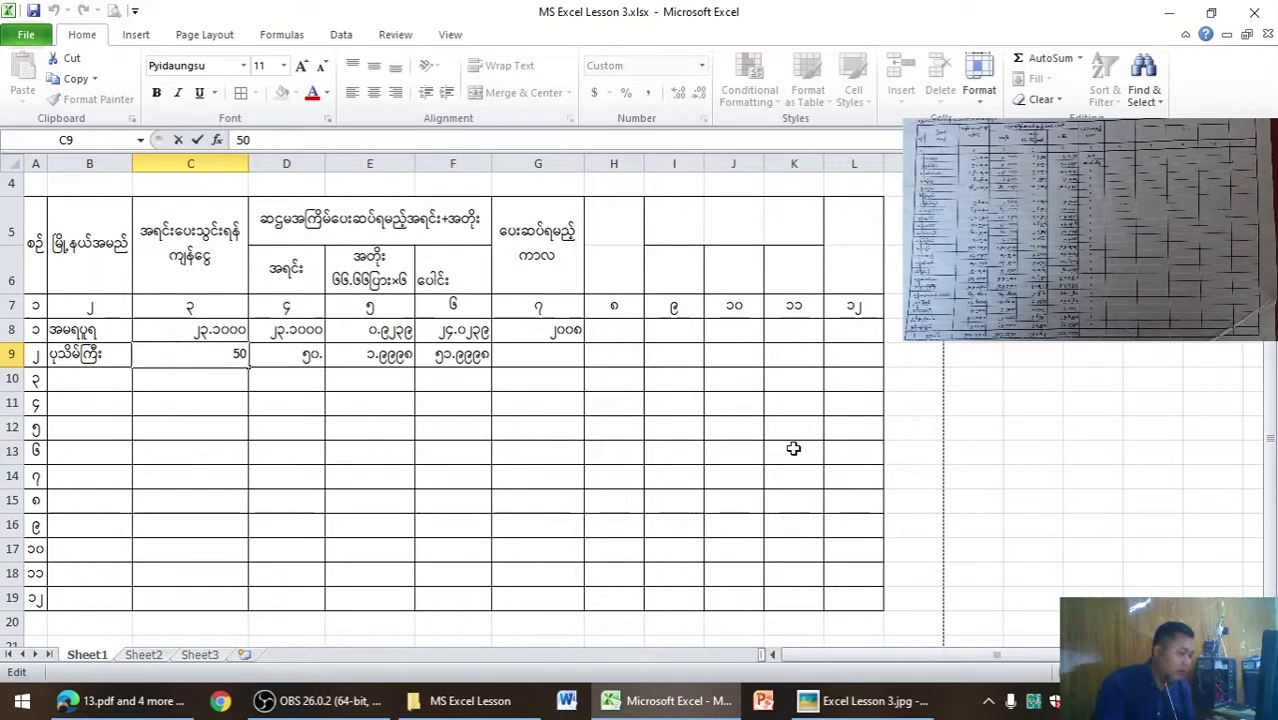
type(". ၀၀၀")
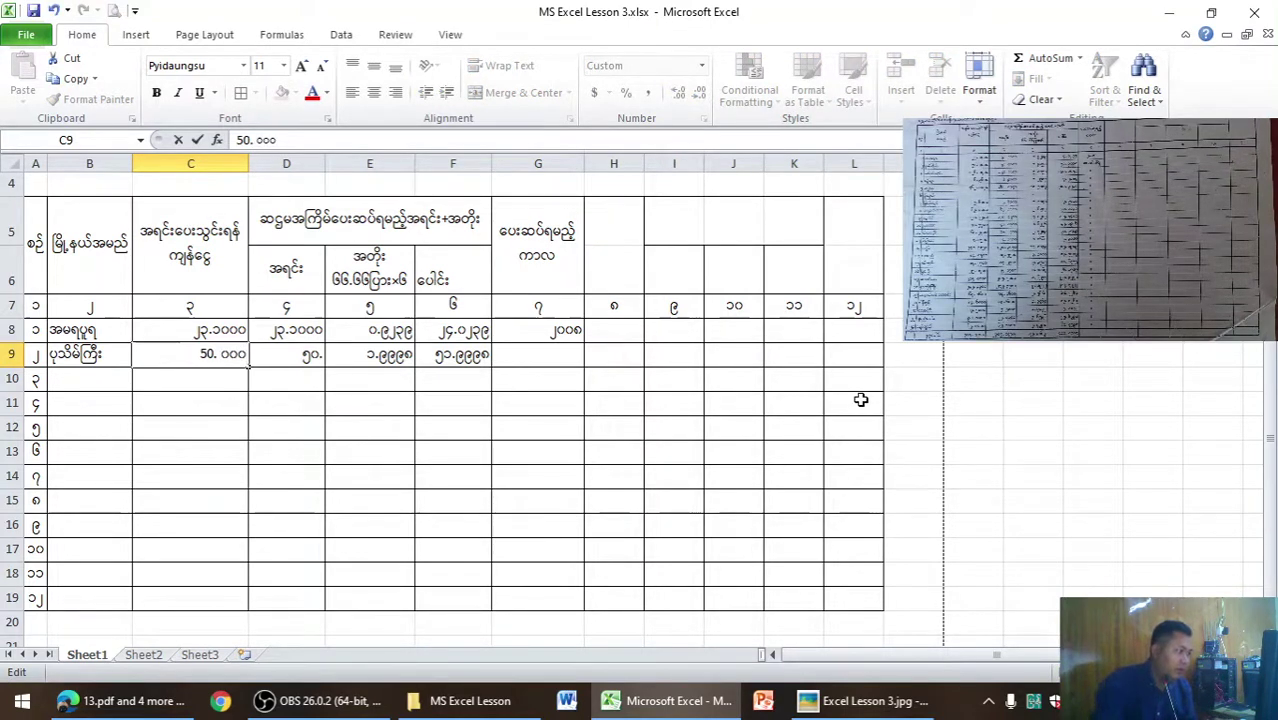
left_click(557, 503)
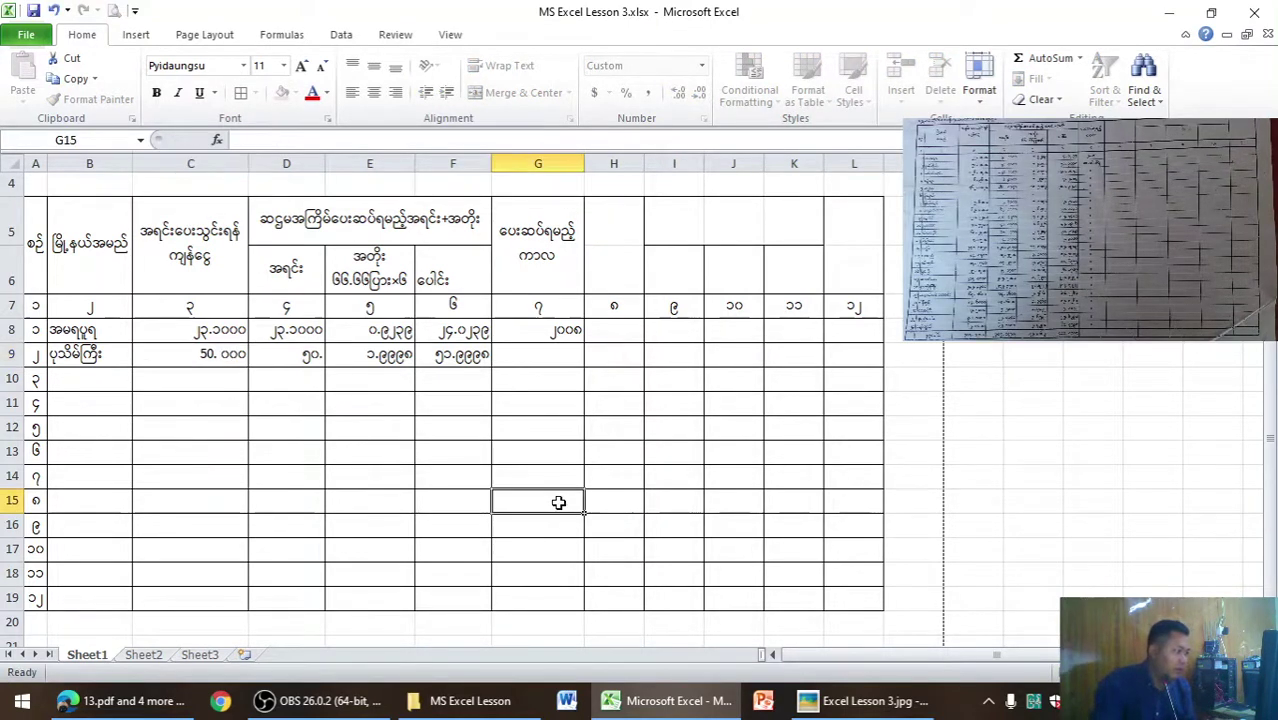
Copy E9's number formatting onto C9 with Format Painter.
left_click(389, 357)
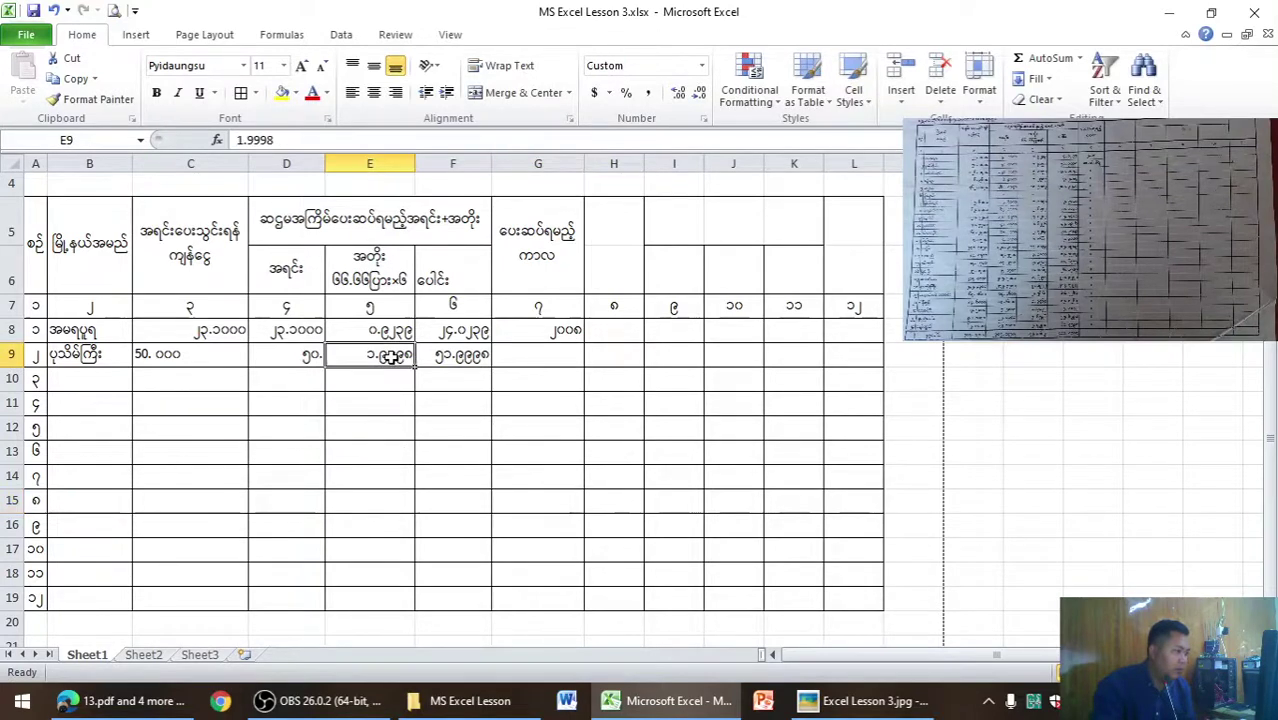
left_click(92, 99)
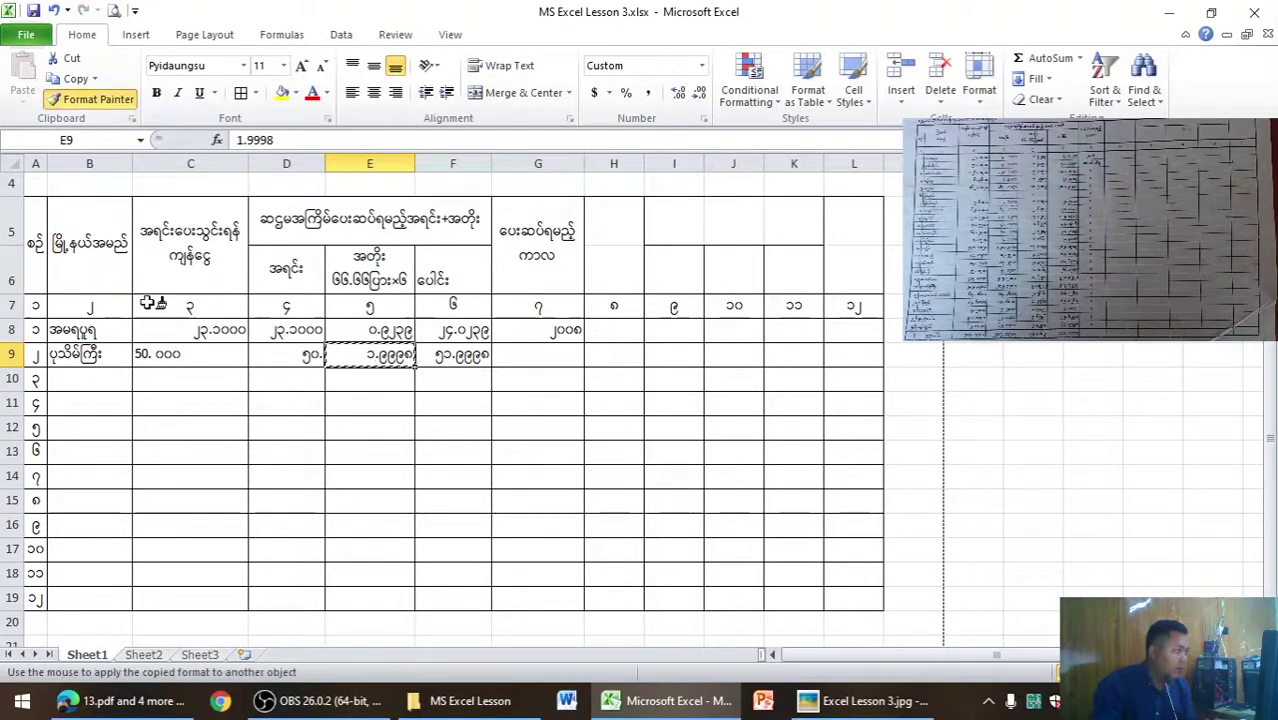
left_click(176, 354)
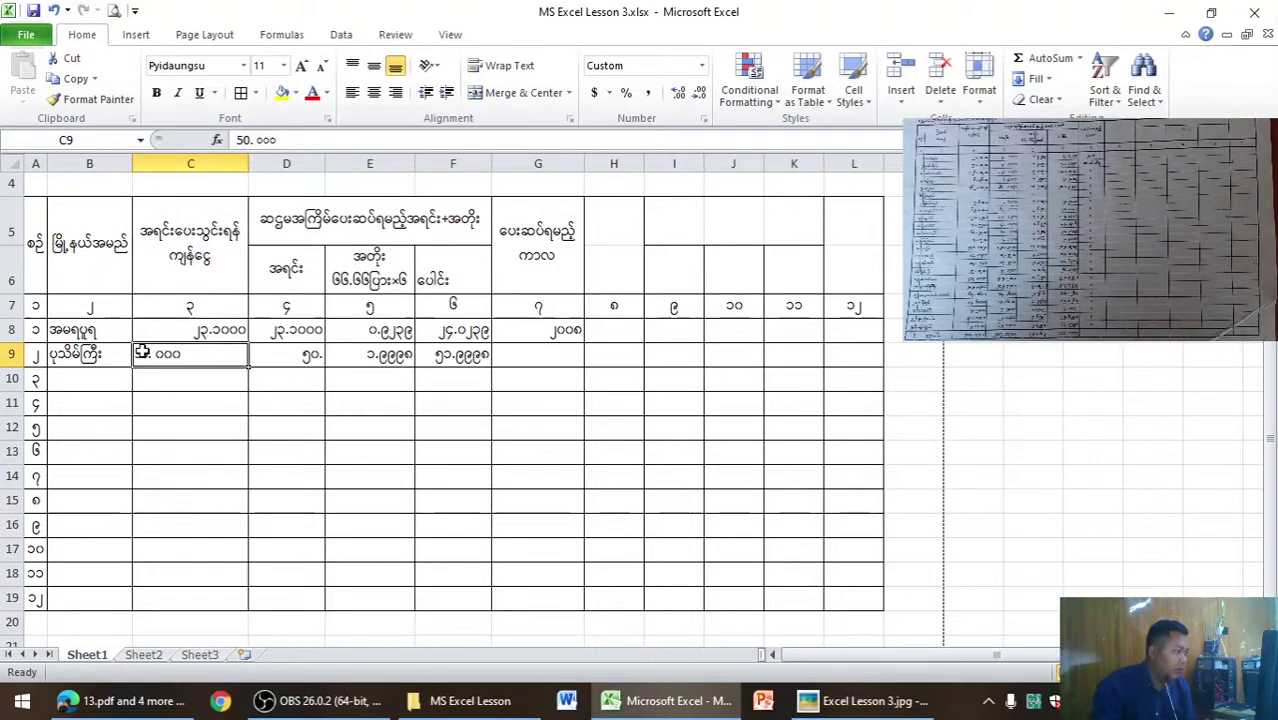
left_click(180, 458)
left_click(150, 352)
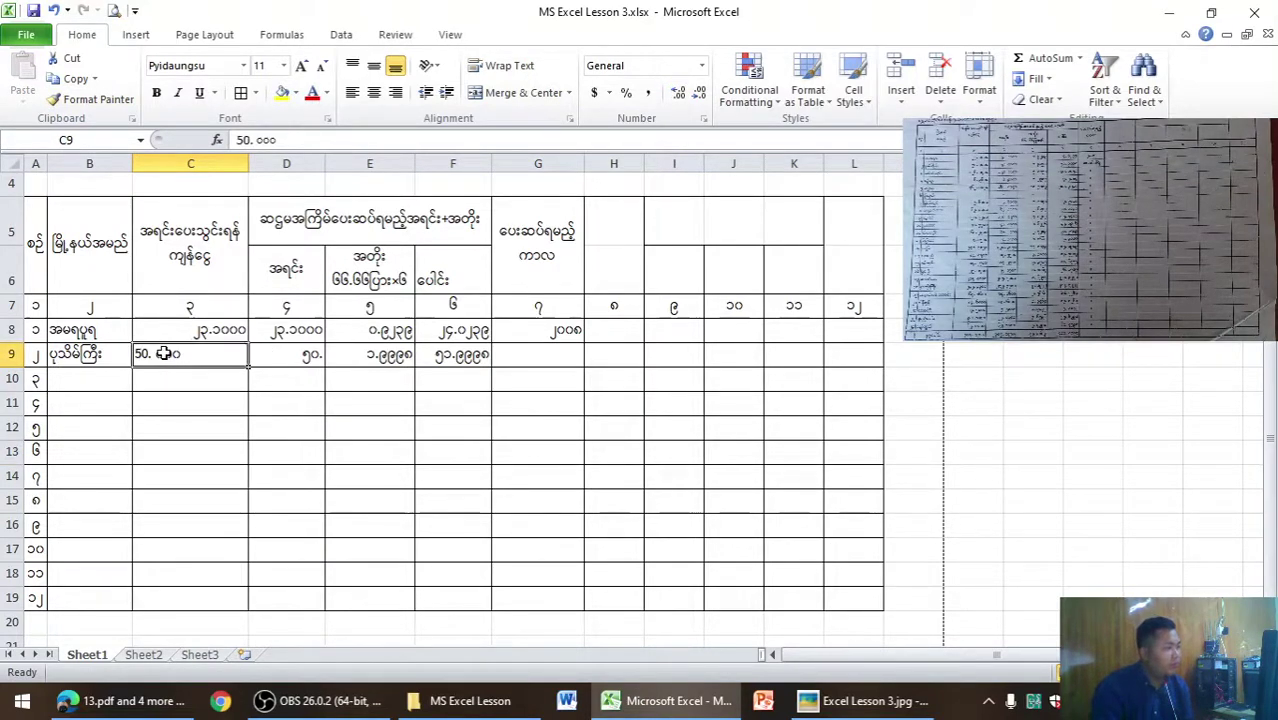
Retype both C9 and D9 as ၅၀. ၀၀၀ in Burmese digits.
double_click(205, 355)
key("BackSpace")
key("BackSpace")
key("BackSpace")
key("BackSpace")
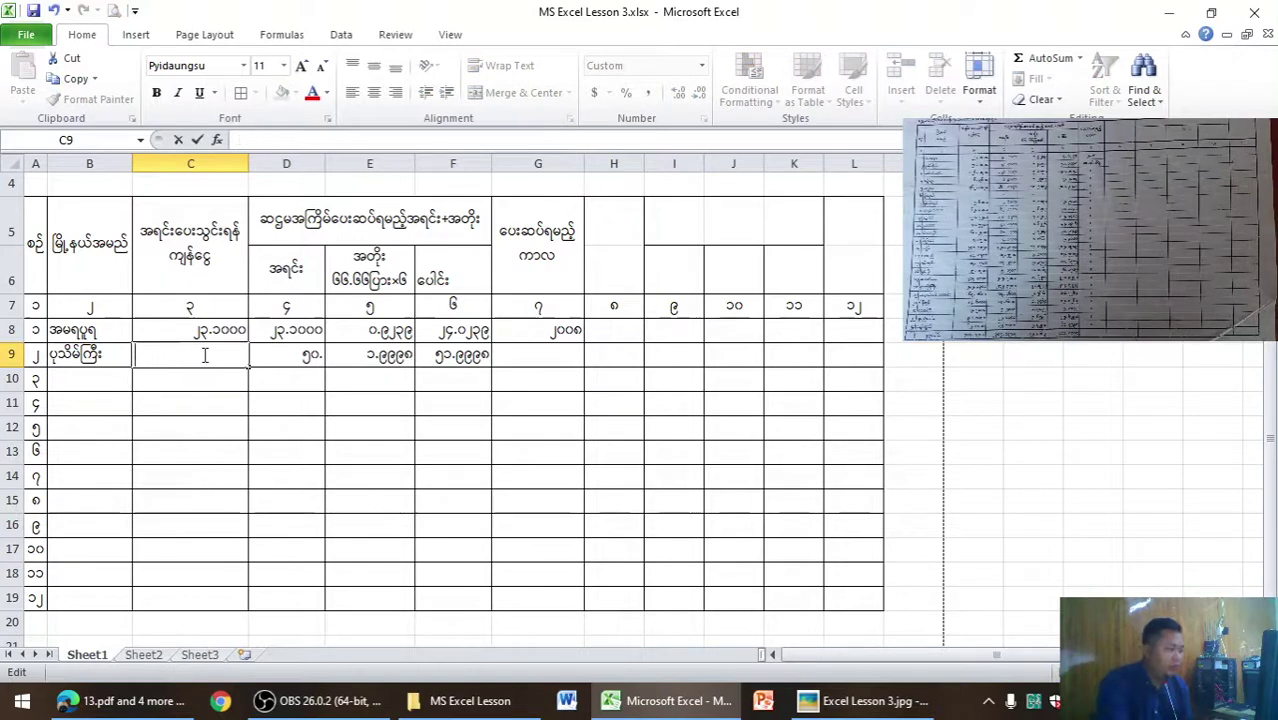
type("၅၀")
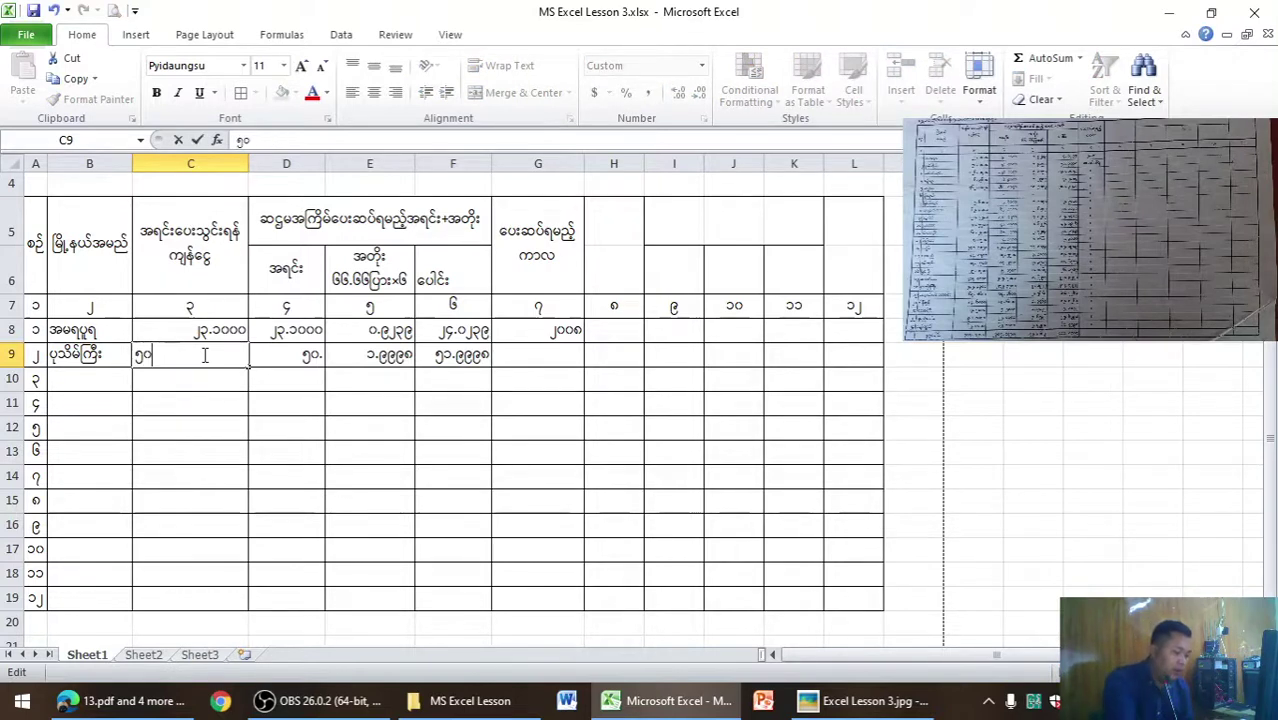
type(". ၀၀၀")
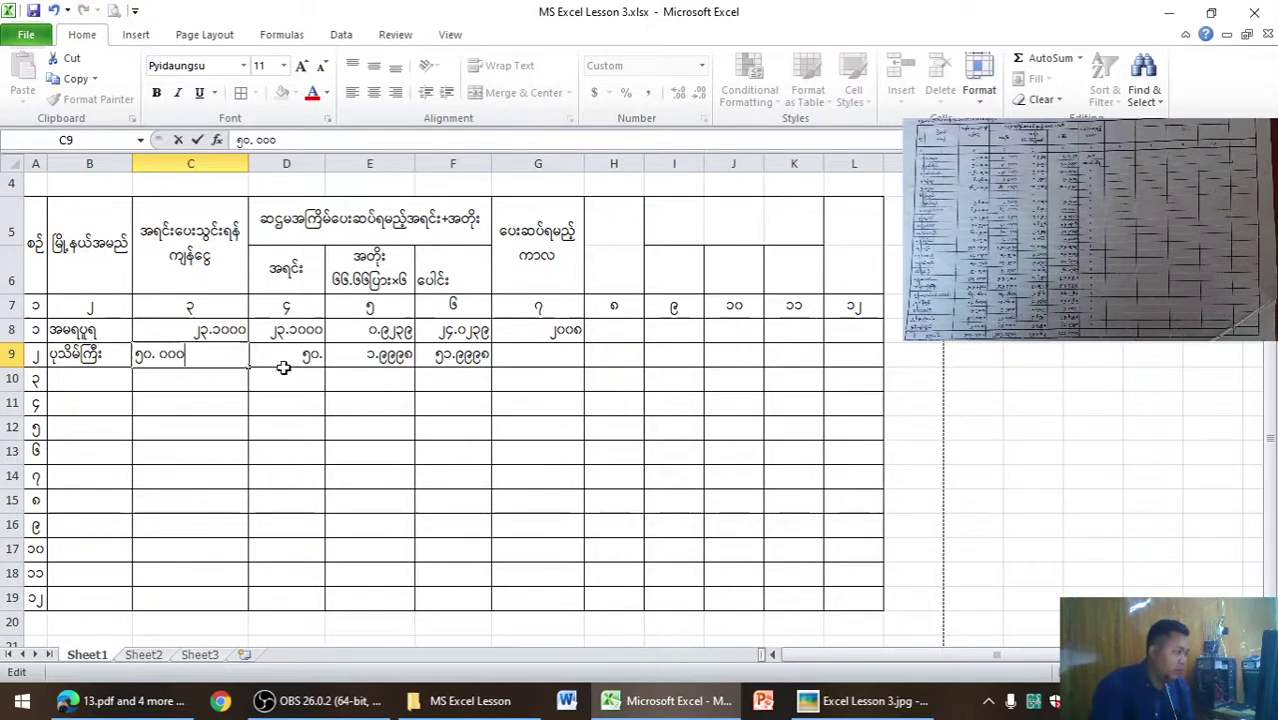
left_click(284, 363)
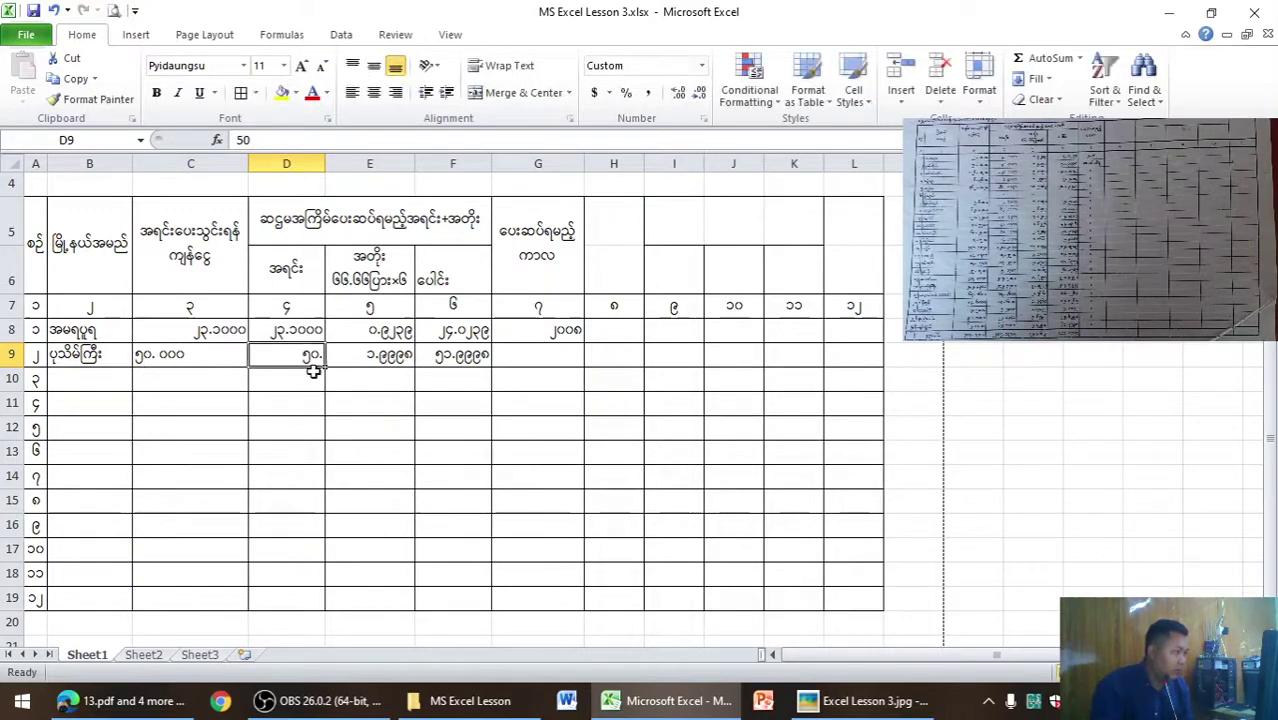
type("၅")
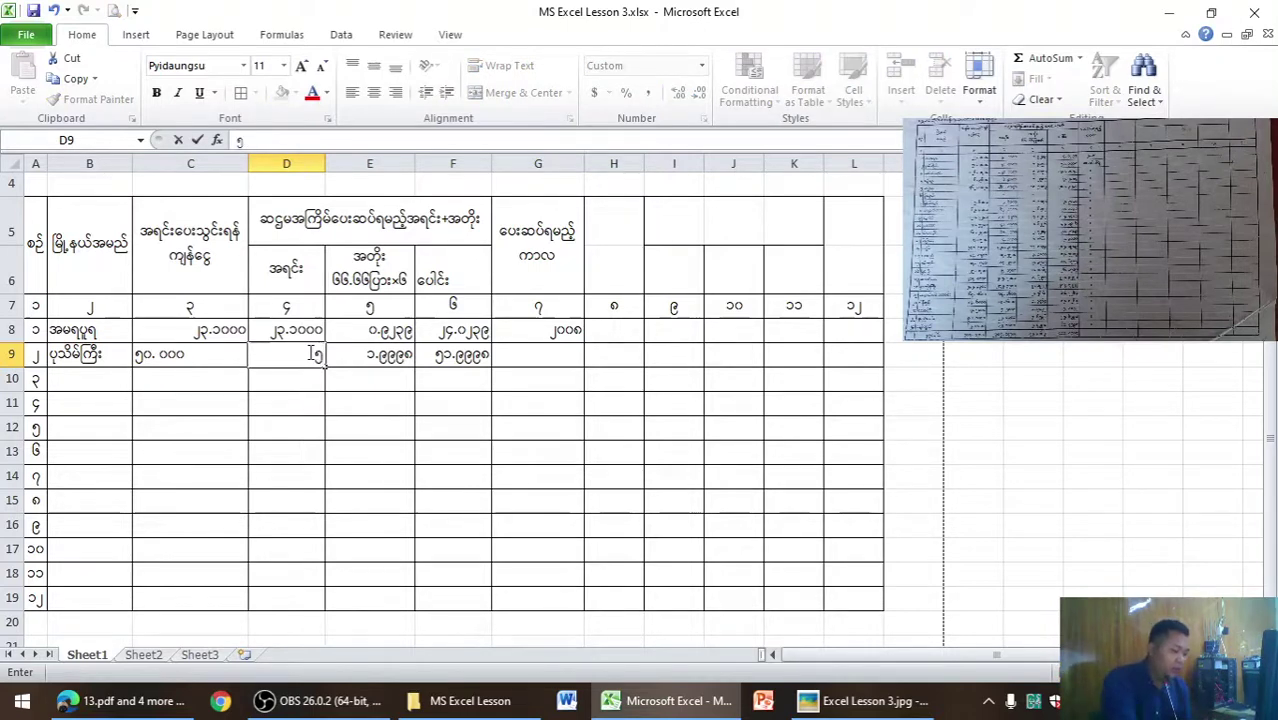
type("၀. ၀၀")
type("၀")
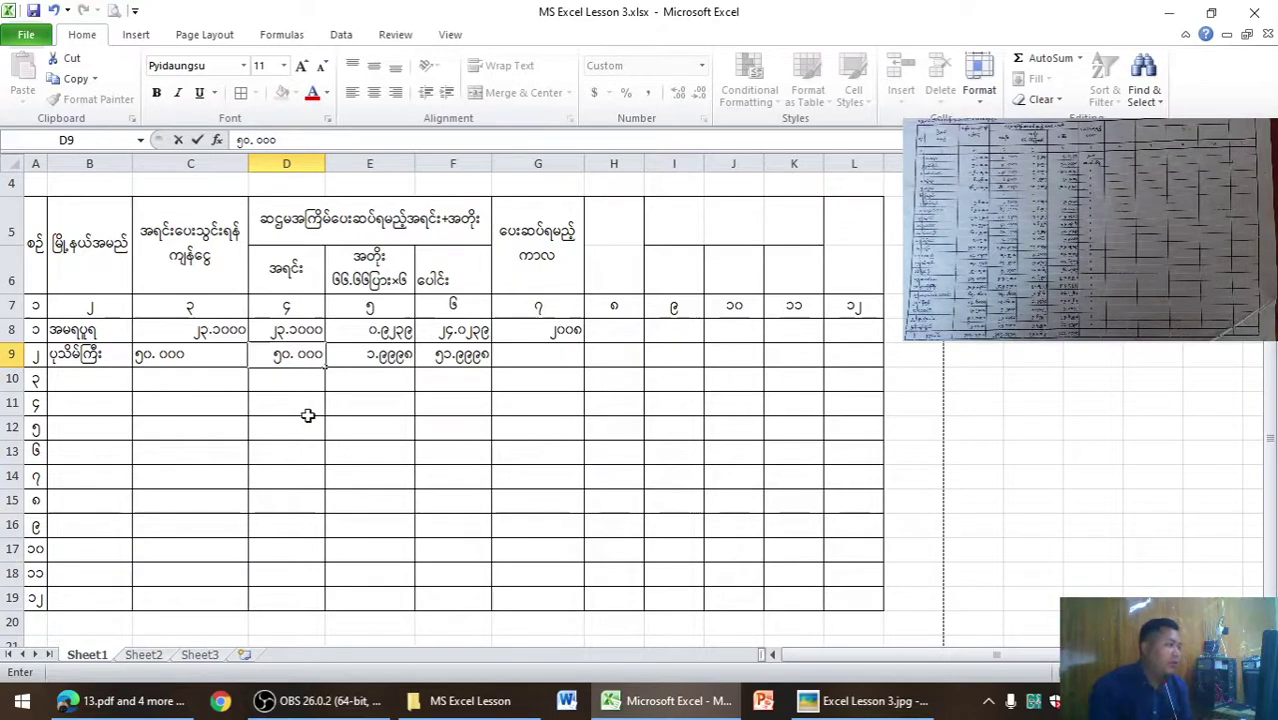
left_click(306, 424)
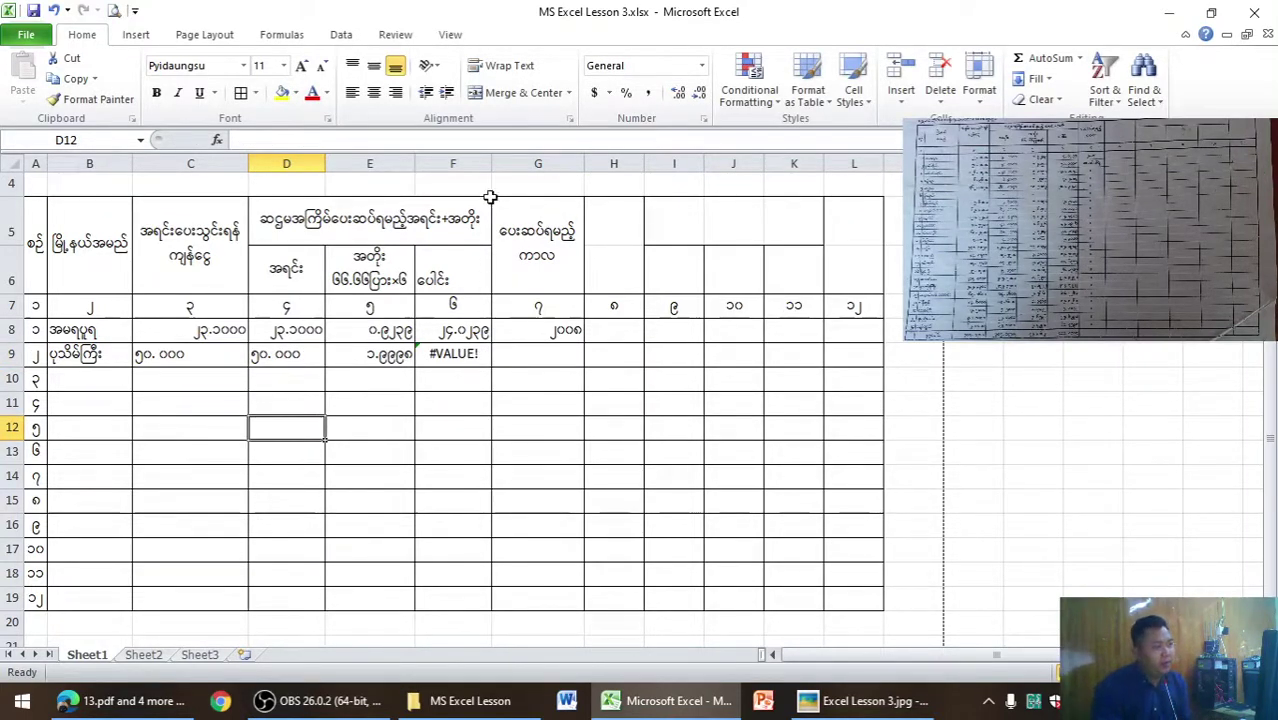
mouse_move(491, 164)
left_mouse_down()
mouse_move(516, 164)
mouse_move(498, 163)
left_mouse_up()
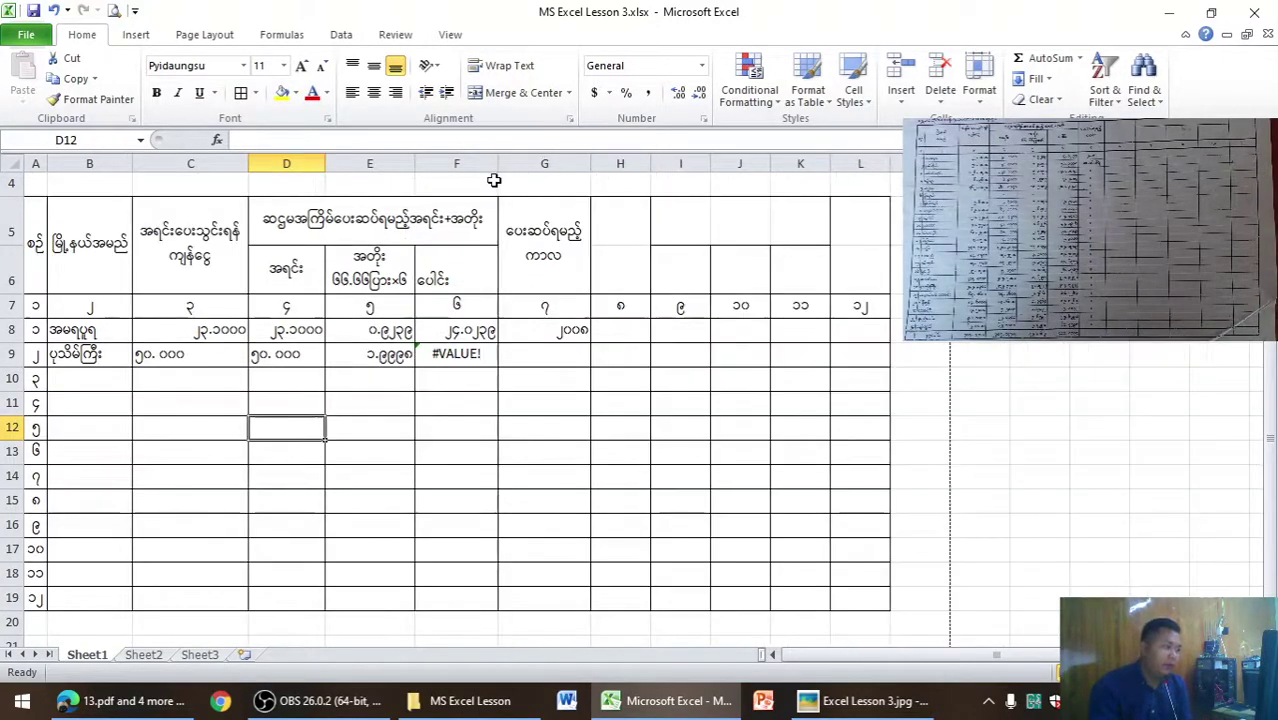
left_click(293, 356)
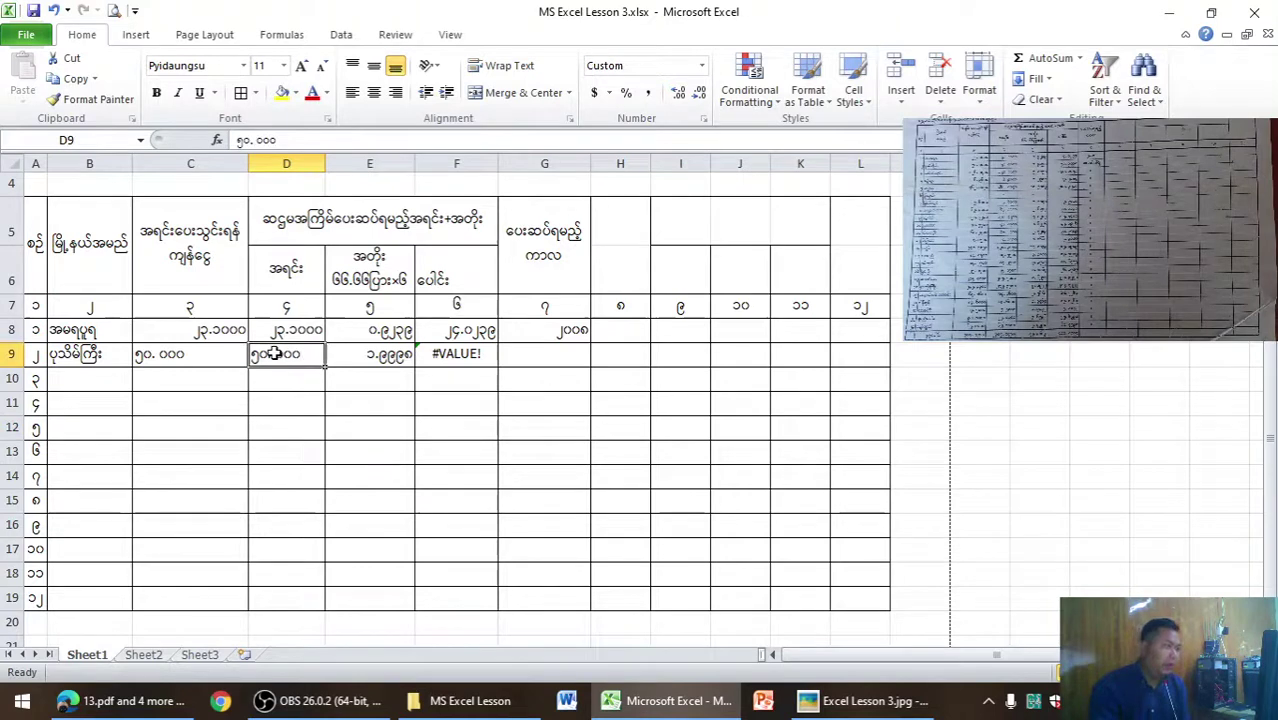
double_click(274, 353)
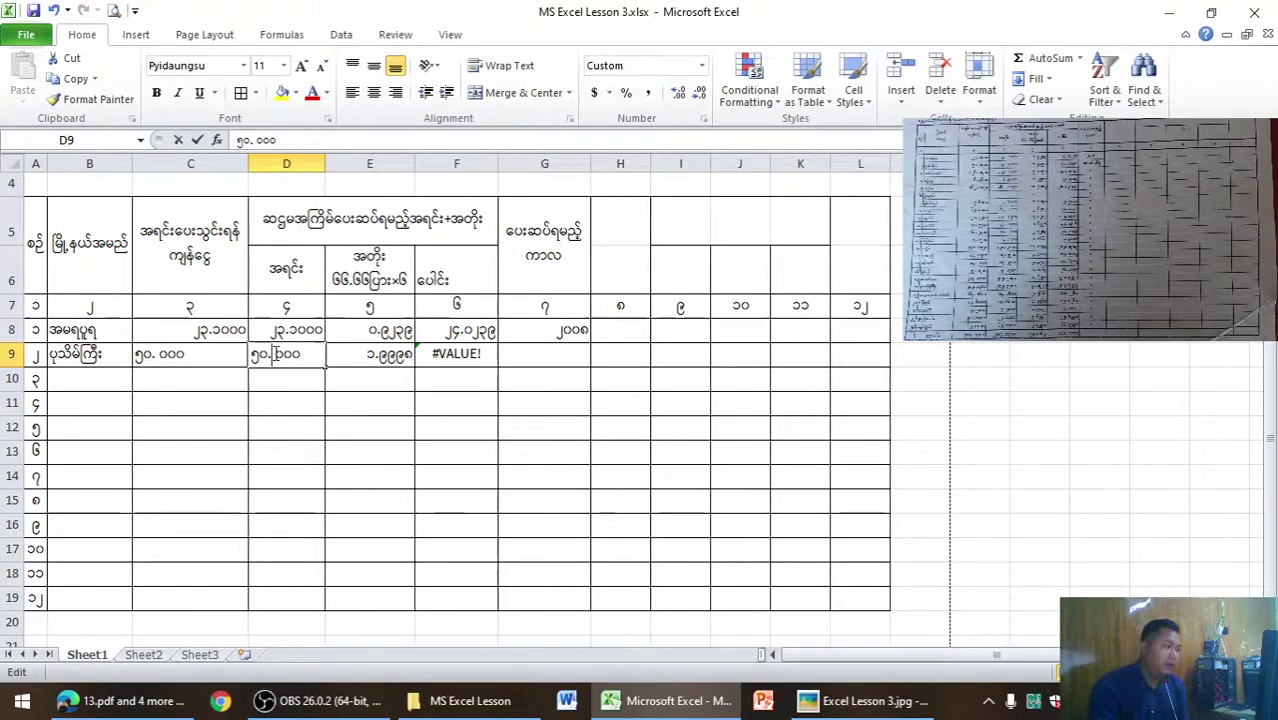
key("BackSpace")
left_click(442, 403)
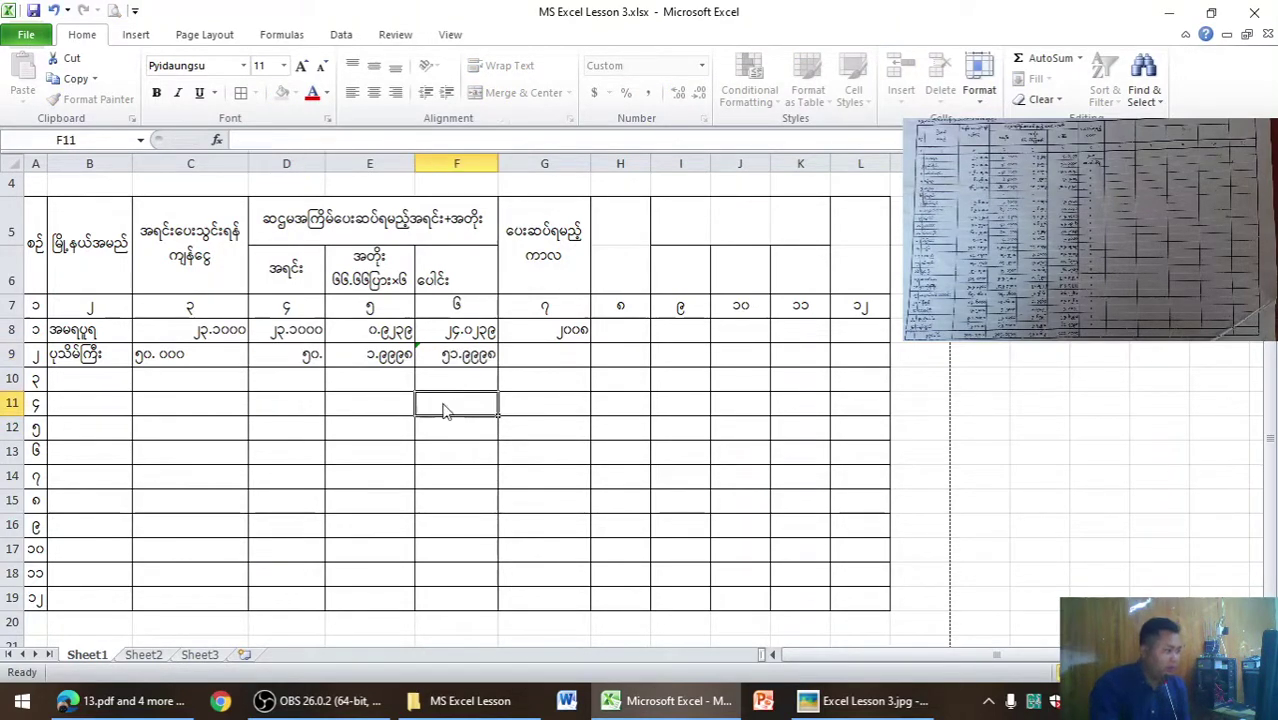
left_click(303, 353)
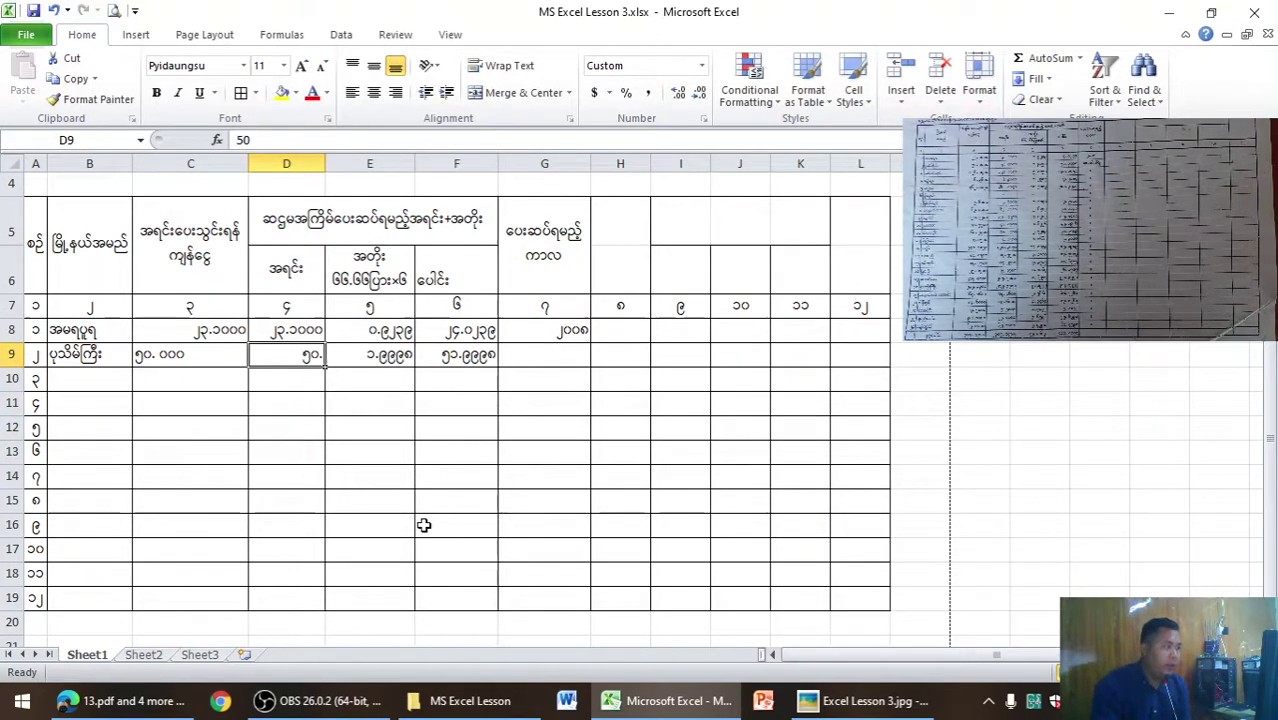
Clear the mistyped amounts in C9 and D9, then select both cells.
left_click(197, 356)
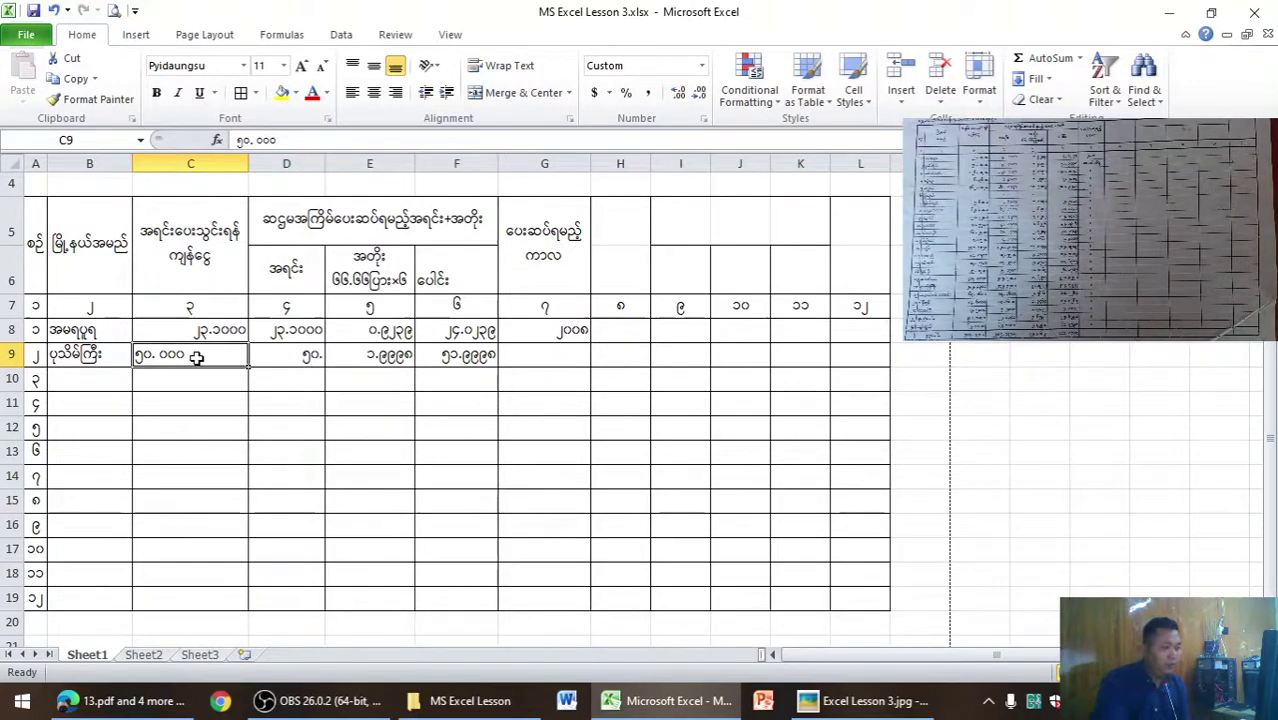
left_click_drag(198, 356, 293, 350)
key("BackSpace")
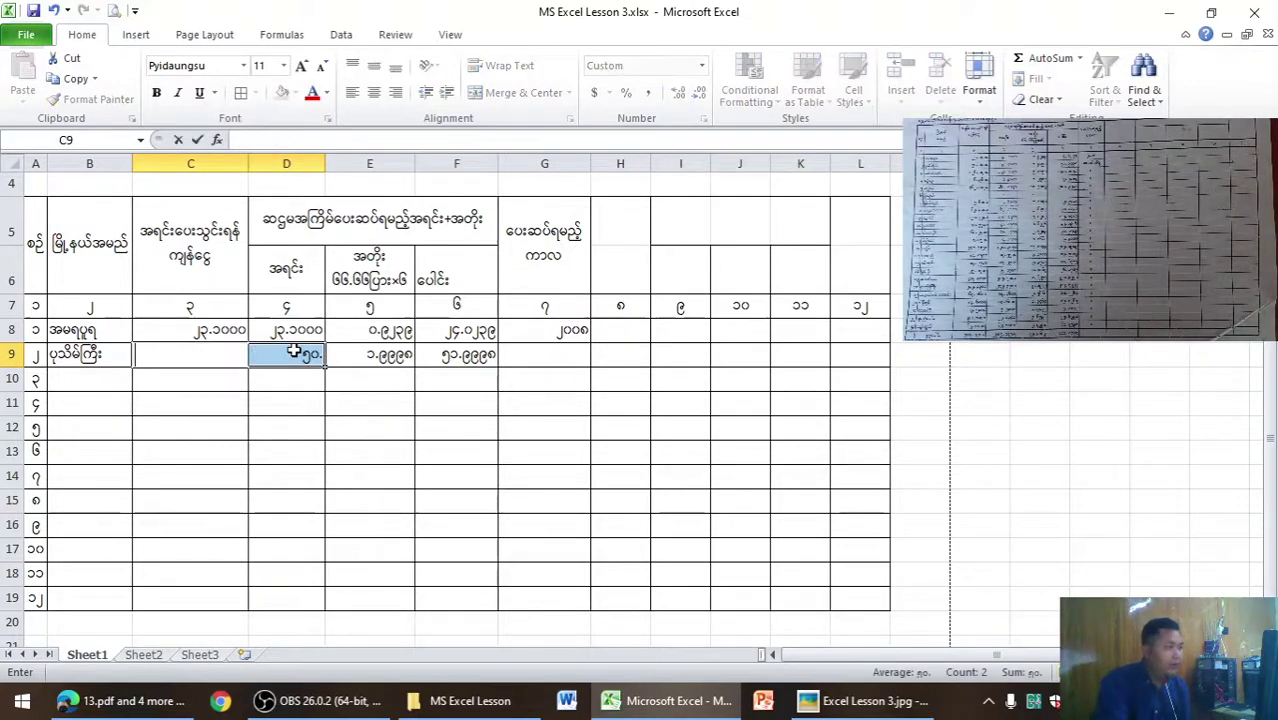
left_click(293, 348)
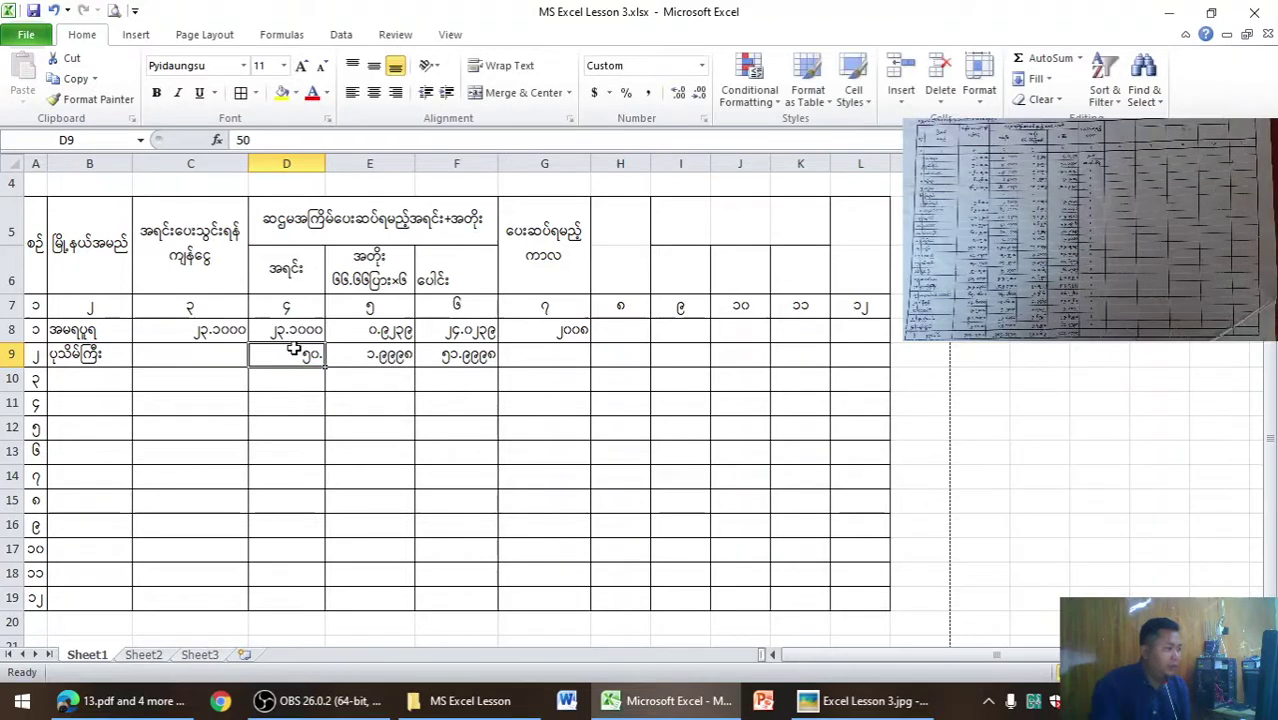
key("Delete")
left_click(275, 430)
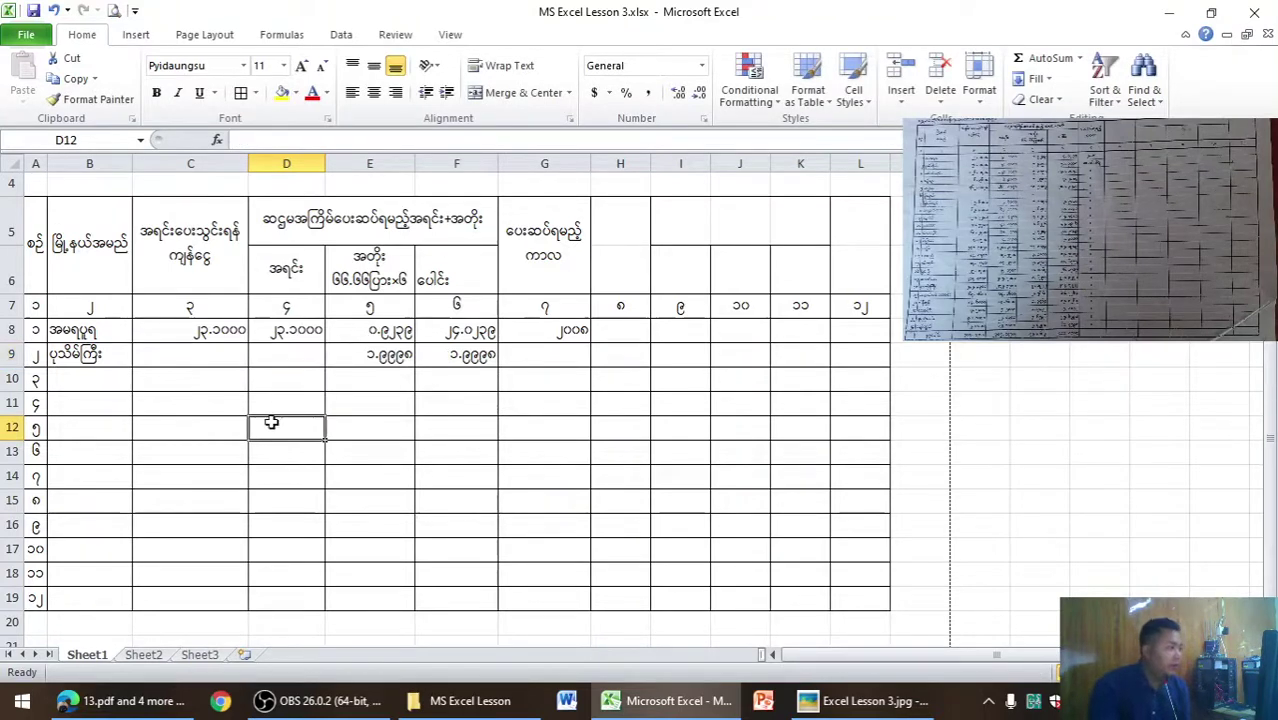
left_click(214, 365)
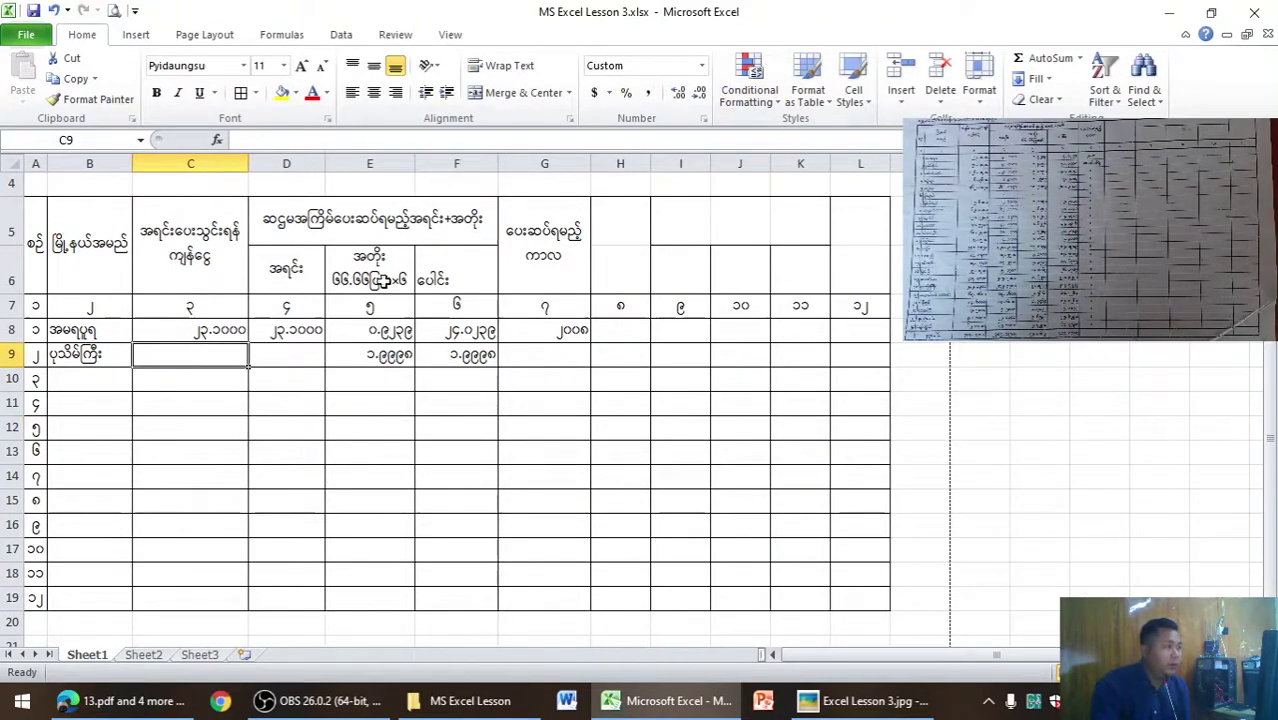
left_click_drag(212, 358, 266, 346)
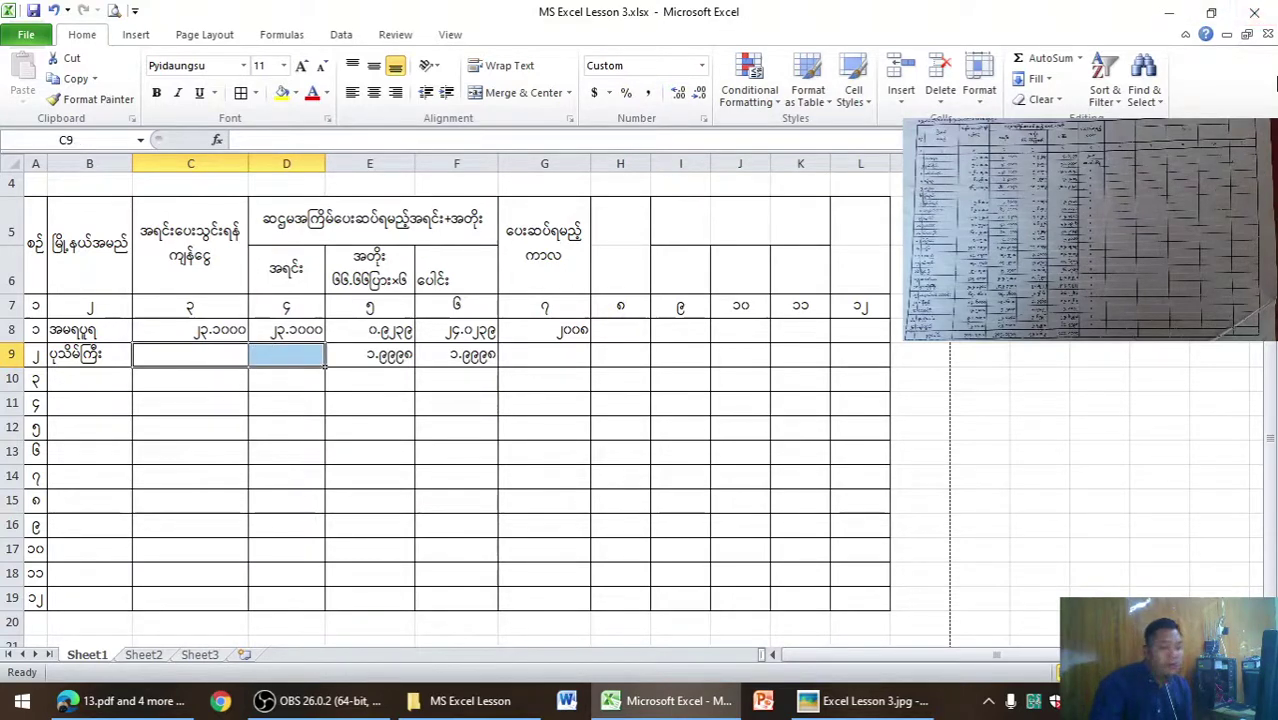
Give C9:D9 the Number format.
left_click(703, 66)
left_click(703, 66)
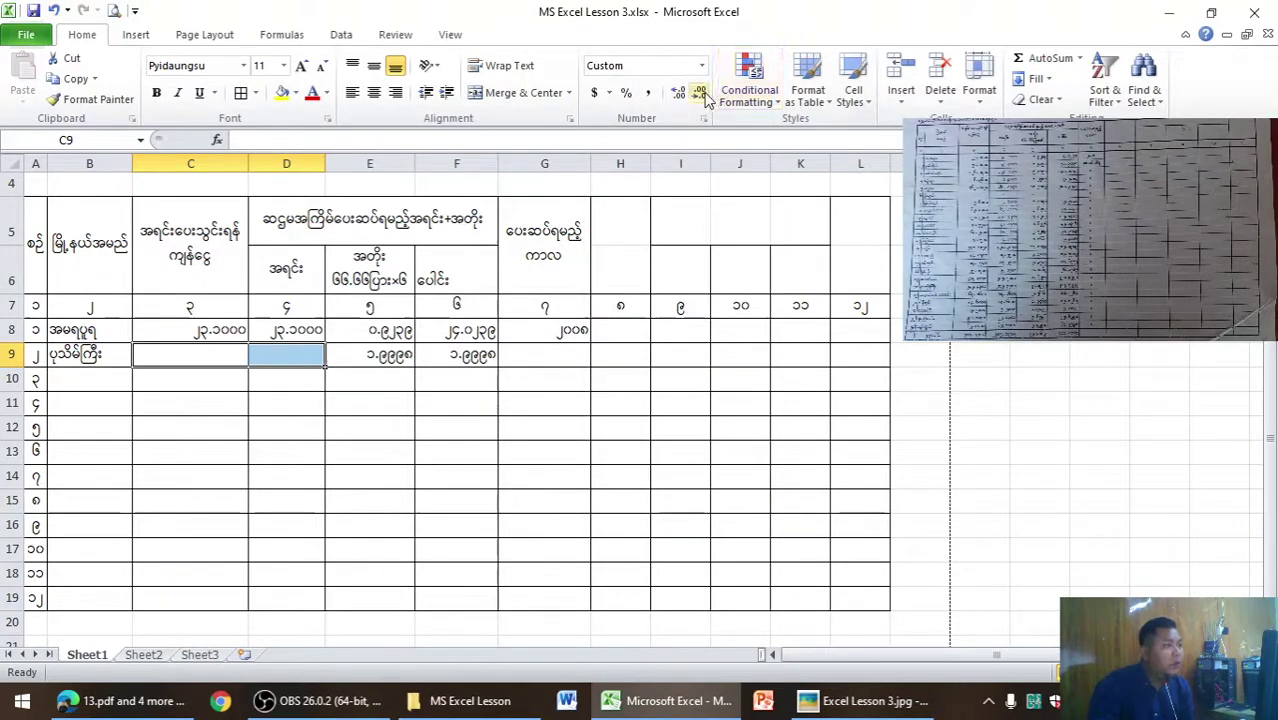
left_click(702, 66)
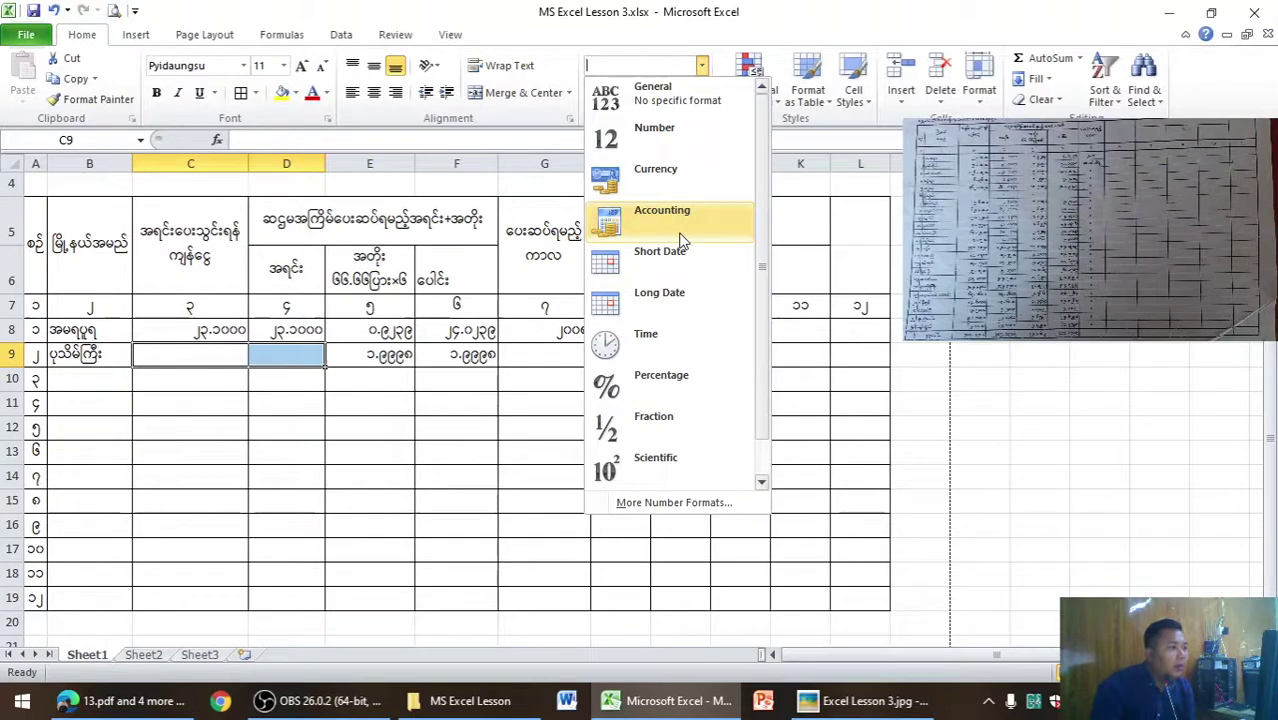
scroll(680, 240, "down", 1)
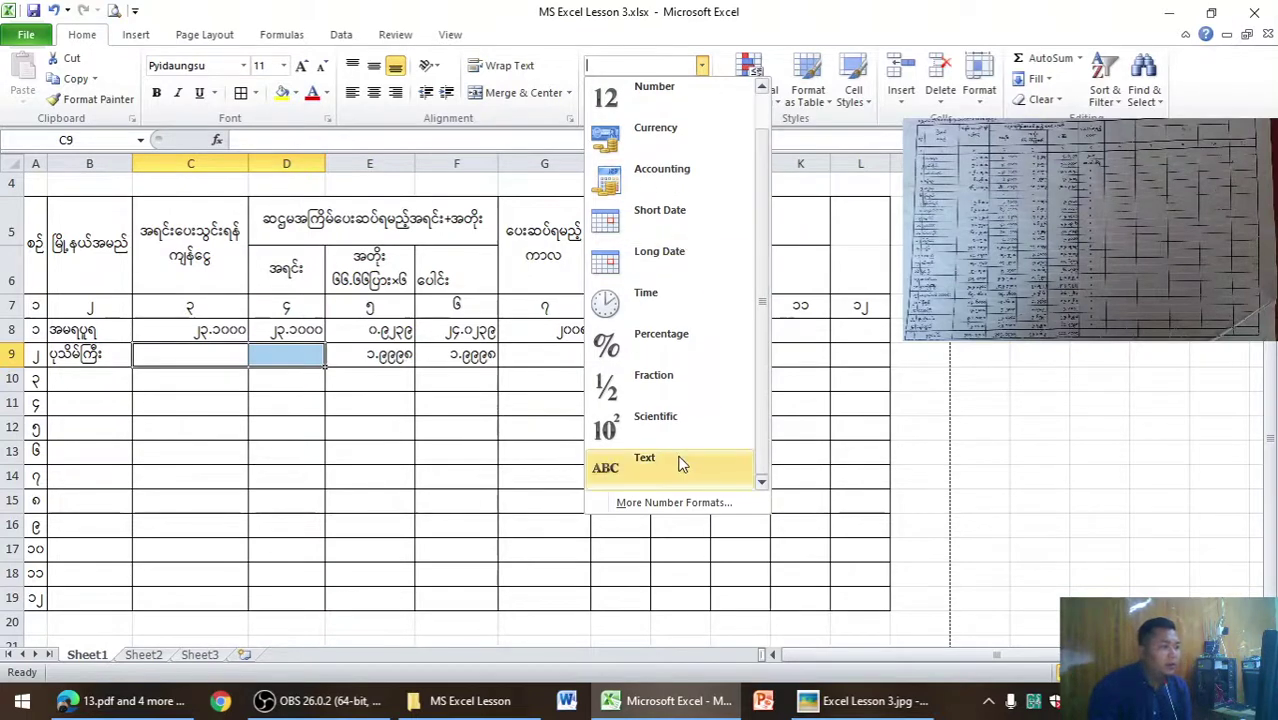
scroll(685, 240, "up", 1)
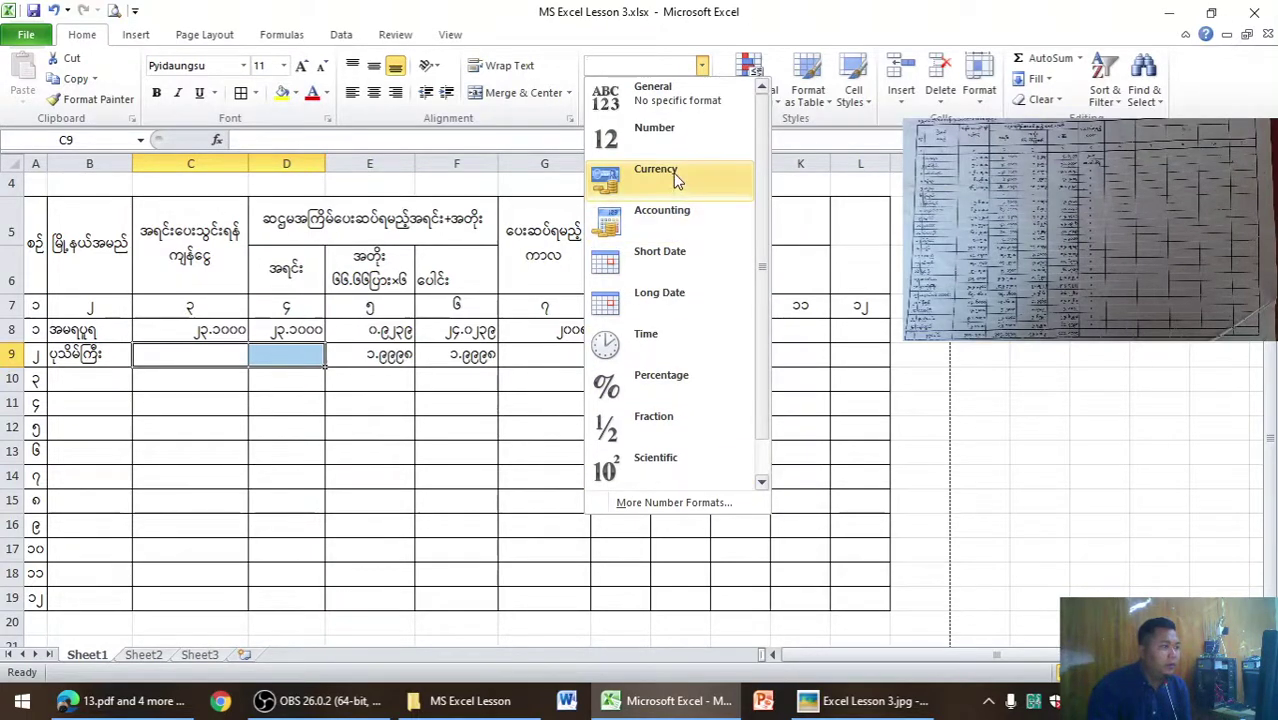
left_click(697, 145)
Re-enter 50 (၅၀) as the amount in C9 and D9.
left_click(226, 356)
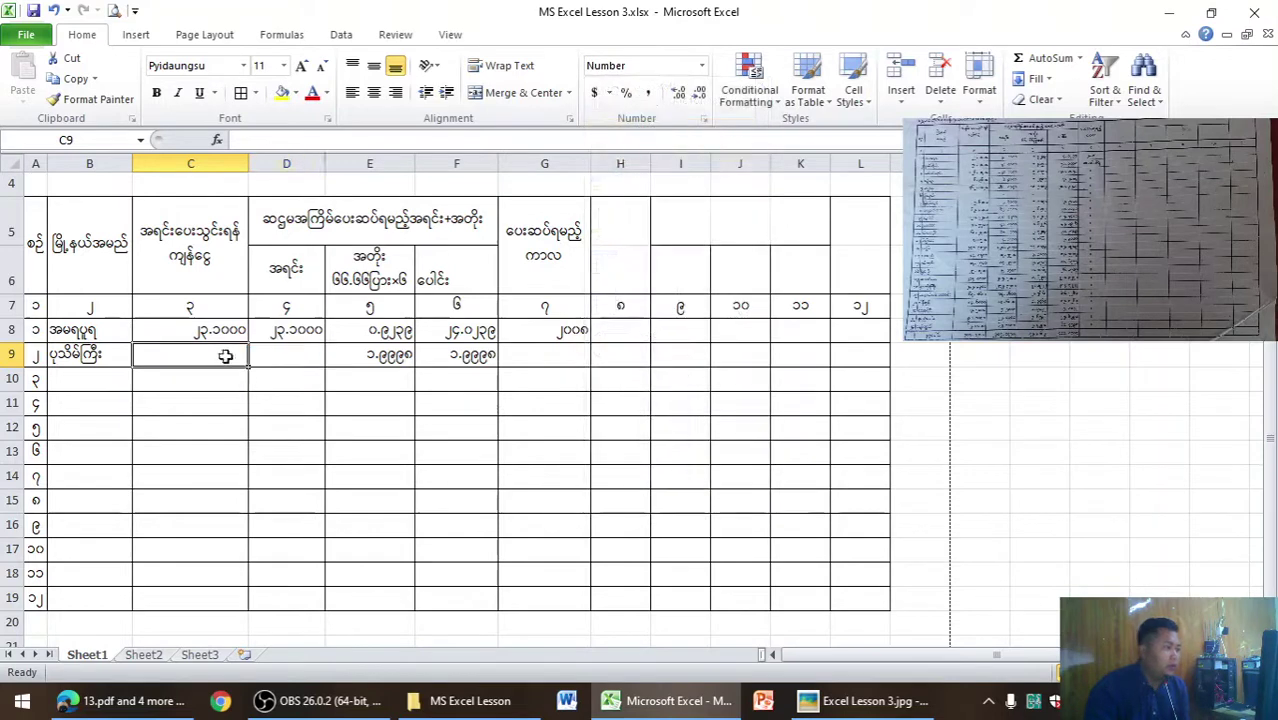
type("၅၀")
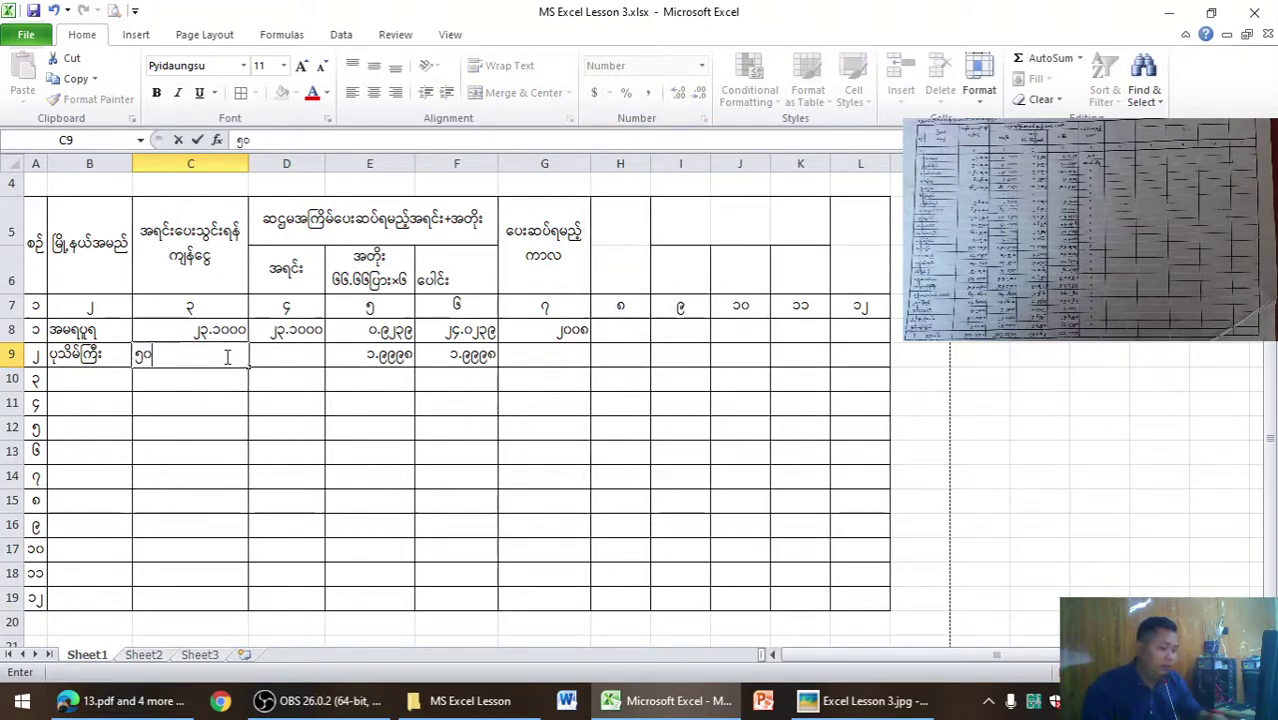
type(".၀၀၀")
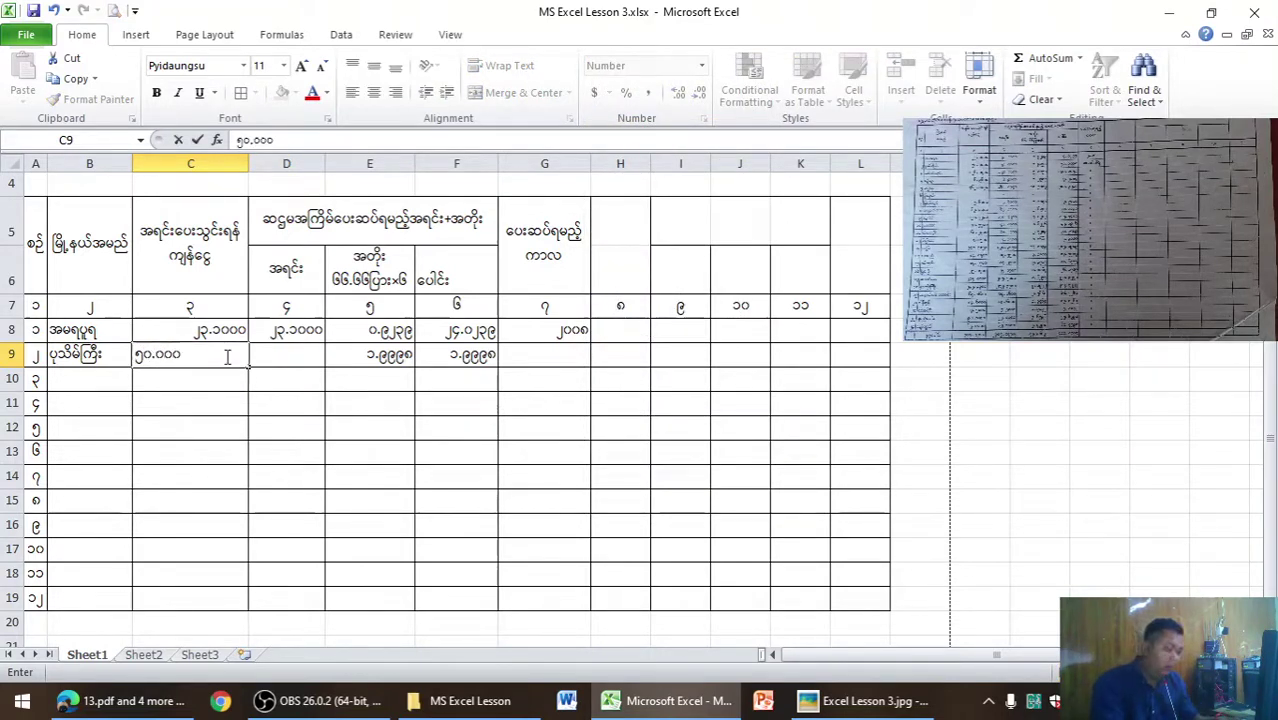
key("Tab")
left_click(229, 355)
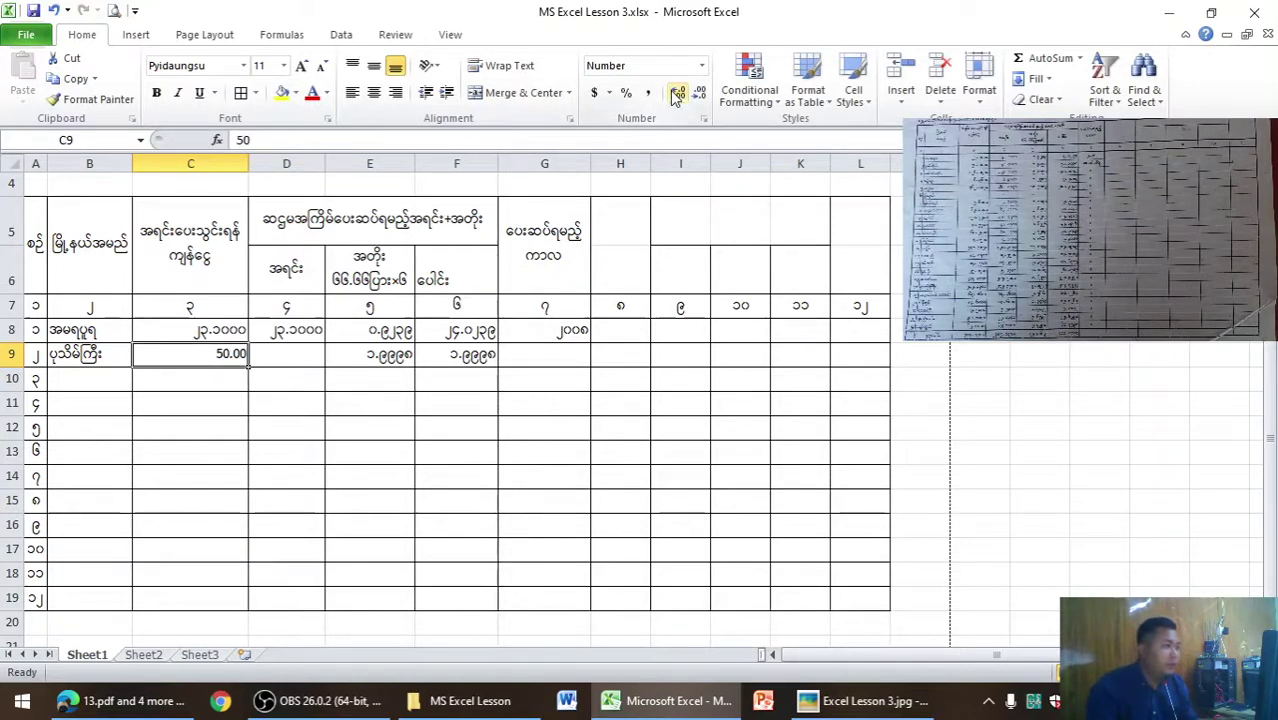
left_click(284, 354)
type("၅၀.၀၀၀")
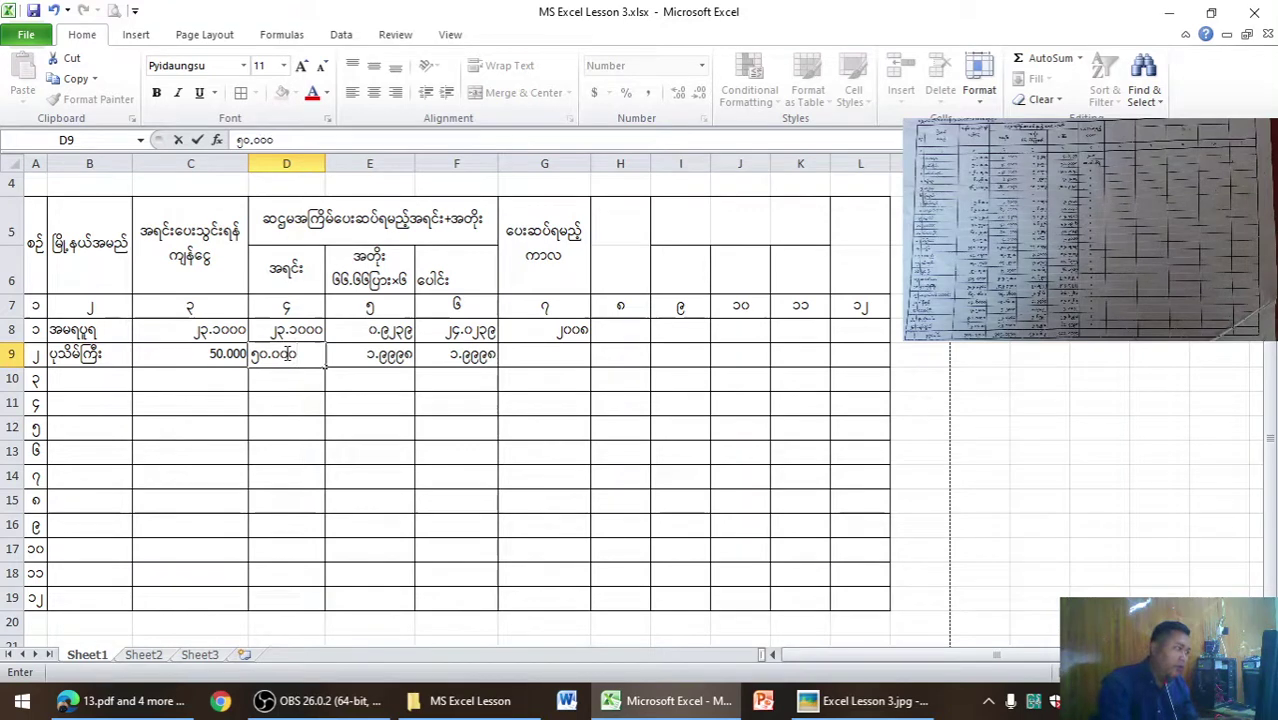
left_click(290, 428)
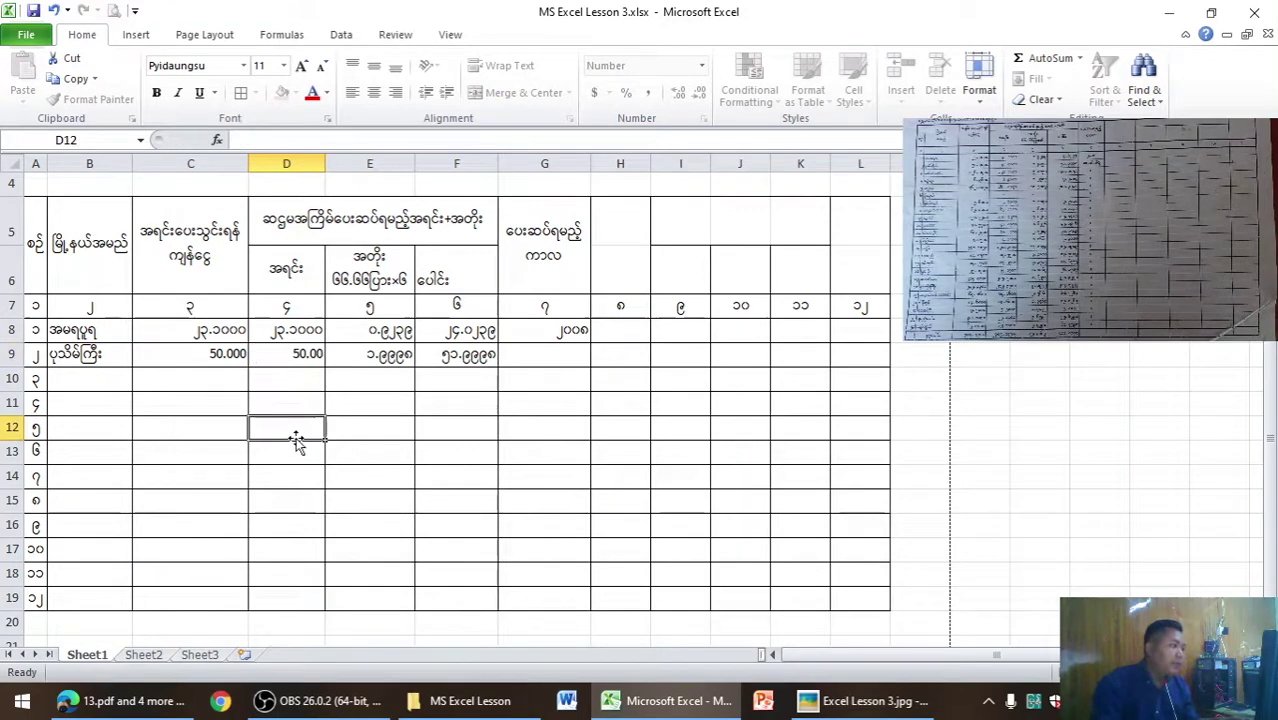
left_click(311, 352)
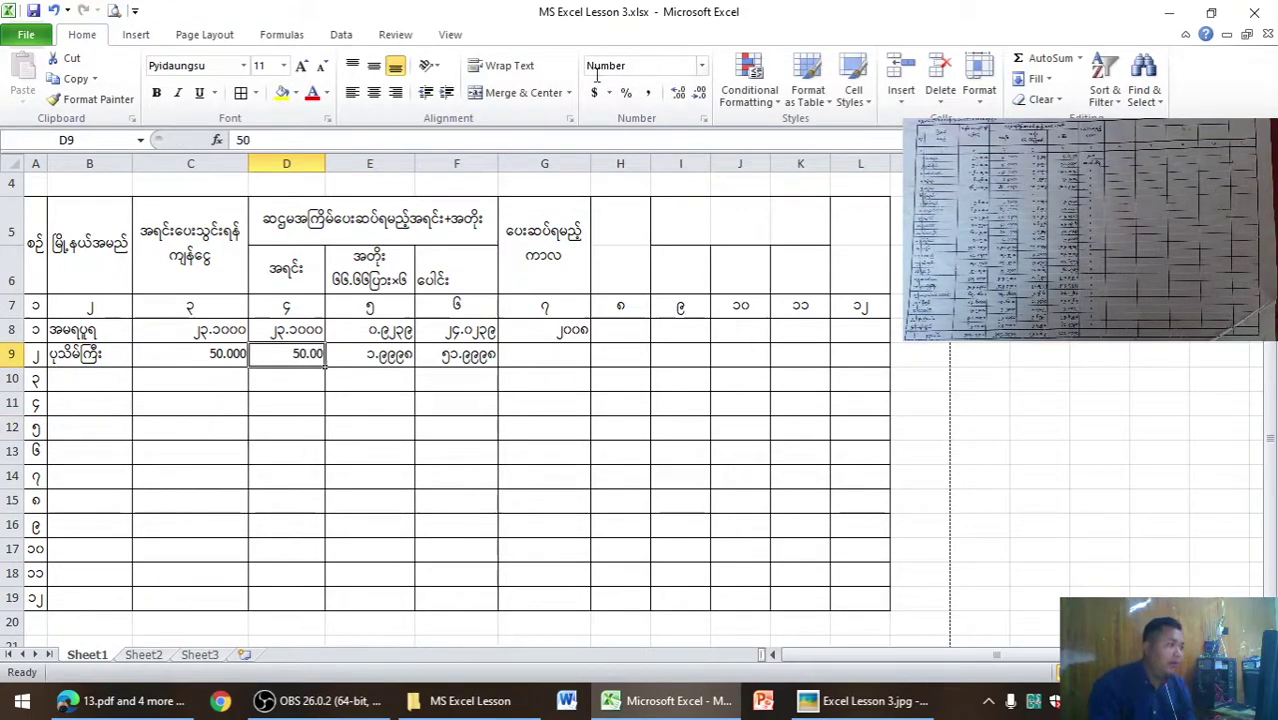
Add a decimal to D9, then paint D8's number format onto C9:D9.
left_click(678, 93)
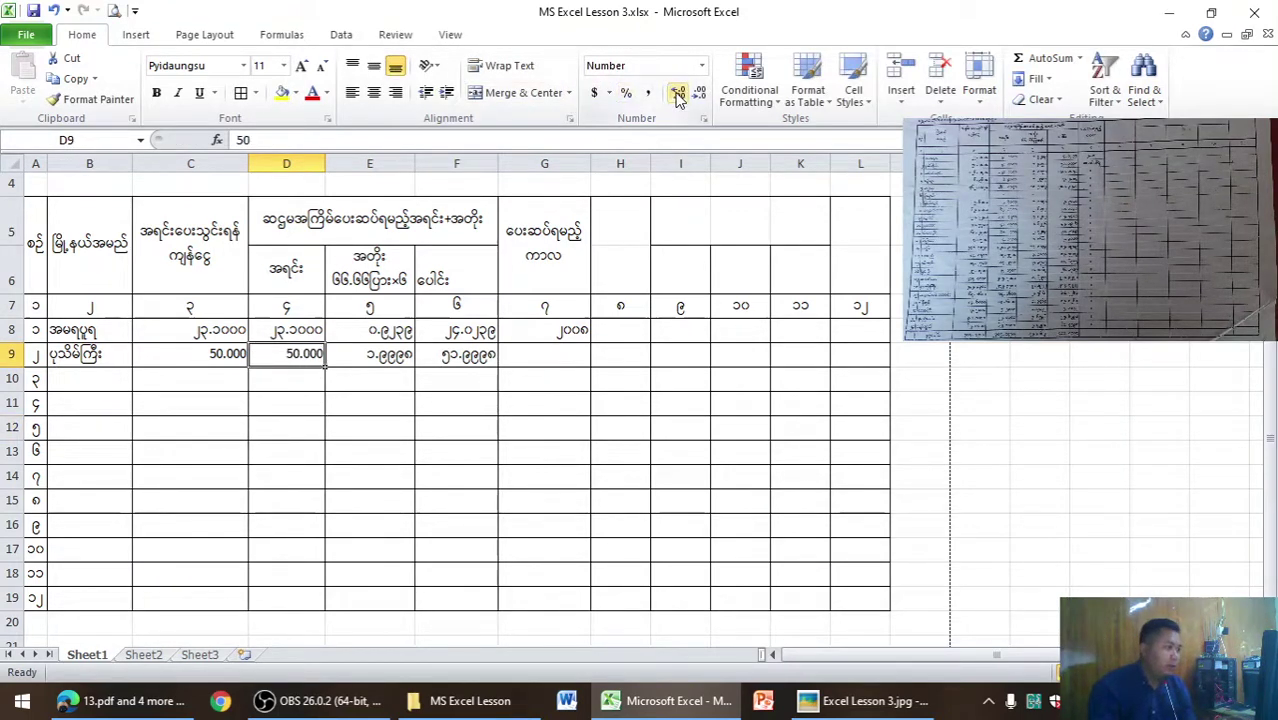
left_click(493, 378)
left_click(313, 329)
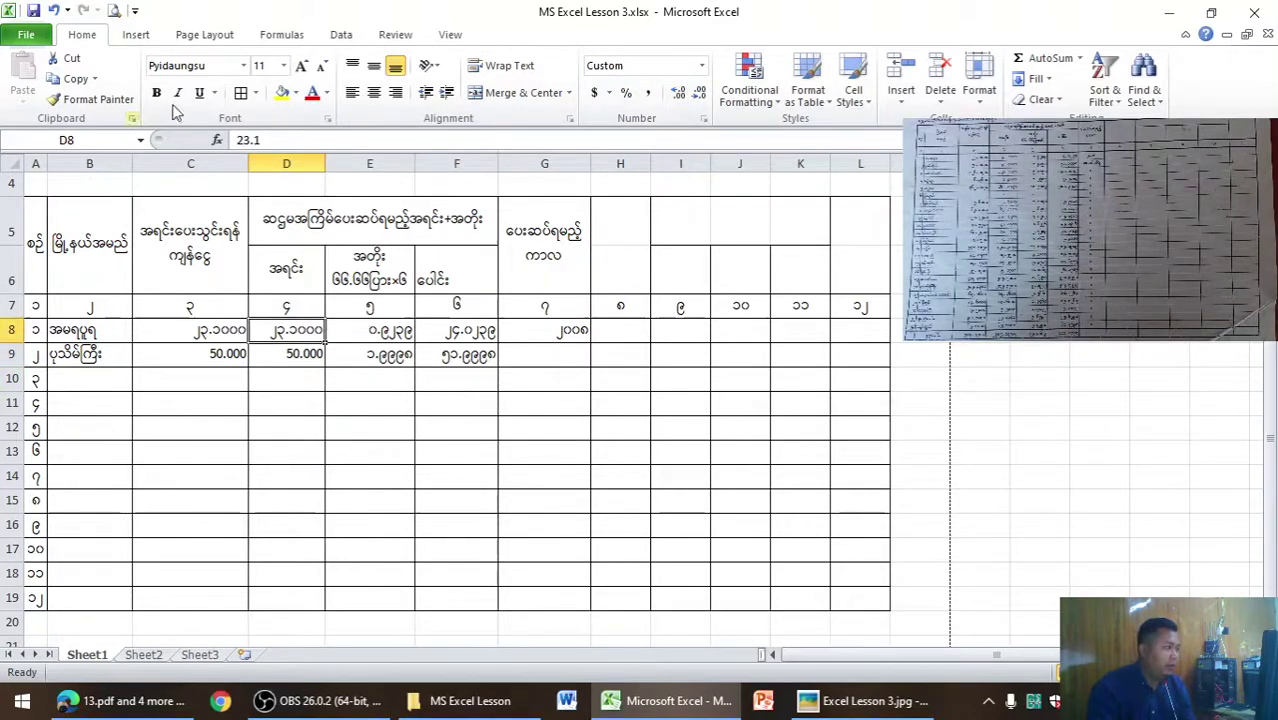
left_click(90, 99)
left_click(205, 356)
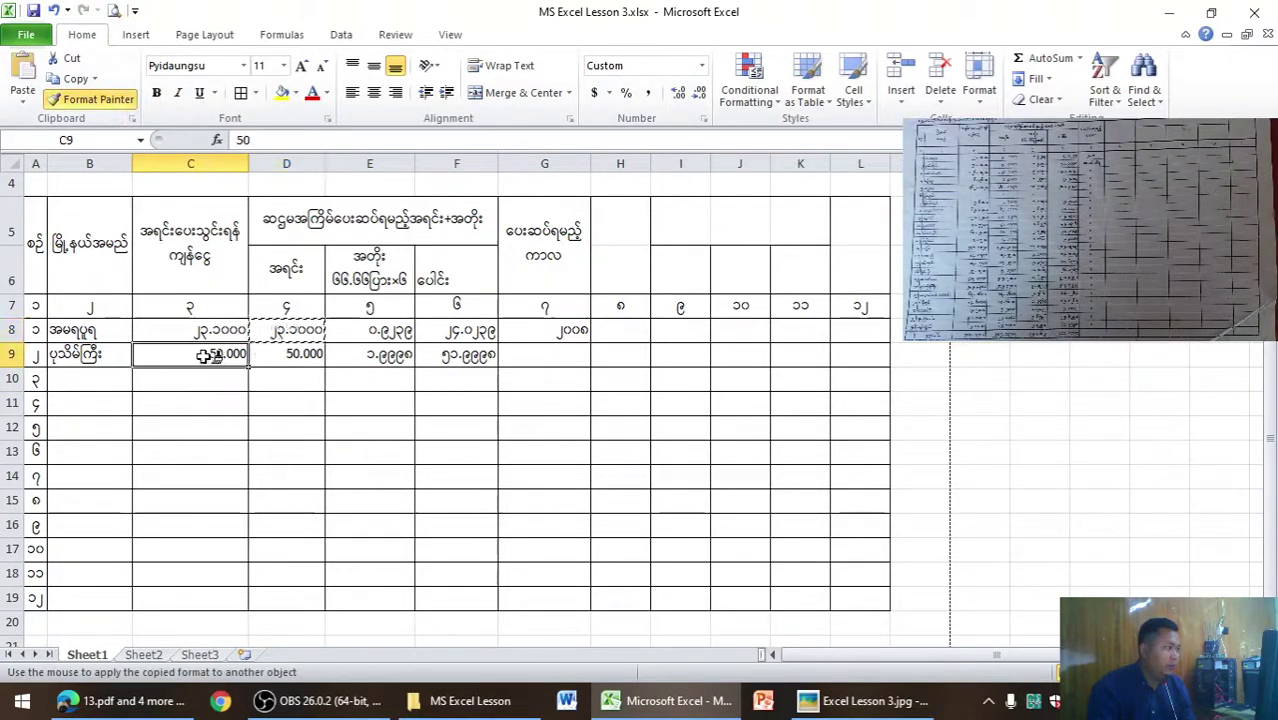
left_click_drag(205, 356, 290, 356)
left_click(310, 456)
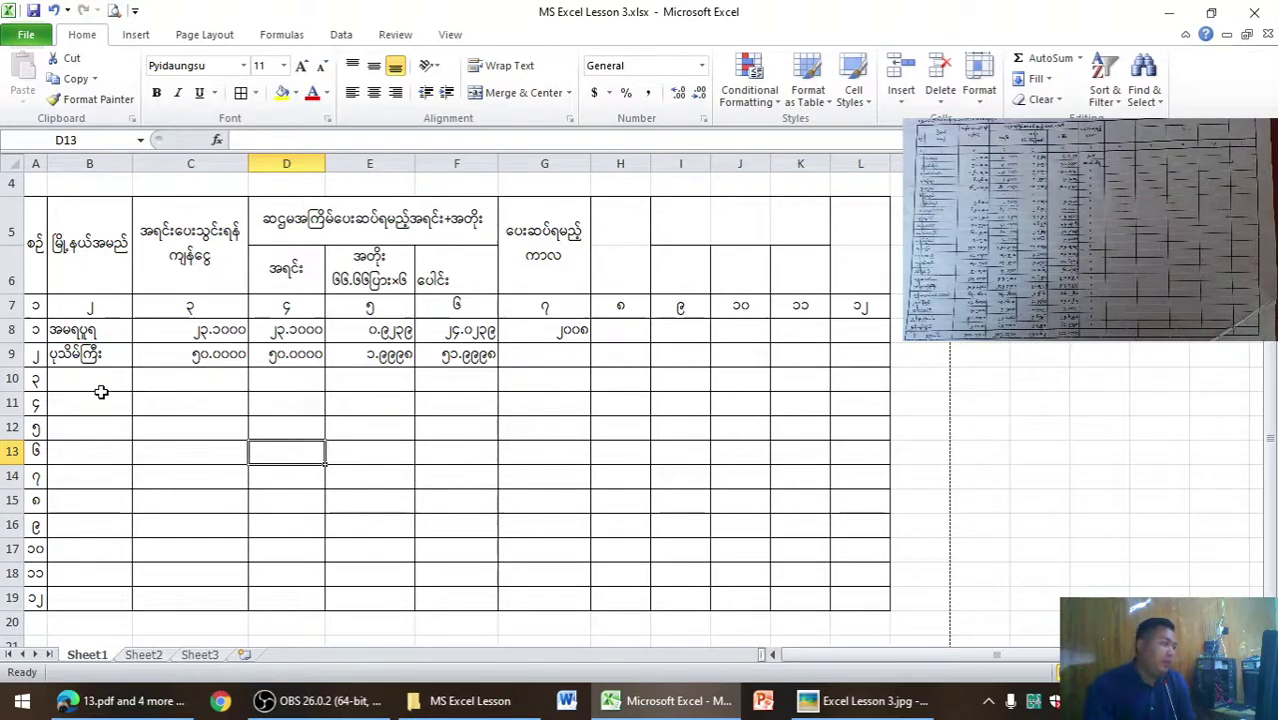
After checking the form photo, enter the Burmese digit ၁ in C10.
left_click(842, 706)
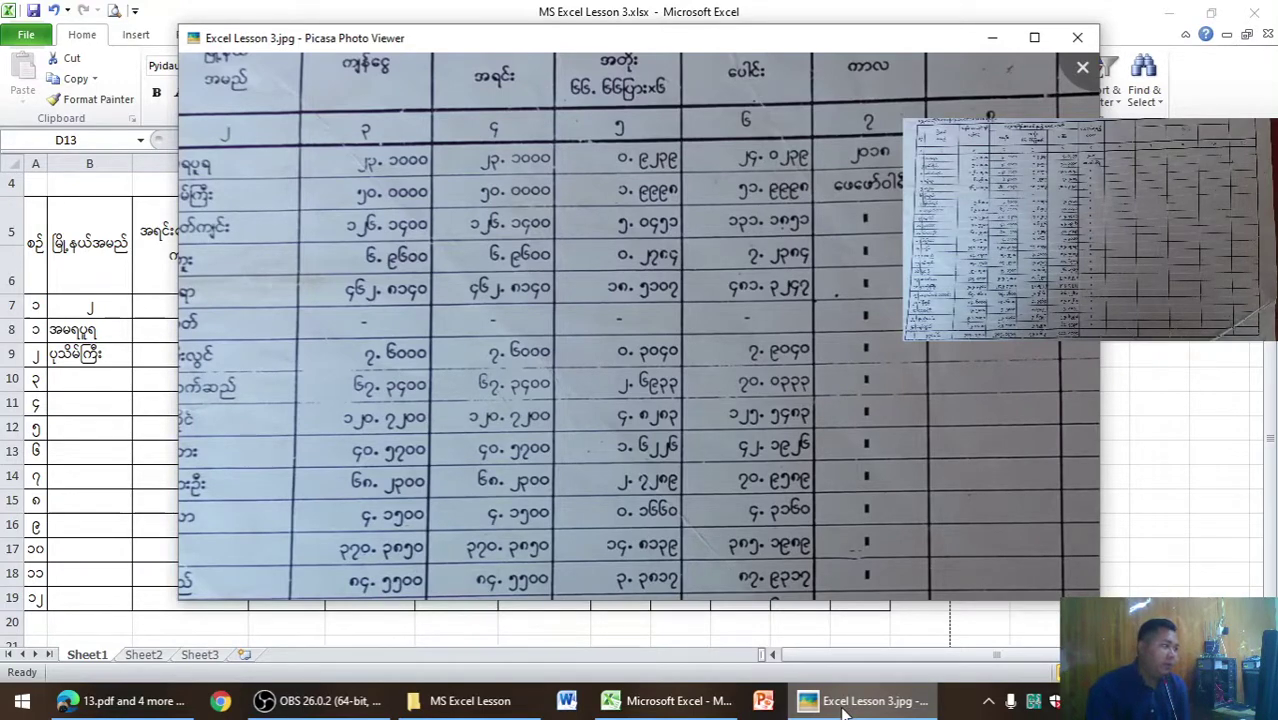
left_click(842, 706)
left_click(172, 381)
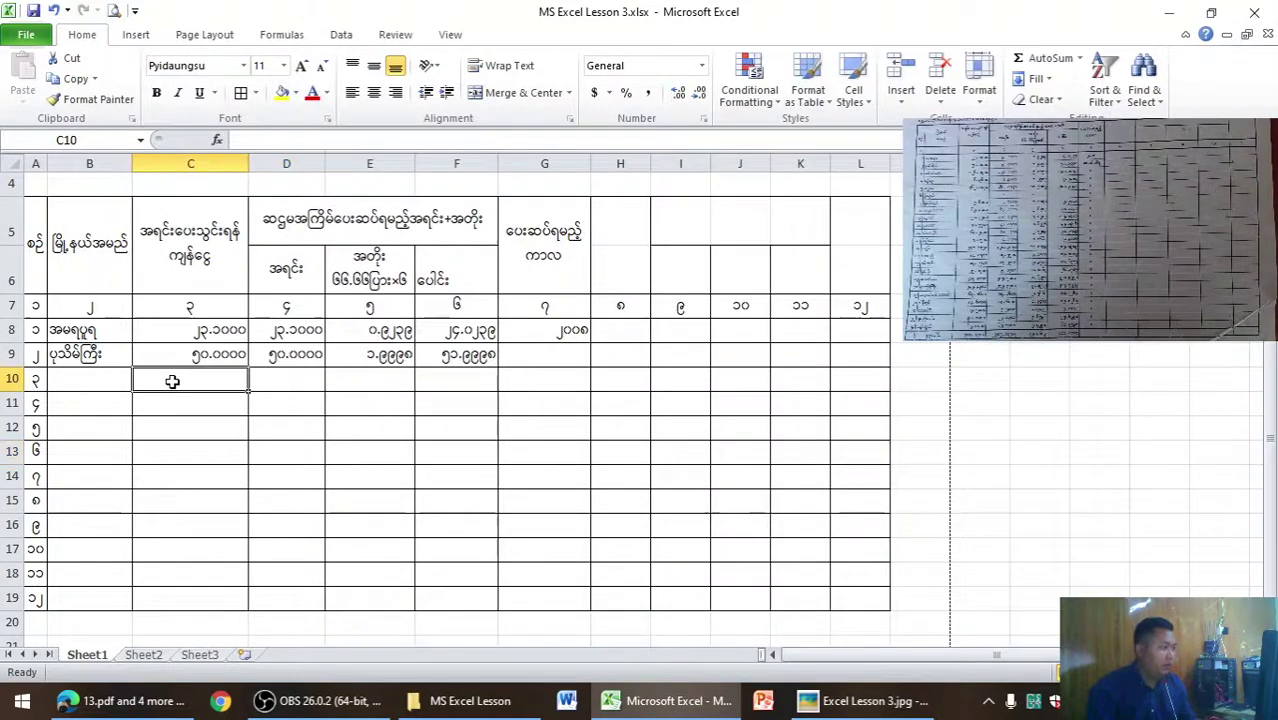
type("၁")
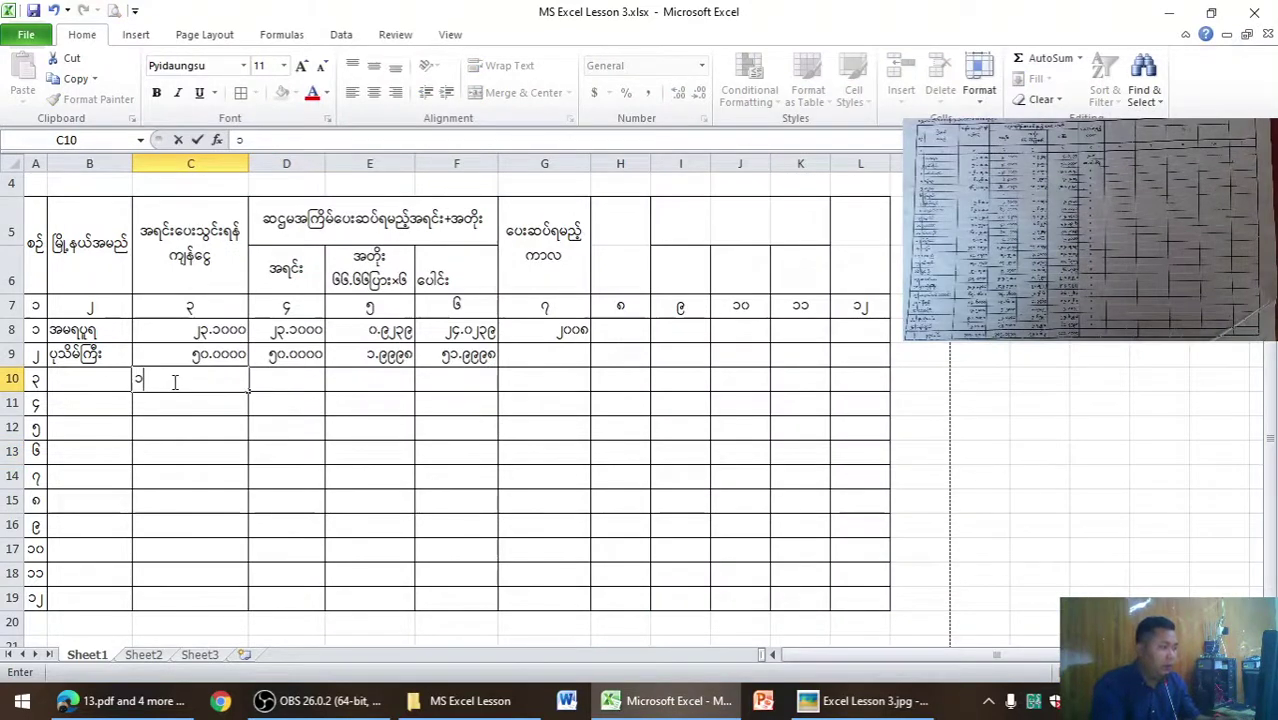
left_click(193, 469)
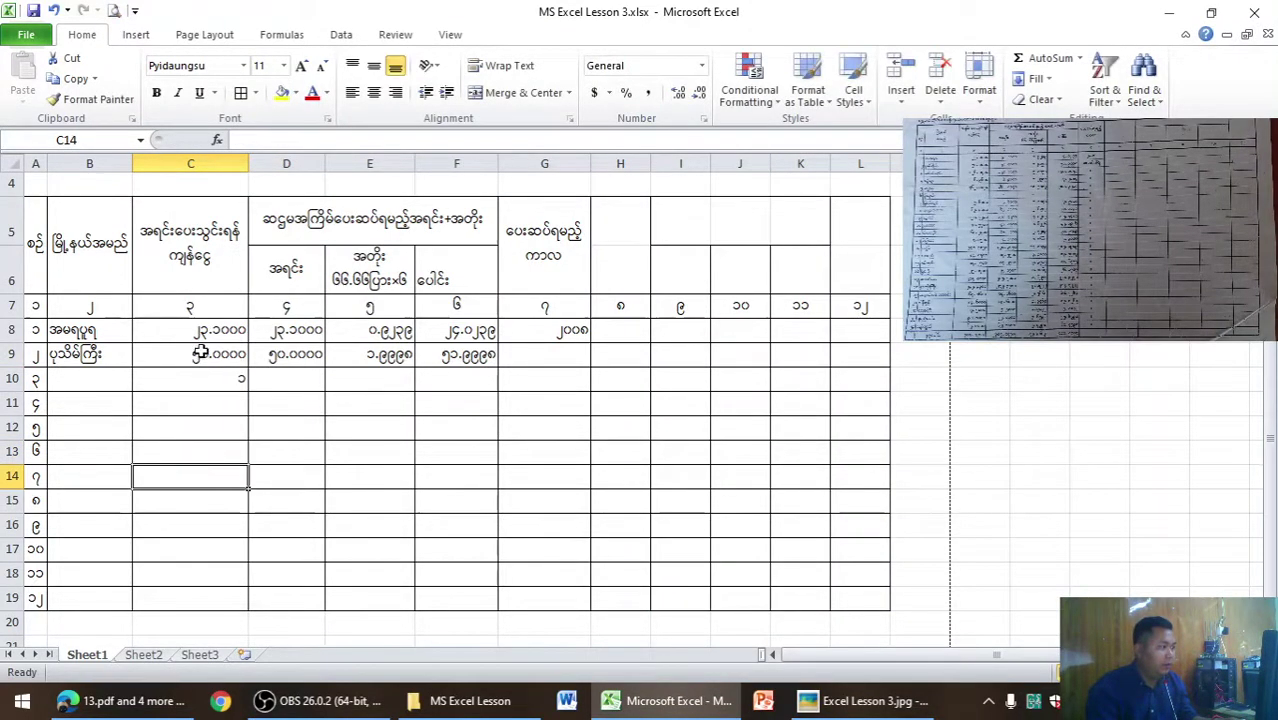
left_click_drag(204, 336, 544, 474)
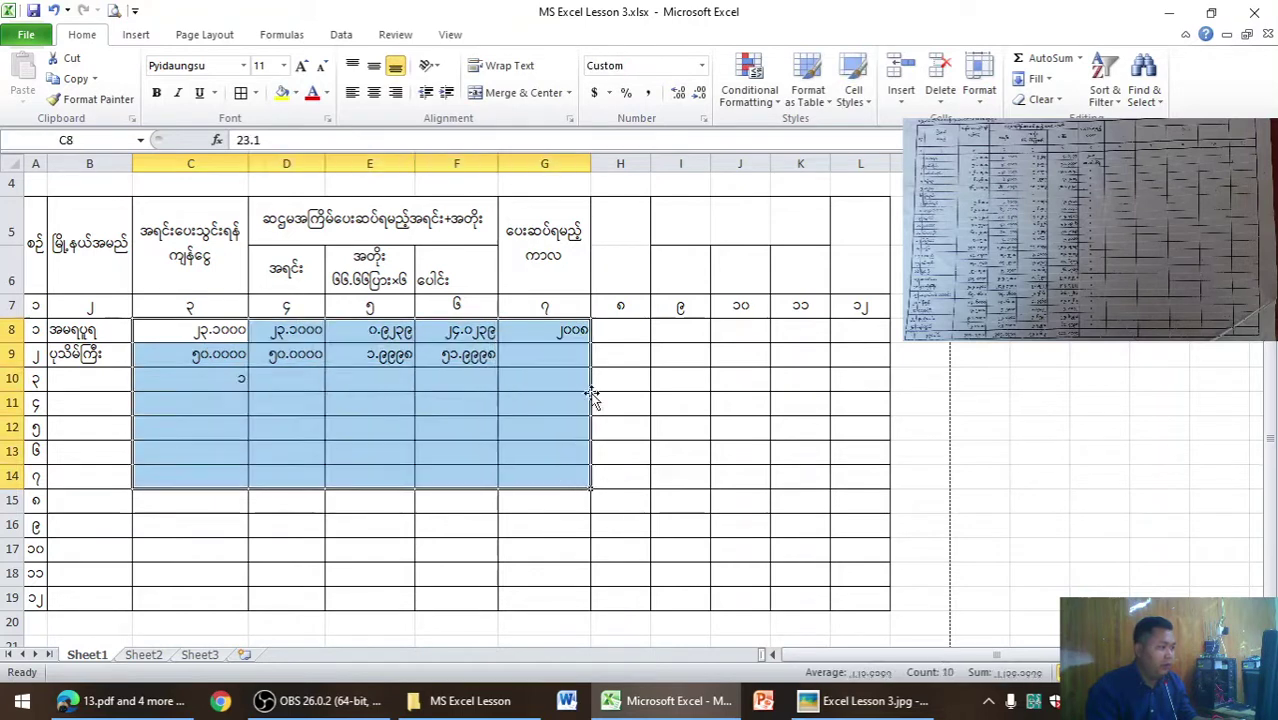
Give the selected ledger amounts the two-decimal Number format.
left_click(702, 65)
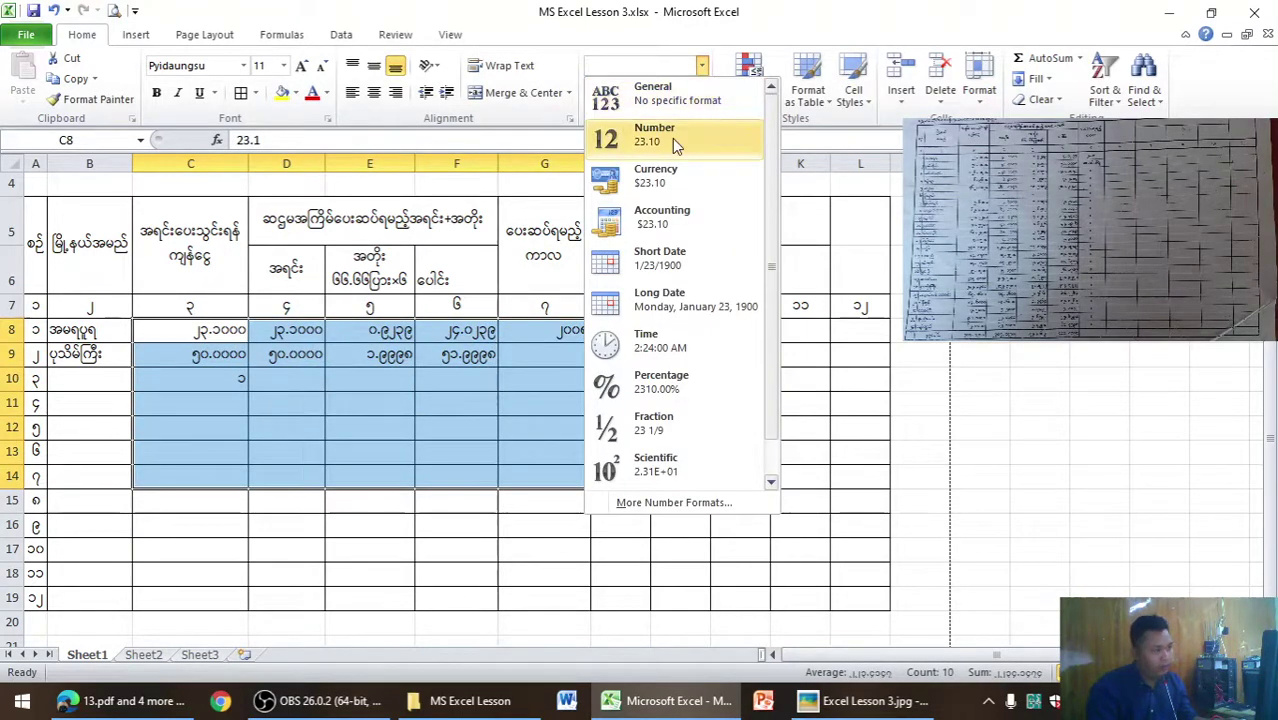
left_click(672, 138)
left_click(254, 443)
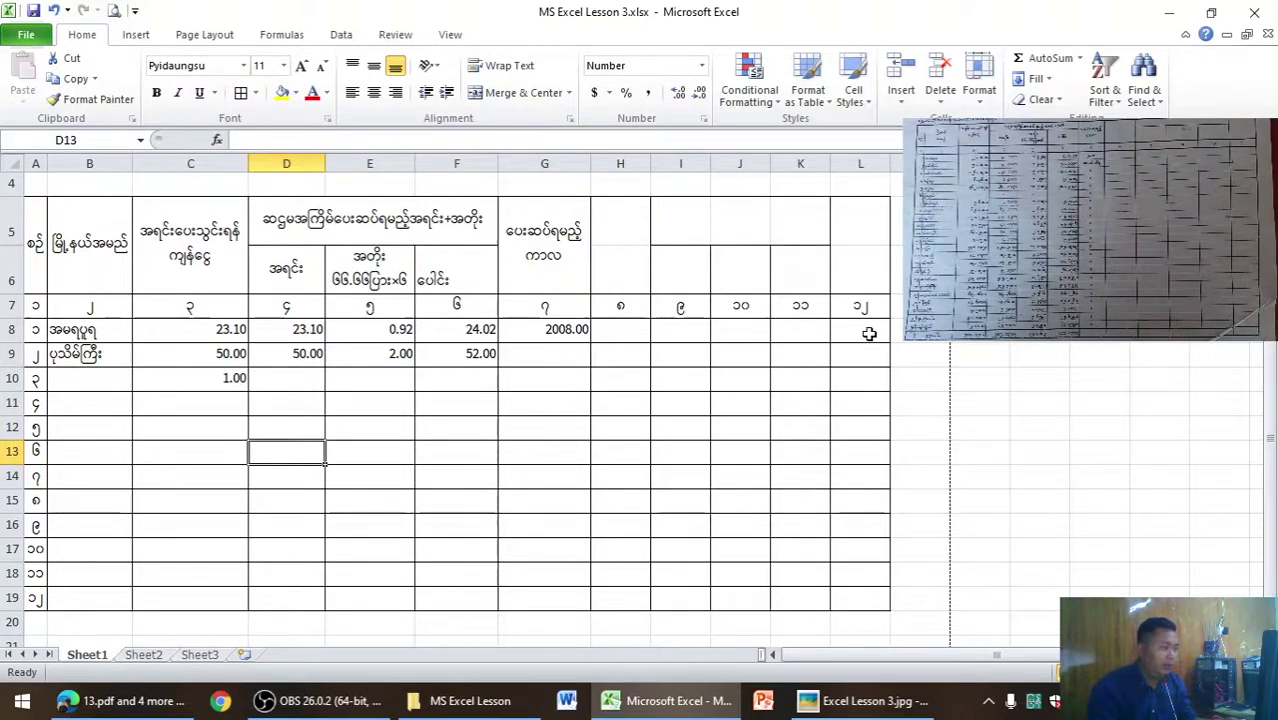
Re-enter ၁၁ in N7, paint its Burmese-digit format onto C8:G10, then undo.
left_click(980, 305)
type("၁၁")
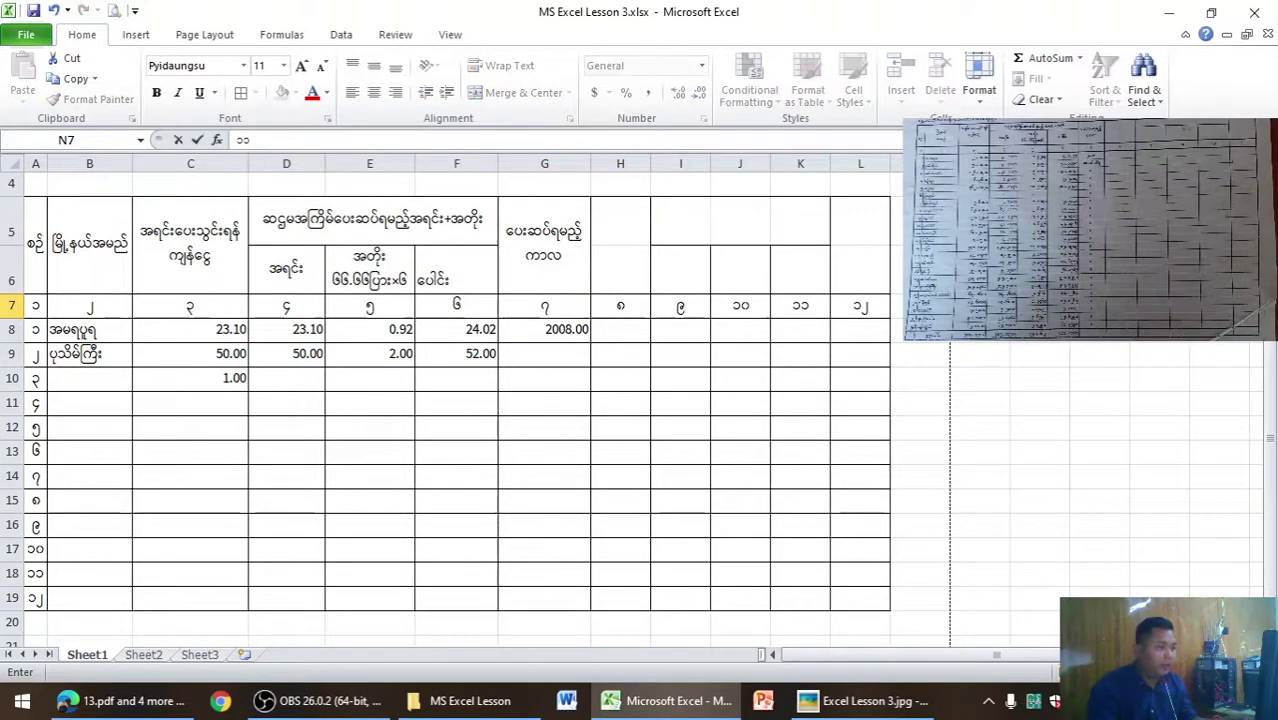
key("ctrl+Return")
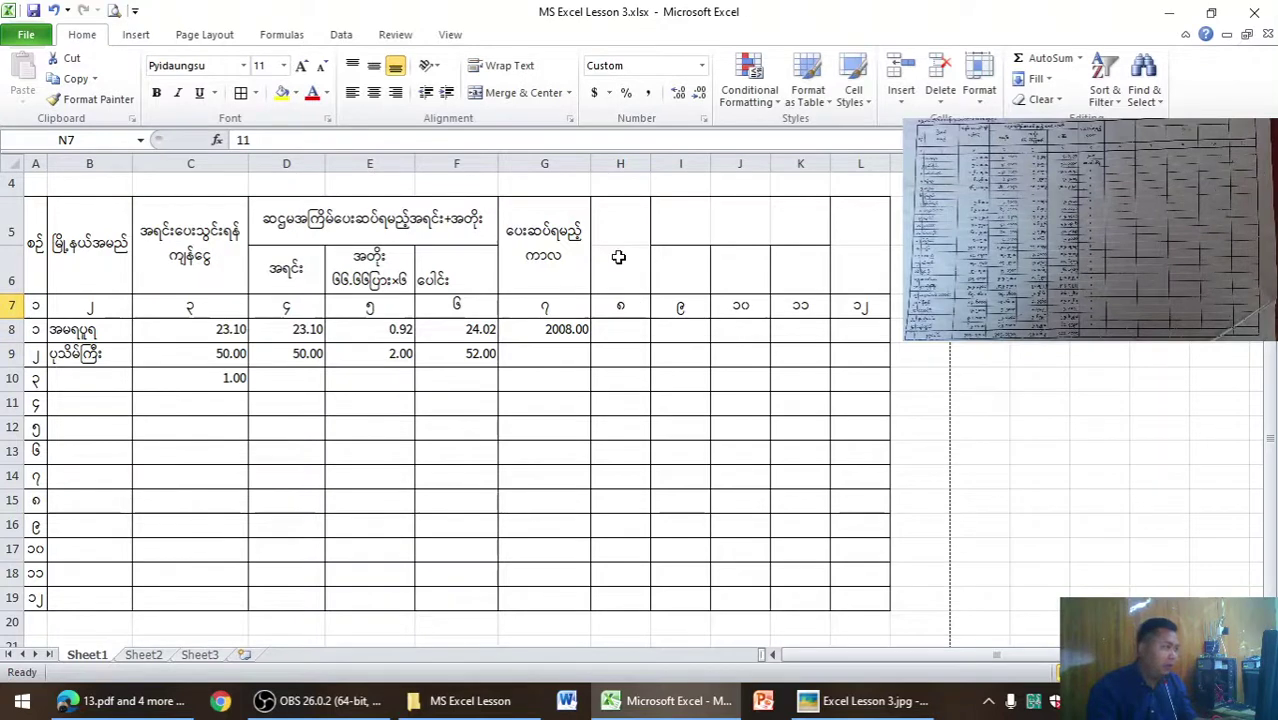
left_click(126, 99)
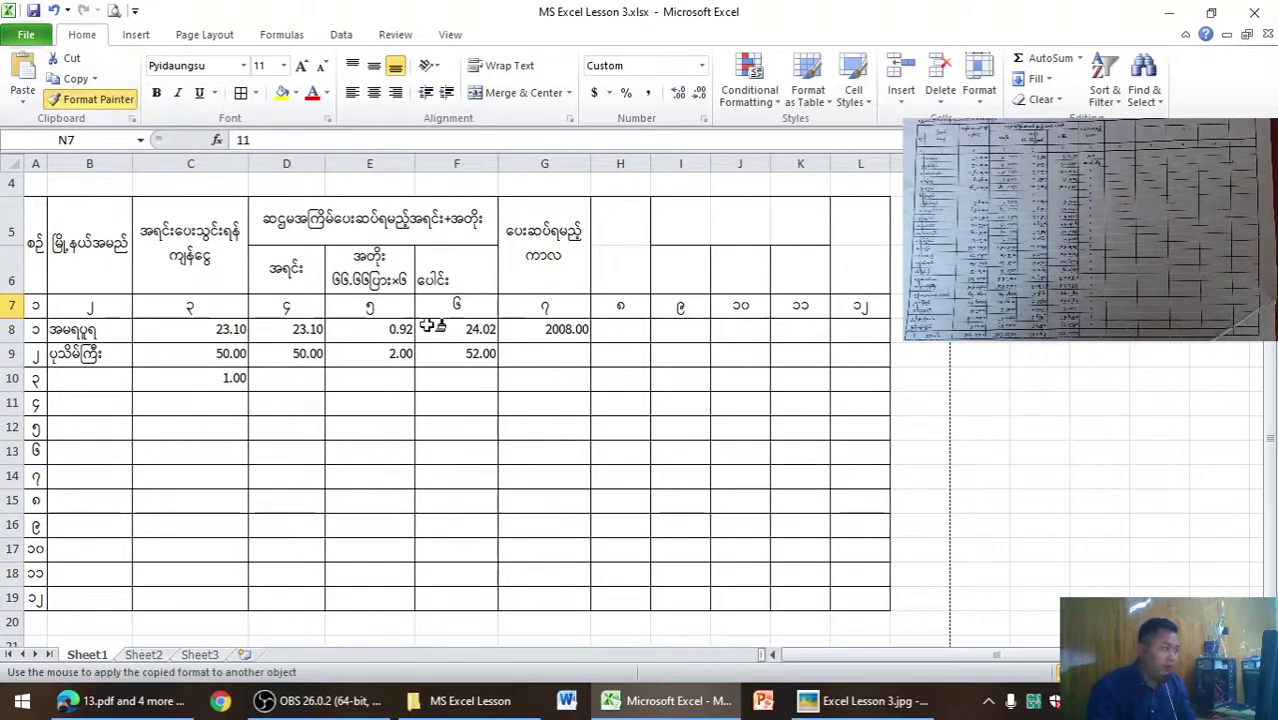
left_click_drag(171, 329, 555, 375)
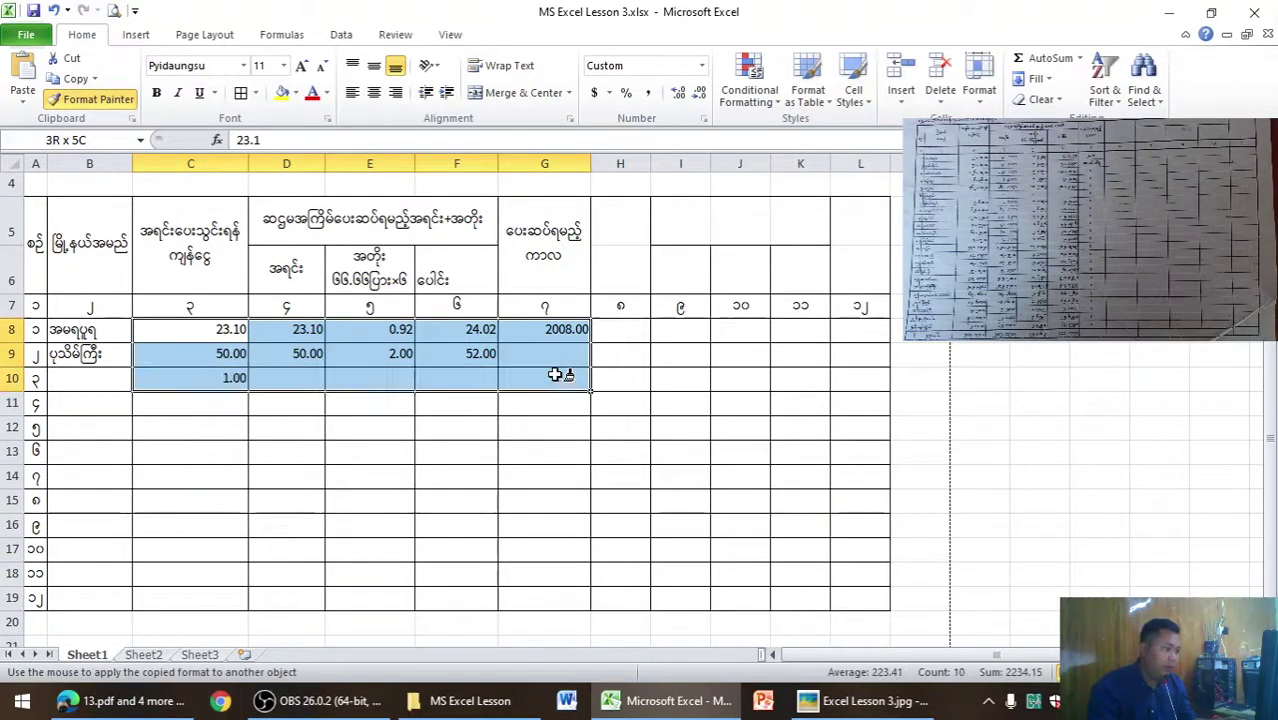
left_click(557, 436)
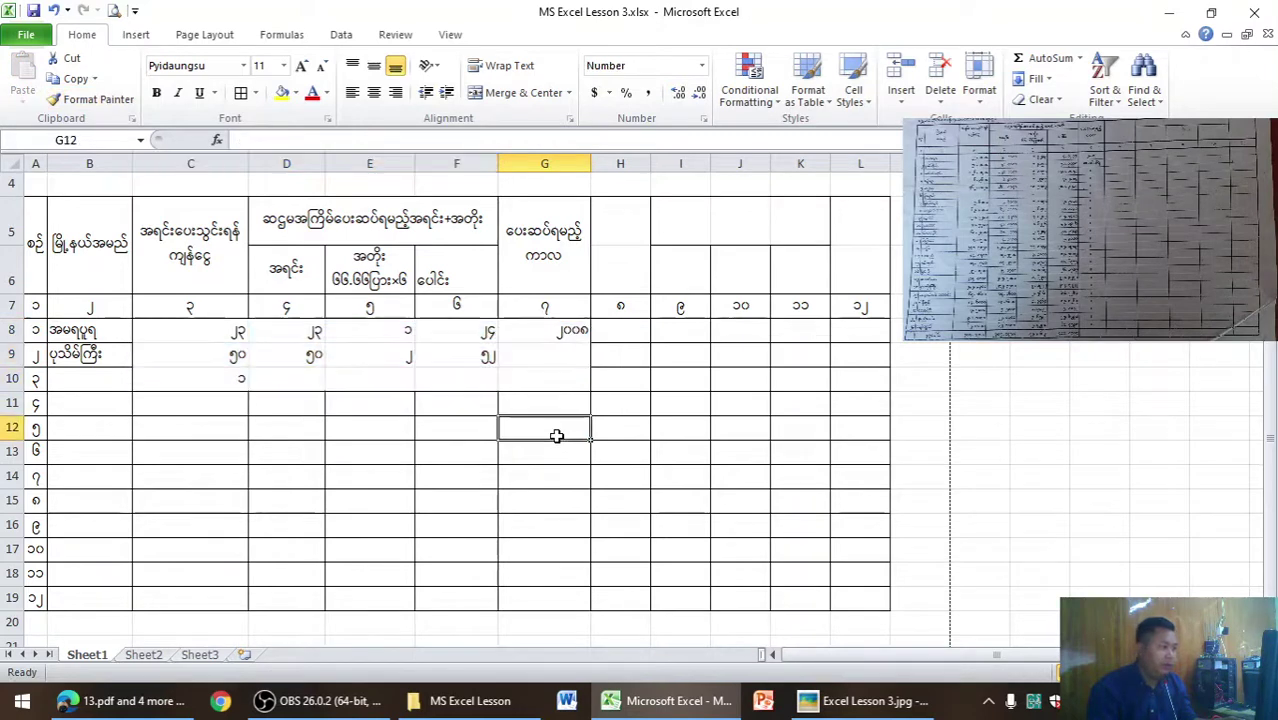
left_click(533, 480)
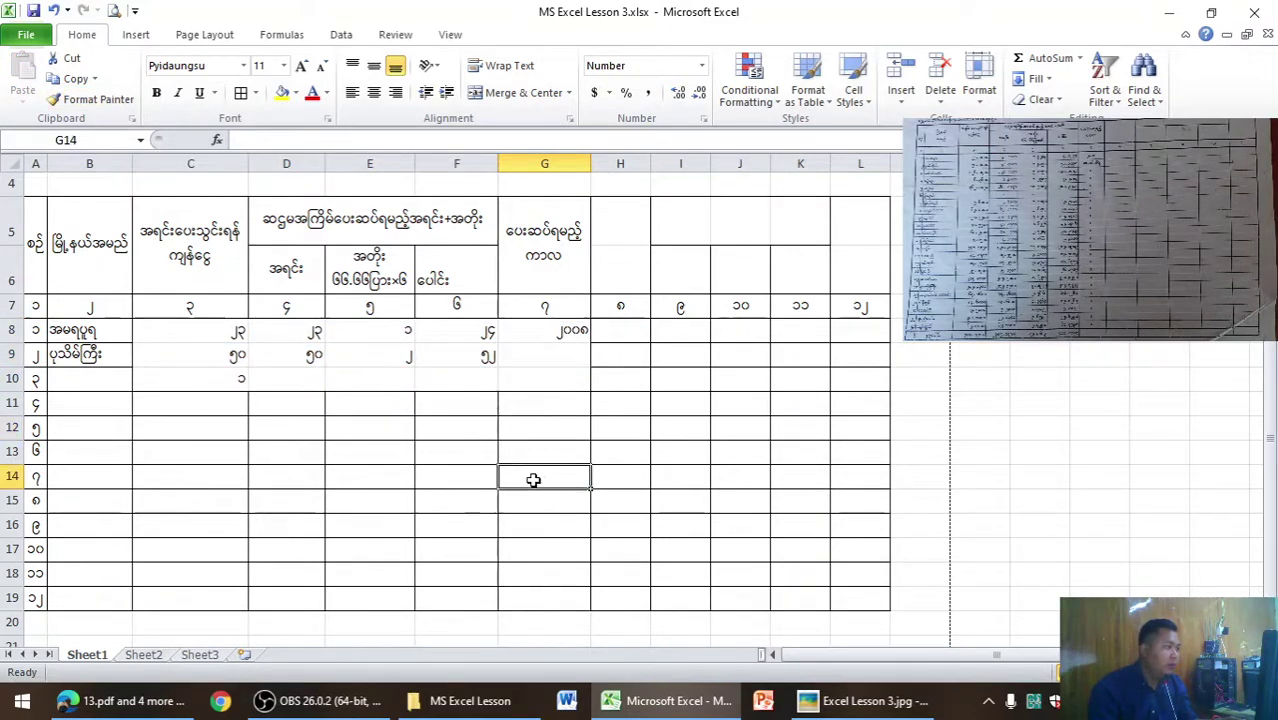
key("ctrl+z")
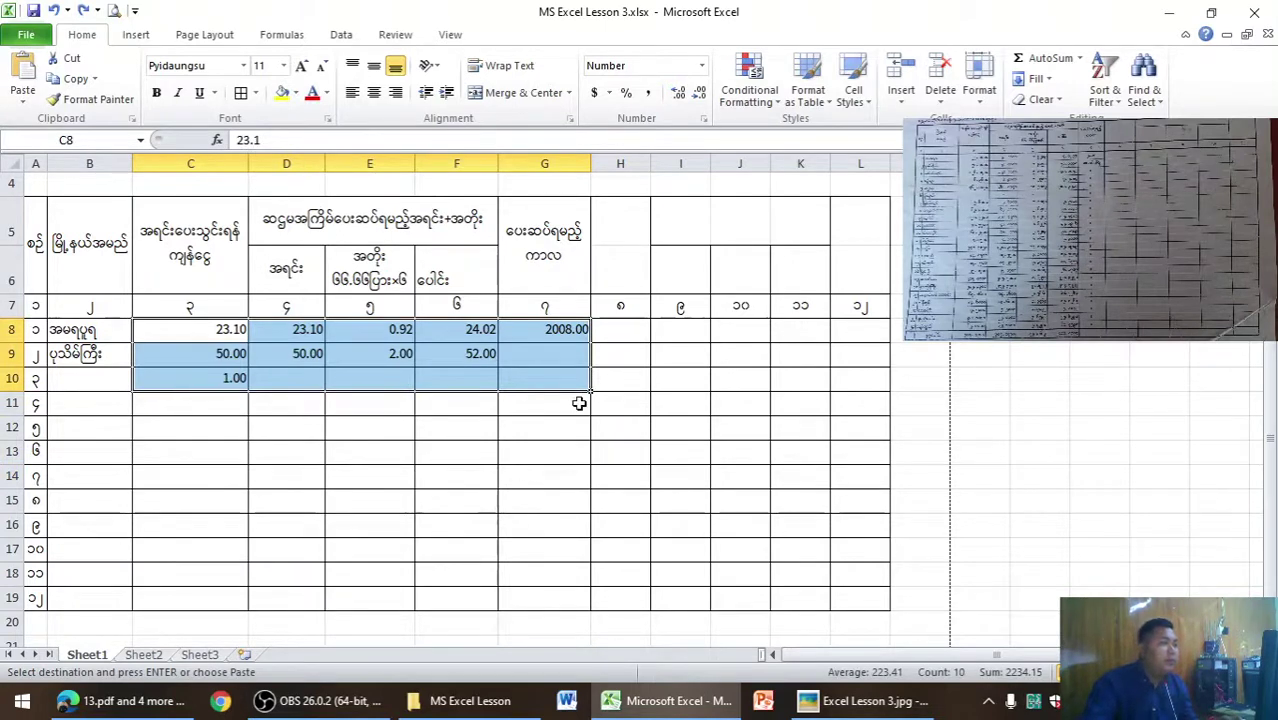
Enter 111 in D10, give it N7's Burmese-digit format, and add two decimals.
left_click(299, 383)
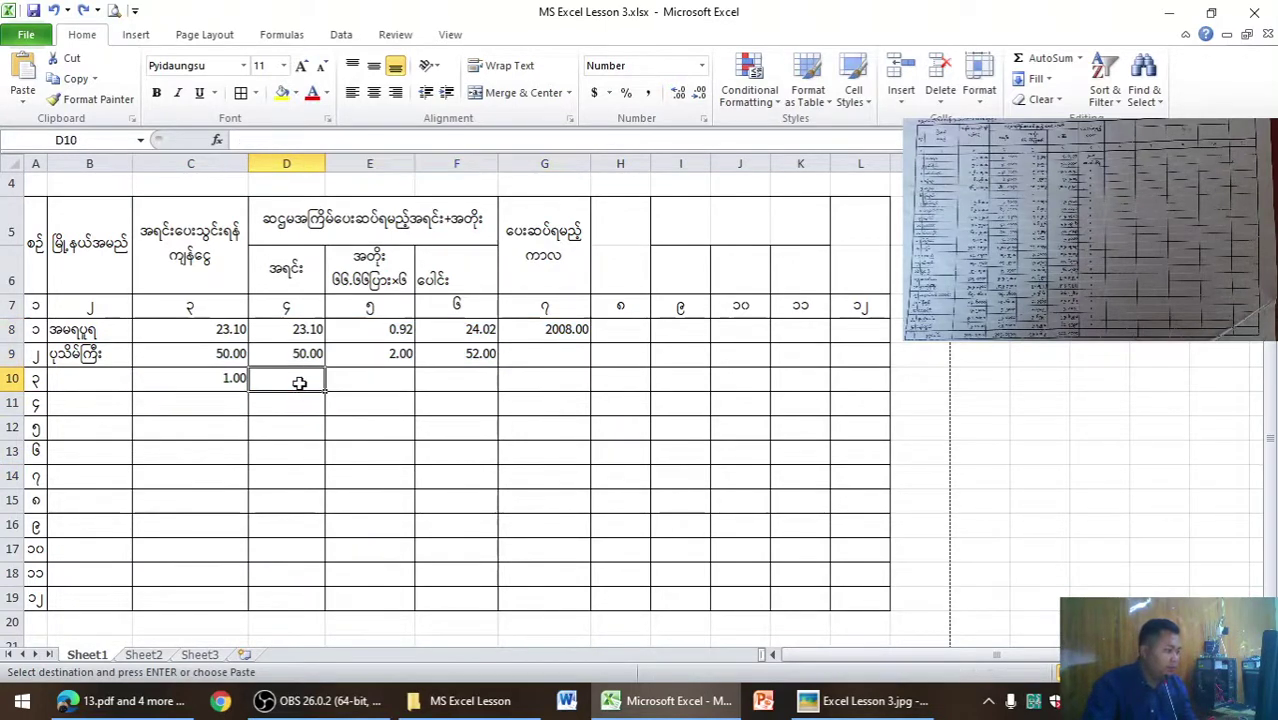
type("၁၁၁")
key("Return")
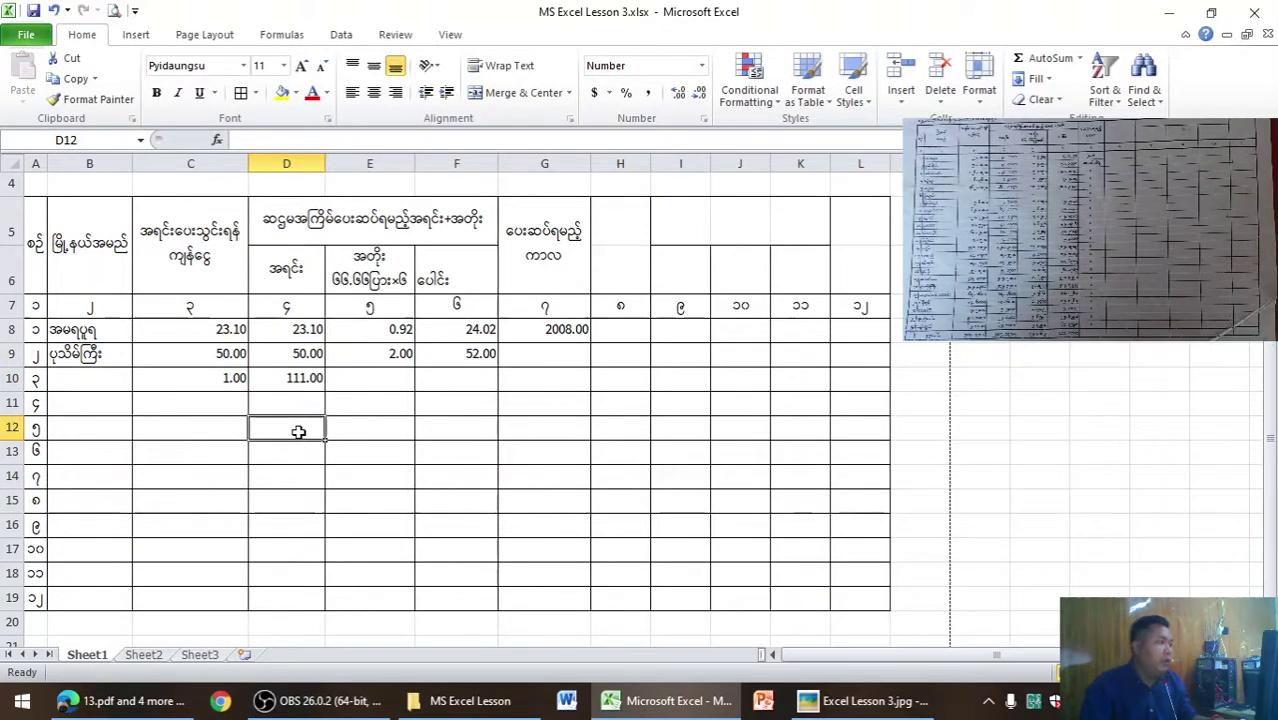
left_click(310, 380)
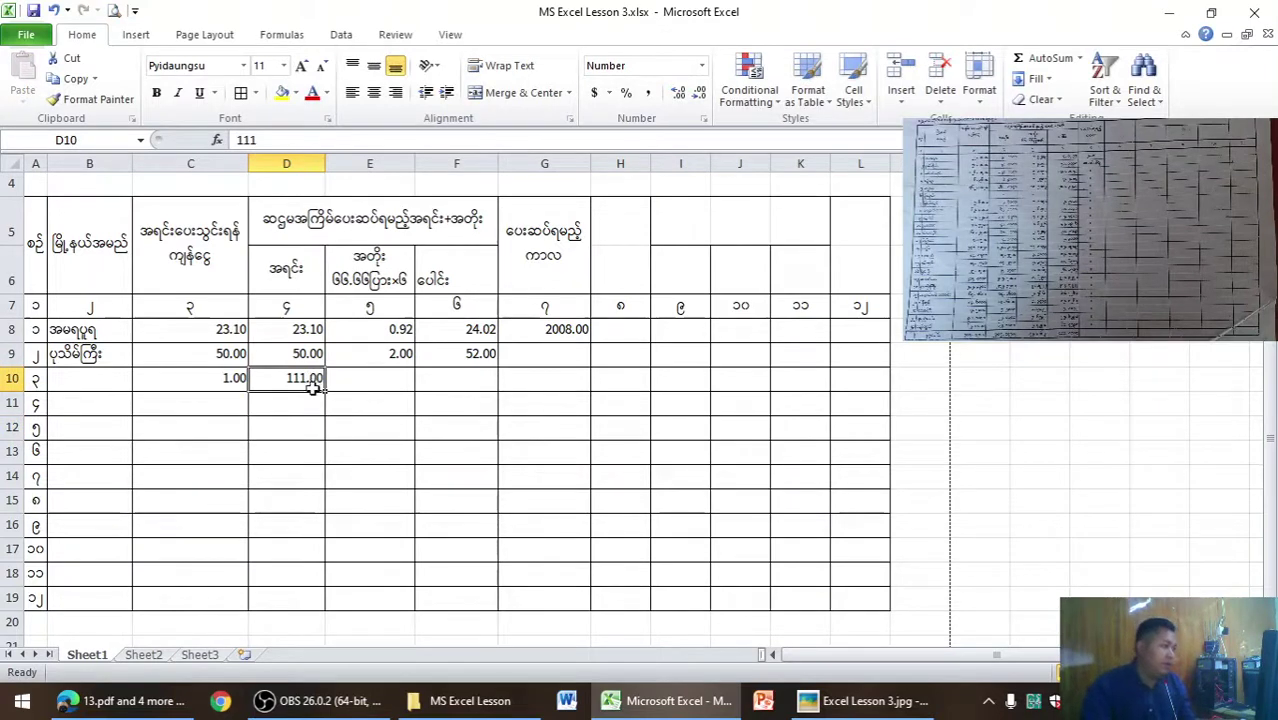
left_click(980, 305)
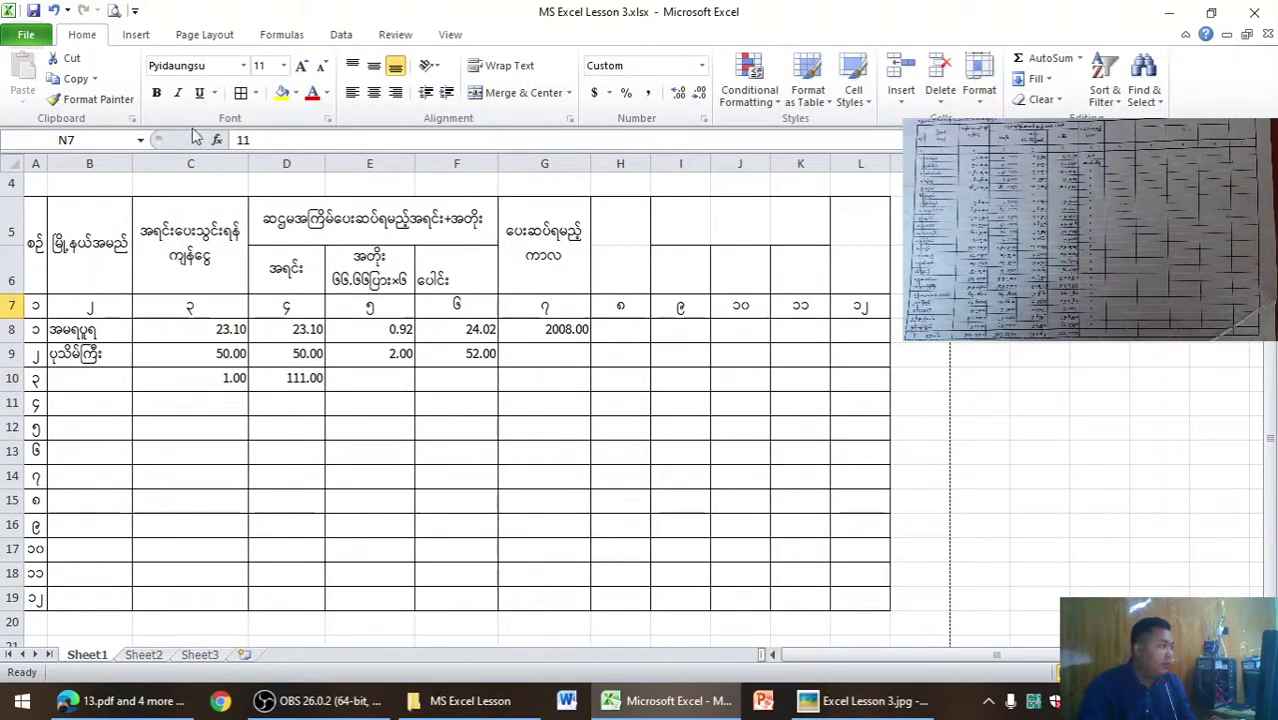
left_click(98, 99)
left_click(300, 379)
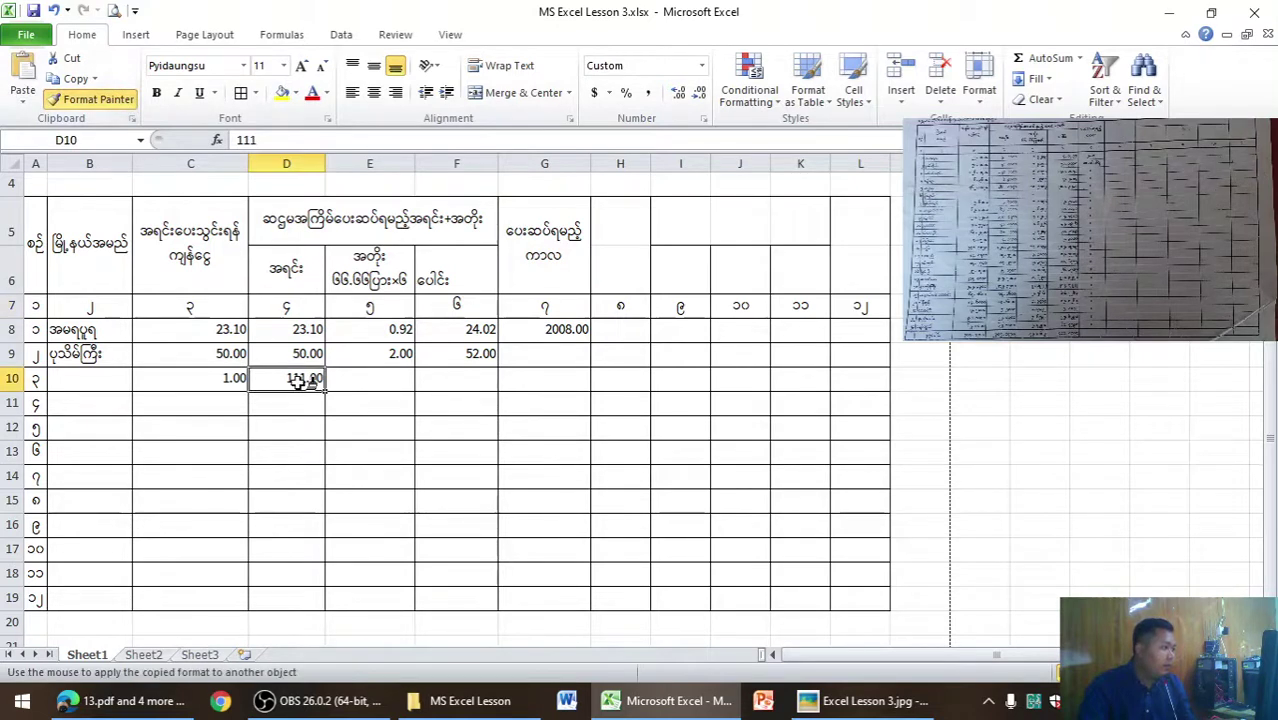
left_click(694, 551)
left_click(305, 378)
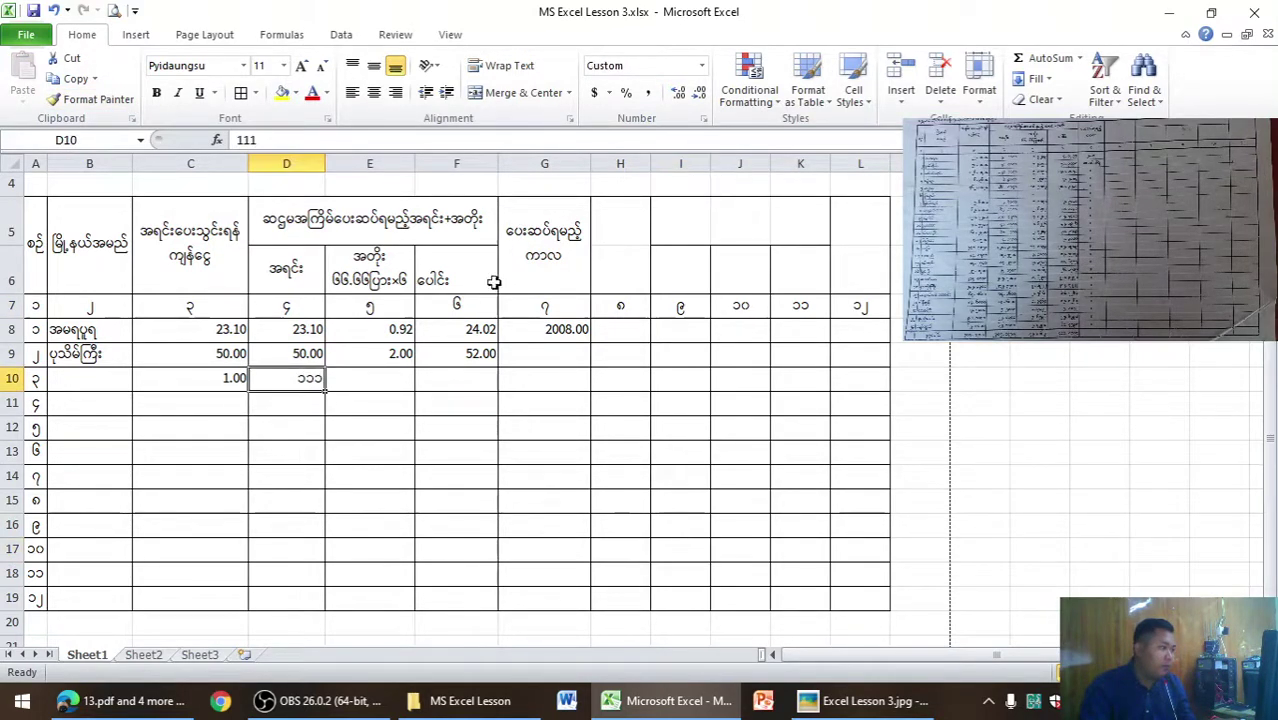
left_click(682, 92)
left_click(686, 93)
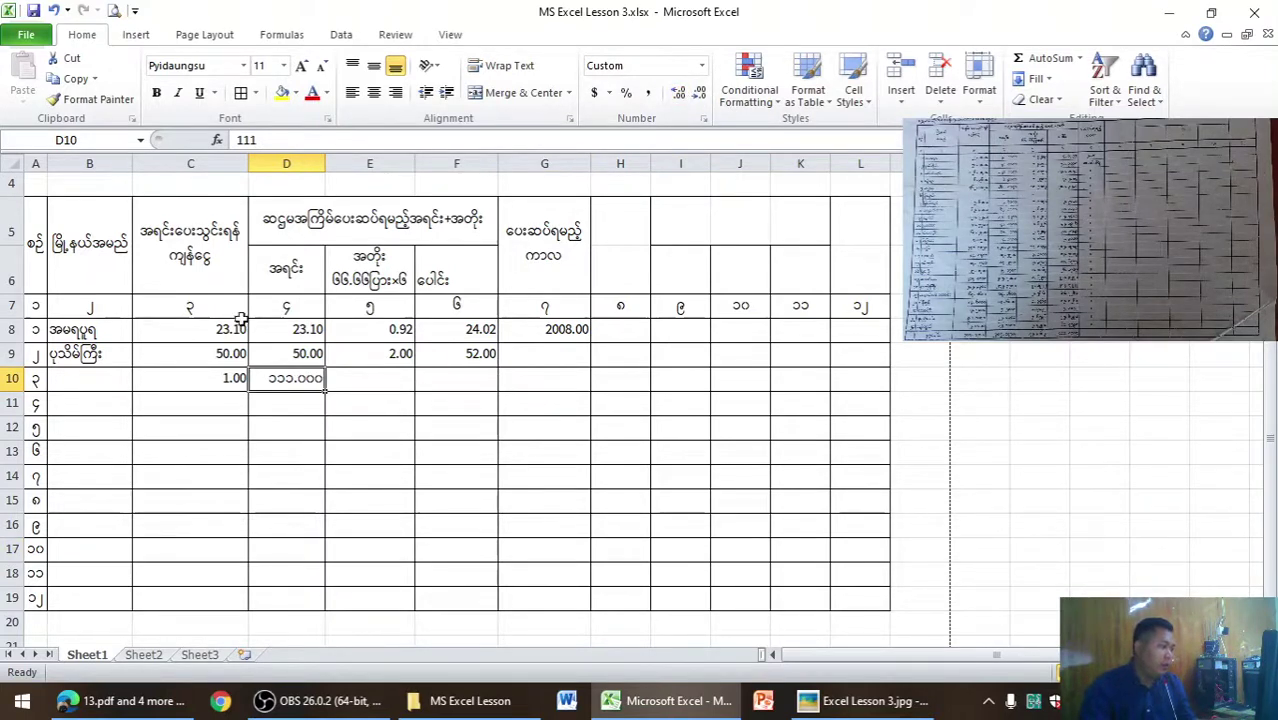
Paint N7's Burmese-digit format onto C8:G10 and increase to four decimal places.
left_click_drag(230, 335, 575, 360)
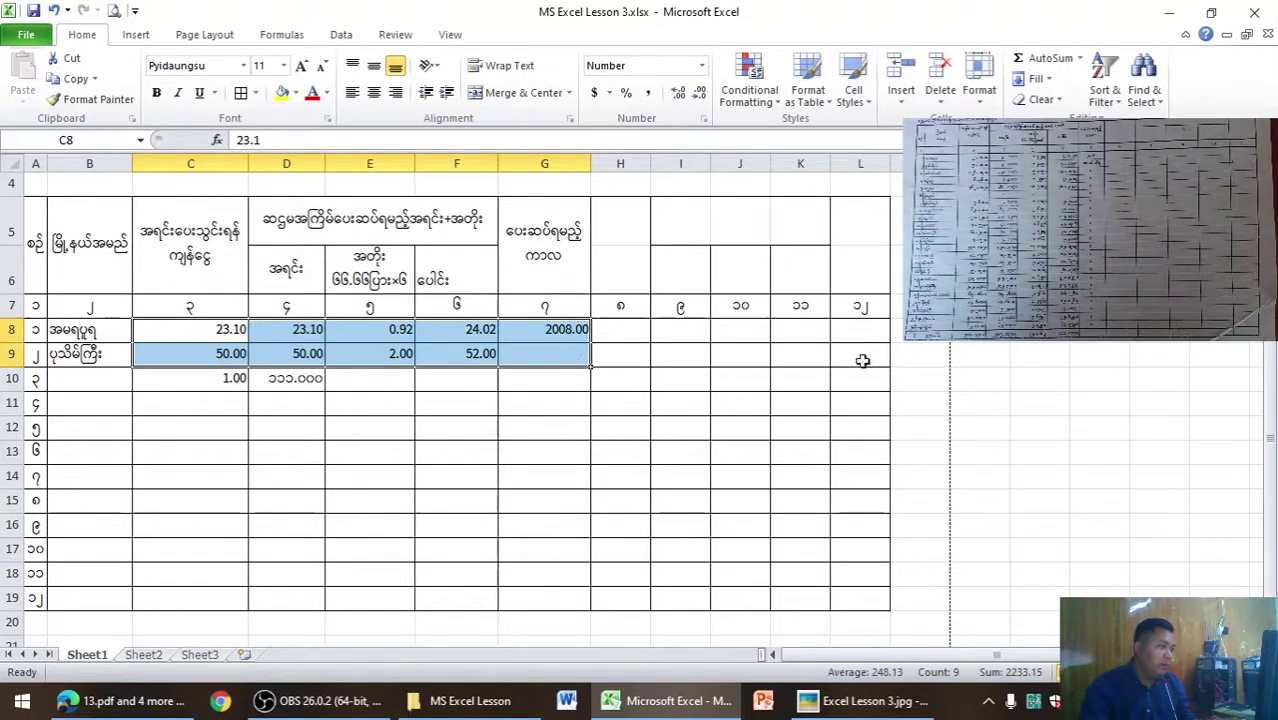
left_click(980, 305)
left_click(92, 99)
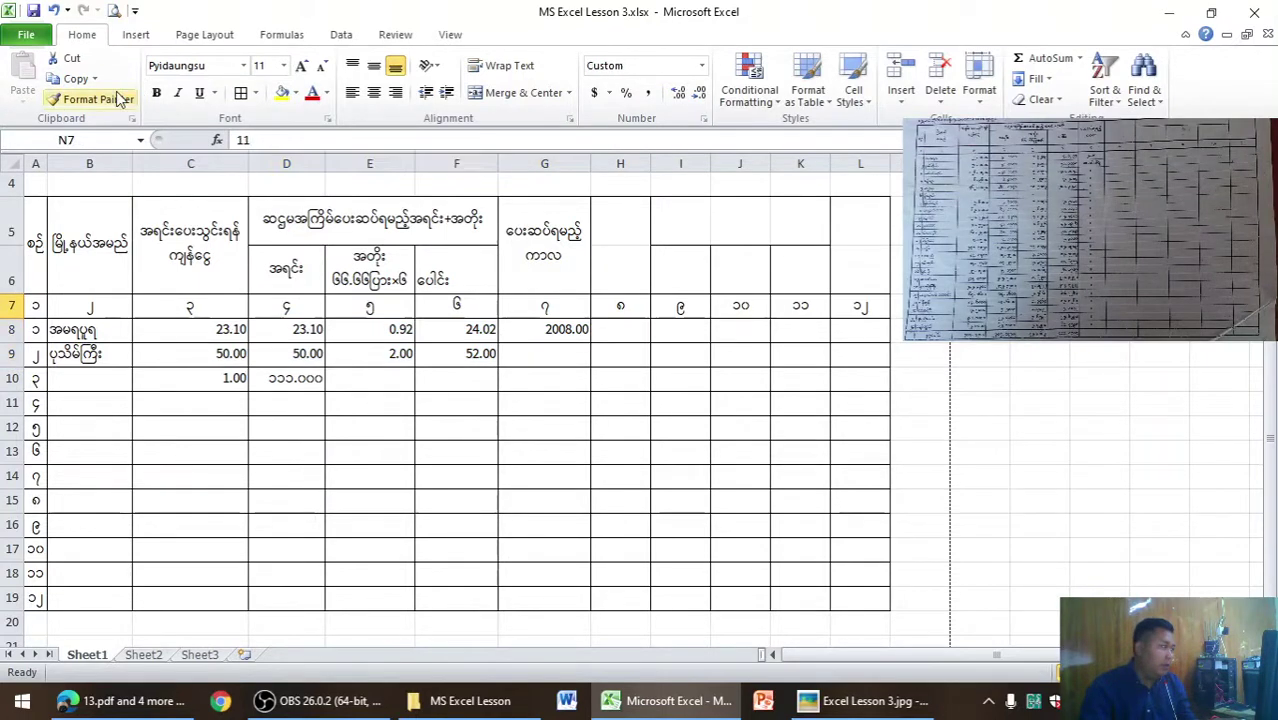
mouse_move(225, 330)
left_mouse_down()
mouse_move(565, 367)
mouse_move(560, 380)
left_mouse_up()
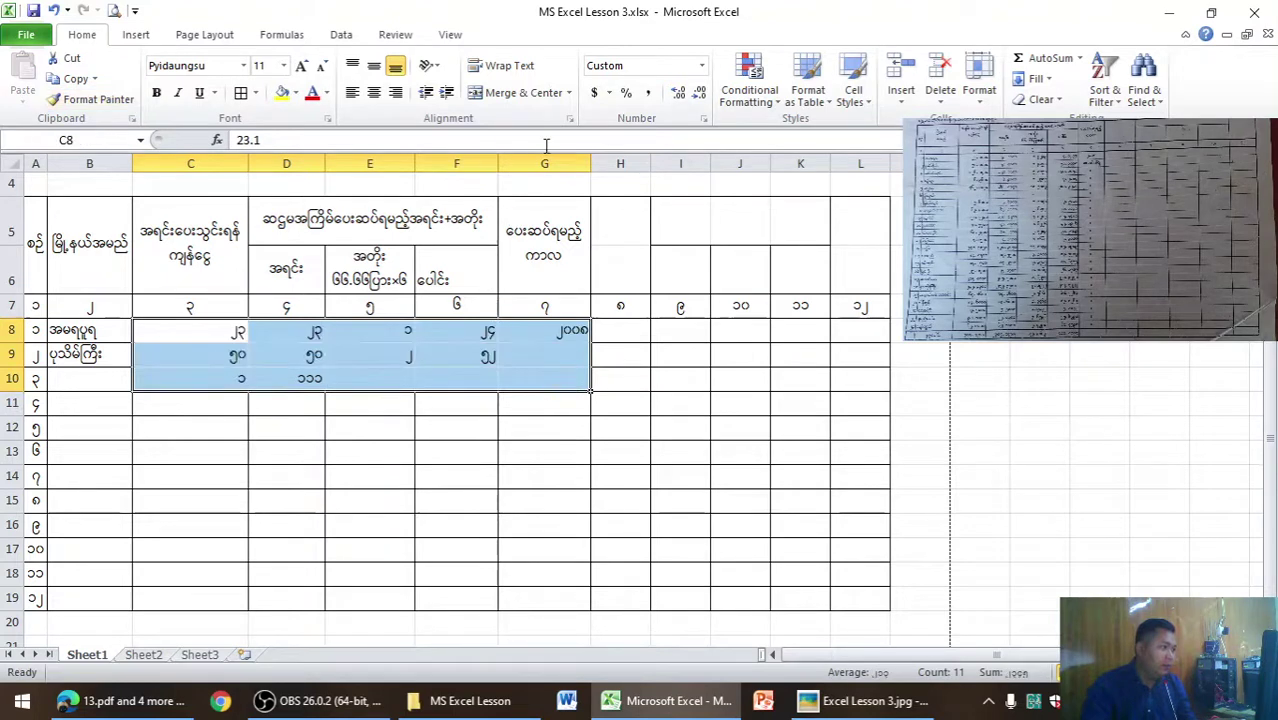
left_click(678, 93)
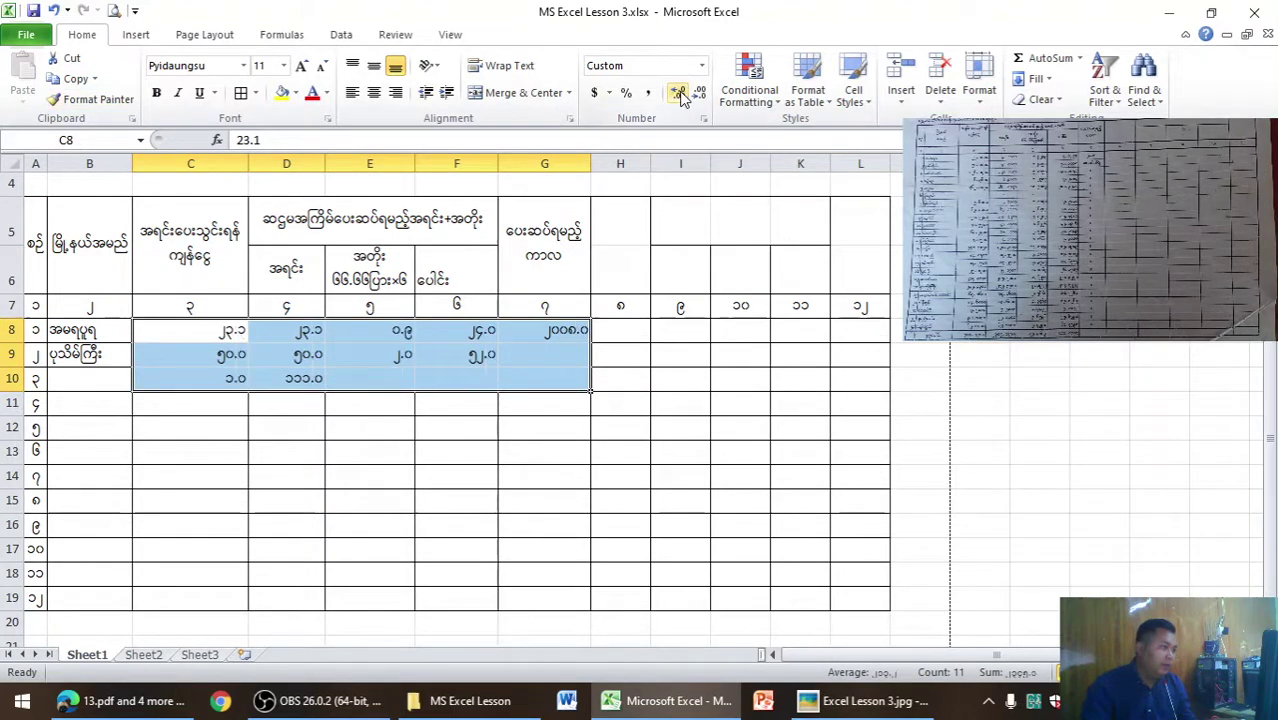
left_click(678, 93)
left_click(678, 93)
left_click(678, 93)
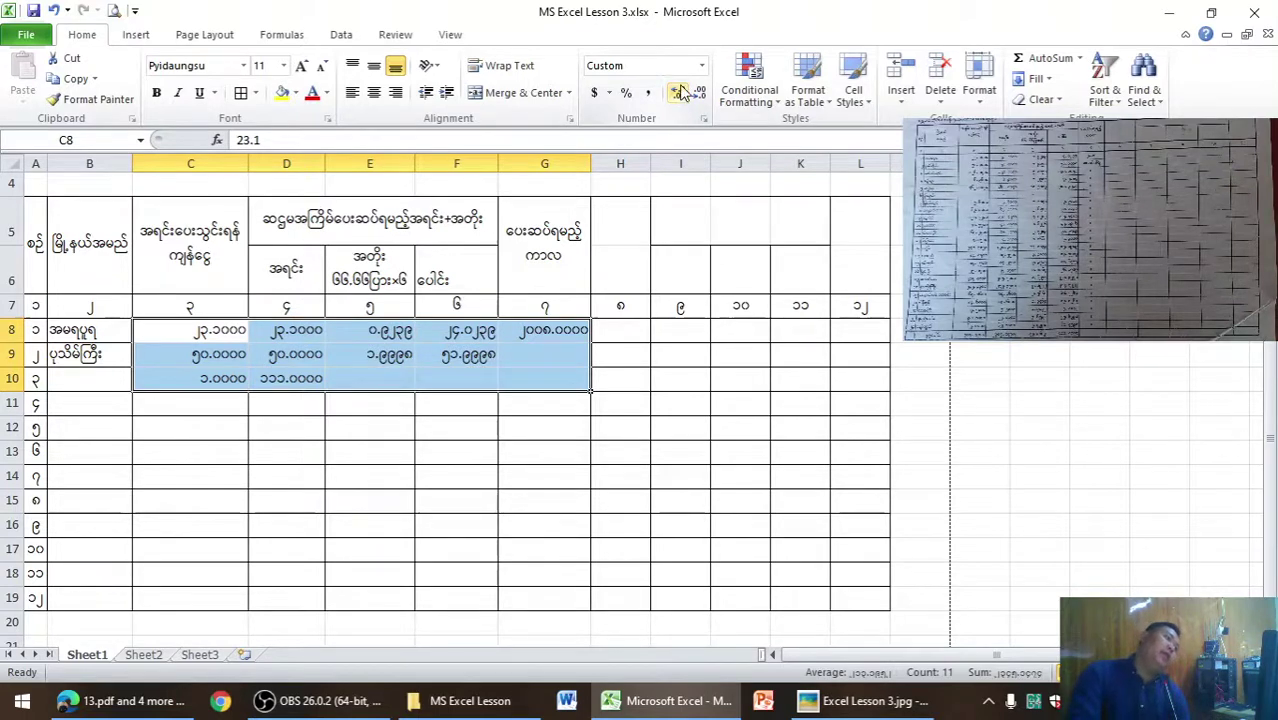
left_click(290, 402)
Replace C10 and D10 with the amount 126.14, filling C10's value into D10.
left_click(291, 380)
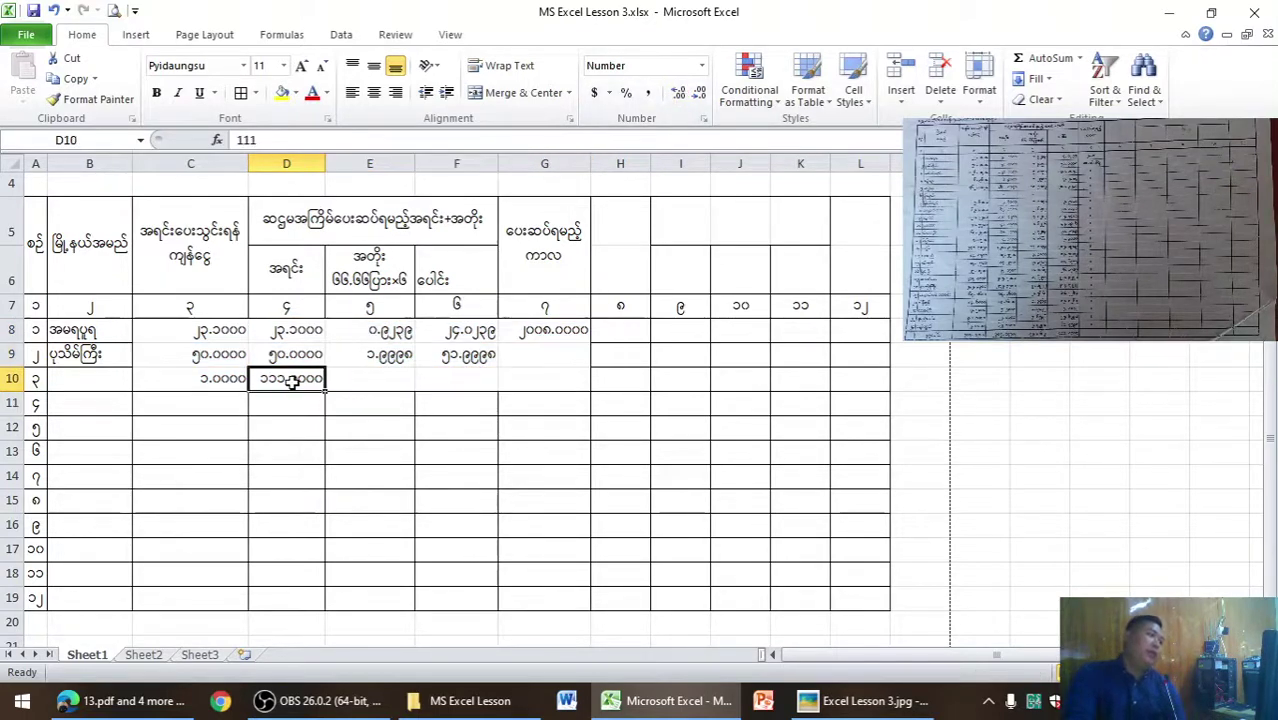
left_click_drag(222, 379, 255, 380)
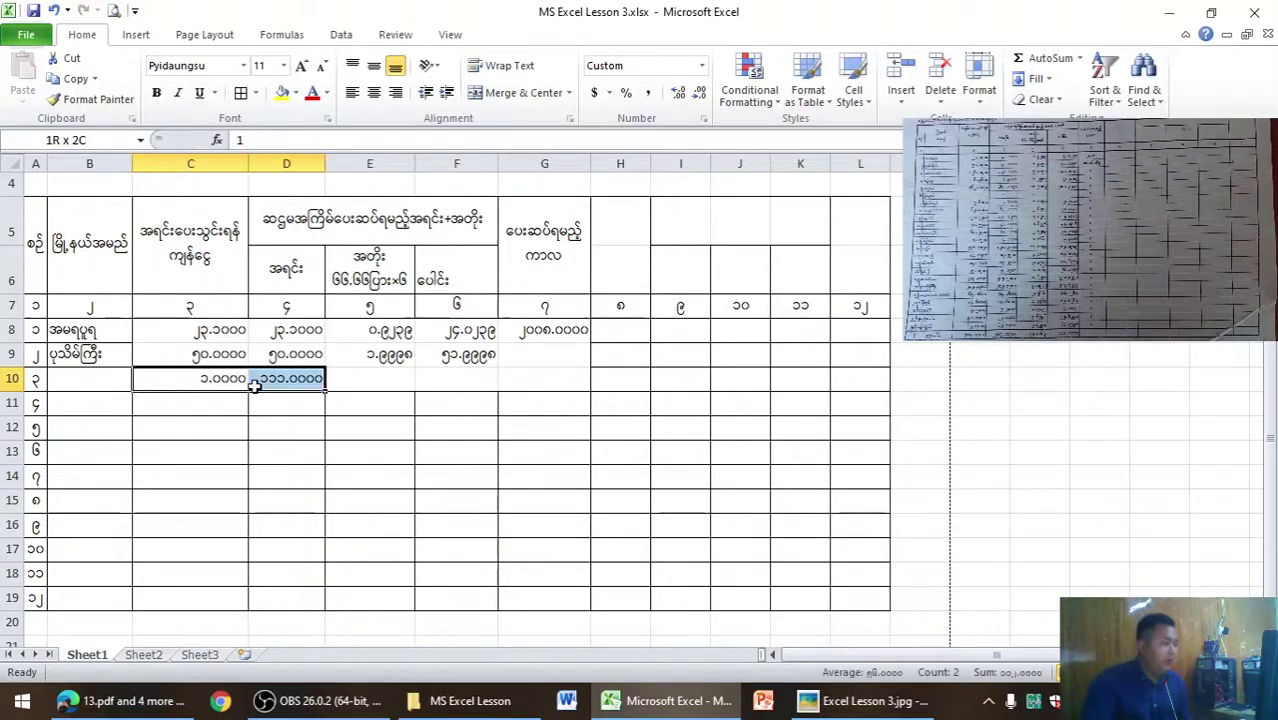
key("Delete")
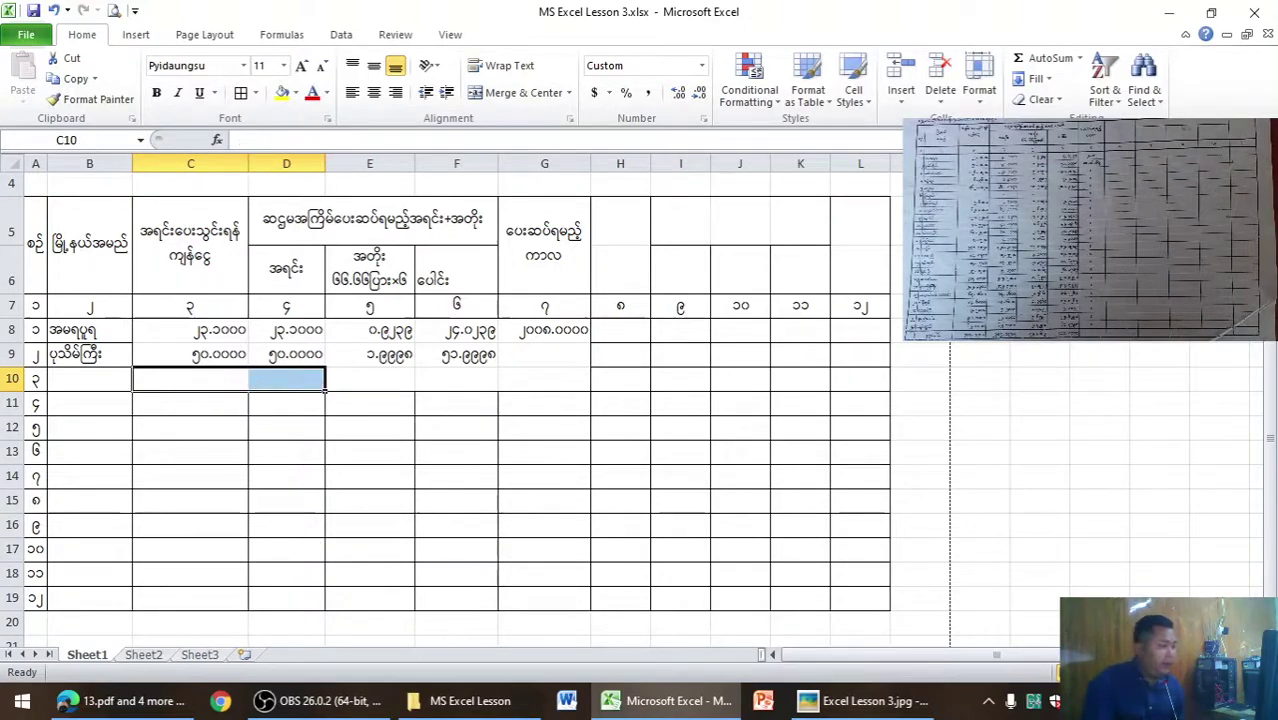
left_click(828, 708)
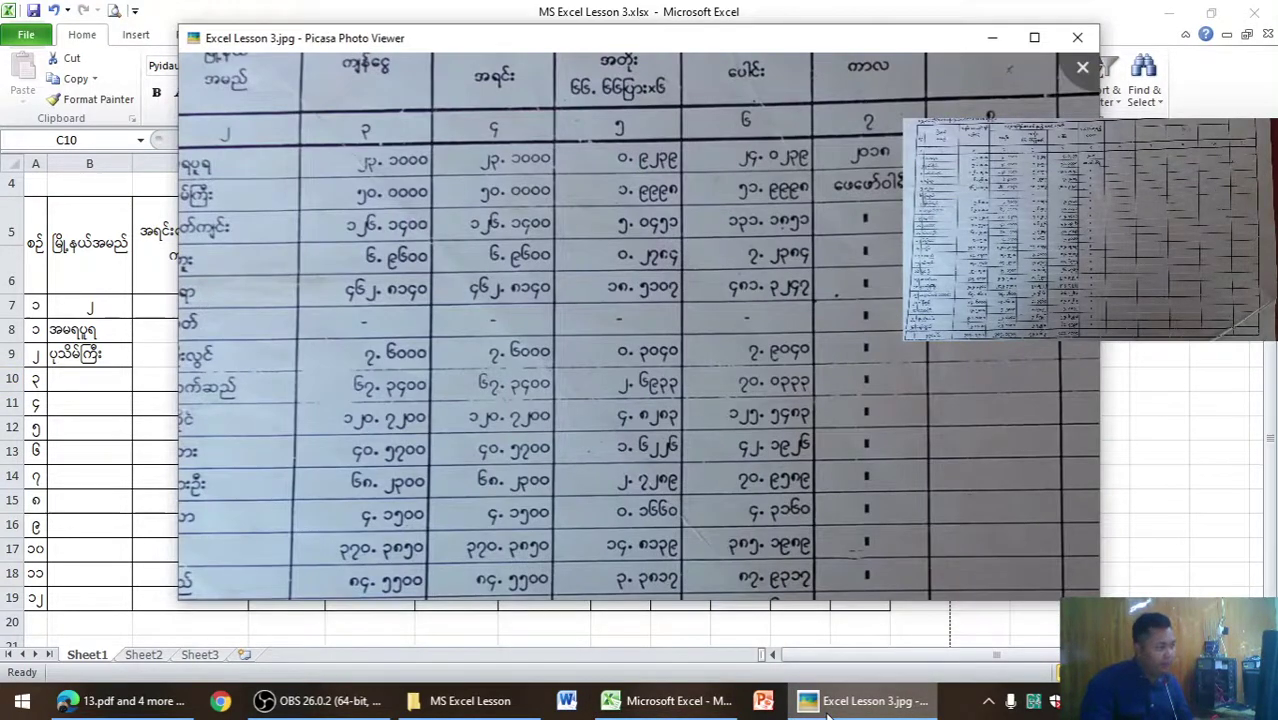
left_click(828, 708)
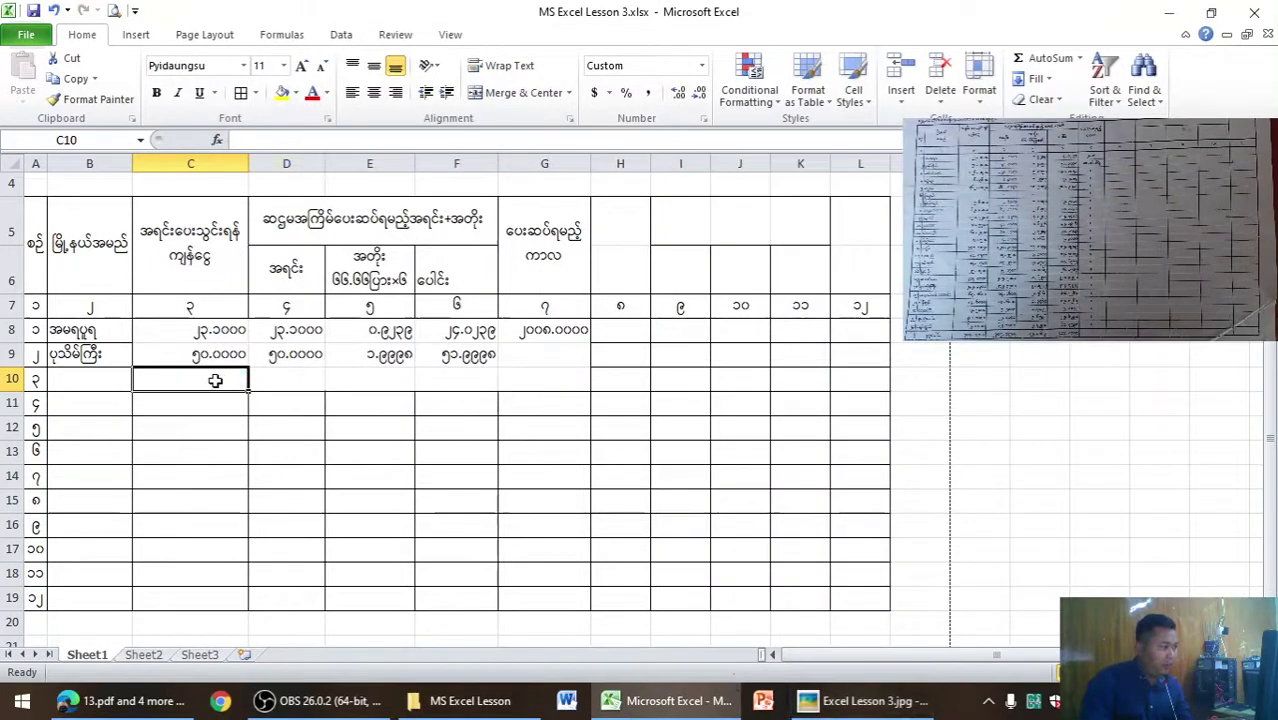
type("၁၂၆")
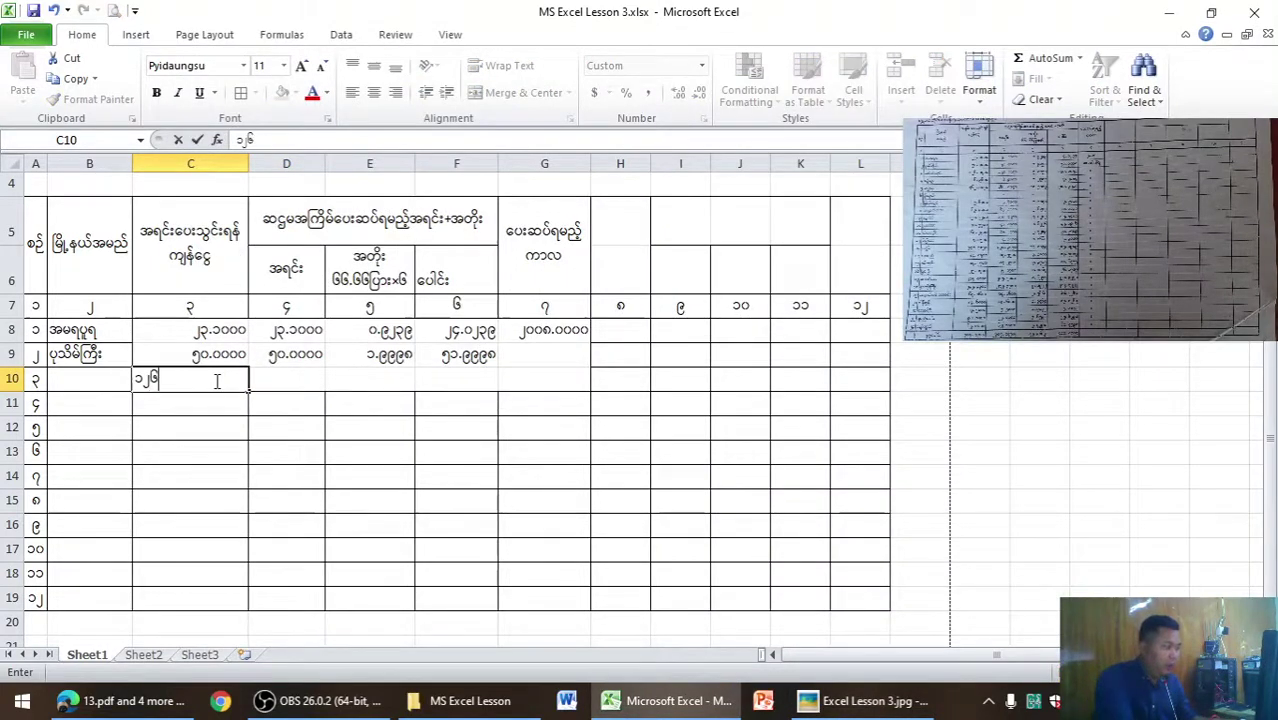
type(".၁၄၀၀")
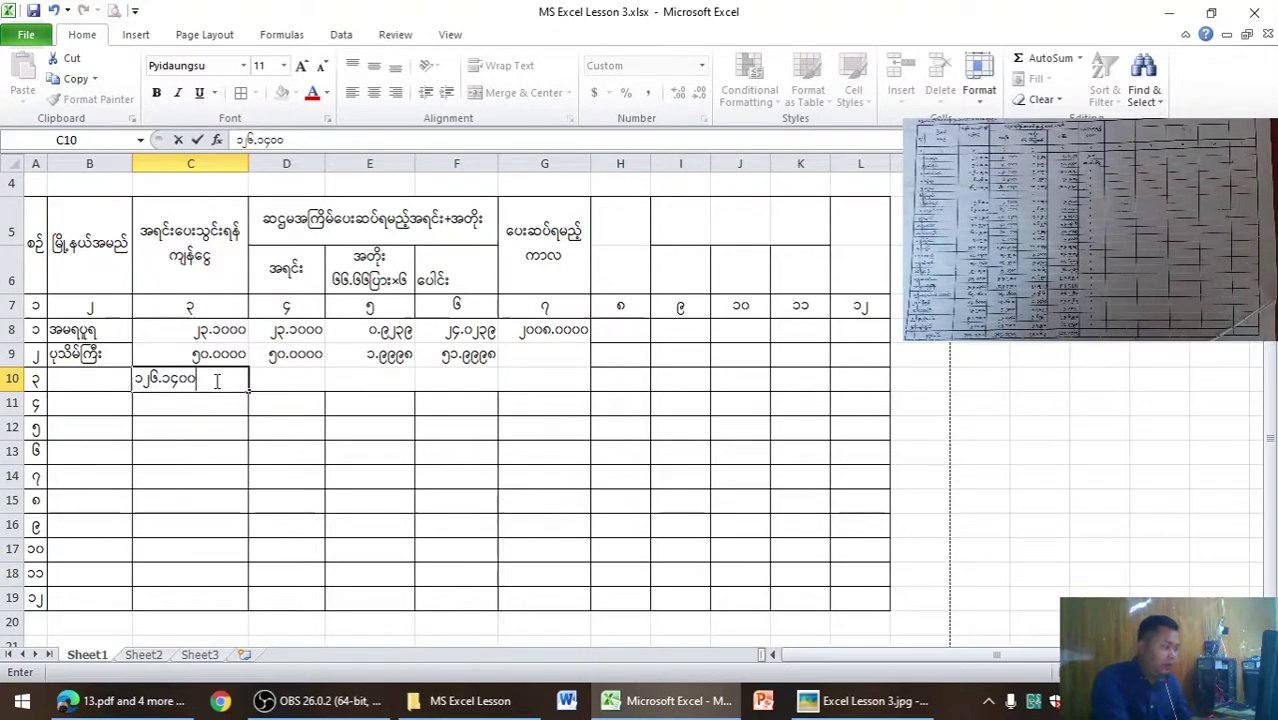
key("alt+Tab")
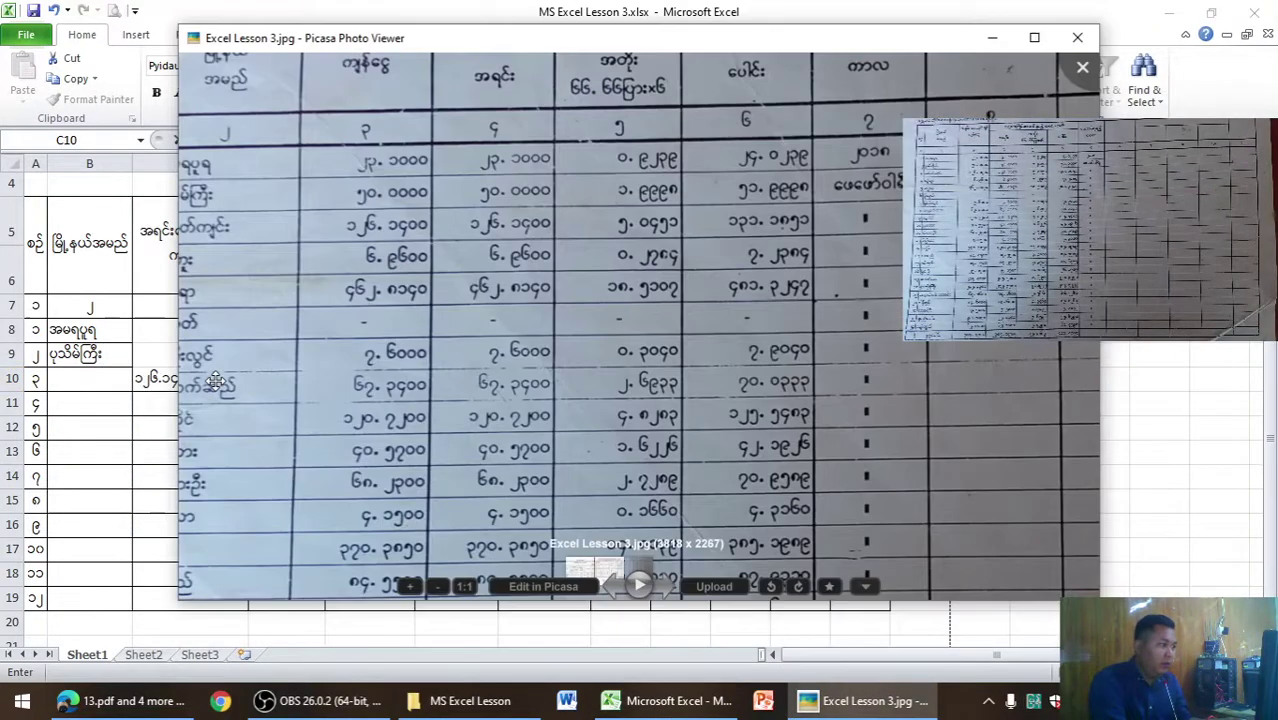
key("alt+Tab")
left_click(234, 476)
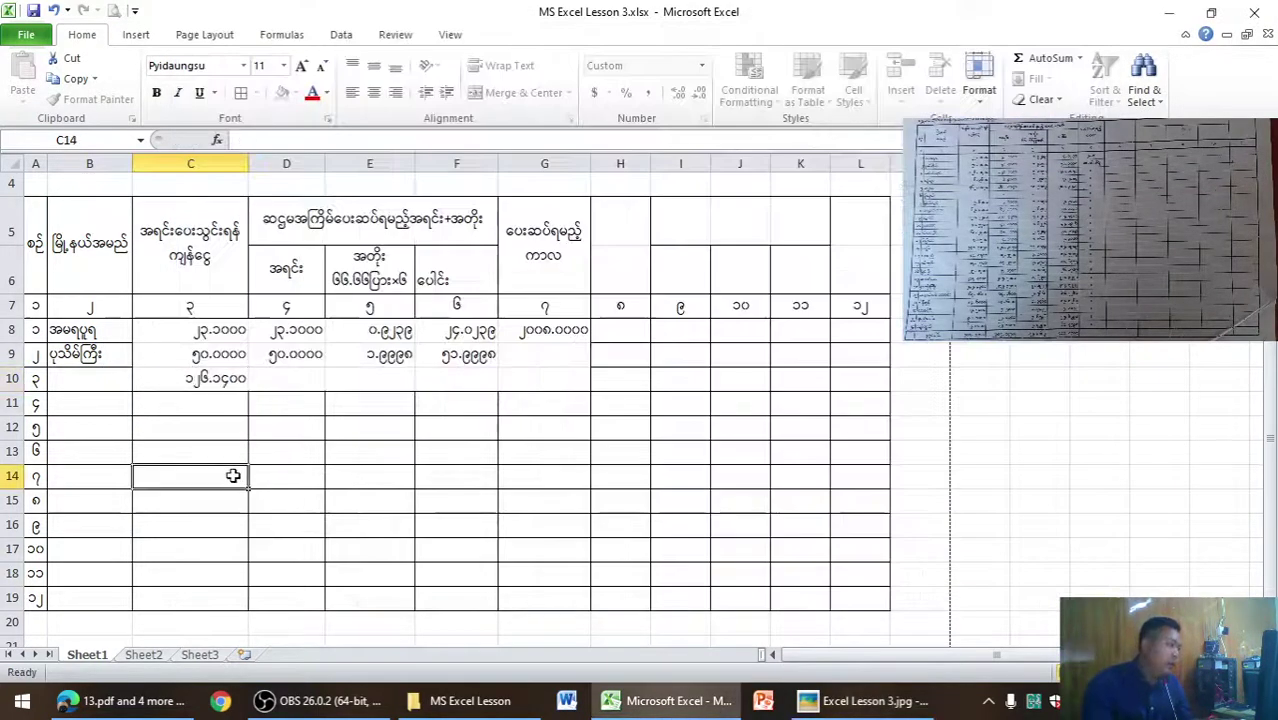
left_click(240, 384)
left_click_drag(247, 390, 303, 399)
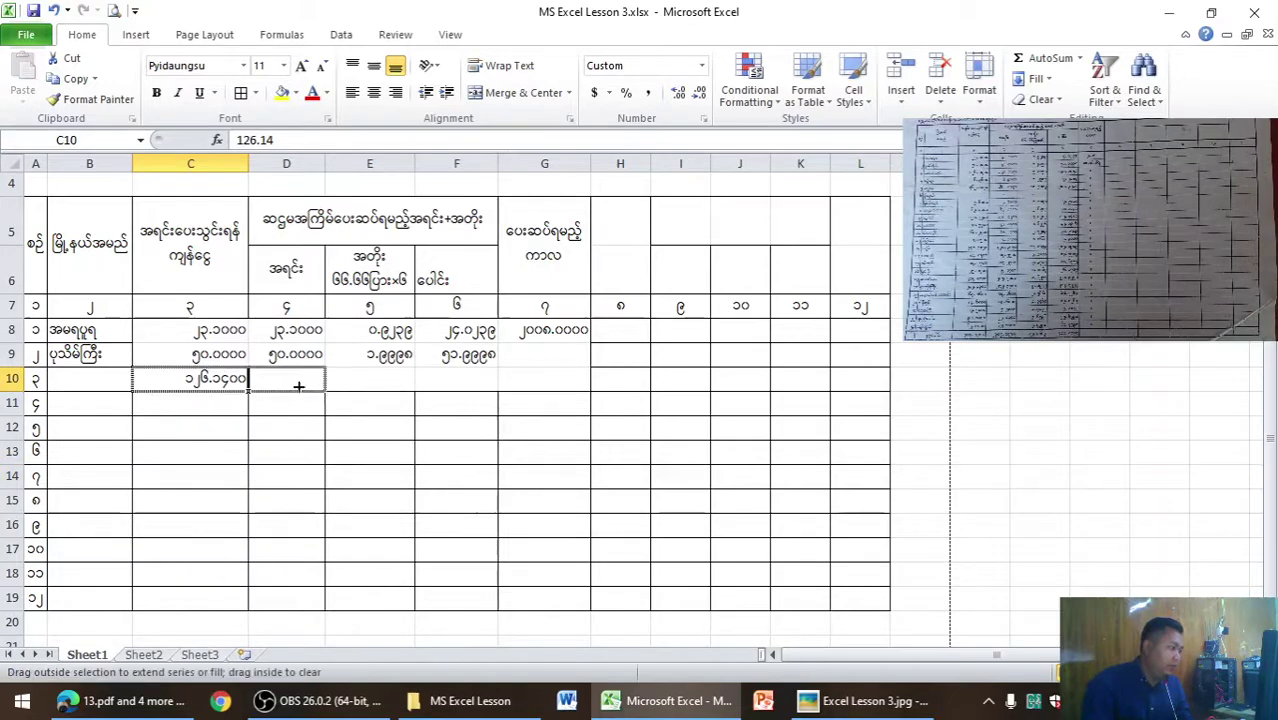
Enter the interest 5.0475 in E10, checking the digits against the form photo.
key("alt+Tab")
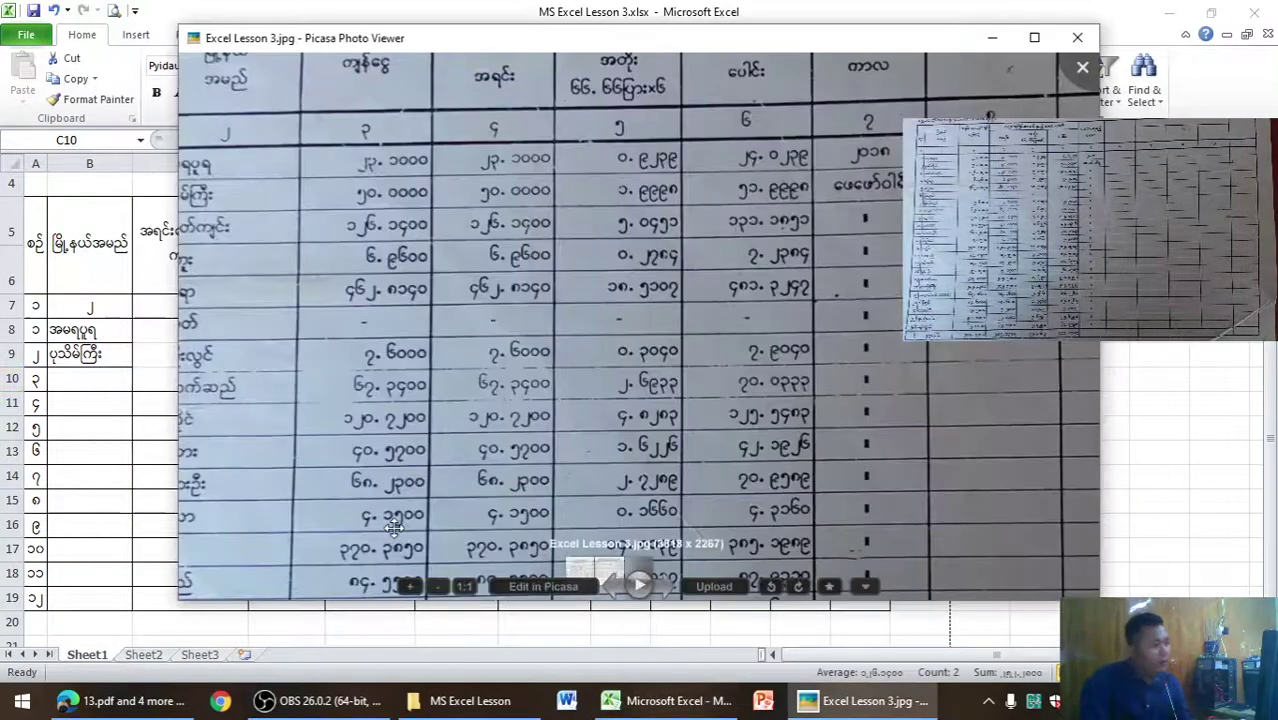
key("alt+Tab")
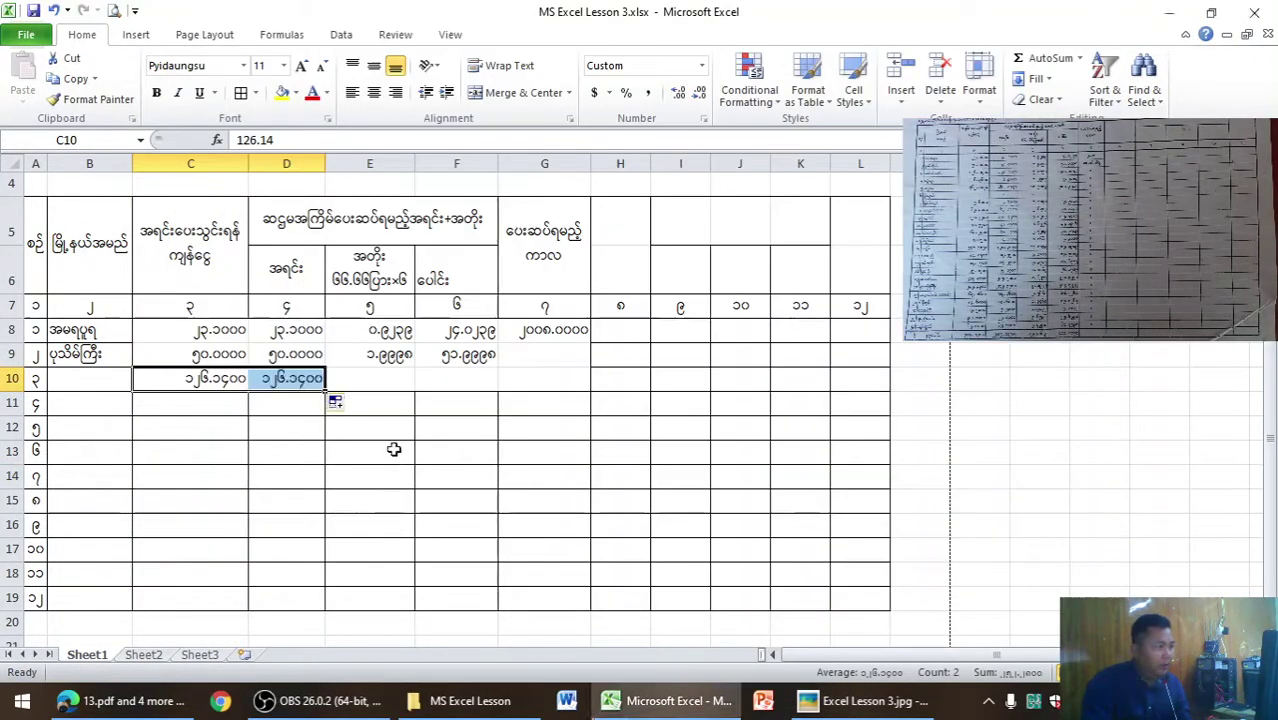
left_click(376, 377)
type("၅")
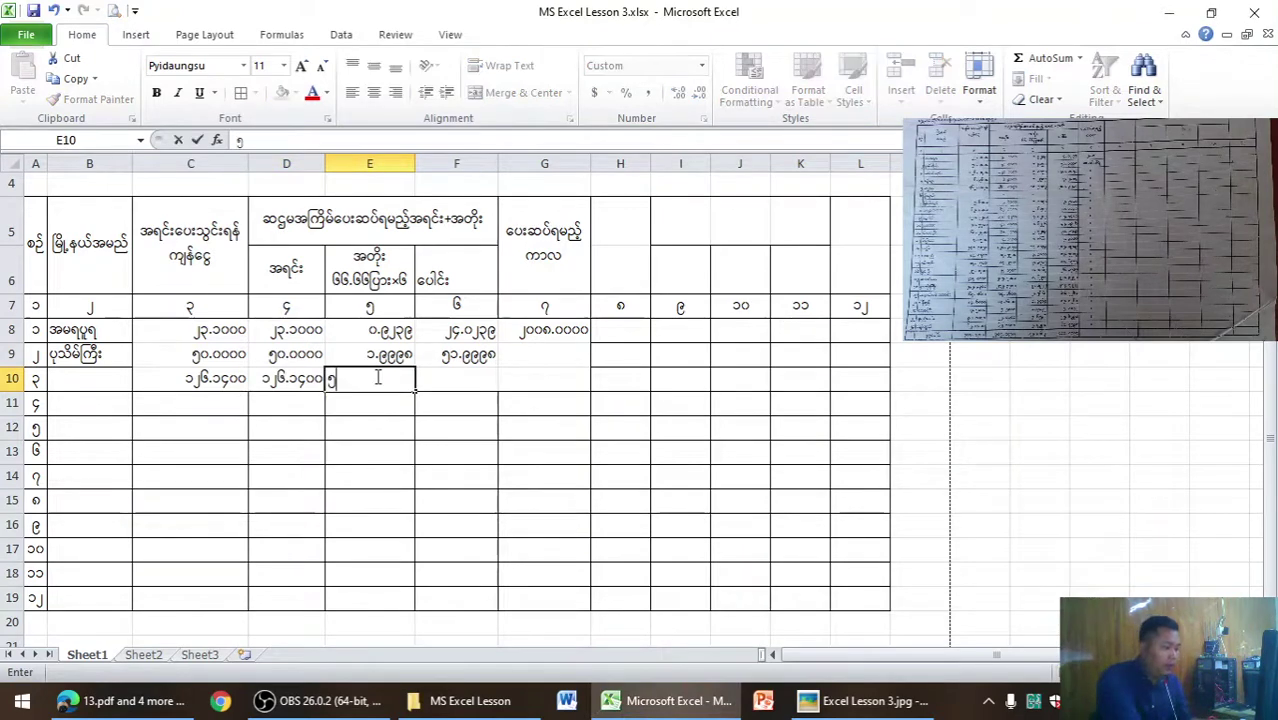
type(".၄၇၅")
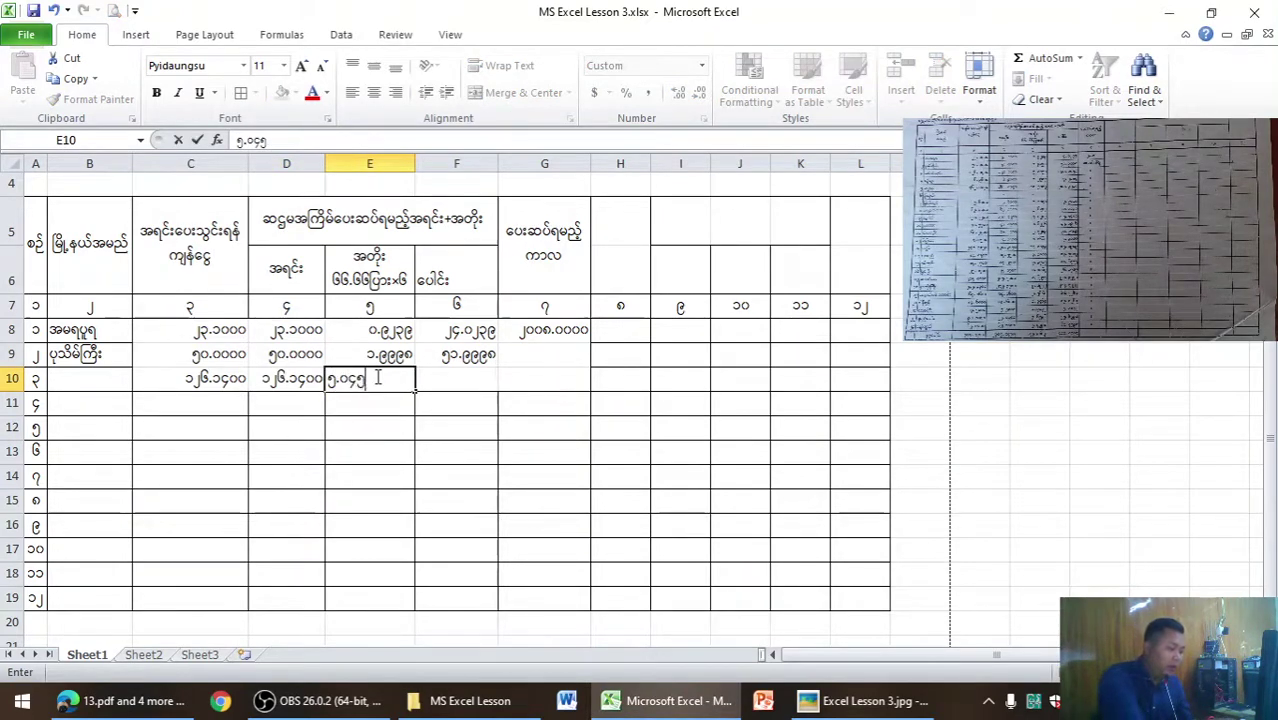
key("alt+Tab")
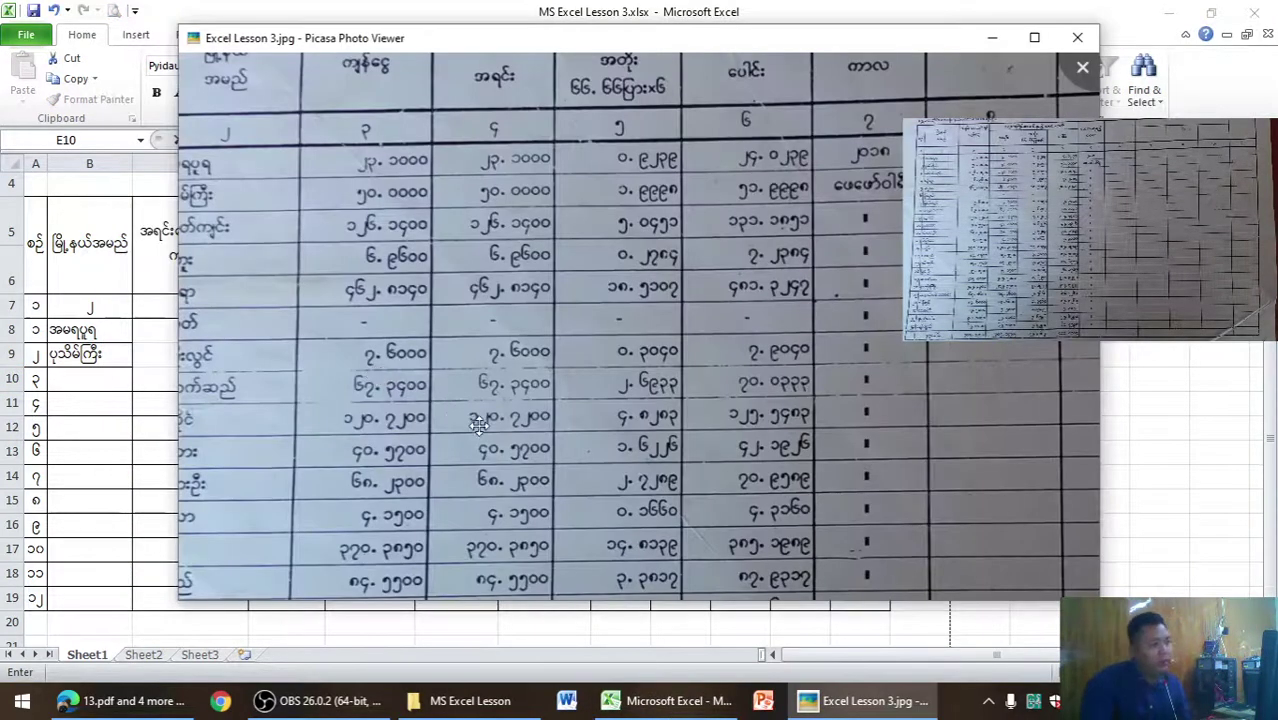
key("alt+Tab")
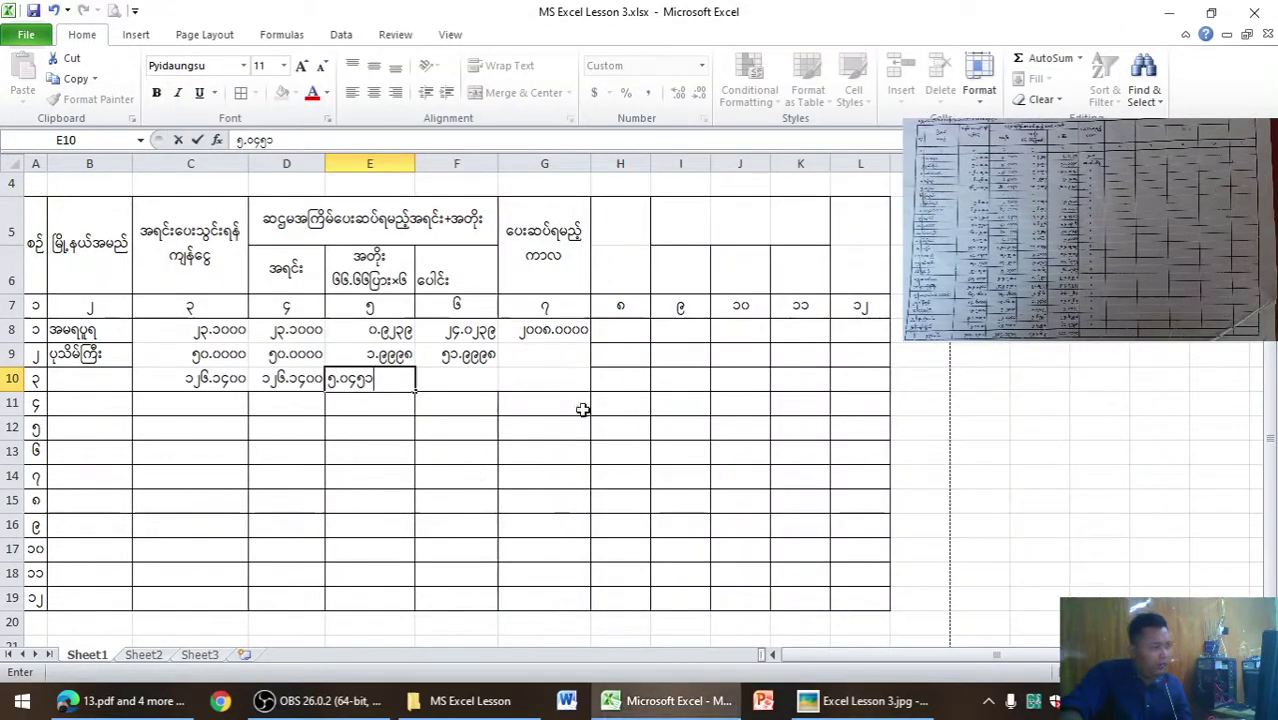
left_click(466, 382)
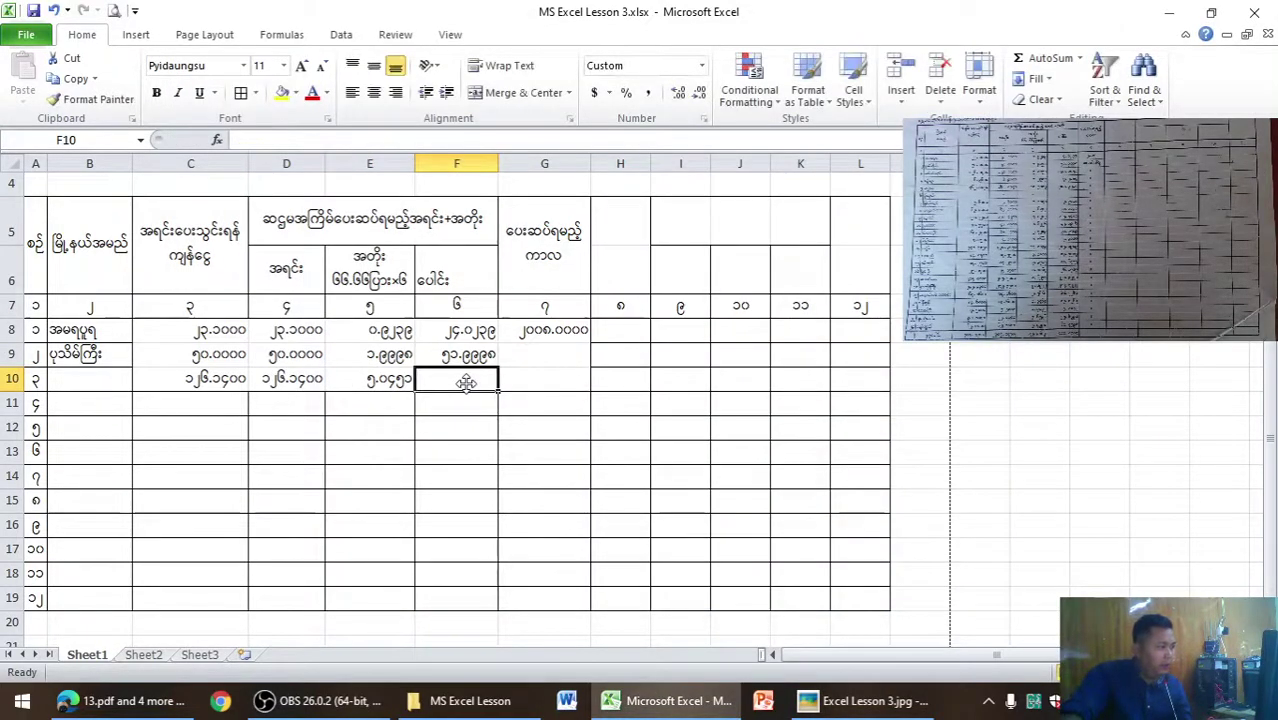
key("alt+Tab")
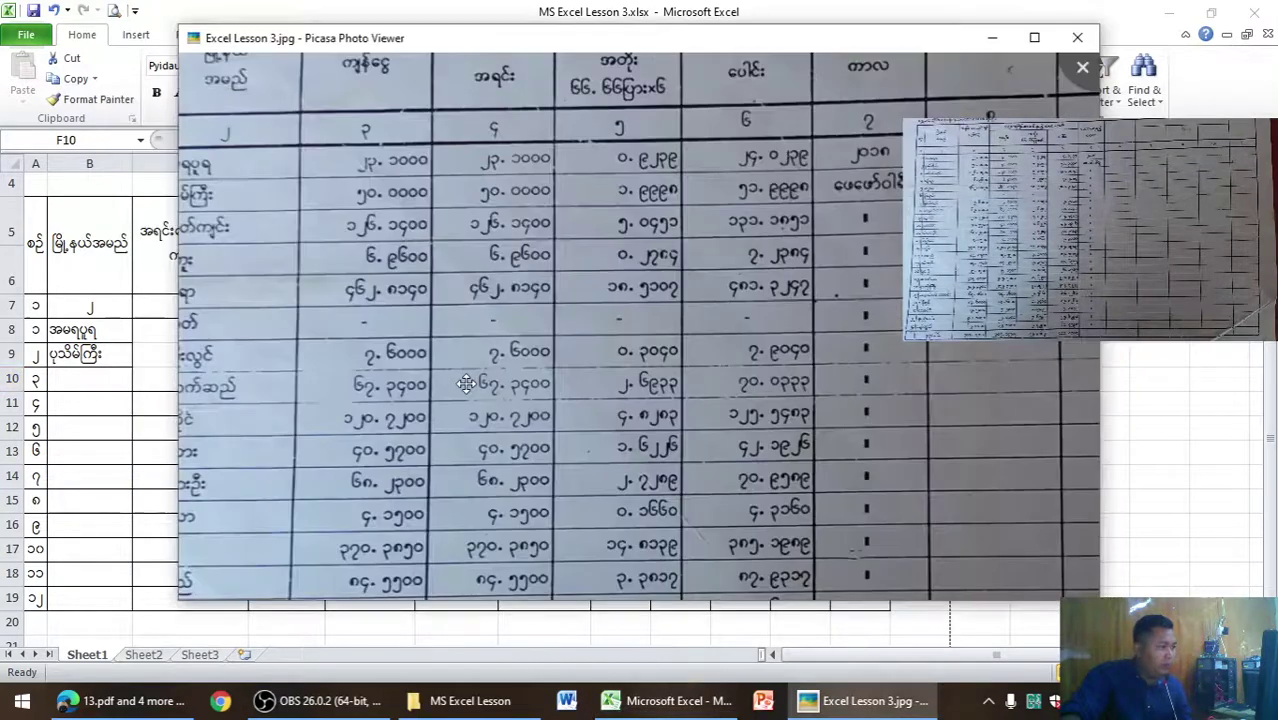
scroll(466, 383, "down", 2)
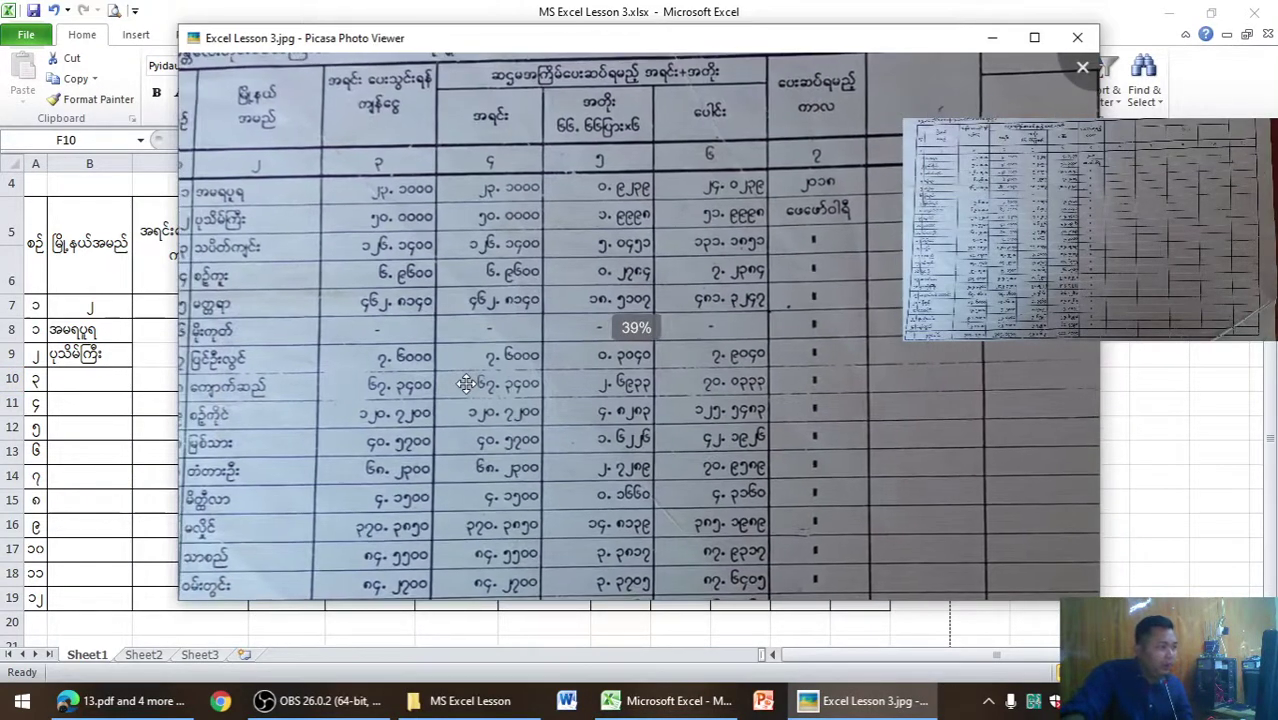
key("alt+Tab")
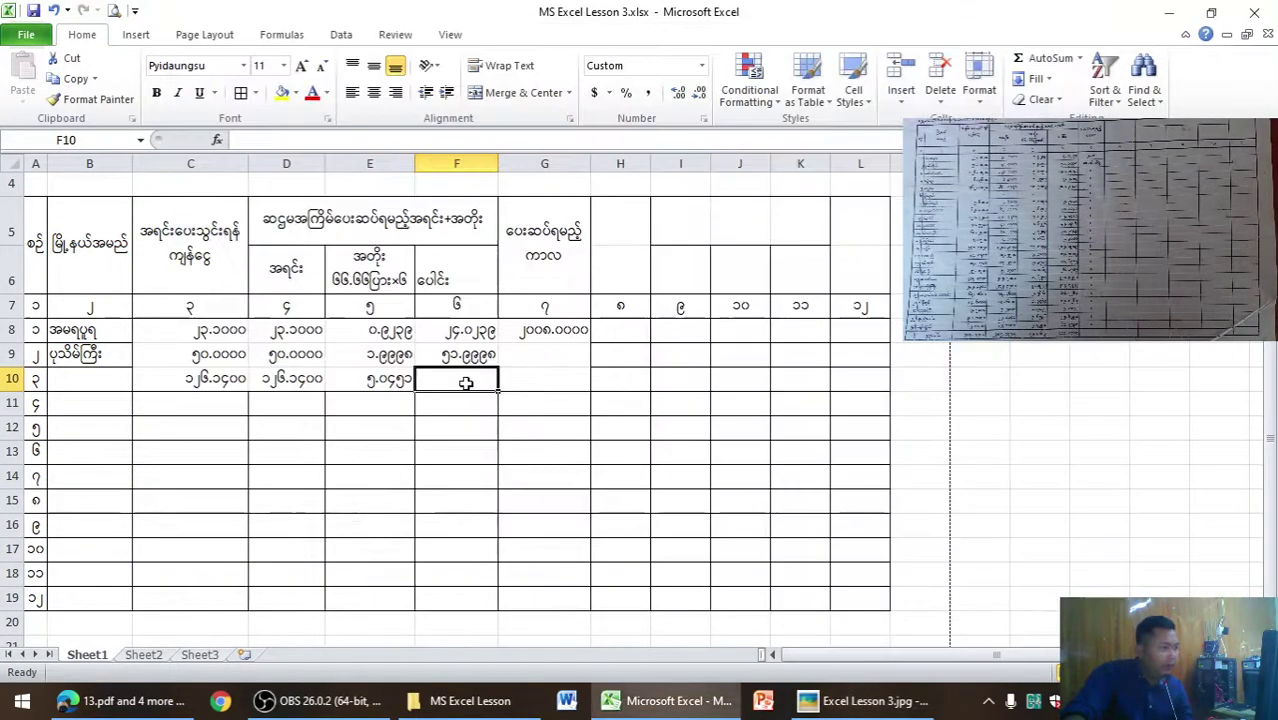
Remove the decimals from G8's 2008 period and set F10 to =E10+D10.
left_click(576, 336)
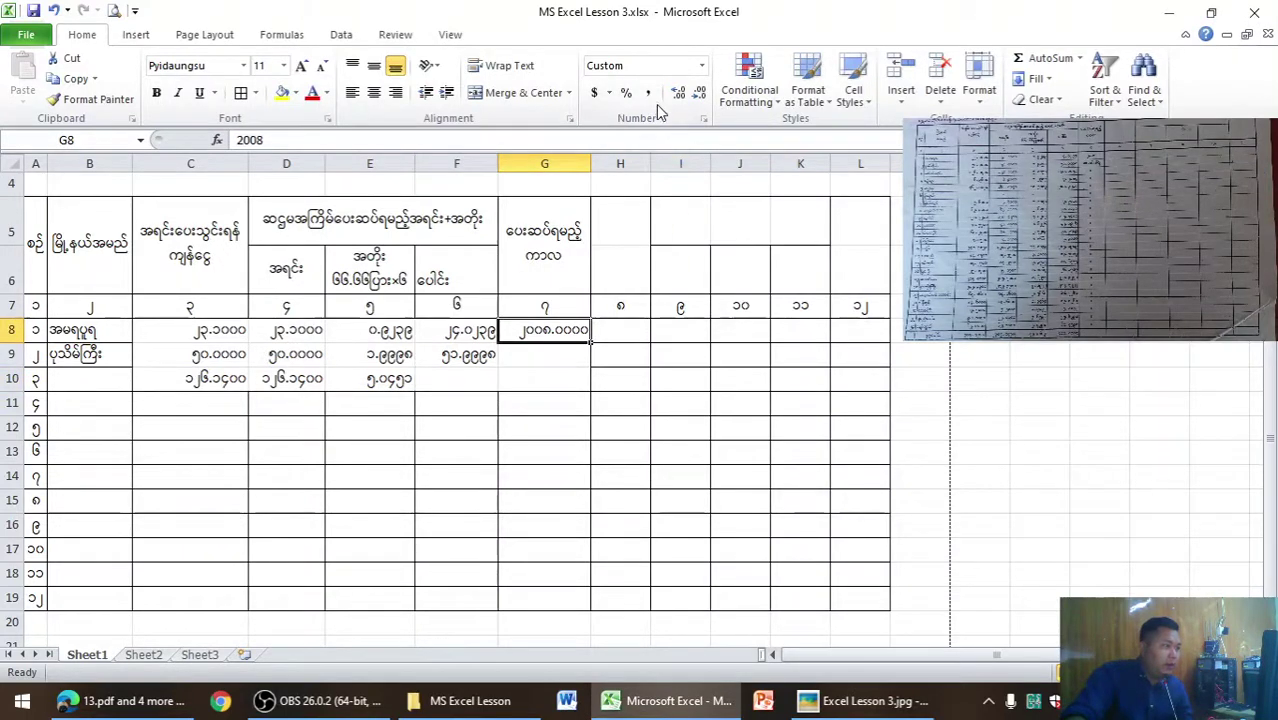
left_click(701, 94)
left_click(701, 94)
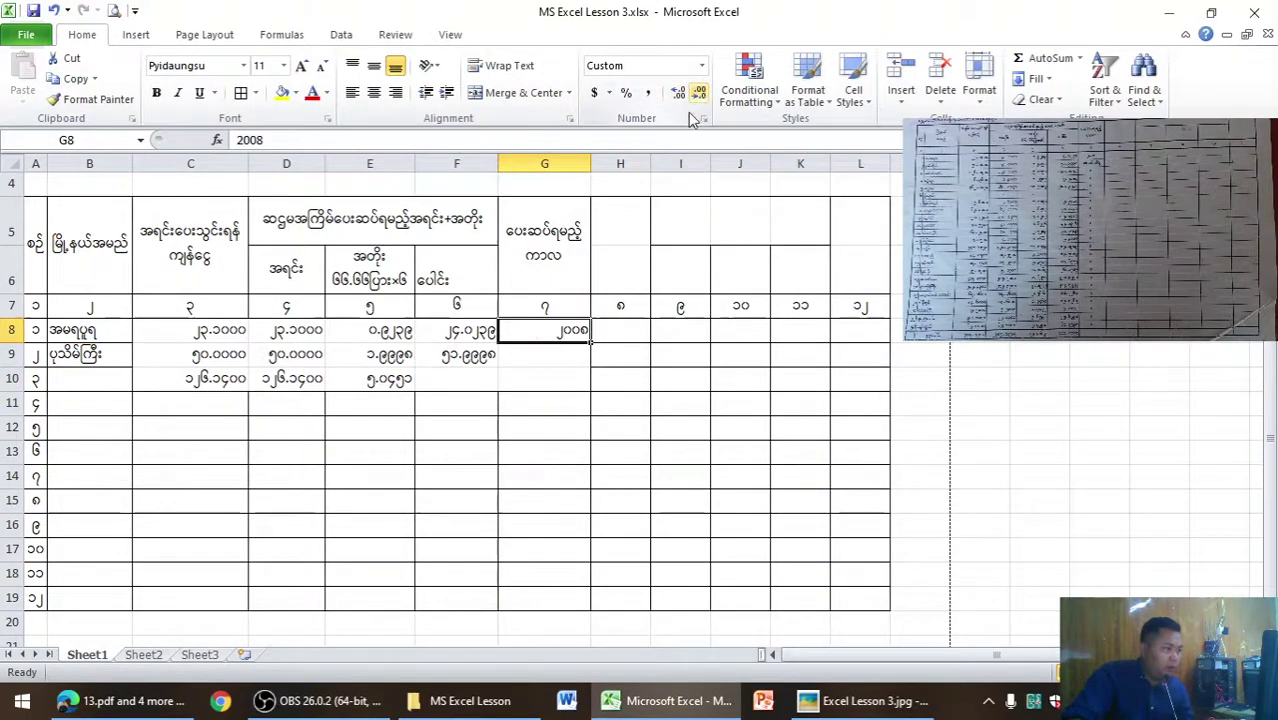
left_click(483, 378)
type("=")
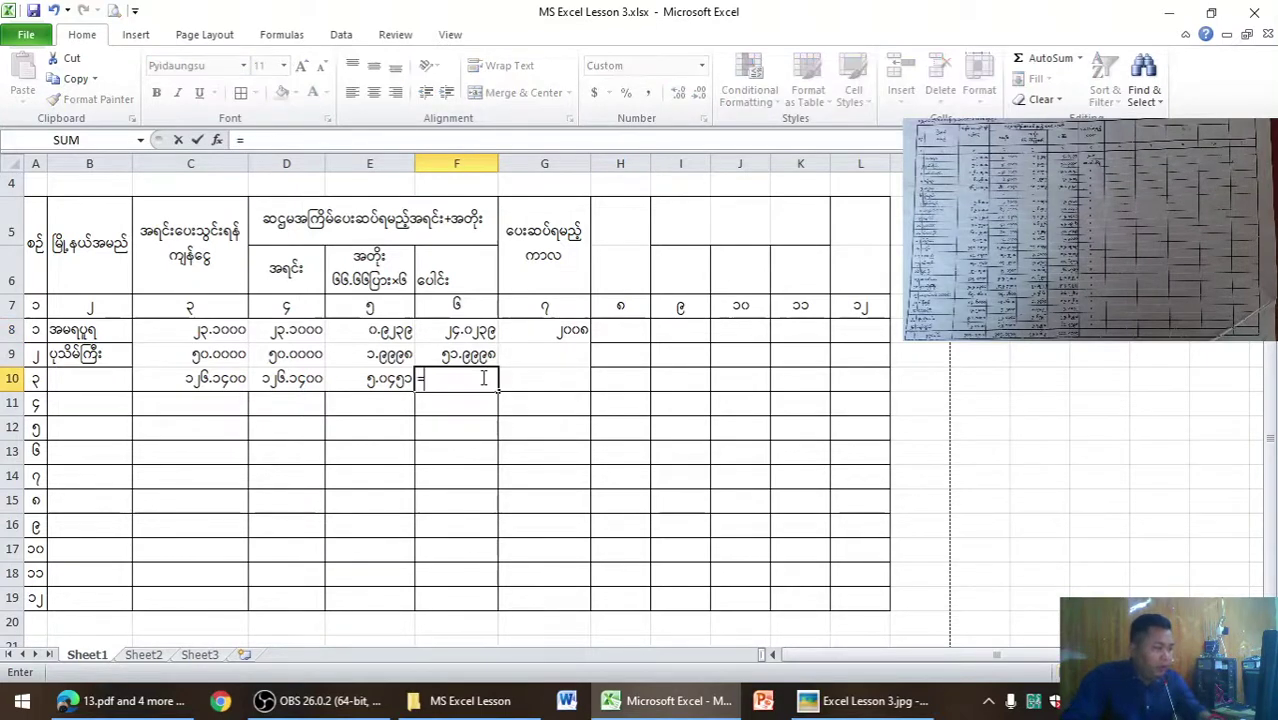
left_click(395, 382)
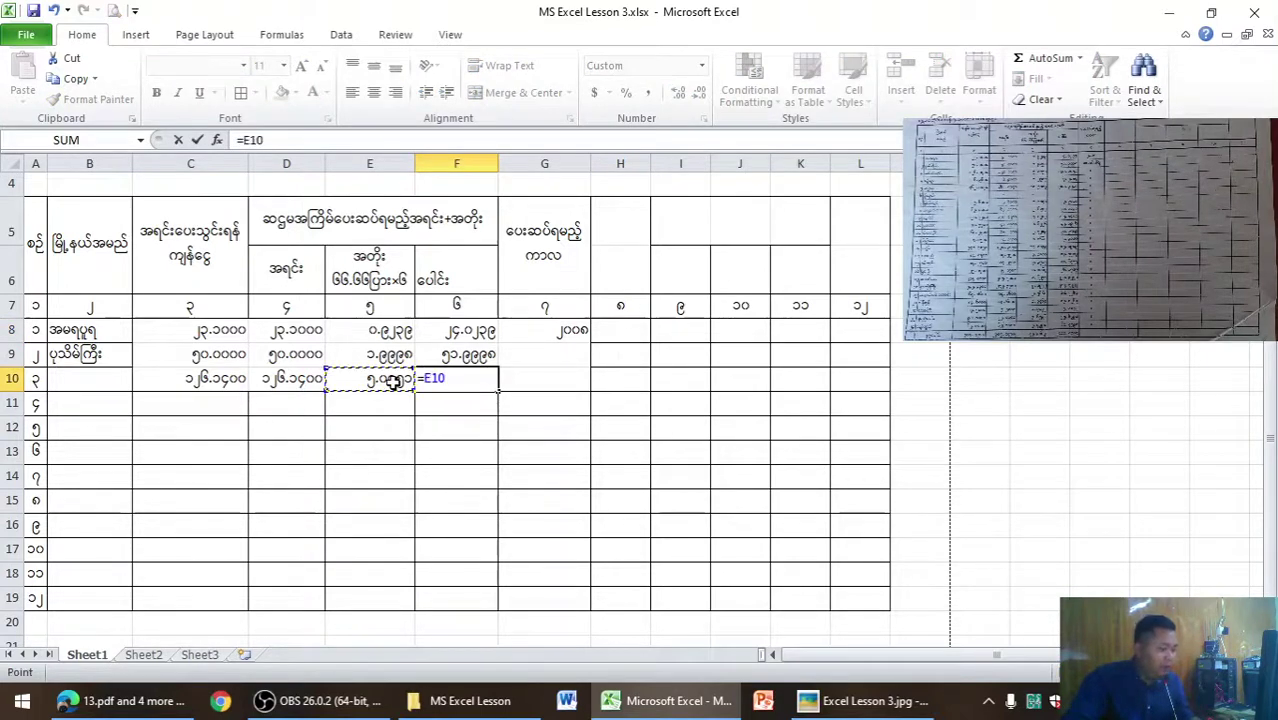
type("+")
left_click(277, 379)
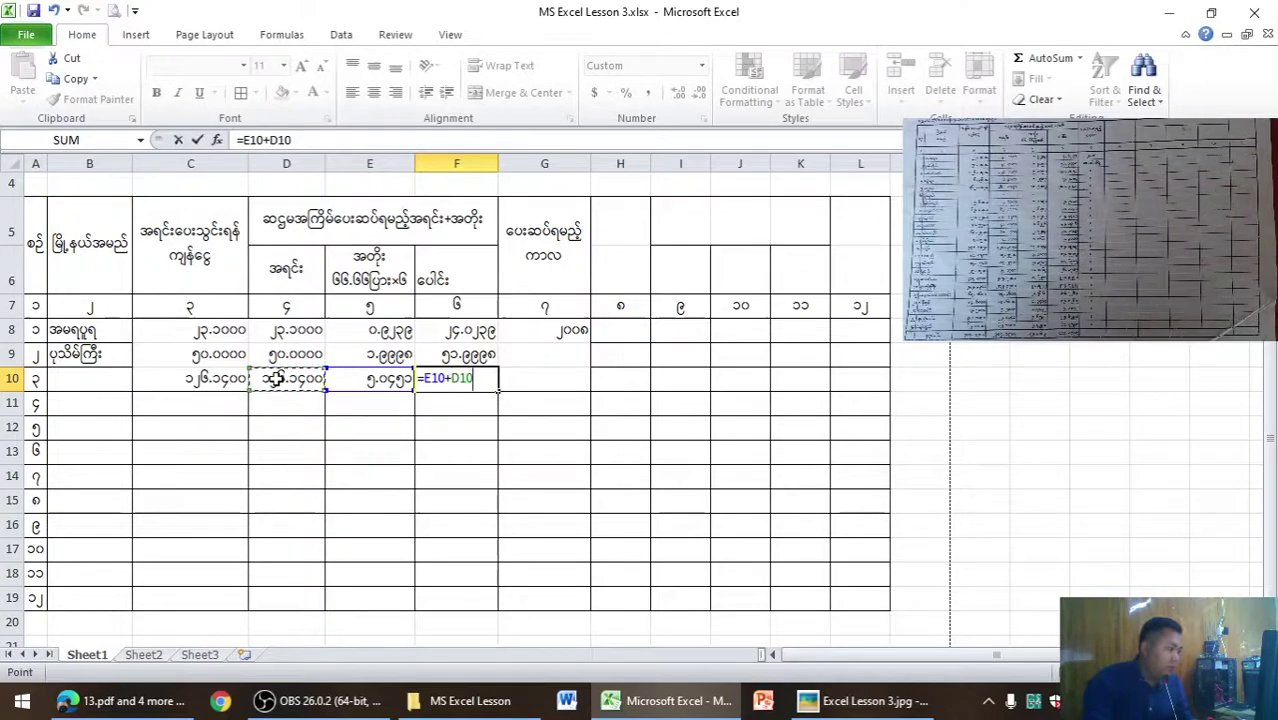
key("Return")
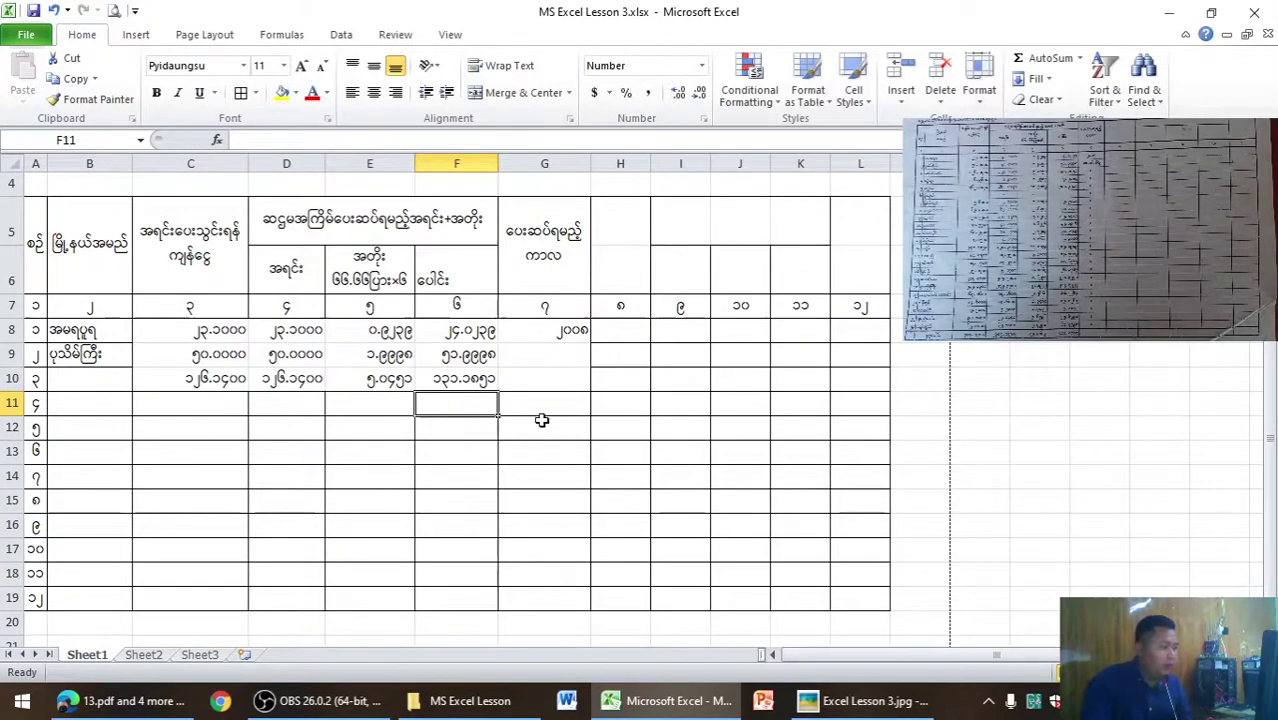
key("alt+Tab")
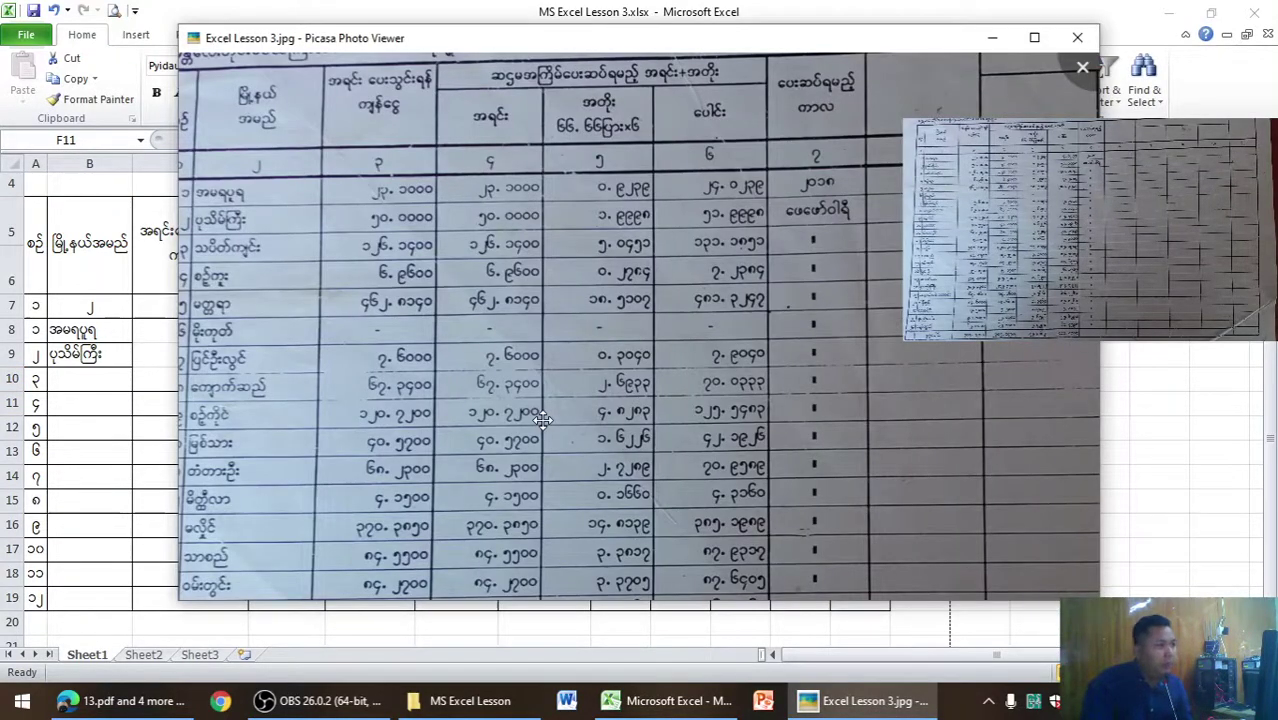
Zoom through the form photo to review its figures, then minimize Picasa.
key("alt+Tab")
key("alt+Tab")
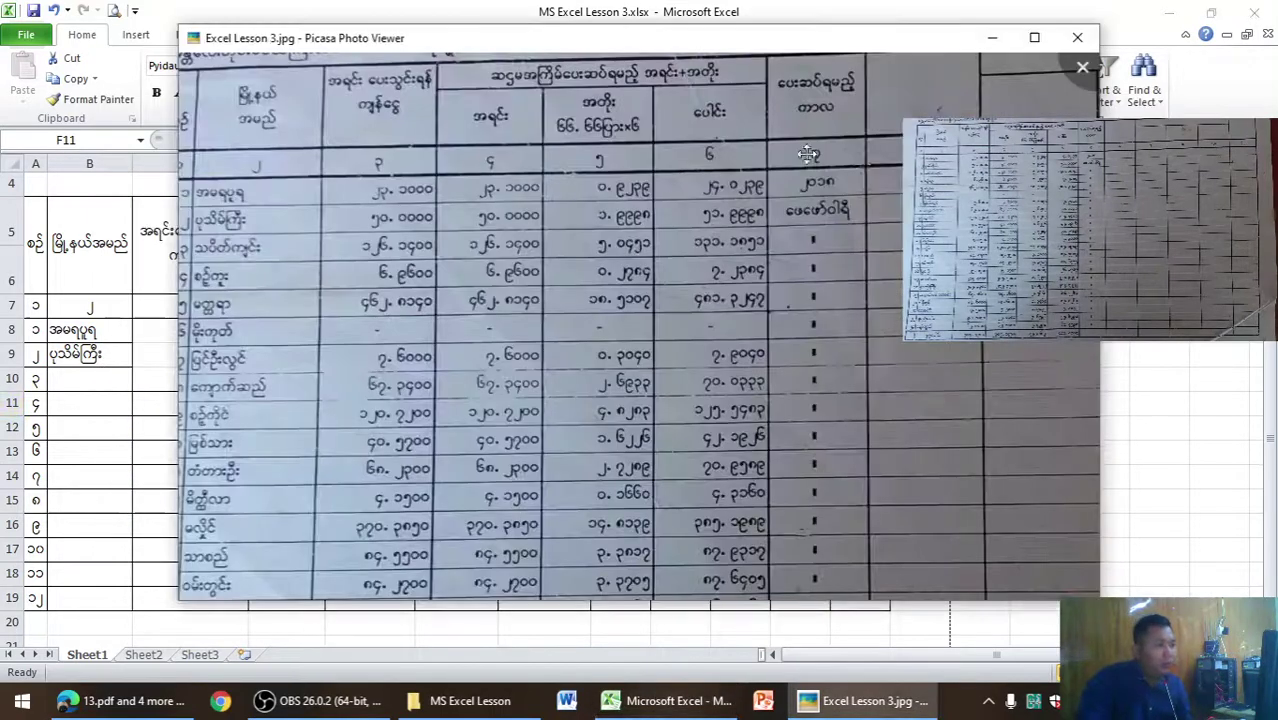
scroll(704, 170, "up", 3)
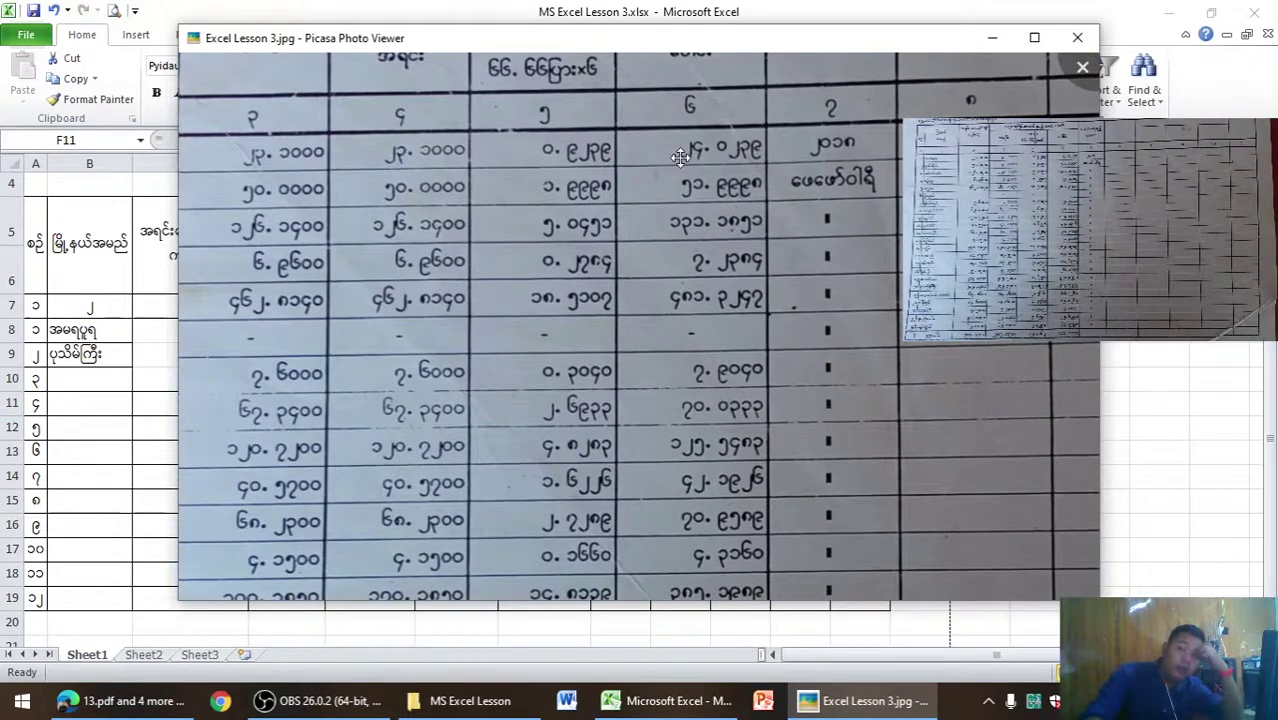
scroll(733, 230, "down", 2)
scroll(733, 230, "down", 1)
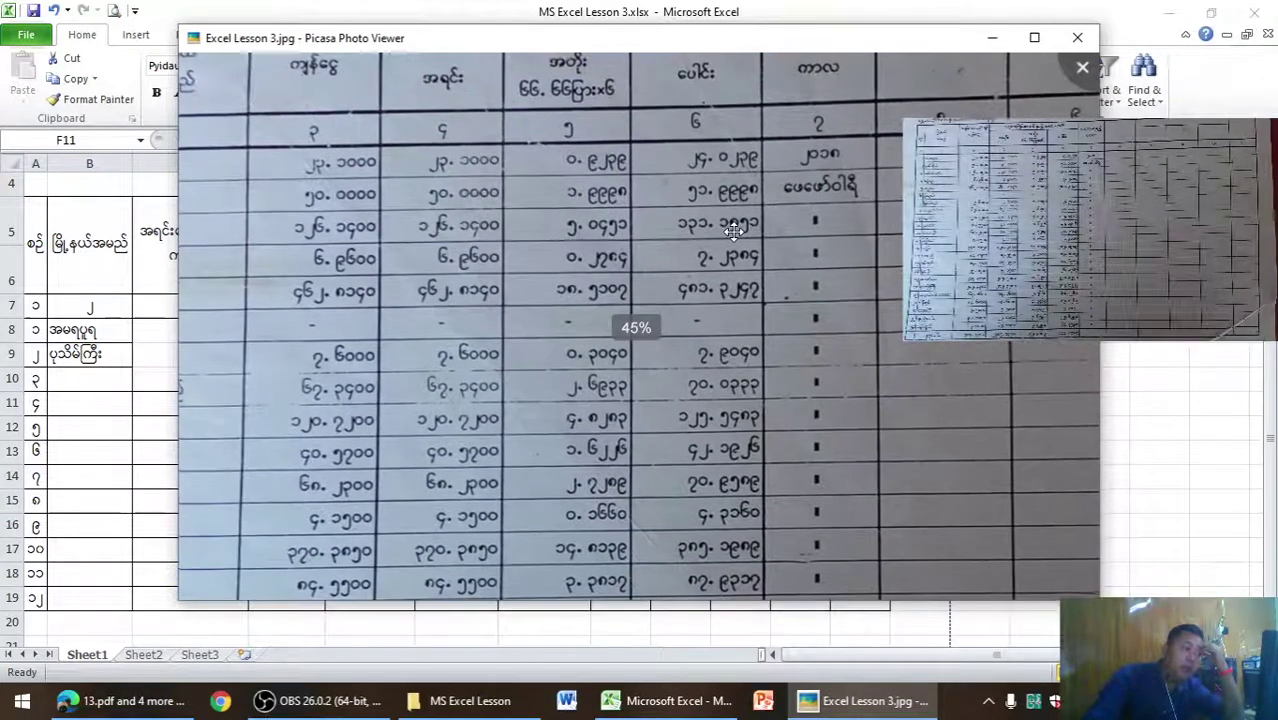
scroll(733, 230, "down", 1)
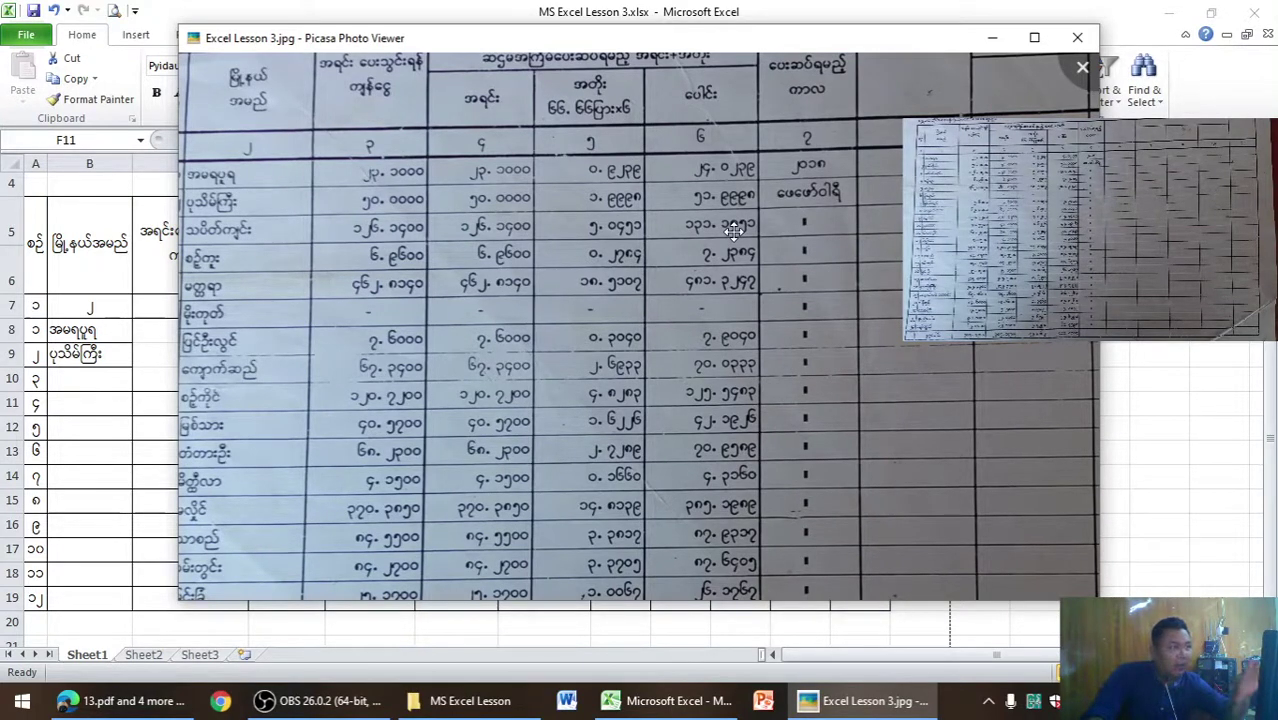
left_click(992, 37)
left_click(572, 398)
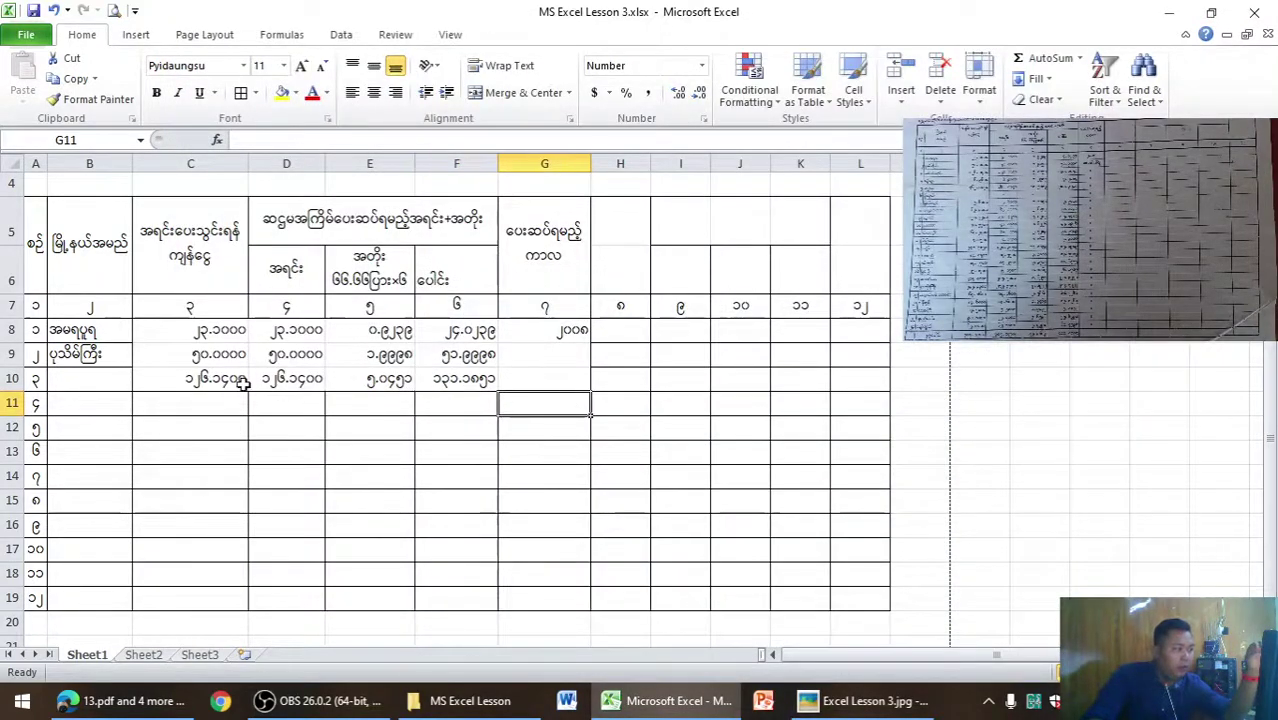
mouse_move(190, 335)
left_mouse_down()
mouse_move(349, 391)
mouse_move(462, 386)
left_mouse_up()
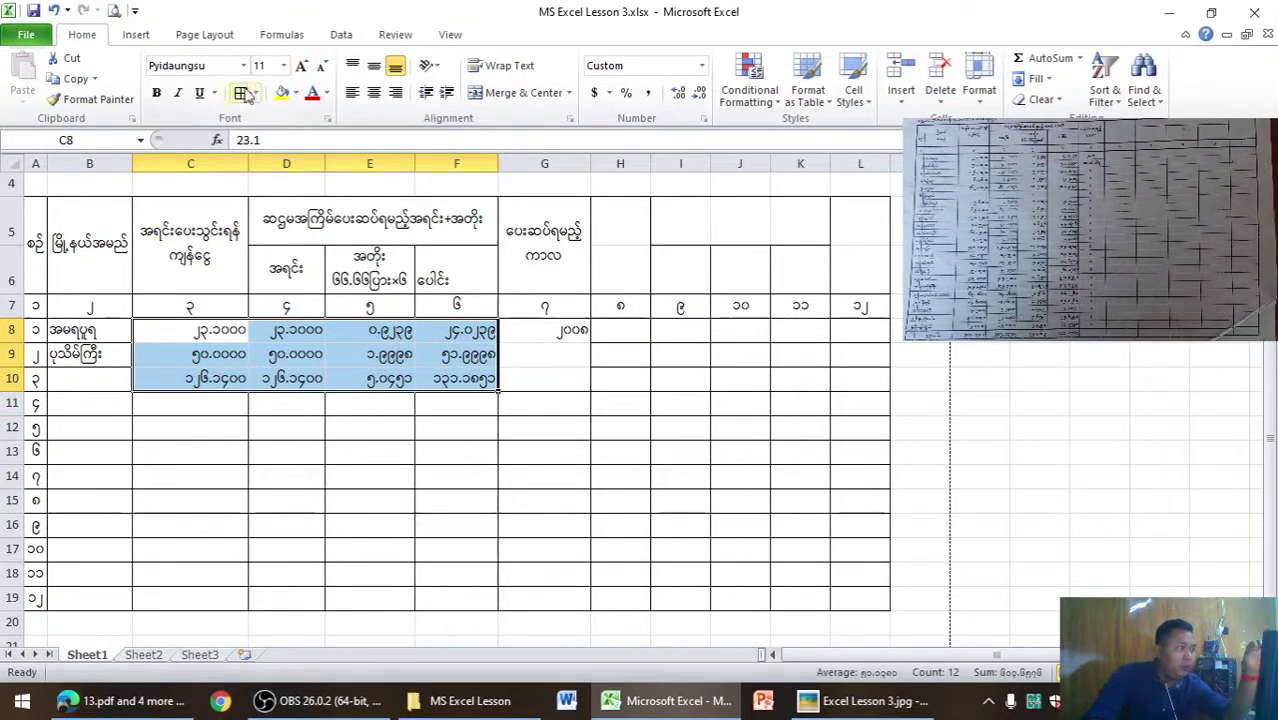
left_click(672, 535)
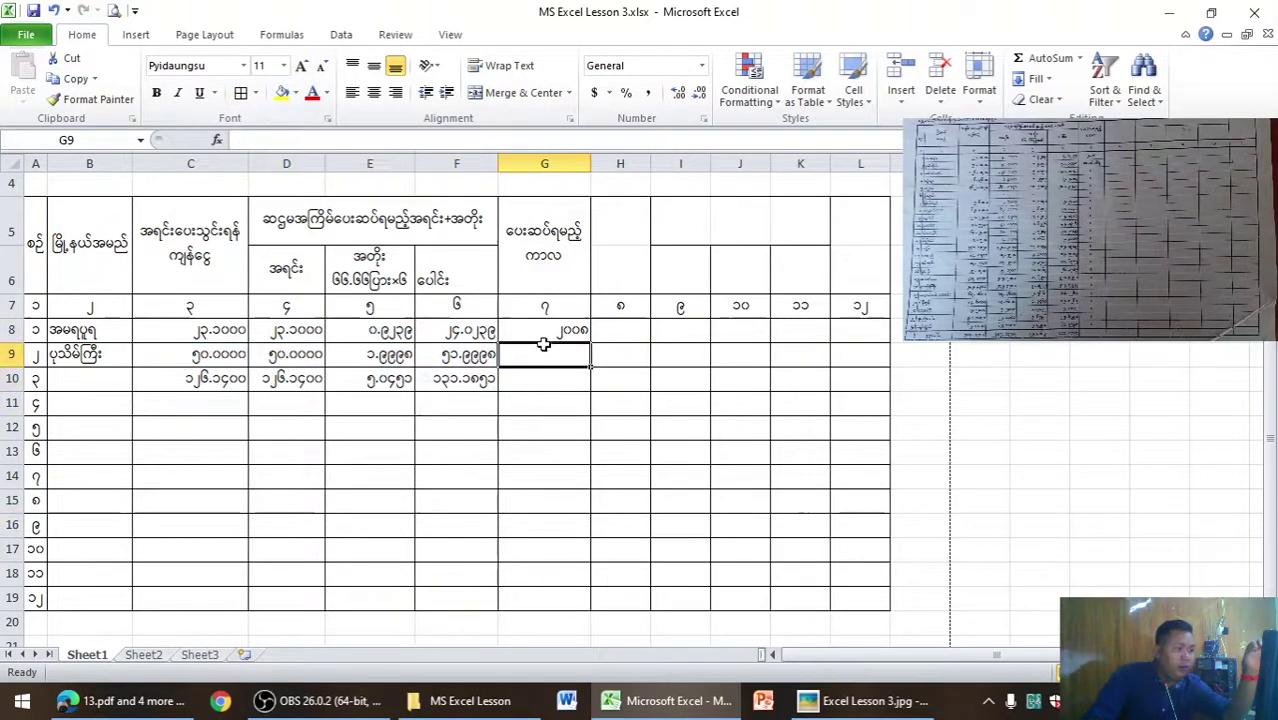
left_click_drag(543, 354, 543, 378)
left_click_drag(543, 330, 543, 380)
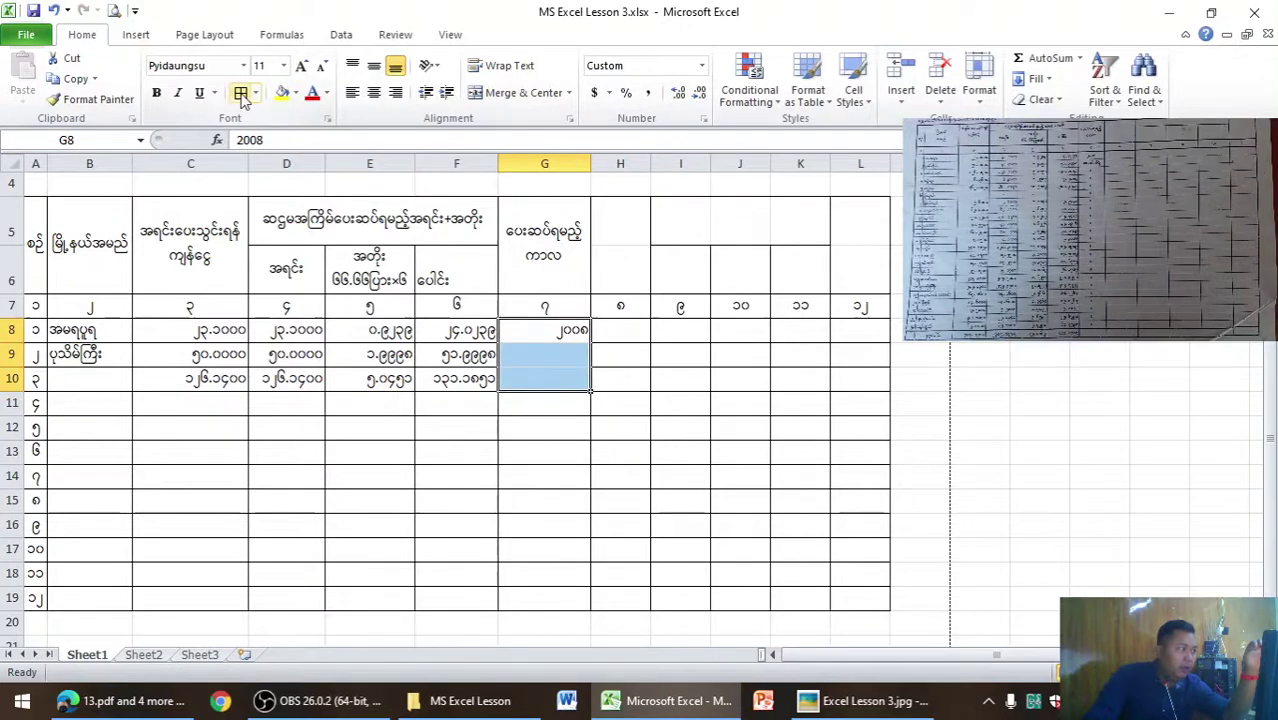
left_click(491, 505)
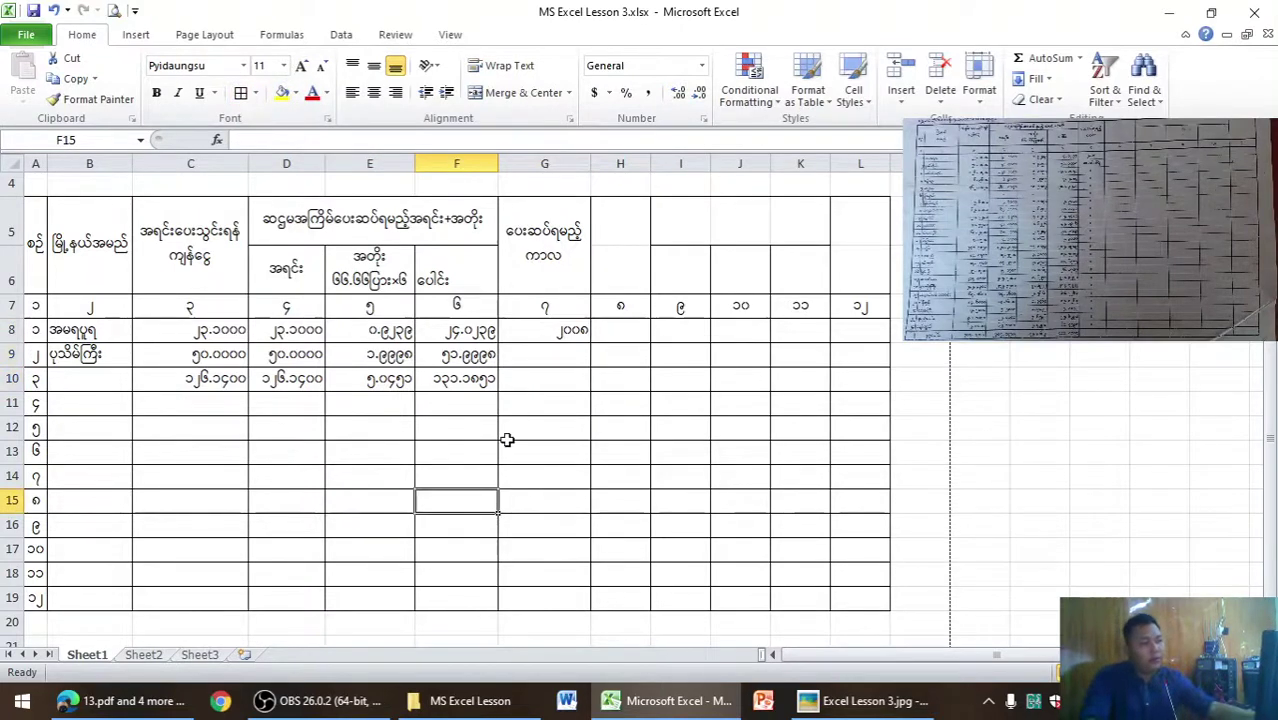